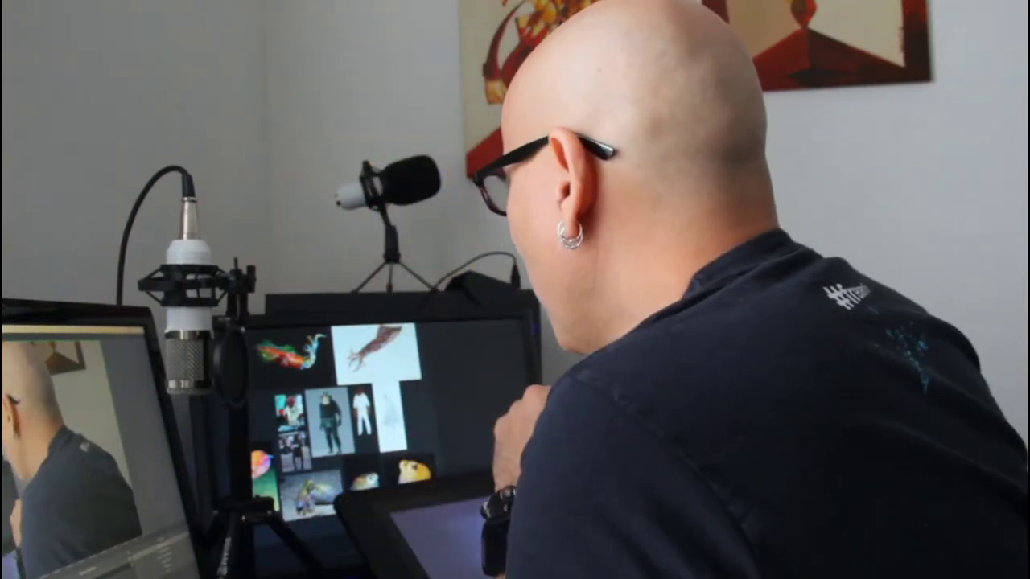
{"action": "double_click", "coordinate": [291, 417]}
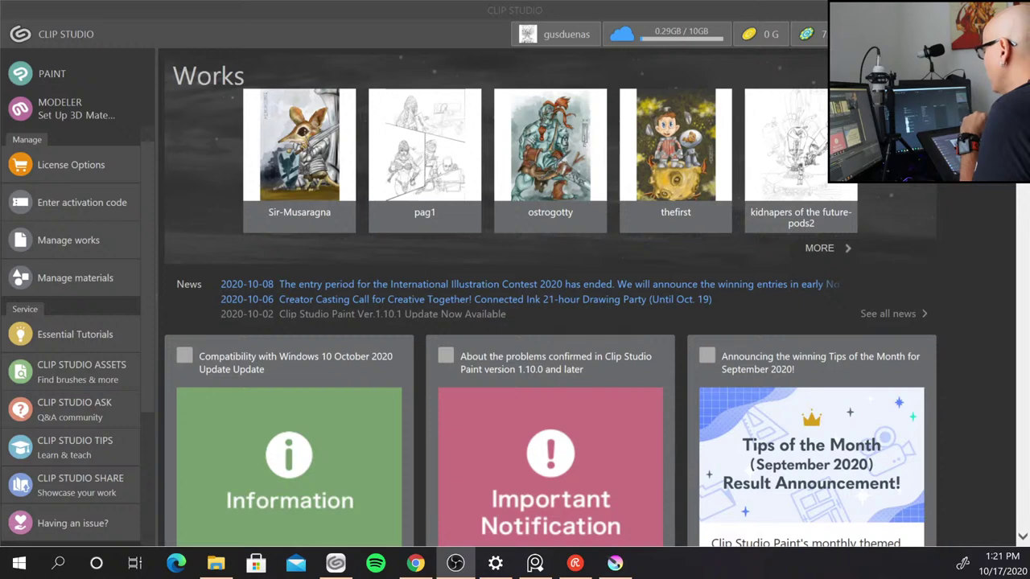
- Switch to Krita and examine the helmet, face and golden armour of the dwarf.kra painting up close and as a whole
{"action": "key", "text": "alt+Tab"}
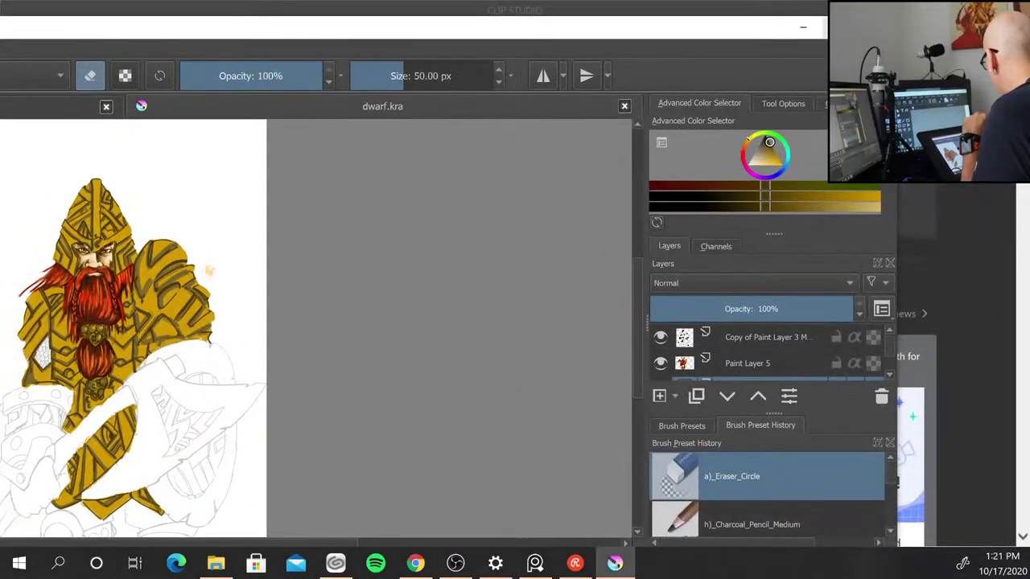
{"action": "left_click", "coordinate": [840, 28]}
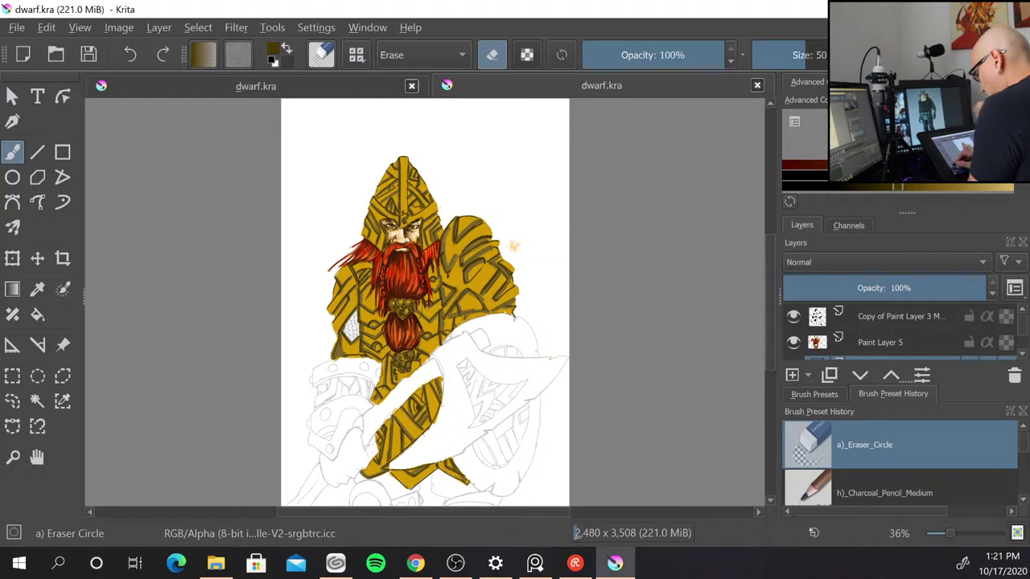
{"action": "key", "text": "ctrl+plus"}
{"action": "key", "text": "ctrl+plus"}
{"action": "key", "text": "ctrl+plus"}
{"action": "key", "text": "ctrl+plus"}
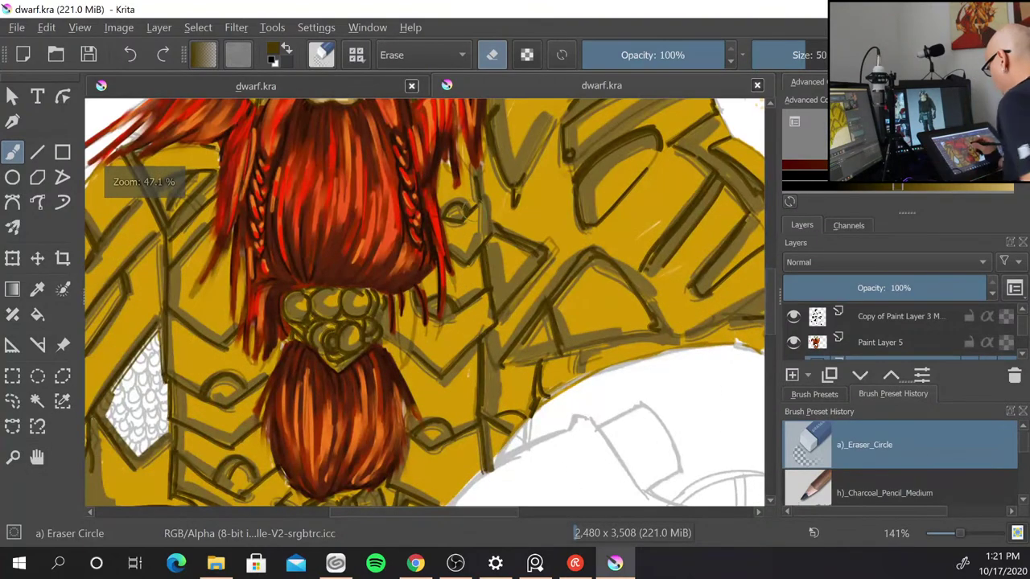
{"action": "left_click_drag", "start_coordinate": [443, 146], "coordinate": [450, 412]}
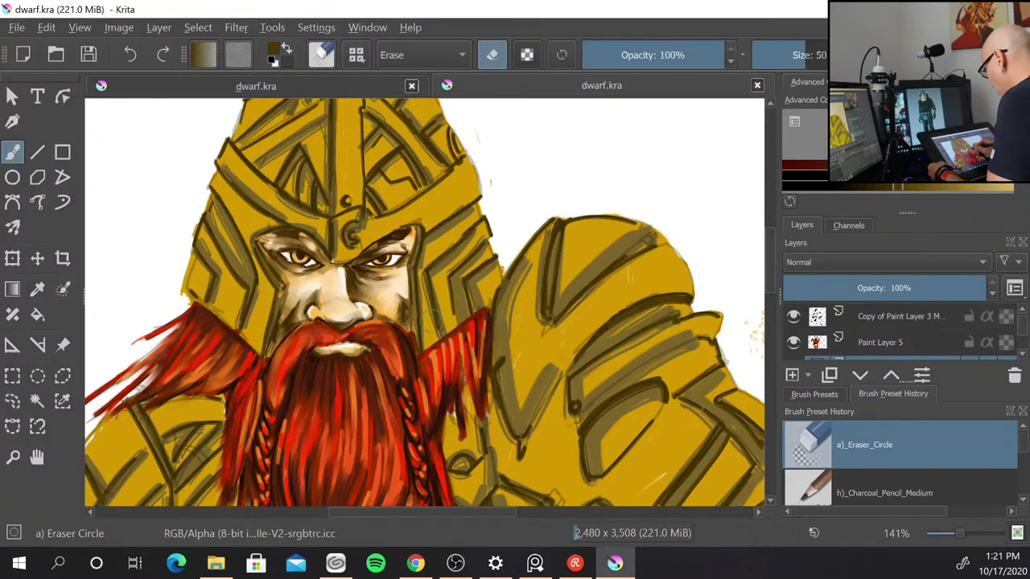
{"action": "key", "text": "minus"}
{"action": "key", "text": "minus"}
{"action": "key", "text": "minus"}
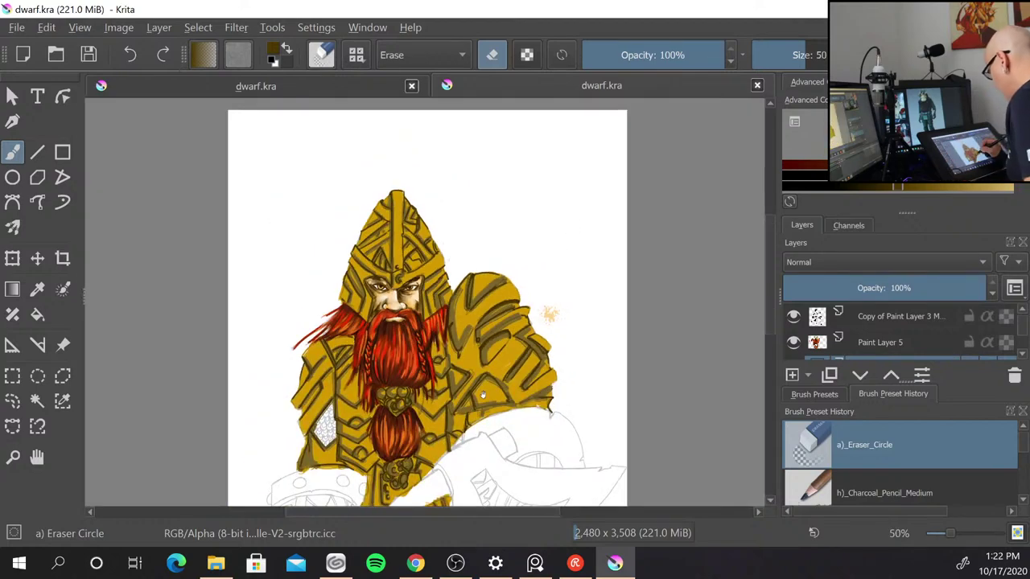
{"action": "left_click_drag", "start_coordinate": [484, 391], "coordinate": [481, 277]}
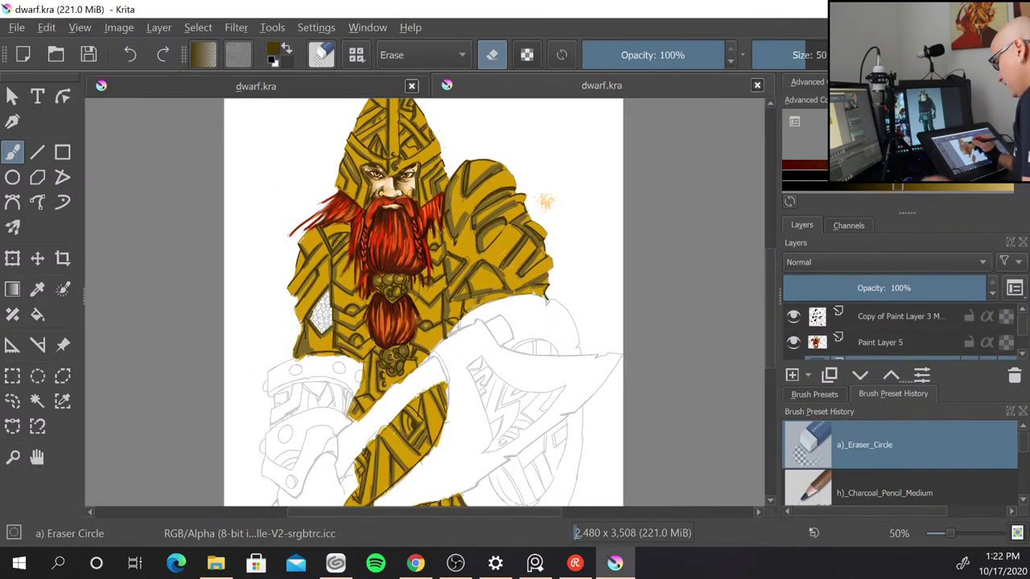
- Examine the rendering of the dwarf's red beard and braids up close, then the overall figure
{"action": "key", "text": "ctrl+plus"}
{"action": "key", "text": "ctrl+plus"}
{"action": "key", "text": "ctrl+plus"}
{"action": "key", "text": "ctrl+plus"}
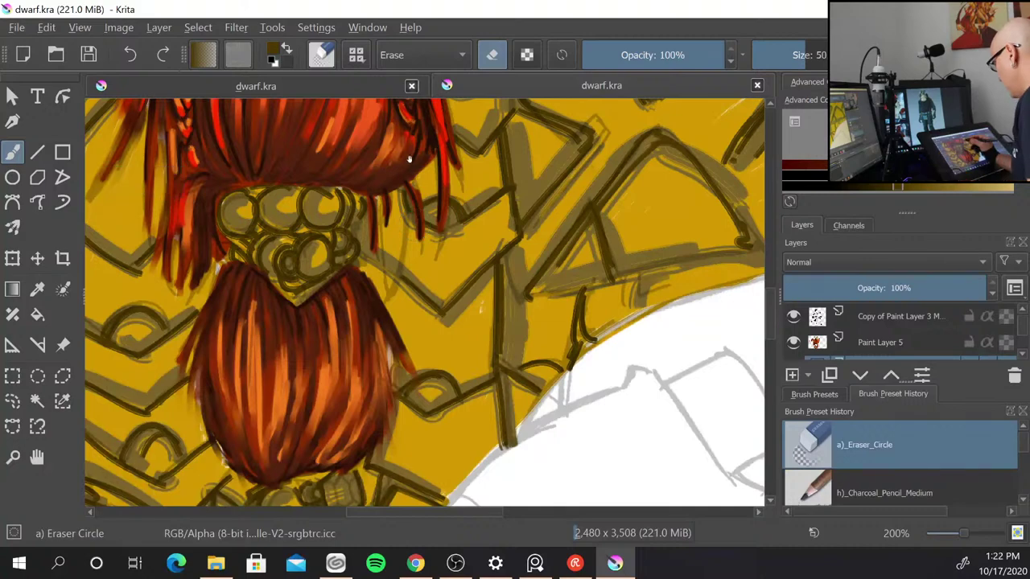
{"action": "left_click_drag", "start_coordinate": [410, 159], "coordinate": [410, 459]}
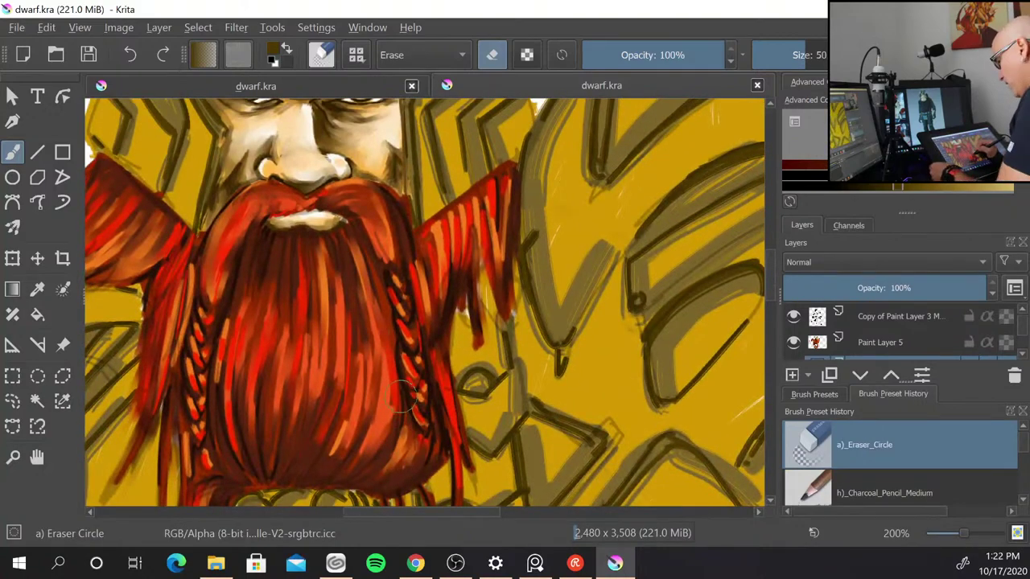
{"action": "key", "text": "minus"}
{"action": "key", "text": "minus"}
{"action": "key", "text": "minus"}
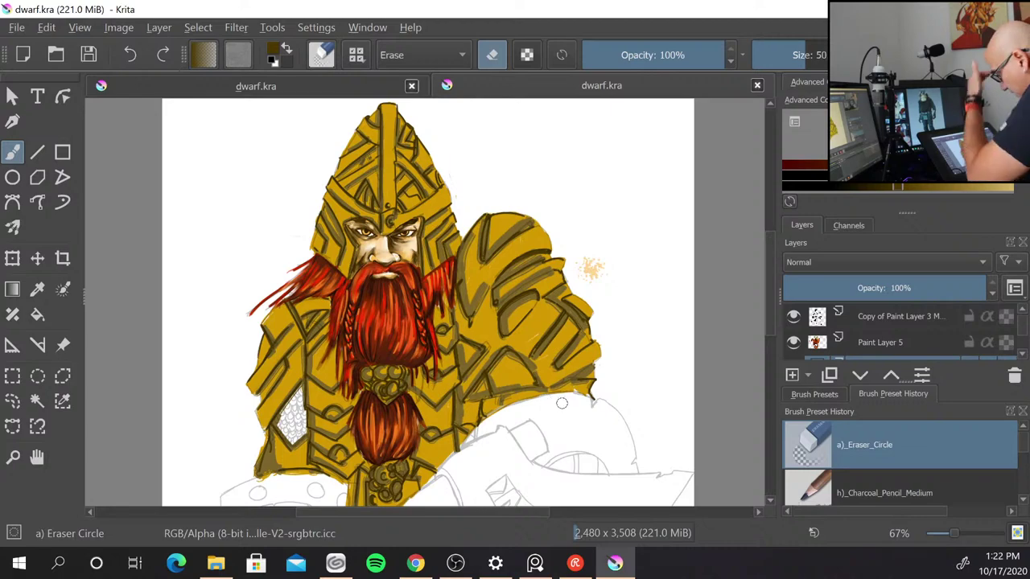
- Open the recent images mrs.frankestein2.jpg and mrs.frankestein.jpg
{"action": "left_click", "coordinate": [16, 27]}
{"action": "mouse_move", "coordinate": [223, 90]}
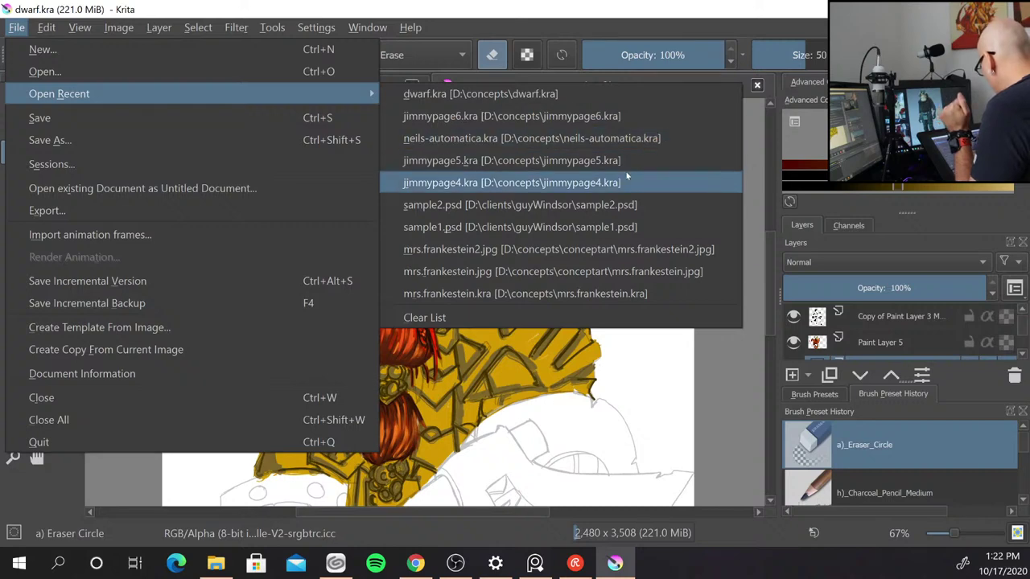
{"action": "left_click", "coordinate": [700, 249]}
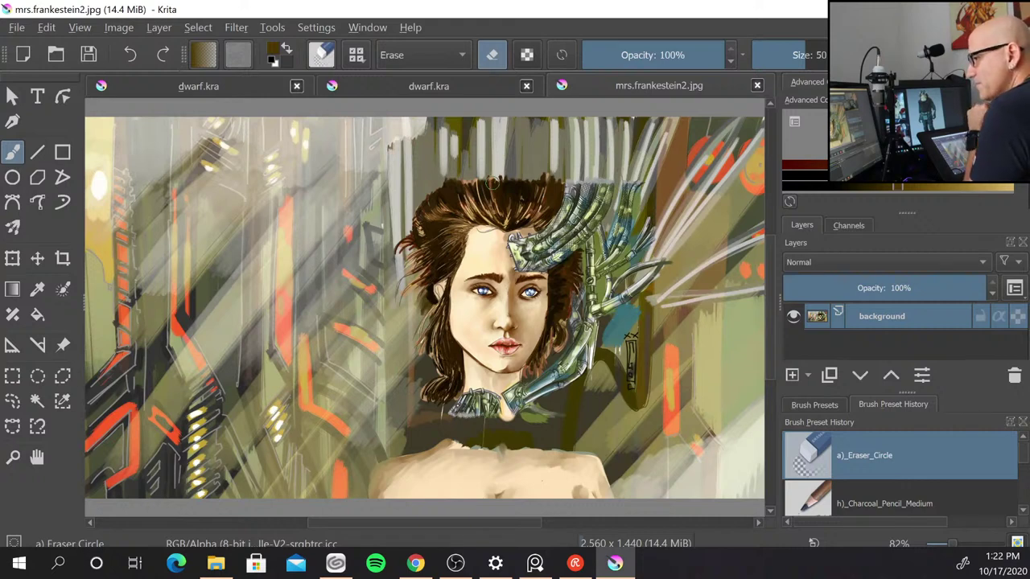
{"action": "left_click", "coordinate": [17, 29]}
{"action": "mouse_move", "coordinate": [174, 96]}
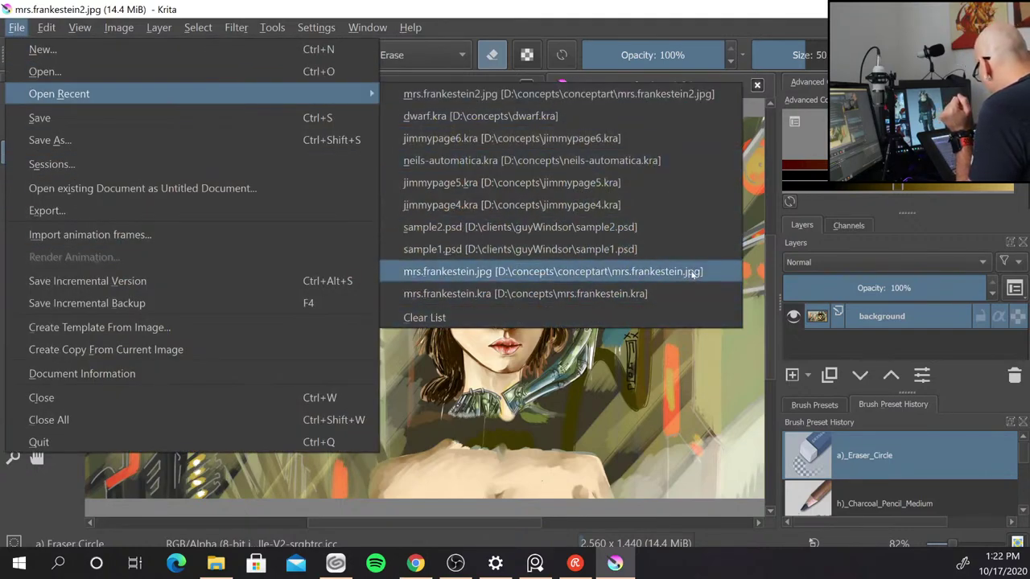
{"action": "left_click", "coordinate": [692, 274]}
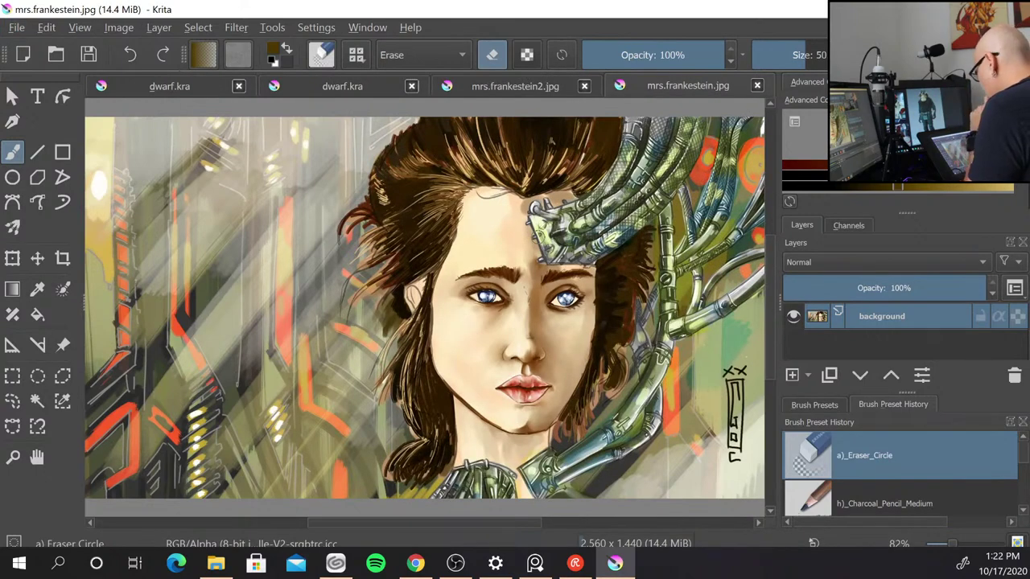
- Examine the mrs.frankestein.jpg portrait as a whole and its face, hair and mechanical tubes up close
{"action": "key", "text": "ctrl+minus"}
{"action": "key", "text": "ctrl+minus"}
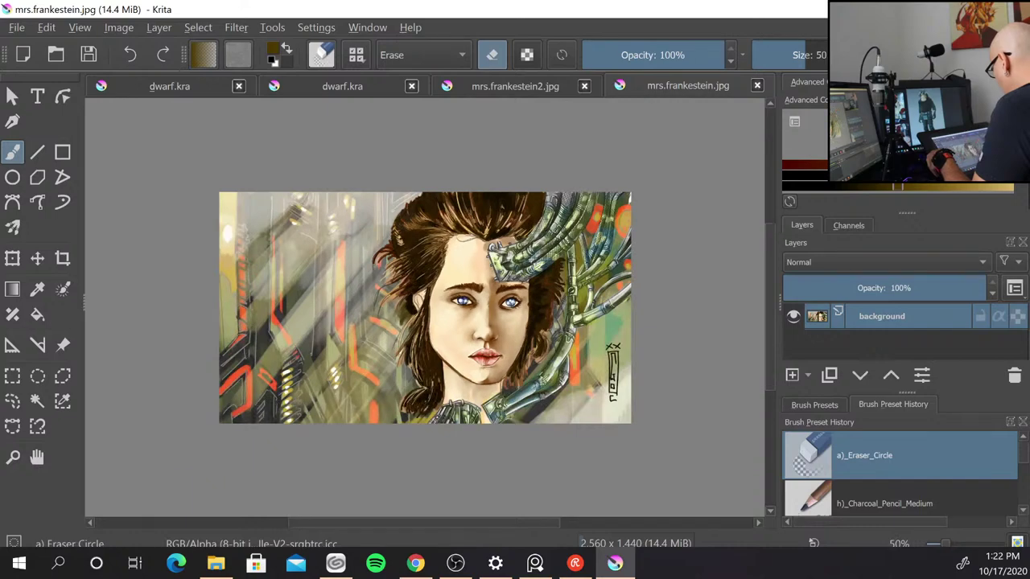
{"action": "key", "text": "ctrl+plus"}
{"action": "scroll", "coordinate": [667, 322], "scroll_direction": "up", "scroll_amount": 4}
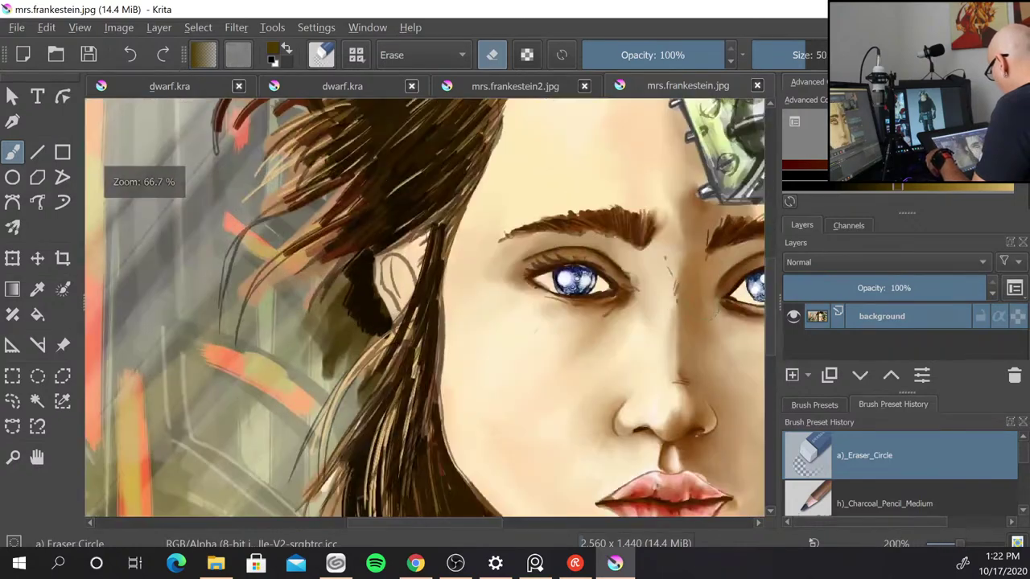
{"action": "scroll", "coordinate": [690, 354], "scroll_direction": "down", "scroll_amount": 5}
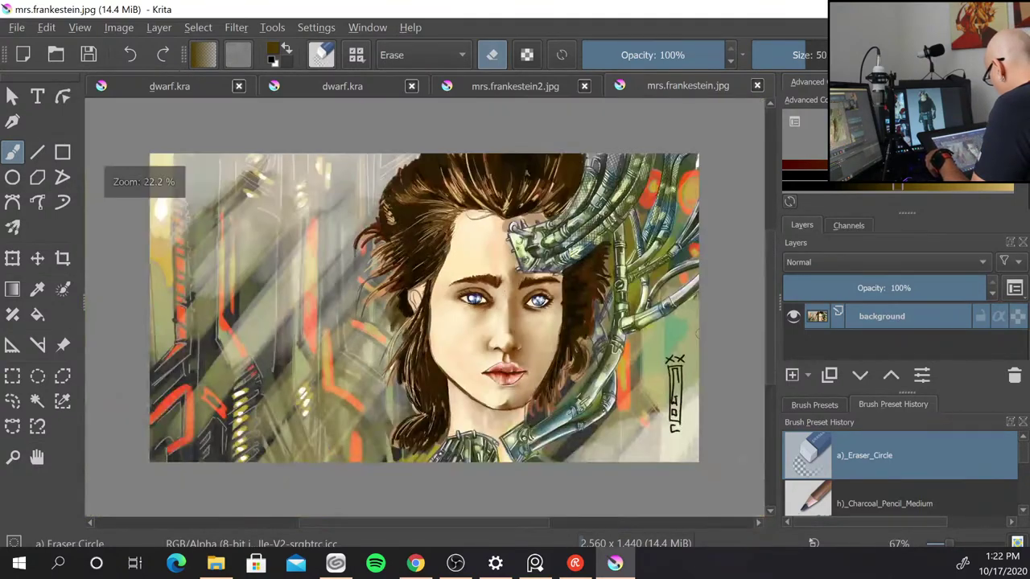
{"action": "scroll", "coordinate": [707, 366], "scroll_direction": "up", "scroll_amount": 3}
{"action": "key", "text": "ctrl+minus"}
{"action": "key", "text": "ctrl+plus"}
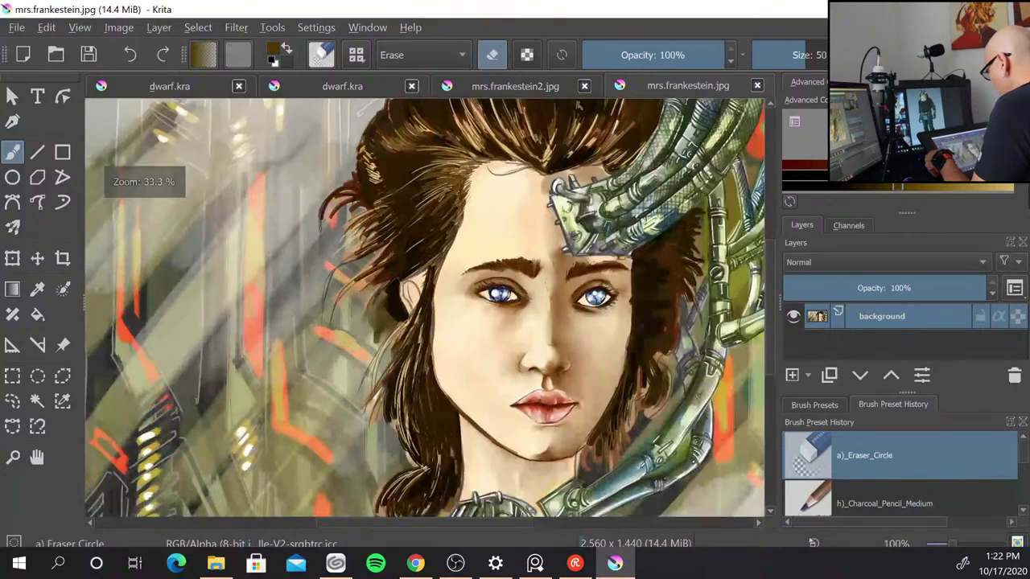
{"action": "key", "text": "ctrl+minus"}
{"action": "scroll", "coordinate": [698, 362], "scroll_direction": "down", "scroll_amount": 1}
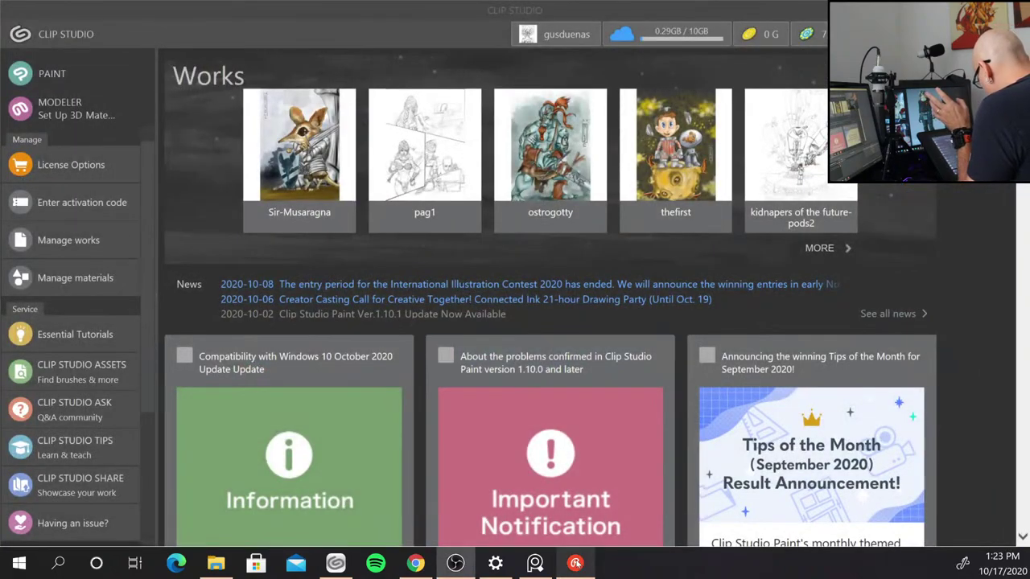
- In CLIP STUDIO, open the Sir-Musaragna work for editing in CLIP STUDIO PAINT
{"action": "mouse_move", "coordinate": [576, 564]}
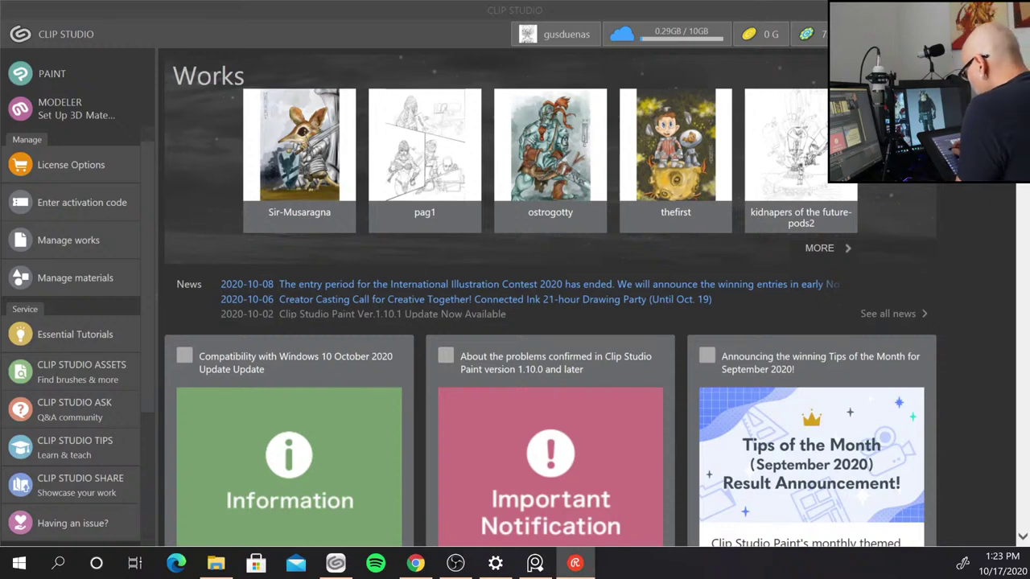
{"action": "left_click", "coordinate": [53, 74]}
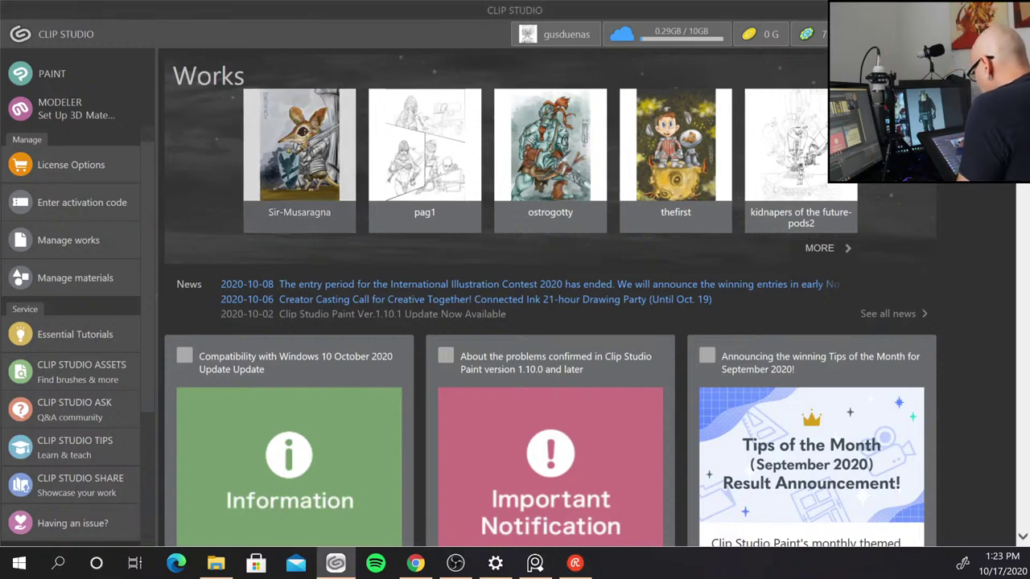
{"action": "double_click", "coordinate": [300, 144]}
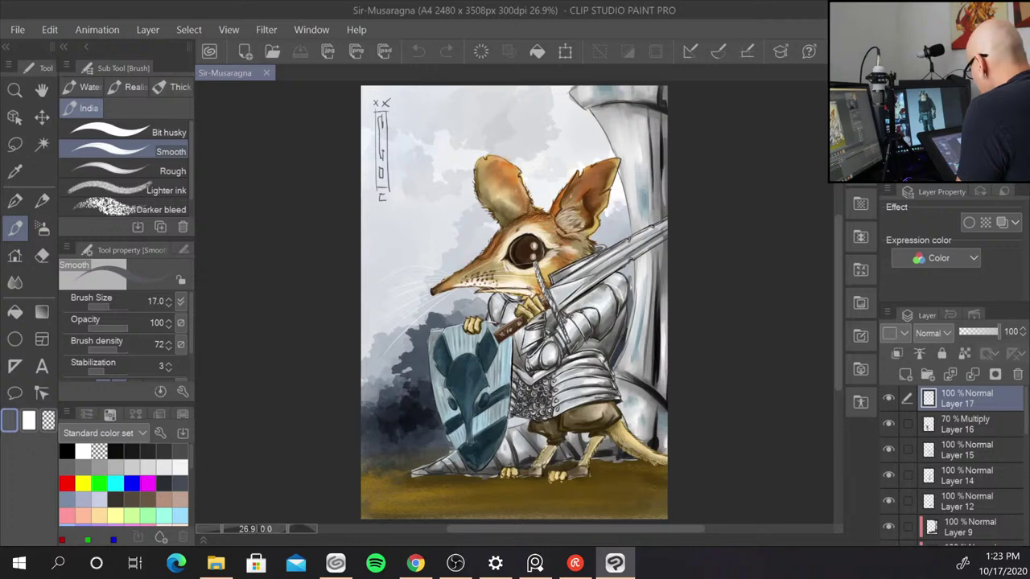
- Create a new A4 illustration canvas of 2480 × 3508 px at 300 dpi with white paper
{"action": "left_click", "coordinate": [16, 32]}
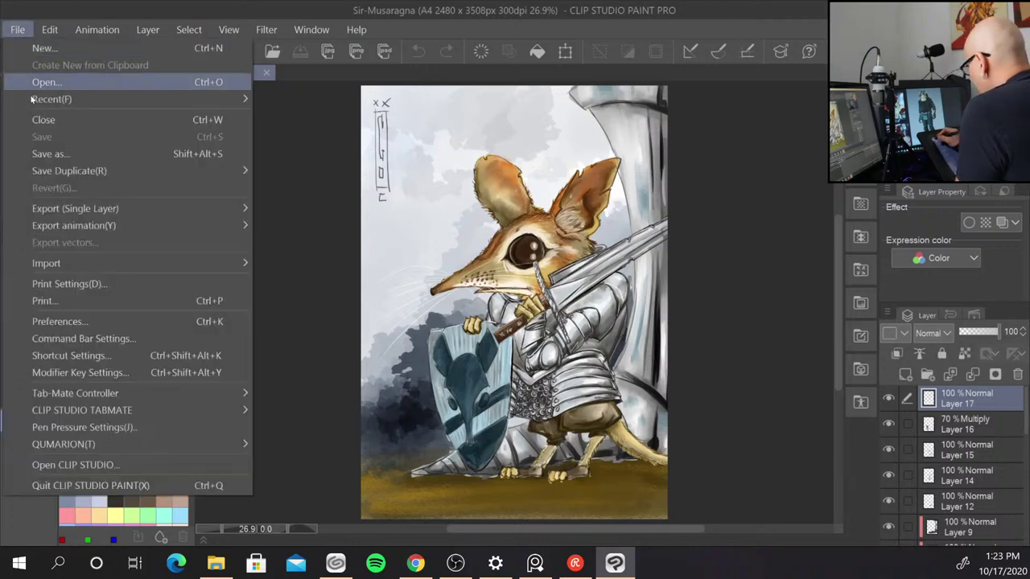
{"action": "left_click", "coordinate": [115, 48]}
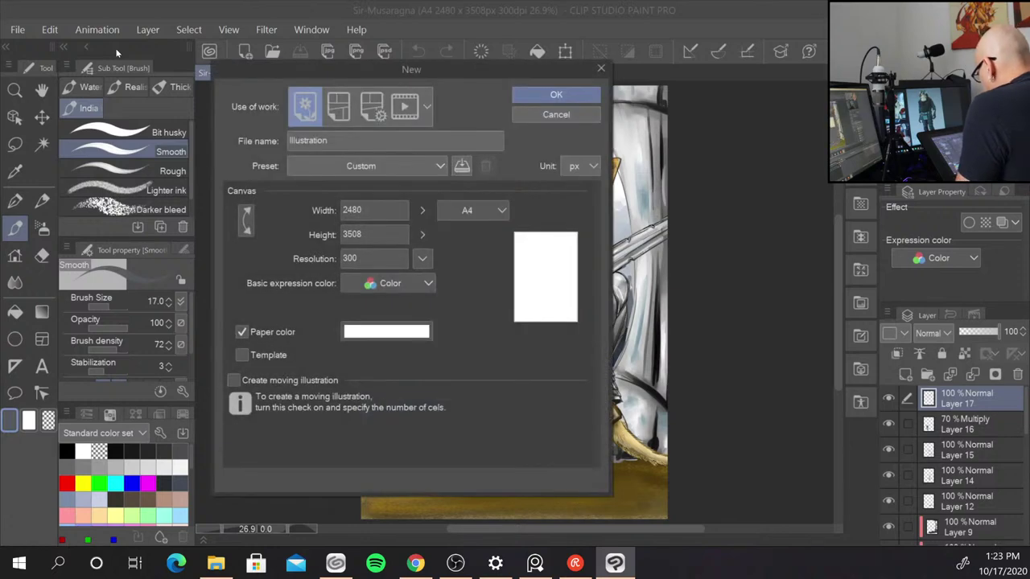
{"action": "left_click", "coordinate": [567, 96]}
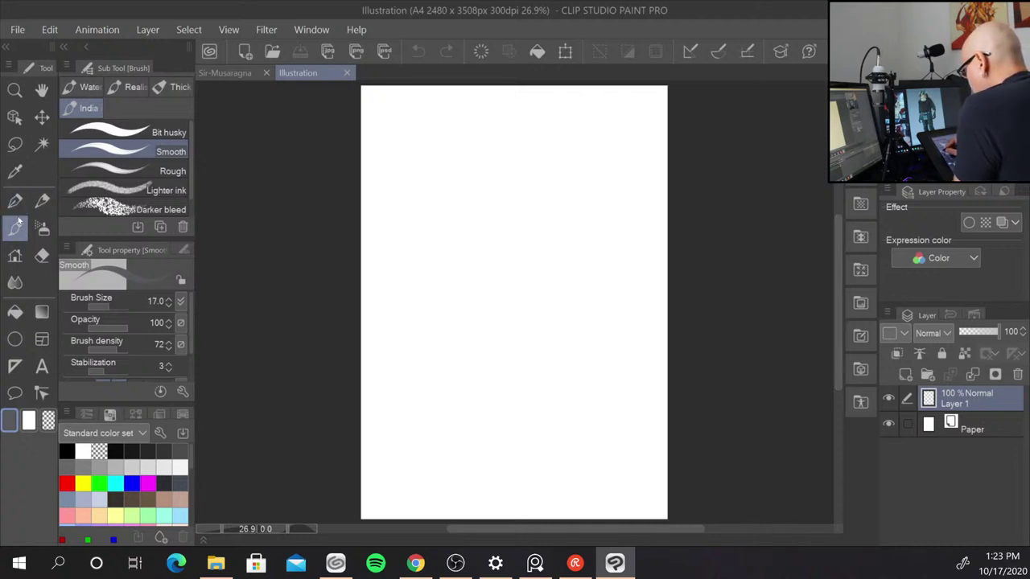
- Choose the Real pencil as the drawing tool and set the drawing colour to black
{"action": "left_click", "coordinate": [43, 202]}
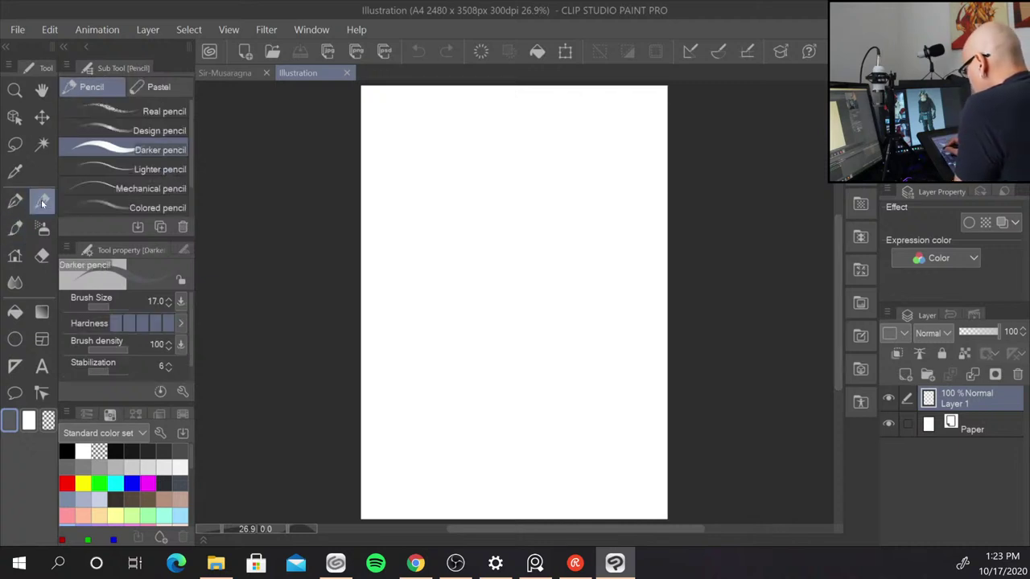
{"action": "left_click", "coordinate": [173, 112]}
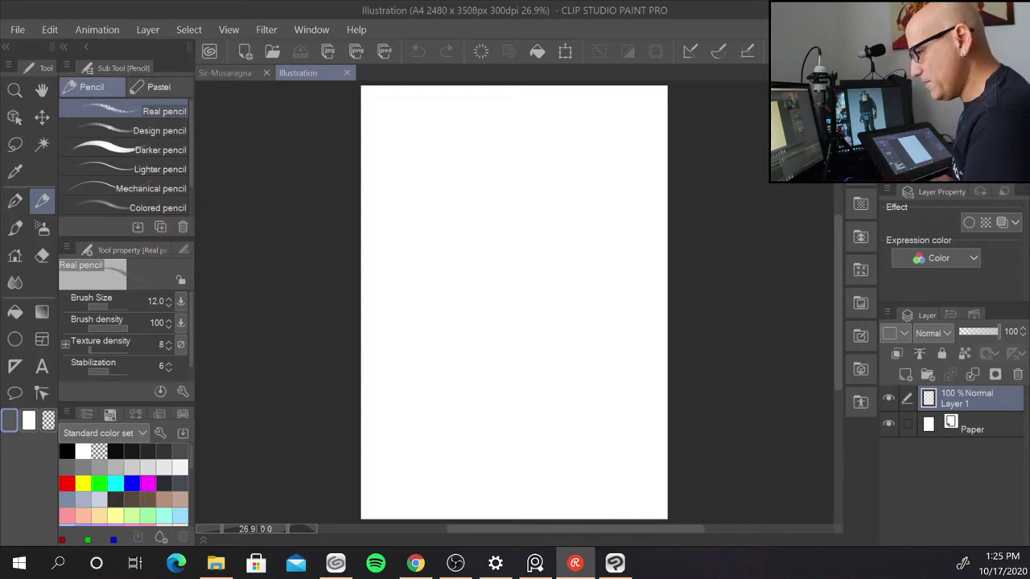
{"action": "key", "text": "alt+Tab"}
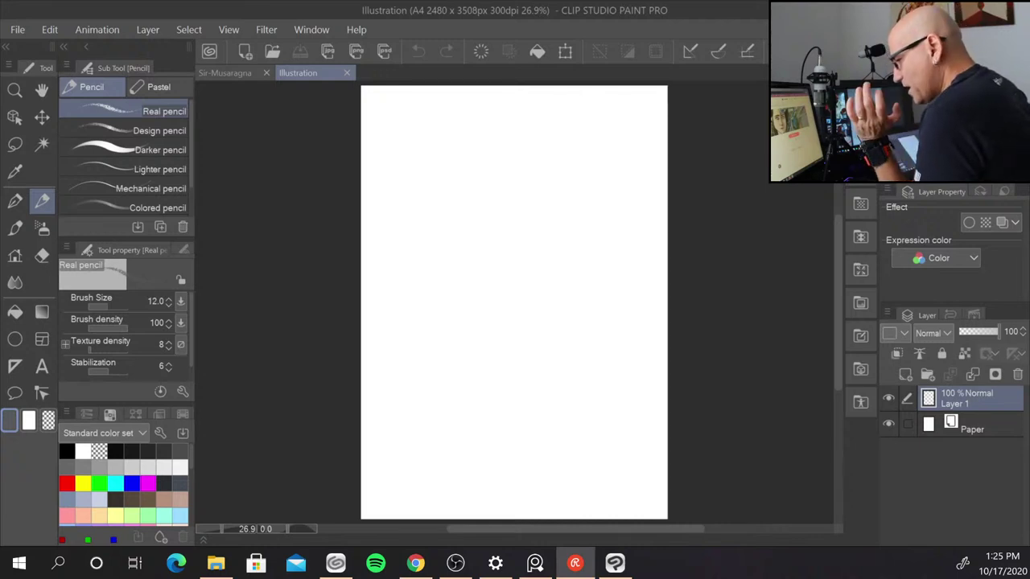
{"action": "key", "text": "alt+Tab"}
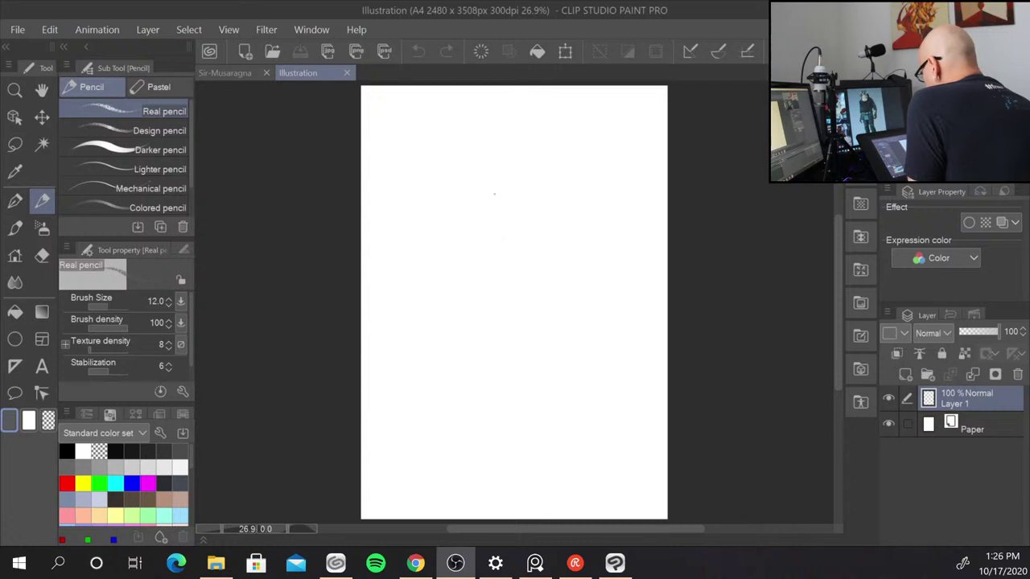
{"action": "left_click", "coordinate": [536, 191]}
{"action": "left_click", "coordinate": [479, 235]}
{"action": "left_click", "coordinate": [66, 451]}
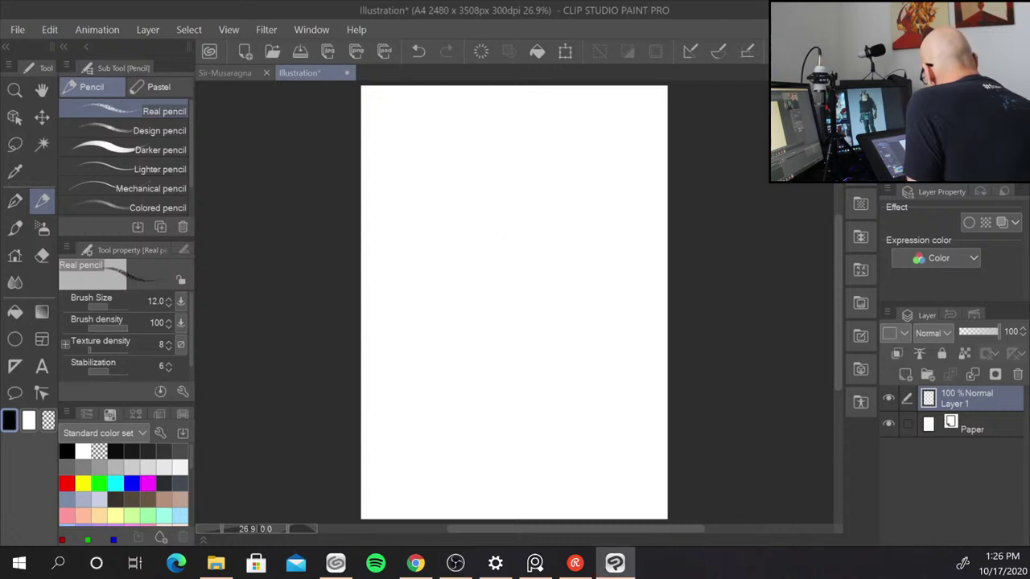
{"action": "mouse_move", "coordinate": [470, 205]}
{"action": "left_mouse_down"}
{"action": "mouse_move", "coordinate": [472, 247]}
{"action": "mouse_move", "coordinate": [459, 233]}
{"action": "mouse_move", "coordinate": [531, 241]}
{"action": "left_mouse_up"}
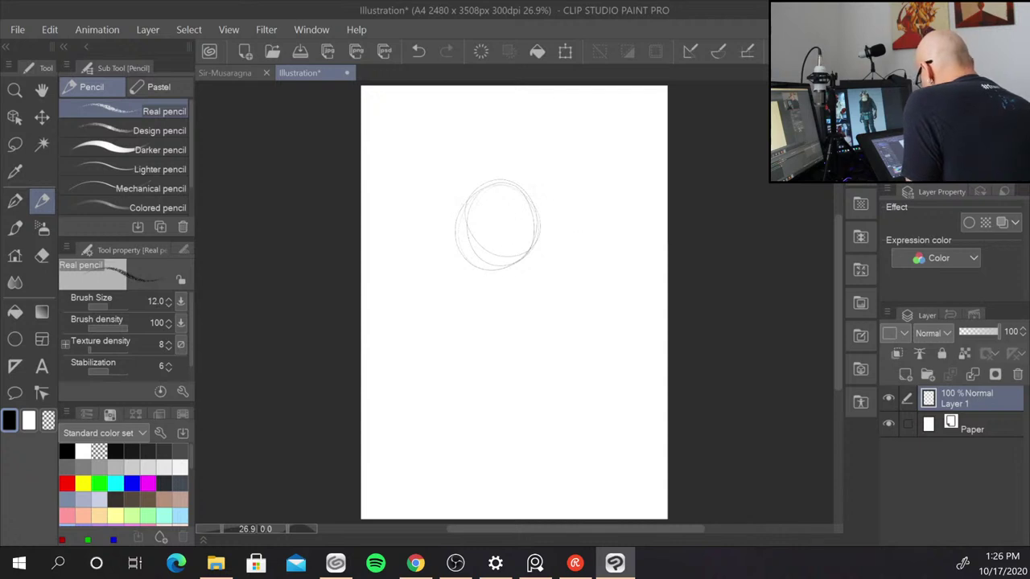
{"action": "mouse_move", "coordinate": [838, 259]}
{"action": "left_mouse_down"}
{"action": "mouse_move", "coordinate": [838, 275]}
{"action": "mouse_move", "coordinate": [838, 256]}
{"action": "left_mouse_up"}
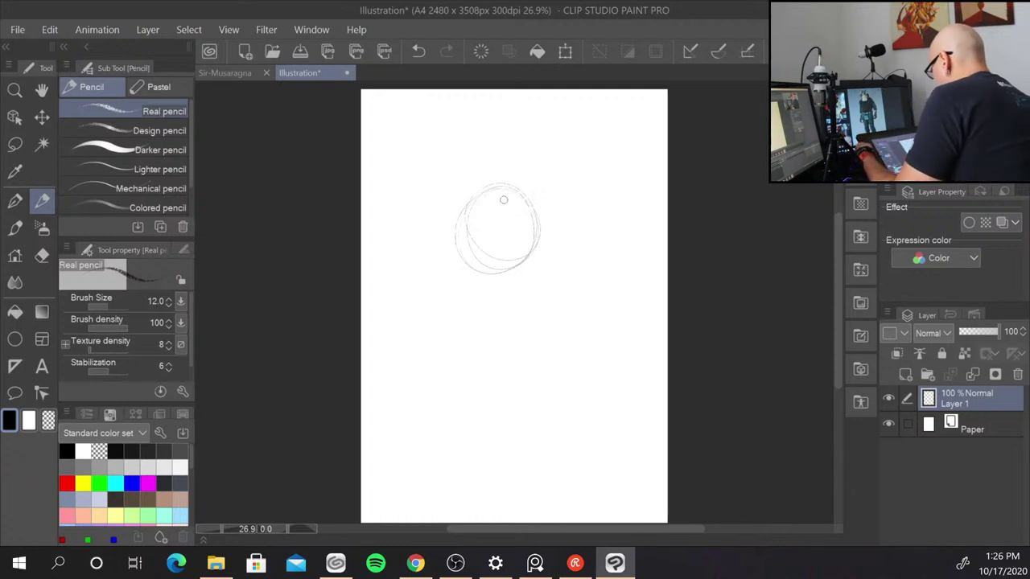
{"action": "mouse_move", "coordinate": [506, 191]}
{"action": "left_mouse_down"}
{"action": "mouse_move", "coordinate": [439, 234]}
{"action": "mouse_move", "coordinate": [551, 235]}
{"action": "mouse_move", "coordinate": [476, 285]}
{"action": "mouse_move", "coordinate": [503, 192]}
{"action": "mouse_move", "coordinate": [488, 176]}
{"action": "mouse_move", "coordinate": [480, 280]}
{"action": "mouse_move", "coordinate": [491, 213]}
{"action": "left_mouse_up"}
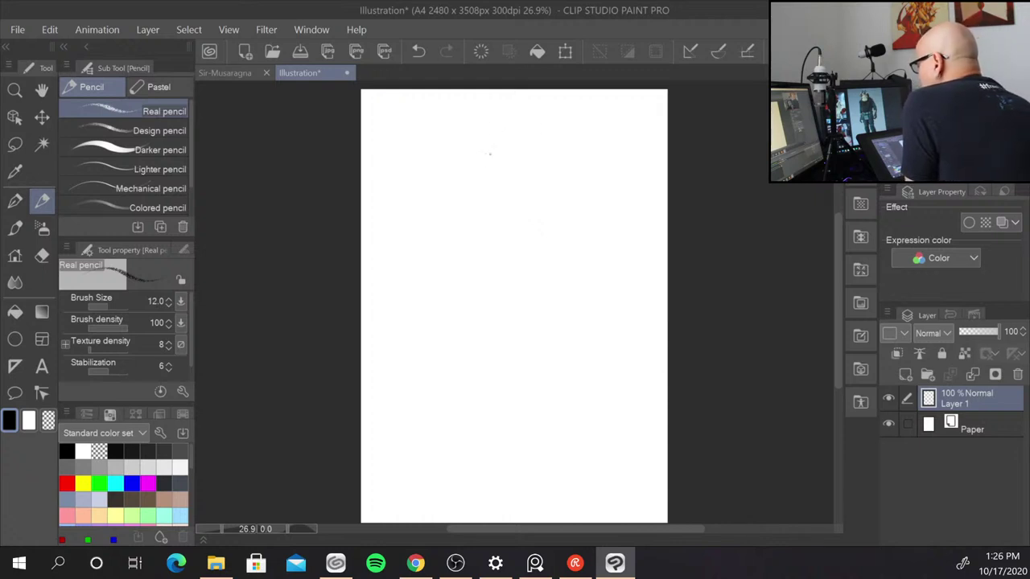
- Sketch a tilted oval for the character's head with repeated loose strokes near the top of the page
{"action": "mouse_move", "coordinate": [483, 171]}
{"action": "left_mouse_down"}
{"action": "mouse_move", "coordinate": [462, 228]}
{"action": "mouse_move", "coordinate": [556, 157]}
{"action": "mouse_move", "coordinate": [542, 210]}
{"action": "left_mouse_up"}
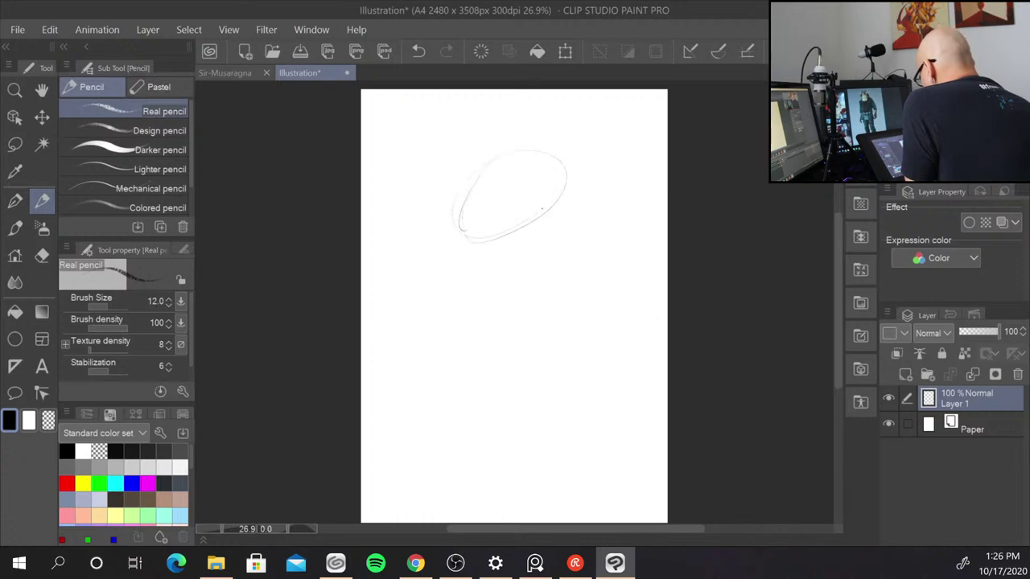
{"action": "mouse_move", "coordinate": [492, 170]}
{"action": "left_mouse_down"}
{"action": "mouse_move", "coordinate": [539, 217]}
{"action": "mouse_move", "coordinate": [467, 241]}
{"action": "left_mouse_up"}
{"action": "mouse_move", "coordinate": [569, 173]}
{"action": "left_mouse_down"}
{"action": "mouse_move", "coordinate": [550, 212]}
{"action": "mouse_move", "coordinate": [500, 257]}
{"action": "left_mouse_up"}
- Block in the neck, a flattened shoulder ellipse and the tapering torso with a curved centre line and slanted waistline
{"action": "mouse_move", "coordinate": [510, 217]}
{"action": "left_mouse_down"}
{"action": "mouse_move", "coordinate": [498, 261]}
{"action": "mouse_move", "coordinate": [519, 272]}
{"action": "mouse_move", "coordinate": [552, 262]}
{"action": "mouse_move", "coordinate": [529, 259]}
{"action": "mouse_move", "coordinate": [566, 262]}
{"action": "mouse_move", "coordinate": [548, 333]}
{"action": "left_mouse_up"}
{"action": "left_click_drag", "start_coordinate": [557, 275], "coordinate": [548, 352]}
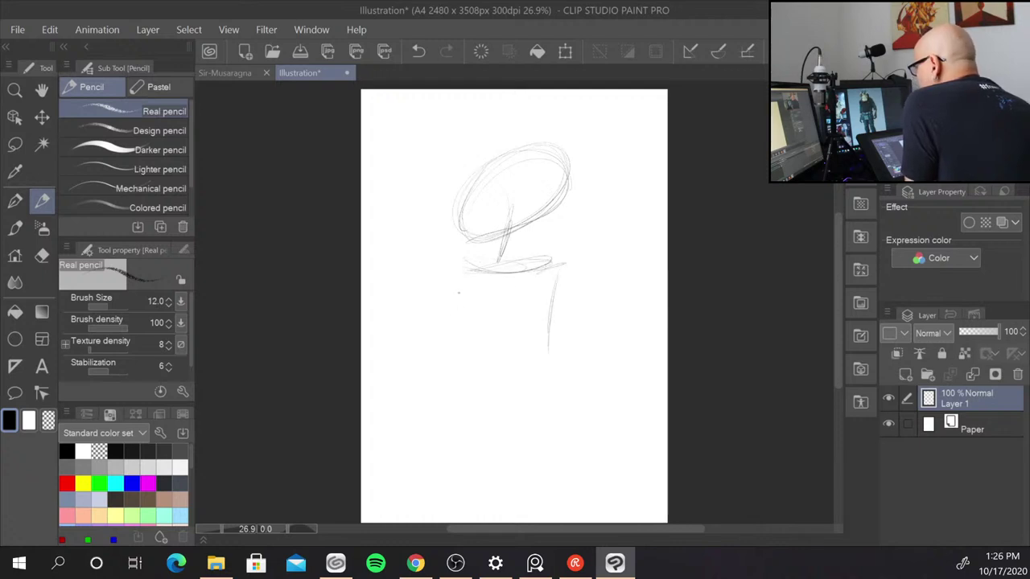
{"action": "left_click_drag", "start_coordinate": [496, 272], "coordinate": [488, 358]}
{"action": "mouse_move", "coordinate": [488, 321]}
{"action": "left_mouse_down"}
{"action": "mouse_move", "coordinate": [488, 375]}
{"action": "mouse_move", "coordinate": [465, 378]}
{"action": "mouse_move", "coordinate": [524, 409]}
{"action": "mouse_move", "coordinate": [561, 388]}
{"action": "mouse_move", "coordinate": [470, 408]}
{"action": "left_mouse_up"}
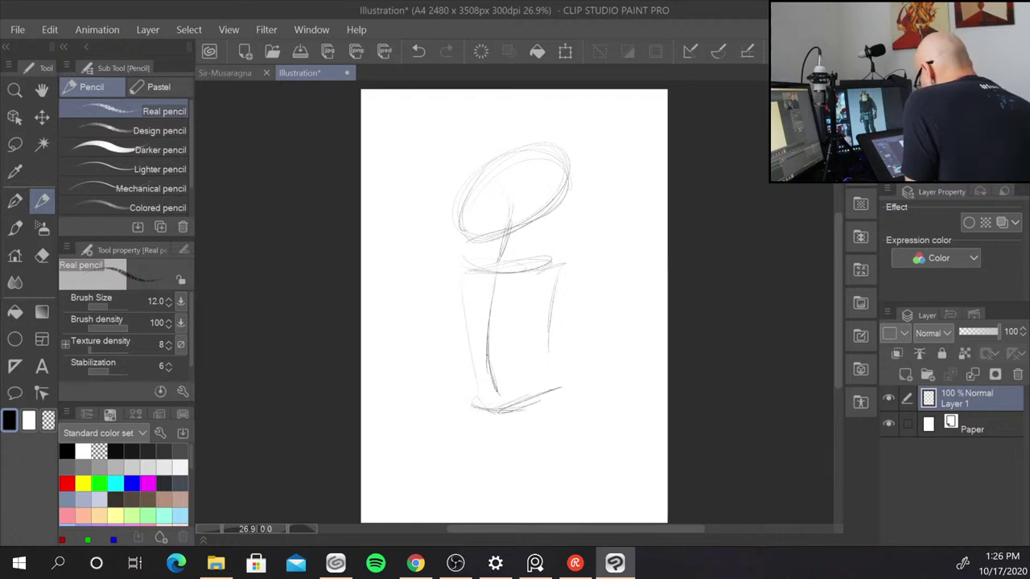
- Sketch single guide lines for both arms, running from the shoulders down past the waist
{"action": "left_click_drag", "start_coordinate": [563, 275], "coordinate": [589, 348]}
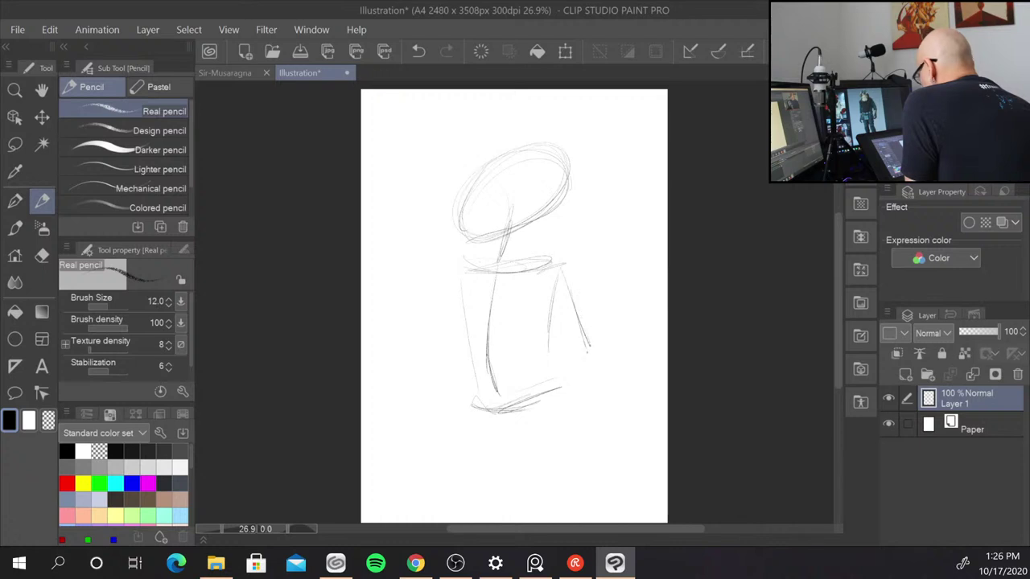
{"action": "mouse_move", "coordinate": [573, 309]}
{"action": "left_mouse_down"}
{"action": "mouse_move", "coordinate": [593, 369]}
{"action": "mouse_move", "coordinate": [593, 418]}
{"action": "left_mouse_up"}
{"action": "left_click_drag", "start_coordinate": [592, 378], "coordinate": [595, 438]}
{"action": "mouse_move", "coordinate": [449, 304]}
{"action": "left_mouse_down"}
{"action": "mouse_move", "coordinate": [441, 389]}
{"action": "mouse_move", "coordinate": [416, 459]}
{"action": "left_mouse_up"}
{"action": "left_click_drag", "start_coordinate": [592, 405], "coordinate": [586, 475]}
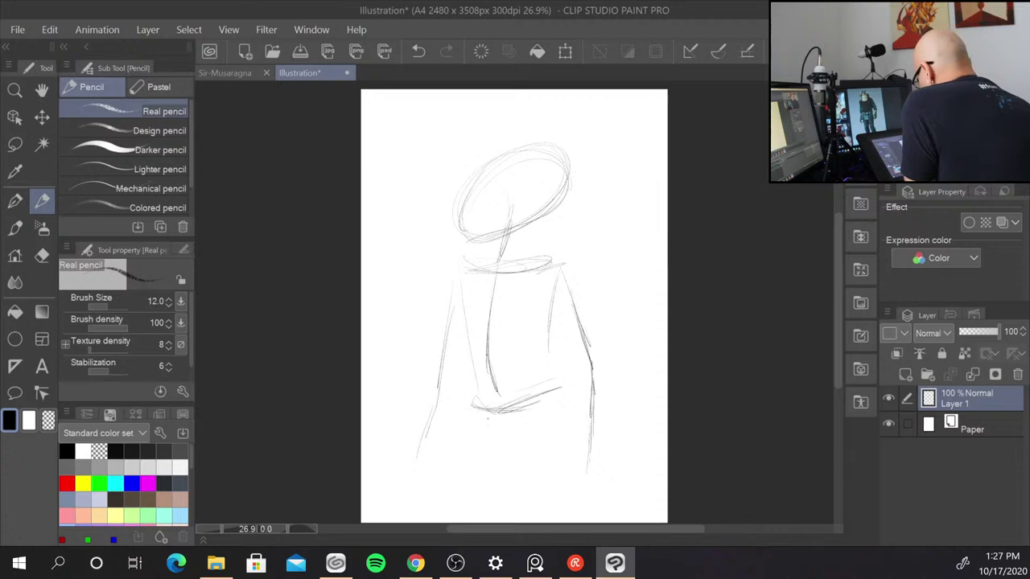
- Outline a wide belt band wrapping around the hips, just below the waistline
{"action": "left_click_drag", "start_coordinate": [463, 405], "coordinate": [454, 438]}
{"action": "mouse_move", "coordinate": [454, 438]}
{"action": "left_mouse_down"}
{"action": "mouse_move", "coordinate": [555, 443]}
{"action": "mouse_move", "coordinate": [586, 422]}
{"action": "left_mouse_up"}
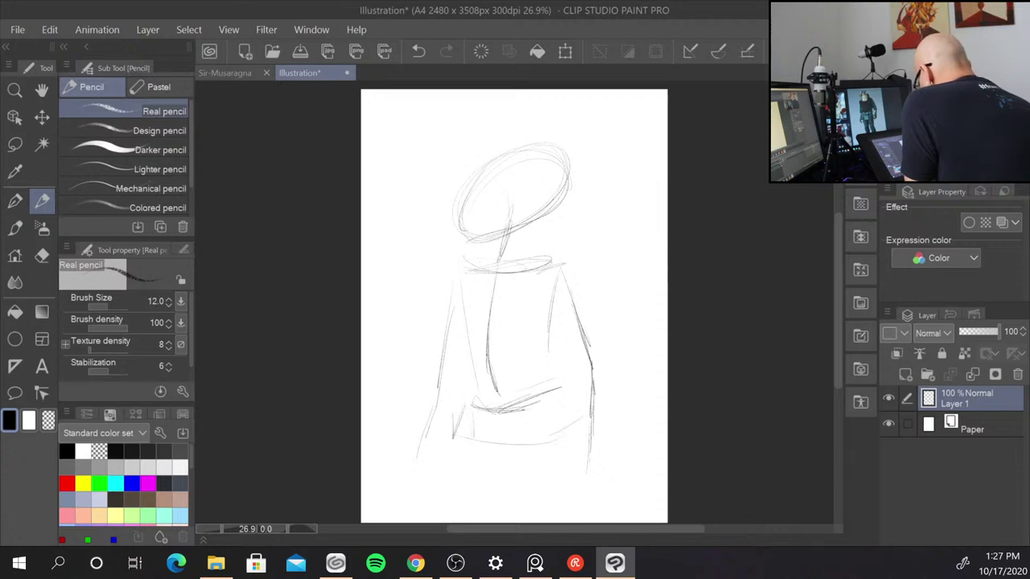
{"action": "left_click_drag", "start_coordinate": [523, 408], "coordinate": [577, 388]}
{"action": "mouse_move", "coordinate": [577, 388]}
{"action": "left_mouse_down"}
{"action": "mouse_move", "coordinate": [584, 421]}
{"action": "mouse_move", "coordinate": [539, 443]}
{"action": "left_mouse_up"}
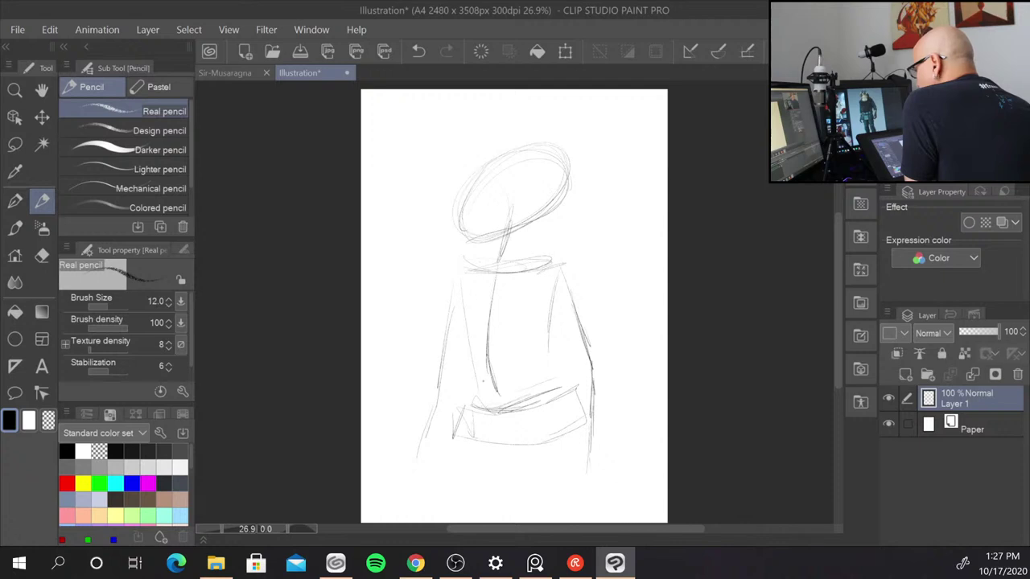
- Divide the belt into a row of five boxy pouches that follow its curve around the hips
{"action": "left_click_drag", "start_coordinate": [496, 412], "coordinate": [497, 445]}
{"action": "mouse_move", "coordinate": [494, 412]}
{"action": "left_mouse_down"}
{"action": "mouse_move", "coordinate": [497, 442]}
{"action": "mouse_move", "coordinate": [469, 444]}
{"action": "left_mouse_up"}
{"action": "left_click_drag", "start_coordinate": [470, 444], "coordinate": [499, 439]}
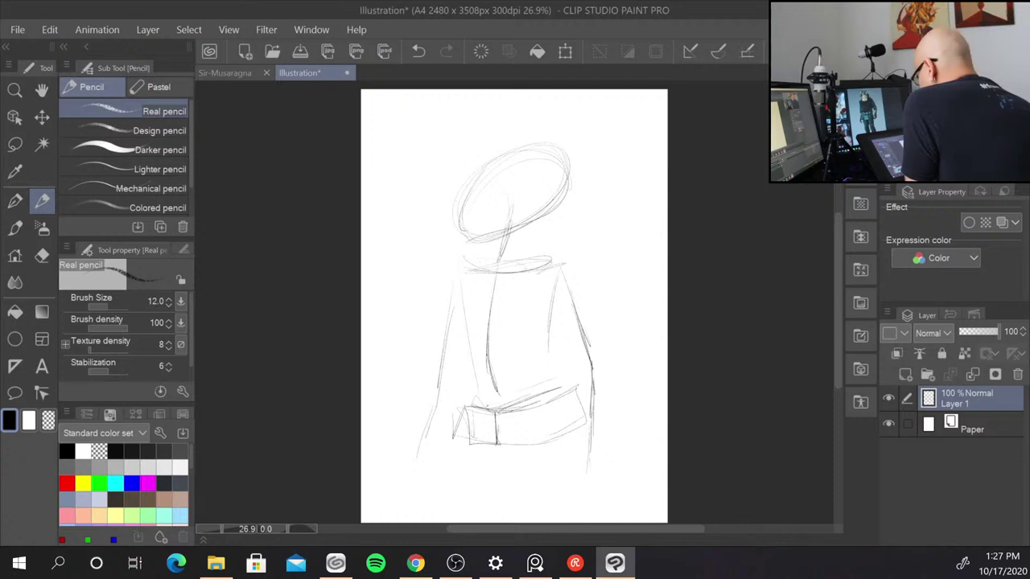
{"action": "mouse_move", "coordinate": [472, 405]}
{"action": "left_mouse_down"}
{"action": "mouse_move", "coordinate": [472, 440]}
{"action": "mouse_move", "coordinate": [496, 443]}
{"action": "mouse_move", "coordinate": [466, 400]}
{"action": "mouse_move", "coordinate": [465, 441]}
{"action": "left_mouse_up"}
{"action": "left_click_drag", "start_coordinate": [466, 406], "coordinate": [452, 444]}
{"action": "mouse_move", "coordinate": [498, 416]}
{"action": "left_mouse_down"}
{"action": "mouse_move", "coordinate": [499, 443]}
{"action": "mouse_move", "coordinate": [534, 450]}
{"action": "left_mouse_up"}
{"action": "mouse_move", "coordinate": [522, 411]}
{"action": "left_mouse_down"}
{"action": "mouse_move", "coordinate": [534, 445]}
{"action": "mouse_move", "coordinate": [518, 412]}
{"action": "mouse_move", "coordinate": [544, 449]}
{"action": "mouse_move", "coordinate": [571, 436]}
{"action": "left_mouse_up"}
{"action": "mouse_move", "coordinate": [529, 410]}
{"action": "left_mouse_down"}
{"action": "mouse_move", "coordinate": [562, 398]}
{"action": "mouse_move", "coordinate": [573, 428]}
{"action": "mouse_move", "coordinate": [590, 418]}
{"action": "left_mouse_up"}
{"action": "mouse_move", "coordinate": [562, 399]}
{"action": "left_mouse_down"}
{"action": "mouse_move", "coordinate": [589, 388]}
{"action": "mouse_move", "coordinate": [589, 426]}
{"action": "mouse_move", "coordinate": [584, 417]}
{"action": "left_mouse_up"}
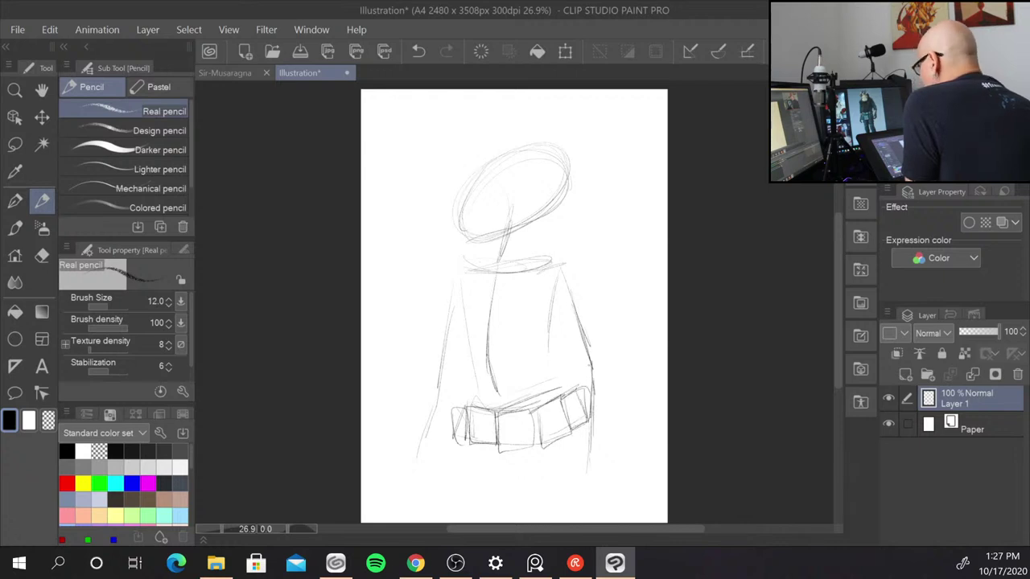
{"action": "left_click_drag", "start_coordinate": [497, 442], "coordinate": [547, 448]}
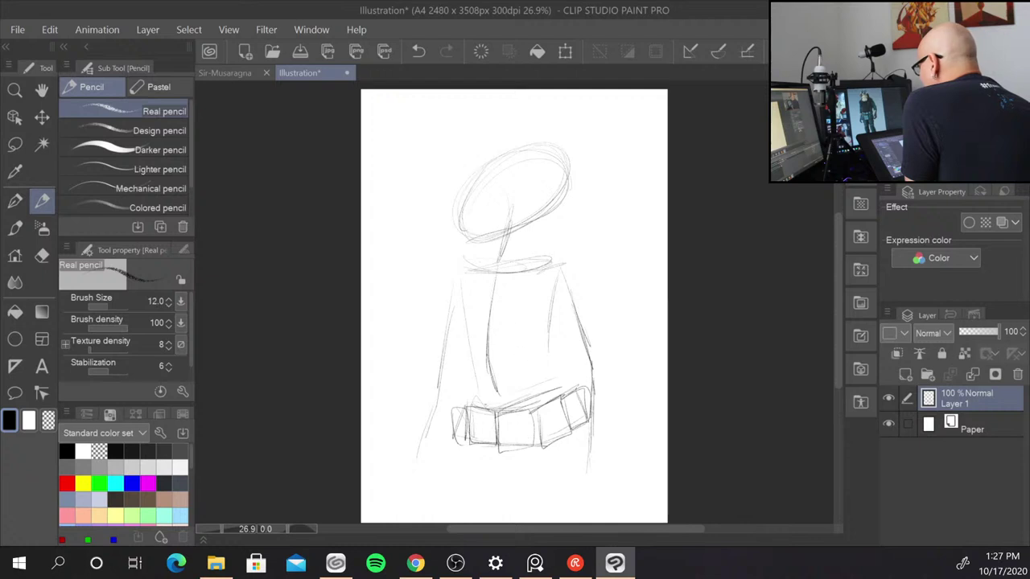
- Draw a flared skirt-like panel below the belt with slanted sides and a slightly curved hem
{"action": "left_click_drag", "start_coordinate": [461, 444], "coordinate": [440, 500]}
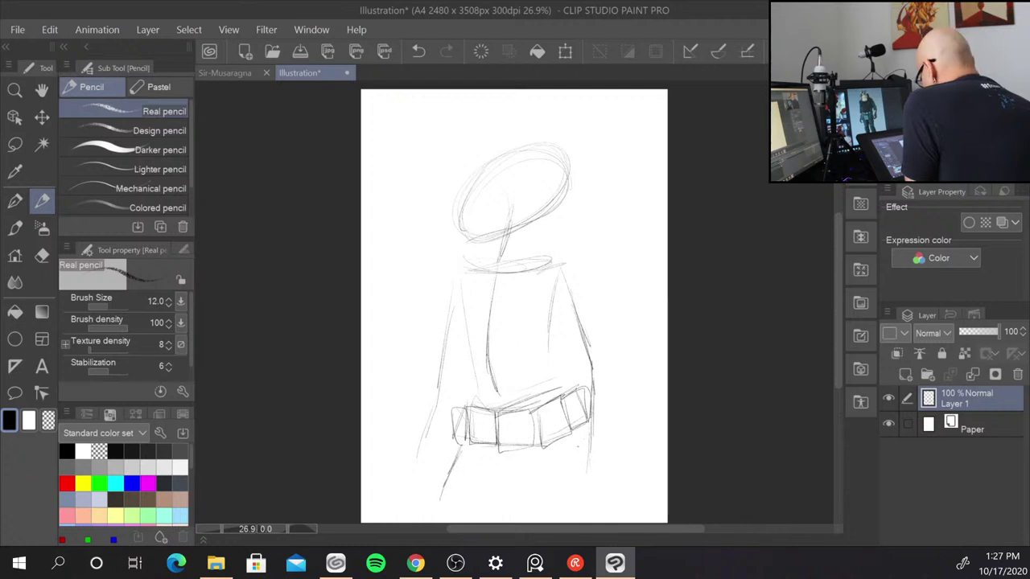
{"action": "left_click_drag", "start_coordinate": [576, 426], "coordinate": [570, 507]}
{"action": "left_click_drag", "start_coordinate": [449, 479], "coordinate": [572, 509]}
{"action": "left_click_drag", "start_coordinate": [571, 439], "coordinate": [569, 500]}
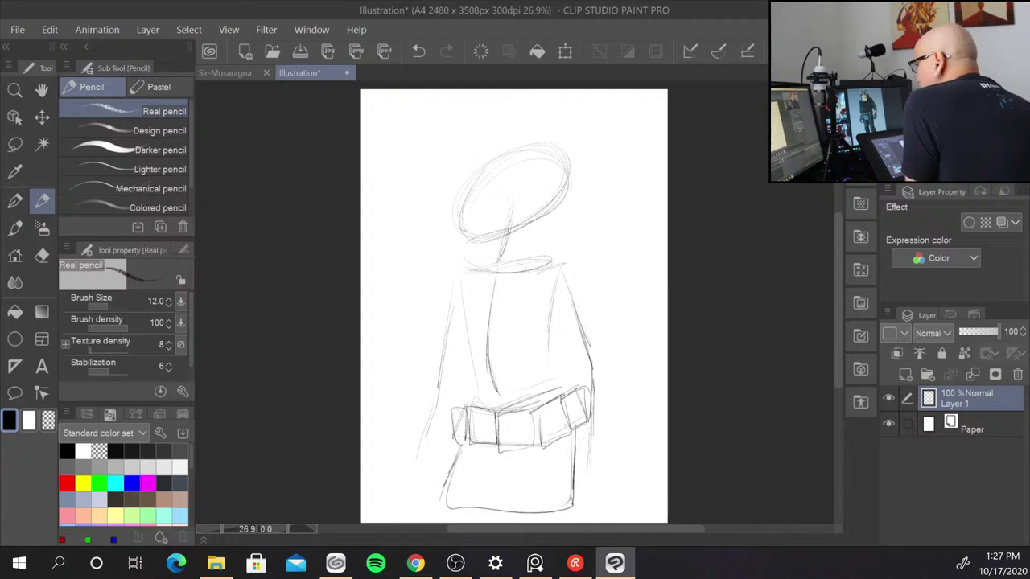
- Sketch the long lines hanging beside the right-hand hip and the start of the legs below the skirt panel
{"action": "left_click_drag", "start_coordinate": [592, 418], "coordinate": [608, 502]}
{"action": "mouse_move", "coordinate": [583, 431]}
{"action": "left_mouse_down"}
{"action": "mouse_move", "coordinate": [608, 505]}
{"action": "mouse_move", "coordinate": [603, 523]}
{"action": "left_mouse_up"}
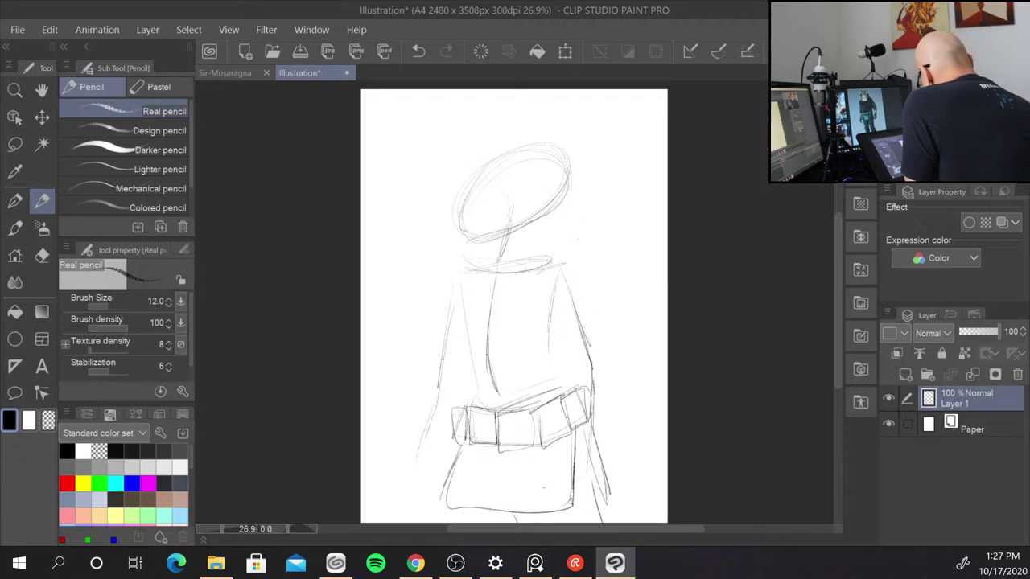
{"action": "scroll", "coordinate": [676, 355], "scroll_direction": "down", "scroll_amount": 2}
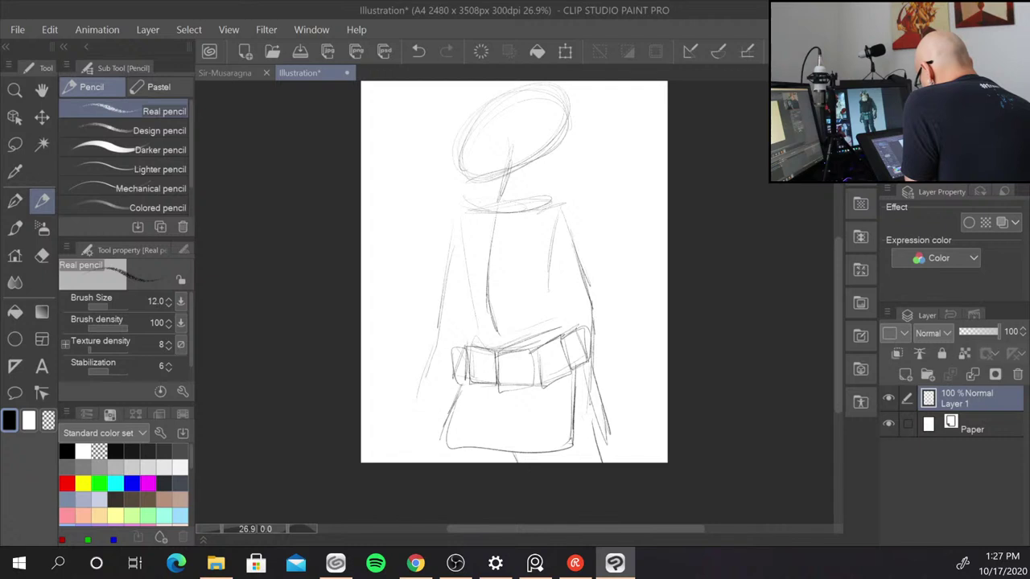
{"action": "left_click_drag", "start_coordinate": [590, 405], "coordinate": [596, 463]}
{"action": "left_click_drag", "start_coordinate": [462, 445], "coordinate": [455, 464]}
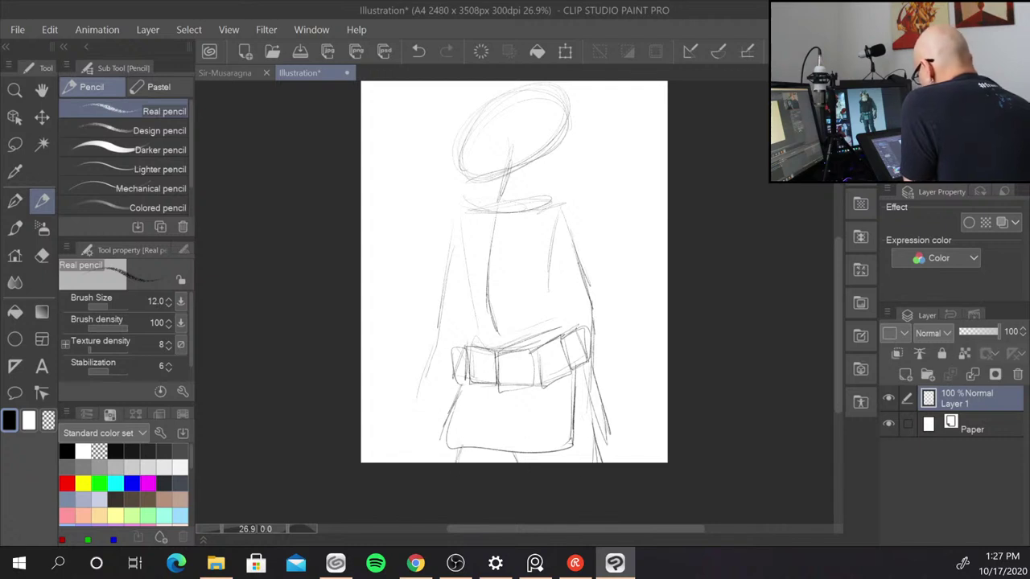
- Mark both elbow joints with small circles, reinforce the forearm line, and rough in the wrists with short curved strokes
{"action": "mouse_move", "coordinate": [582, 272]}
{"action": "left_mouse_down"}
{"action": "mouse_move", "coordinate": [594, 325]}
{"action": "mouse_move", "coordinate": [590, 309]}
{"action": "left_mouse_up"}
{"action": "left_click_drag", "start_coordinate": [441, 315], "coordinate": [414, 406]}
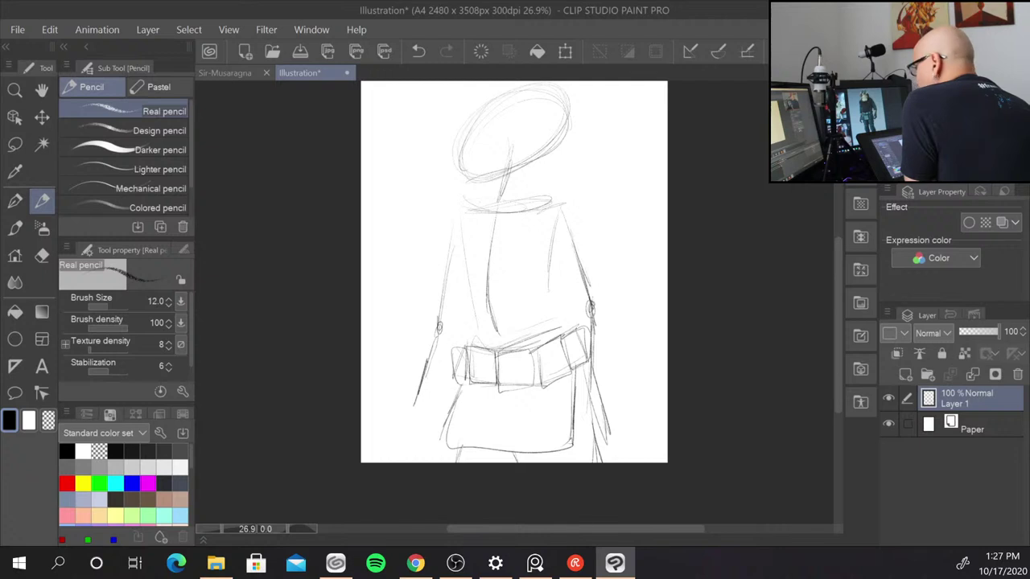
{"action": "mouse_move", "coordinate": [415, 385]}
{"action": "left_mouse_down"}
{"action": "mouse_move", "coordinate": [436, 381]}
{"action": "mouse_move", "coordinate": [455, 397]}
{"action": "left_mouse_up"}
{"action": "left_click_drag", "start_coordinate": [591, 373], "coordinate": [592, 386]}
{"action": "left_click_drag", "start_coordinate": [580, 386], "coordinate": [618, 404]}
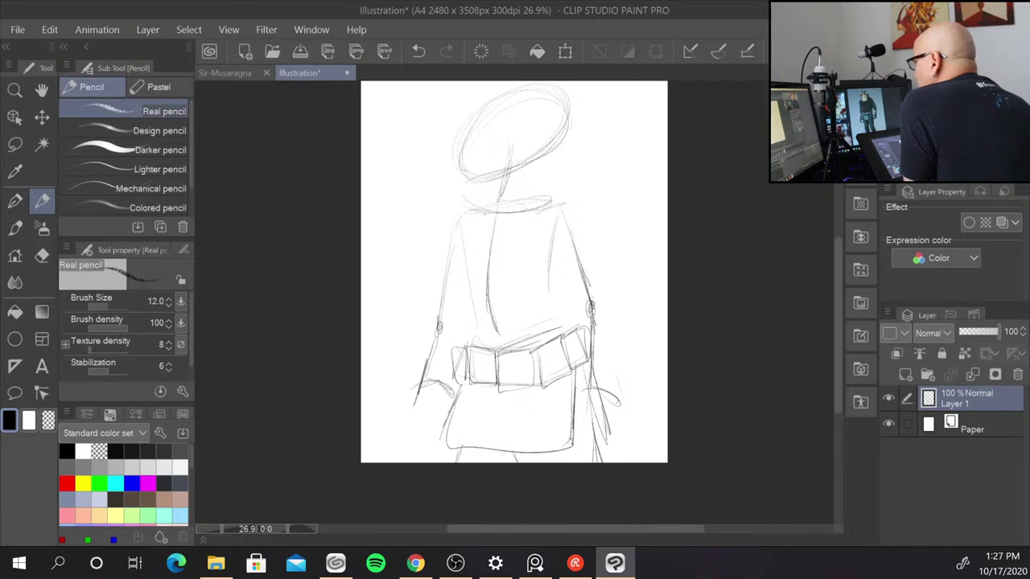
- Draw a thick, slanted collar around the base of the neck, with rounded ends on both sides
{"action": "mouse_move", "coordinate": [476, 208]}
{"action": "left_mouse_down"}
{"action": "mouse_move", "coordinate": [507, 224]}
{"action": "mouse_move", "coordinate": [555, 191]}
{"action": "left_mouse_up"}
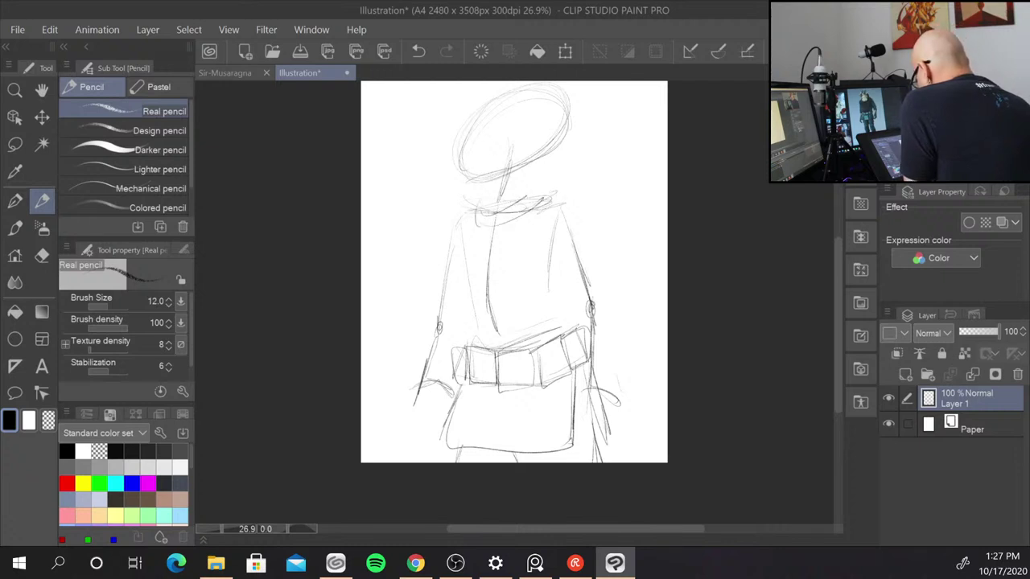
{"action": "mouse_move", "coordinate": [481, 216]}
{"action": "left_mouse_down"}
{"action": "mouse_move", "coordinate": [553, 182]}
{"action": "mouse_move", "coordinate": [536, 206]}
{"action": "mouse_move", "coordinate": [491, 223]}
{"action": "left_mouse_up"}
{"action": "mouse_move", "coordinate": [516, 202]}
{"action": "left_mouse_down"}
{"action": "mouse_move", "coordinate": [554, 183]}
{"action": "mouse_move", "coordinate": [544, 205]}
{"action": "left_mouse_up"}
{"action": "left_click_drag", "start_coordinate": [477, 219], "coordinate": [487, 226]}
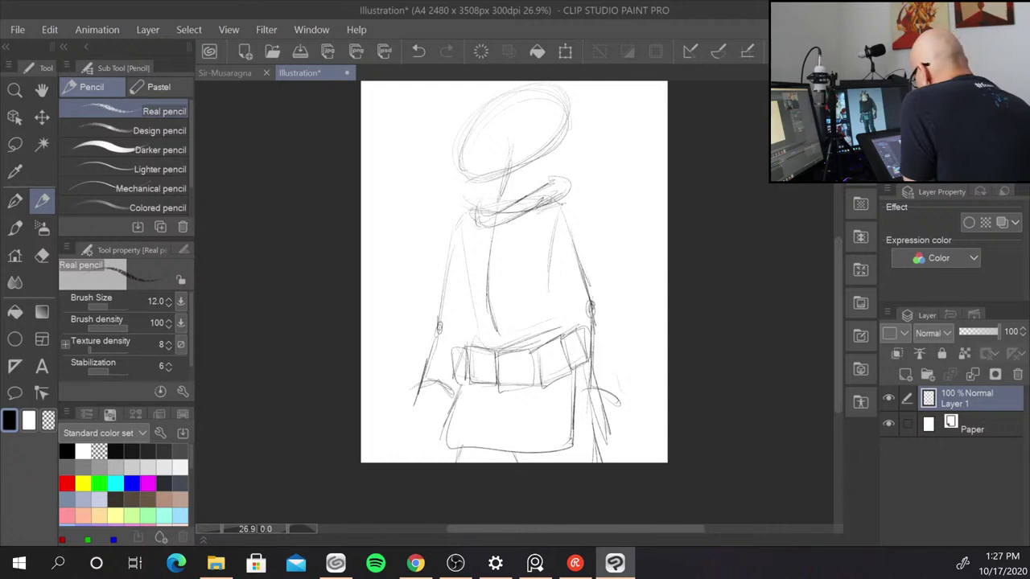
- Outline a fitted vest over the torso with pointed shoulders, curved sides and a double line along its lower hem
{"action": "mouse_move", "coordinate": [558, 205]}
{"action": "left_mouse_down"}
{"action": "mouse_move", "coordinate": [587, 211]}
{"action": "mouse_move", "coordinate": [555, 338]}
{"action": "mouse_move", "coordinate": [531, 355]}
{"action": "mouse_move", "coordinate": [478, 357]}
{"action": "left_mouse_up"}
{"action": "mouse_move", "coordinate": [452, 216]}
{"action": "left_mouse_down"}
{"action": "mouse_move", "coordinate": [478, 212]}
{"action": "mouse_move", "coordinate": [475, 352]}
{"action": "mouse_move", "coordinate": [547, 338]}
{"action": "left_mouse_up"}
{"action": "mouse_move", "coordinate": [485, 350]}
{"action": "left_mouse_down"}
{"action": "mouse_move", "coordinate": [566, 324]}
{"action": "mouse_move", "coordinate": [523, 349]}
{"action": "left_mouse_up"}
{"action": "left_click_drag", "start_coordinate": [577, 216], "coordinate": [566, 240]}
{"action": "left_click_drag", "start_coordinate": [585, 210], "coordinate": [560, 252]}
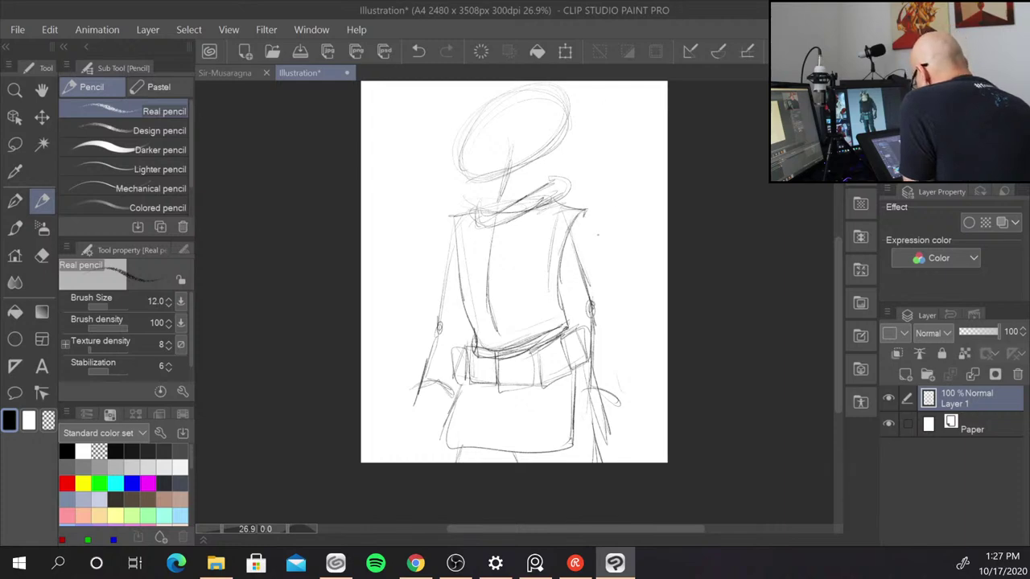
- Draw the right-hand arm's volume with a two-part upper sleeve and a straight forearm guard ending in a curved cuff
{"action": "left_click", "coordinate": [580, 119]}
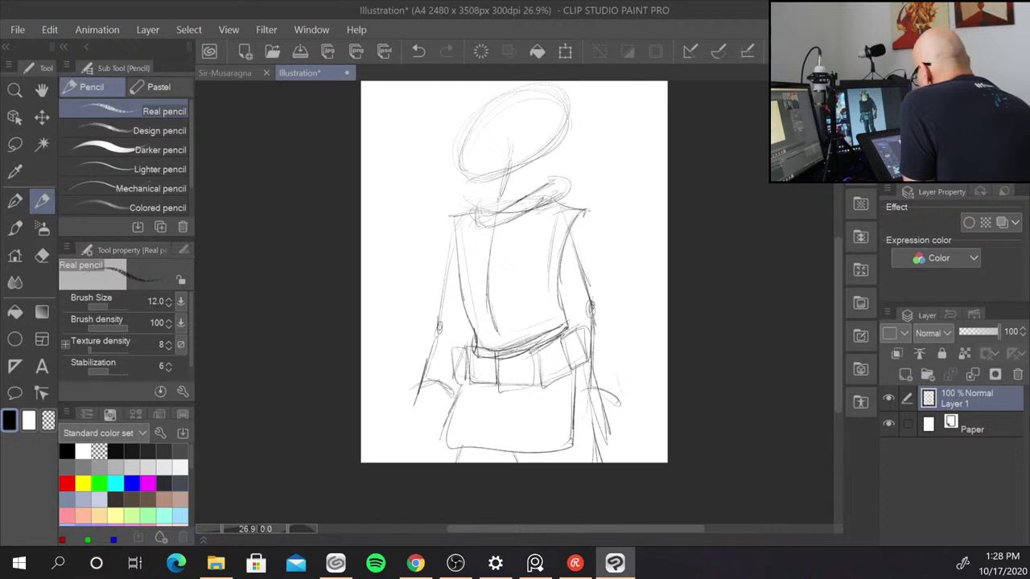
{"action": "mouse_move", "coordinate": [593, 217]}
{"action": "left_mouse_down"}
{"action": "mouse_move", "coordinate": [608, 262]}
{"action": "mouse_move", "coordinate": [579, 276]}
{"action": "mouse_move", "coordinate": [608, 262]}
{"action": "mouse_move", "coordinate": [622, 297]}
{"action": "left_mouse_up"}
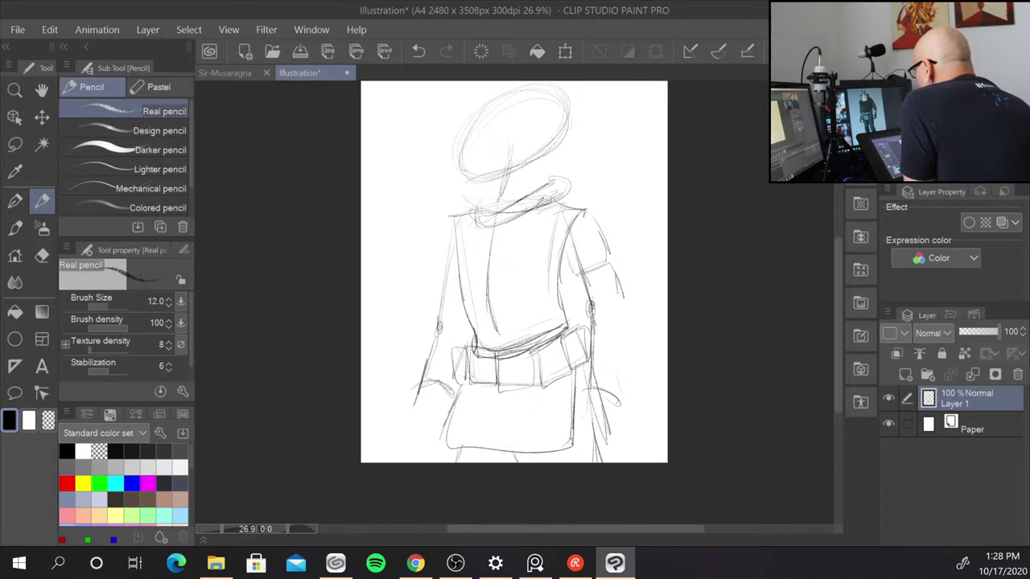
{"action": "mouse_move", "coordinate": [568, 275]}
{"action": "left_mouse_down"}
{"action": "mouse_move", "coordinate": [586, 328]}
{"action": "mouse_move", "coordinate": [585, 396]}
{"action": "left_mouse_up"}
{"action": "left_click_drag", "start_coordinate": [622, 316], "coordinate": [619, 402]}
{"action": "mouse_move", "coordinate": [586, 308]}
{"action": "left_mouse_down"}
{"action": "mouse_move", "coordinate": [583, 385]}
{"action": "mouse_move", "coordinate": [621, 391]}
{"action": "mouse_move", "coordinate": [613, 399]}
{"action": "left_mouse_up"}
- Draw long, pointed fingers fanning down from the left-hand wrist to the bottom edge of the page
{"action": "left_click_drag", "start_coordinate": [415, 398], "coordinate": [375, 452]}
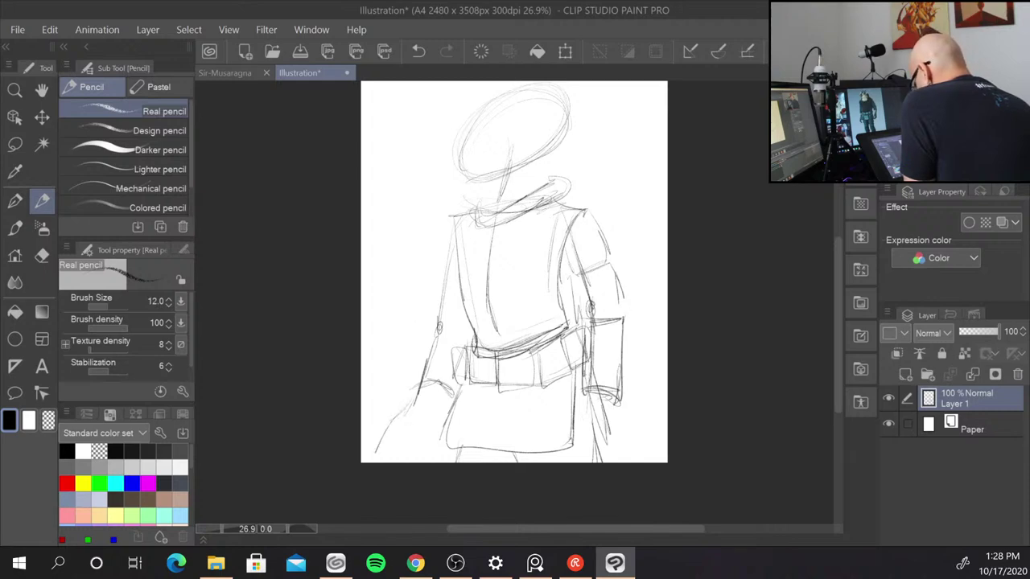
{"action": "mouse_move", "coordinate": [441, 385]}
{"action": "left_mouse_down"}
{"action": "mouse_move", "coordinate": [416, 422]}
{"action": "mouse_move", "coordinate": [383, 462]}
{"action": "left_mouse_up"}
{"action": "left_click_drag", "start_coordinate": [386, 427], "coordinate": [375, 464]}
{"action": "left_click_drag", "start_coordinate": [431, 407], "coordinate": [393, 444]}
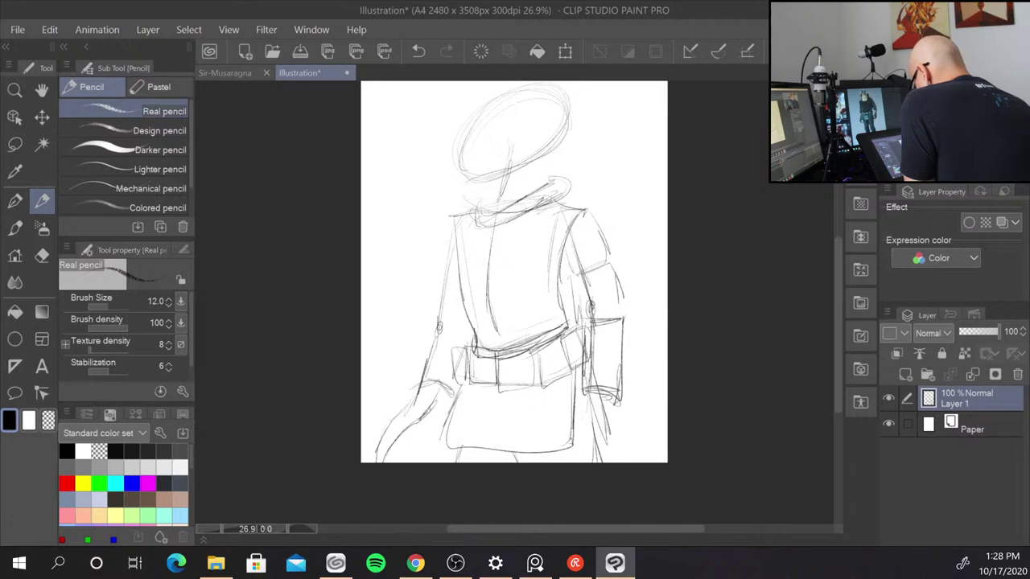
{"action": "mouse_move", "coordinate": [441, 386]}
{"action": "left_mouse_down"}
{"action": "mouse_move", "coordinate": [408, 463]}
{"action": "mouse_move", "coordinate": [426, 443]}
{"action": "mouse_move", "coordinate": [415, 460]}
{"action": "left_mouse_up"}
{"action": "left_click_drag", "start_coordinate": [420, 420], "coordinate": [415, 437]}
{"action": "left_click_drag", "start_coordinate": [452, 391], "coordinate": [444, 451]}
{"action": "left_click_drag", "start_coordinate": [448, 441], "coordinate": [439, 463]}
{"action": "left_click_drag", "start_coordinate": [439, 423], "coordinate": [429, 465]}
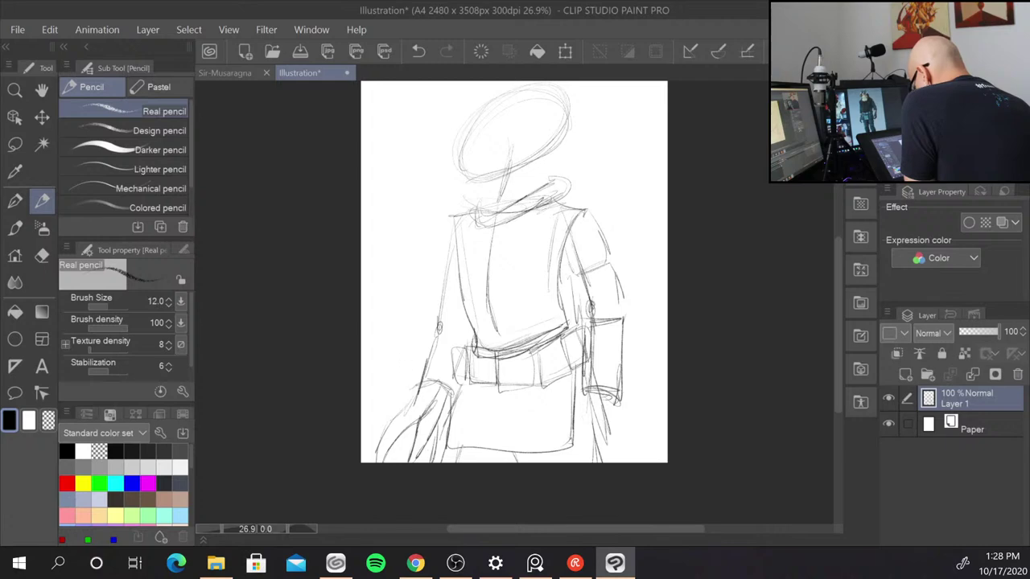
- Add an outer finger reaching sideways on the left-hand hand, and darken its wrist and the gaps between fingers
{"action": "mouse_move", "coordinate": [412, 391]}
{"action": "left_mouse_down"}
{"action": "mouse_move", "coordinate": [362, 432]}
{"action": "mouse_move", "coordinate": [383, 420]}
{"action": "left_mouse_up"}
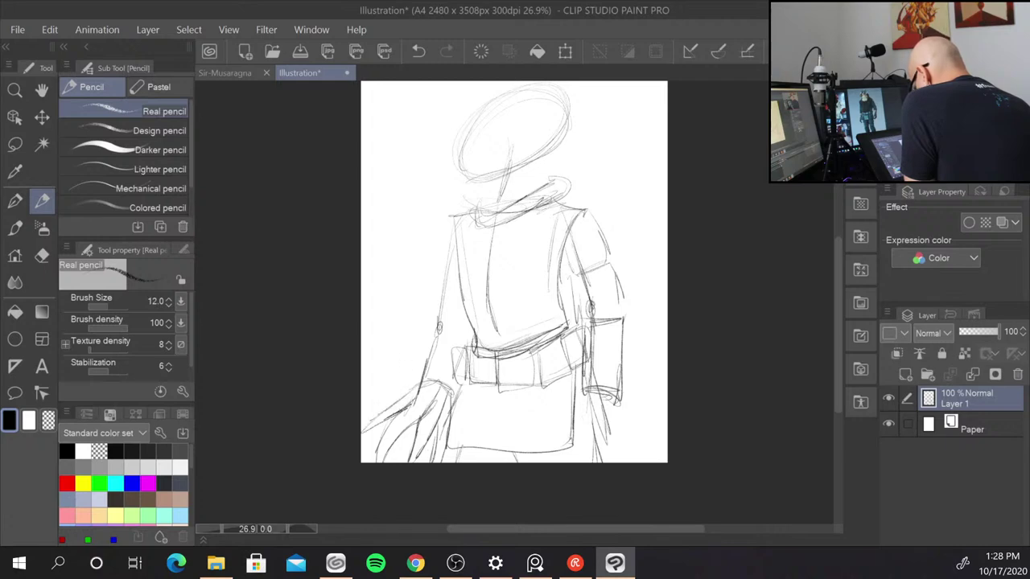
{"action": "mouse_move", "coordinate": [438, 386]}
{"action": "left_mouse_down"}
{"action": "mouse_move", "coordinate": [415, 398]}
{"action": "mouse_move", "coordinate": [451, 397]}
{"action": "left_mouse_up"}
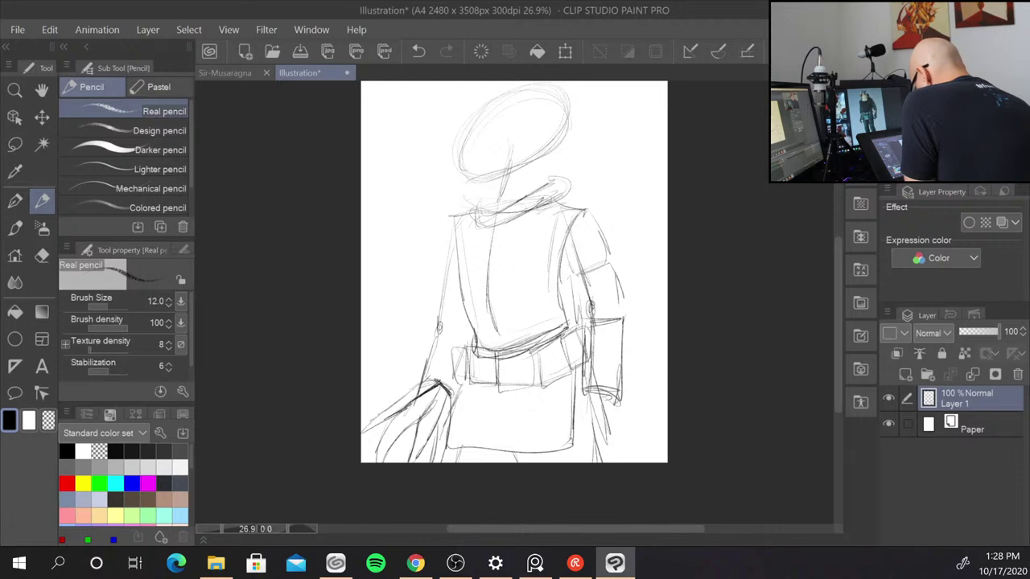
{"action": "left_click_drag", "start_coordinate": [405, 431], "coordinate": [392, 462]}
{"action": "left_click_drag", "start_coordinate": [401, 438], "coordinate": [399, 461]}
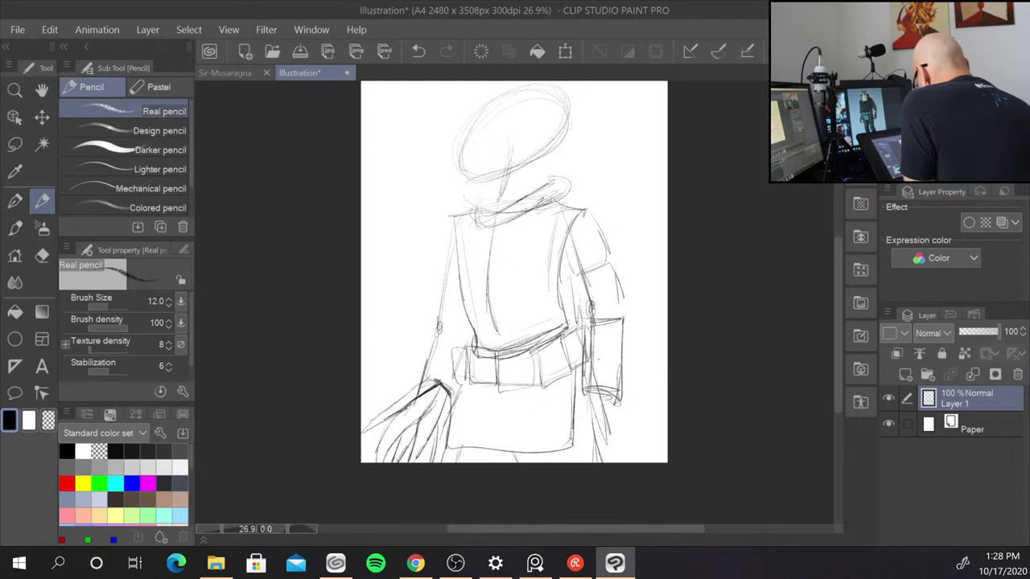
- Draw long, pointed fingers spreading below the right-hand cuff, and retrace the skirt panel's left side
{"action": "left_click_drag", "start_coordinate": [582, 397], "coordinate": [578, 464]}
{"action": "left_click_drag", "start_coordinate": [611, 399], "coordinate": [629, 463]}
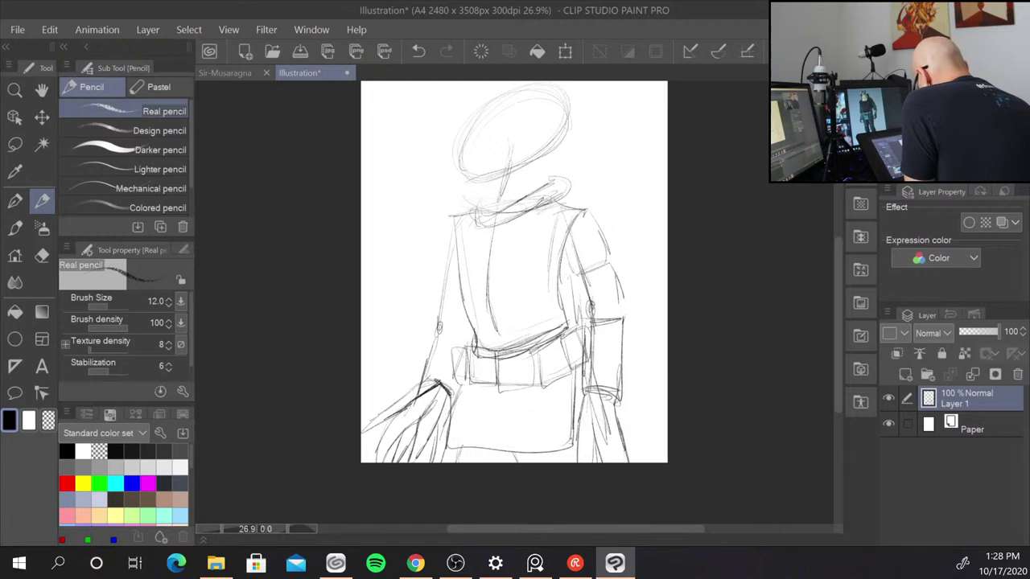
{"action": "left_click_drag", "start_coordinate": [584, 401], "coordinate": [579, 463]}
{"action": "mouse_move", "coordinate": [592, 427]}
{"action": "left_mouse_down"}
{"action": "mouse_move", "coordinate": [582, 463]}
{"action": "mouse_move", "coordinate": [594, 463]}
{"action": "left_mouse_up"}
{"action": "mouse_move", "coordinate": [613, 411]}
{"action": "left_mouse_down"}
{"action": "mouse_move", "coordinate": [603, 464]}
{"action": "mouse_move", "coordinate": [642, 463]}
{"action": "left_mouse_up"}
{"action": "left_click_drag", "start_coordinate": [617, 439], "coordinate": [631, 459]}
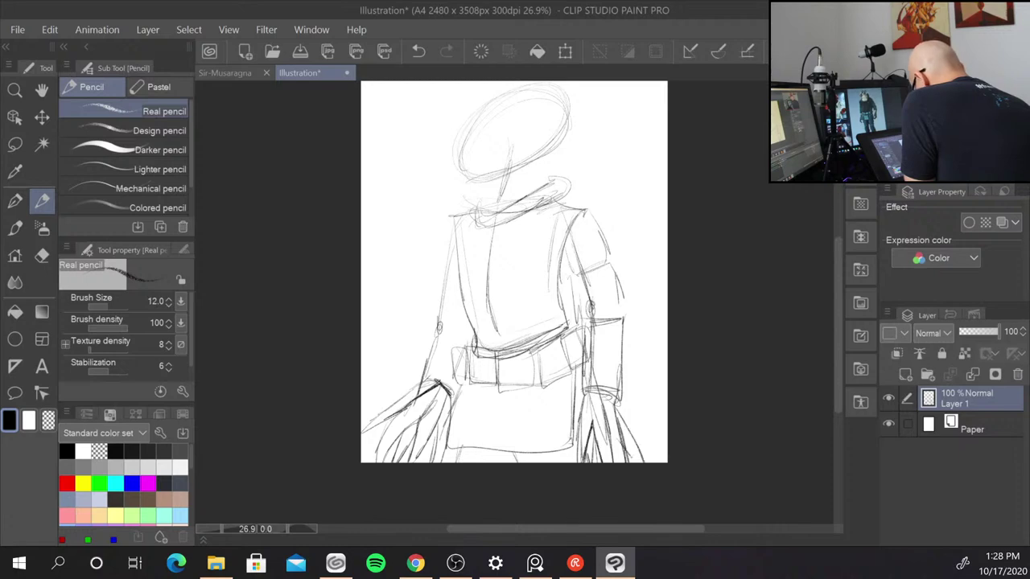
{"action": "left_click_drag", "start_coordinate": [619, 414], "coordinate": [641, 457]}
{"action": "left_click_drag", "start_coordinate": [614, 395], "coordinate": [626, 425]}
{"action": "left_click_drag", "start_coordinate": [461, 394], "coordinate": [447, 444]}
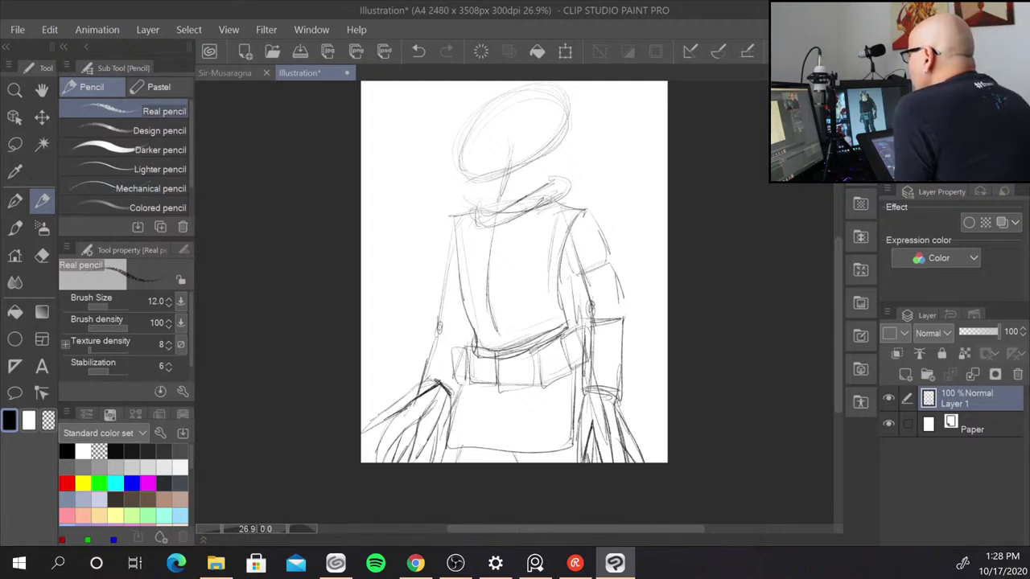
- Consult the reference image viewer, and sketch stacked rows of small medal ribbons on the right-hand side of the chest
{"action": "key", "text": "alt+Tab"}
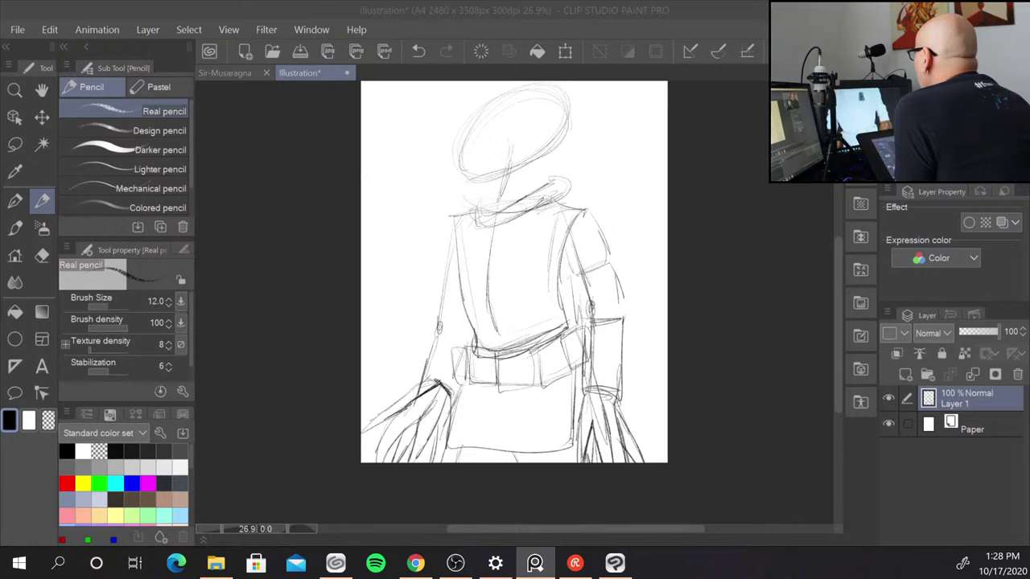
{"action": "mouse_move", "coordinate": [513, 251]}
{"action": "left_mouse_down"}
{"action": "mouse_move", "coordinate": [512, 261]}
{"action": "mouse_move", "coordinate": [539, 245]}
{"action": "mouse_move", "coordinate": [543, 262]}
{"action": "mouse_move", "coordinate": [543, 244]}
{"action": "left_mouse_up"}
{"action": "mouse_move", "coordinate": [540, 245]}
{"action": "left_mouse_down"}
{"action": "mouse_move", "coordinate": [510, 262]}
{"action": "mouse_move", "coordinate": [544, 253]}
{"action": "mouse_move", "coordinate": [517, 259]}
{"action": "mouse_move", "coordinate": [542, 275]}
{"action": "mouse_move", "coordinate": [517, 275]}
{"action": "mouse_move", "coordinate": [549, 283]}
{"action": "left_mouse_up"}
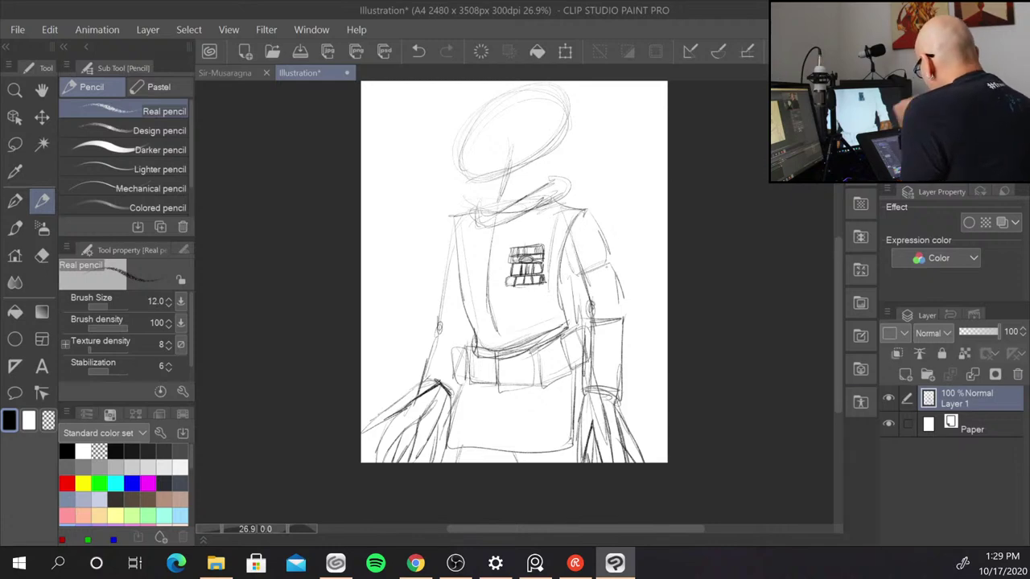
- Refine the right-hand arm with a flared sleeve hem at the elbow, darker forearm and cuff contours, and a firmer vest edge
{"action": "mouse_move", "coordinate": [612, 267]}
{"action": "left_mouse_down"}
{"action": "mouse_move", "coordinate": [624, 301]}
{"action": "mouse_move", "coordinate": [615, 333]}
{"action": "mouse_move", "coordinate": [574, 329]}
{"action": "left_mouse_up"}
{"action": "left_click_drag", "start_coordinate": [612, 320], "coordinate": [582, 330]}
{"action": "mouse_move", "coordinate": [576, 293]}
{"action": "left_mouse_down"}
{"action": "mouse_move", "coordinate": [578, 326]}
{"action": "mouse_move", "coordinate": [601, 323]}
{"action": "mouse_move", "coordinate": [580, 352]}
{"action": "mouse_move", "coordinate": [579, 406]}
{"action": "mouse_move", "coordinate": [624, 394]}
{"action": "left_mouse_up"}
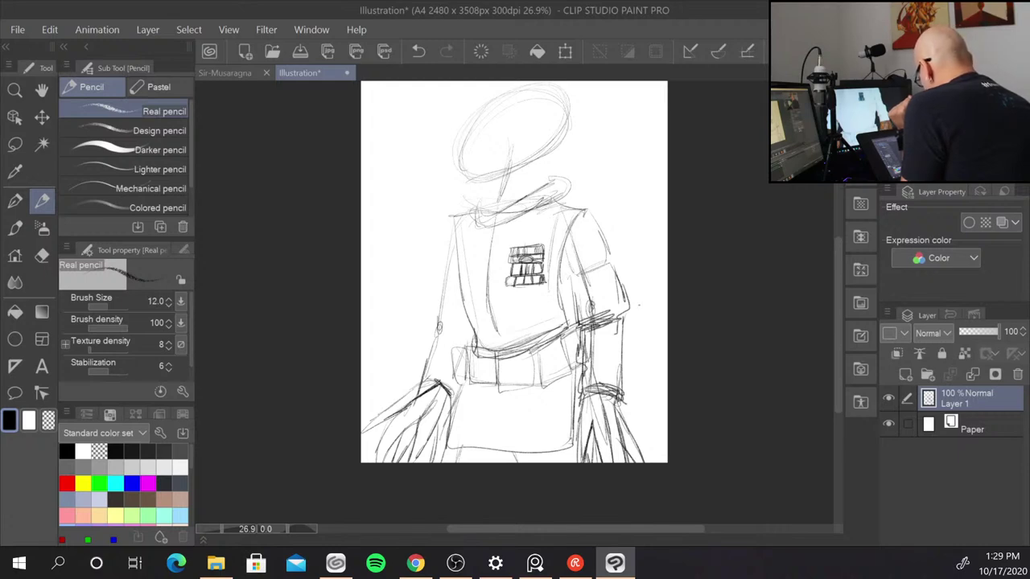
{"action": "left_click_drag", "start_coordinate": [623, 312], "coordinate": [619, 389]}
{"action": "left_click_drag", "start_coordinate": [607, 243], "coordinate": [613, 277]}
{"action": "left_click_drag", "start_coordinate": [564, 248], "coordinate": [567, 326]}
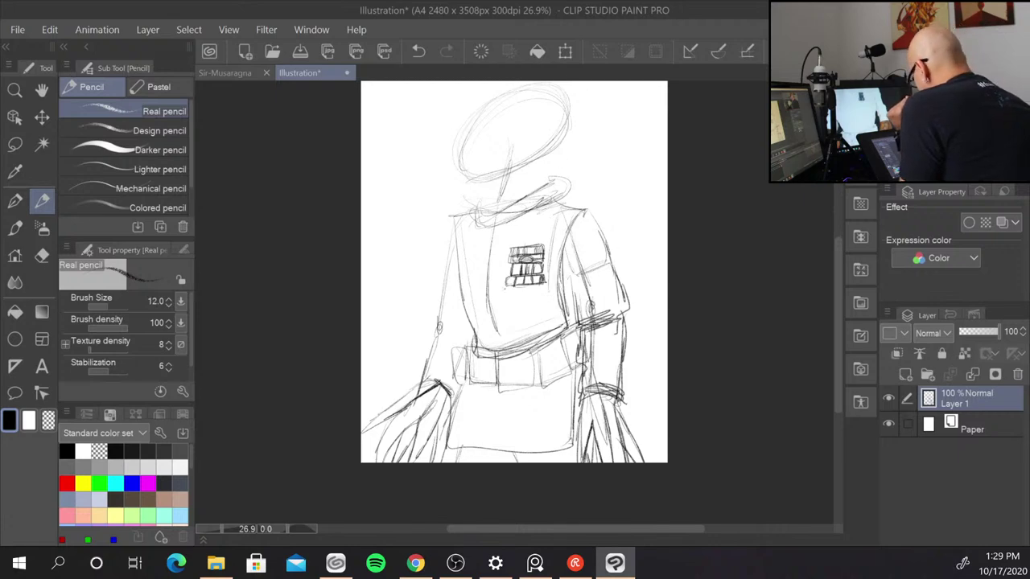
- Darken the outlines of the central belt pouches and draw narrow vertical straps between them
{"action": "mouse_move", "coordinate": [494, 357]}
{"action": "left_mouse_down"}
{"action": "mouse_move", "coordinate": [494, 391]}
{"action": "mouse_move", "coordinate": [470, 390]}
{"action": "left_mouse_up"}
{"action": "mouse_move", "coordinate": [468, 390]}
{"action": "left_mouse_down"}
{"action": "mouse_move", "coordinate": [495, 376]}
{"action": "mouse_move", "coordinate": [495, 390]}
{"action": "mouse_move", "coordinate": [528, 388]}
{"action": "left_mouse_up"}
{"action": "mouse_move", "coordinate": [510, 356]}
{"action": "left_mouse_down"}
{"action": "mouse_move", "coordinate": [534, 352]}
{"action": "mouse_move", "coordinate": [503, 393]}
{"action": "mouse_move", "coordinate": [499, 376]}
{"action": "mouse_move", "coordinate": [492, 383]}
{"action": "mouse_move", "coordinate": [532, 388]}
{"action": "left_mouse_up"}
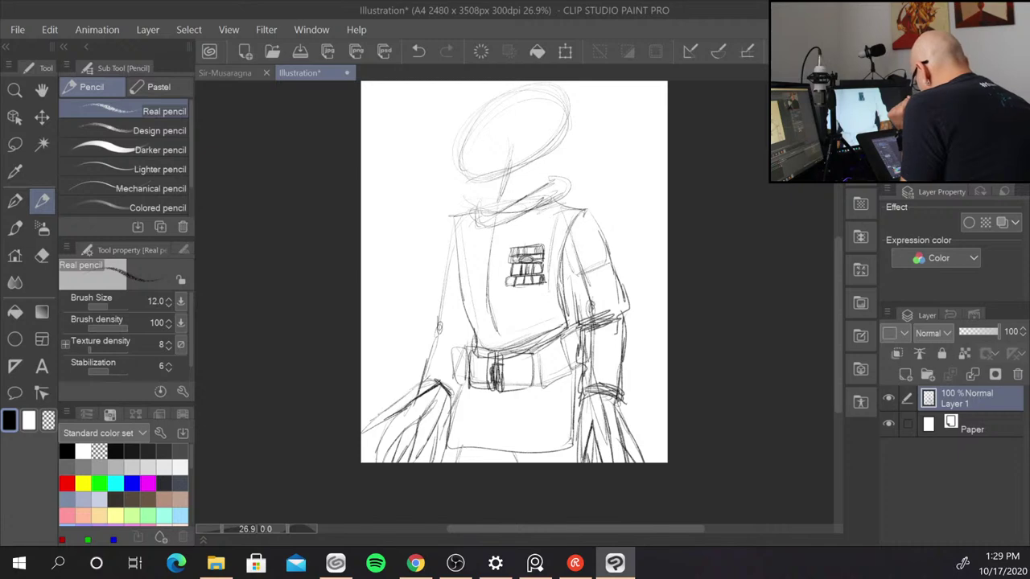
{"action": "left_click_drag", "start_coordinate": [543, 351], "coordinate": [544, 388]}
{"action": "left_click_drag", "start_coordinate": [539, 378], "coordinate": [540, 389]}
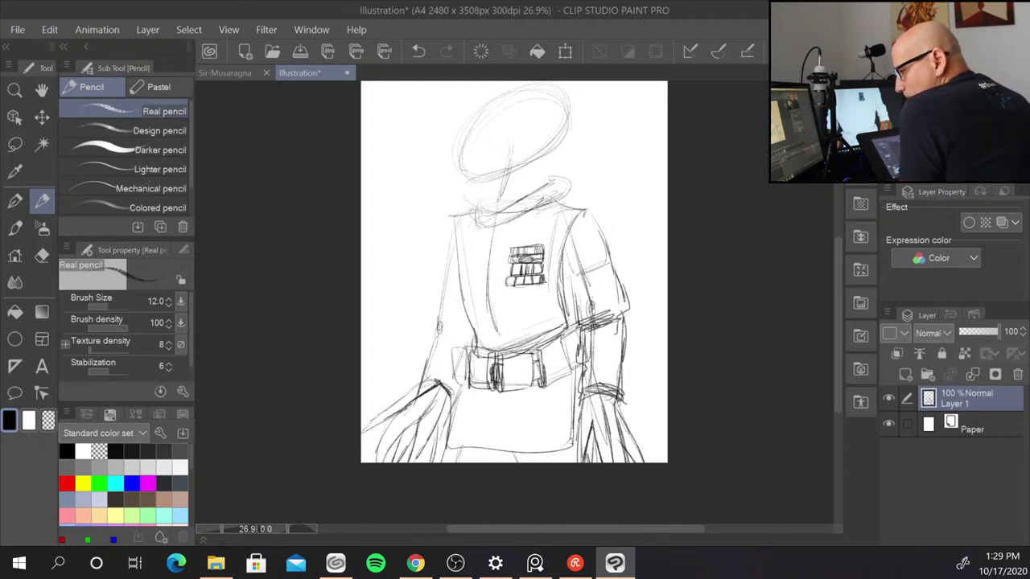
- Check the reference, and outline the outer pouches at both ends of the belt with dark edges
{"action": "key", "text": "alt+Tab"}
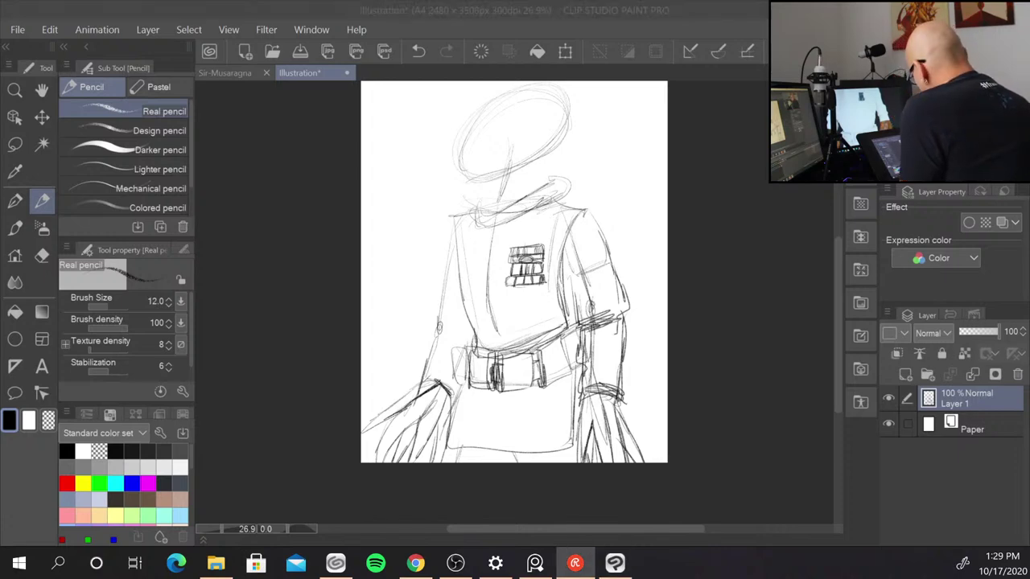
{"action": "mouse_move", "coordinate": [538, 351]}
{"action": "left_mouse_down"}
{"action": "mouse_move", "coordinate": [570, 363]}
{"action": "mouse_move", "coordinate": [545, 386]}
{"action": "left_mouse_up"}
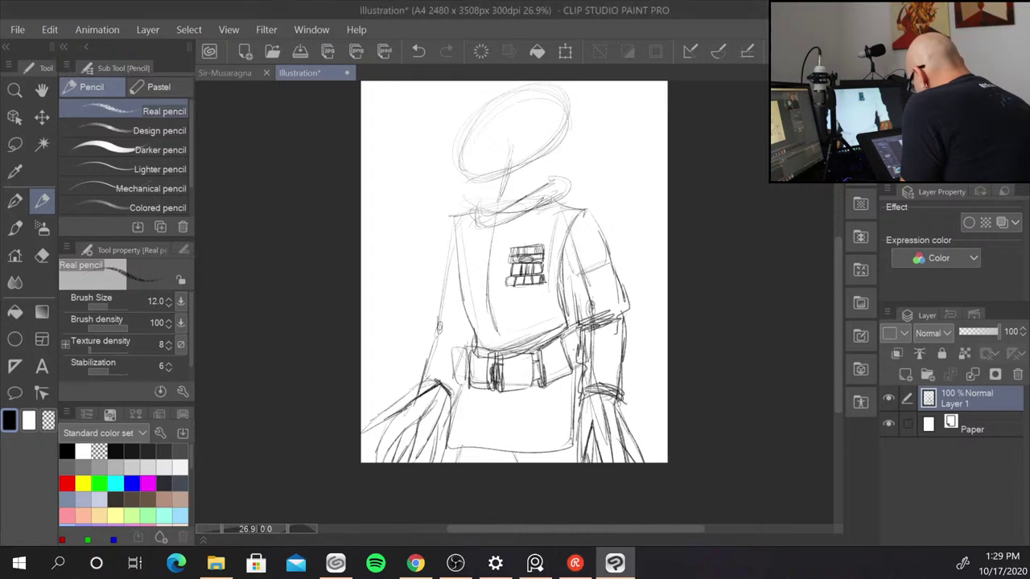
{"action": "mouse_move", "coordinate": [563, 347]}
{"action": "left_mouse_down"}
{"action": "mouse_move", "coordinate": [569, 366]}
{"action": "mouse_move", "coordinate": [581, 328]}
{"action": "mouse_move", "coordinate": [573, 371]}
{"action": "left_mouse_up"}
{"action": "mouse_move", "coordinate": [465, 357]}
{"action": "left_mouse_down"}
{"action": "mouse_move", "coordinate": [470, 389]}
{"action": "mouse_move", "coordinate": [449, 386]}
{"action": "mouse_move", "coordinate": [461, 386]}
{"action": "left_mouse_up"}
{"action": "left_click_drag", "start_coordinate": [448, 381], "coordinate": [466, 388]}
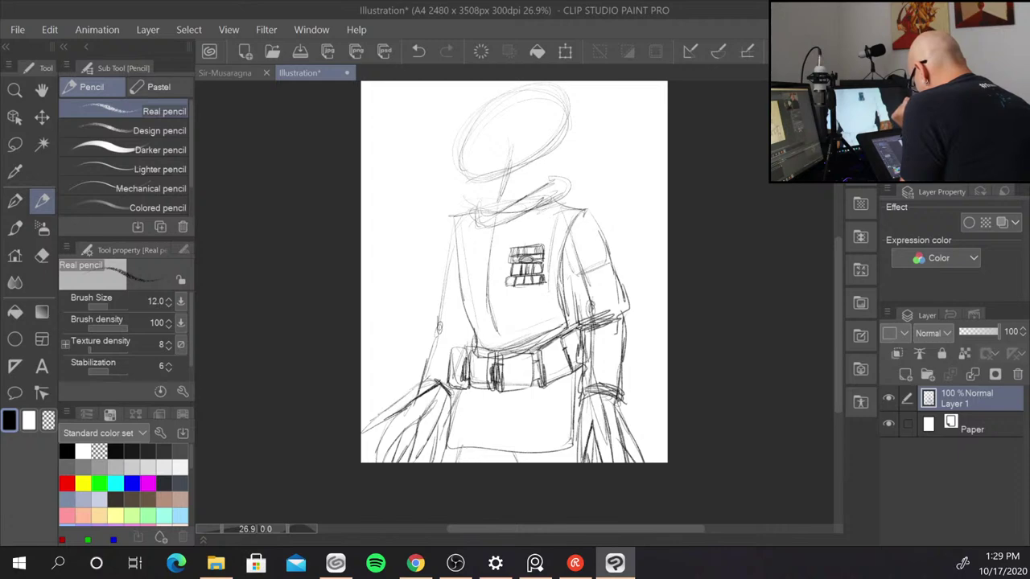
{"action": "left_click_drag", "start_coordinate": [453, 347], "coordinate": [448, 381]}
{"action": "mouse_move", "coordinate": [452, 347]}
{"action": "left_mouse_down"}
{"action": "mouse_move", "coordinate": [466, 354]}
{"action": "mouse_move", "coordinate": [465, 370]}
{"action": "mouse_move", "coordinate": [470, 353]}
{"action": "left_mouse_up"}
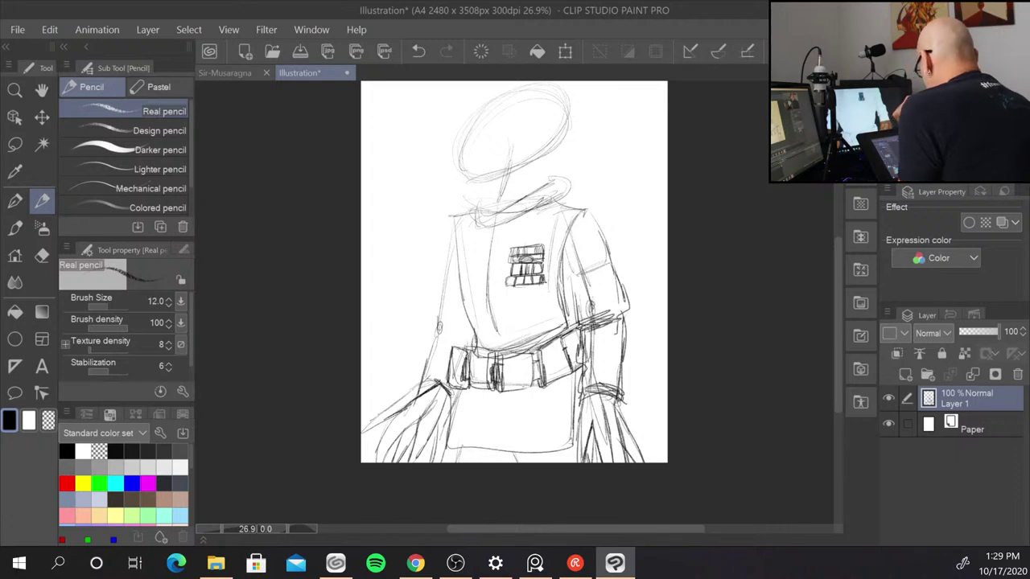
- Reinforce the outline of the middle belt pouch and retrace the vest's lower left-hand edge
{"action": "mouse_move", "coordinate": [501, 388]}
{"action": "left_mouse_down"}
{"action": "mouse_move", "coordinate": [564, 386]}
{"action": "mouse_move", "coordinate": [572, 445]}
{"action": "left_mouse_up"}
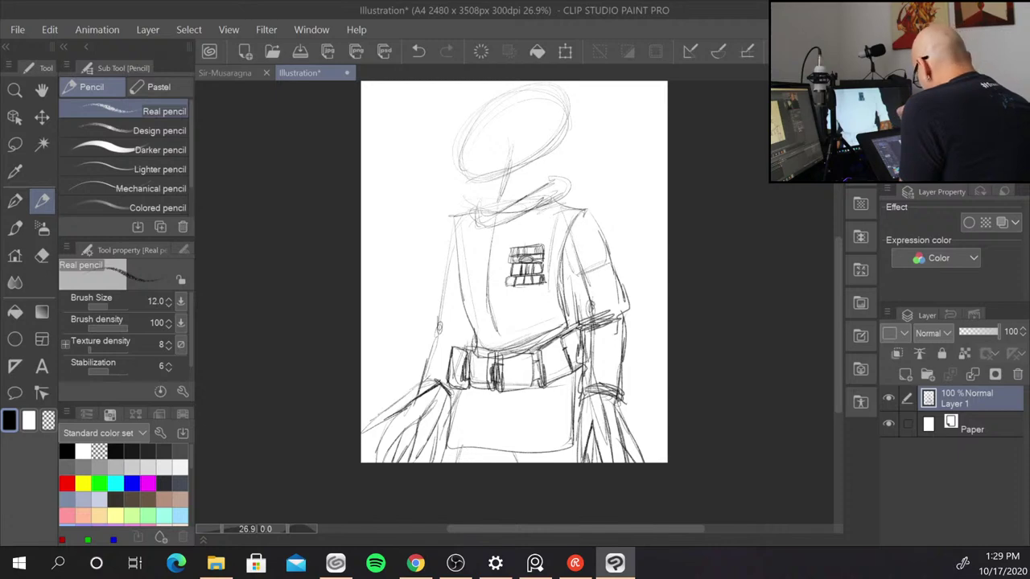
{"action": "left_click_drag", "start_coordinate": [511, 390], "coordinate": [533, 388]}
{"action": "left_click_drag", "start_coordinate": [533, 355], "coordinate": [533, 389]}
{"action": "left_click_drag", "start_coordinate": [498, 352], "coordinate": [528, 352]}
{"action": "left_click_drag", "start_coordinate": [498, 354], "coordinate": [499, 391]}
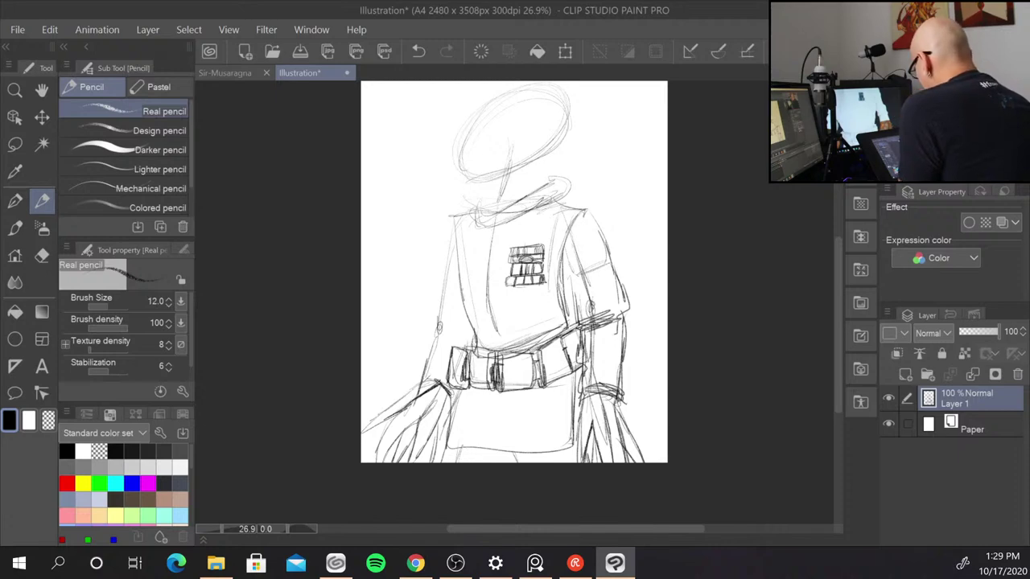
{"action": "left_click_drag", "start_coordinate": [466, 298], "coordinate": [473, 337]}
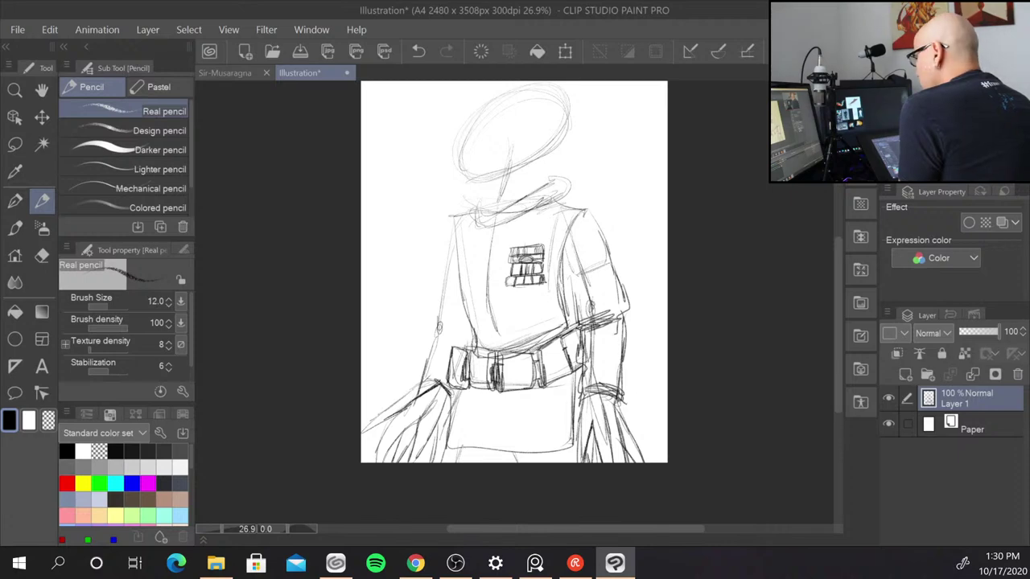
- Consult the reference image viewer, and extend the head into a larger domed skull bulging toward the back
{"action": "key", "text": "alt+Tab"}
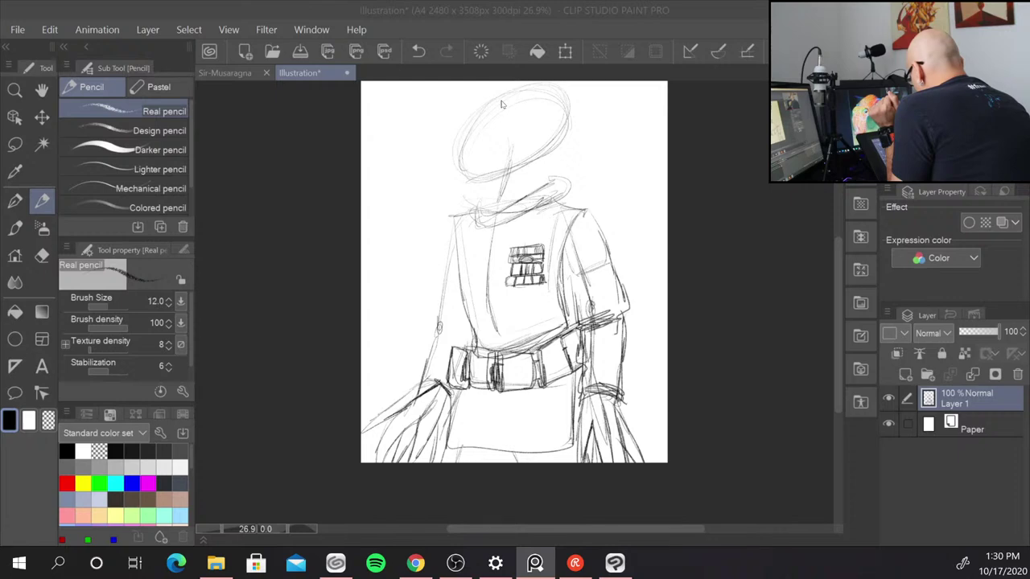
{"action": "mouse_move", "coordinate": [504, 90]}
{"action": "left_mouse_down"}
{"action": "mouse_move", "coordinate": [591, 101]}
{"action": "mouse_move", "coordinate": [534, 154]}
{"action": "mouse_move", "coordinate": [506, 161]}
{"action": "left_mouse_up"}
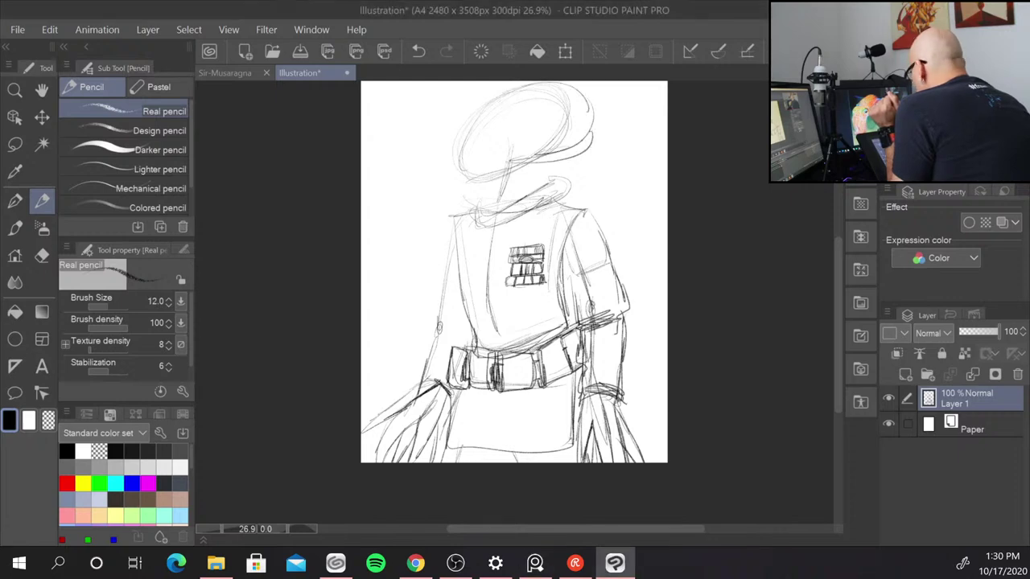
{"action": "left_click_drag", "start_coordinate": [591, 105], "coordinate": [582, 144]}
{"action": "mouse_move", "coordinate": [542, 93]}
{"action": "left_mouse_down"}
{"action": "mouse_move", "coordinate": [581, 95]}
{"action": "mouse_move", "coordinate": [520, 176]}
{"action": "mouse_move", "coordinate": [504, 178]}
{"action": "left_mouse_up"}
{"action": "mouse_move", "coordinate": [517, 176]}
{"action": "left_mouse_down"}
{"action": "mouse_move", "coordinate": [588, 154]}
{"action": "mouse_move", "coordinate": [594, 97]}
{"action": "left_mouse_up"}
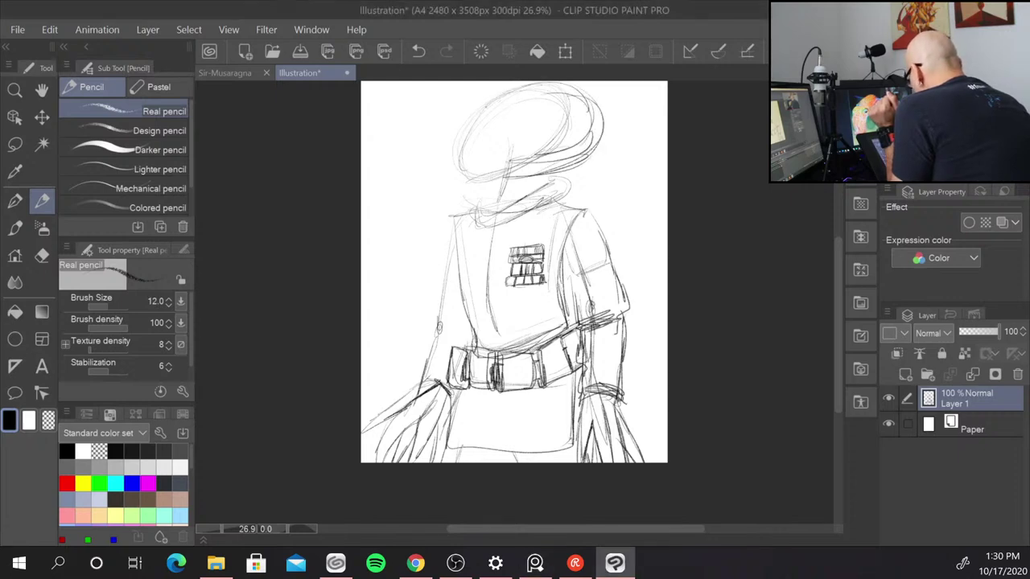
{"action": "left_click_drag", "start_coordinate": [479, 119], "coordinate": [514, 91]}
{"action": "mouse_move", "coordinate": [571, 83]}
{"action": "left_mouse_down"}
{"action": "mouse_move", "coordinate": [599, 135]}
{"action": "mouse_move", "coordinate": [516, 174]}
{"action": "left_mouse_up"}
{"action": "left_click_drag", "start_coordinate": [471, 105], "coordinate": [487, 154]}
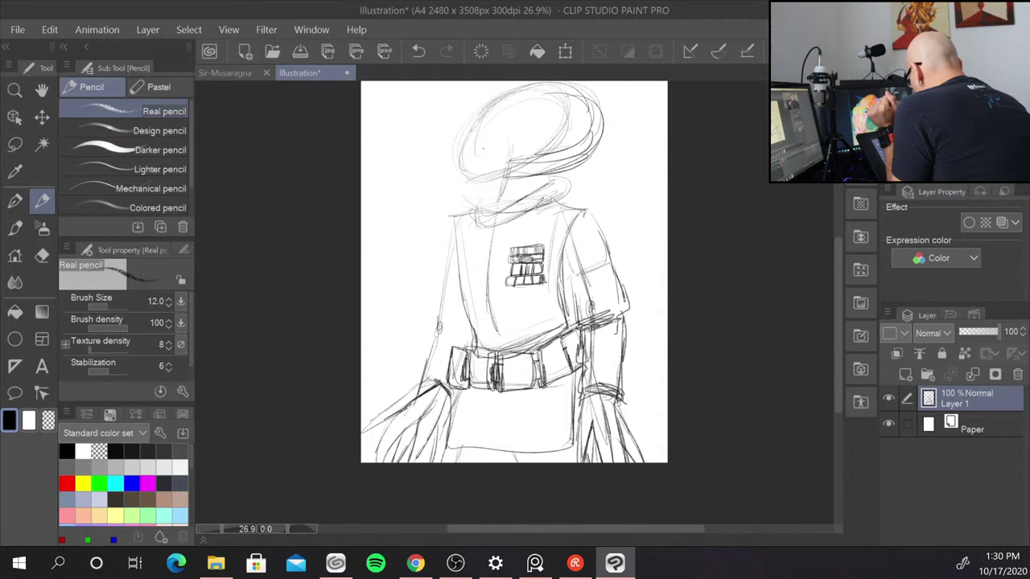
- Draw a large round eye with a dark slit pupil, a short snout contour and the first tapering face tentacles
{"action": "left_click_drag", "start_coordinate": [581, 141], "coordinate": [476, 172]}
{"action": "mouse_move", "coordinate": [510, 136]}
{"action": "left_mouse_down"}
{"action": "mouse_move", "coordinate": [478, 150]}
{"action": "mouse_move", "coordinate": [474, 165]}
{"action": "mouse_move", "coordinate": [511, 169]}
{"action": "mouse_move", "coordinate": [470, 171]}
{"action": "mouse_move", "coordinate": [481, 156]}
{"action": "mouse_move", "coordinate": [476, 164]}
{"action": "mouse_move", "coordinate": [502, 157]}
{"action": "mouse_move", "coordinate": [476, 167]}
{"action": "left_mouse_up"}
{"action": "mouse_move", "coordinate": [507, 151]}
{"action": "left_mouse_down"}
{"action": "mouse_move", "coordinate": [490, 163]}
{"action": "mouse_move", "coordinate": [482, 154]}
{"action": "mouse_move", "coordinate": [484, 168]}
{"action": "mouse_move", "coordinate": [444, 153]}
{"action": "mouse_move", "coordinate": [441, 176]}
{"action": "left_mouse_up"}
{"action": "left_click_drag", "start_coordinate": [442, 156], "coordinate": [502, 135]}
{"action": "mouse_move", "coordinate": [509, 140]}
{"action": "left_mouse_down"}
{"action": "mouse_move", "coordinate": [516, 164]}
{"action": "mouse_move", "coordinate": [417, 218]}
{"action": "left_mouse_up"}
{"action": "left_click_drag", "start_coordinate": [455, 189], "coordinate": [437, 210]}
{"action": "mouse_move", "coordinate": [445, 203]}
{"action": "left_mouse_down"}
{"action": "mouse_move", "coordinate": [418, 227]}
{"action": "mouse_move", "coordinate": [416, 218]}
{"action": "mouse_move", "coordinate": [405, 240]}
{"action": "mouse_move", "coordinate": [435, 216]}
{"action": "mouse_move", "coordinate": [424, 242]}
{"action": "mouse_move", "coordinate": [444, 236]}
{"action": "mouse_move", "coordinate": [414, 262]}
{"action": "left_mouse_up"}
{"action": "left_click_drag", "start_coordinate": [449, 227], "coordinate": [420, 255]}
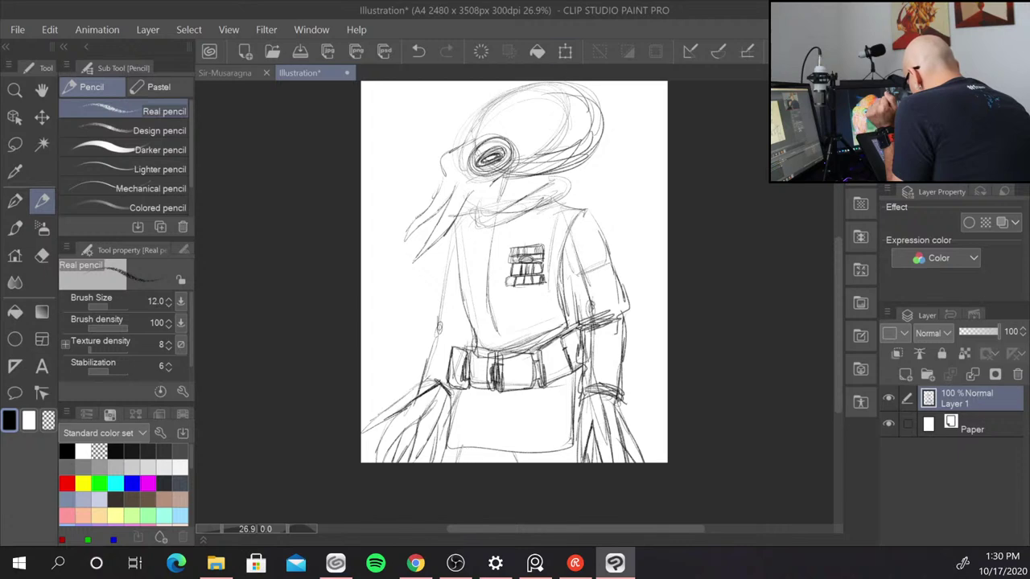
- Add more pointed tentacles hanging from the face, a shaded socket behind the eye, and dark neck strokes
{"action": "left_click_drag", "start_coordinate": [473, 199], "coordinate": [463, 219]}
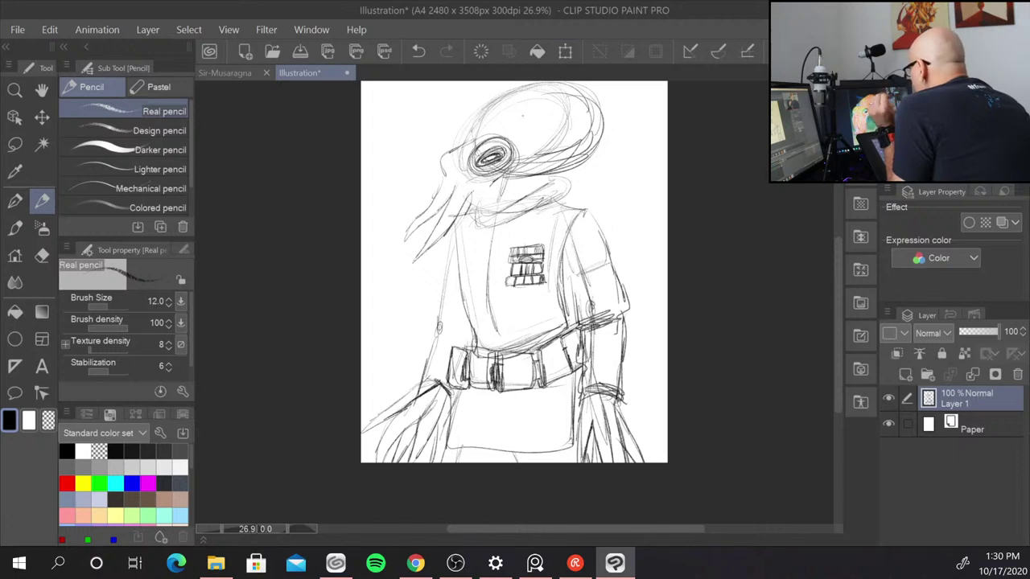
{"action": "left_click_drag", "start_coordinate": [505, 139], "coordinate": [523, 174]}
{"action": "mouse_move", "coordinate": [521, 163]}
{"action": "left_mouse_down"}
{"action": "mouse_move", "coordinate": [501, 184]}
{"action": "mouse_move", "coordinate": [555, 173]}
{"action": "mouse_move", "coordinate": [594, 143]}
{"action": "mouse_move", "coordinate": [525, 197]}
{"action": "mouse_move", "coordinate": [507, 198]}
{"action": "mouse_move", "coordinate": [478, 245]}
{"action": "left_mouse_up"}
{"action": "mouse_move", "coordinate": [489, 188]}
{"action": "left_mouse_down"}
{"action": "mouse_move", "coordinate": [478, 221]}
{"action": "mouse_move", "coordinate": [434, 270]}
{"action": "left_mouse_up"}
{"action": "left_click_drag", "start_coordinate": [471, 233], "coordinate": [452, 256]}
{"action": "mouse_move", "coordinate": [463, 208]}
{"action": "left_mouse_down"}
{"action": "mouse_move", "coordinate": [456, 232]}
{"action": "mouse_move", "coordinate": [419, 235]}
{"action": "mouse_move", "coordinate": [405, 248]}
{"action": "left_mouse_up"}
{"action": "left_click_drag", "start_coordinate": [425, 239], "coordinate": [401, 255]}
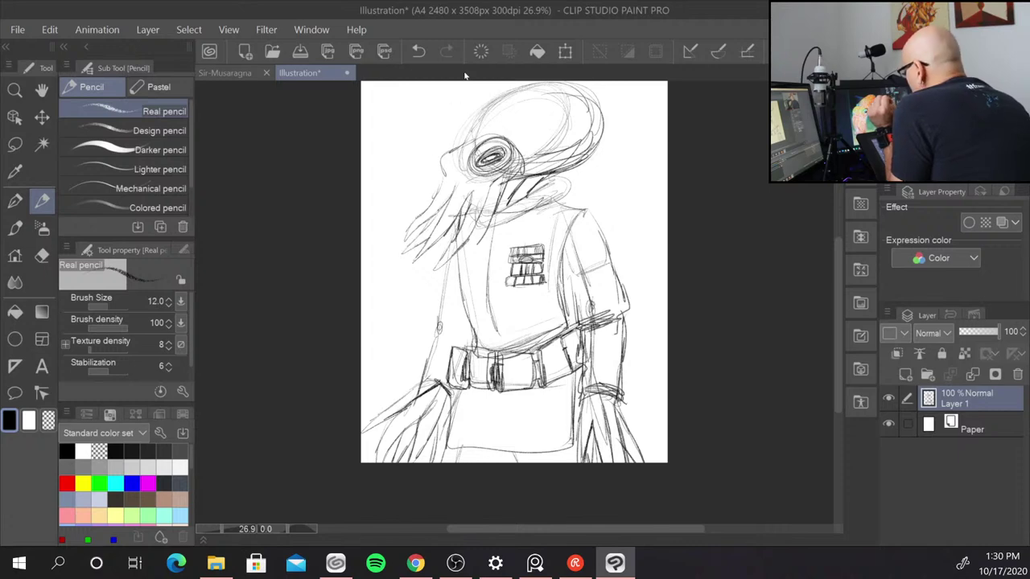
- Strengthen the brow and top of the skull, and add a hooked crest at the back and a small forehead horn
{"action": "mouse_move", "coordinate": [440, 174]}
{"action": "left_mouse_down"}
{"action": "mouse_move", "coordinate": [462, 145]}
{"action": "mouse_move", "coordinate": [511, 140]}
{"action": "left_mouse_up"}
{"action": "mouse_move", "coordinate": [448, 151]}
{"action": "left_mouse_down"}
{"action": "mouse_move", "coordinate": [511, 138]}
{"action": "mouse_move", "coordinate": [478, 111]}
{"action": "mouse_move", "coordinate": [547, 83]}
{"action": "left_mouse_up"}
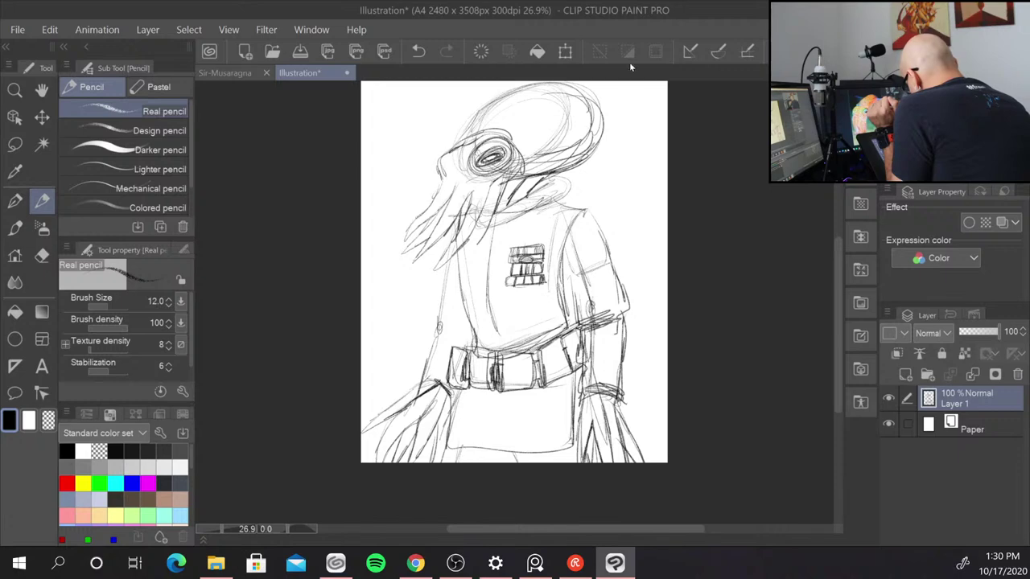
{"action": "mouse_move", "coordinate": [599, 110]}
{"action": "left_mouse_down"}
{"action": "mouse_move", "coordinate": [545, 146]}
{"action": "mouse_move", "coordinate": [621, 124]}
{"action": "mouse_move", "coordinate": [628, 142]}
{"action": "mouse_move", "coordinate": [543, 151]}
{"action": "mouse_move", "coordinate": [600, 108]}
{"action": "left_mouse_up"}
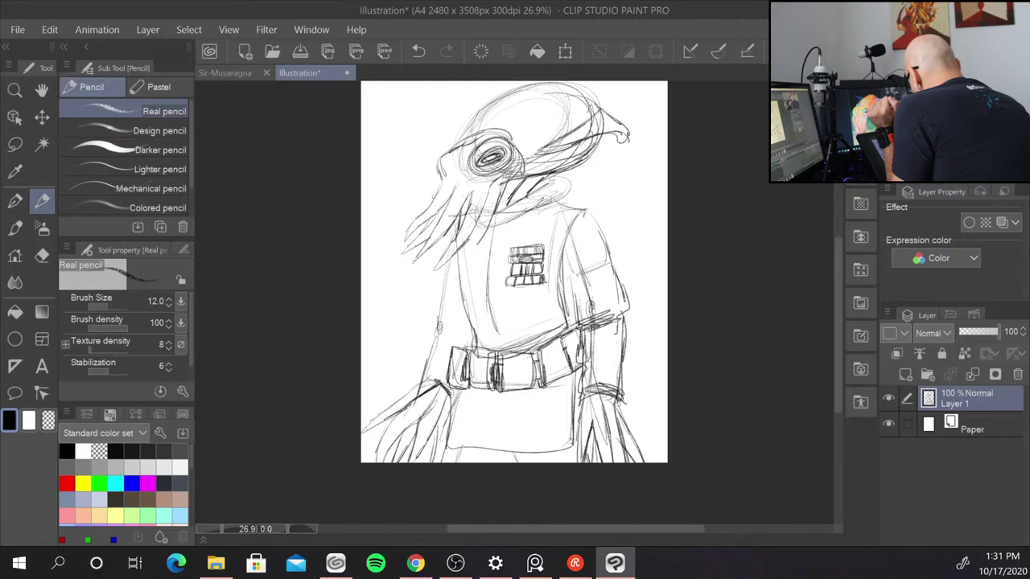
{"action": "mouse_move", "coordinate": [481, 110]}
{"action": "left_mouse_down"}
{"action": "mouse_move", "coordinate": [451, 107]}
{"action": "mouse_move", "coordinate": [459, 138]}
{"action": "left_mouse_up"}
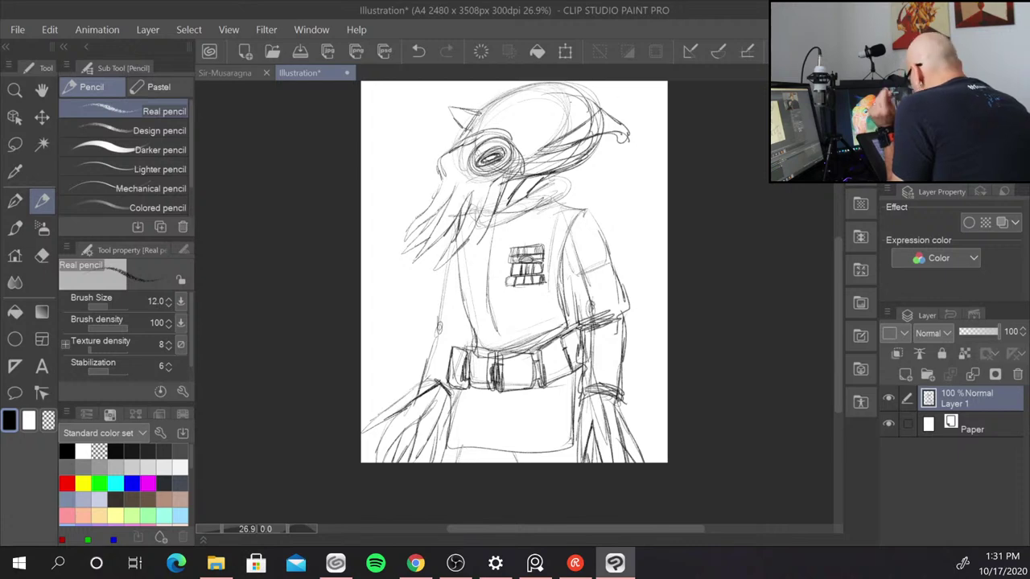
- Lengthen the tentacle beard with darker gaps, a longer front tip and a pointed tentacle over the chest
{"action": "mouse_move", "coordinate": [475, 226]}
{"action": "left_mouse_down"}
{"action": "mouse_move", "coordinate": [467, 259]}
{"action": "mouse_move", "coordinate": [478, 242]}
{"action": "mouse_move", "coordinate": [468, 244]}
{"action": "left_mouse_up"}
{"action": "left_click_drag", "start_coordinate": [476, 217], "coordinate": [465, 242]}
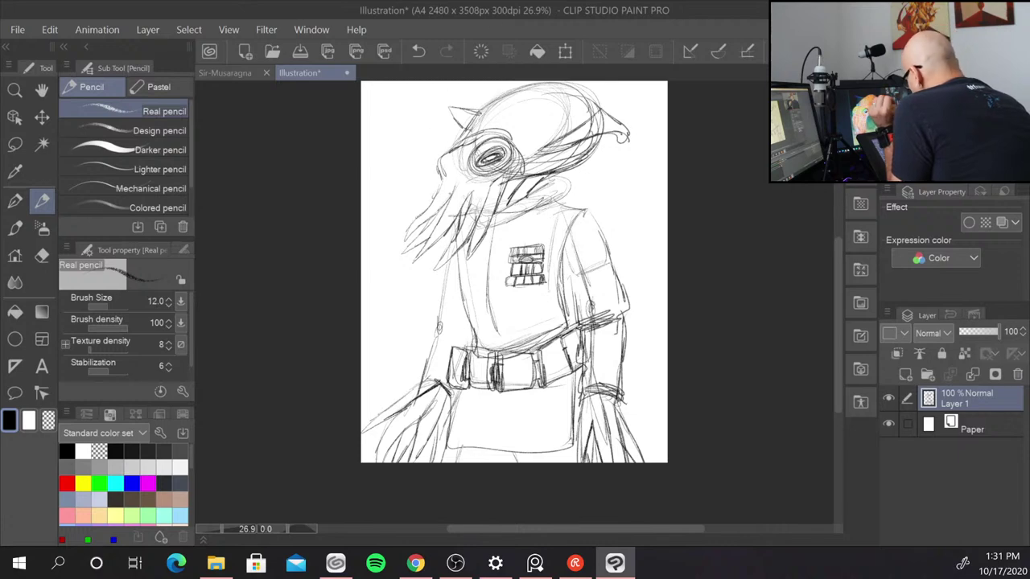
{"action": "mouse_move", "coordinate": [457, 176]}
{"action": "left_mouse_down"}
{"action": "mouse_move", "coordinate": [448, 205]}
{"action": "mouse_move", "coordinate": [477, 218]}
{"action": "mouse_move", "coordinate": [407, 288]}
{"action": "left_mouse_up"}
{"action": "left_click_drag", "start_coordinate": [441, 256], "coordinate": [427, 272]}
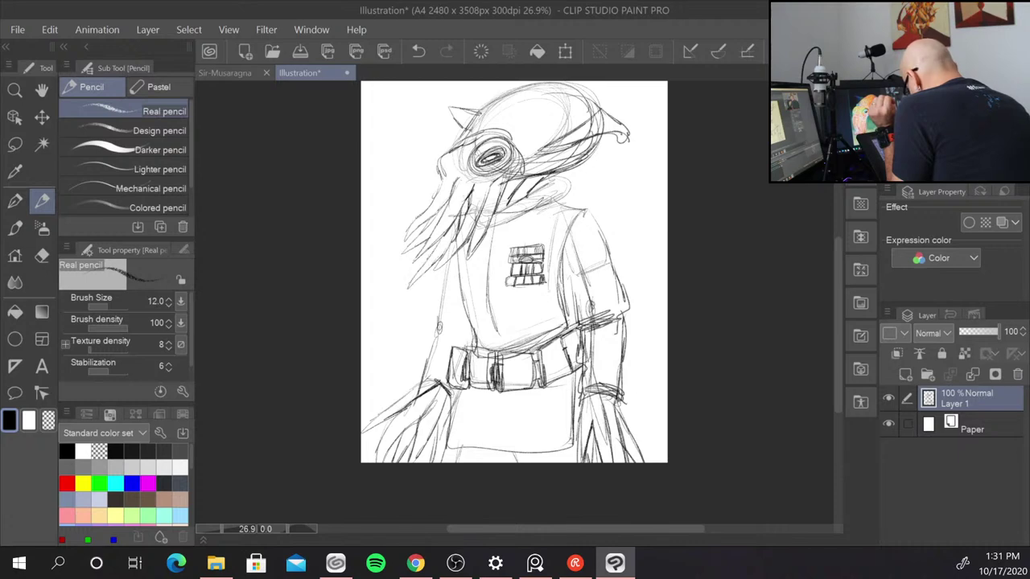
{"action": "left_click_drag", "start_coordinate": [491, 219], "coordinate": [483, 277]}
{"action": "left_click_drag", "start_coordinate": [485, 248], "coordinate": [483, 277]}
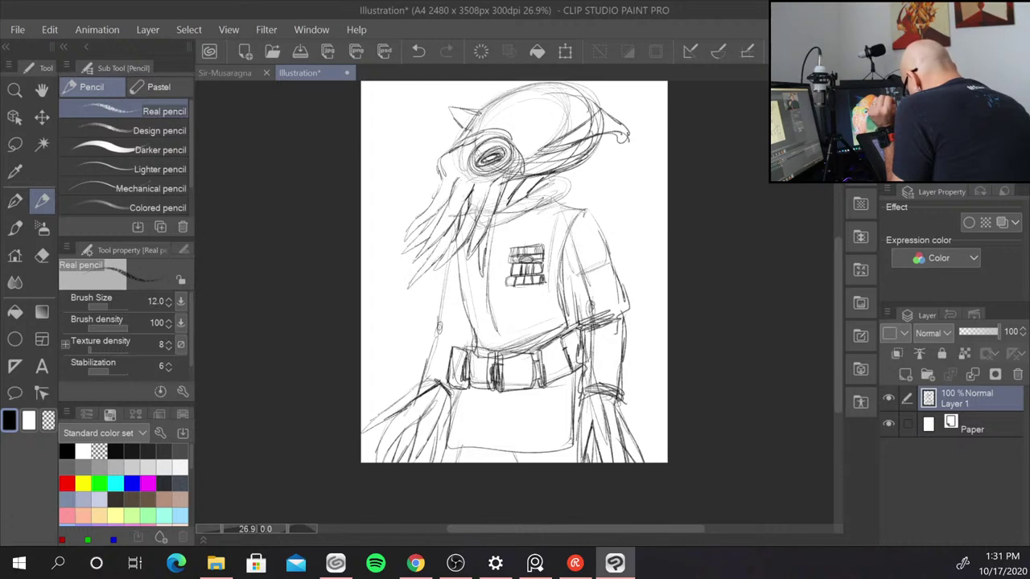
- Refine the left-hand arm with a darker outer finger, rounded cuff, elbow folds, and firmer forearm and vest contours
{"action": "mouse_move", "coordinate": [386, 411]}
{"action": "left_mouse_down"}
{"action": "mouse_move", "coordinate": [366, 421]}
{"action": "mouse_move", "coordinate": [362, 444]}
{"action": "mouse_move", "coordinate": [361, 431]}
{"action": "left_mouse_up"}
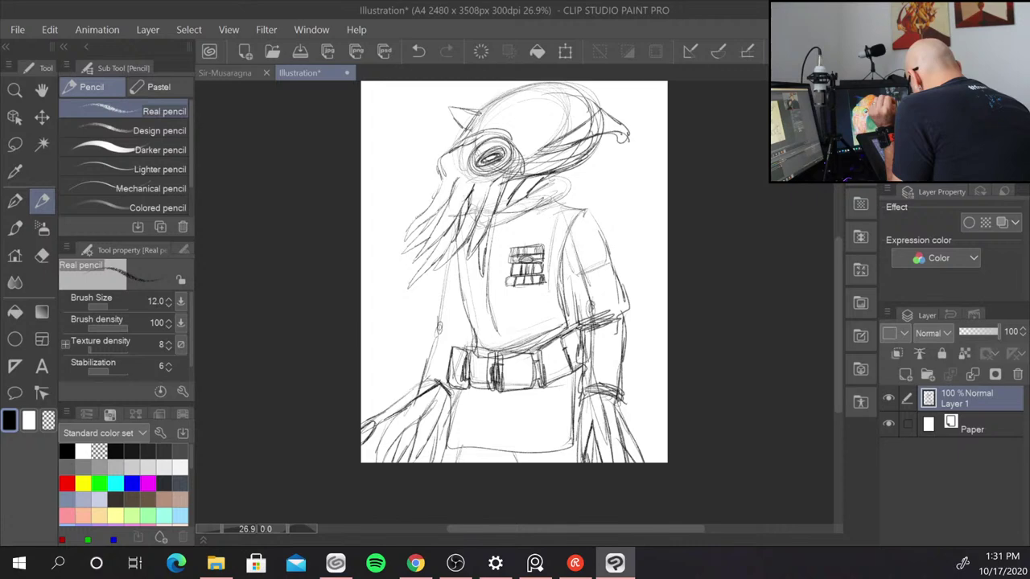
{"action": "mouse_move", "coordinate": [418, 383]}
{"action": "left_mouse_down"}
{"action": "mouse_move", "coordinate": [390, 408]}
{"action": "mouse_move", "coordinate": [445, 395]}
{"action": "left_mouse_up"}
{"action": "mouse_move", "coordinate": [434, 383]}
{"action": "left_mouse_down"}
{"action": "mouse_move", "coordinate": [449, 395]}
{"action": "mouse_move", "coordinate": [418, 386]}
{"action": "left_mouse_up"}
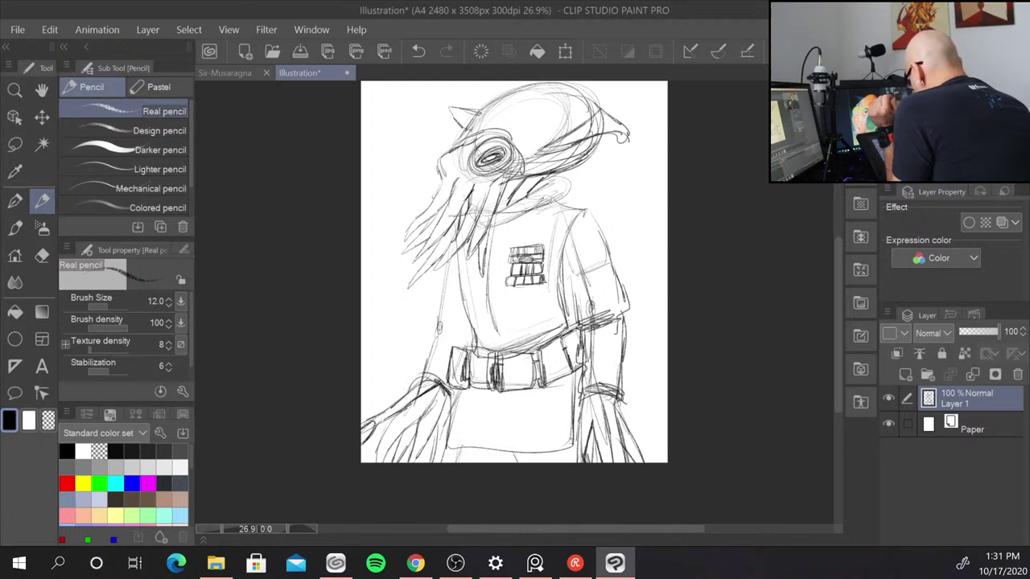
{"action": "left_click_drag", "start_coordinate": [444, 265], "coordinate": [440, 295]}
{"action": "left_click_drag", "start_coordinate": [444, 275], "coordinate": [437, 330]}
{"action": "left_click_drag", "start_coordinate": [440, 323], "coordinate": [425, 380]}
{"action": "left_click_drag", "start_coordinate": [457, 256], "coordinate": [475, 346]}
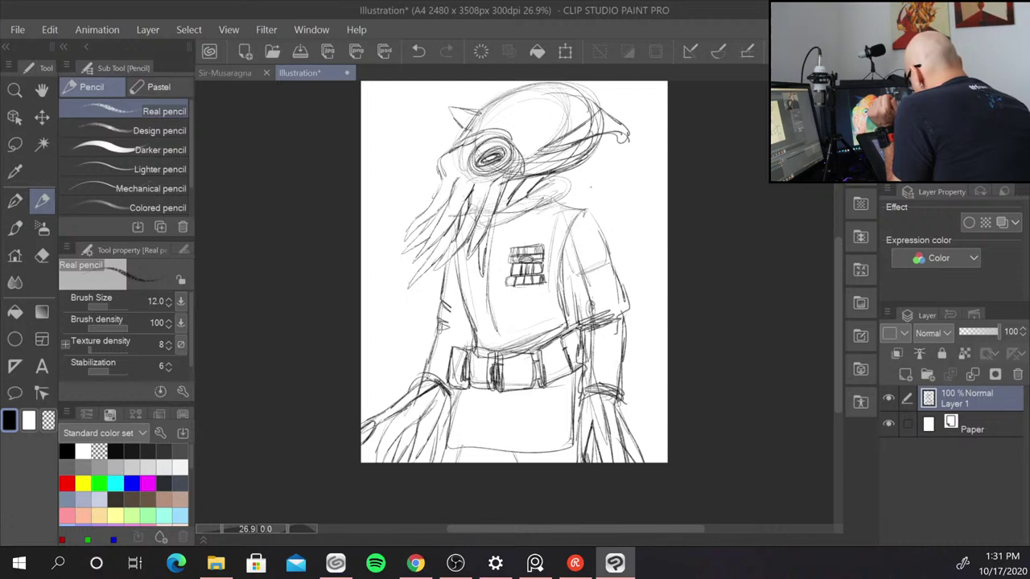
- Darken the vest's right-hand armhole edge, and define the shoulder cap, upper sleeve band and sleeve contours
{"action": "mouse_move", "coordinate": [554, 203]}
{"action": "left_mouse_down"}
{"action": "mouse_move", "coordinate": [585, 211]}
{"action": "mouse_move", "coordinate": [561, 253]}
{"action": "mouse_move", "coordinate": [554, 326]}
{"action": "left_mouse_up"}
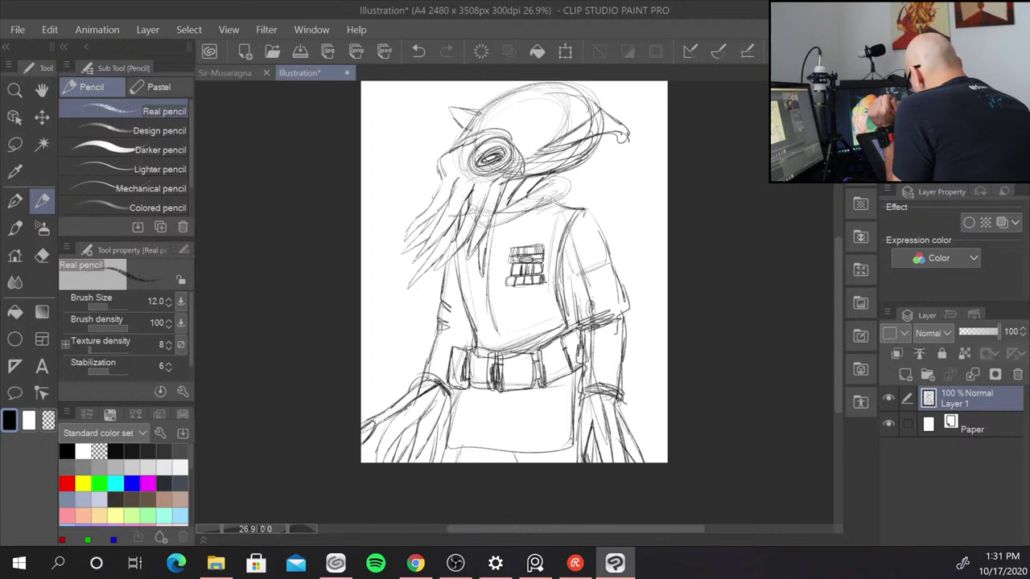
{"action": "left_click_drag", "start_coordinate": [565, 291], "coordinate": [570, 330]}
{"action": "mouse_move", "coordinate": [584, 211]}
{"action": "left_mouse_down"}
{"action": "mouse_move", "coordinate": [574, 221]}
{"action": "mouse_move", "coordinate": [600, 205]}
{"action": "mouse_move", "coordinate": [599, 225]}
{"action": "left_mouse_up"}
{"action": "mouse_move", "coordinate": [587, 291]}
{"action": "left_mouse_down"}
{"action": "mouse_move", "coordinate": [589, 316]}
{"action": "mouse_move", "coordinate": [603, 268]}
{"action": "mouse_move", "coordinate": [576, 326]}
{"action": "left_mouse_up"}
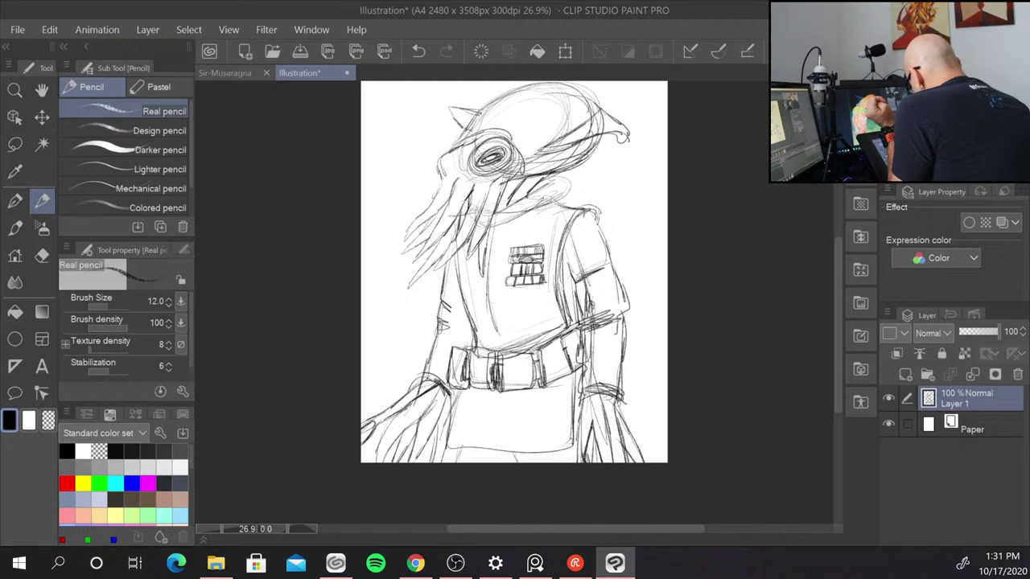
{"action": "left_click_drag", "start_coordinate": [568, 264], "coordinate": [578, 298]}
{"action": "left_click_drag", "start_coordinate": [593, 219], "coordinate": [626, 315]}
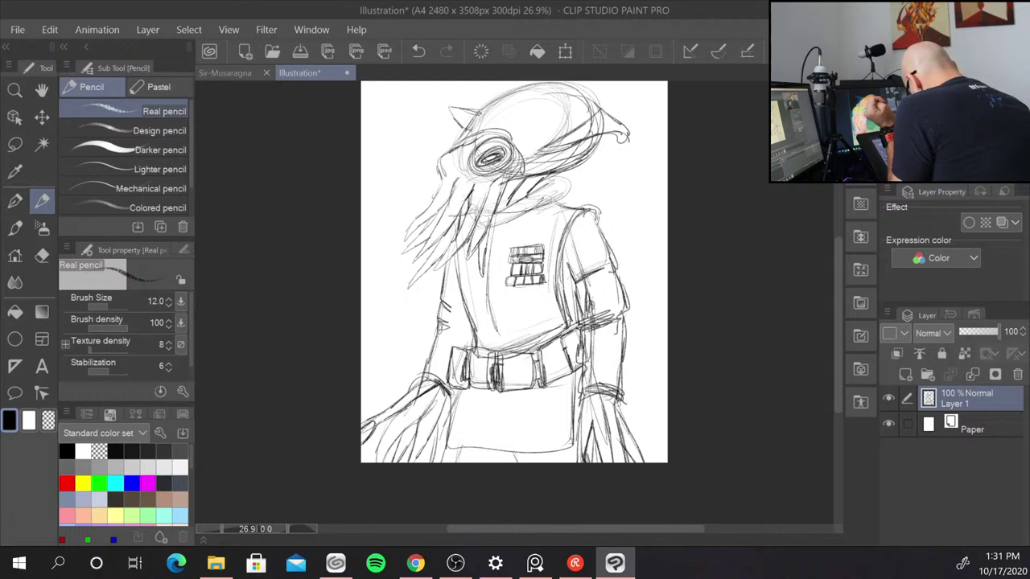
{"action": "left_click_drag", "start_coordinate": [571, 272], "coordinate": [577, 309]}
- Underline the lowest row of medal ribbons and darken the collar's folded edge beneath the head
{"action": "left_click_drag", "start_coordinate": [514, 288], "coordinate": [535, 286]}
{"action": "left_click_drag", "start_coordinate": [531, 195], "coordinate": [497, 212]}
{"action": "mouse_move", "coordinate": [485, 226]}
{"action": "left_mouse_down"}
{"action": "mouse_move", "coordinate": [565, 198]}
{"action": "mouse_move", "coordinate": [558, 182]}
{"action": "mouse_move", "coordinate": [547, 183]}
{"action": "left_mouse_up"}
{"action": "left_click_drag", "start_coordinate": [541, 192], "coordinate": [544, 179]}
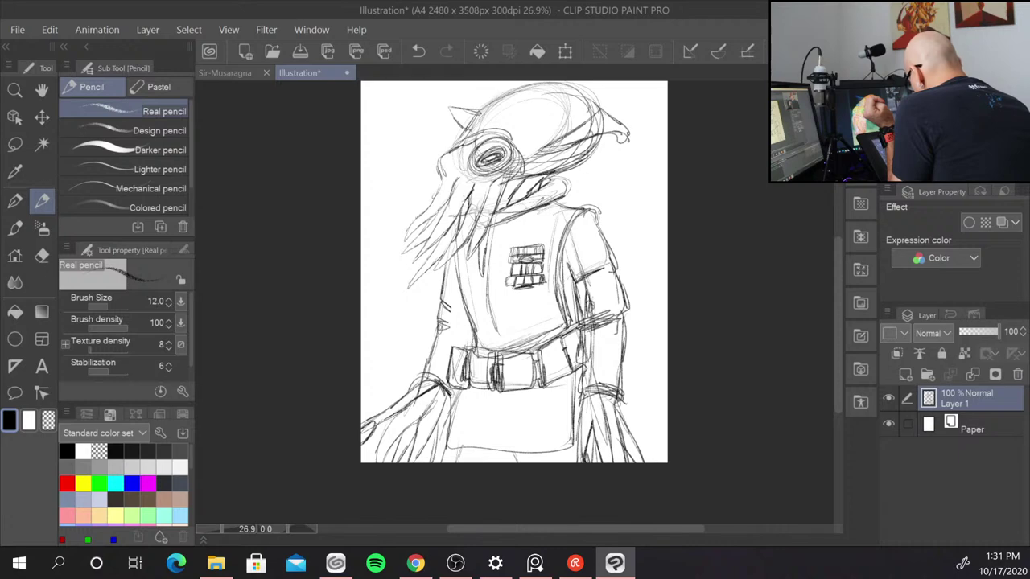
- Thicken the left-hand side of the tentacle beard with additional long, pointed tentacles and darker gaps
{"action": "mouse_move", "coordinate": [504, 194]}
{"action": "left_mouse_down"}
{"action": "mouse_move", "coordinate": [496, 209]}
{"action": "mouse_move", "coordinate": [430, 234]}
{"action": "mouse_move", "coordinate": [408, 268]}
{"action": "left_mouse_up"}
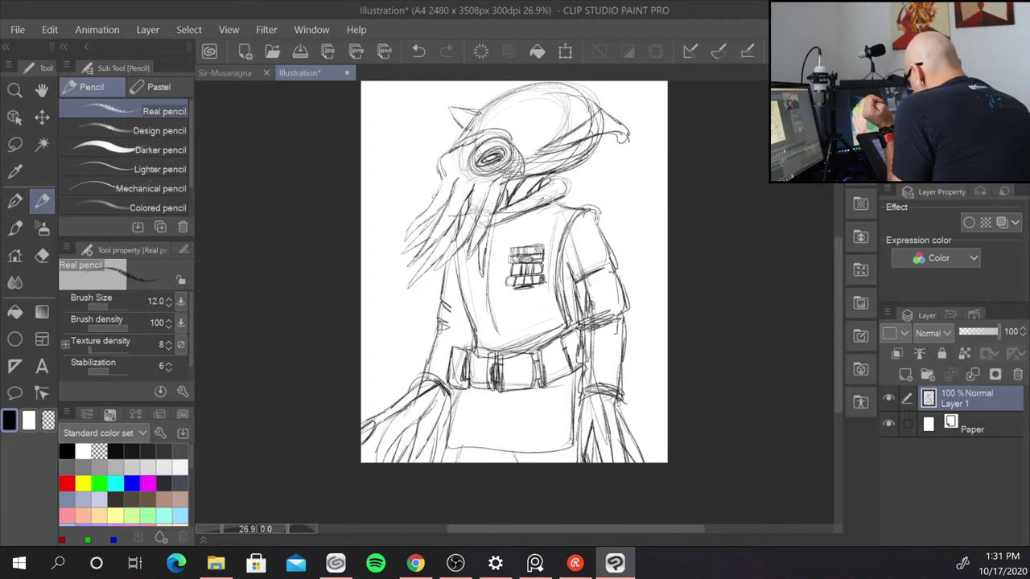
{"action": "left_click_drag", "start_coordinate": [428, 206], "coordinate": [408, 222]}
{"action": "left_click_drag", "start_coordinate": [412, 220], "coordinate": [396, 240]}
{"action": "mouse_move", "coordinate": [418, 223]}
{"action": "left_mouse_down"}
{"action": "mouse_move", "coordinate": [392, 250]}
{"action": "mouse_move", "coordinate": [410, 232]}
{"action": "left_mouse_up"}
{"action": "left_click_drag", "start_coordinate": [446, 203], "coordinate": [425, 222]}
{"action": "mouse_move", "coordinate": [449, 196]}
{"action": "left_mouse_down"}
{"action": "mouse_move", "coordinate": [433, 214]}
{"action": "mouse_move", "coordinate": [431, 200]}
{"action": "mouse_move", "coordinate": [388, 264]}
{"action": "left_mouse_up"}
{"action": "mouse_move", "coordinate": [426, 239]}
{"action": "left_mouse_down"}
{"action": "mouse_move", "coordinate": [395, 259]}
{"action": "mouse_move", "coordinate": [423, 267]}
{"action": "left_mouse_up"}
{"action": "left_click_drag", "start_coordinate": [432, 256], "coordinate": [415, 281]}
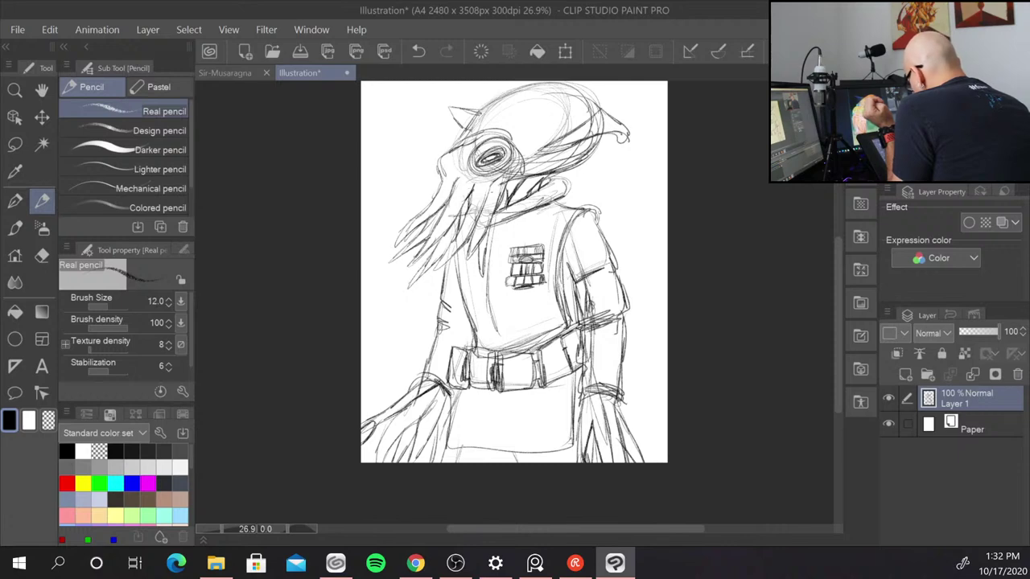
- Draw one thin tentacle curling across the chest to the ribbons and another sweeping outward at the left-hand side
{"action": "left_click_drag", "start_coordinate": [479, 241], "coordinate": [483, 270]}
{"action": "left_click_drag", "start_coordinate": [488, 230], "coordinate": [484, 258]}
{"action": "left_click_drag", "start_coordinate": [502, 195], "coordinate": [497, 214]}
{"action": "left_click_drag", "start_coordinate": [507, 202], "coordinate": [492, 238]}
{"action": "mouse_move", "coordinate": [510, 218]}
{"action": "left_mouse_down"}
{"action": "mouse_move", "coordinate": [493, 243]}
{"action": "mouse_move", "coordinate": [515, 246]}
{"action": "left_mouse_up"}
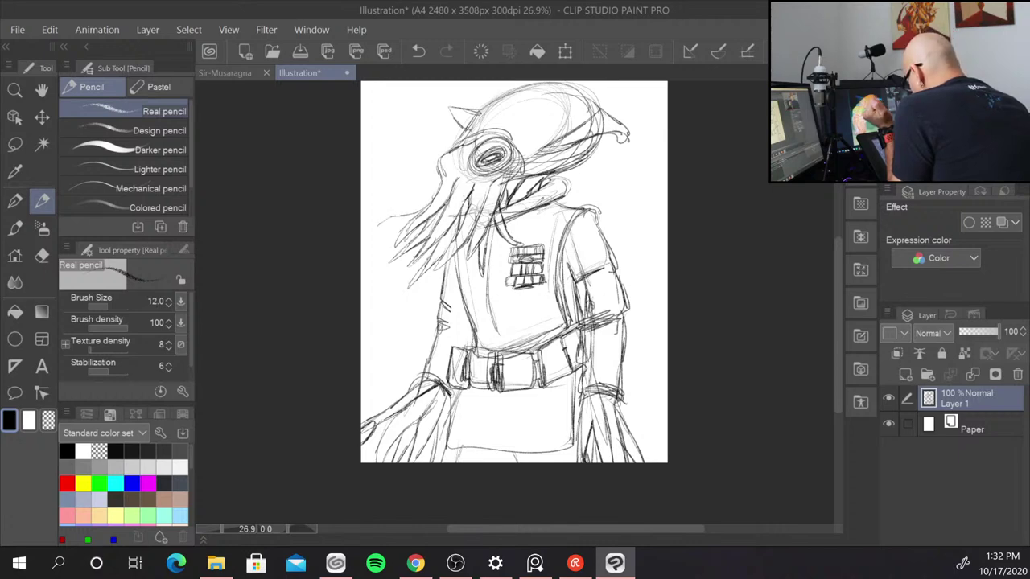
{"action": "left_click_drag", "start_coordinate": [405, 223], "coordinate": [372, 236]}
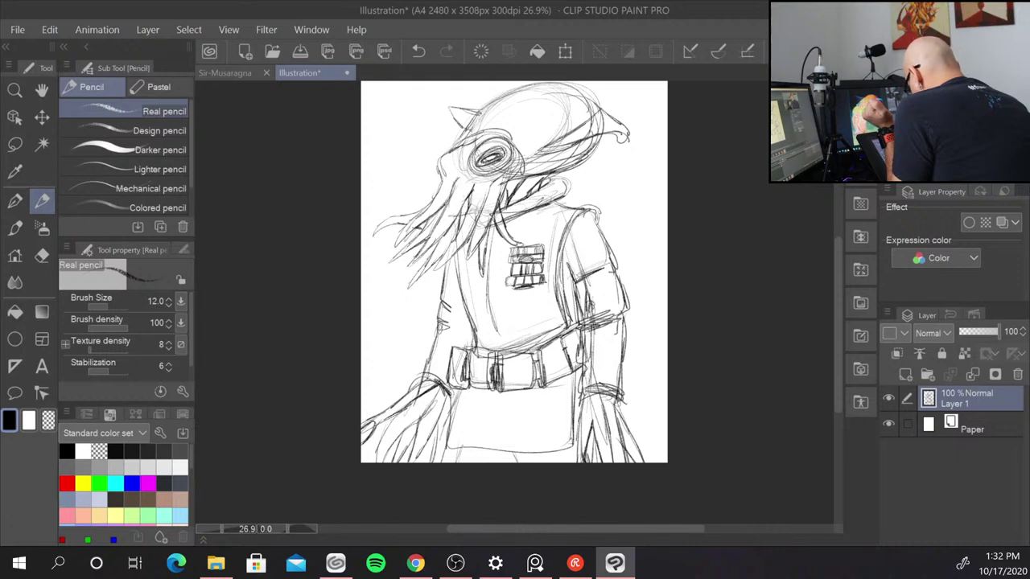
{"action": "scroll", "coordinate": [576, 132], "scroll_direction": "down", "scroll_amount": 1}
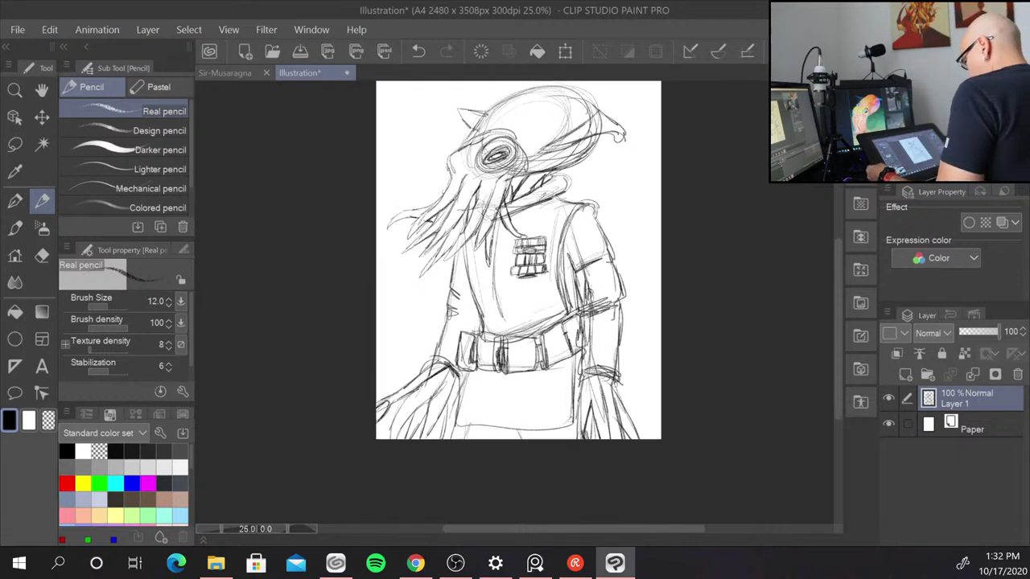
{"action": "scroll", "coordinate": [577, 132], "scroll_direction": "down", "scroll_amount": 1}
{"action": "scroll", "coordinate": [577, 132], "scroll_direction": "up", "scroll_amount": 3}
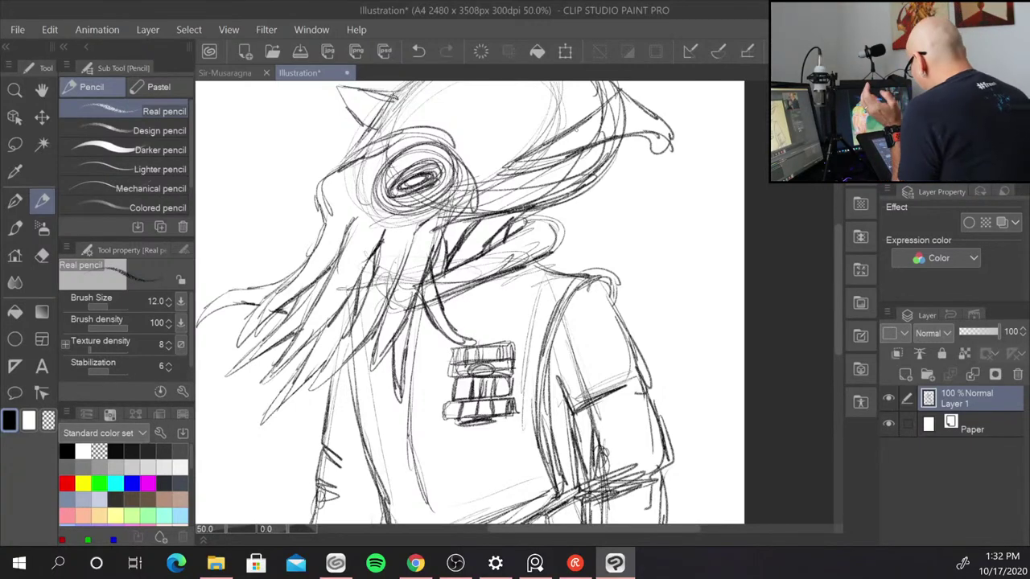
- Reinforce the outer ring around the large eye with darker pencil strokes
{"action": "left_click_drag", "start_coordinate": [452, 138], "coordinate": [481, 174]}
{"action": "mouse_move", "coordinate": [394, 144]}
{"action": "left_mouse_down"}
{"action": "mouse_move", "coordinate": [470, 171]}
{"action": "mouse_move", "coordinate": [460, 210]}
{"action": "mouse_move", "coordinate": [413, 236]}
{"action": "mouse_move", "coordinate": [392, 275]}
{"action": "left_mouse_up"}
{"action": "left_click_drag", "start_coordinate": [384, 235], "coordinate": [376, 267]}
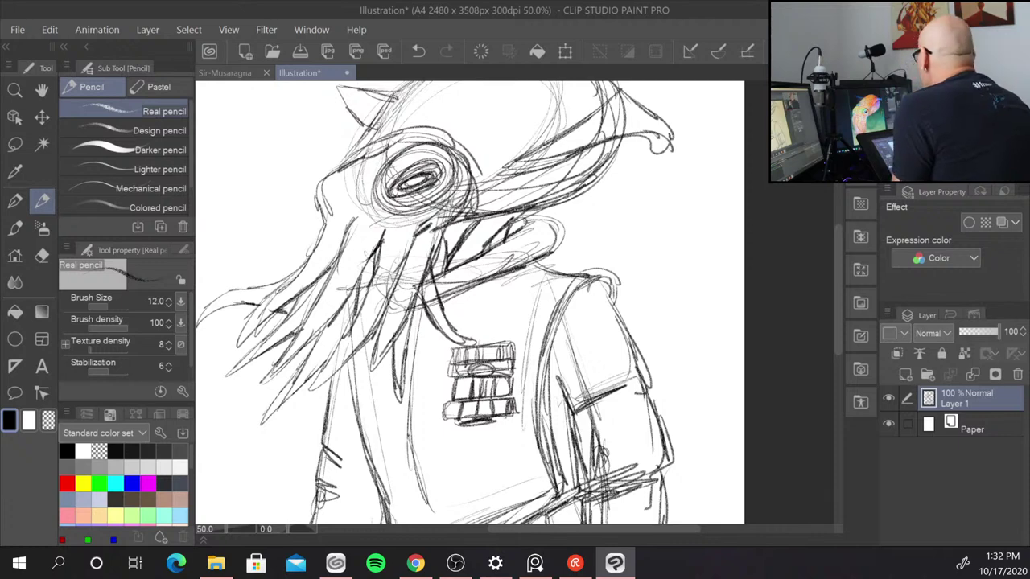
{"action": "key", "text": "alt+Tab"}
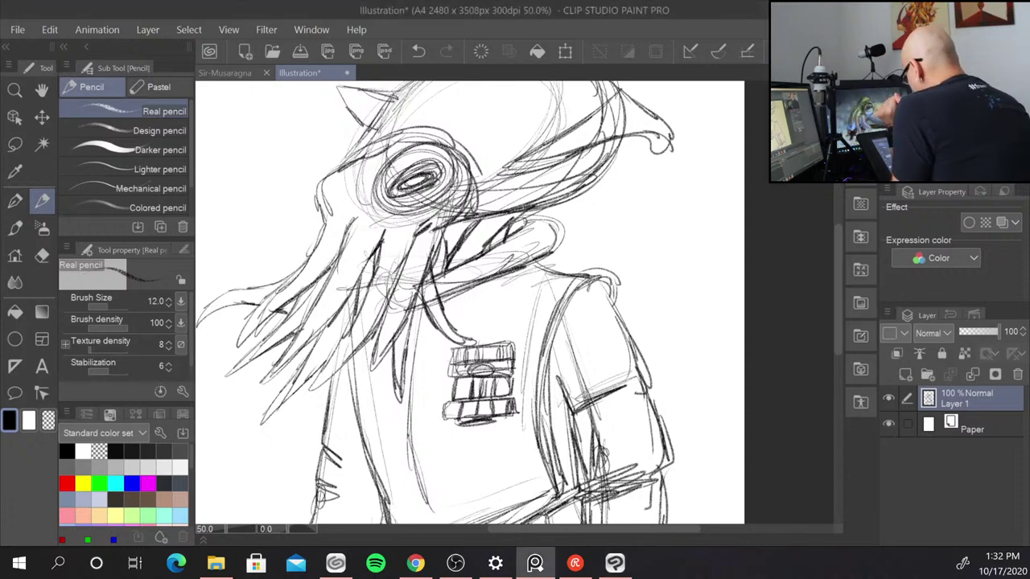
{"action": "left_click_drag", "start_coordinate": [387, 167], "coordinate": [386, 211]}
{"action": "mouse_move", "coordinate": [376, 180]}
{"action": "left_mouse_down"}
{"action": "mouse_move", "coordinate": [441, 145]}
{"action": "mouse_move", "coordinate": [391, 189]}
{"action": "mouse_move", "coordinate": [441, 166]}
{"action": "mouse_move", "coordinate": [417, 191]}
{"action": "mouse_move", "coordinate": [390, 197]}
{"action": "left_mouse_up"}
{"action": "mouse_move", "coordinate": [450, 155]}
{"action": "left_mouse_down"}
{"action": "mouse_move", "coordinate": [437, 206]}
{"action": "mouse_move", "coordinate": [396, 214]}
{"action": "mouse_move", "coordinate": [424, 209]}
{"action": "left_mouse_up"}
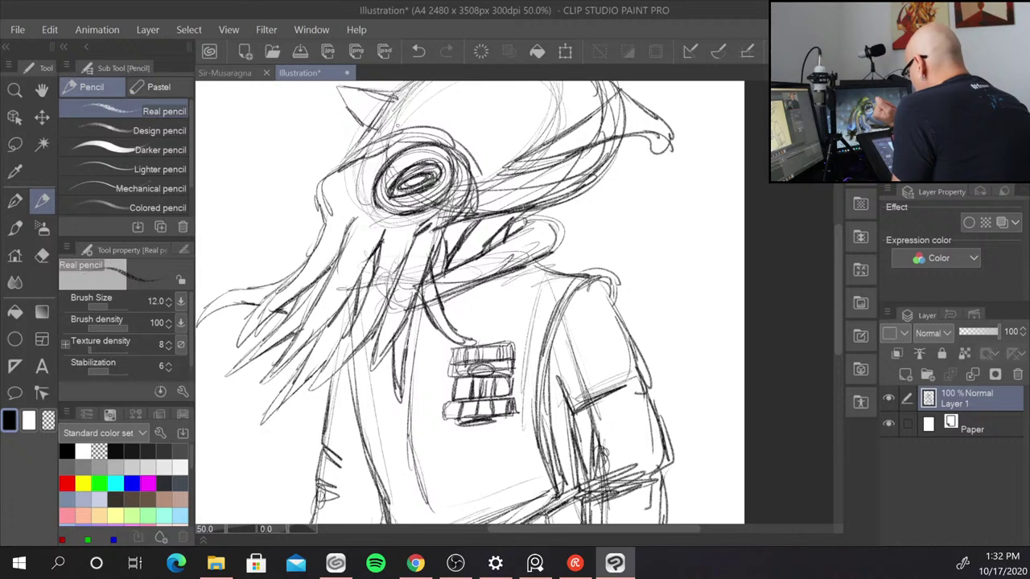
- Add small suckers along the edges of the beard tentacles, including the outstretched one and the one curling onto the chest
{"action": "left_click_drag", "start_coordinate": [371, 270], "coordinate": [327, 364]}
{"action": "mouse_move", "coordinate": [343, 308]}
{"action": "left_mouse_down"}
{"action": "mouse_move", "coordinate": [333, 321]}
{"action": "mouse_move", "coordinate": [364, 273]}
{"action": "left_mouse_up"}
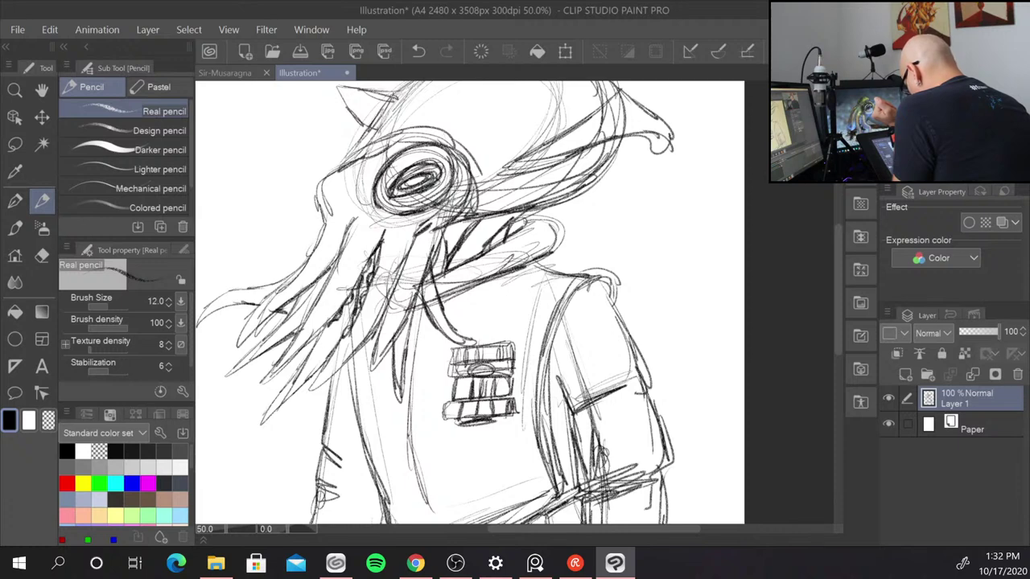
{"action": "left_click_drag", "start_coordinate": [329, 323], "coordinate": [311, 344]}
{"action": "mouse_move", "coordinate": [298, 297]}
{"action": "left_mouse_down"}
{"action": "mouse_move", "coordinate": [279, 308]}
{"action": "mouse_move", "coordinate": [311, 290]}
{"action": "left_mouse_up"}
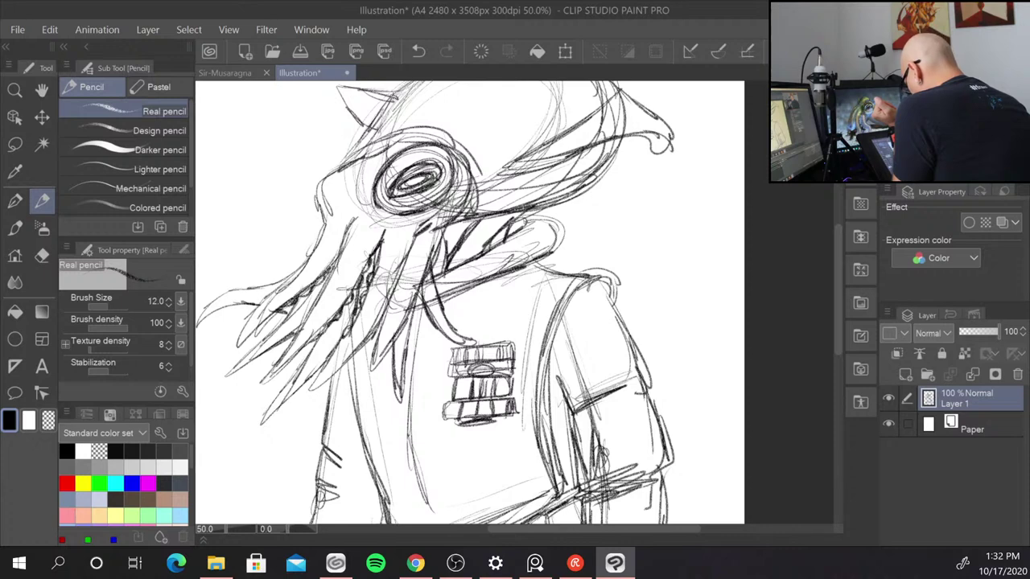
{"action": "mouse_move", "coordinate": [245, 294]}
{"action": "left_mouse_down"}
{"action": "mouse_move", "coordinate": [235, 299]}
{"action": "mouse_move", "coordinate": [256, 303]}
{"action": "mouse_move", "coordinate": [222, 302]}
{"action": "mouse_move", "coordinate": [231, 301]}
{"action": "left_mouse_up"}
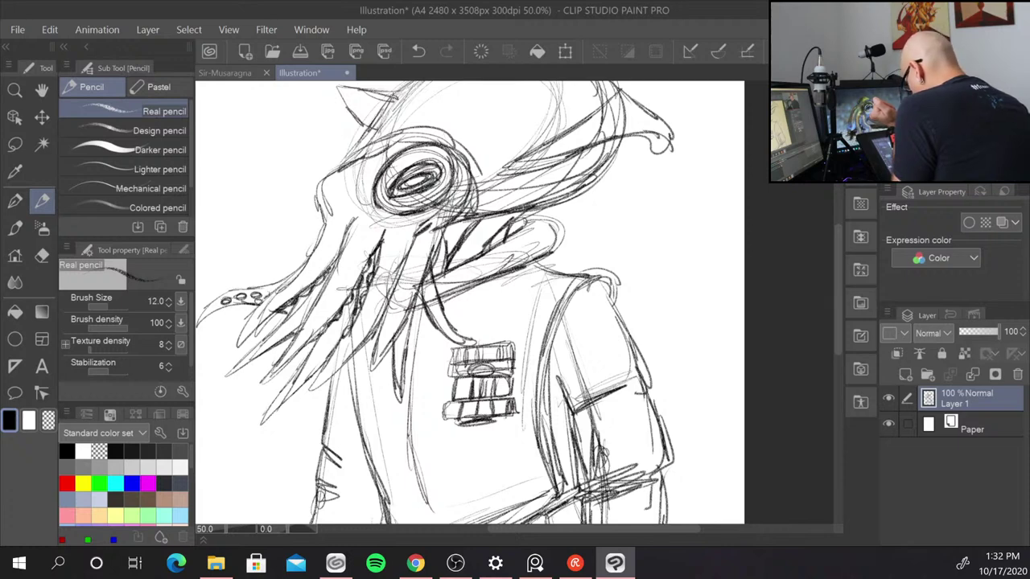
{"action": "mouse_move", "coordinate": [330, 358]}
{"action": "left_mouse_down"}
{"action": "mouse_move", "coordinate": [312, 387]}
{"action": "mouse_move", "coordinate": [365, 347]}
{"action": "left_mouse_up"}
{"action": "left_click_drag", "start_coordinate": [379, 324], "coordinate": [374, 335]}
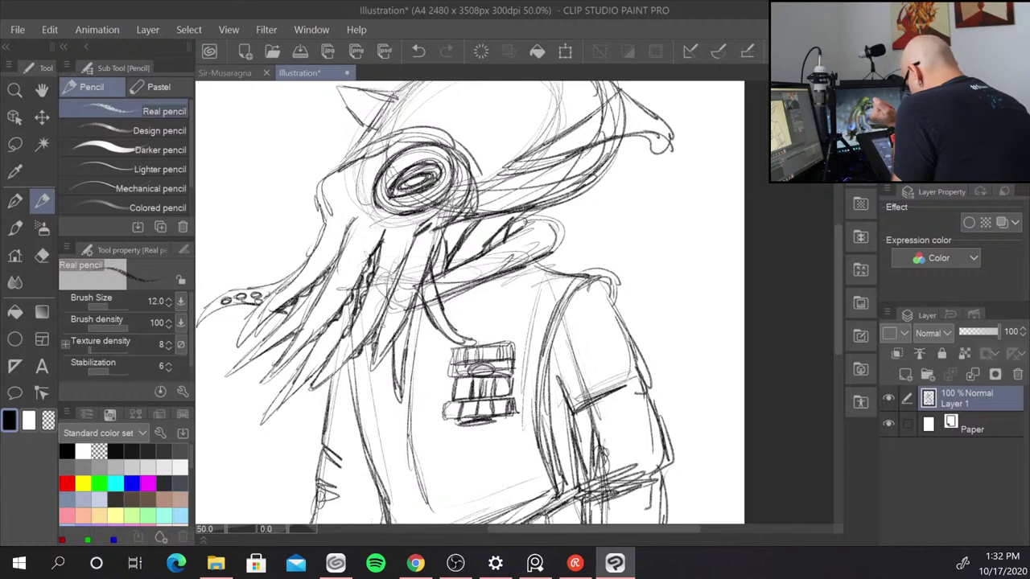
{"action": "mouse_move", "coordinate": [424, 295]}
{"action": "left_mouse_down"}
{"action": "mouse_move", "coordinate": [416, 308]}
{"action": "mouse_move", "coordinate": [436, 341]}
{"action": "left_mouse_up"}
{"action": "left_click_drag", "start_coordinate": [437, 247], "coordinate": [445, 273]}
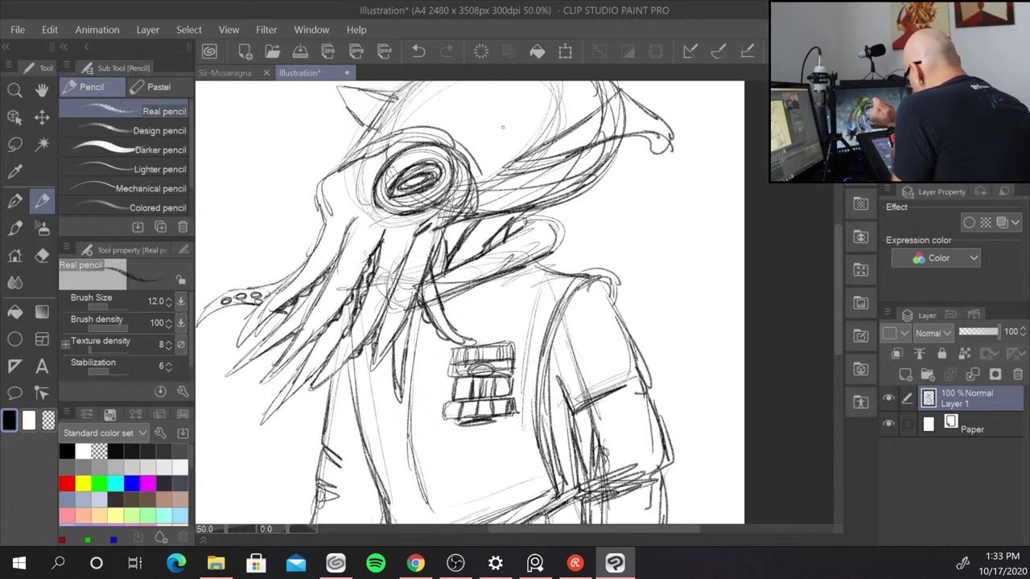
- Darken the folds beneath the back of the eye and the brow ridge in front of it
{"action": "left_click_drag", "start_coordinate": [488, 214], "coordinate": [470, 231]}
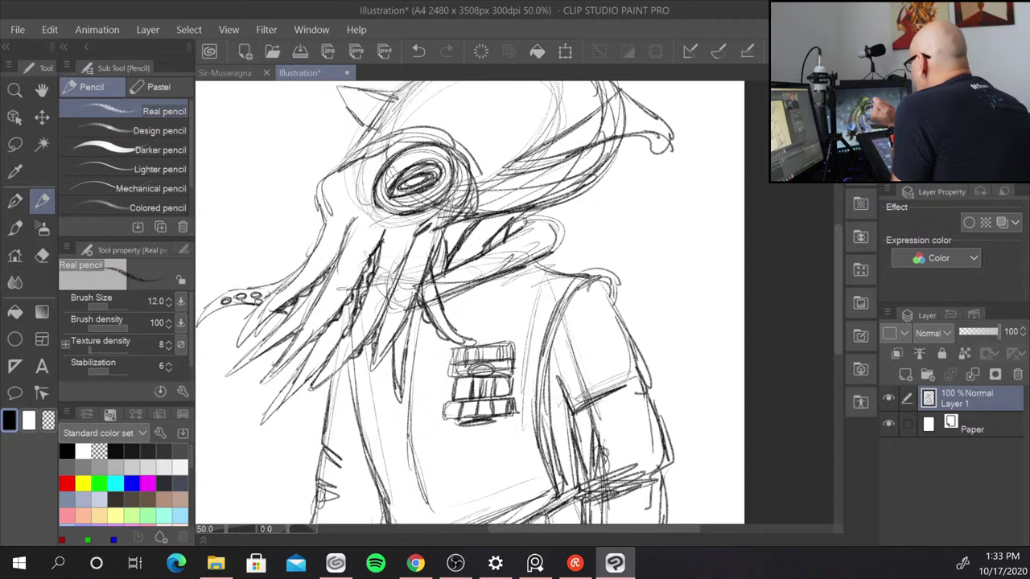
{"action": "left_click_drag", "start_coordinate": [473, 185], "coordinate": [455, 230]}
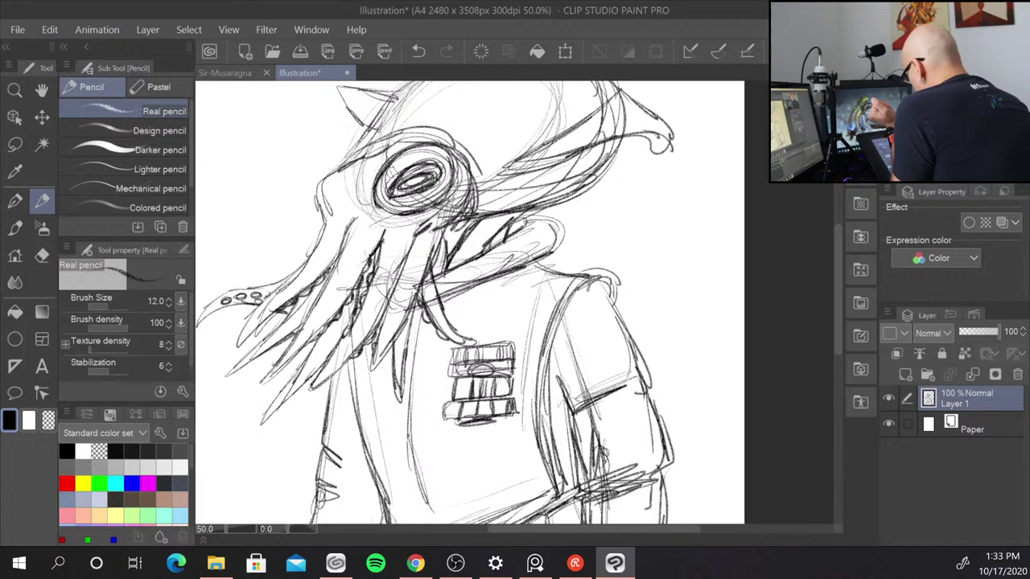
{"action": "mouse_move", "coordinate": [378, 143]}
{"action": "left_mouse_down"}
{"action": "mouse_move", "coordinate": [333, 160]}
{"action": "mouse_move", "coordinate": [323, 177]}
{"action": "mouse_move", "coordinate": [332, 164]}
{"action": "left_mouse_up"}
{"action": "left_click_drag", "start_coordinate": [364, 126], "coordinate": [344, 149]}
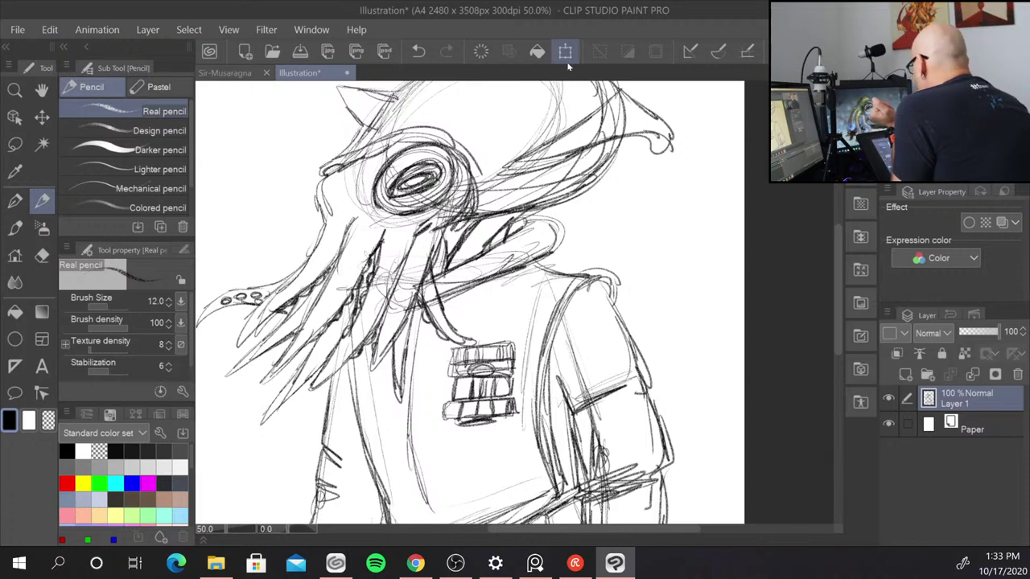
- Thicken the hooked fin at the back of the head and strengthen the ridge line running from it toward the eye
{"action": "left_click_drag", "start_coordinate": [619, 143], "coordinate": [541, 172]}
{"action": "mouse_move", "coordinate": [658, 149]}
{"action": "left_mouse_down"}
{"action": "mouse_move", "coordinate": [597, 146]}
{"action": "mouse_move", "coordinate": [672, 135]}
{"action": "left_mouse_up"}
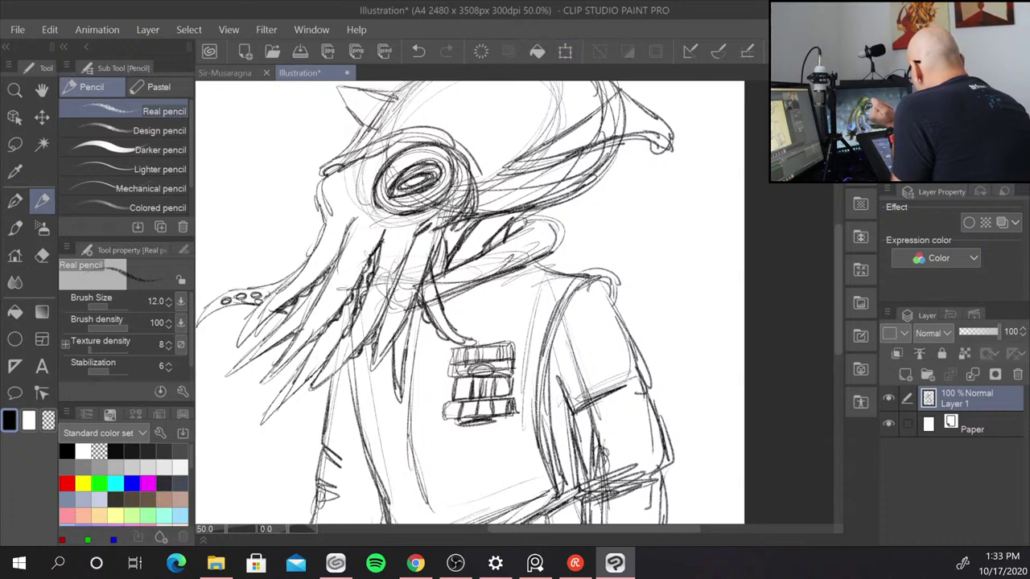
{"action": "left_click_drag", "start_coordinate": [576, 152], "coordinate": [638, 121]}
{"action": "mouse_move", "coordinate": [596, 141]}
{"action": "left_mouse_down"}
{"action": "mouse_move", "coordinate": [667, 113]}
{"action": "mouse_move", "coordinate": [675, 151]}
{"action": "left_mouse_up"}
{"action": "left_click_drag", "start_coordinate": [661, 115], "coordinate": [677, 144]}
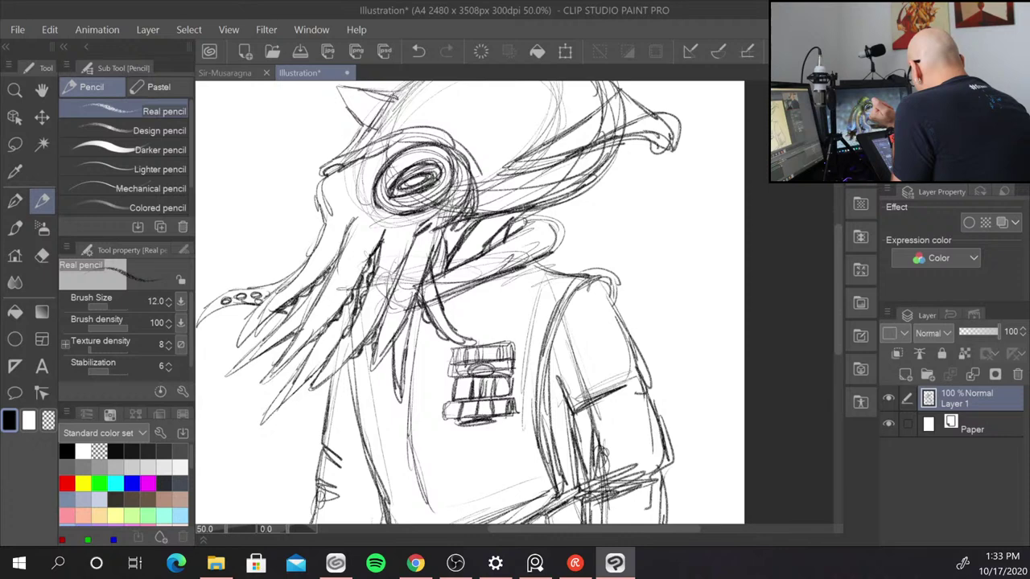
{"action": "mouse_move", "coordinate": [646, 111]}
{"action": "left_mouse_down"}
{"action": "mouse_move", "coordinate": [616, 86]}
{"action": "mouse_move", "coordinate": [597, 106]}
{"action": "left_mouse_up"}
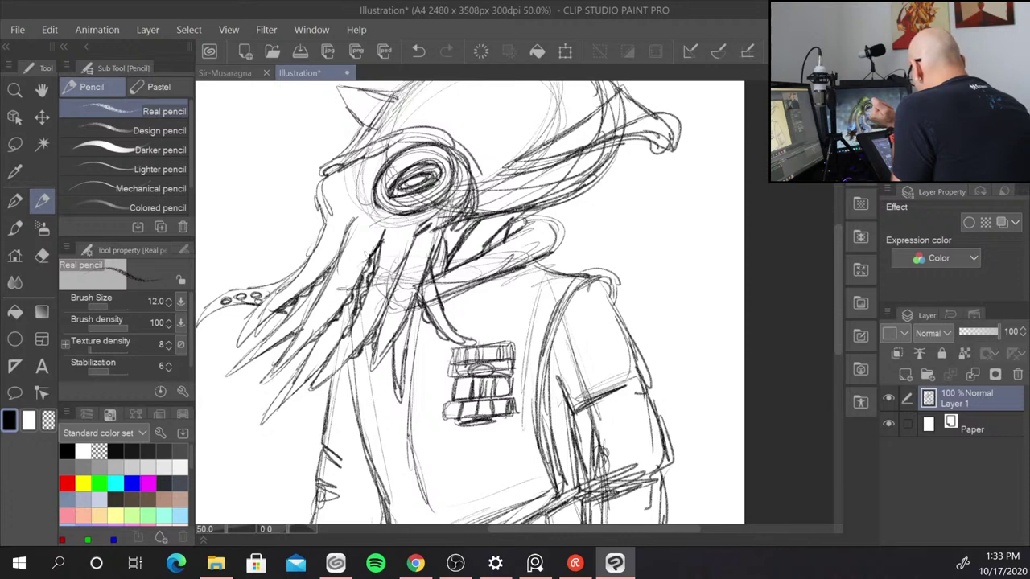
{"action": "mouse_move", "coordinate": [616, 141]}
{"action": "left_mouse_down"}
{"action": "mouse_move", "coordinate": [590, 179]}
{"action": "mouse_move", "coordinate": [536, 204]}
{"action": "mouse_move", "coordinate": [503, 186]}
{"action": "mouse_move", "coordinate": [519, 190]}
{"action": "mouse_move", "coordinate": [572, 144]}
{"action": "mouse_move", "coordinate": [585, 148]}
{"action": "mouse_move", "coordinate": [507, 163]}
{"action": "mouse_move", "coordinate": [498, 173]}
{"action": "left_mouse_up"}
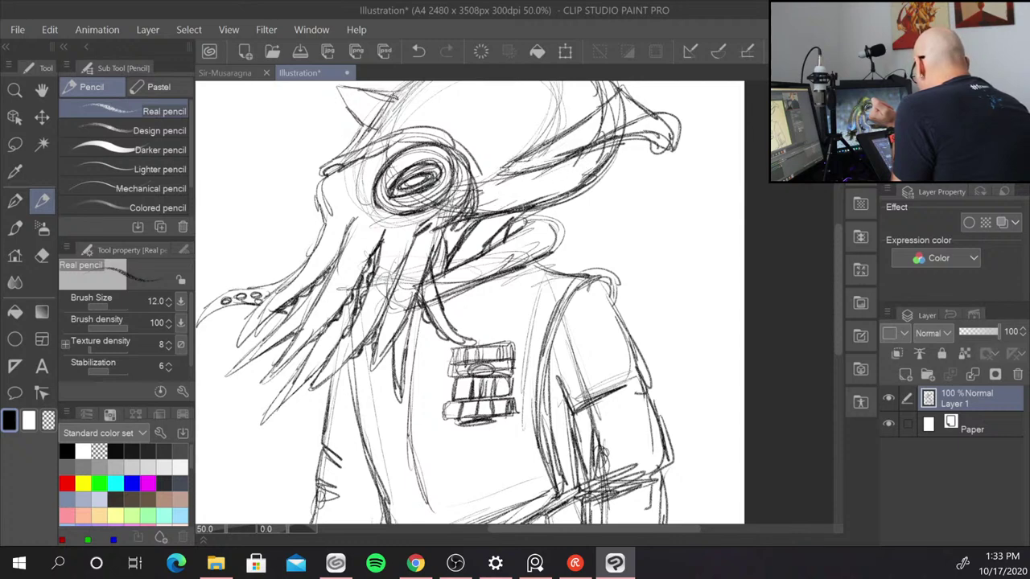
- Darken the pupil and the rear edge of the eye socket, and add short texture marks along the side of the head
{"action": "mouse_move", "coordinate": [573, 155]}
{"action": "left_mouse_down"}
{"action": "mouse_move", "coordinate": [520, 172]}
{"action": "mouse_move", "coordinate": [546, 196]}
{"action": "left_mouse_up"}
{"action": "left_click_drag", "start_coordinate": [485, 164], "coordinate": [481, 206]}
{"action": "mouse_move", "coordinate": [475, 171]}
{"action": "left_mouse_down"}
{"action": "mouse_move", "coordinate": [470, 211]}
{"action": "mouse_move", "coordinate": [436, 204]}
{"action": "mouse_move", "coordinate": [448, 206]}
{"action": "mouse_move", "coordinate": [419, 214]}
{"action": "mouse_move", "coordinate": [464, 167]}
{"action": "mouse_move", "coordinate": [452, 150]}
{"action": "mouse_move", "coordinate": [429, 192]}
{"action": "mouse_move", "coordinate": [407, 200]}
{"action": "left_mouse_up"}
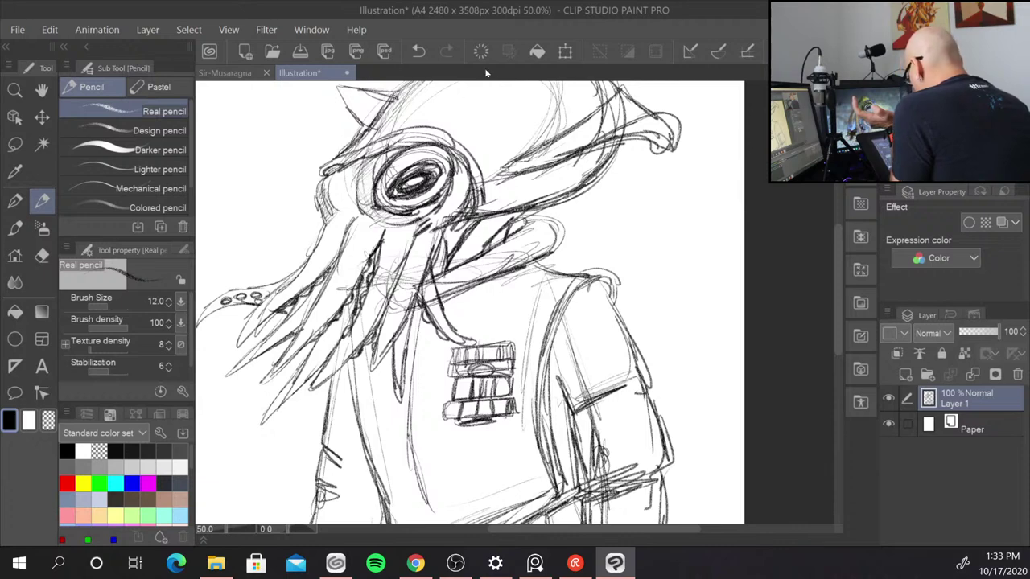
- Draw a wavy-edged band with oval spots across the rear of the skull, radiating from the eye
{"action": "left_click_drag", "start_coordinate": [650, 238], "coordinate": [629, 345]}
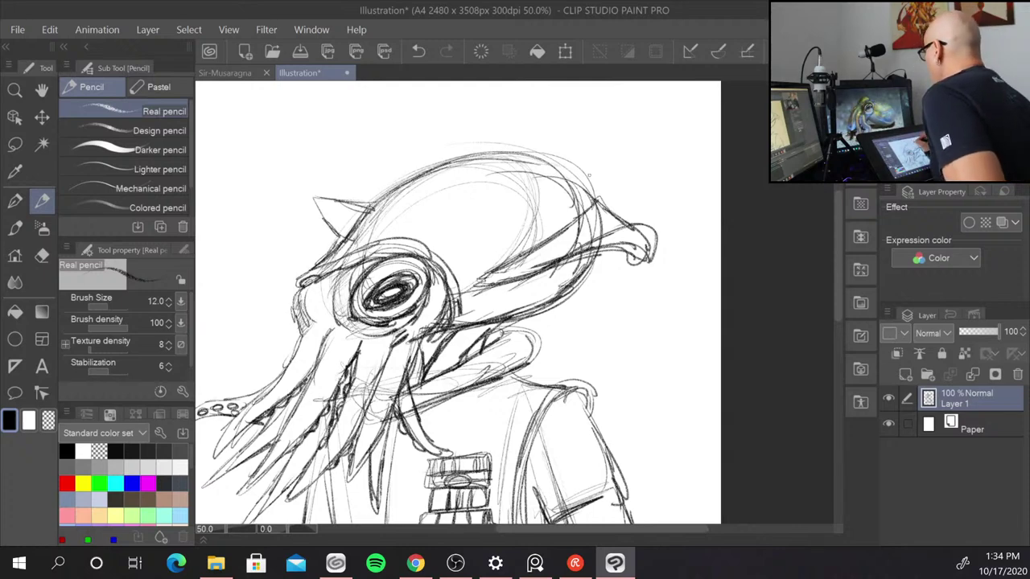
{"action": "mouse_move", "coordinate": [454, 283]}
{"action": "left_mouse_down"}
{"action": "mouse_move", "coordinate": [545, 234]}
{"action": "mouse_move", "coordinate": [590, 187]}
{"action": "mouse_move", "coordinate": [442, 270]}
{"action": "left_mouse_up"}
{"action": "mouse_move", "coordinate": [530, 152]}
{"action": "left_mouse_down"}
{"action": "mouse_move", "coordinate": [441, 242]}
{"action": "mouse_move", "coordinate": [508, 198]}
{"action": "left_mouse_up"}
{"action": "left_click_drag", "start_coordinate": [545, 155], "coordinate": [556, 171]}
{"action": "left_click_drag", "start_coordinate": [523, 153], "coordinate": [566, 170]}
{"action": "mouse_move", "coordinate": [526, 204]}
{"action": "left_mouse_down"}
{"action": "mouse_move", "coordinate": [497, 227]}
{"action": "mouse_move", "coordinate": [541, 202]}
{"action": "left_mouse_up"}
{"action": "left_click", "coordinate": [541, 201]}
{"action": "left_click_drag", "start_coordinate": [474, 238], "coordinate": [468, 246]}
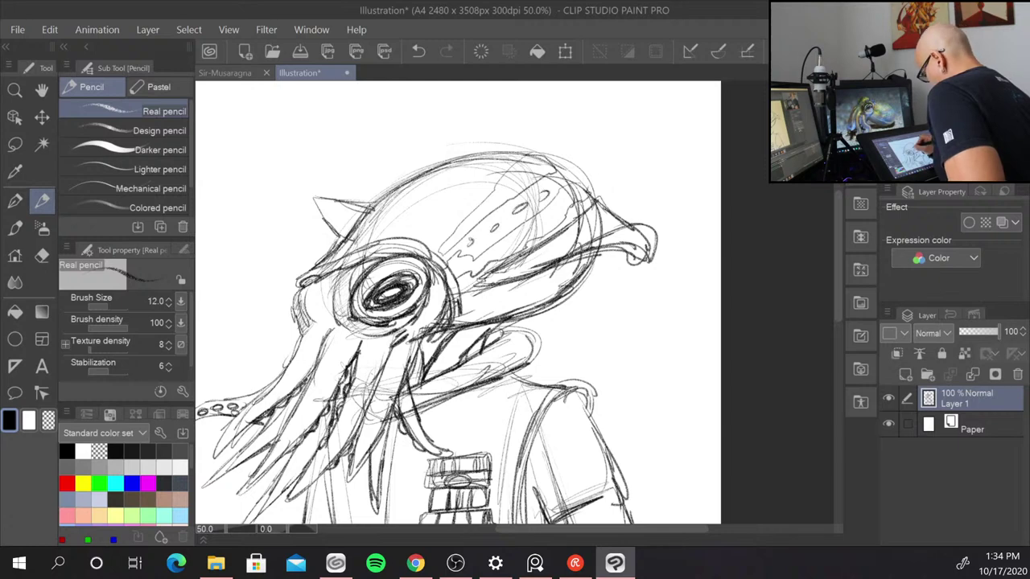
- Draw a second spotted band over the top of the skull and scatter small oval spots toward the forehead
{"action": "left_click_drag", "start_coordinate": [468, 159], "coordinate": [447, 195]}
{"action": "left_click_drag", "start_coordinate": [452, 193], "coordinate": [429, 243]}
{"action": "left_click_drag", "start_coordinate": [489, 165], "coordinate": [473, 194]}
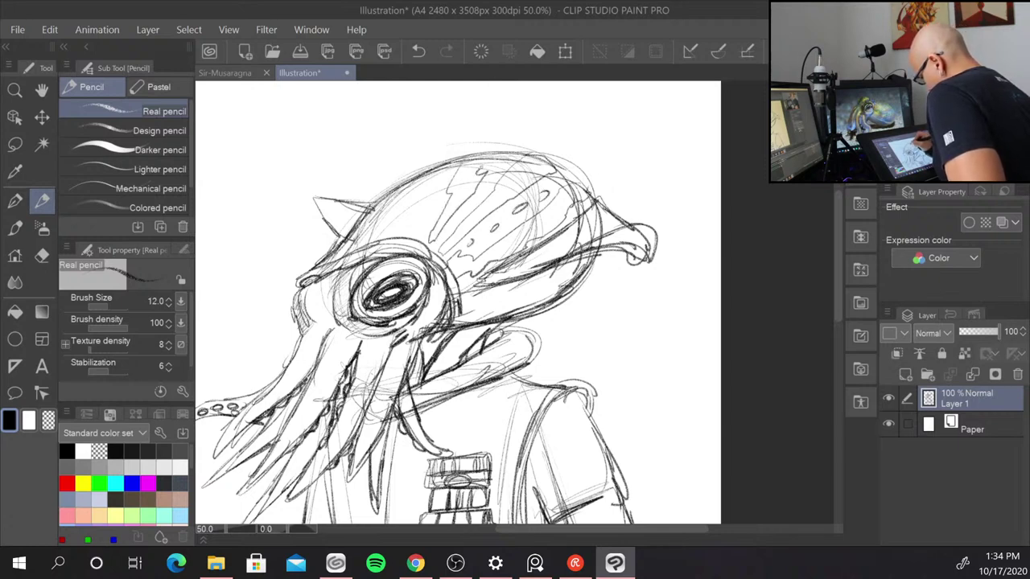
{"action": "left_click_drag", "start_coordinate": [514, 152], "coordinate": [475, 168]}
{"action": "mouse_move", "coordinate": [482, 153]}
{"action": "left_mouse_down"}
{"action": "mouse_move", "coordinate": [494, 169]}
{"action": "mouse_move", "coordinate": [466, 185]}
{"action": "mouse_move", "coordinate": [494, 178]}
{"action": "mouse_move", "coordinate": [449, 227]}
{"action": "left_mouse_up"}
{"action": "left_click_drag", "start_coordinate": [447, 230], "coordinate": [442, 237]}
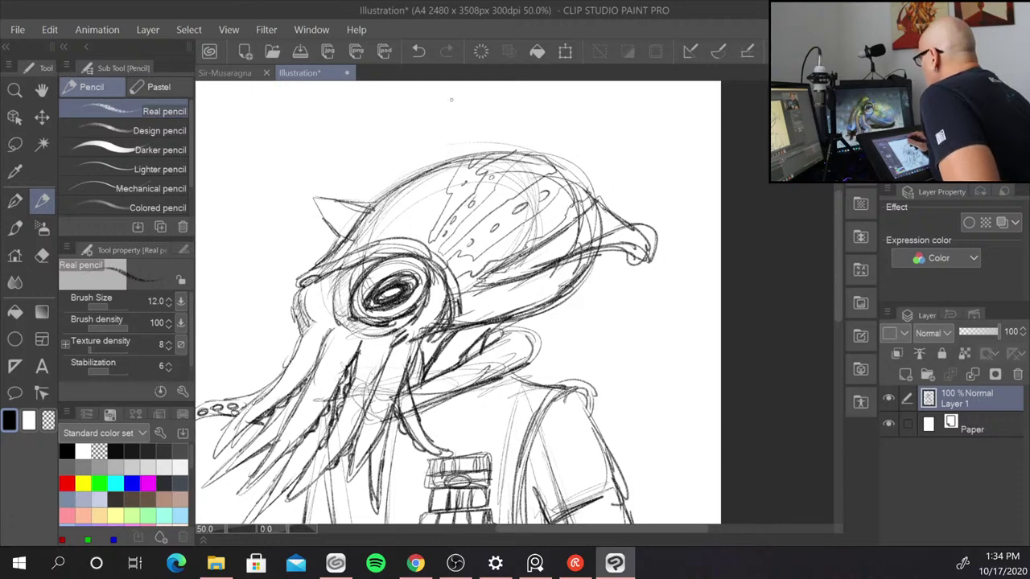
{"action": "left_click_drag", "start_coordinate": [430, 179], "coordinate": [426, 206]}
{"action": "left_click_drag", "start_coordinate": [433, 199], "coordinate": [438, 205]}
{"action": "mouse_move", "coordinate": [417, 213]}
{"action": "left_mouse_down"}
{"action": "mouse_move", "coordinate": [421, 227]}
{"action": "mouse_move", "coordinate": [403, 223]}
{"action": "mouse_move", "coordinate": [425, 228]}
{"action": "left_mouse_up"}
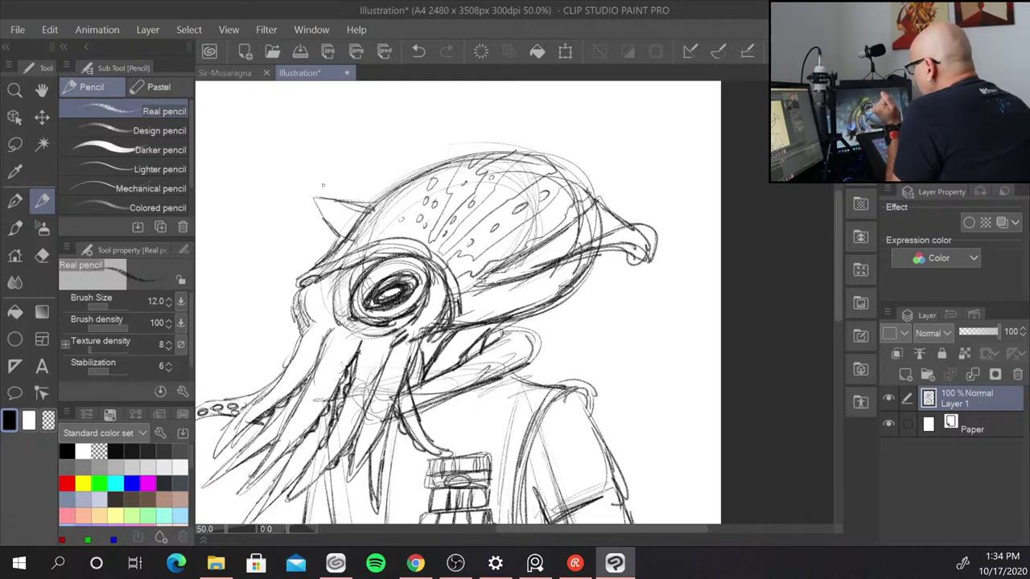
- Cover the beard tentacles with small round spots and darken the contour of the snout where the tentacles begin
{"action": "mouse_move", "coordinate": [331, 339]}
{"action": "left_mouse_down"}
{"action": "mouse_move", "coordinate": [328, 375]}
{"action": "mouse_move", "coordinate": [338, 375]}
{"action": "left_mouse_up"}
{"action": "mouse_move", "coordinate": [317, 381]}
{"action": "left_mouse_down"}
{"action": "mouse_move", "coordinate": [328, 391]}
{"action": "mouse_move", "coordinate": [319, 407]}
{"action": "left_mouse_up"}
{"action": "mouse_move", "coordinate": [294, 417]}
{"action": "left_mouse_down"}
{"action": "mouse_move", "coordinate": [301, 425]}
{"action": "mouse_move", "coordinate": [314, 415]}
{"action": "mouse_move", "coordinate": [283, 456]}
{"action": "left_mouse_up"}
{"action": "mouse_move", "coordinate": [270, 389]}
{"action": "left_mouse_down"}
{"action": "mouse_move", "coordinate": [278, 397]}
{"action": "mouse_move", "coordinate": [290, 386]}
{"action": "left_mouse_up"}
{"action": "mouse_move", "coordinate": [291, 366]}
{"action": "left_mouse_down"}
{"action": "mouse_move", "coordinate": [301, 375]}
{"action": "mouse_move", "coordinate": [309, 360]}
{"action": "left_mouse_up"}
{"action": "left_click_drag", "start_coordinate": [312, 337], "coordinate": [320, 341]}
{"action": "mouse_move", "coordinate": [305, 330]}
{"action": "left_mouse_down"}
{"action": "mouse_move", "coordinate": [372, 356]}
{"action": "mouse_move", "coordinate": [369, 366]}
{"action": "mouse_move", "coordinate": [380, 370]}
{"action": "mouse_move", "coordinate": [368, 377]}
{"action": "left_mouse_up"}
{"action": "left_click_drag", "start_coordinate": [362, 383], "coordinate": [345, 446]}
{"action": "mouse_move", "coordinate": [323, 439]}
{"action": "left_mouse_down"}
{"action": "mouse_move", "coordinate": [336, 465]}
{"action": "mouse_move", "coordinate": [321, 472]}
{"action": "left_mouse_up"}
{"action": "mouse_move", "coordinate": [346, 417]}
{"action": "left_mouse_down"}
{"action": "mouse_move", "coordinate": [349, 467]}
{"action": "mouse_move", "coordinate": [394, 399]}
{"action": "mouse_move", "coordinate": [405, 353]}
{"action": "left_mouse_up"}
{"action": "mouse_move", "coordinate": [398, 387]}
{"action": "left_mouse_down"}
{"action": "mouse_move", "coordinate": [419, 333]}
{"action": "mouse_move", "coordinate": [388, 349]}
{"action": "mouse_move", "coordinate": [324, 343]}
{"action": "mouse_move", "coordinate": [283, 375]}
{"action": "left_mouse_up"}
{"action": "mouse_move", "coordinate": [299, 333]}
{"action": "left_mouse_down"}
{"action": "mouse_move", "coordinate": [290, 367]}
{"action": "mouse_move", "coordinate": [294, 350]}
{"action": "left_mouse_up"}
{"action": "left_click_drag", "start_coordinate": [315, 324], "coordinate": [297, 339]}
{"action": "left_click_drag", "start_coordinate": [319, 320], "coordinate": [292, 329]}
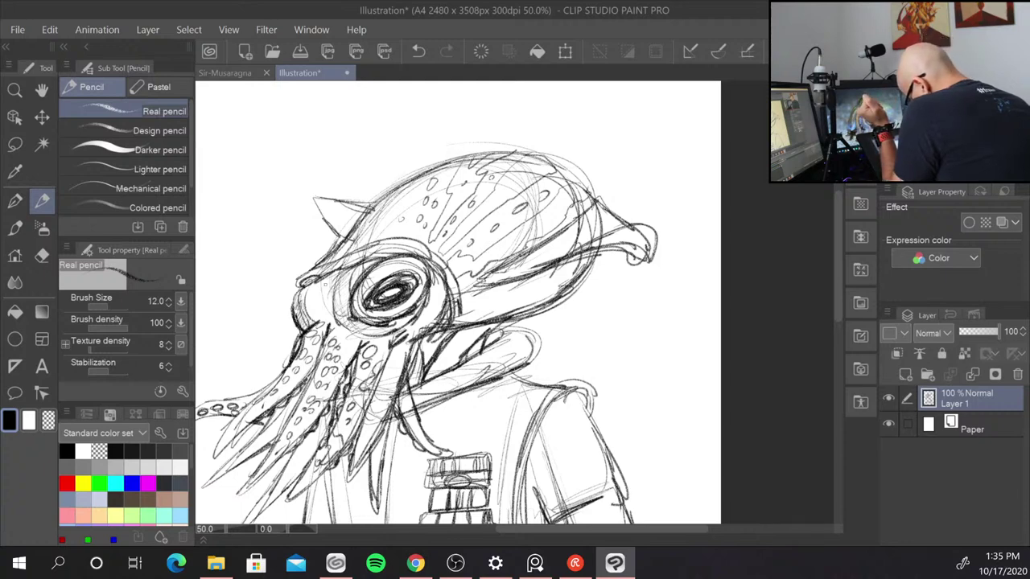
- Sketch irregular skin markings on the snout in front of the eye and short marks along the upper eyelid
{"action": "left_click_drag", "start_coordinate": [314, 282], "coordinate": [327, 316]}
{"action": "mouse_move", "coordinate": [325, 284]}
{"action": "left_mouse_down"}
{"action": "mouse_move", "coordinate": [344, 314]}
{"action": "mouse_move", "coordinate": [346, 278]}
{"action": "left_mouse_up"}
{"action": "mouse_move", "coordinate": [325, 275]}
{"action": "left_mouse_down"}
{"action": "mouse_move", "coordinate": [333, 291]}
{"action": "mouse_move", "coordinate": [318, 289]}
{"action": "mouse_move", "coordinate": [336, 312]}
{"action": "left_mouse_up"}
{"action": "mouse_move", "coordinate": [346, 307]}
{"action": "left_mouse_down"}
{"action": "mouse_move", "coordinate": [336, 318]}
{"action": "mouse_move", "coordinate": [342, 310]}
{"action": "left_mouse_up"}
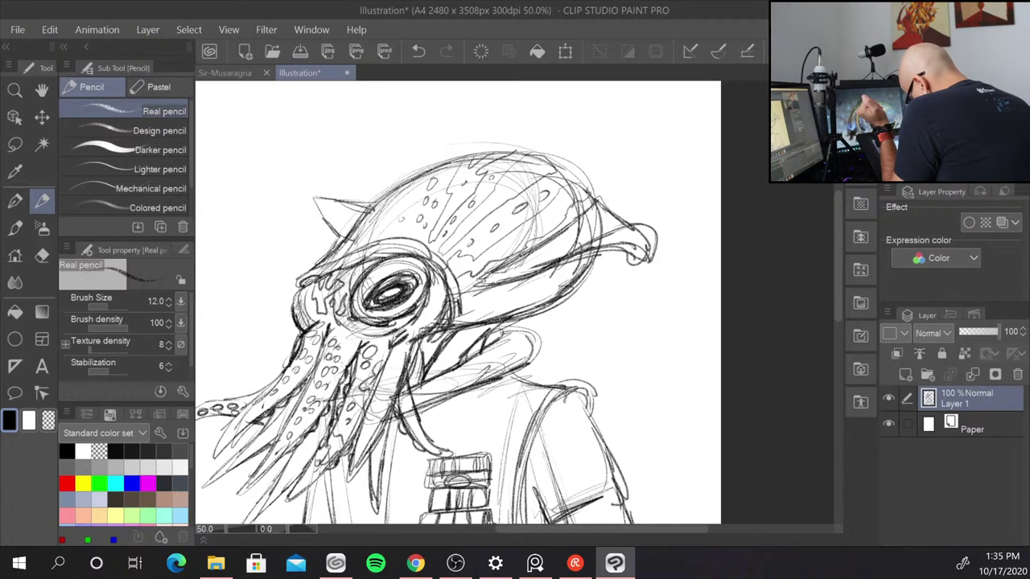
{"action": "left_click_drag", "start_coordinate": [354, 270], "coordinate": [391, 272]}
{"action": "mouse_move", "coordinate": [389, 272]}
{"action": "left_mouse_down"}
{"action": "mouse_move", "coordinate": [400, 259]}
{"action": "mouse_move", "coordinate": [417, 266]}
{"action": "left_mouse_up"}
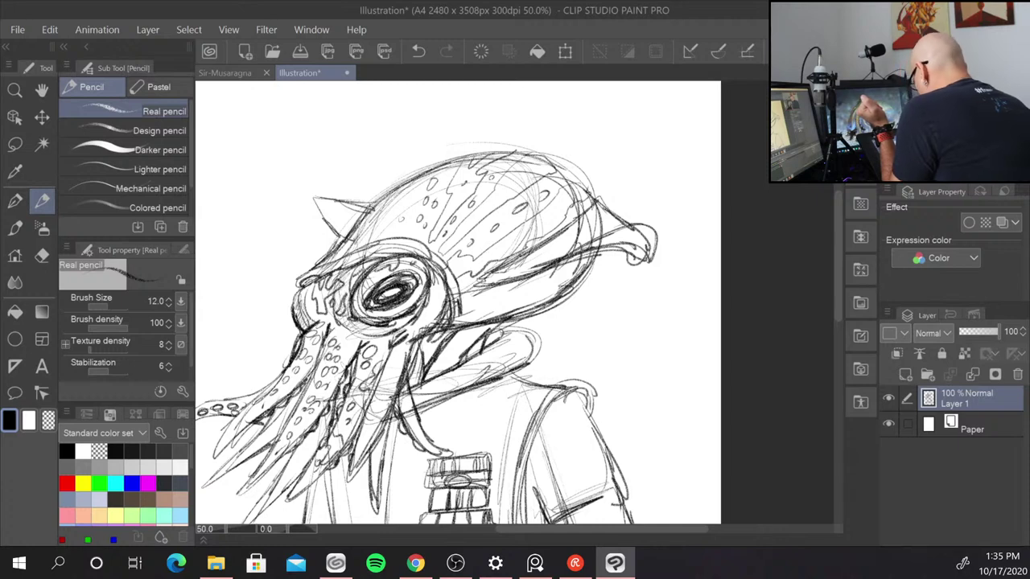
- Fill the shadowed neck gap between the head and the collar with dark hatching
{"action": "left_click_drag", "start_coordinate": [614, 356], "coordinate": [634, 233]}
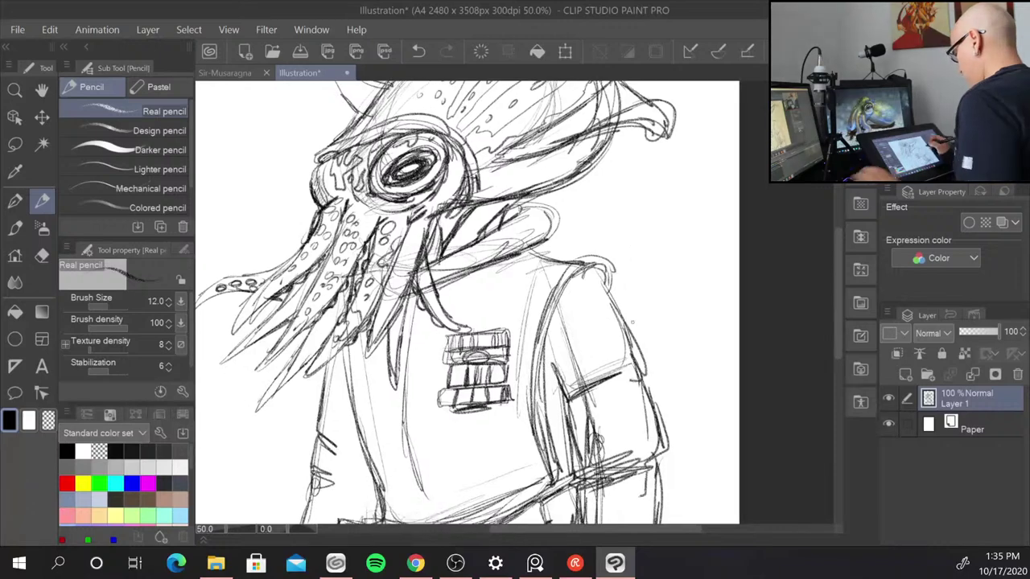
{"action": "scroll", "coordinate": [694, 419], "scroll_direction": "down", "scroll_amount": 4}
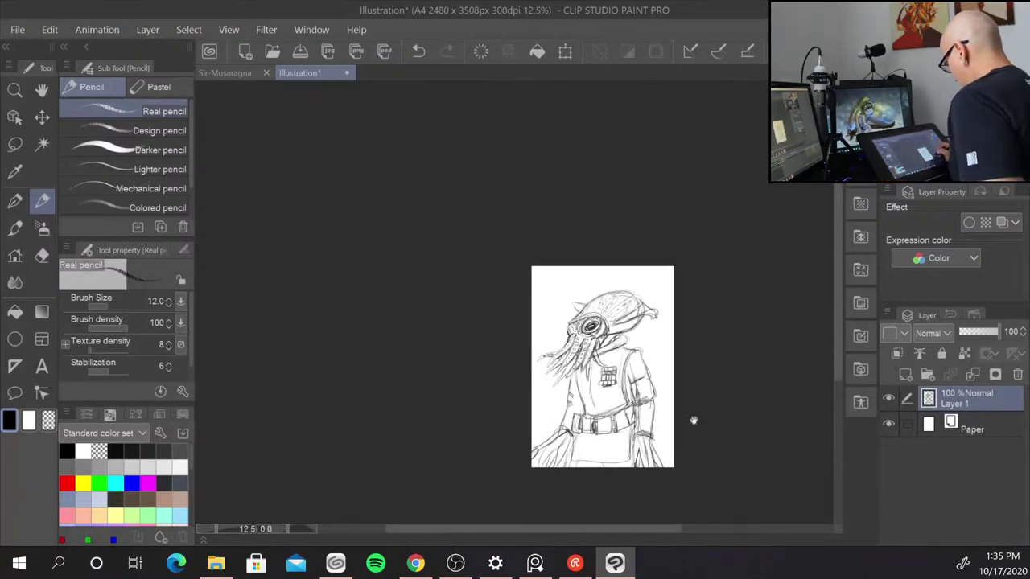
{"action": "left_click_drag", "start_coordinate": [694, 420], "coordinate": [542, 375]}
{"action": "scroll", "coordinate": [542, 375], "scroll_direction": "down", "scroll_amount": 1}
{"action": "scroll", "coordinate": [562, 404], "scroll_direction": "up", "scroll_amount": 1}
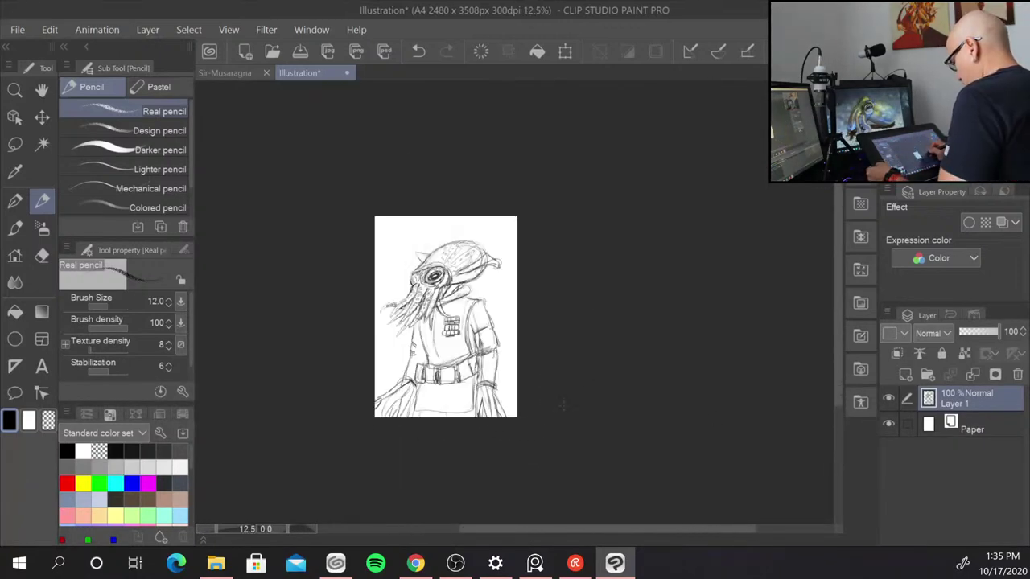
{"action": "scroll", "coordinate": [562, 404], "scroll_direction": "up", "scroll_amount": 4}
{"action": "left_click_drag", "start_coordinate": [483, 203], "coordinate": [578, 360]}
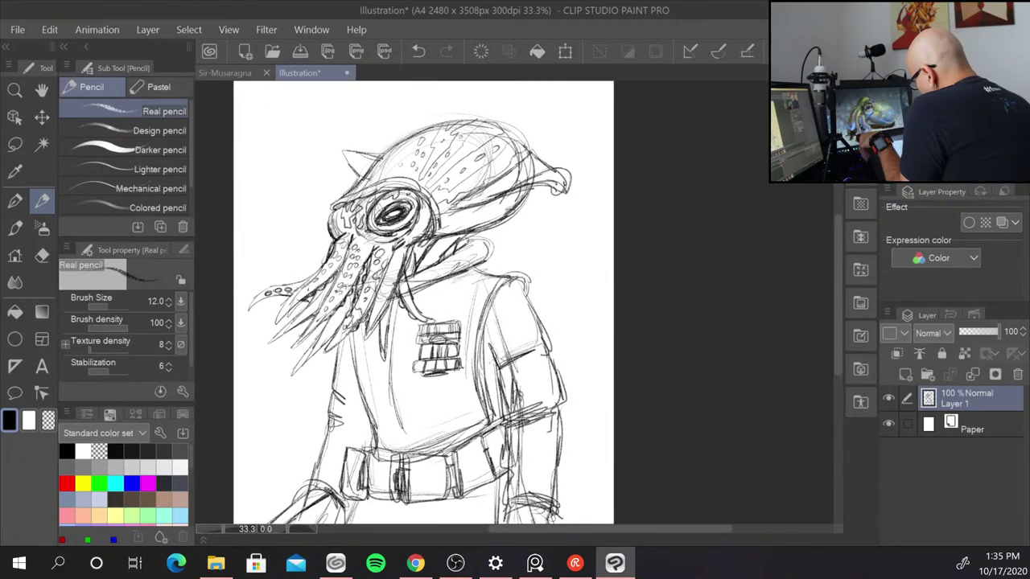
{"action": "mouse_move", "coordinate": [450, 237]}
{"action": "left_mouse_down"}
{"action": "mouse_move", "coordinate": [438, 263]}
{"action": "mouse_move", "coordinate": [459, 248]}
{"action": "mouse_move", "coordinate": [417, 274]}
{"action": "left_mouse_up"}
{"action": "mouse_move", "coordinate": [436, 248]}
{"action": "left_mouse_down"}
{"action": "mouse_move", "coordinate": [423, 270]}
{"action": "mouse_move", "coordinate": [430, 263]}
{"action": "mouse_move", "coordinate": [416, 259]}
{"action": "mouse_move", "coordinate": [406, 270]}
{"action": "left_mouse_up"}
{"action": "mouse_move", "coordinate": [417, 243]}
{"action": "left_mouse_down"}
{"action": "mouse_move", "coordinate": [408, 266]}
{"action": "mouse_move", "coordinate": [447, 258]}
{"action": "left_mouse_up"}
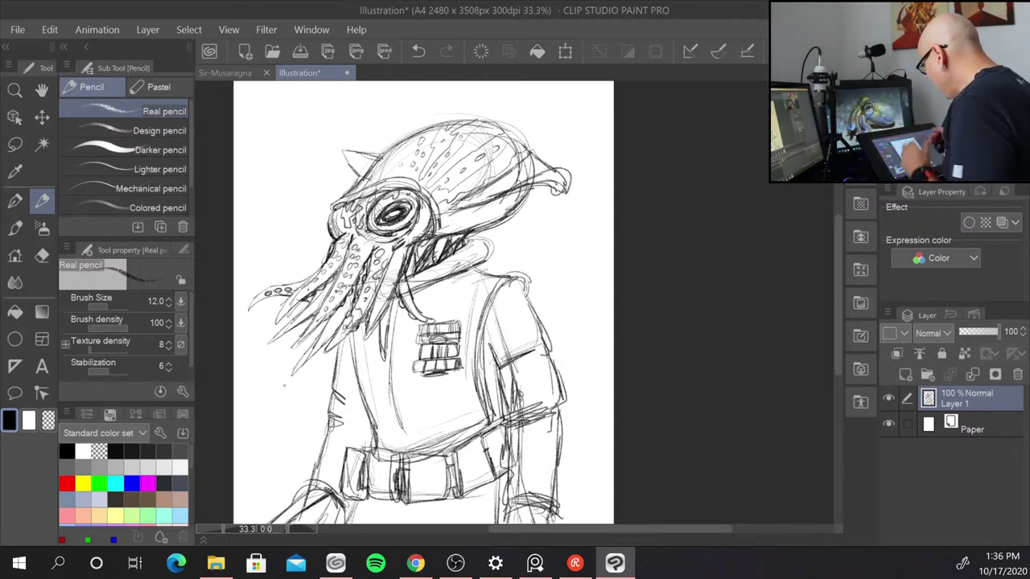
- Round off the horn's tip at the front of the head and touch up the brow and the underside of the head
{"action": "mouse_move", "coordinate": [360, 175]}
{"action": "left_mouse_down"}
{"action": "mouse_move", "coordinate": [346, 162]}
{"action": "mouse_move", "coordinate": [382, 154]}
{"action": "mouse_move", "coordinate": [358, 181]}
{"action": "mouse_move", "coordinate": [413, 131]}
{"action": "mouse_move", "coordinate": [470, 122]}
{"action": "mouse_move", "coordinate": [524, 148]}
{"action": "left_mouse_up"}
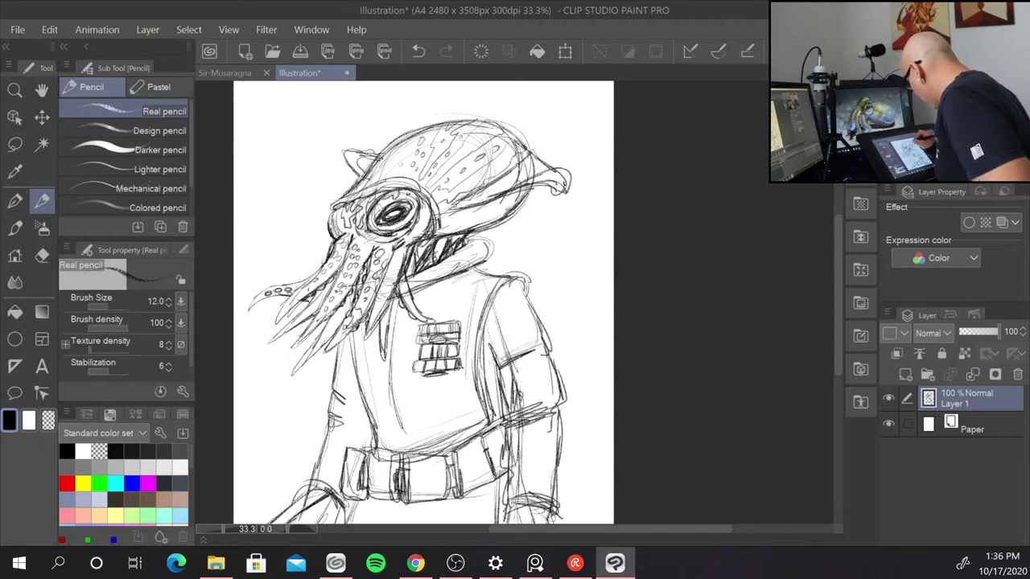
{"action": "left_click_drag", "start_coordinate": [510, 211], "coordinate": [475, 230]}
{"action": "left_click_drag", "start_coordinate": [483, 226], "coordinate": [465, 244]}
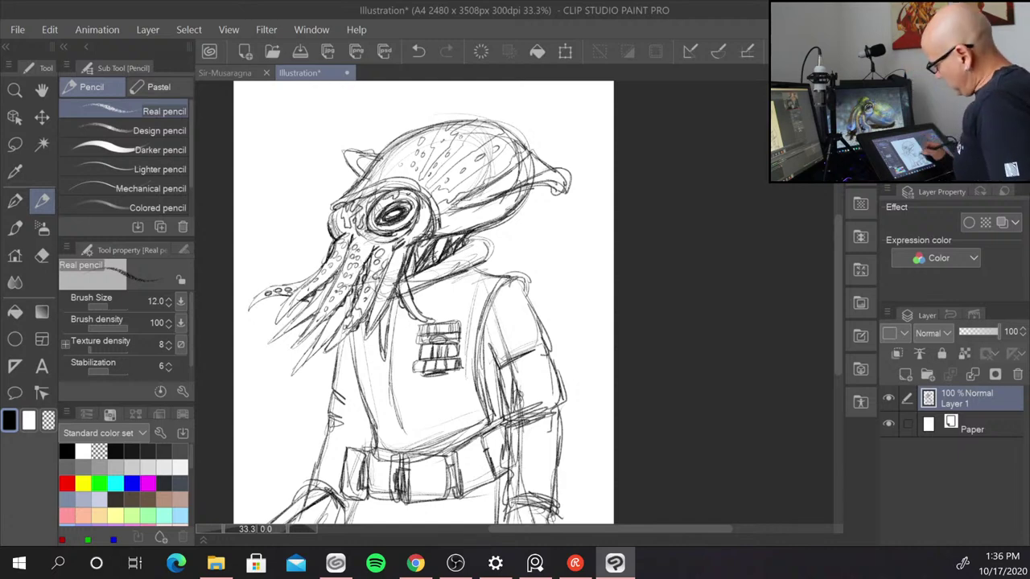
{"action": "mouse_move", "coordinate": [355, 191]}
{"action": "left_mouse_down"}
{"action": "mouse_move", "coordinate": [402, 177]}
{"action": "mouse_move", "coordinate": [424, 186]}
{"action": "mouse_move", "coordinate": [372, 191]}
{"action": "left_mouse_up"}
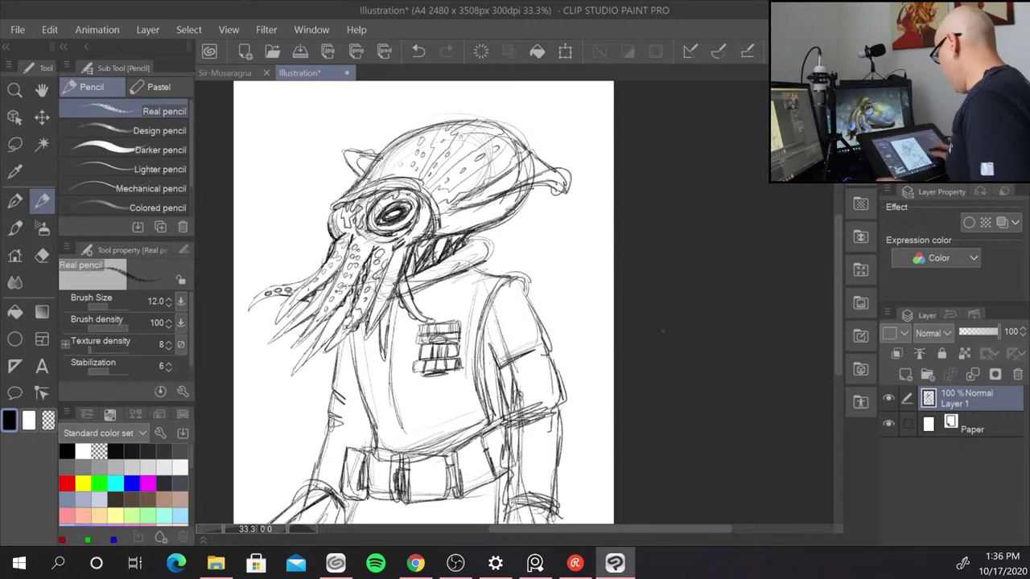
- Draw small oval suckers and darker gaps on the tentacle fingers hanging from the sleeve cuff of the arm behind the back
{"action": "mouse_move", "coordinate": [835, 335]}
{"action": "left_mouse_down"}
{"action": "mouse_move", "coordinate": [825, 405]}
{"action": "mouse_move", "coordinate": [827, 392]}
{"action": "left_mouse_up"}
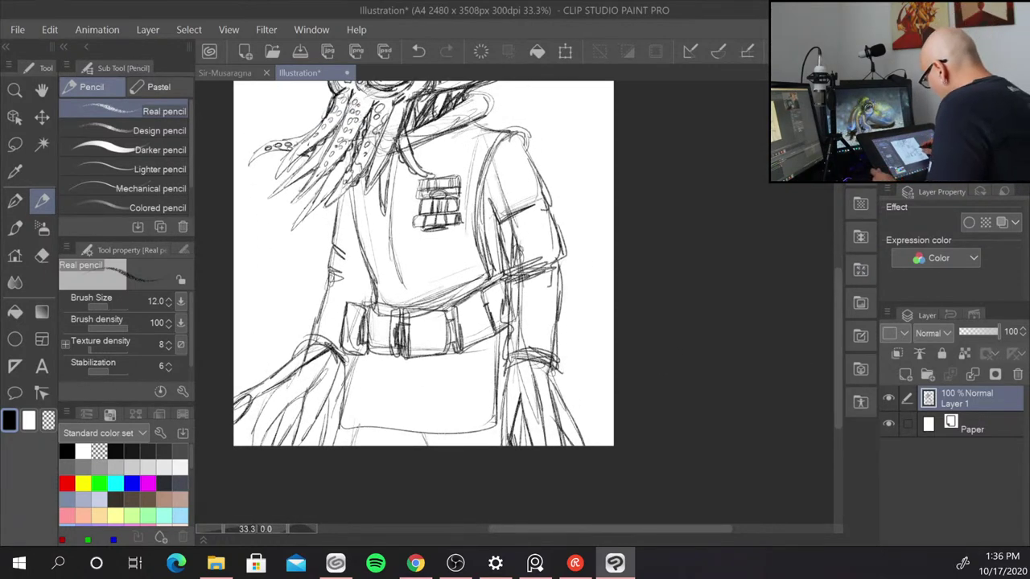
{"action": "mouse_move", "coordinate": [504, 384]}
{"action": "left_mouse_down"}
{"action": "mouse_move", "coordinate": [501, 440]}
{"action": "mouse_move", "coordinate": [514, 387]}
{"action": "mouse_move", "coordinate": [505, 414]}
{"action": "mouse_move", "coordinate": [538, 429]}
{"action": "mouse_move", "coordinate": [534, 439]}
{"action": "left_mouse_up"}
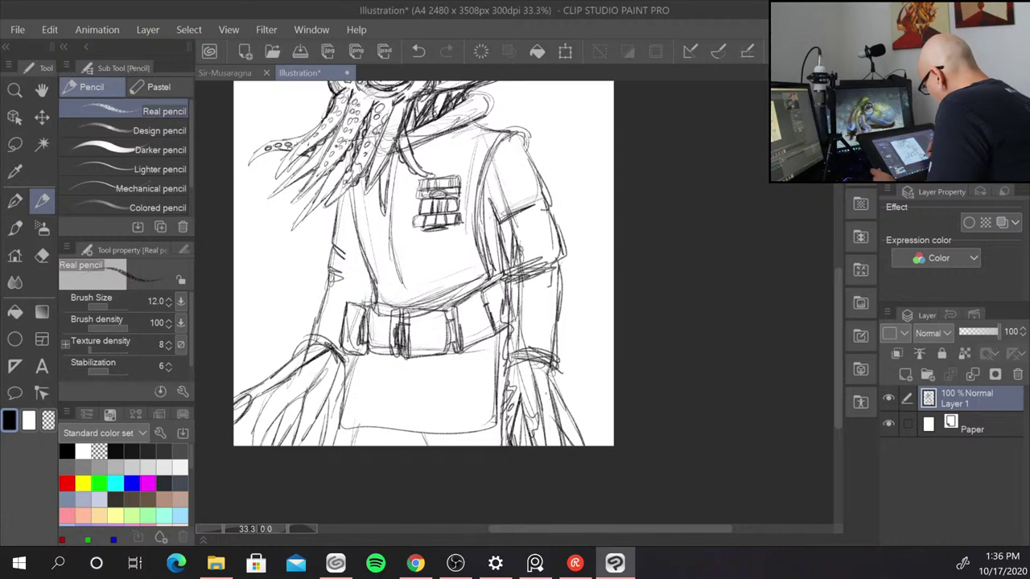
{"action": "left_click_drag", "start_coordinate": [546, 394], "coordinate": [549, 412]}
{"action": "mouse_move", "coordinate": [544, 411]}
{"action": "left_mouse_down"}
{"action": "mouse_move", "coordinate": [557, 436]}
{"action": "mouse_move", "coordinate": [555, 427]}
{"action": "left_mouse_up"}
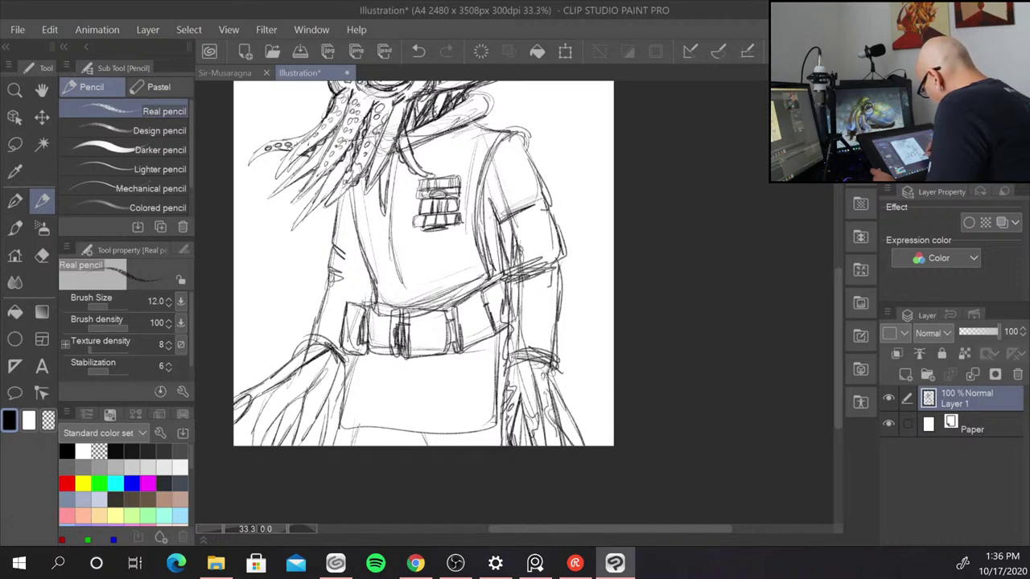
{"action": "mouse_move", "coordinate": [507, 384]}
{"action": "left_mouse_down"}
{"action": "mouse_move", "coordinate": [535, 368]}
{"action": "mouse_move", "coordinate": [528, 362]}
{"action": "left_mouse_up"}
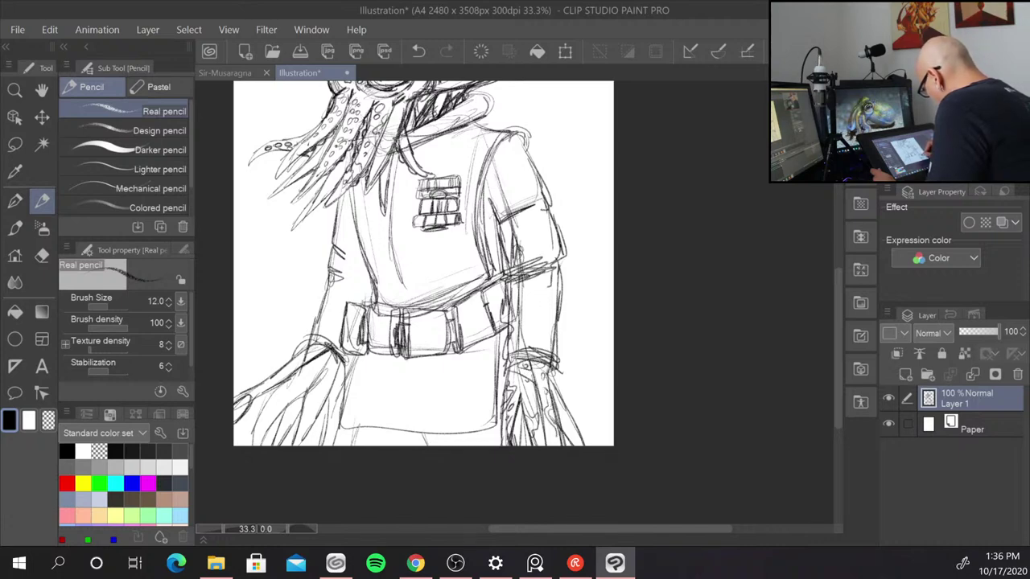
{"action": "left_click_drag", "start_coordinate": [563, 402], "coordinate": [562, 418]}
{"action": "left_click_drag", "start_coordinate": [562, 417], "coordinate": [574, 431]}
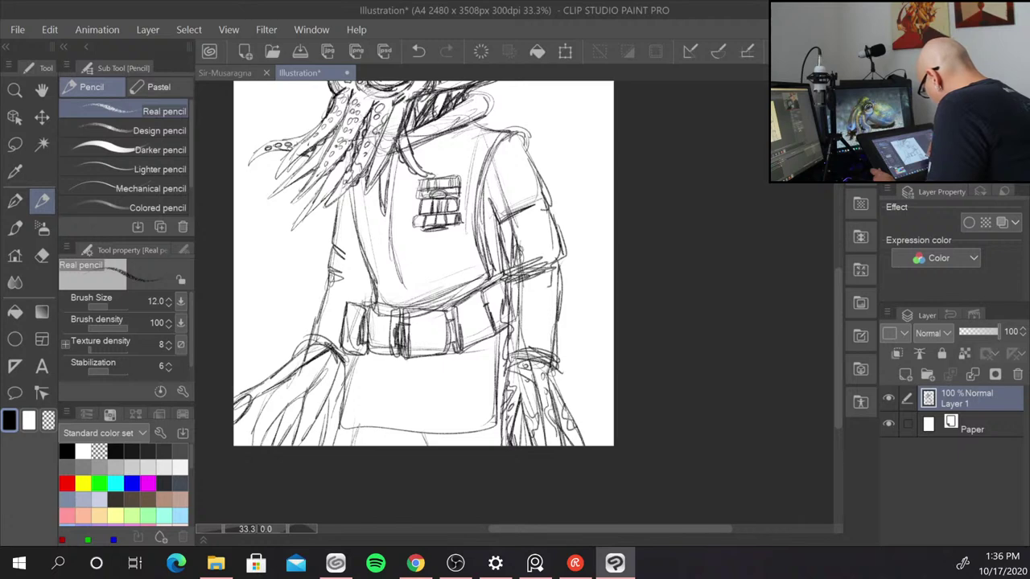
{"action": "left_click_drag", "start_coordinate": [557, 396], "coordinate": [563, 406]}
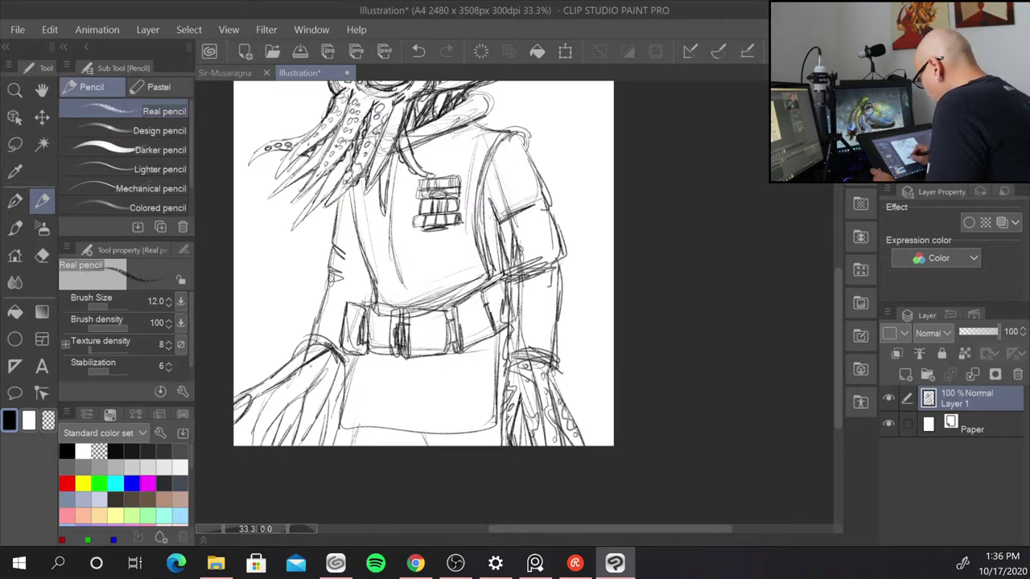
- Draw rows of oval suckers along the tentacle fingers of the forward hand on the snout's side of the body
{"action": "mouse_move", "coordinate": [314, 362]}
{"action": "left_mouse_down"}
{"action": "mouse_move", "coordinate": [261, 438]}
{"action": "mouse_move", "coordinate": [280, 431]}
{"action": "mouse_move", "coordinate": [296, 391]}
{"action": "mouse_move", "coordinate": [330, 355]}
{"action": "left_mouse_up"}
{"action": "left_click_drag", "start_coordinate": [238, 403], "coordinate": [247, 412]}
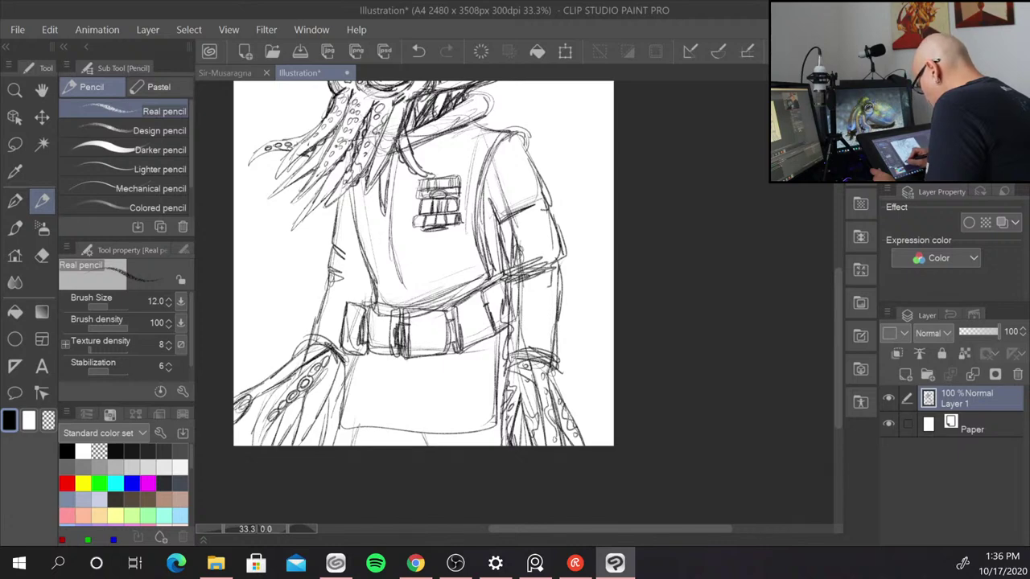
{"action": "mouse_move", "coordinate": [327, 372]}
{"action": "left_mouse_down"}
{"action": "mouse_move", "coordinate": [336, 384]}
{"action": "mouse_move", "coordinate": [325, 411]}
{"action": "mouse_move", "coordinate": [312, 427]}
{"action": "mouse_move", "coordinate": [287, 426]}
{"action": "mouse_move", "coordinate": [296, 410]}
{"action": "mouse_move", "coordinate": [285, 432]}
{"action": "mouse_move", "coordinate": [316, 431]}
{"action": "mouse_move", "coordinate": [313, 445]}
{"action": "mouse_move", "coordinate": [324, 433]}
{"action": "mouse_move", "coordinate": [320, 446]}
{"action": "left_mouse_up"}
{"action": "left_click_drag", "start_coordinate": [331, 392], "coordinate": [323, 423]}
{"action": "left_click_drag", "start_coordinate": [343, 375], "coordinate": [338, 397]}
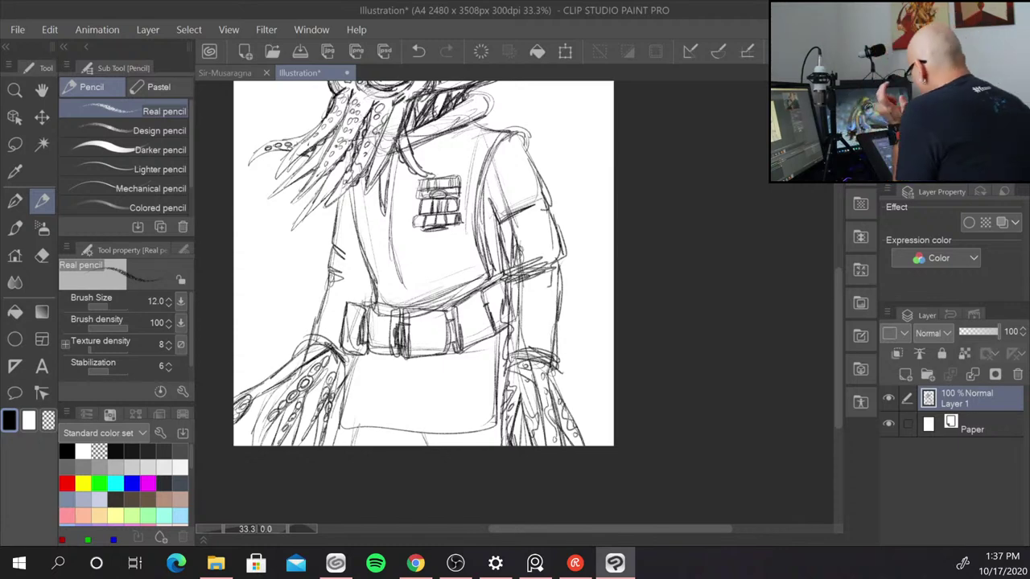
- Add a new layer above the sketch, lower the sketch layer's opacity to 30%, and make the new layer active
{"action": "mouse_move", "coordinate": [839, 295]}
{"action": "left_mouse_down"}
{"action": "mouse_move", "coordinate": [839, 254]}
{"action": "mouse_move", "coordinate": [837, 276]}
{"action": "left_mouse_up"}
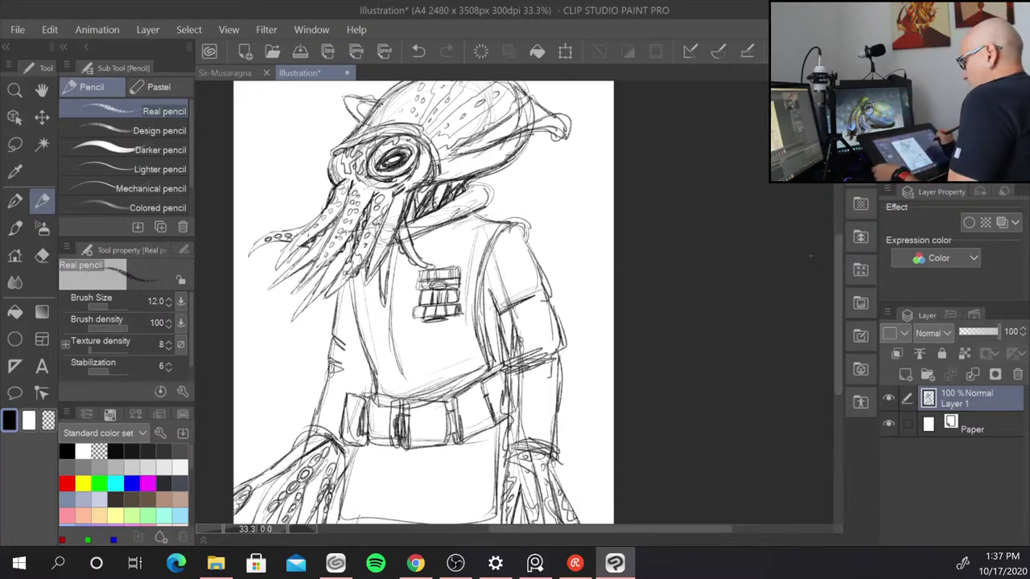
{"action": "key", "text": "ctrl+minus"}
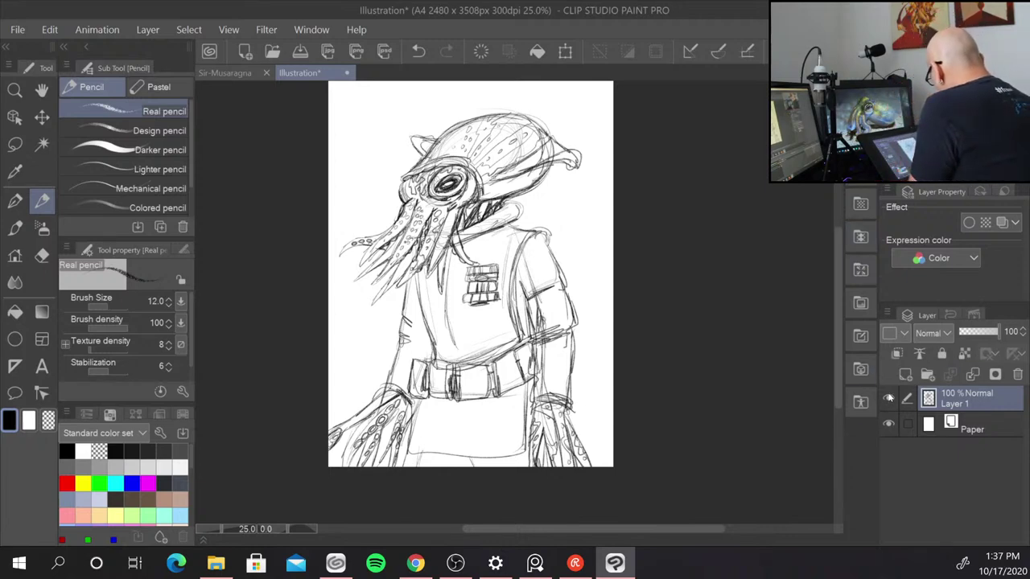
{"action": "left_click", "coordinate": [905, 375]}
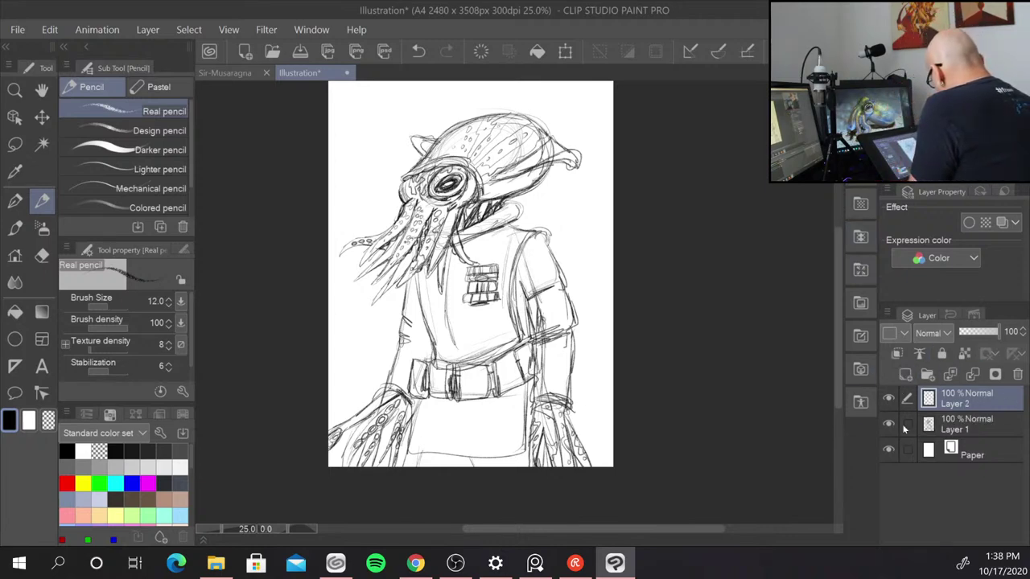
{"action": "left_click", "coordinate": [952, 419]}
{"action": "left_click_drag", "start_coordinate": [998, 332], "coordinate": [976, 332]}
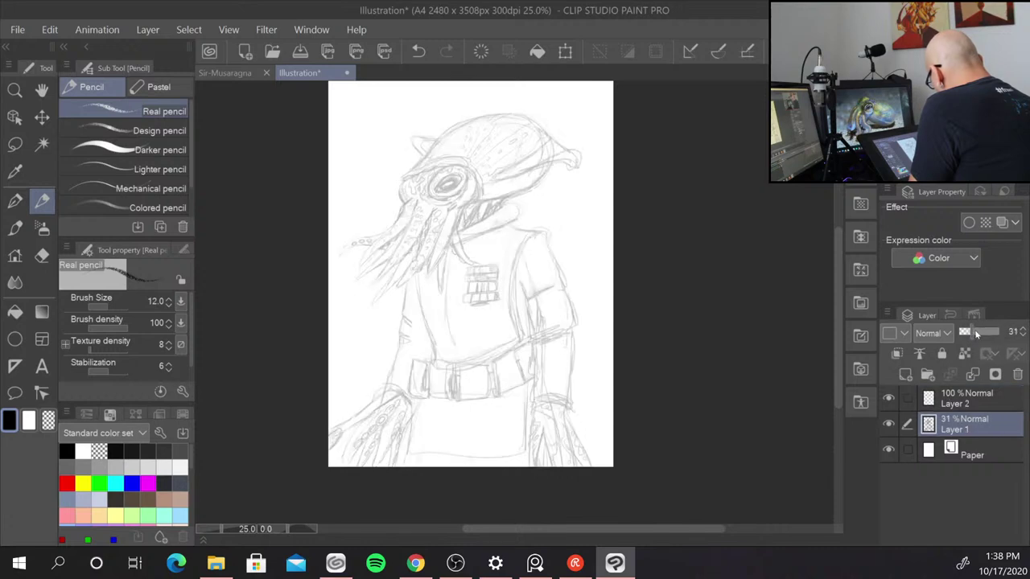
{"action": "left_click", "coordinate": [978, 397]}
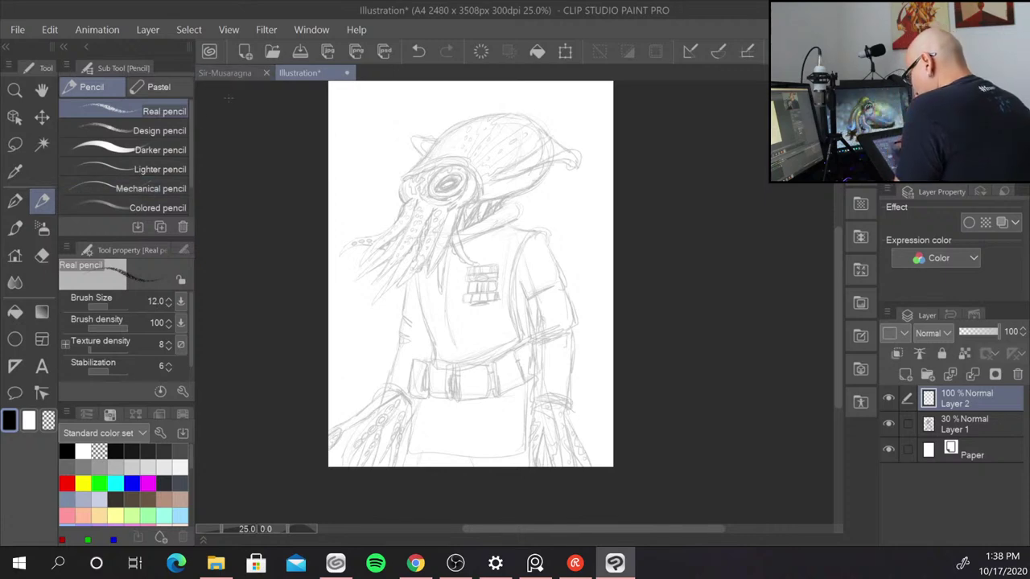
- Choose the sketchyOil-Gus brush from the thick paint brushes for the line work
{"action": "key", "text": "b"}
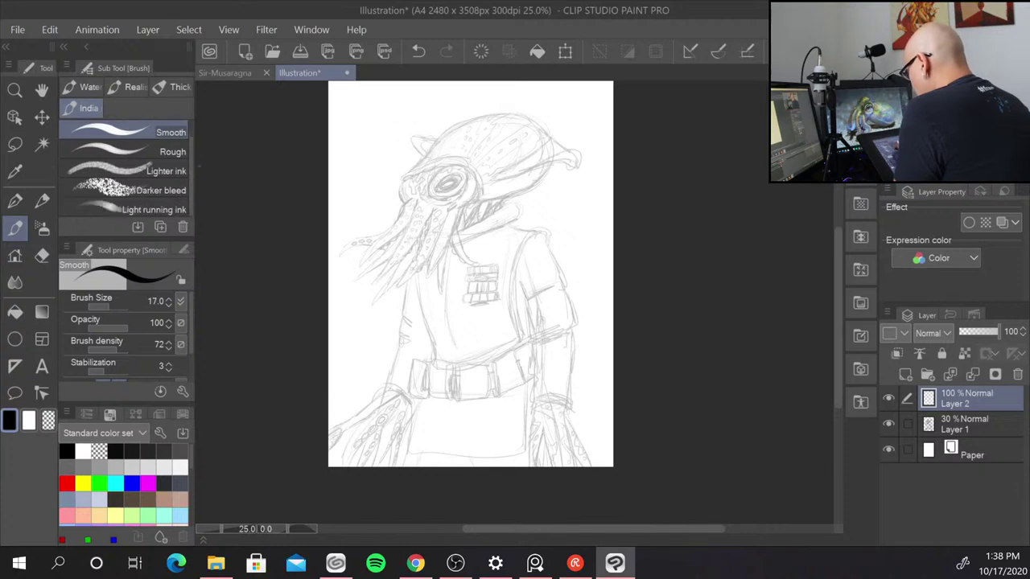
{"action": "left_click", "coordinate": [134, 86]}
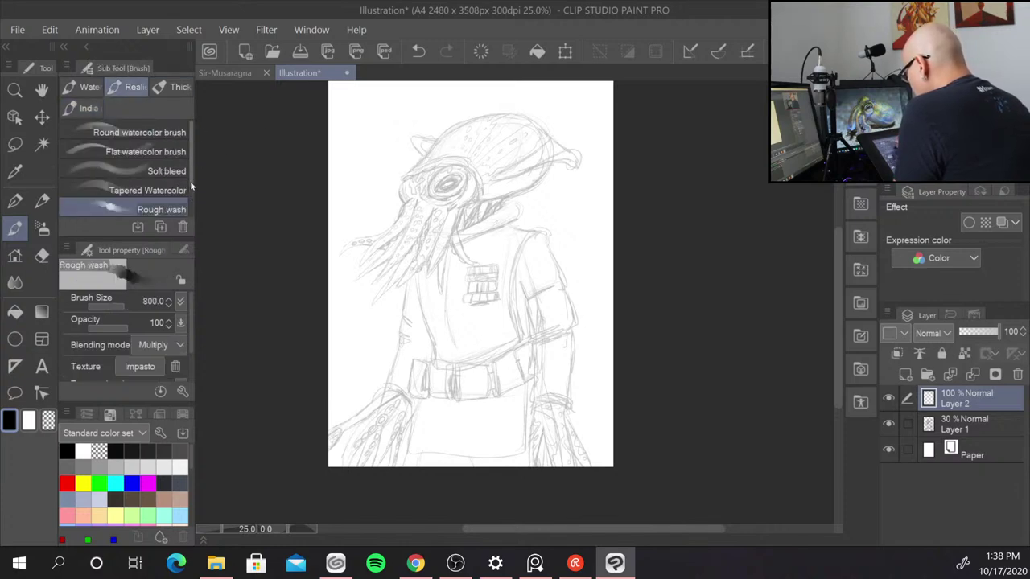
{"action": "left_click", "coordinate": [171, 86]}
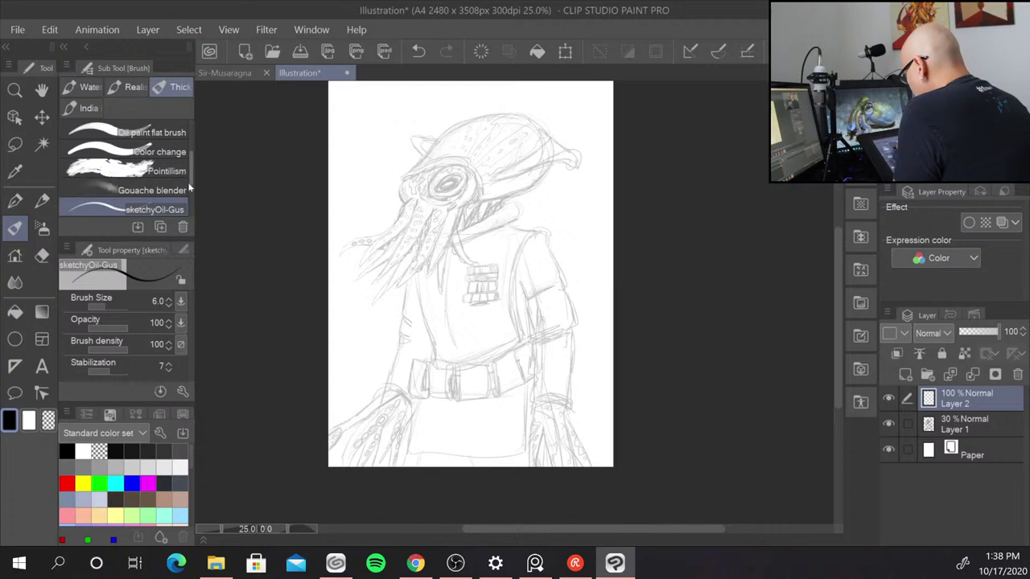
{"action": "scroll", "coordinate": [189, 188], "scroll_direction": "down", "scroll_amount": 3}
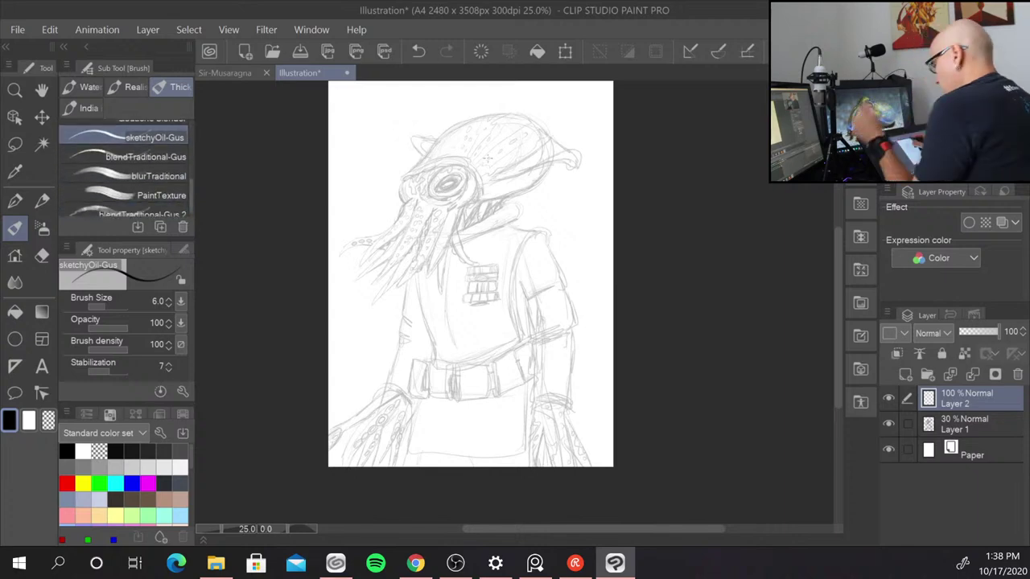
{"action": "scroll", "coordinate": [567, 215], "scroll_direction": "up", "scroll_amount": 2}
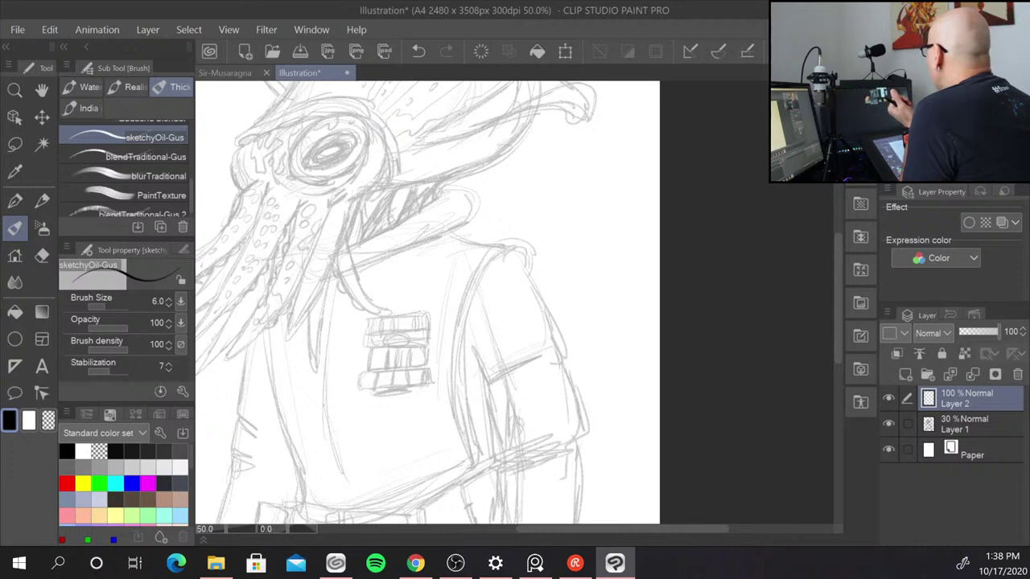
- Consult the reference image viewer, return to the canvas, and set the brush to brown with a size of 15
{"action": "key", "text": "alt+Tab"}
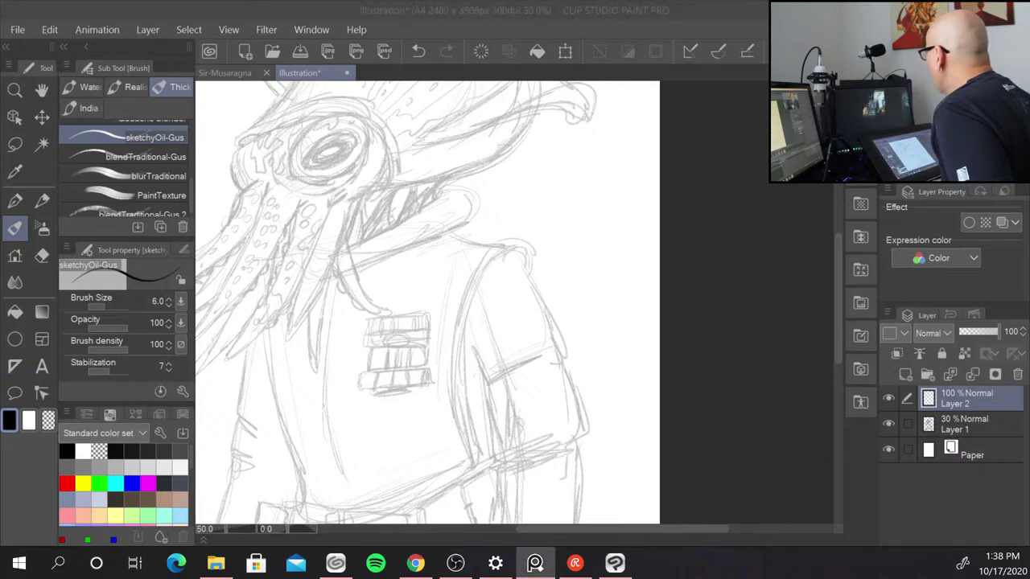
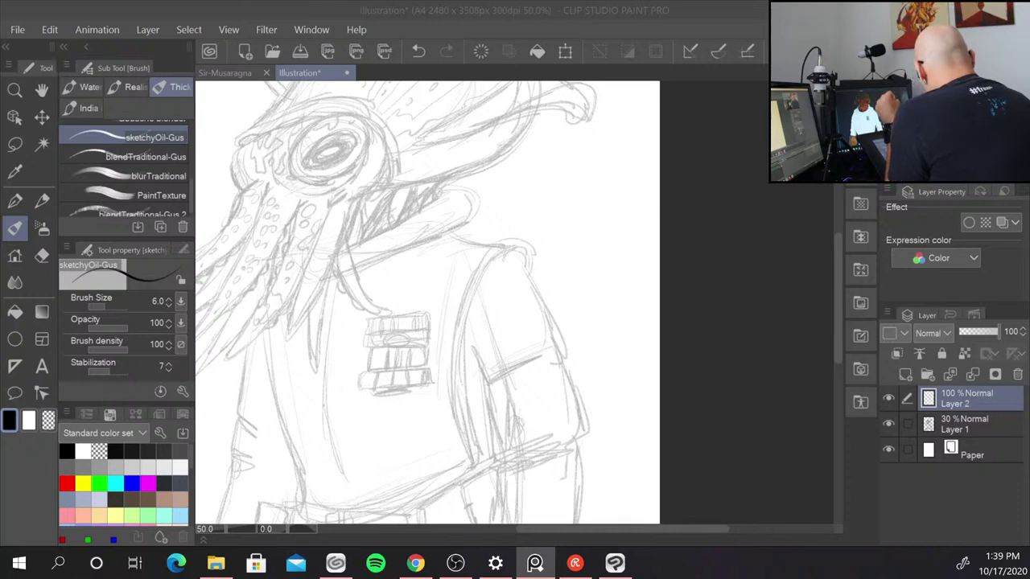
{"action": "key", "text": "alt+Tab"}
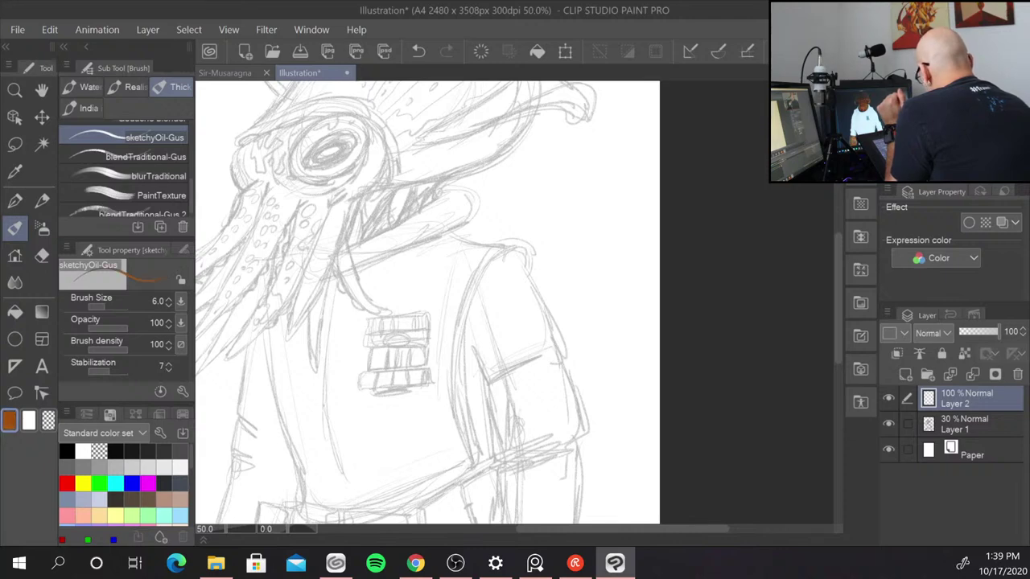
{"action": "right_click", "coordinate": [512, 218]}
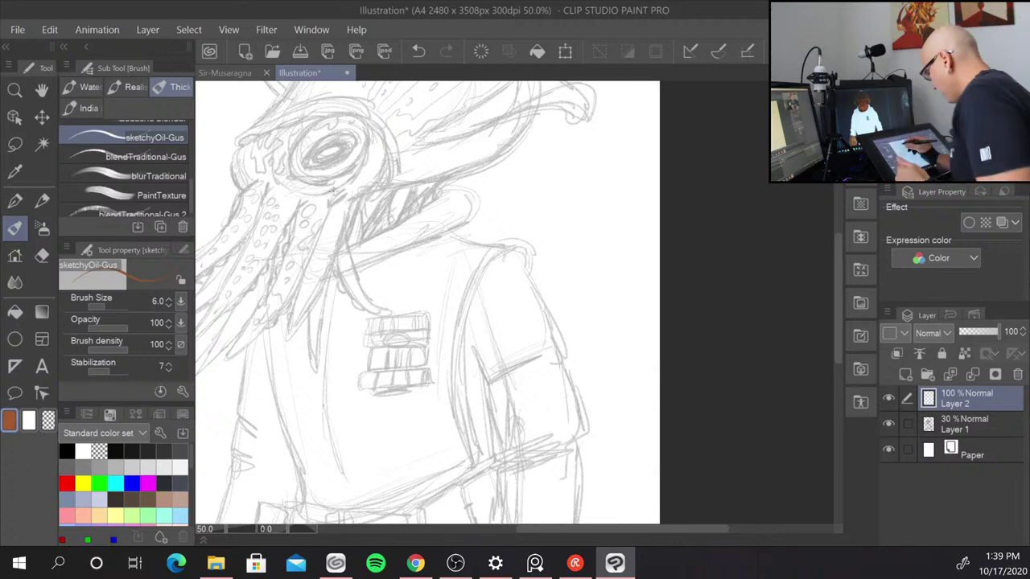
{"action": "scroll", "coordinate": [373, 182], "scroll_direction": "up", "scroll_amount": 2}
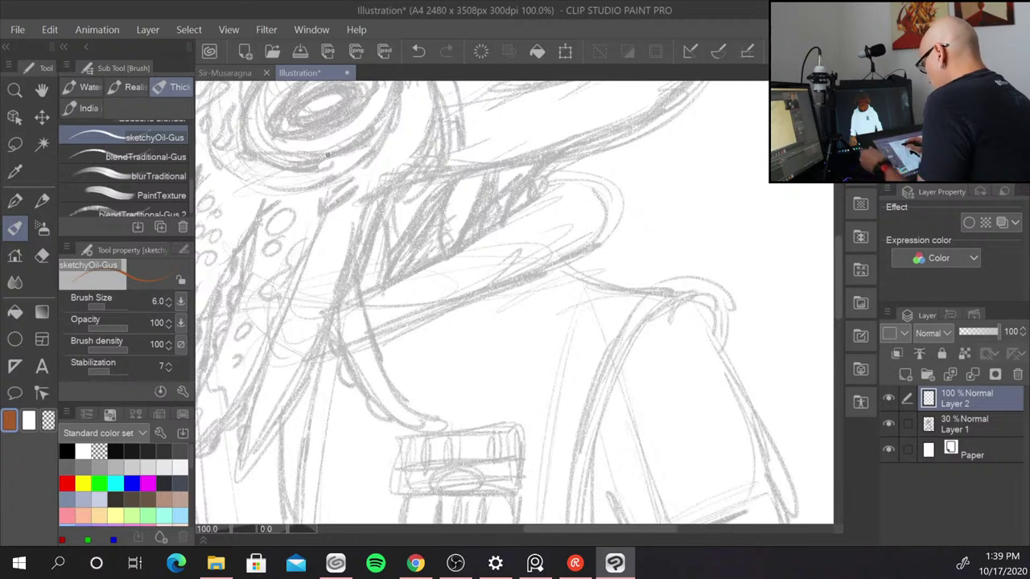
{"action": "key", "text": "bracketright"}
{"action": "key", "text": "bracketright"}
{"action": "key", "text": "bracketright"}
{"action": "key", "text": "bracketright"}
{"action": "key", "text": "bracketright"}
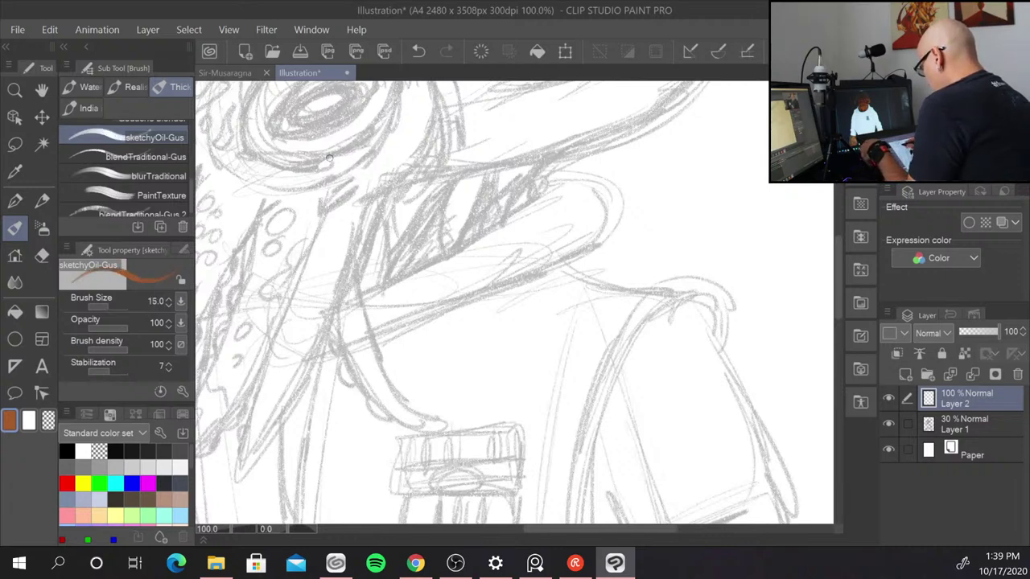
- Trace the eye in brown with an inner pupil oval and an outer ring, plus the brow line and the cheek curve behind it
{"action": "left_click_drag", "start_coordinate": [338, 185], "coordinate": [552, 315]}
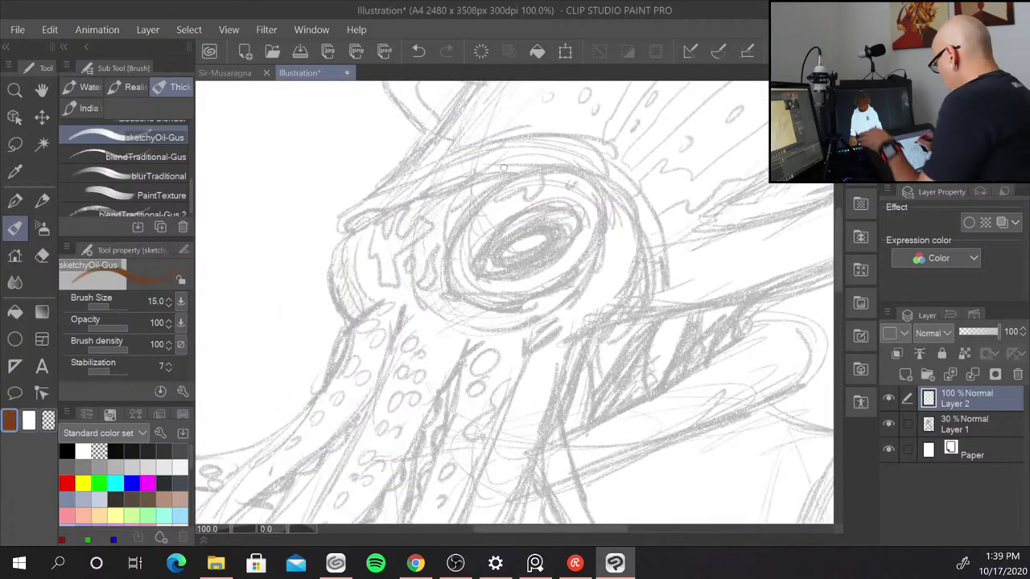
{"action": "mouse_move", "coordinate": [487, 256]}
{"action": "left_mouse_down"}
{"action": "mouse_move", "coordinate": [481, 264]}
{"action": "mouse_move", "coordinate": [536, 214]}
{"action": "mouse_move", "coordinate": [568, 211]}
{"action": "left_mouse_up"}
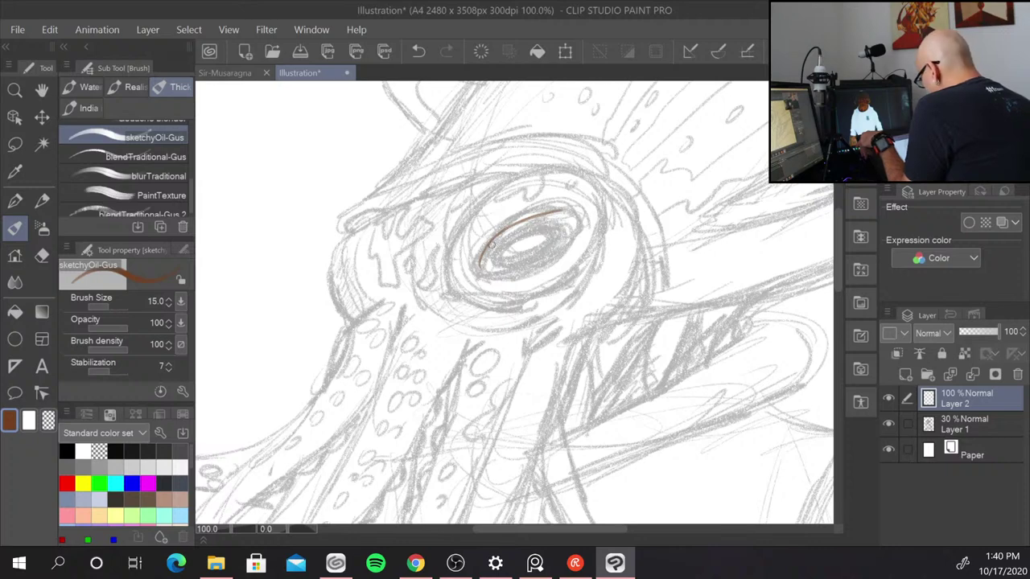
{"action": "mouse_move", "coordinate": [487, 243]}
{"action": "left_mouse_down"}
{"action": "mouse_move", "coordinate": [480, 265]}
{"action": "mouse_move", "coordinate": [489, 276]}
{"action": "mouse_move", "coordinate": [548, 262]}
{"action": "mouse_move", "coordinate": [568, 206]}
{"action": "mouse_move", "coordinate": [572, 219]}
{"action": "left_mouse_up"}
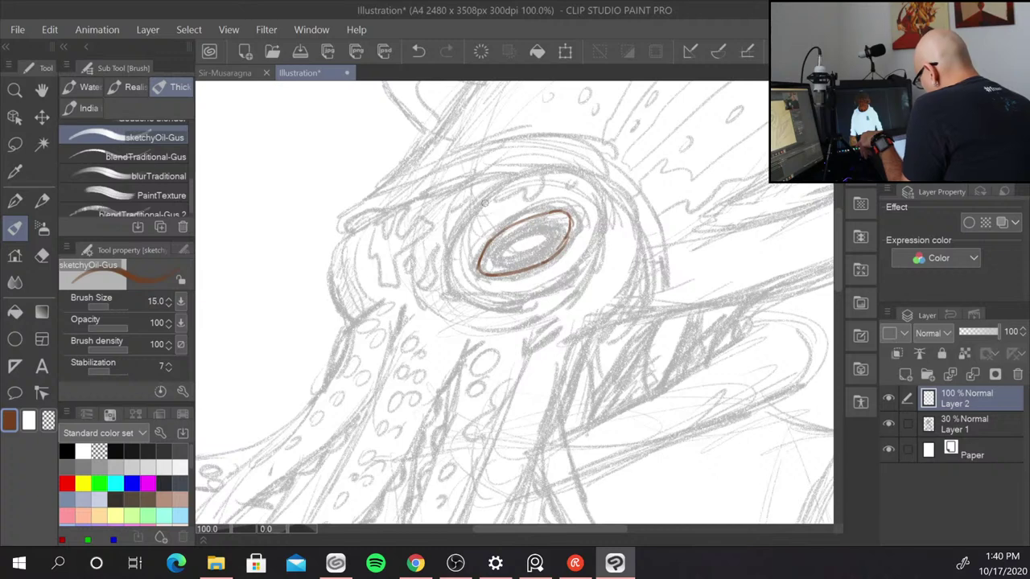
{"action": "mouse_move", "coordinate": [484, 203]}
{"action": "left_mouse_down"}
{"action": "mouse_move", "coordinate": [450, 256]}
{"action": "mouse_move", "coordinate": [524, 304]}
{"action": "mouse_move", "coordinate": [586, 264]}
{"action": "mouse_move", "coordinate": [602, 211]}
{"action": "mouse_move", "coordinate": [576, 174]}
{"action": "mouse_move", "coordinate": [604, 216]}
{"action": "left_mouse_up"}
{"action": "mouse_move", "coordinate": [375, 220]}
{"action": "left_mouse_down"}
{"action": "mouse_move", "coordinate": [520, 166]}
{"action": "mouse_move", "coordinate": [659, 183]}
{"action": "mouse_move", "coordinate": [606, 186]}
{"action": "mouse_move", "coordinate": [672, 269]}
{"action": "left_mouse_up"}
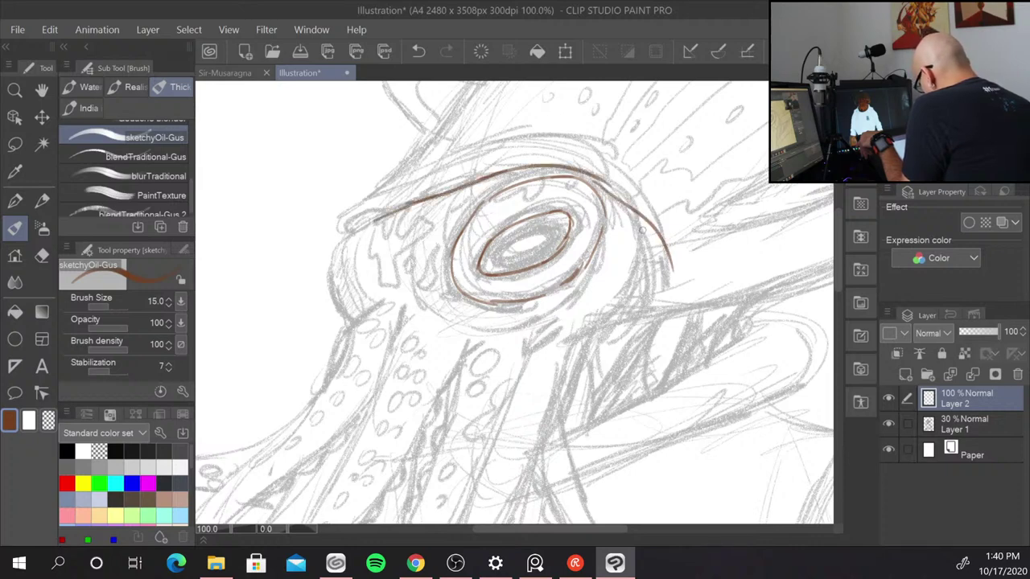
{"action": "mouse_move", "coordinate": [641, 217]}
{"action": "left_mouse_down"}
{"action": "mouse_move", "coordinate": [646, 299]}
{"action": "mouse_move", "coordinate": [623, 349]}
{"action": "left_mouse_up"}
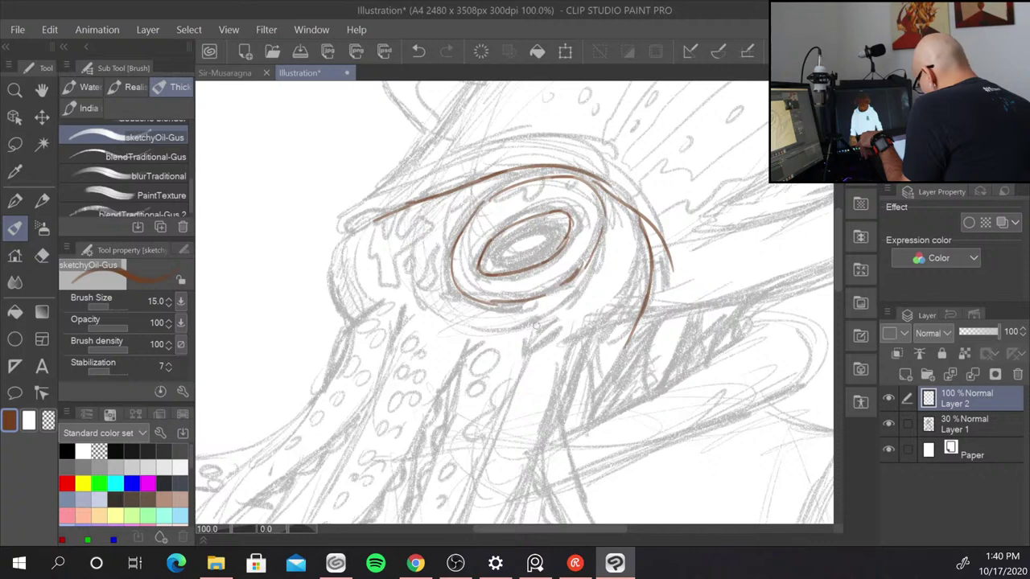
- Line the forked creases below the eye where the beard tentacles begin and continue their dividing edges downward
{"action": "left_click_drag", "start_coordinate": [533, 330], "coordinate": [524, 364]}
{"action": "left_click_drag", "start_coordinate": [464, 340], "coordinate": [430, 464]}
{"action": "left_click_drag", "start_coordinate": [465, 366], "coordinate": [407, 454]}
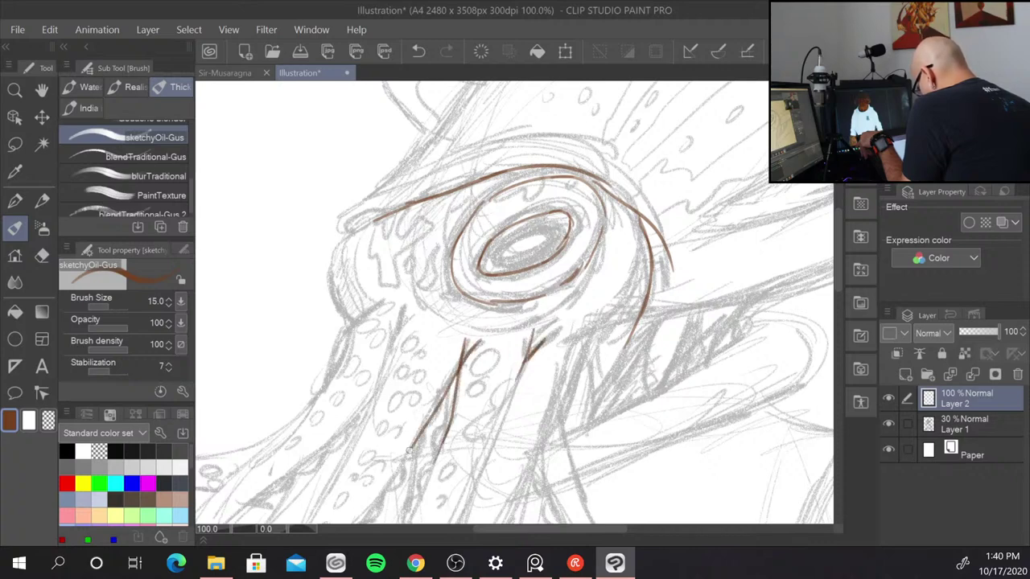
{"action": "left_click_drag", "start_coordinate": [427, 417], "coordinate": [401, 461]}
{"action": "left_click_drag", "start_coordinate": [404, 314], "coordinate": [394, 343]}
{"action": "mouse_move", "coordinate": [395, 315]}
{"action": "left_mouse_down"}
{"action": "mouse_move", "coordinate": [358, 444]}
{"action": "mouse_move", "coordinate": [322, 507]}
{"action": "left_mouse_up"}
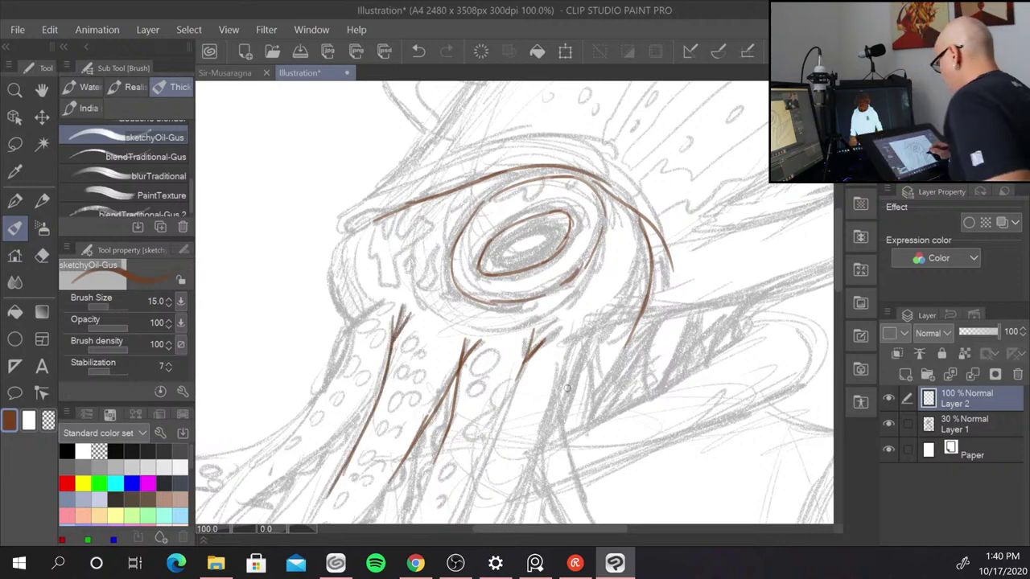
- Line the snout's rounded front contour from the brow down to the first tentacle and touch up the eye
{"action": "left_click_drag", "start_coordinate": [630, 409], "coordinate": [741, 348]}
{"action": "mouse_move", "coordinate": [461, 171]}
{"action": "left_mouse_down"}
{"action": "mouse_move", "coordinate": [442, 225]}
{"action": "mouse_move", "coordinate": [455, 259]}
{"action": "left_mouse_up"}
{"action": "mouse_move", "coordinate": [439, 194]}
{"action": "left_mouse_down"}
{"action": "mouse_move", "coordinate": [437, 244]}
{"action": "mouse_move", "coordinate": [457, 259]}
{"action": "left_mouse_up"}
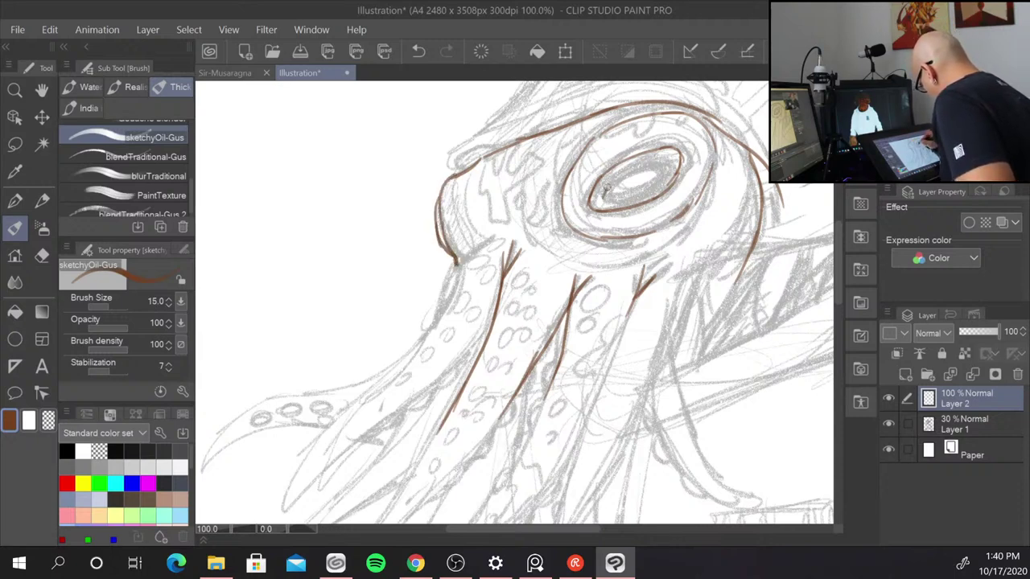
{"action": "mouse_move", "coordinate": [605, 187]}
{"action": "left_mouse_down"}
{"action": "mouse_move", "coordinate": [667, 165]}
{"action": "mouse_move", "coordinate": [657, 184]}
{"action": "mouse_move", "coordinate": [620, 197]}
{"action": "mouse_move", "coordinate": [672, 165]}
{"action": "mouse_move", "coordinate": [658, 187]}
{"action": "left_mouse_up"}
- Outline both edges of the long middle beard tentacle down to its pointed tip
{"action": "mouse_move", "coordinate": [667, 399]}
{"action": "left_mouse_down"}
{"action": "mouse_move", "coordinate": [712, 266]}
{"action": "mouse_move", "coordinate": [696, 226]}
{"action": "left_mouse_up"}
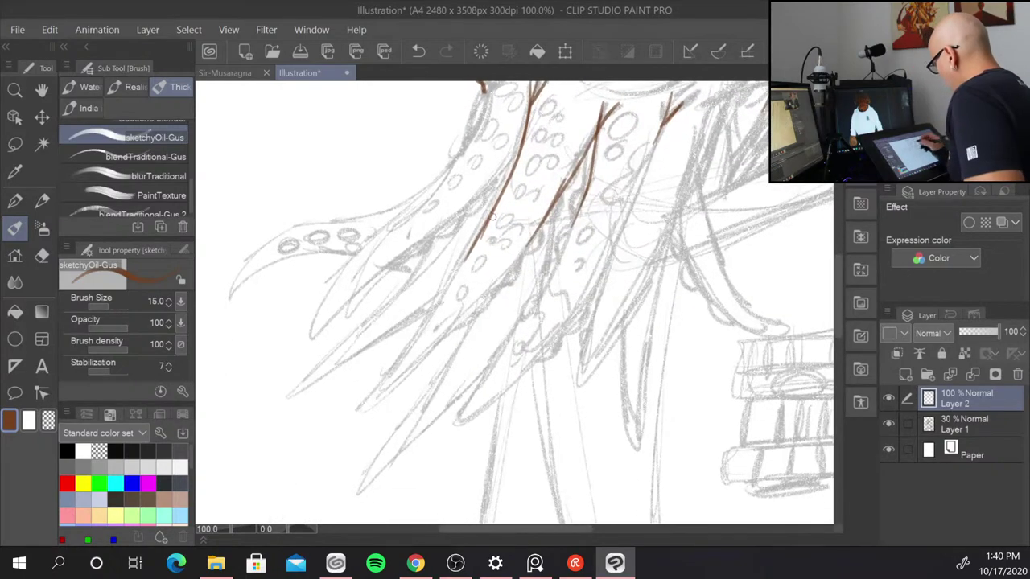
{"action": "left_click_drag", "start_coordinate": [473, 246], "coordinate": [361, 406]}
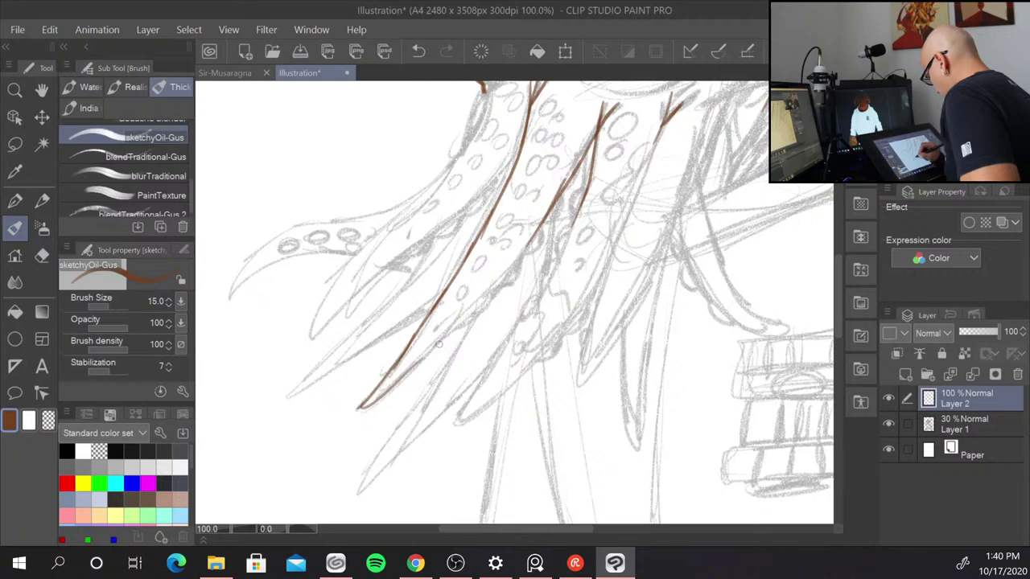
{"action": "left_click_drag", "start_coordinate": [406, 375], "coordinate": [497, 288]}
{"action": "left_click_drag", "start_coordinate": [550, 211], "coordinate": [479, 306]}
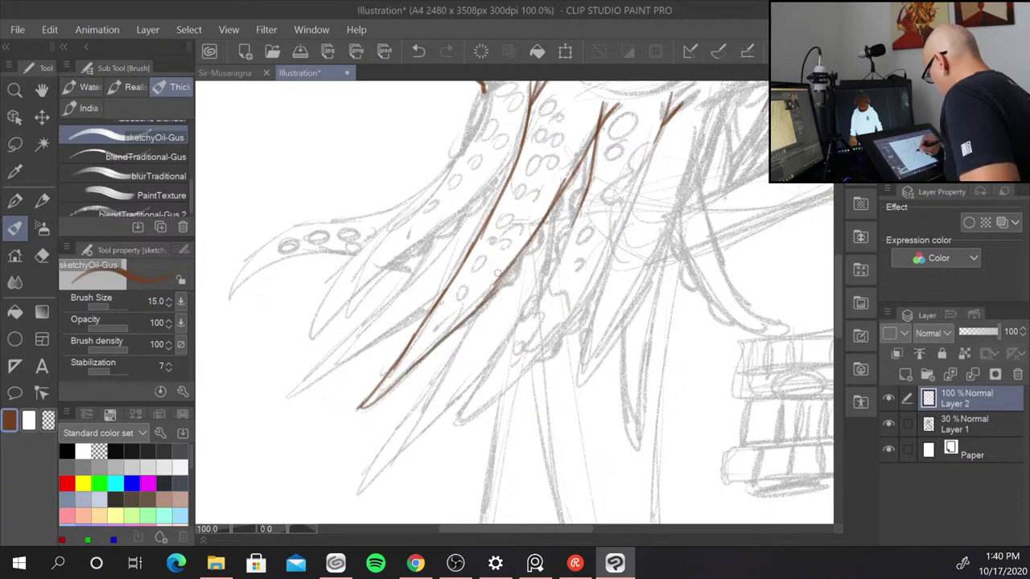
- Add sucker bumps under the long middle tentacle, and outline the tentacle in front of it with bumps along its lower edge
{"action": "left_click_drag", "start_coordinate": [520, 258], "coordinate": [496, 287]}
{"action": "left_click_drag", "start_coordinate": [563, 275], "coordinate": [593, 340]}
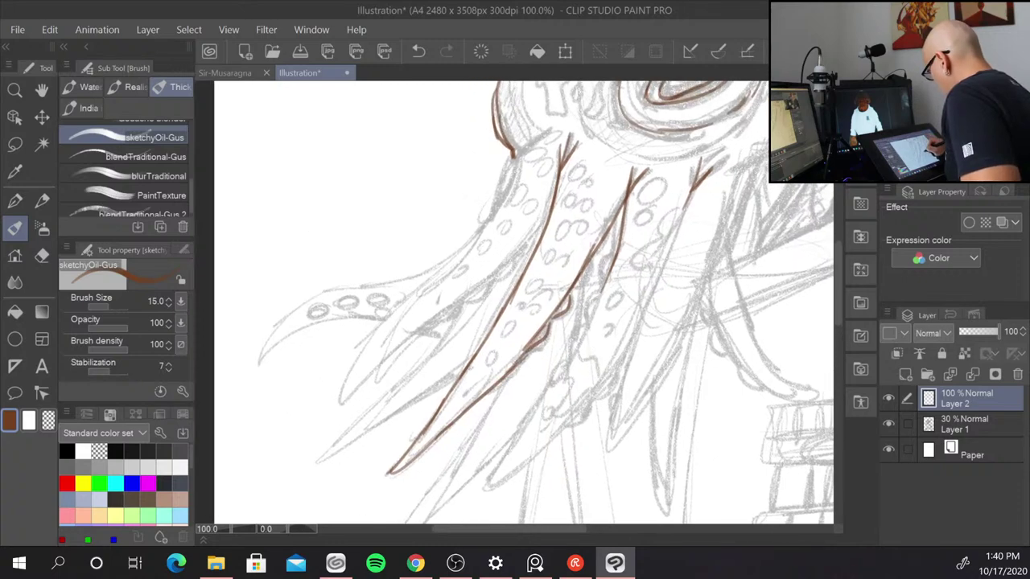
{"action": "left_click_drag", "start_coordinate": [537, 235], "coordinate": [352, 394]}
{"action": "mouse_move", "coordinate": [517, 173]}
{"action": "left_mouse_down"}
{"action": "mouse_move", "coordinate": [349, 376]}
{"action": "mouse_move", "coordinate": [361, 351]}
{"action": "mouse_move", "coordinate": [346, 399]}
{"action": "left_mouse_up"}
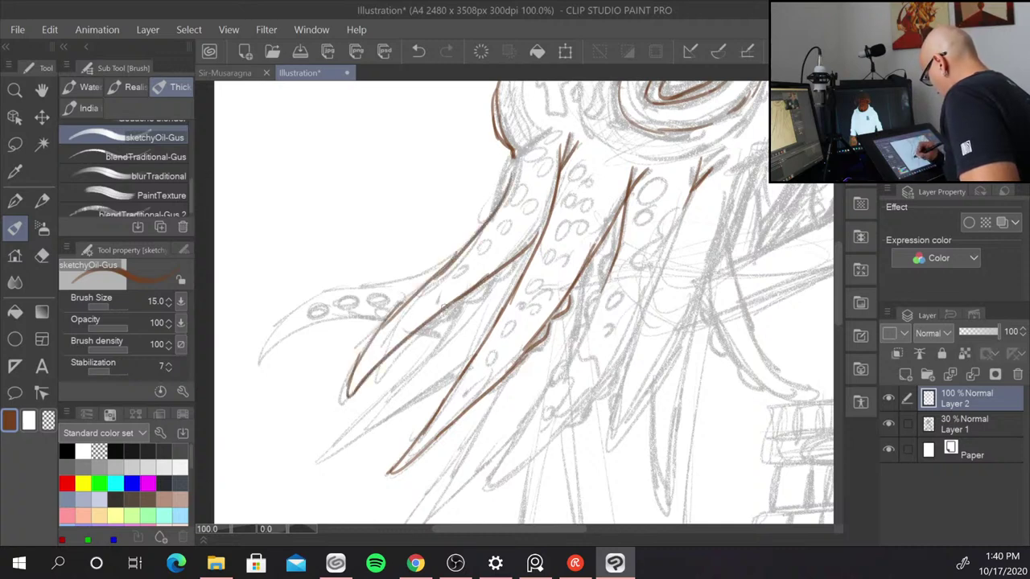
{"action": "left_click_drag", "start_coordinate": [422, 328], "coordinate": [539, 241]}
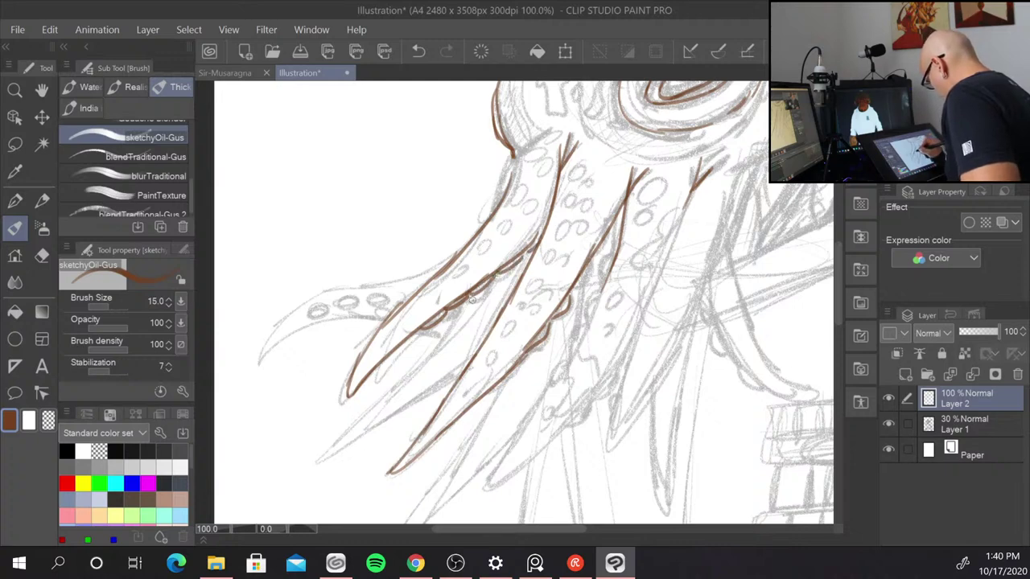
- Line the thin tentacle between those two and the curled outermost one, giving both ringed suckers
{"action": "left_click_drag", "start_coordinate": [431, 395], "coordinate": [468, 358]}
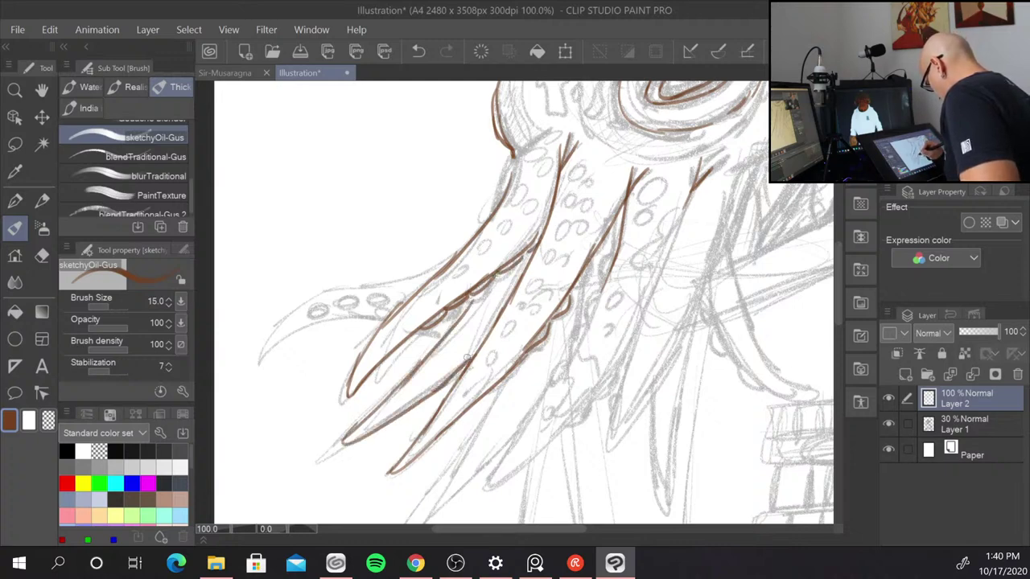
{"action": "left_click_drag", "start_coordinate": [524, 266], "coordinate": [444, 369]}
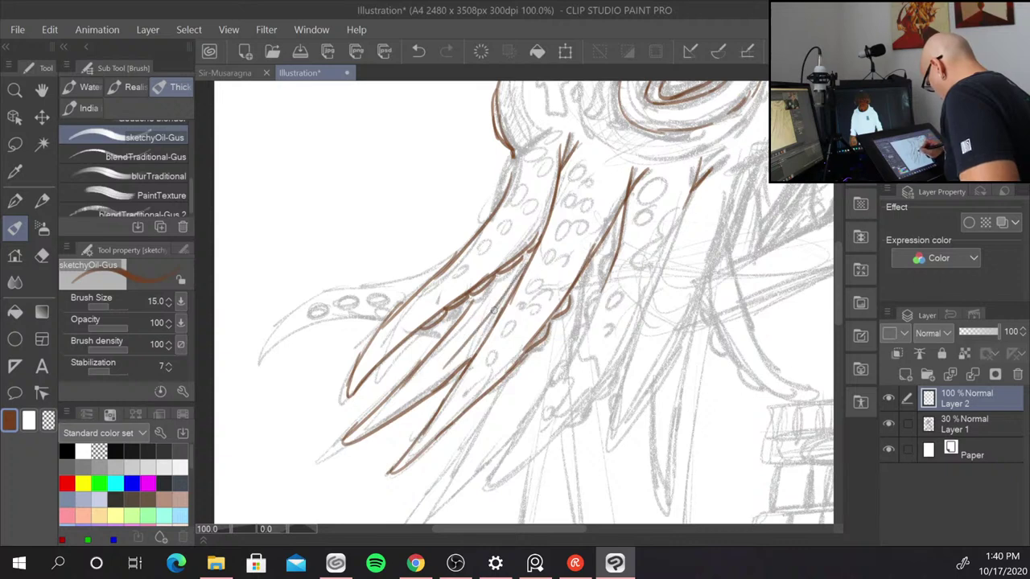
{"action": "mouse_move", "coordinate": [496, 308]}
{"action": "left_mouse_down"}
{"action": "mouse_move", "coordinate": [490, 325]}
{"action": "mouse_move", "coordinate": [503, 312]}
{"action": "mouse_move", "coordinate": [470, 354]}
{"action": "mouse_move", "coordinate": [421, 395]}
{"action": "mouse_move", "coordinate": [461, 369]}
{"action": "mouse_move", "coordinate": [448, 376]}
{"action": "left_mouse_up"}
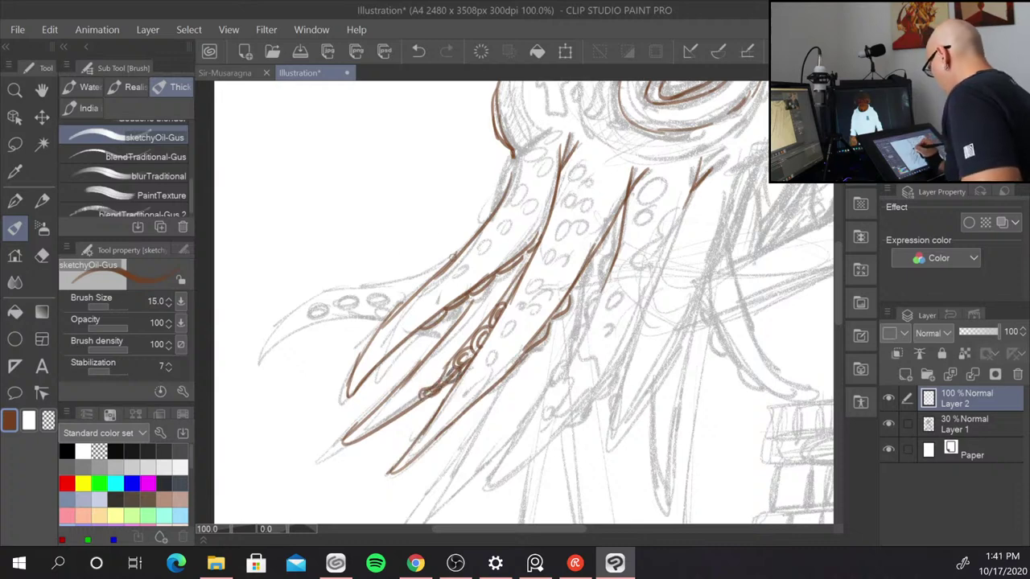
{"action": "mouse_move", "coordinate": [453, 256]}
{"action": "left_mouse_down"}
{"action": "mouse_move", "coordinate": [357, 271]}
{"action": "mouse_move", "coordinate": [383, 274]}
{"action": "mouse_move", "coordinate": [318, 293]}
{"action": "mouse_move", "coordinate": [348, 281]}
{"action": "mouse_move", "coordinate": [268, 347]}
{"action": "mouse_move", "coordinate": [262, 369]}
{"action": "mouse_move", "coordinate": [306, 327]}
{"action": "mouse_move", "coordinate": [378, 320]}
{"action": "left_mouse_up"}
{"action": "mouse_move", "coordinate": [329, 298]}
{"action": "left_mouse_down"}
{"action": "mouse_move", "coordinate": [320, 309]}
{"action": "mouse_move", "coordinate": [404, 293]}
{"action": "mouse_move", "coordinate": [398, 305]}
{"action": "left_mouse_up"}
- Line the crease and bulge where the front tentacle meets the snout, plus the curved folds beneath the eye
{"action": "mouse_move", "coordinate": [654, 208]}
{"action": "left_mouse_down"}
{"action": "mouse_move", "coordinate": [510, 358]}
{"action": "mouse_move", "coordinate": [443, 399]}
{"action": "left_mouse_up"}
{"action": "left_click_drag", "start_coordinate": [303, 341], "coordinate": [281, 397]}
{"action": "left_click_drag", "start_coordinate": [299, 361], "coordinate": [263, 429]}
{"action": "left_click_drag", "start_coordinate": [303, 341], "coordinate": [338, 324]}
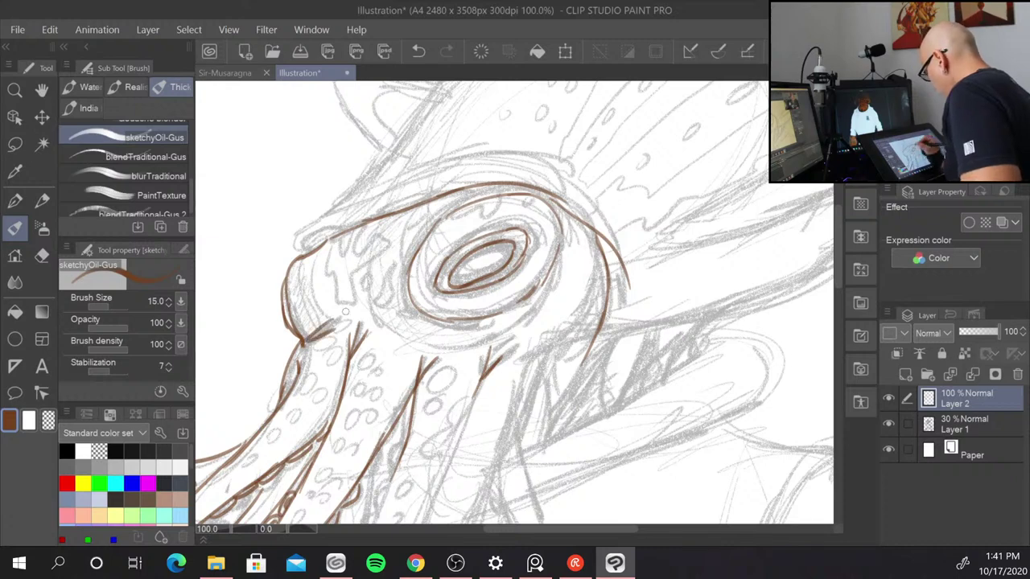
{"action": "mouse_move", "coordinate": [444, 346]}
{"action": "left_mouse_down"}
{"action": "mouse_move", "coordinate": [573, 277]}
{"action": "mouse_move", "coordinate": [510, 339]}
{"action": "left_mouse_up"}
{"action": "mouse_move", "coordinate": [372, 320]}
{"action": "left_mouse_down"}
{"action": "mouse_move", "coordinate": [428, 325]}
{"action": "mouse_move", "coordinate": [395, 322]}
{"action": "mouse_move", "coordinate": [431, 338]}
{"action": "left_mouse_up"}
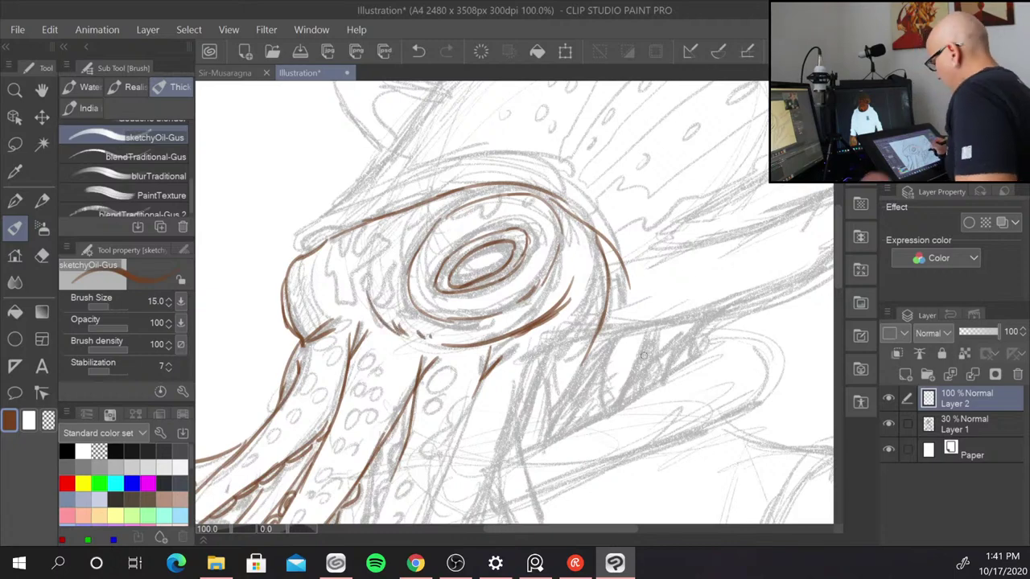
- Outline the next beard tentacle behind the middle one down to its tip, with sucker bumps along its front edge
{"action": "scroll", "coordinate": [650, 351], "scroll_direction": "down", "scroll_amount": 3}
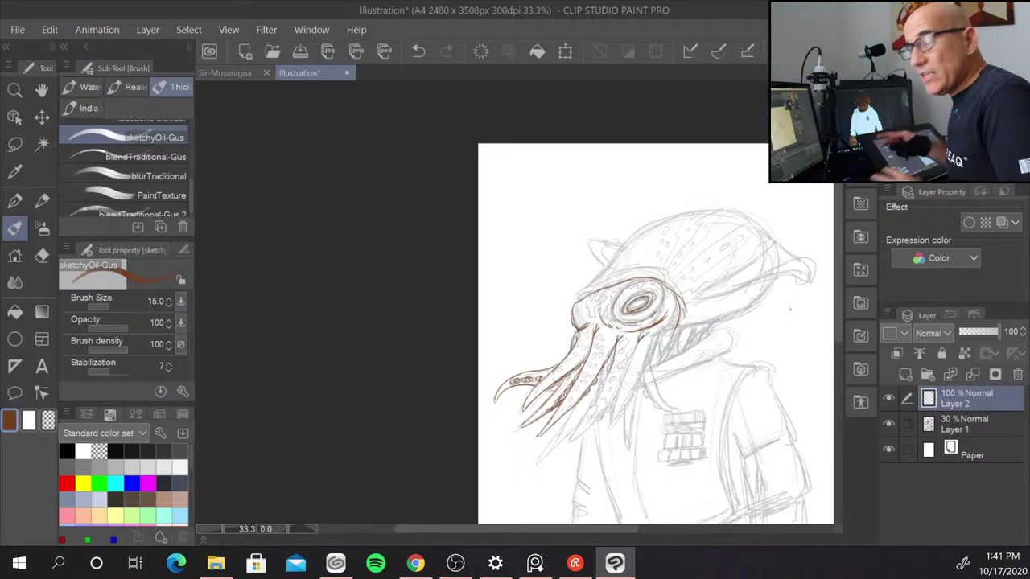
{"action": "scroll", "coordinate": [724, 369], "scroll_direction": "up", "scroll_amount": 1}
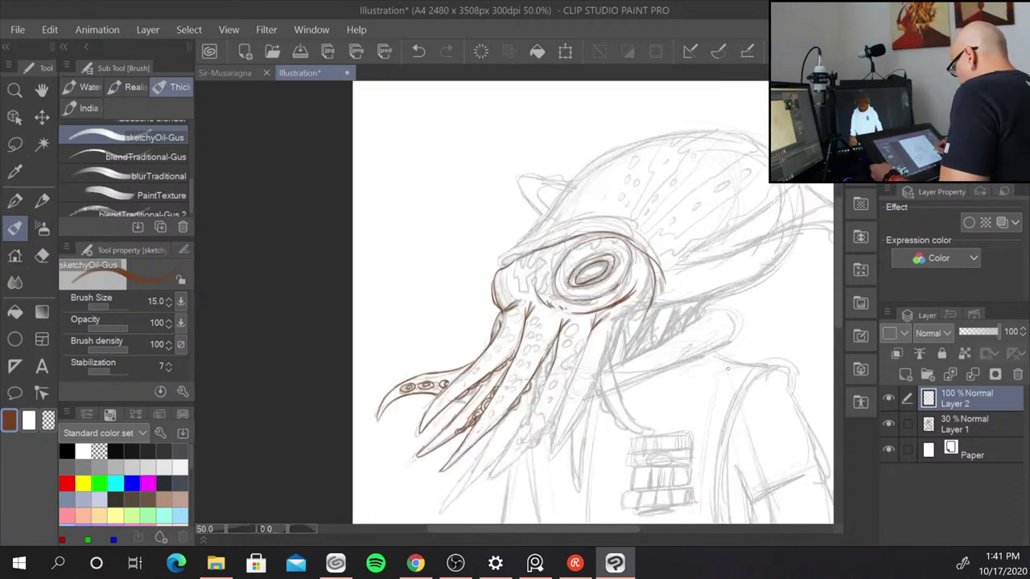
{"action": "scroll", "coordinate": [728, 368], "scroll_direction": "up", "scroll_amount": 1}
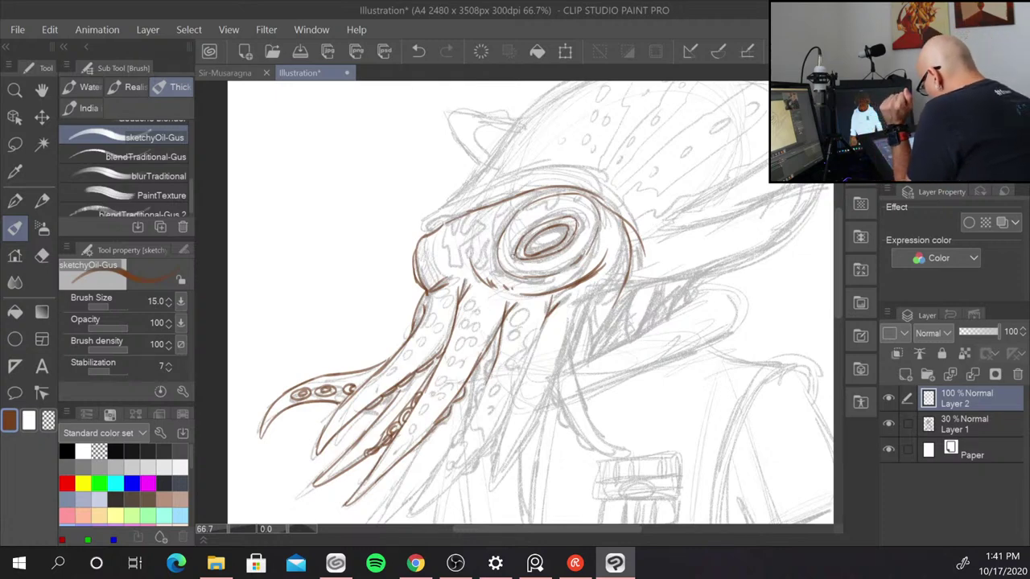
{"action": "mouse_move", "coordinate": [492, 367]}
{"action": "left_mouse_down"}
{"action": "mouse_move", "coordinate": [478, 410]}
{"action": "mouse_move", "coordinate": [424, 483]}
{"action": "mouse_move", "coordinate": [449, 481]}
{"action": "mouse_move", "coordinate": [497, 439]}
{"action": "left_mouse_up"}
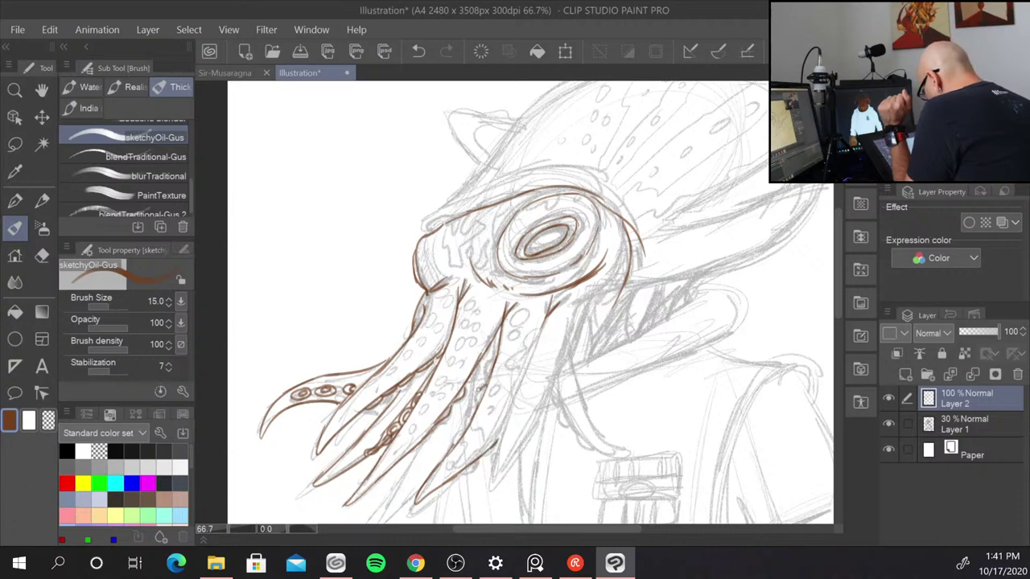
{"action": "left_click_drag", "start_coordinate": [484, 379], "coordinate": [474, 405]}
{"action": "left_click_drag", "start_coordinate": [494, 362], "coordinate": [485, 380]}
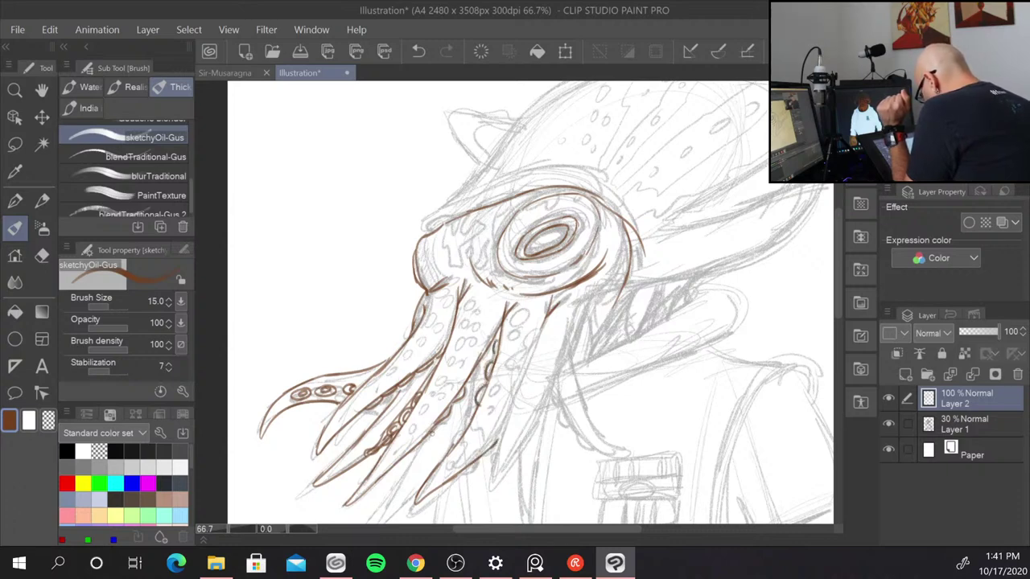
- Line the narrow tentacle tip showing behind the middle tentacle and fill the gap above it with ringed suckers
{"action": "mouse_move", "coordinate": [430, 432]}
{"action": "left_mouse_down"}
{"action": "mouse_move", "coordinate": [388, 498]}
{"action": "mouse_move", "coordinate": [418, 486]}
{"action": "left_mouse_up"}
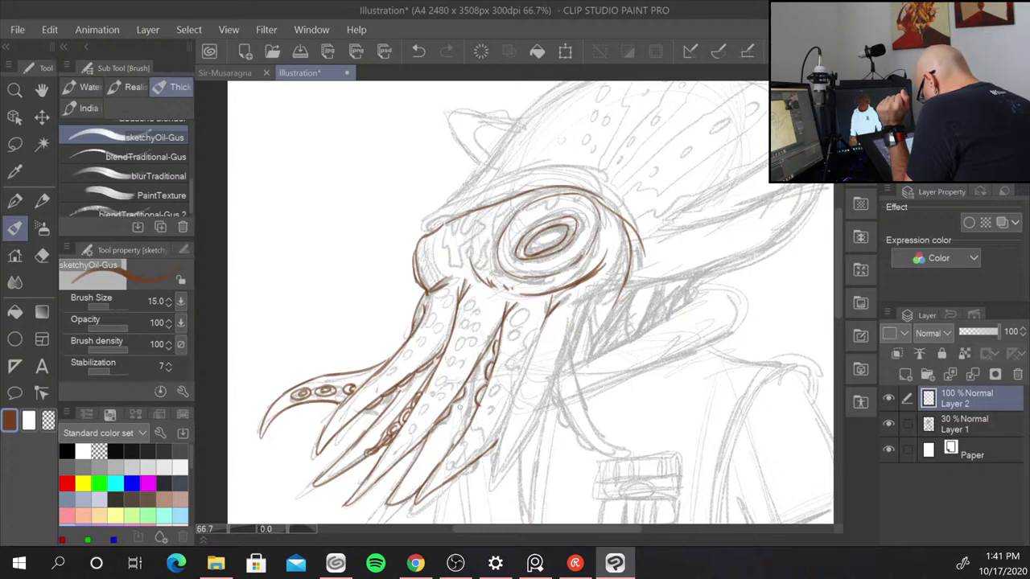
{"action": "mouse_move", "coordinate": [467, 406]}
{"action": "left_mouse_down"}
{"action": "mouse_move", "coordinate": [449, 432]}
{"action": "mouse_move", "coordinate": [460, 441]}
{"action": "left_mouse_up"}
{"action": "left_click_drag", "start_coordinate": [484, 374], "coordinate": [474, 387]}
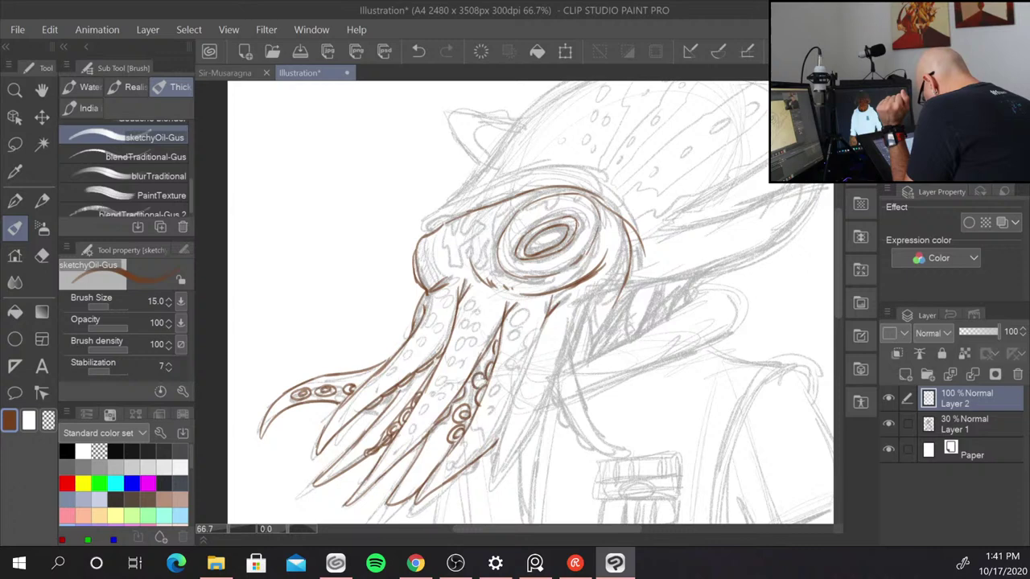
- Outline both edges of the broad tentacle below the rear of the eye and add sucker bumps near its tip
{"action": "mouse_move", "coordinate": [547, 319]}
{"action": "left_mouse_down"}
{"action": "mouse_move", "coordinate": [486, 451]}
{"action": "mouse_move", "coordinate": [493, 490]}
{"action": "left_mouse_up"}
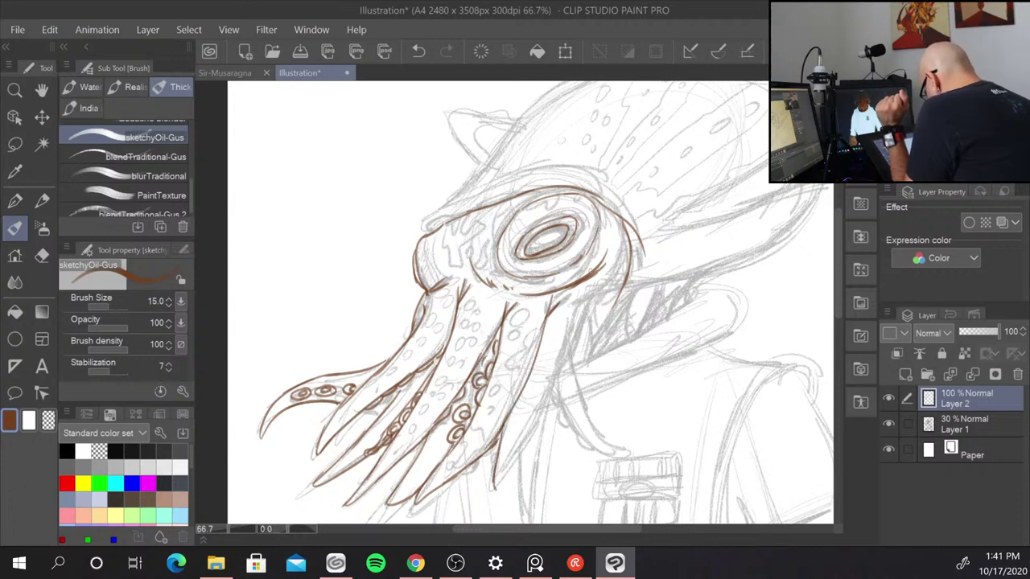
{"action": "left_click_drag", "start_coordinate": [575, 314], "coordinate": [497, 489]}
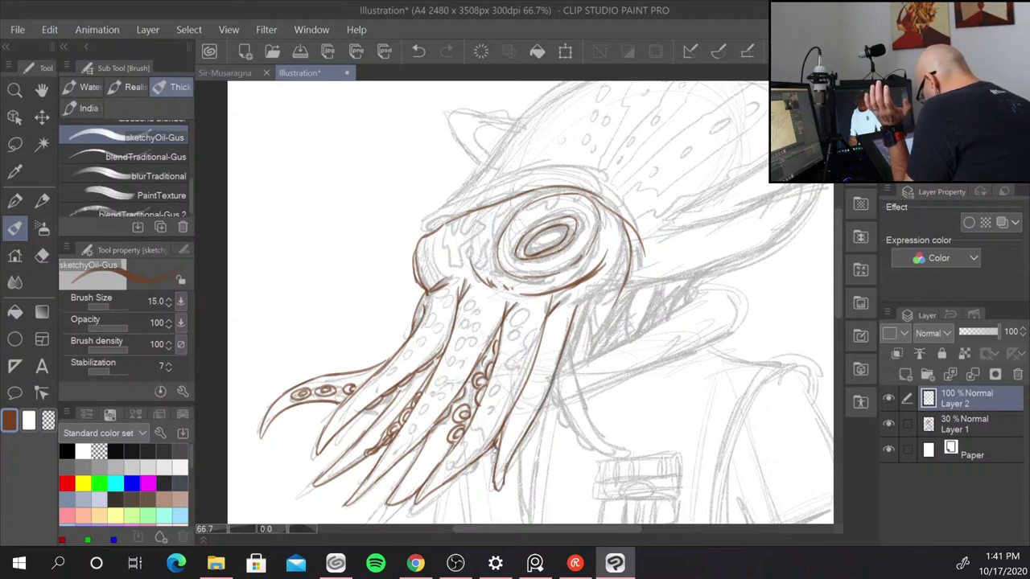
{"action": "left_click_drag", "start_coordinate": [497, 445], "coordinate": [486, 464]}
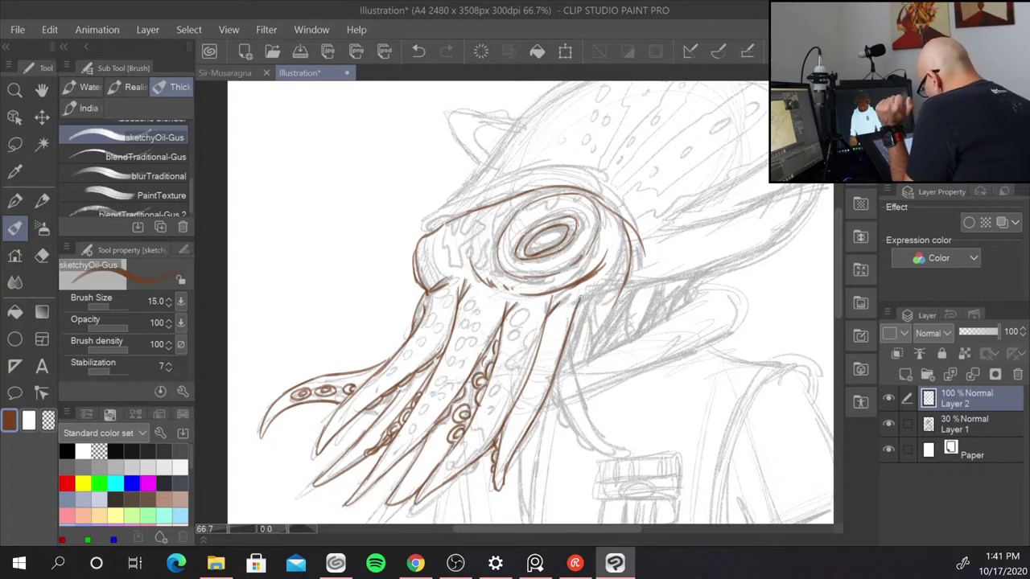
- Outline the rearmost tentacle curving back over the chest and add a row of suckers along its lower edge
{"action": "mouse_move", "coordinate": [585, 295]}
{"action": "left_mouse_down"}
{"action": "mouse_move", "coordinate": [573, 313]}
{"action": "mouse_move", "coordinate": [584, 310]}
{"action": "mouse_move", "coordinate": [582, 398]}
{"action": "mouse_move", "coordinate": [602, 444]}
{"action": "mouse_move", "coordinate": [624, 454]}
{"action": "left_mouse_up"}
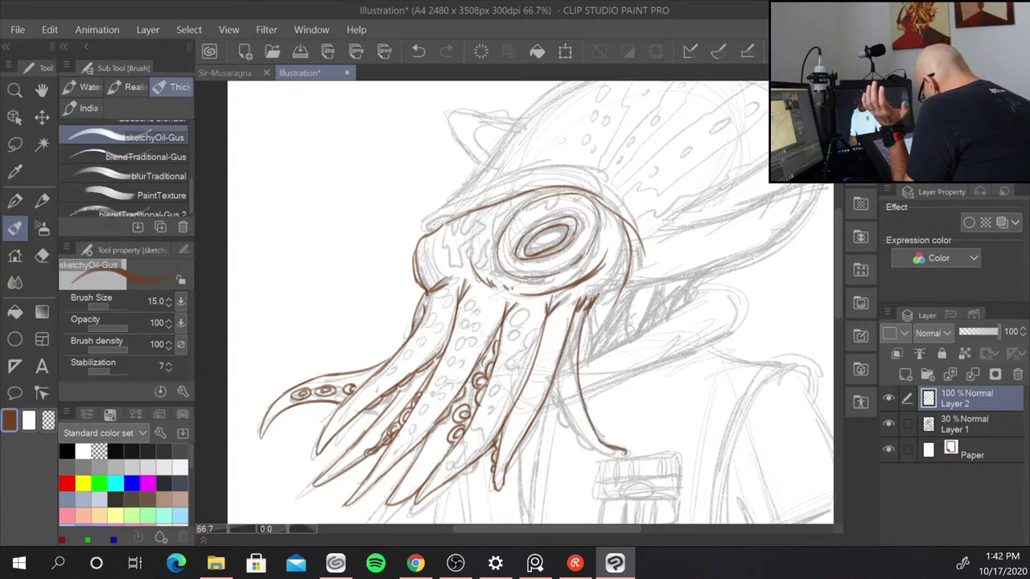
{"action": "mouse_move", "coordinate": [554, 387]}
{"action": "left_mouse_down"}
{"action": "mouse_move", "coordinate": [608, 455]}
{"action": "mouse_move", "coordinate": [615, 451]}
{"action": "mouse_move", "coordinate": [597, 439]}
{"action": "mouse_move", "coordinate": [620, 448]}
{"action": "mouse_move", "coordinate": [600, 451]}
{"action": "left_mouse_up"}
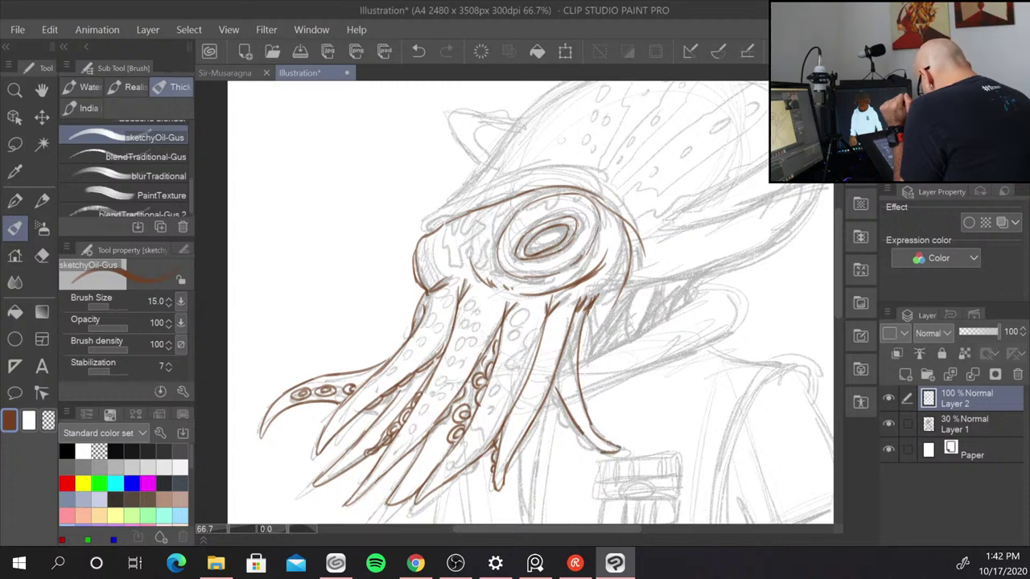
{"action": "left_click_drag", "start_coordinate": [562, 408], "coordinate": [586, 434]}
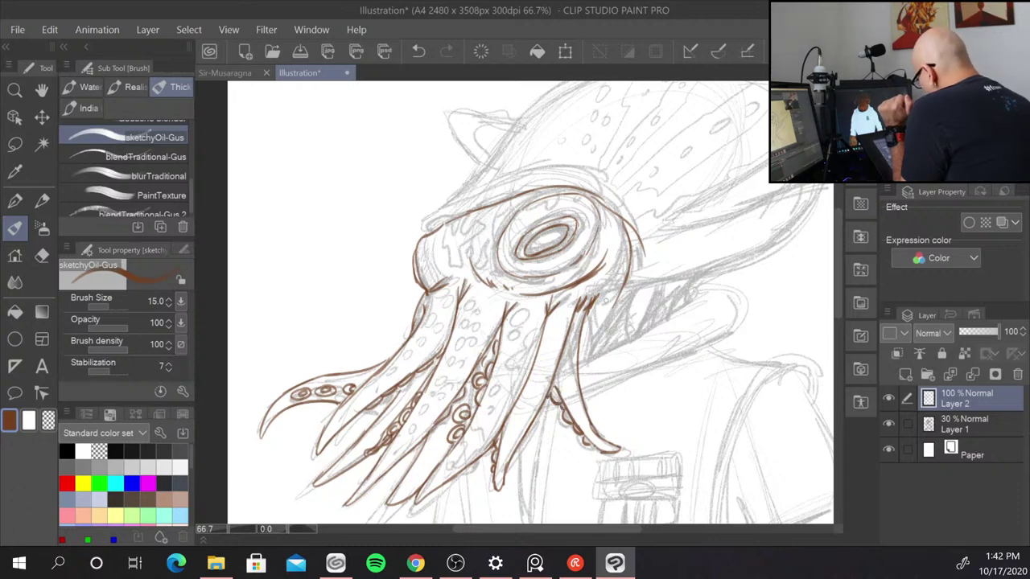
- Line the cheek folds behind the eye and the raised brow ridge, carrying its outer edge around the eye to the cheek
{"action": "left_click_drag", "start_coordinate": [616, 291], "coordinate": [584, 320]}
{"action": "left_click_drag", "start_coordinate": [626, 281], "coordinate": [609, 299]}
{"action": "mouse_move", "coordinate": [638, 241]}
{"action": "left_mouse_down"}
{"action": "mouse_move", "coordinate": [630, 291]}
{"action": "mouse_move", "coordinate": [602, 308]}
{"action": "left_mouse_up"}
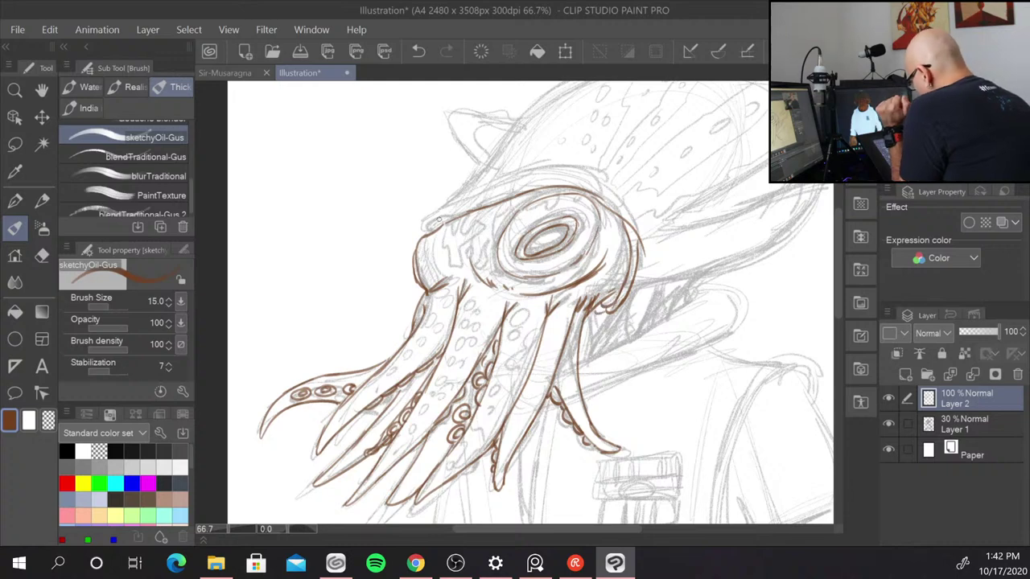
{"action": "mouse_move", "coordinate": [424, 232]}
{"action": "left_mouse_down"}
{"action": "mouse_move", "coordinate": [477, 207]}
{"action": "mouse_move", "coordinate": [421, 239]}
{"action": "mouse_move", "coordinate": [446, 207]}
{"action": "mouse_move", "coordinate": [552, 176]}
{"action": "mouse_move", "coordinate": [645, 211]}
{"action": "left_mouse_up"}
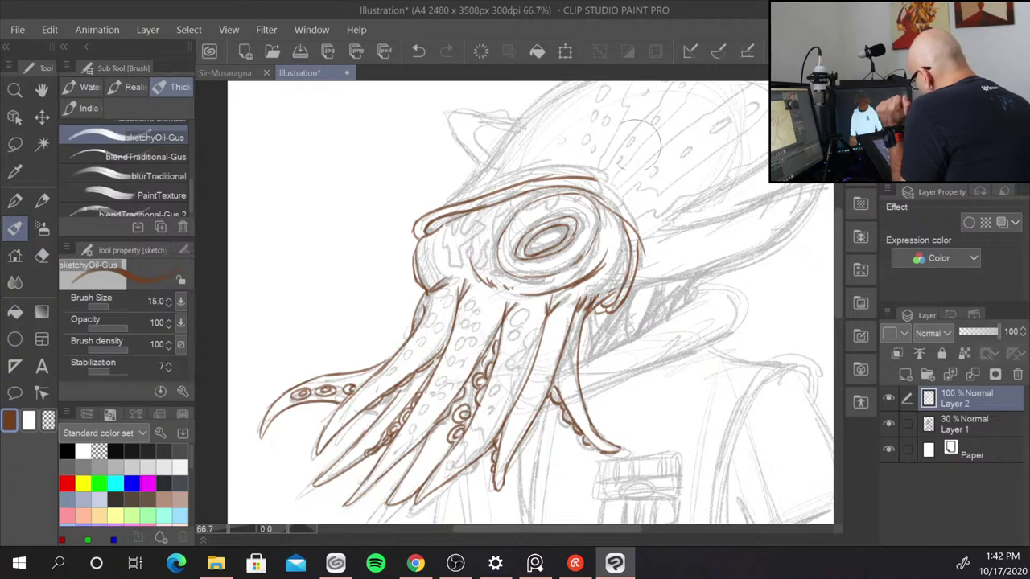
{"action": "left_click_drag", "start_coordinate": [596, 180], "coordinate": [645, 252]}
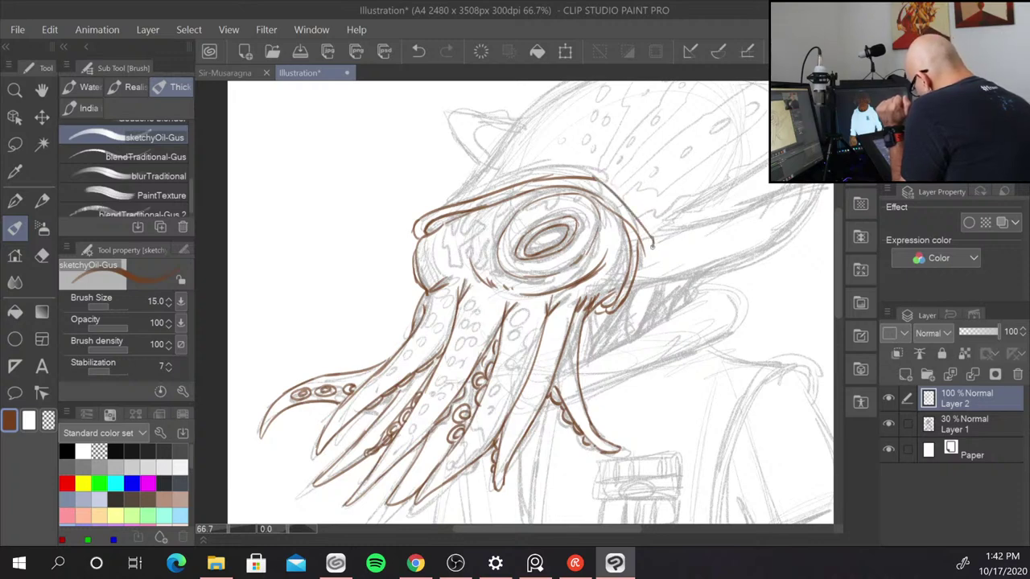
{"action": "left_click_drag", "start_coordinate": [648, 250], "coordinate": [618, 305]}
- Line the head's underside back from the cheek, the neck folds below it and the forehead edge above the brow
{"action": "left_click_drag", "start_coordinate": [639, 285], "coordinate": [751, 258]}
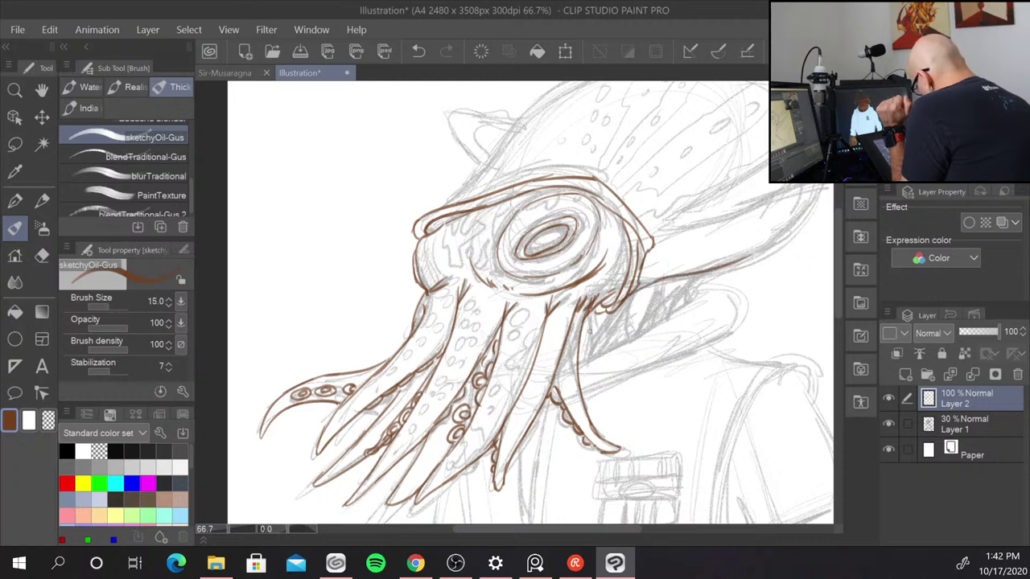
{"action": "left_click_drag", "start_coordinate": [592, 315], "coordinate": [579, 362]}
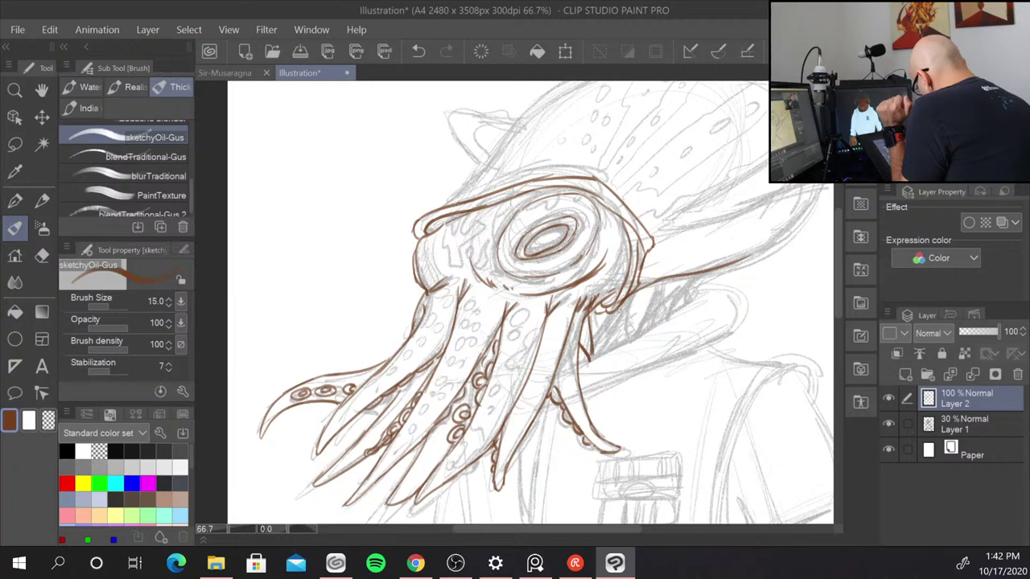
{"action": "left_click_drag", "start_coordinate": [616, 304], "coordinate": [594, 356]}
{"action": "mouse_move", "coordinate": [642, 333]}
{"action": "left_mouse_down"}
{"action": "mouse_move", "coordinate": [654, 284]}
{"action": "mouse_move", "coordinate": [659, 320]}
{"action": "mouse_move", "coordinate": [695, 275]}
{"action": "mouse_move", "coordinate": [696, 290]}
{"action": "mouse_move", "coordinate": [763, 250]}
{"action": "left_mouse_up"}
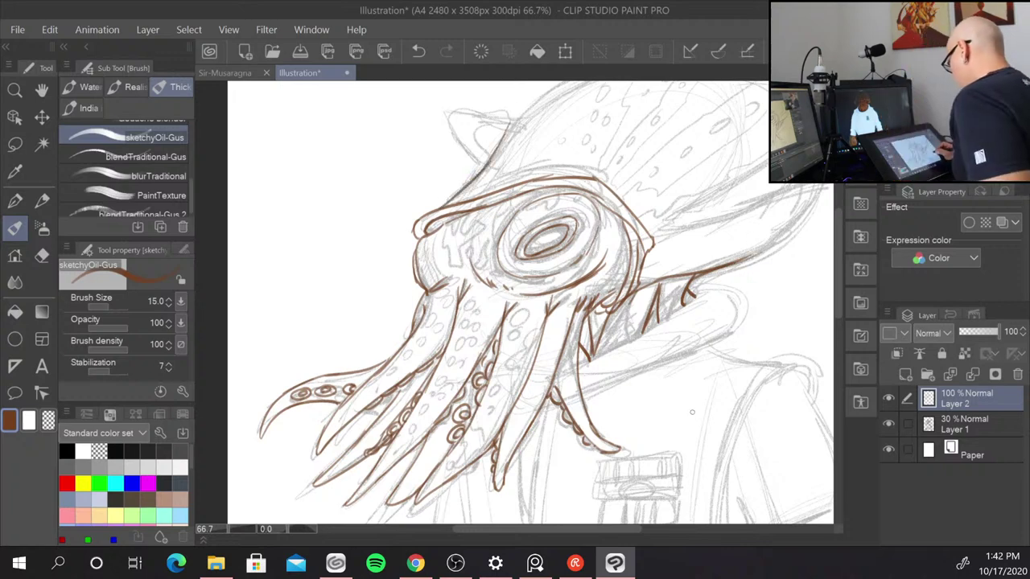
- Add the small tentacle tips protruding below the beard and a sucker bump between the front tentacles
{"action": "left_click_drag", "start_coordinate": [711, 375], "coordinate": [758, 211]}
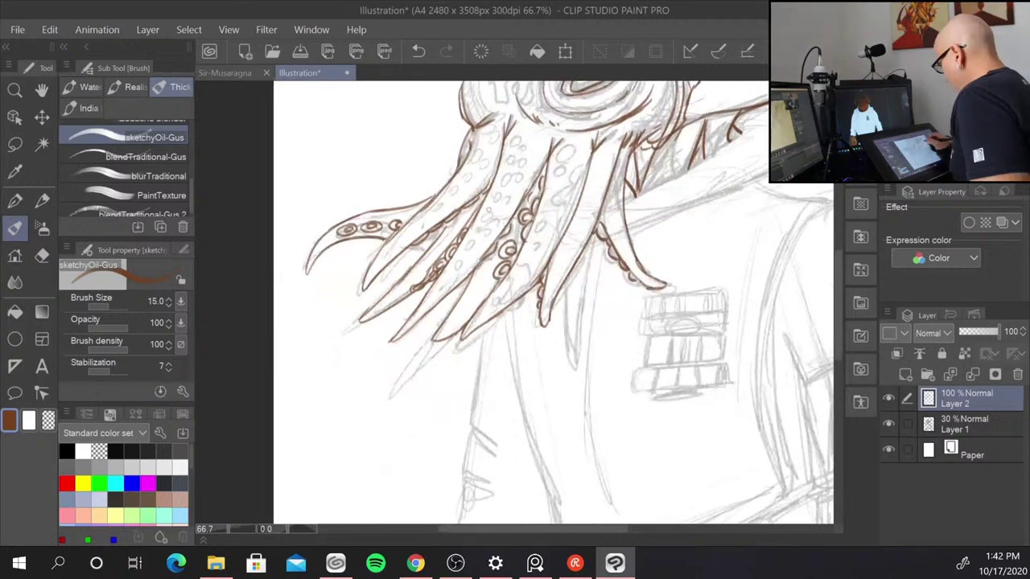
{"action": "left_click_drag", "start_coordinate": [473, 328], "coordinate": [469, 351]}
{"action": "left_click_drag", "start_coordinate": [476, 338], "coordinate": [472, 354]}
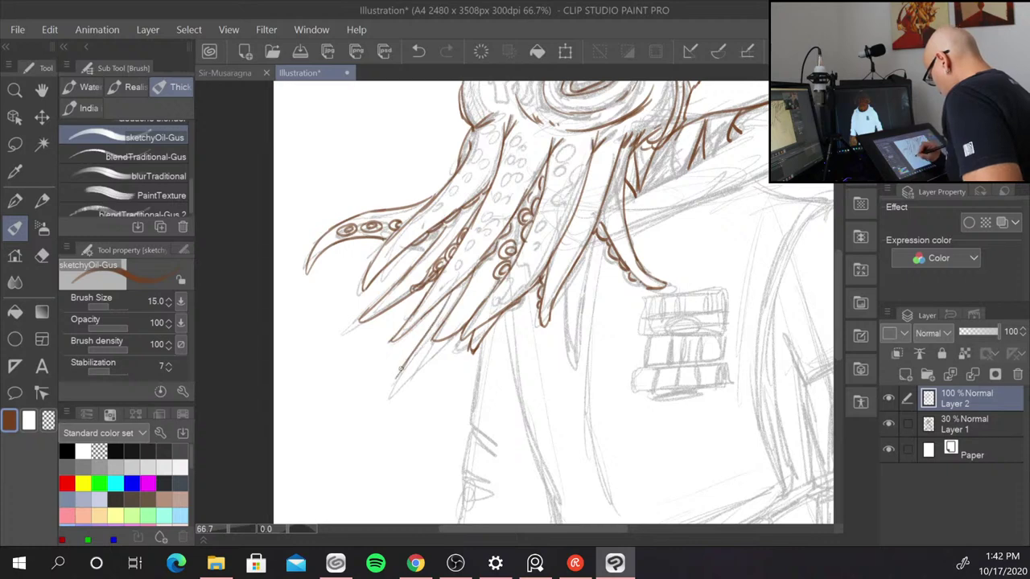
{"action": "left_click_drag", "start_coordinate": [392, 385], "coordinate": [434, 346]}
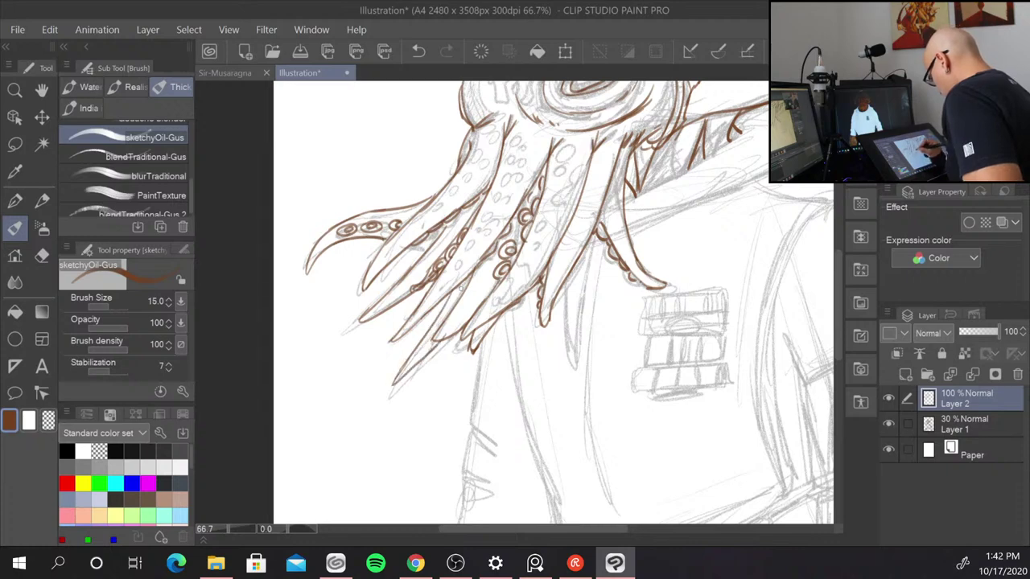
{"action": "left_click_drag", "start_coordinate": [465, 286], "coordinate": [456, 300]}
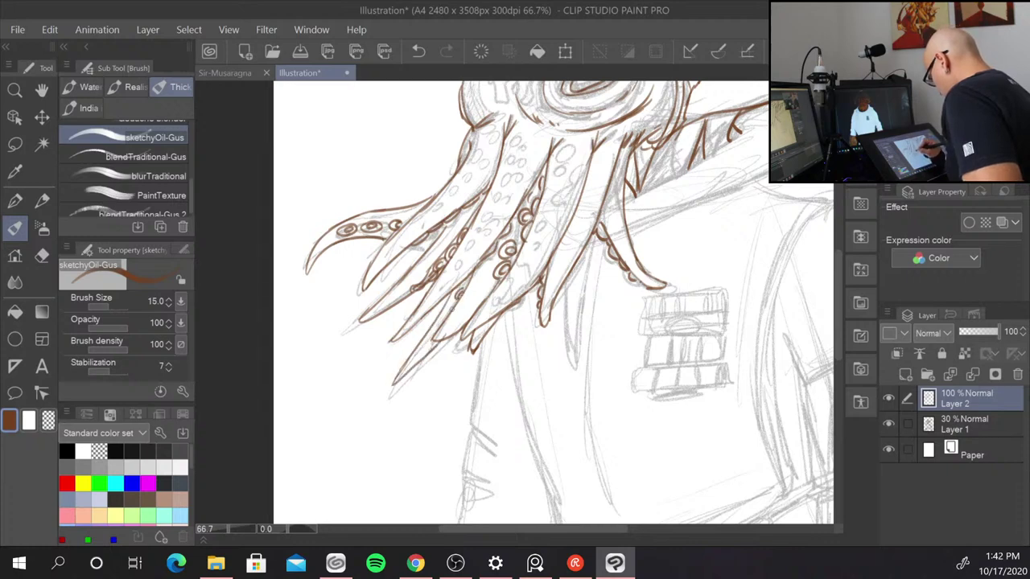
- Outline the thick uniform collar around the neck and the shoulder line running back from it
{"action": "left_click_drag", "start_coordinate": [764, 227], "coordinate": [568, 389]}
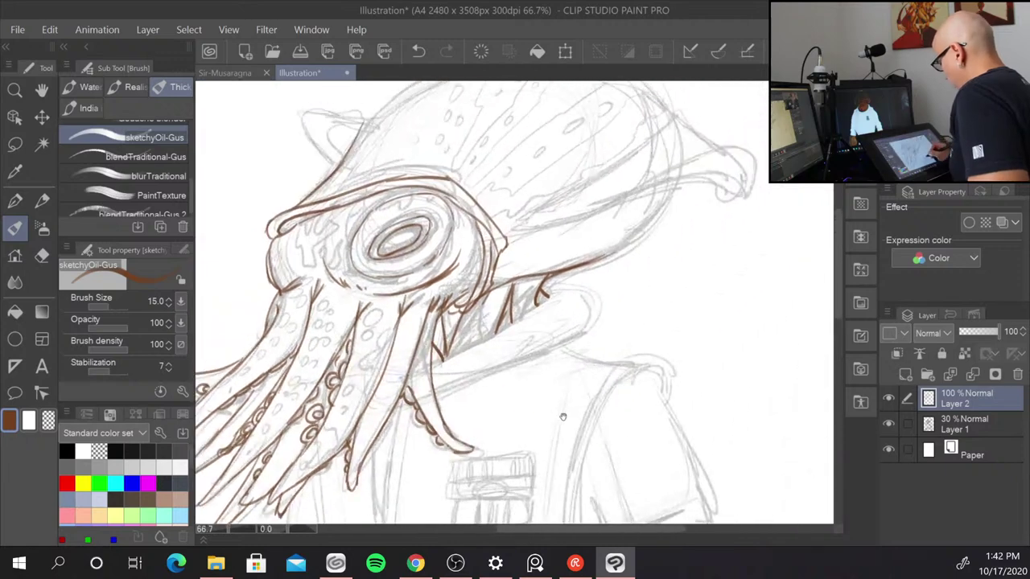
{"action": "mouse_move", "coordinate": [443, 361]}
{"action": "left_mouse_down"}
{"action": "mouse_move", "coordinate": [578, 292]}
{"action": "mouse_move", "coordinate": [549, 291]}
{"action": "mouse_move", "coordinate": [559, 302]}
{"action": "mouse_move", "coordinate": [586, 286]}
{"action": "mouse_move", "coordinate": [603, 324]}
{"action": "mouse_move", "coordinate": [499, 380]}
{"action": "mouse_move", "coordinate": [394, 409]}
{"action": "left_mouse_up"}
{"action": "left_click_drag", "start_coordinate": [564, 346], "coordinate": [620, 361]}
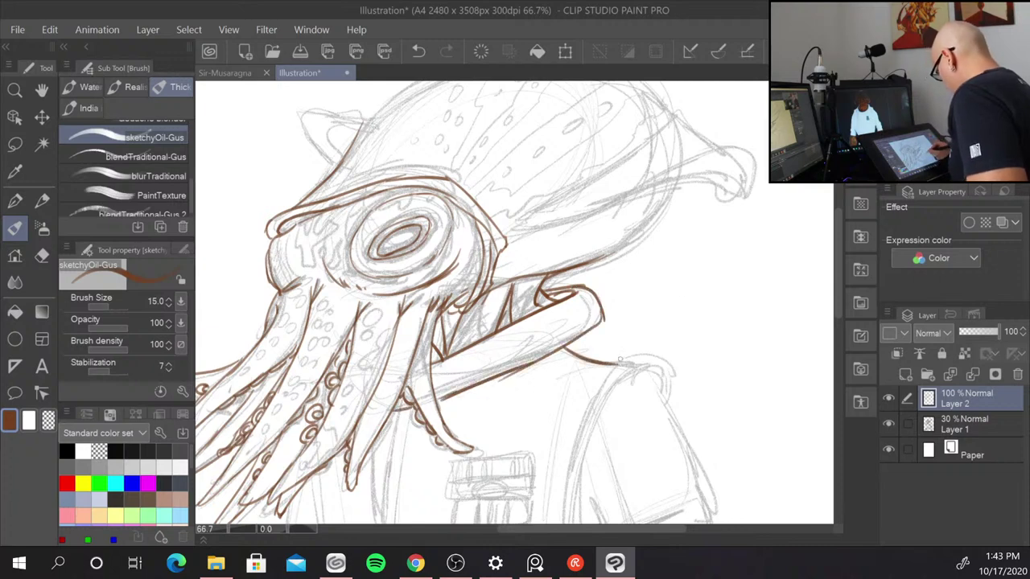
- Line the rounded shoulder cap of the vest and its curved armhole edge down to the hem
{"action": "left_click_drag", "start_coordinate": [722, 409], "coordinate": [700, 287]}
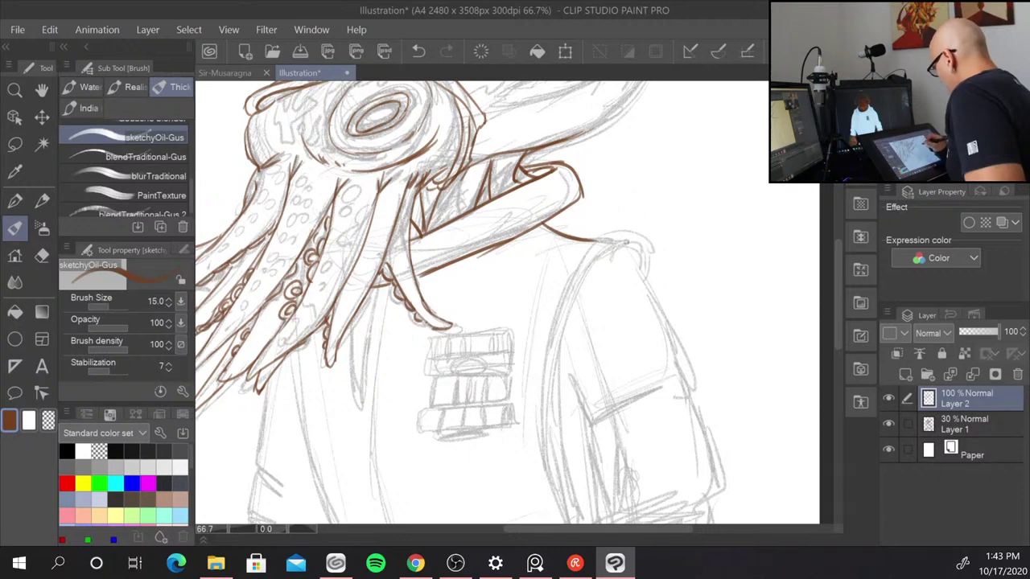
{"action": "mouse_move", "coordinate": [597, 238]}
{"action": "left_mouse_down"}
{"action": "mouse_move", "coordinate": [633, 236]}
{"action": "mouse_move", "coordinate": [658, 251]}
{"action": "mouse_move", "coordinate": [645, 278]}
{"action": "left_mouse_up"}
{"action": "mouse_move", "coordinate": [656, 240]}
{"action": "left_mouse_down"}
{"action": "mouse_move", "coordinate": [605, 245]}
{"action": "mouse_move", "coordinate": [550, 395]}
{"action": "left_mouse_up"}
{"action": "left_click_drag", "start_coordinate": [716, 347], "coordinate": [706, 243]}
{"action": "left_click_drag", "start_coordinate": [542, 259], "coordinate": [564, 418]}
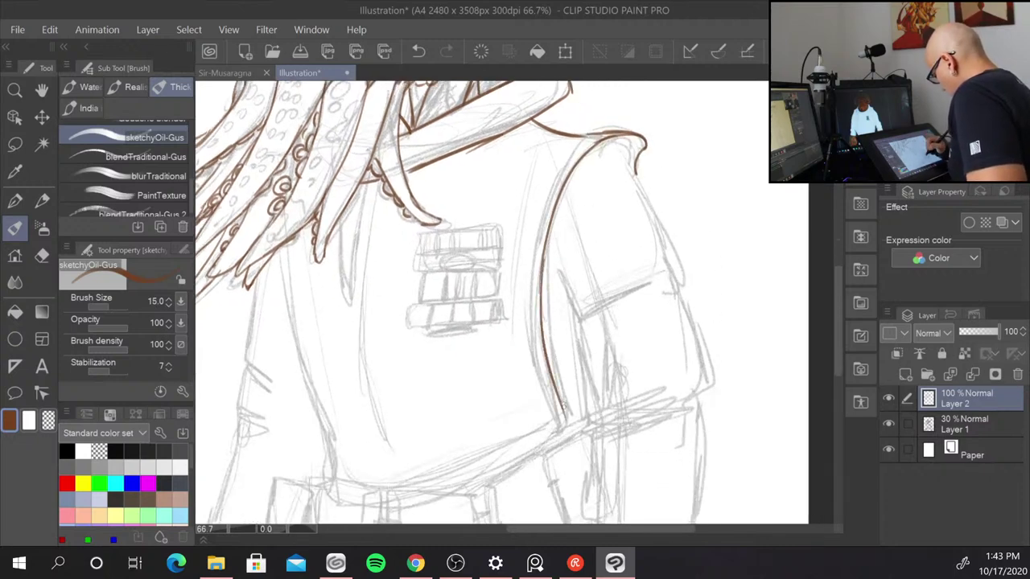
- Double the vest's armhole edge, reinforce the shoulder cap's tip and line the vest's front side edge down to the belt
{"action": "left_click_drag", "start_coordinate": [594, 138], "coordinate": [536, 267]}
{"action": "mouse_move", "coordinate": [584, 136]}
{"action": "left_mouse_down"}
{"action": "mouse_move", "coordinate": [535, 261]}
{"action": "mouse_move", "coordinate": [546, 389]}
{"action": "mouse_move", "coordinate": [562, 431]}
{"action": "left_mouse_up"}
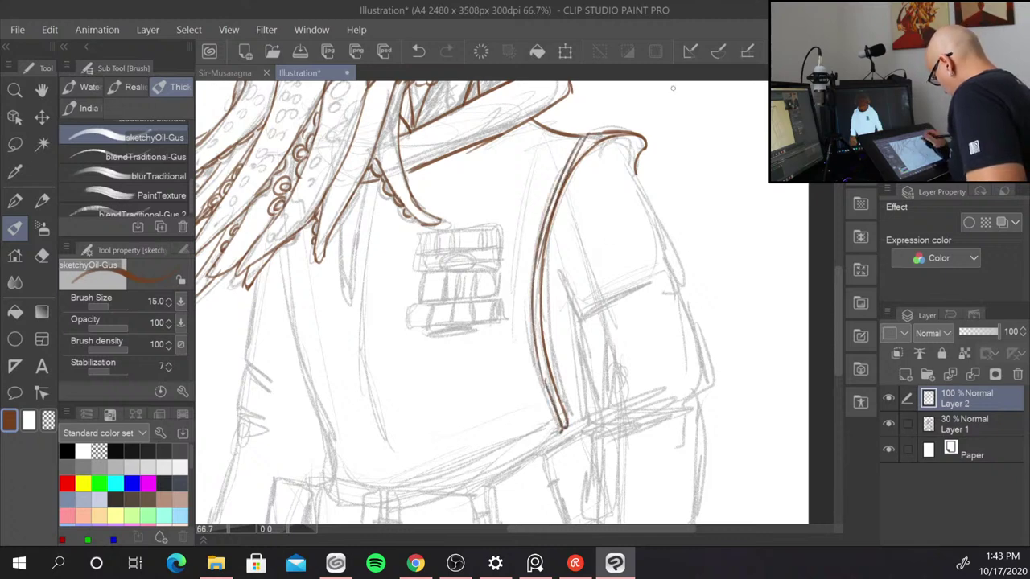
{"action": "left_click_drag", "start_coordinate": [645, 146], "coordinate": [629, 172]}
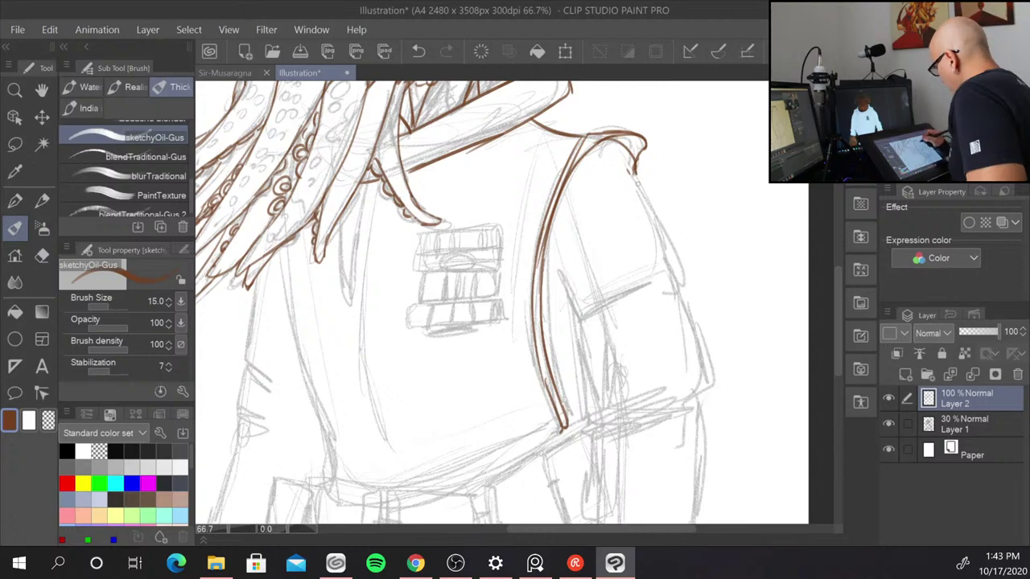
{"action": "left_click_drag", "start_coordinate": [658, 211], "coordinate": [740, 182]}
{"action": "mouse_move", "coordinate": [361, 230]}
{"action": "left_mouse_down"}
{"action": "mouse_move", "coordinate": [415, 408]}
{"action": "mouse_move", "coordinate": [412, 450]}
{"action": "left_mouse_up"}
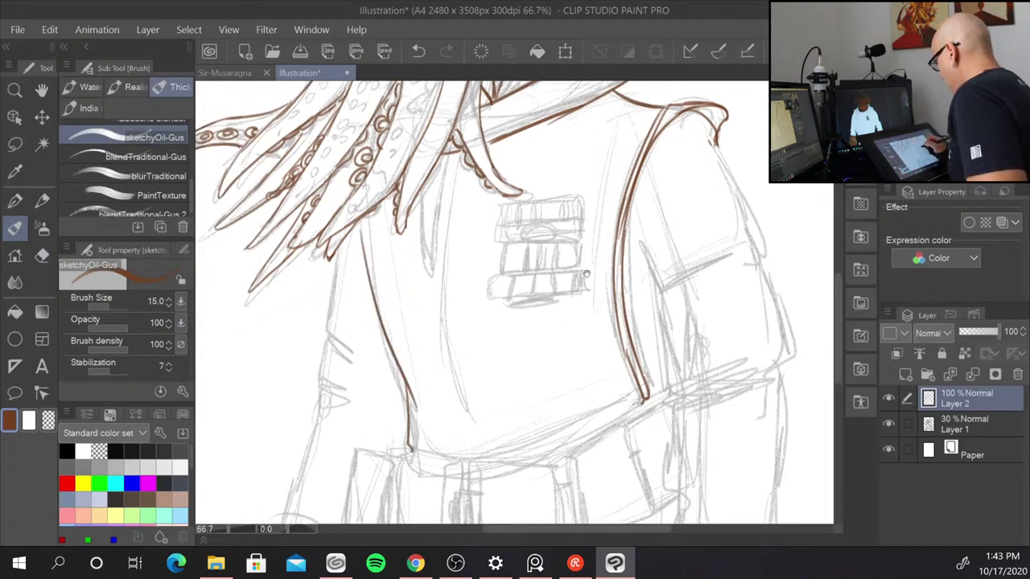
- Outline the thin tentacle hanging behind the beard over the chest and add small suckers along it
{"action": "left_click_drag", "start_coordinate": [587, 273], "coordinate": [562, 434]}
{"action": "left_click_drag", "start_coordinate": [402, 342], "coordinate": [396, 423]}
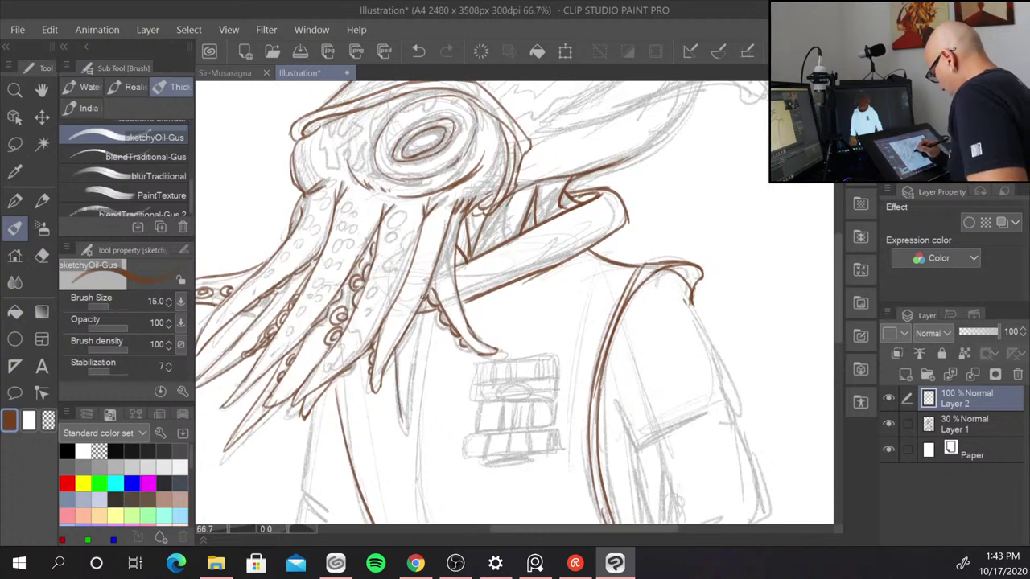
{"action": "left_click_drag", "start_coordinate": [423, 295], "coordinate": [402, 417]}
{"action": "left_click_drag", "start_coordinate": [399, 358], "coordinate": [405, 334]}
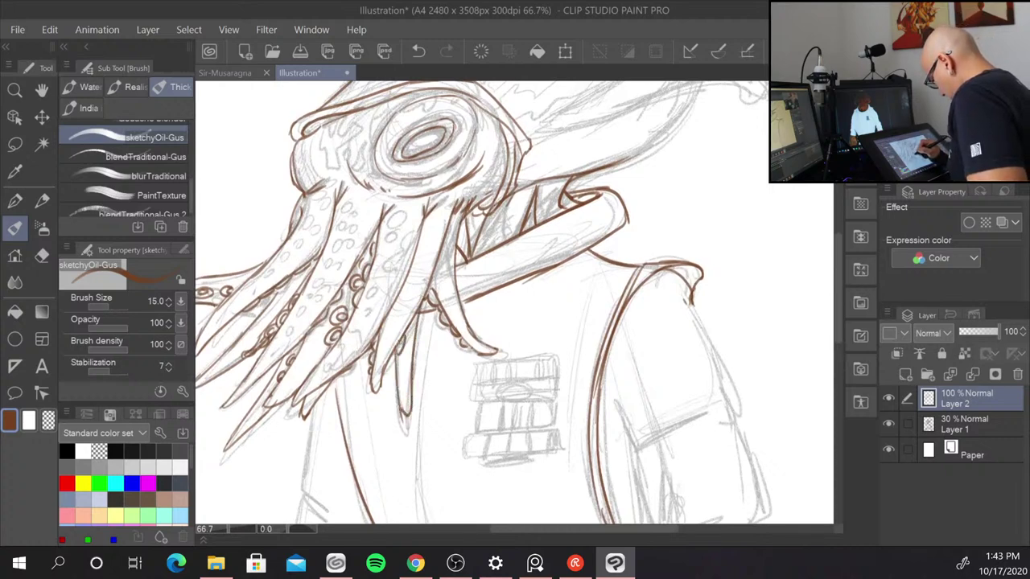
{"action": "mouse_move", "coordinate": [401, 370]}
{"action": "left_mouse_down"}
{"action": "mouse_move", "coordinate": [405, 353]}
{"action": "mouse_move", "coordinate": [403, 389]}
{"action": "left_mouse_up"}
{"action": "left_click_drag", "start_coordinate": [408, 324], "coordinate": [406, 372]}
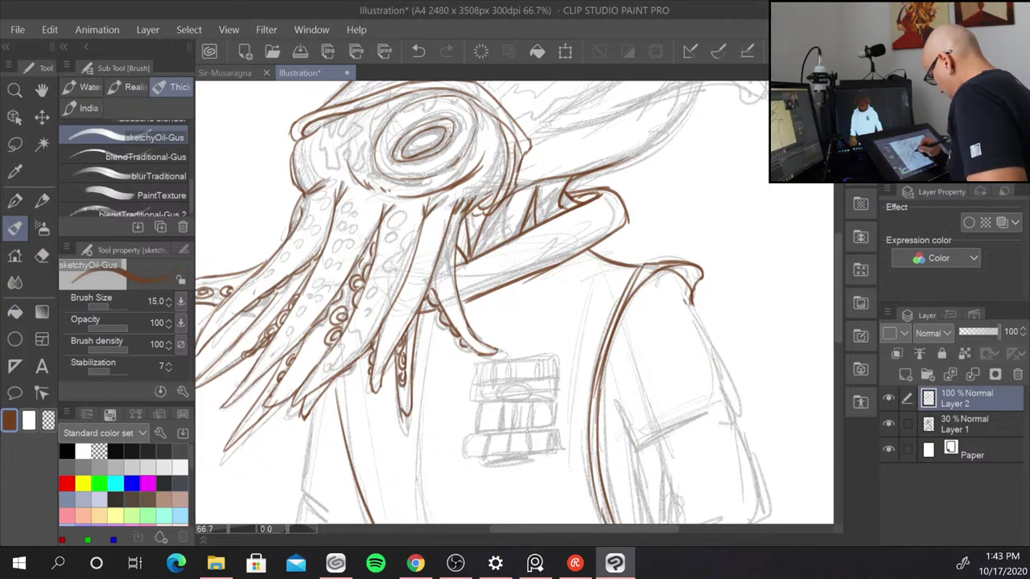
- Line the top of the skull from the brow up and back over the dome, cleaning up the overlapping stroke
{"action": "key", "text": "ctrl+minus"}
{"action": "key", "text": "ctrl+minus"}
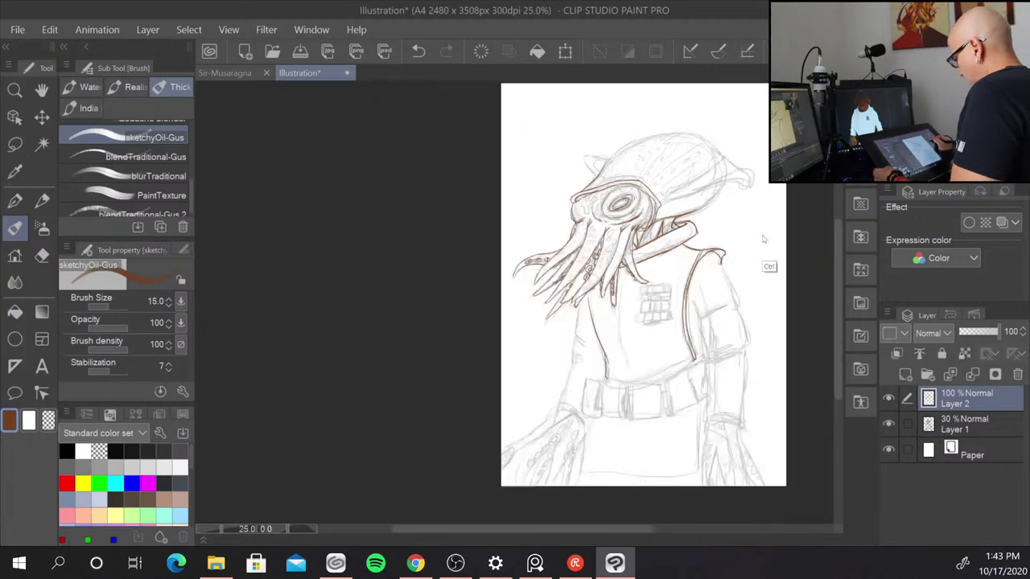
{"action": "scroll", "coordinate": [785, 227], "scroll_direction": "up", "scroll_amount": 4}
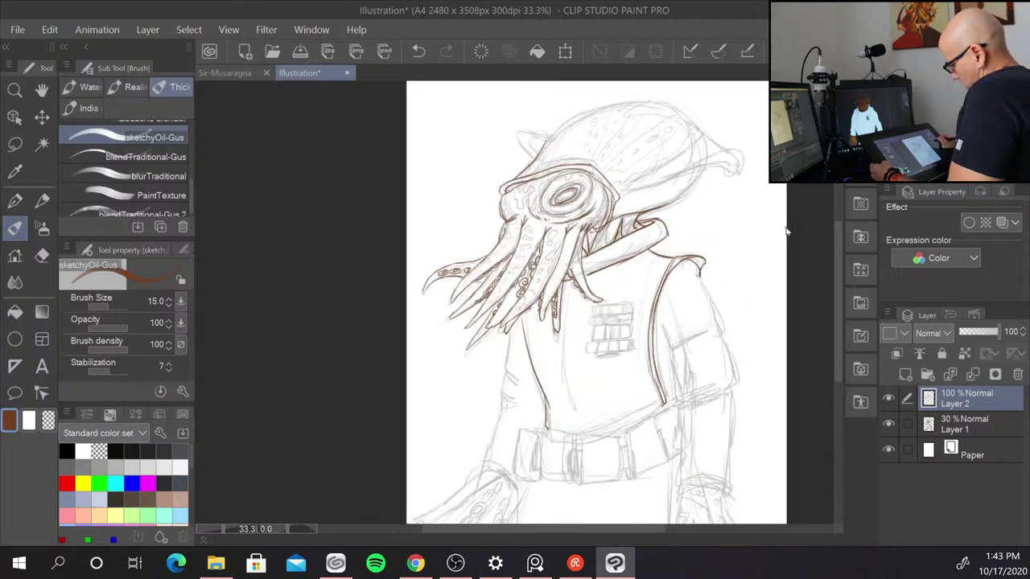
{"action": "mouse_move", "coordinate": [425, 194]}
{"action": "left_mouse_down"}
{"action": "mouse_move", "coordinate": [498, 298]}
{"action": "mouse_move", "coordinate": [563, 418]}
{"action": "mouse_move", "coordinate": [628, 431]}
{"action": "mouse_move", "coordinate": [627, 462]}
{"action": "left_mouse_up"}
{"action": "mouse_move", "coordinate": [281, 221]}
{"action": "left_mouse_down"}
{"action": "mouse_move", "coordinate": [414, 131]}
{"action": "mouse_move", "coordinate": [531, 117]}
{"action": "left_mouse_up"}
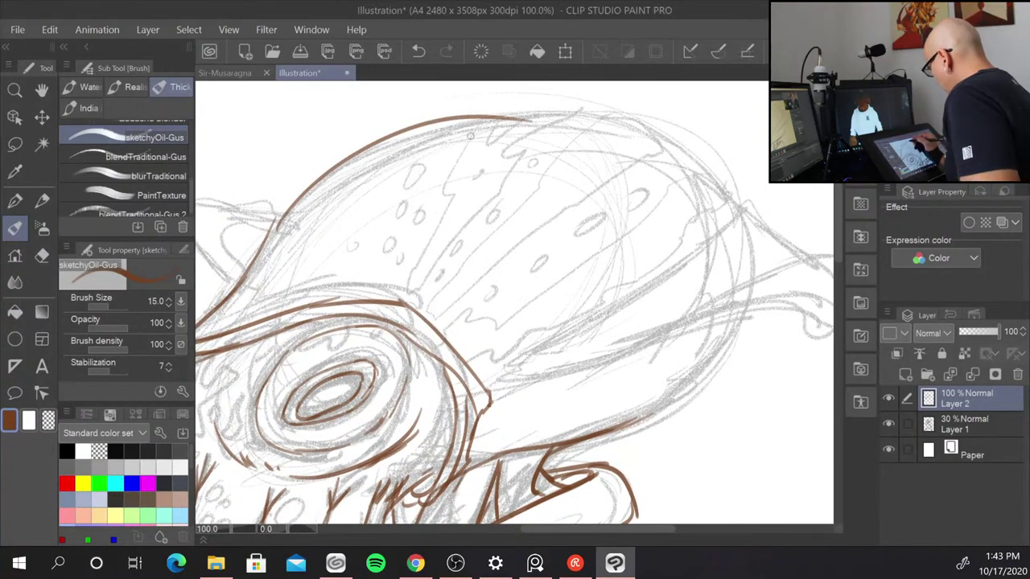
{"action": "key", "text": "e"}
{"action": "left_click_drag", "start_coordinate": [428, 127], "coordinate": [537, 122]}
{"action": "key", "text": "b"}
{"action": "mouse_move", "coordinate": [402, 128]}
{"action": "left_mouse_down"}
{"action": "mouse_move", "coordinate": [522, 107]}
{"action": "mouse_move", "coordinate": [660, 126]}
{"action": "mouse_move", "coordinate": [714, 166]}
{"action": "left_mouse_up"}
- Outline the pointed fin at the back of the head and the rear curve of the skull beneath it
{"action": "left_click_drag", "start_coordinate": [745, 384], "coordinate": [626, 275]}
{"action": "mouse_move", "coordinate": [595, 146]}
{"action": "left_mouse_down"}
{"action": "mouse_move", "coordinate": [395, 285]}
{"action": "mouse_move", "coordinate": [418, 295]}
{"action": "mouse_move", "coordinate": [613, 239]}
{"action": "mouse_move", "coordinate": [716, 246]}
{"action": "left_mouse_up"}
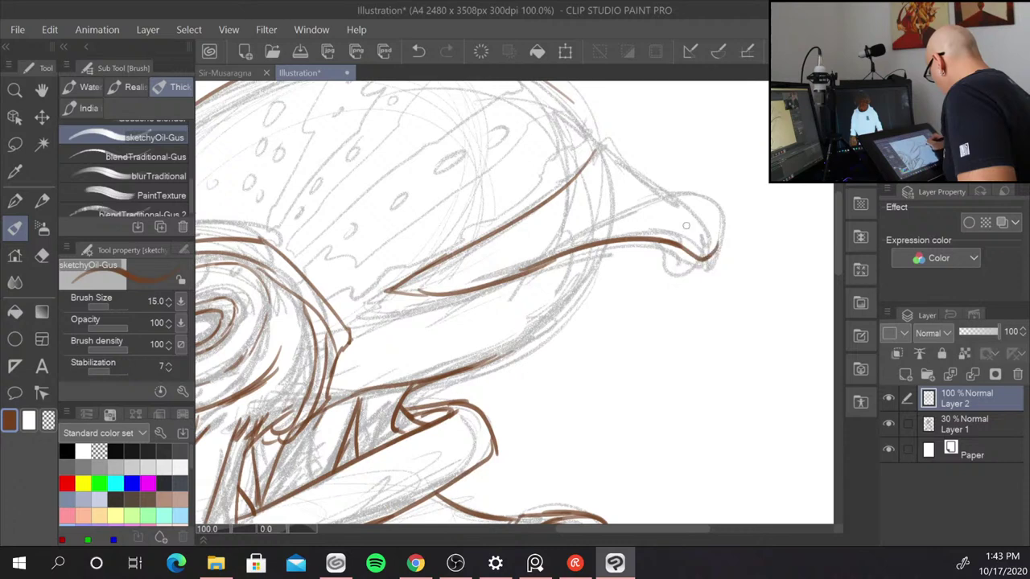
{"action": "mouse_move", "coordinate": [514, 273]}
{"action": "left_mouse_down"}
{"action": "mouse_move", "coordinate": [565, 237]}
{"action": "mouse_move", "coordinate": [705, 185]}
{"action": "mouse_move", "coordinate": [734, 233]}
{"action": "mouse_move", "coordinate": [712, 251]}
{"action": "left_mouse_up"}
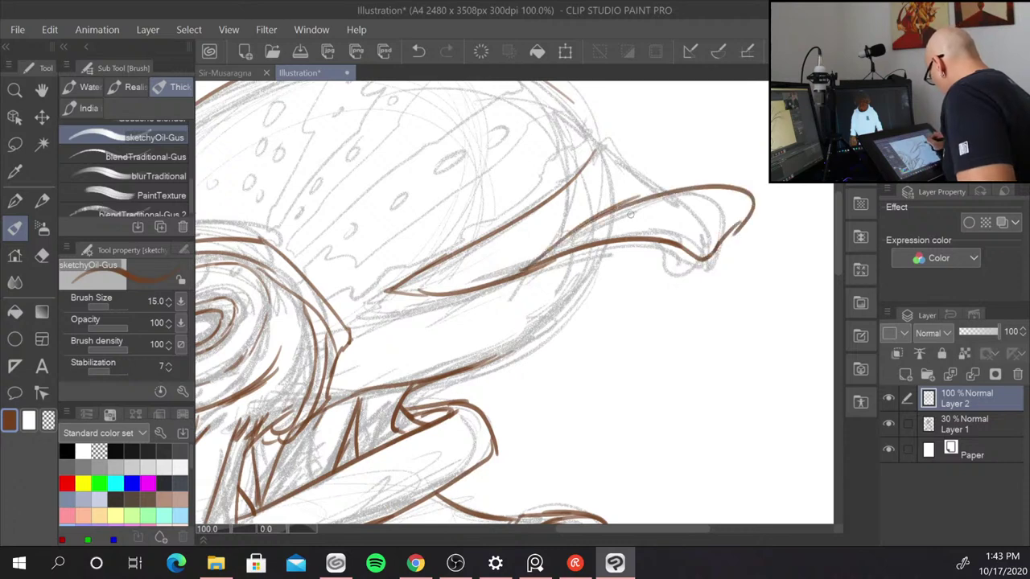
{"action": "left_click_drag", "start_coordinate": [615, 206], "coordinate": [681, 191]}
{"action": "left_click_drag", "start_coordinate": [594, 145], "coordinate": [664, 190]}
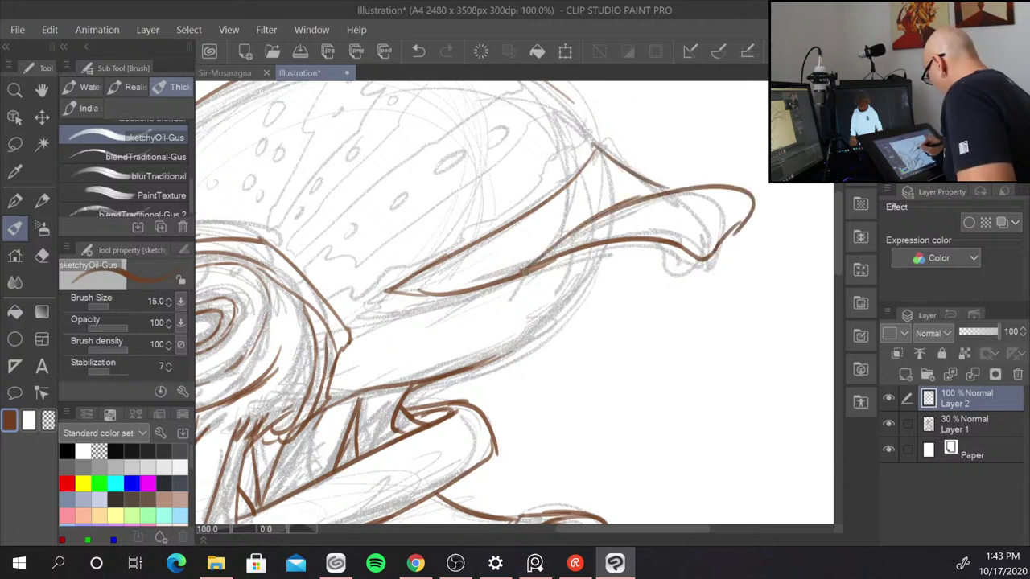
{"action": "left_click_drag", "start_coordinate": [402, 290], "coordinate": [443, 294]}
{"action": "left_click_drag", "start_coordinate": [600, 249], "coordinate": [482, 362]}
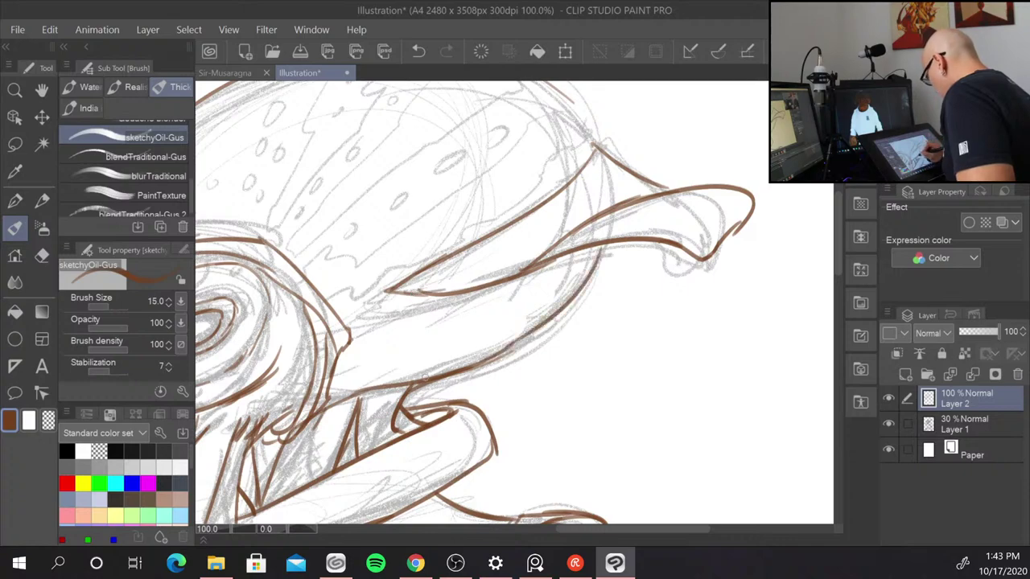
- Join the skull's top line to the base of the rear fin and touch up the fin's inner corner
{"action": "scroll", "coordinate": [642, 353], "scroll_direction": "down", "scroll_amount": 3}
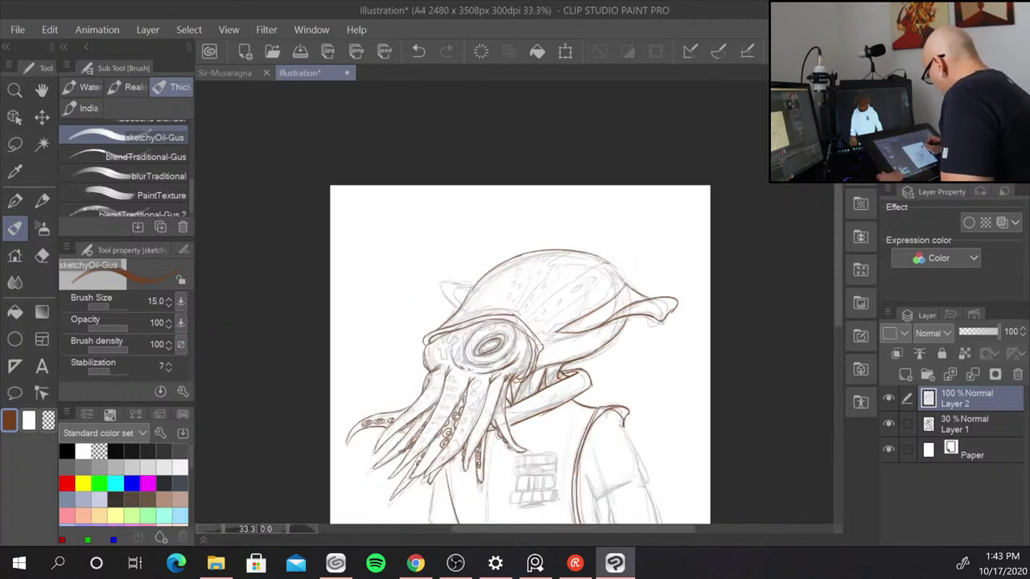
{"action": "key", "text": "ctrl+plus"}
{"action": "key", "text": "ctrl+plus"}
{"action": "key", "text": "ctrl+plus"}
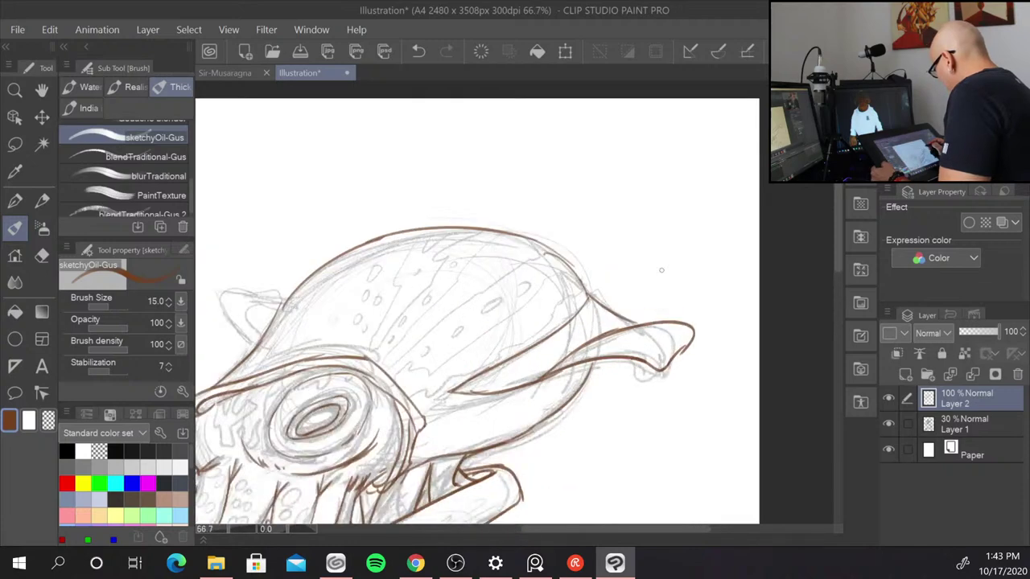
{"action": "mouse_move", "coordinate": [490, 196]}
{"action": "left_mouse_down"}
{"action": "mouse_move", "coordinate": [460, 239]}
{"action": "mouse_move", "coordinate": [494, 298]}
{"action": "mouse_move", "coordinate": [456, 184]}
{"action": "left_mouse_up"}
{"action": "left_click_drag", "start_coordinate": [371, 197], "coordinate": [494, 322]}
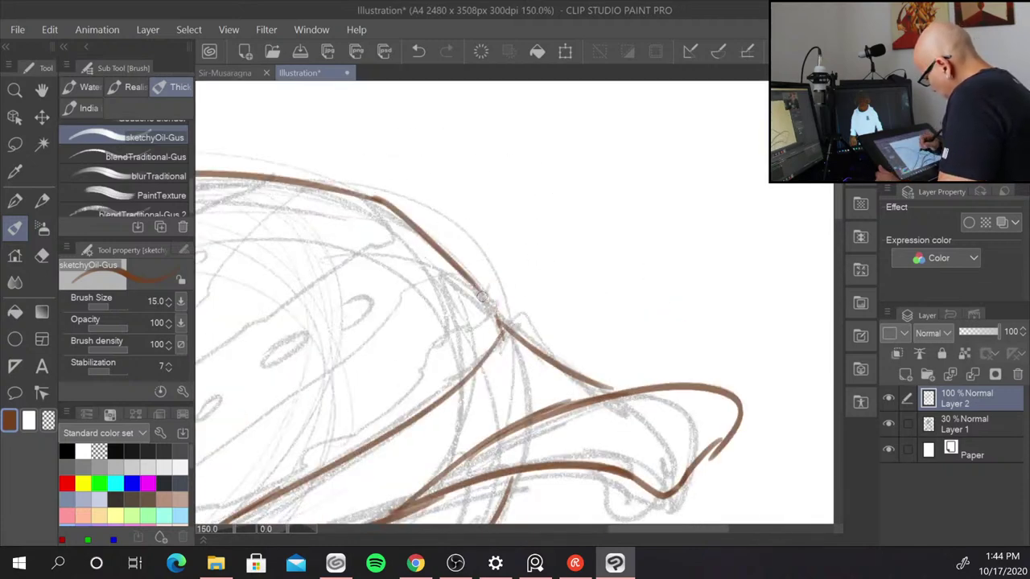
{"action": "left_click_drag", "start_coordinate": [474, 288], "coordinate": [500, 332]}
{"action": "mouse_move", "coordinate": [393, 206]}
{"action": "left_mouse_down"}
{"action": "mouse_move", "coordinate": [328, 187]}
{"action": "mouse_move", "coordinate": [422, 224]}
{"action": "left_mouse_up"}
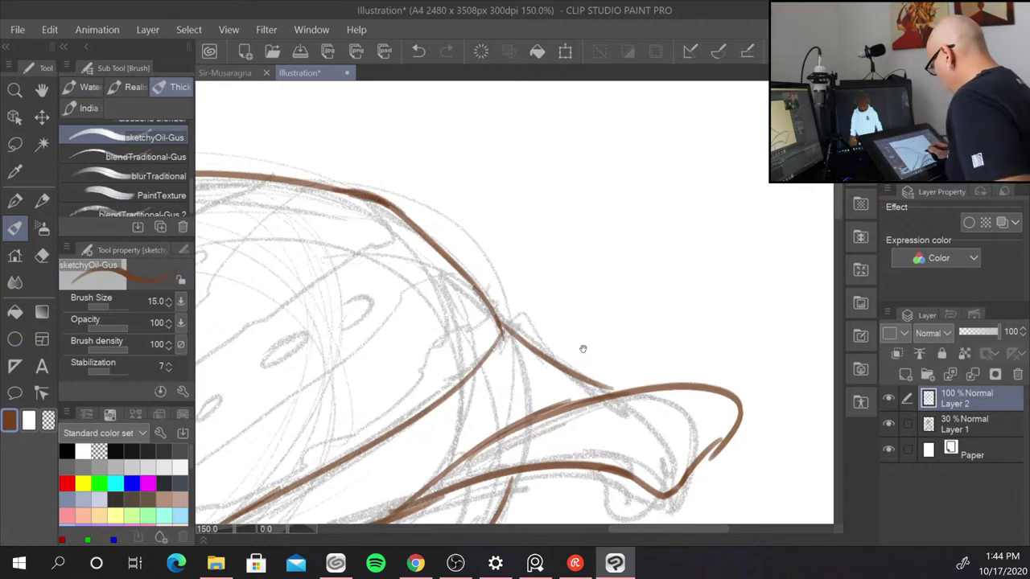
{"action": "left_click_drag", "start_coordinate": [543, 452], "coordinate": [701, 205]}
{"action": "mouse_move", "coordinate": [517, 426]}
{"action": "left_mouse_down"}
{"action": "mouse_move", "coordinate": [692, 324]}
{"action": "mouse_move", "coordinate": [666, 397]}
{"action": "left_mouse_up"}
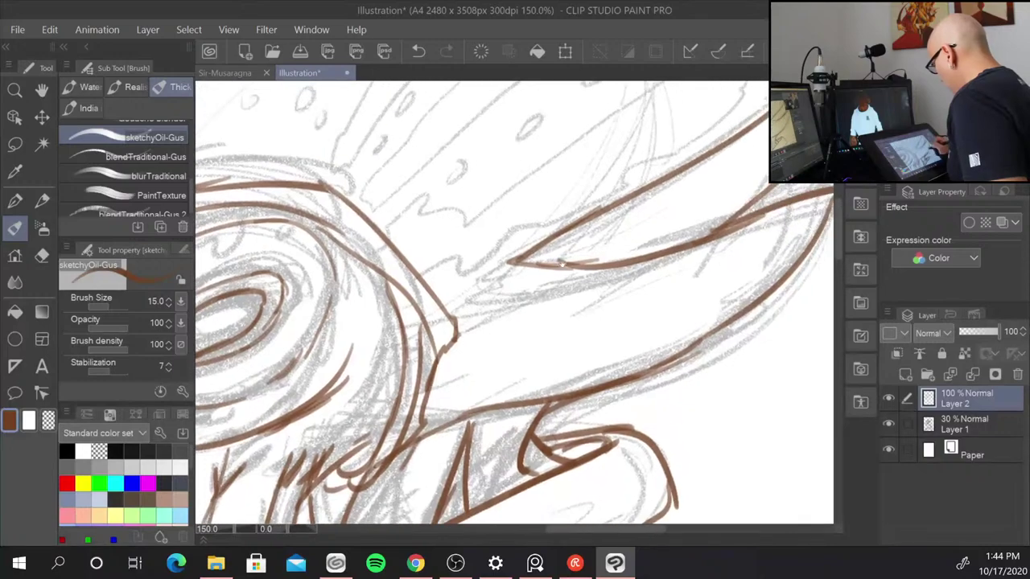
{"action": "left_click_drag", "start_coordinate": [528, 251], "coordinate": [541, 263]}
- Line the upper sleeve's outer edge down past the elbow and the first creases at the inner elbow
{"action": "key", "text": "ctrl+minus"}
{"action": "key", "text": "ctrl+minus"}
{"action": "key", "text": "ctrl+minus"}
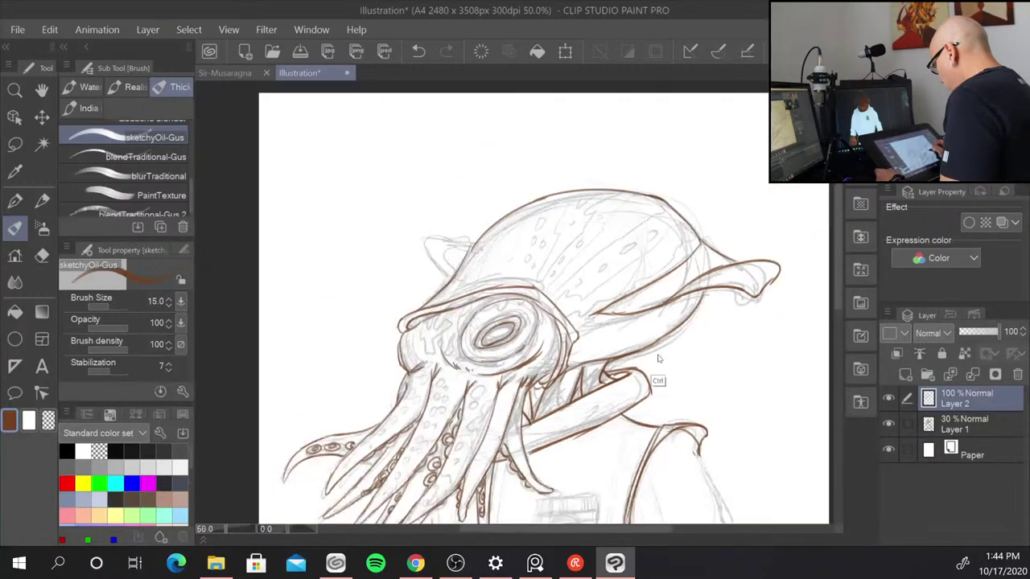
{"action": "key", "text": "ctrl+minus"}
{"action": "mouse_move", "coordinate": [726, 449]}
{"action": "left_mouse_down"}
{"action": "mouse_move", "coordinate": [583, 263]}
{"action": "mouse_move", "coordinate": [518, 219]}
{"action": "mouse_move", "coordinate": [524, 267]}
{"action": "left_mouse_up"}
{"action": "left_click", "coordinate": [521, 236], "text": "ctrl"}
{"action": "left_click", "coordinate": [521, 234], "text": "ctrl"}
{"action": "mouse_move", "coordinate": [422, 156]}
{"action": "left_mouse_down"}
{"action": "mouse_move", "coordinate": [466, 254]}
{"action": "mouse_move", "coordinate": [485, 352]}
{"action": "mouse_move", "coordinate": [482, 386]}
{"action": "left_mouse_up"}
{"action": "mouse_move", "coordinate": [343, 252]}
{"action": "left_mouse_down"}
{"action": "mouse_move", "coordinate": [358, 297]}
{"action": "mouse_move", "coordinate": [401, 278]}
{"action": "mouse_move", "coordinate": [368, 343]}
{"action": "left_mouse_up"}
{"action": "left_click_drag", "start_coordinate": [369, 294], "coordinate": [360, 333]}
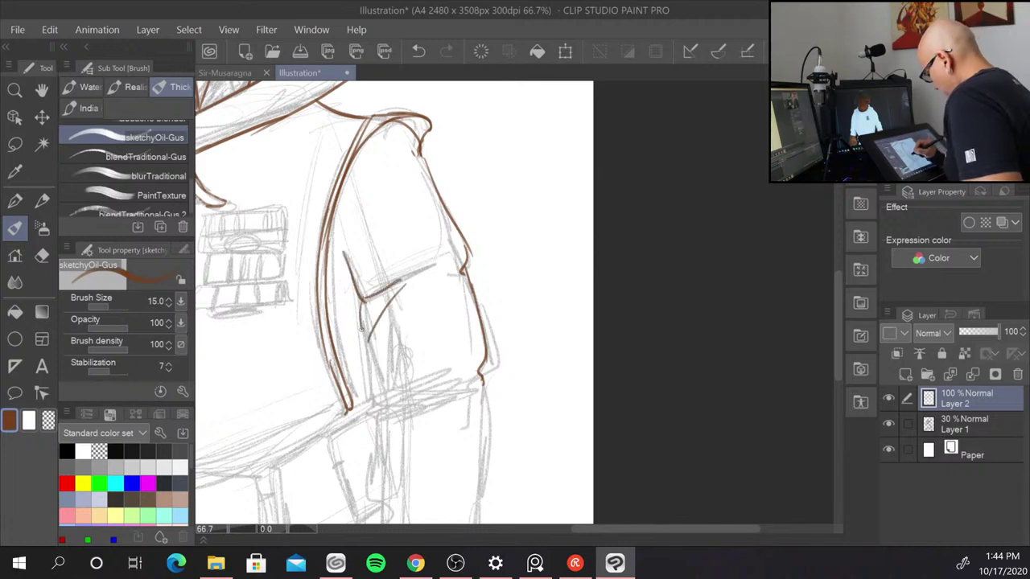
- Add the inner elbow folds and the stacked crease lines running across the sleeve below the elbow
{"action": "mouse_move", "coordinate": [386, 290]}
{"action": "left_mouse_down"}
{"action": "mouse_move", "coordinate": [362, 326]}
{"action": "mouse_move", "coordinate": [378, 389]}
{"action": "left_mouse_up"}
{"action": "left_click_drag", "start_coordinate": [389, 323], "coordinate": [381, 387]}
{"action": "mouse_move", "coordinate": [406, 348]}
{"action": "left_mouse_down"}
{"action": "mouse_move", "coordinate": [396, 386]}
{"action": "mouse_move", "coordinate": [378, 394]}
{"action": "mouse_move", "coordinate": [452, 369]}
{"action": "left_mouse_up"}
{"action": "mouse_move", "coordinate": [382, 399]}
{"action": "left_mouse_down"}
{"action": "mouse_move", "coordinate": [441, 383]}
{"action": "mouse_move", "coordinate": [419, 398]}
{"action": "mouse_move", "coordinate": [445, 393]}
{"action": "left_mouse_up"}
{"action": "left_click_drag", "start_coordinate": [383, 417], "coordinate": [443, 400]}
{"action": "left_click_drag", "start_coordinate": [382, 412], "coordinate": [384, 440]}
- Line both sides of the forearm sleeve and outline the banded cuff at the wrist
{"action": "left_click_drag", "start_coordinate": [555, 433], "coordinate": [573, 268]}
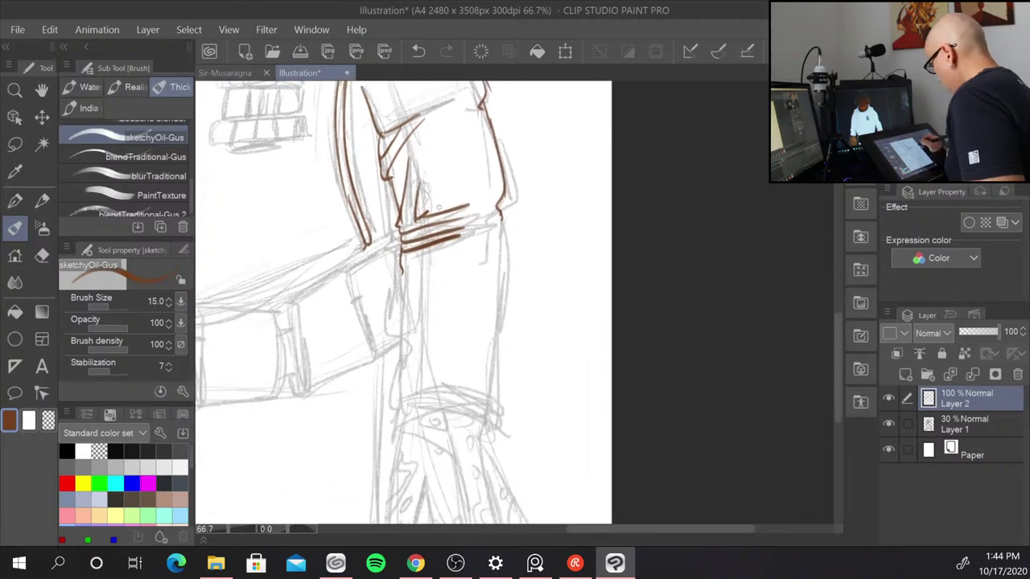
{"action": "mouse_move", "coordinate": [402, 262]}
{"action": "left_mouse_down"}
{"action": "mouse_move", "coordinate": [389, 415]}
{"action": "mouse_move", "coordinate": [479, 414]}
{"action": "mouse_move", "coordinate": [491, 426]}
{"action": "left_mouse_up"}
{"action": "mouse_move", "coordinate": [390, 402]}
{"action": "left_mouse_down"}
{"action": "mouse_move", "coordinate": [450, 388]}
{"action": "mouse_move", "coordinate": [507, 397]}
{"action": "mouse_move", "coordinate": [508, 413]}
{"action": "mouse_move", "coordinate": [487, 423]}
{"action": "left_mouse_up"}
{"action": "left_click_drag", "start_coordinate": [421, 400], "coordinate": [394, 408]}
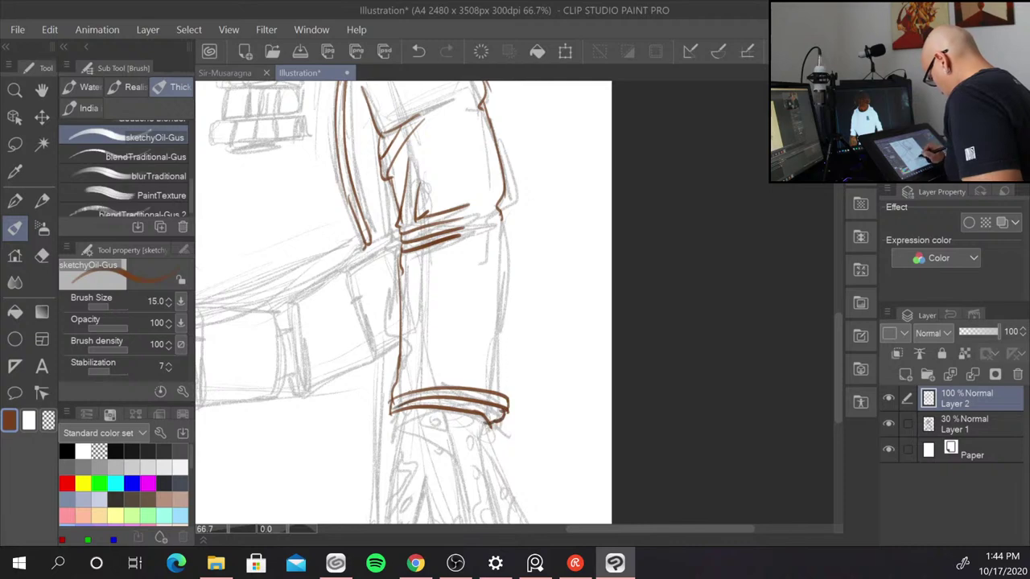
{"action": "left_click_drag", "start_coordinate": [502, 225], "coordinate": [494, 369]}
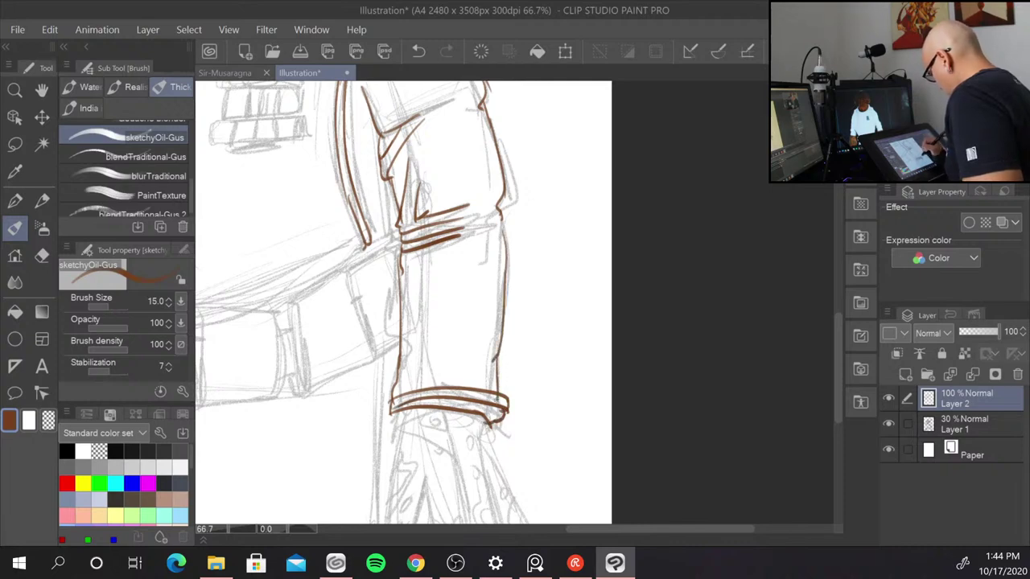
- Connect the vest's hem to the sleeve and line the long crease and lower fold across the vest's belly
{"action": "left_click_drag", "start_coordinate": [387, 183], "coordinate": [398, 233]}
{"action": "left_click_drag", "start_coordinate": [370, 244], "coordinate": [398, 232]}
{"action": "mouse_move", "coordinate": [531, 337]}
{"action": "left_mouse_down"}
{"action": "mouse_move", "coordinate": [649, 307]}
{"action": "mouse_move", "coordinate": [693, 327]}
{"action": "left_mouse_up"}
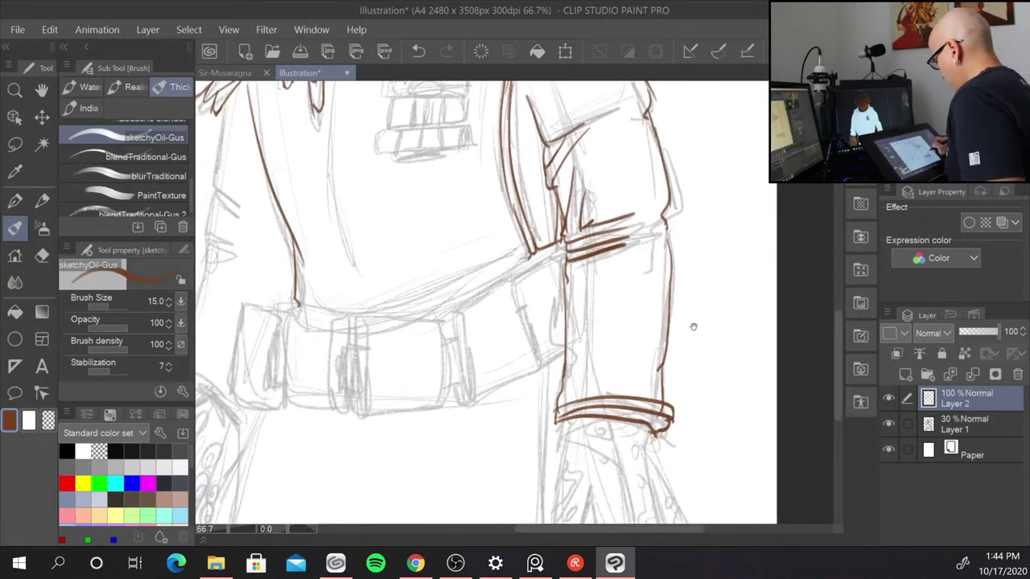
{"action": "mouse_move", "coordinate": [330, 181]}
{"action": "left_mouse_down"}
{"action": "mouse_move", "coordinate": [355, 273]}
{"action": "mouse_move", "coordinate": [386, 280]}
{"action": "mouse_move", "coordinate": [499, 251]}
{"action": "mouse_move", "coordinate": [437, 283]}
{"action": "left_mouse_up"}
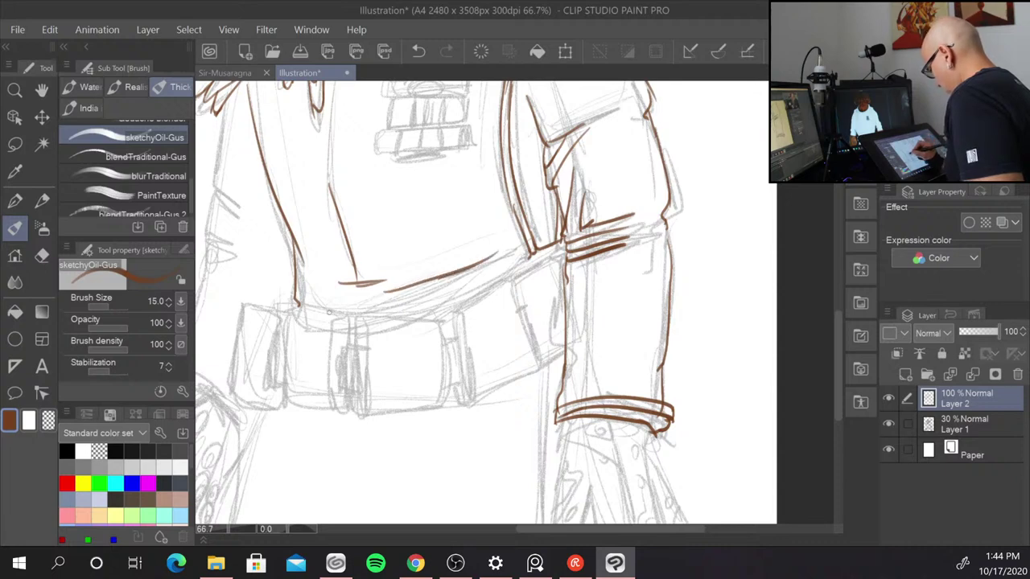
- Outline the belt pouch below the vest's front edge, with its side thickness and the connector beside it
{"action": "mouse_move", "coordinate": [294, 306]}
{"action": "left_mouse_down"}
{"action": "mouse_move", "coordinate": [283, 406]}
{"action": "mouse_move", "coordinate": [341, 316]}
{"action": "mouse_move", "coordinate": [326, 322]}
{"action": "mouse_move", "coordinate": [331, 404]}
{"action": "left_mouse_up"}
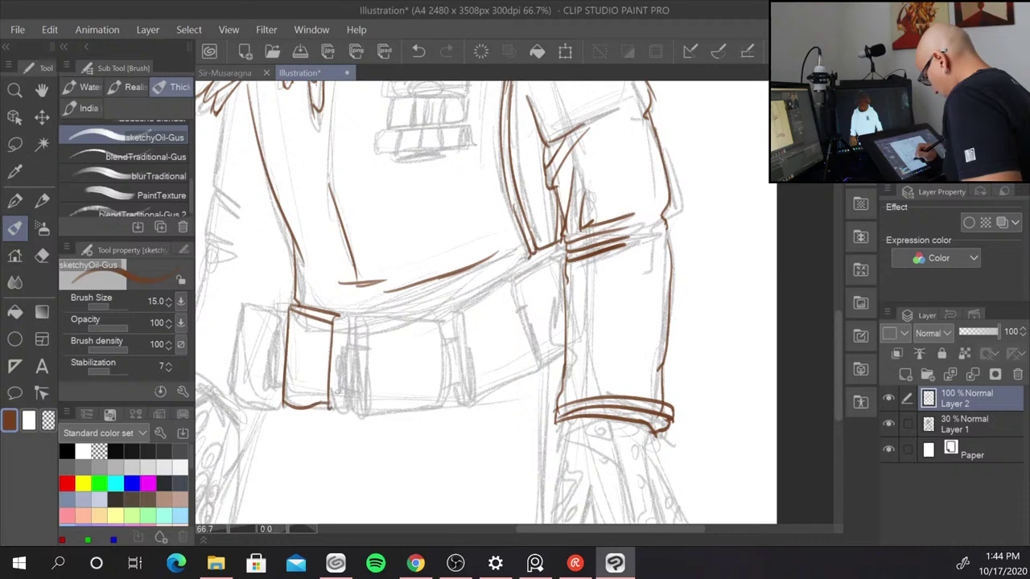
{"action": "left_click_drag", "start_coordinate": [336, 311], "coordinate": [346, 325]}
{"action": "mouse_move", "coordinate": [341, 319]}
{"action": "left_mouse_down"}
{"action": "mouse_move", "coordinate": [347, 362]}
{"action": "mouse_move", "coordinate": [337, 348]}
{"action": "mouse_move", "coordinate": [331, 408]}
{"action": "left_mouse_up"}
{"action": "left_click_drag", "start_coordinate": [350, 316], "coordinate": [346, 380]}
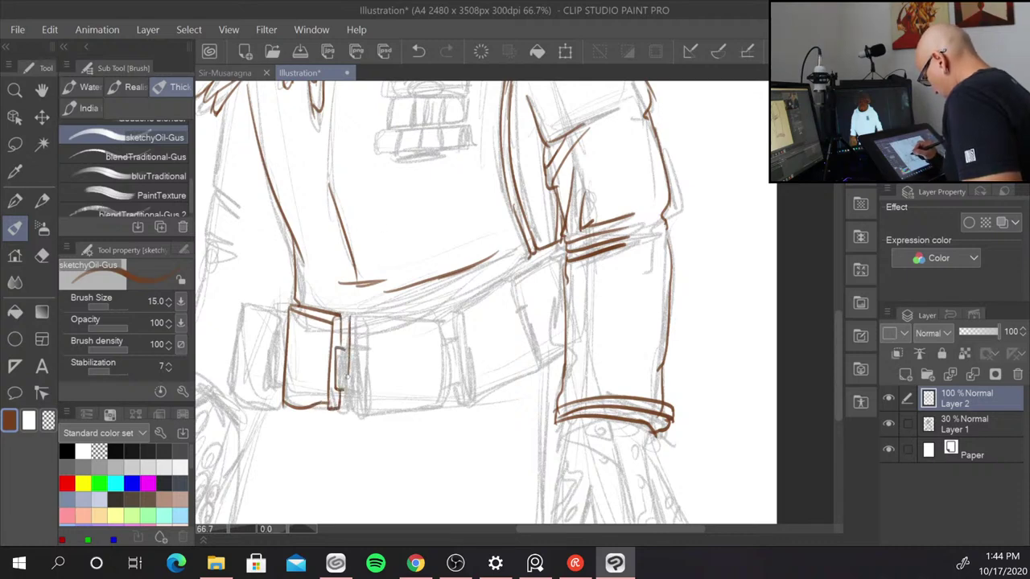
{"action": "left_click_drag", "start_coordinate": [353, 338], "coordinate": [347, 410]}
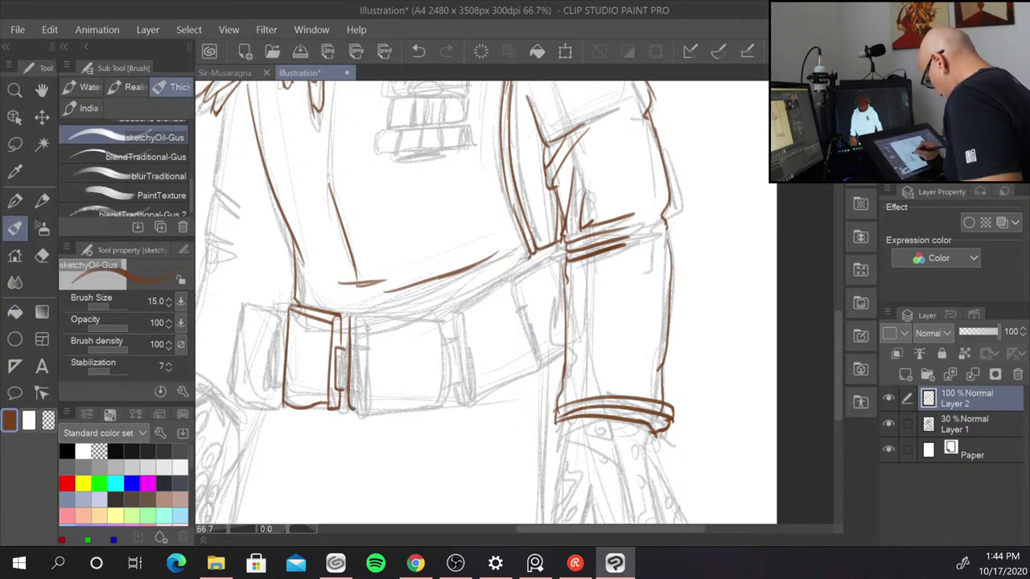
- Outline the large central belt pouch with its side edge and complete the small connector joining it to the front pouch
{"action": "mouse_move", "coordinate": [350, 314]}
{"action": "left_mouse_down"}
{"action": "mouse_move", "coordinate": [438, 322]}
{"action": "mouse_move", "coordinate": [441, 403]}
{"action": "left_mouse_up"}
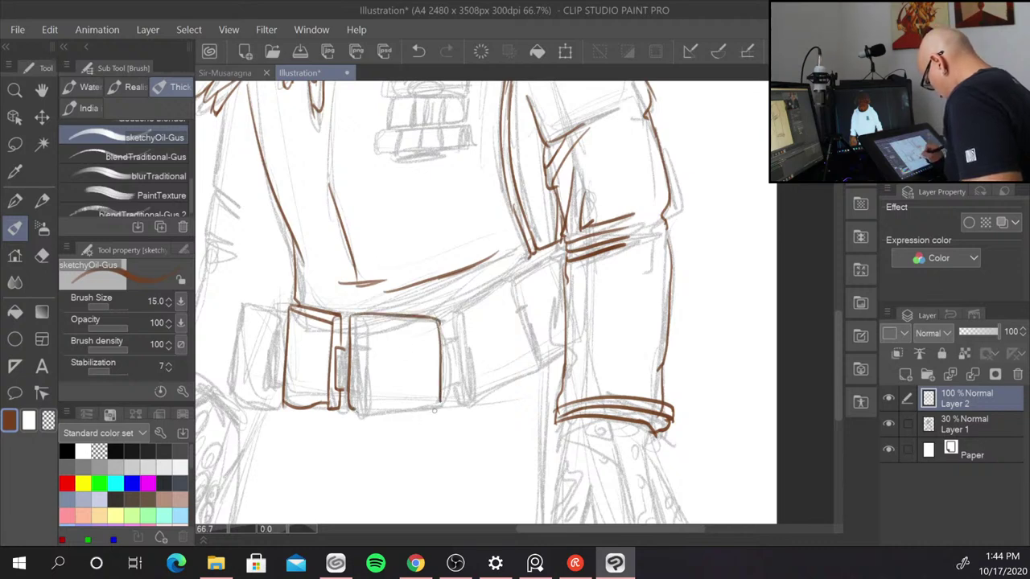
{"action": "left_click_drag", "start_coordinate": [359, 410], "coordinate": [436, 395]}
{"action": "left_click_drag", "start_coordinate": [357, 314], "coordinate": [359, 406]}
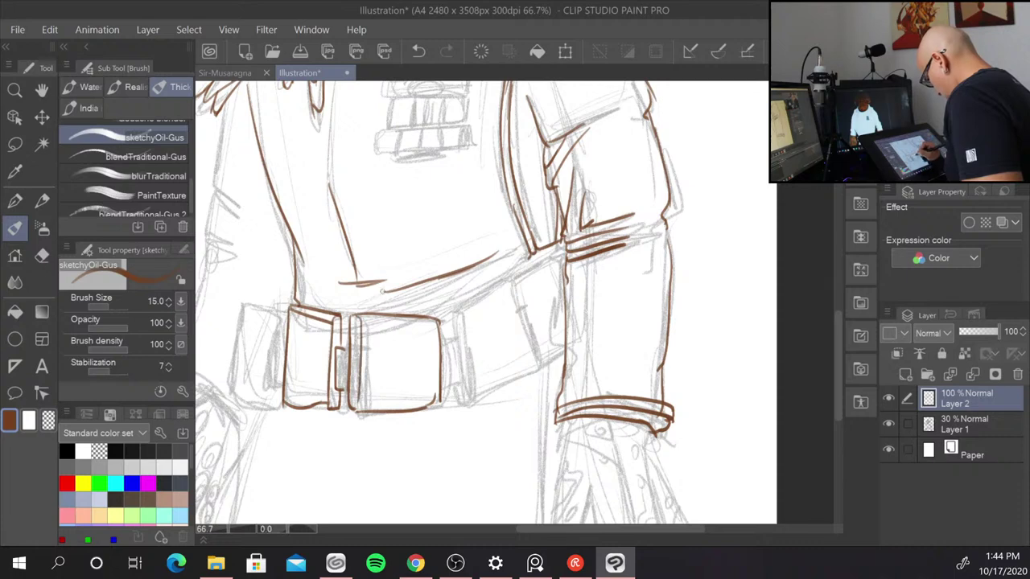
{"action": "left_click_drag", "start_coordinate": [338, 350], "coordinate": [359, 350]}
{"action": "mouse_move", "coordinate": [341, 382]}
{"action": "left_mouse_down"}
{"action": "mouse_move", "coordinate": [356, 361]}
{"action": "mouse_move", "coordinate": [353, 392]}
{"action": "left_mouse_up"}
{"action": "left_click_drag", "start_coordinate": [350, 356], "coordinate": [356, 390]}
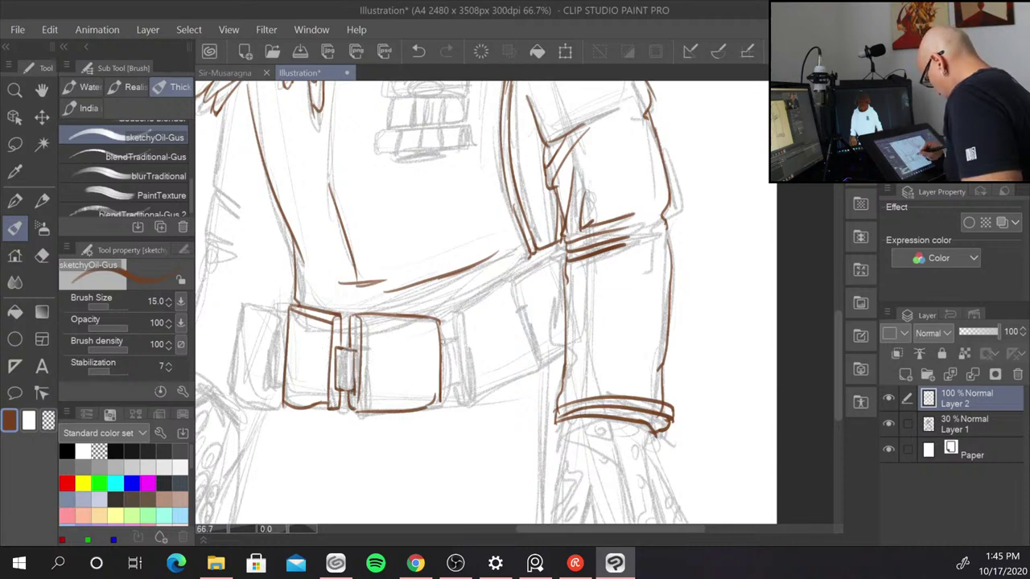
- Outline the slanted belt pouch behind the central one, including its side edge and the connector between them
{"action": "mouse_move", "coordinate": [439, 342]}
{"action": "left_mouse_down"}
{"action": "mouse_move", "coordinate": [457, 342]}
{"action": "mouse_move", "coordinate": [457, 390]}
{"action": "left_mouse_up"}
{"action": "mouse_move", "coordinate": [449, 322]}
{"action": "left_mouse_down"}
{"action": "mouse_move", "coordinate": [470, 400]}
{"action": "mouse_move", "coordinate": [454, 402]}
{"action": "mouse_move", "coordinate": [538, 373]}
{"action": "left_mouse_up"}
{"action": "mouse_move", "coordinate": [441, 317]}
{"action": "left_mouse_down"}
{"action": "mouse_move", "coordinate": [506, 281]}
{"action": "mouse_move", "coordinate": [537, 368]}
{"action": "left_mouse_up"}
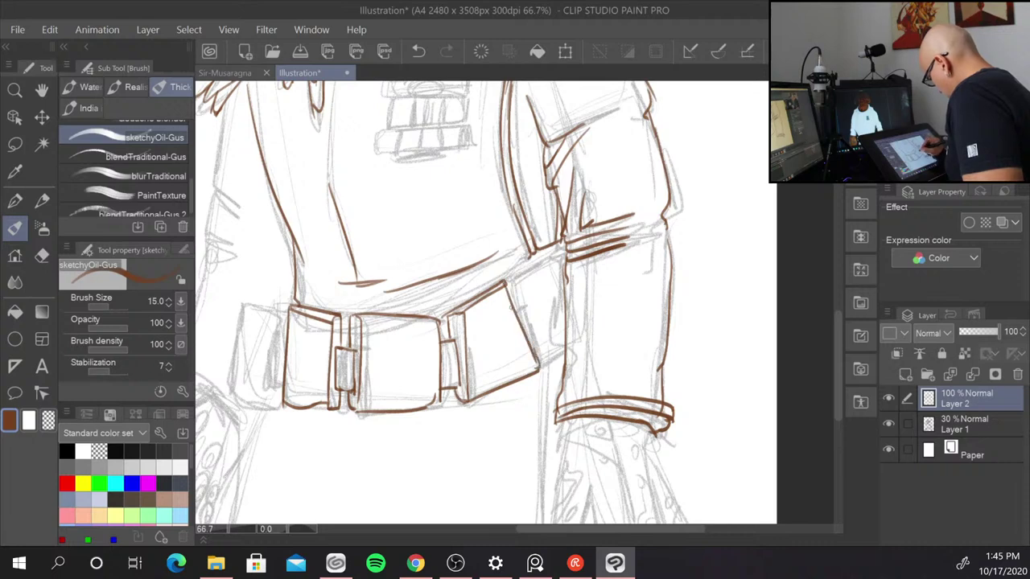
- Line the rearmost pouch partly hidden by the sleeve, its connector and the belt's upper edge beneath the vest hem
{"action": "left_click_drag", "start_coordinate": [514, 304], "coordinate": [545, 346]}
{"action": "mouse_move", "coordinate": [509, 278]}
{"action": "left_mouse_down"}
{"action": "mouse_move", "coordinate": [550, 354]}
{"action": "mouse_move", "coordinate": [539, 366]}
{"action": "mouse_move", "coordinate": [568, 350]}
{"action": "left_mouse_up"}
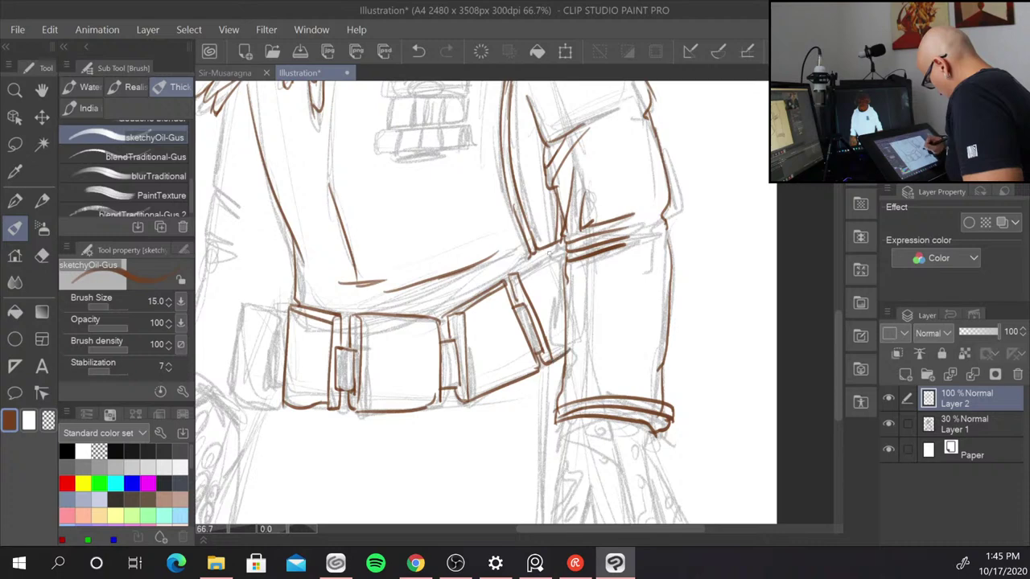
{"action": "left_click_drag", "start_coordinate": [559, 244], "coordinate": [512, 273]}
{"action": "mouse_move", "coordinate": [570, 240]}
{"action": "left_mouse_down"}
{"action": "mouse_move", "coordinate": [514, 277]}
{"action": "mouse_move", "coordinate": [571, 246]}
{"action": "left_mouse_up"}
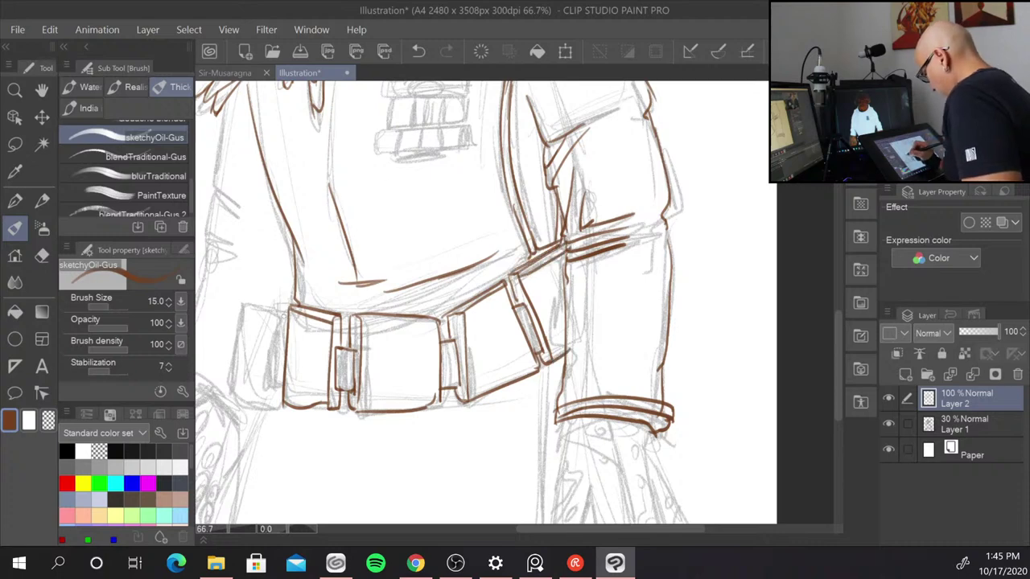
- Outline the frontmost belt pouch at the far side of the waist and the connector linking it to its neighbour
{"action": "mouse_move", "coordinate": [287, 314]}
{"action": "left_mouse_down"}
{"action": "mouse_move", "coordinate": [269, 355]}
{"action": "mouse_move", "coordinate": [270, 408]}
{"action": "left_mouse_up"}
{"action": "left_click_drag", "start_coordinate": [282, 336], "coordinate": [278, 393]}
{"action": "mouse_move", "coordinate": [284, 316]}
{"action": "left_mouse_down"}
{"action": "mouse_move", "coordinate": [259, 304]}
{"action": "mouse_move", "coordinate": [236, 400]}
{"action": "mouse_move", "coordinate": [278, 408]}
{"action": "left_mouse_up"}
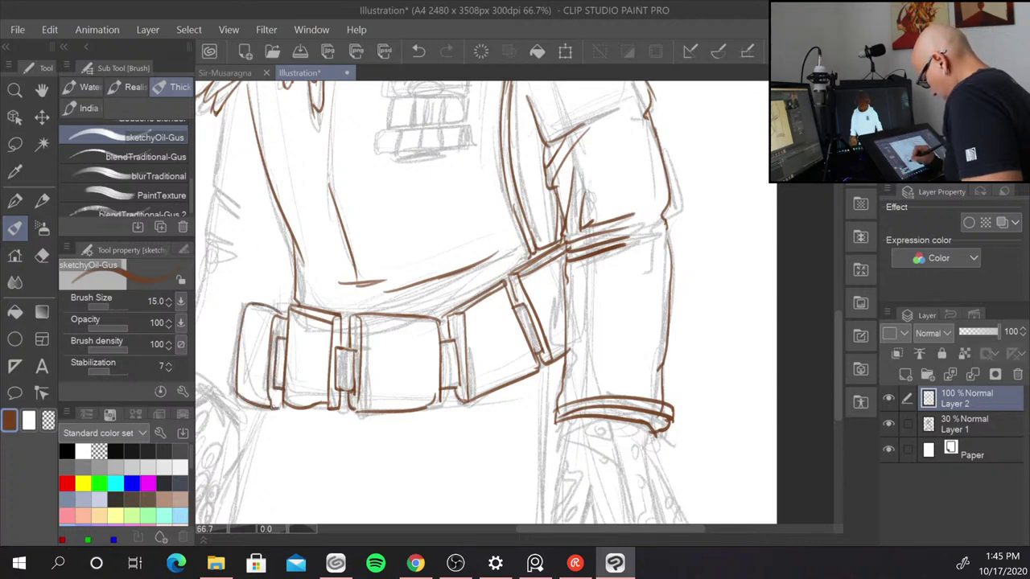
- Join the frontmost pouch to the belt with a short top edge and line the near hand's inner edge and first tentacle fingers
{"action": "mouse_move", "coordinate": [288, 315]}
{"action": "left_mouse_down"}
{"action": "mouse_move", "coordinate": [273, 305]}
{"action": "mouse_move", "coordinate": [249, 314]}
{"action": "mouse_move", "coordinate": [296, 300]}
{"action": "left_mouse_up"}
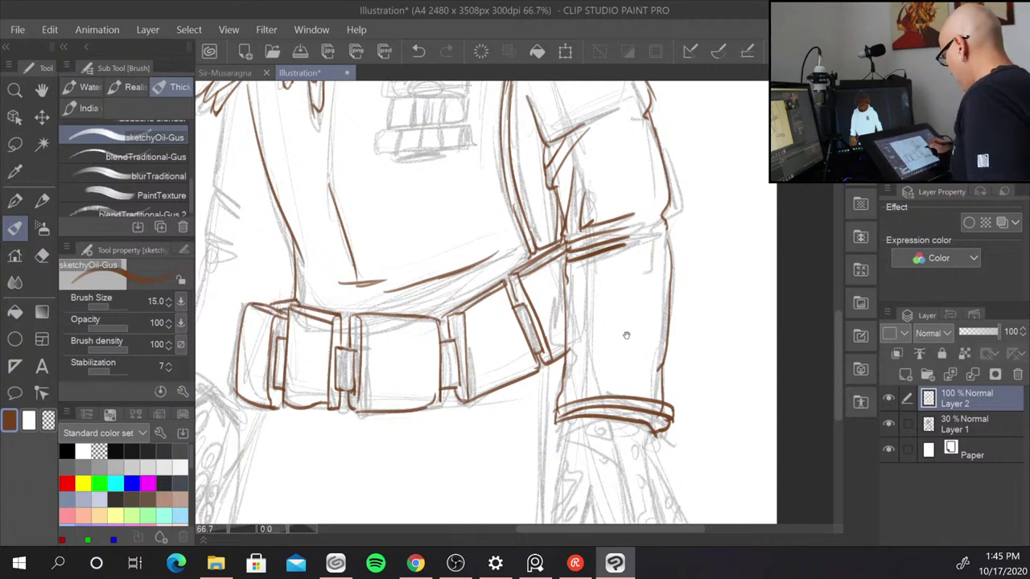
{"action": "mouse_move", "coordinate": [626, 335]}
{"action": "left_mouse_down"}
{"action": "mouse_move", "coordinate": [571, 143]}
{"action": "mouse_move", "coordinate": [550, 135]}
{"action": "left_mouse_up"}
{"action": "left_click_drag", "start_coordinate": [482, 218], "coordinate": [474, 388]}
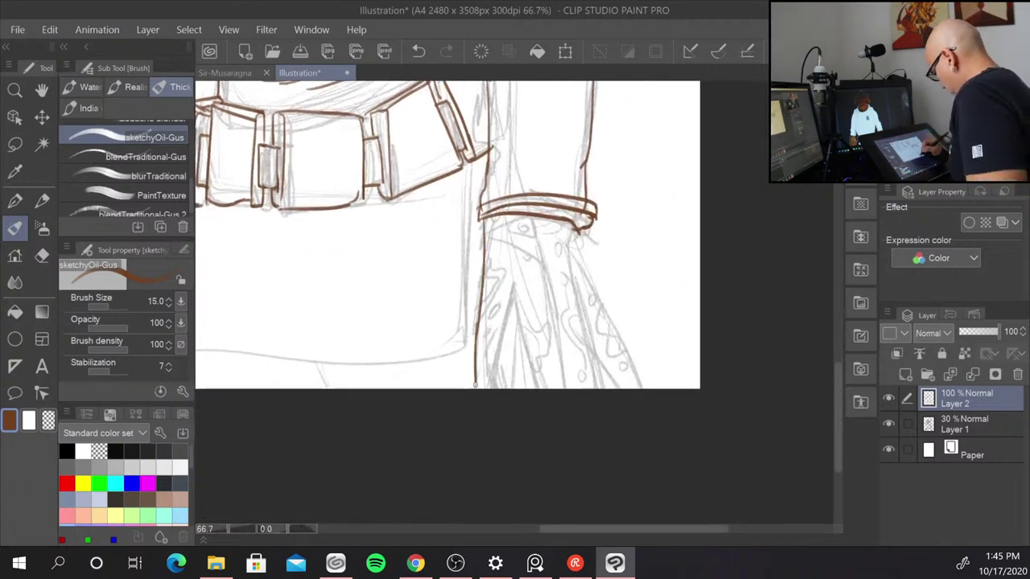
{"action": "mouse_move", "coordinate": [511, 291]}
{"action": "left_mouse_down"}
{"action": "mouse_move", "coordinate": [489, 388]}
{"action": "mouse_move", "coordinate": [541, 388]}
{"action": "left_mouse_up"}
{"action": "left_click_drag", "start_coordinate": [558, 278], "coordinate": [563, 388]}
{"action": "mouse_move", "coordinate": [521, 326]}
{"action": "left_mouse_down"}
{"action": "mouse_move", "coordinate": [522, 389]}
{"action": "mouse_move", "coordinate": [506, 388]}
{"action": "left_mouse_up"}
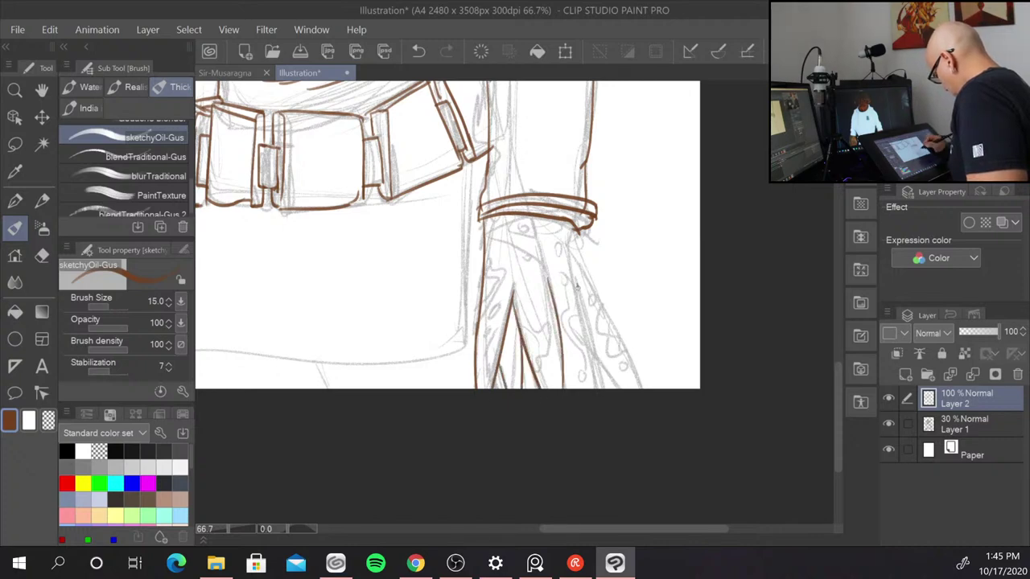
- Outline the near hand's remaining tentacle fingers and its outer edge up to the cuff, sharpening the gaps between the fingers
{"action": "left_click_drag", "start_coordinate": [576, 285], "coordinate": [604, 389]}
{"action": "left_click_drag", "start_coordinate": [564, 362], "coordinate": [571, 389]}
{"action": "left_click_drag", "start_coordinate": [584, 271], "coordinate": [652, 388]}
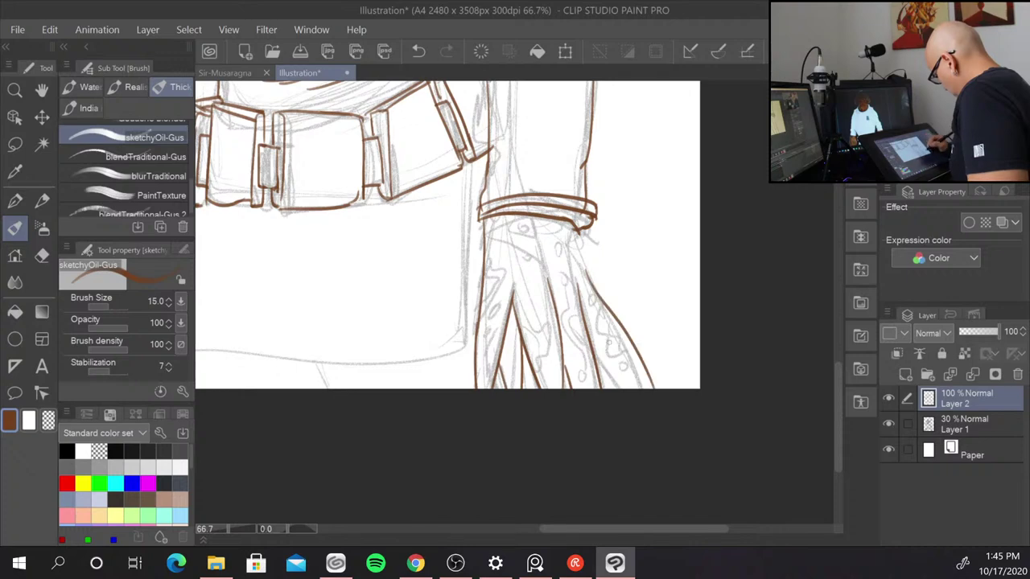
{"action": "left_click_drag", "start_coordinate": [594, 291], "coordinate": [577, 232]}
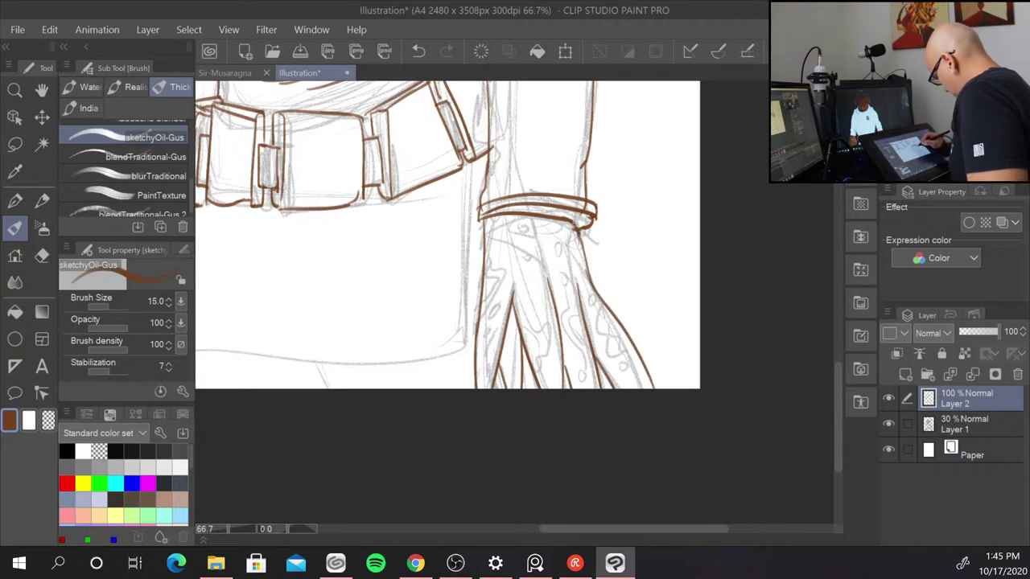
{"action": "left_click_drag", "start_coordinate": [580, 276], "coordinate": [576, 292]}
{"action": "left_click_drag", "start_coordinate": [507, 276], "coordinate": [513, 295]}
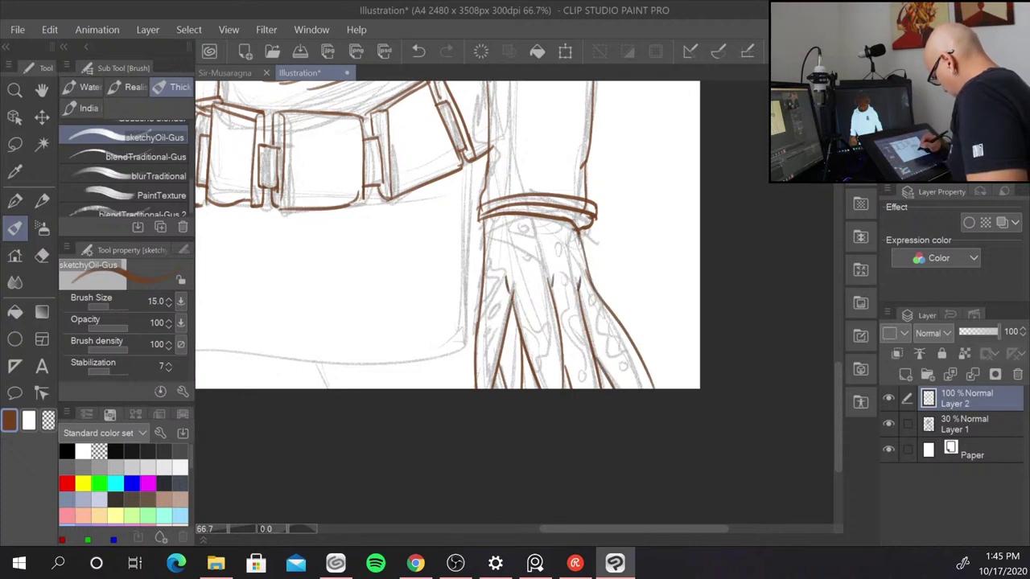
- Outline the tunic skirt below the belt with its side edges and doubled hem, plus the leg lines beneath it
{"action": "left_click_drag", "start_coordinate": [462, 330], "coordinate": [582, 391]}
{"action": "mouse_move", "coordinate": [583, 227]}
{"action": "left_mouse_down"}
{"action": "mouse_move", "coordinate": [568, 421]}
{"action": "mouse_move", "coordinate": [577, 420]}
{"action": "mouse_move", "coordinate": [552, 421]}
{"action": "mouse_move", "coordinate": [578, 417]}
{"action": "left_mouse_up"}
{"action": "mouse_move", "coordinate": [297, 276]}
{"action": "left_mouse_down"}
{"action": "mouse_move", "coordinate": [275, 393]}
{"action": "mouse_move", "coordinate": [286, 422]}
{"action": "mouse_move", "coordinate": [569, 420]}
{"action": "left_mouse_up"}
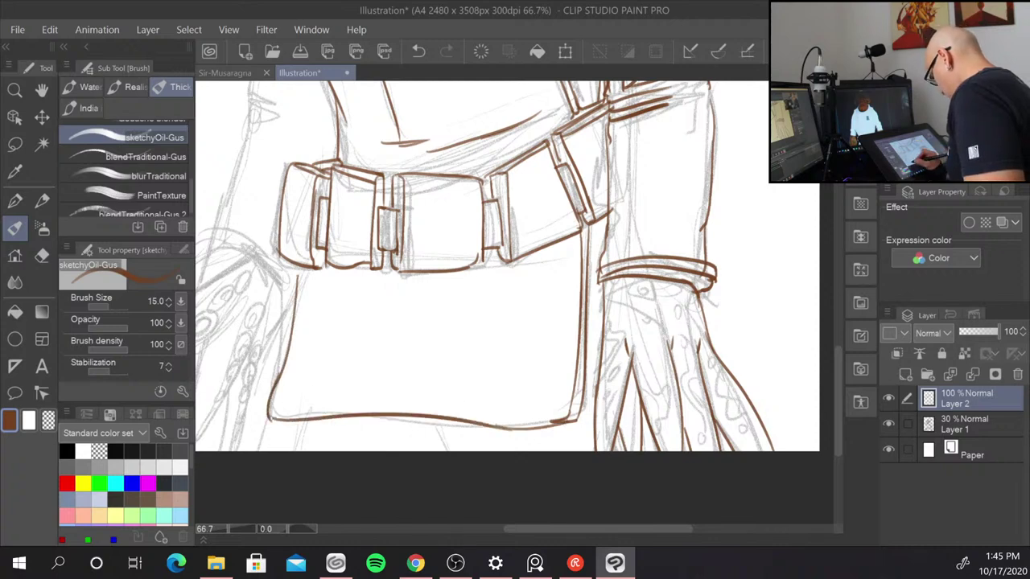
{"action": "mouse_move", "coordinate": [270, 416]}
{"action": "left_mouse_down"}
{"action": "mouse_move", "coordinate": [488, 435]}
{"action": "mouse_move", "coordinate": [565, 427]}
{"action": "left_mouse_up"}
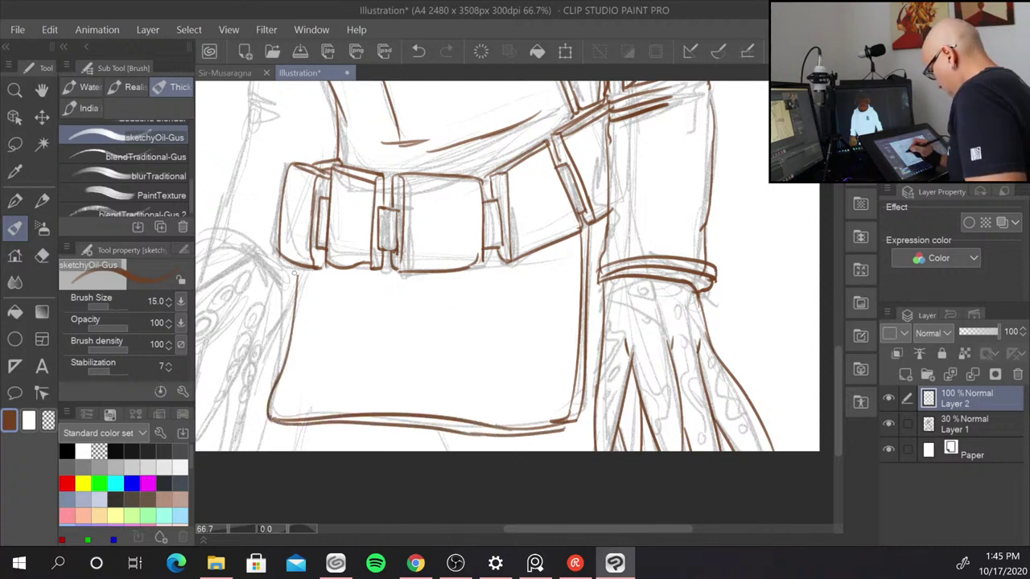
{"action": "mouse_move", "coordinate": [287, 260]}
{"action": "left_mouse_down"}
{"action": "mouse_move", "coordinate": [293, 303]}
{"action": "mouse_move", "coordinate": [283, 304]}
{"action": "mouse_move", "coordinate": [255, 436]}
{"action": "left_mouse_up"}
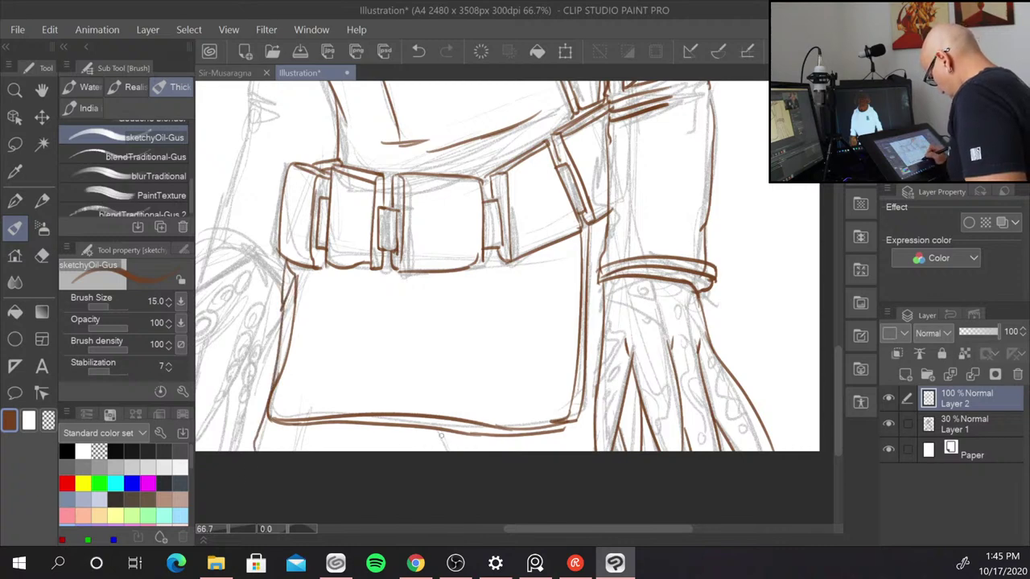
{"action": "left_click_drag", "start_coordinate": [440, 434], "coordinate": [439, 450]}
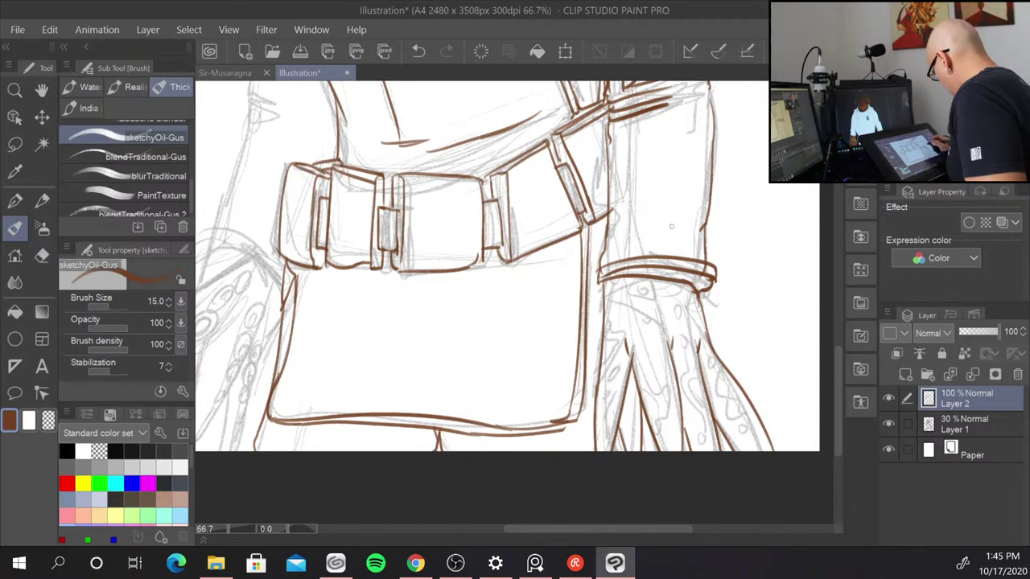
- Trace the far arm's sleeve from beneath the face tentacles, with its elbow folds and the forearm's outer edge
{"action": "left_click_drag", "start_coordinate": [691, 245], "coordinate": [729, 517]}
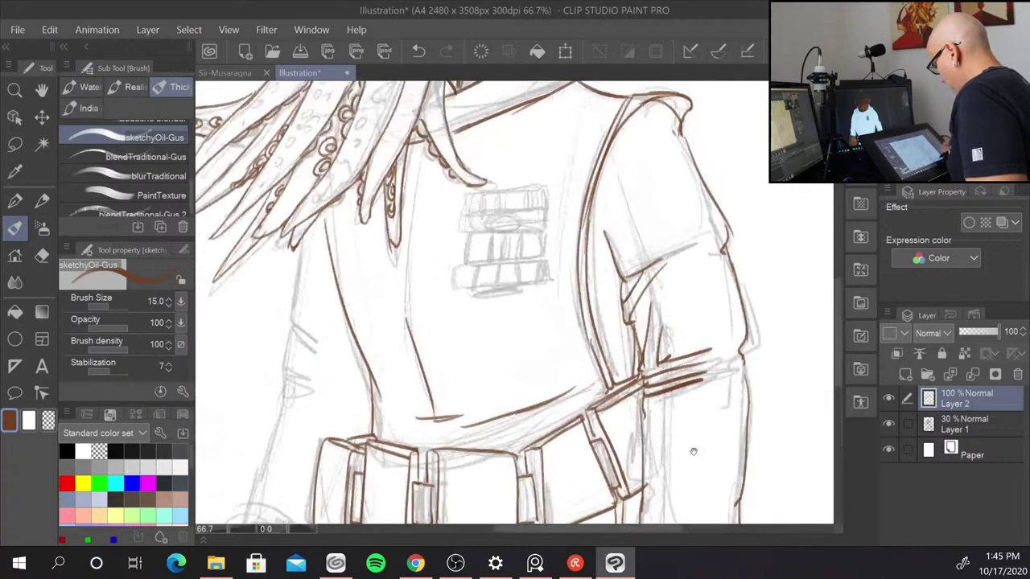
{"action": "left_click_drag", "start_coordinate": [629, 411], "coordinate": [679, 409]}
{"action": "mouse_move", "coordinate": [356, 233]}
{"action": "left_mouse_down"}
{"action": "mouse_move", "coordinate": [344, 310]}
{"action": "mouse_move", "coordinate": [370, 346]}
{"action": "mouse_move", "coordinate": [338, 354]}
{"action": "mouse_move", "coordinate": [338, 372]}
{"action": "mouse_move", "coordinate": [376, 374]}
{"action": "left_mouse_up"}
{"action": "left_click_drag", "start_coordinate": [343, 383], "coordinate": [368, 378]}
{"action": "mouse_move", "coordinate": [366, 382]}
{"action": "left_mouse_down"}
{"action": "mouse_move", "coordinate": [333, 399]}
{"action": "mouse_move", "coordinate": [382, 391]}
{"action": "mouse_move", "coordinate": [399, 375]}
{"action": "left_mouse_up"}
{"action": "mouse_move", "coordinate": [332, 405]}
{"action": "left_mouse_down"}
{"action": "mouse_move", "coordinate": [367, 412]}
{"action": "mouse_move", "coordinate": [388, 397]}
{"action": "mouse_move", "coordinate": [299, 509]}
{"action": "left_mouse_up"}
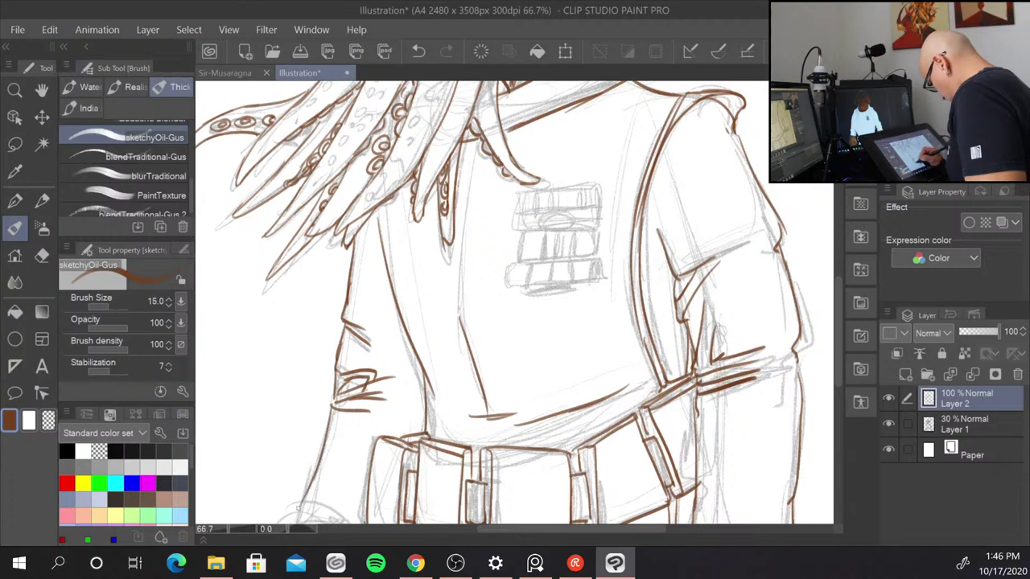
- Finish the far sleeve's lower end and draw its curved cuff opening across to the tunic skirt
{"action": "left_click_drag", "start_coordinate": [437, 452], "coordinate": [527, 229]}
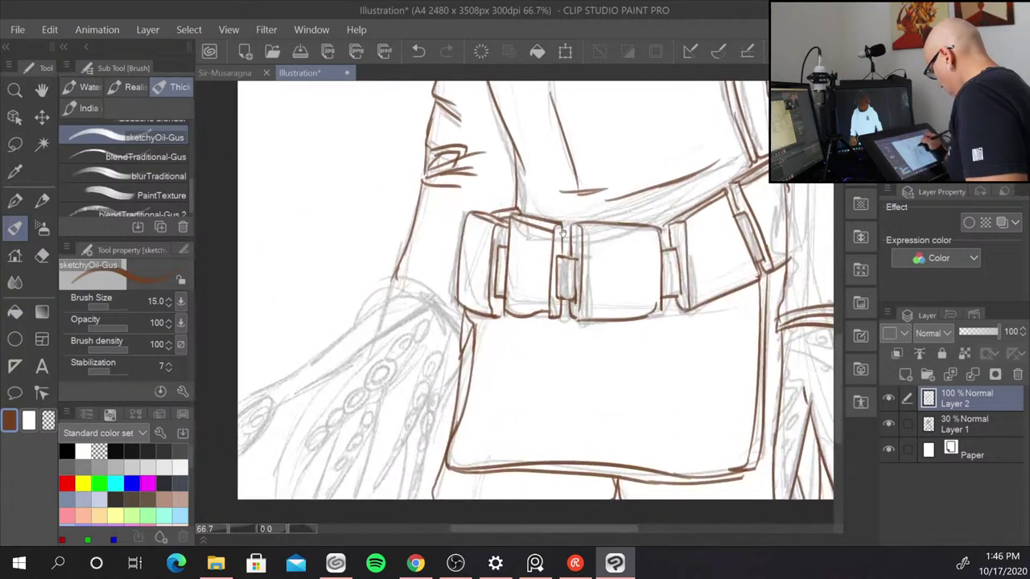
{"action": "left_click_drag", "start_coordinate": [401, 266], "coordinate": [386, 294]}
{"action": "mouse_move", "coordinate": [385, 295]}
{"action": "left_mouse_down"}
{"action": "mouse_move", "coordinate": [430, 303]}
{"action": "mouse_move", "coordinate": [464, 330]}
{"action": "left_mouse_up"}
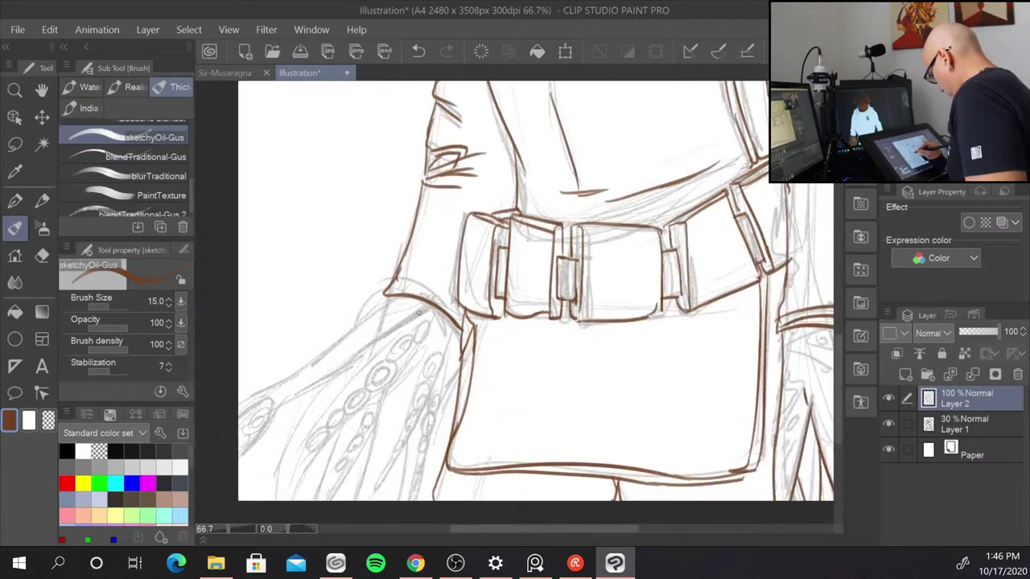
{"action": "left_click_drag", "start_coordinate": [748, 450], "coordinate": [626, 375]}
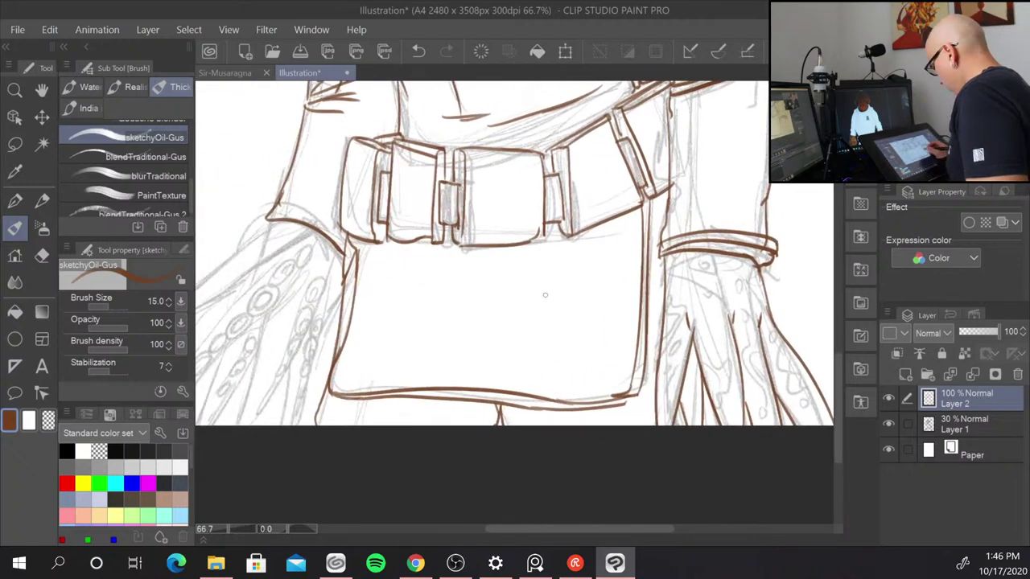
{"action": "left_click_drag", "start_coordinate": [380, 346], "coordinate": [508, 349]}
- Outline the far hand's upper tentacle fingers, from the long outstretched one to the shorter ones beneath it
{"action": "left_click_drag", "start_coordinate": [392, 222], "coordinate": [280, 318]}
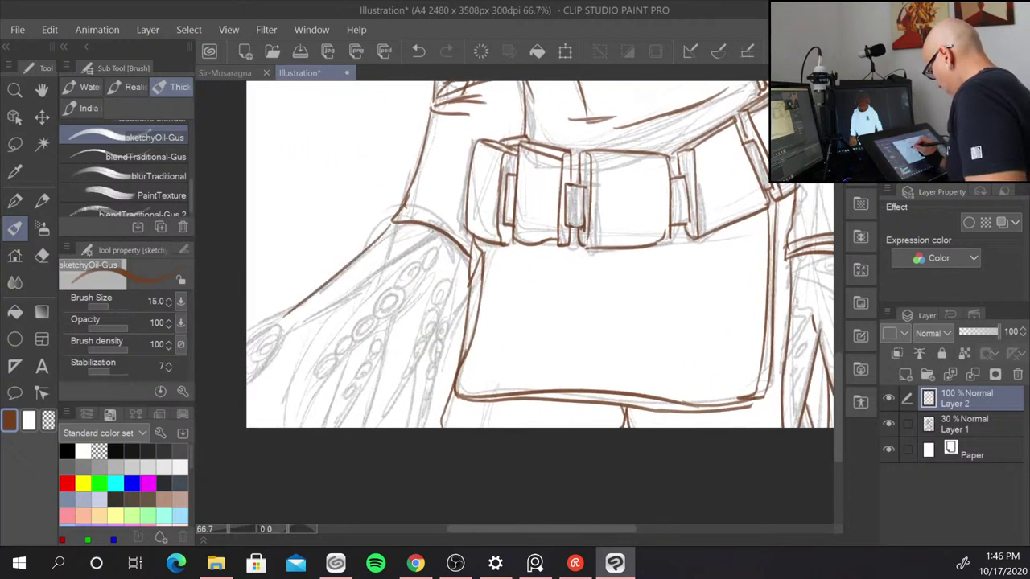
{"action": "left_click_drag", "start_coordinate": [433, 229], "coordinate": [262, 358]}
{"action": "mouse_move", "coordinate": [323, 312]}
{"action": "left_mouse_down"}
{"action": "mouse_move", "coordinate": [262, 358]}
{"action": "mouse_move", "coordinate": [313, 317]}
{"action": "mouse_move", "coordinate": [291, 423]}
{"action": "left_mouse_up"}
{"action": "mouse_move", "coordinate": [429, 243]}
{"action": "left_mouse_down"}
{"action": "mouse_move", "coordinate": [336, 337]}
{"action": "mouse_move", "coordinate": [304, 411]}
{"action": "mouse_move", "coordinate": [409, 308]}
{"action": "mouse_move", "coordinate": [440, 246]}
{"action": "left_mouse_up"}
{"action": "left_click_drag", "start_coordinate": [351, 351], "coordinate": [328, 426]}
{"action": "mouse_move", "coordinate": [387, 328]}
{"action": "left_mouse_down"}
{"action": "mouse_move", "coordinate": [345, 414]}
{"action": "mouse_move", "coordinate": [355, 398]}
{"action": "left_mouse_up"}
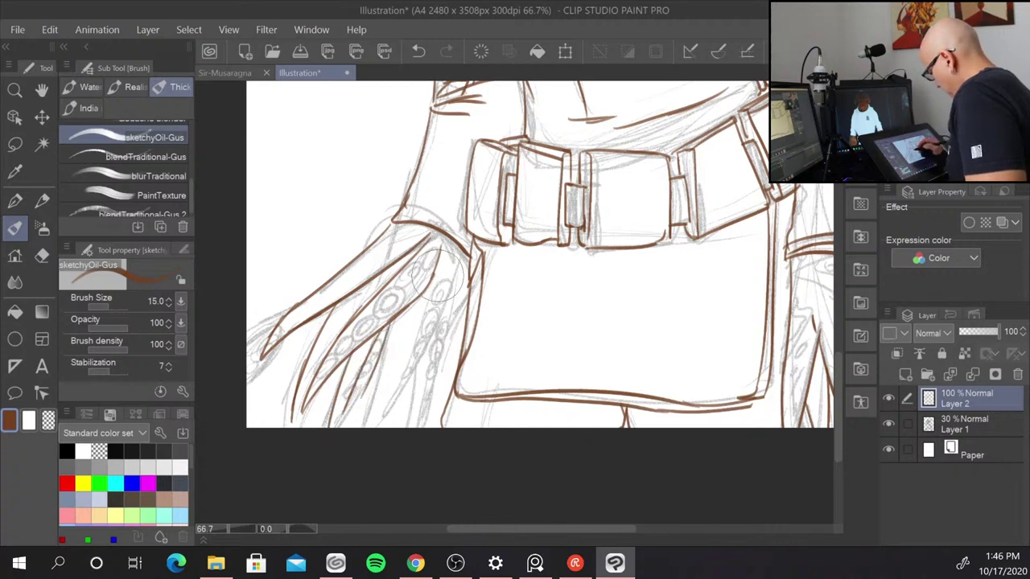
- Line the far hand's remaining tentacle fingers from the cuff down to the canvas edge beside the tunic skirt
{"action": "left_click_drag", "start_coordinate": [439, 261], "coordinate": [421, 292]}
{"action": "mouse_move", "coordinate": [439, 241]}
{"action": "left_mouse_down"}
{"action": "mouse_move", "coordinate": [388, 320]}
{"action": "mouse_move", "coordinate": [396, 309]}
{"action": "mouse_move", "coordinate": [369, 421]}
{"action": "left_mouse_up"}
{"action": "mouse_move", "coordinate": [460, 254]}
{"action": "left_mouse_down"}
{"action": "mouse_move", "coordinate": [417, 365]}
{"action": "mouse_move", "coordinate": [378, 427]}
{"action": "left_mouse_up"}
{"action": "left_click_drag", "start_coordinate": [418, 371], "coordinate": [409, 427]}
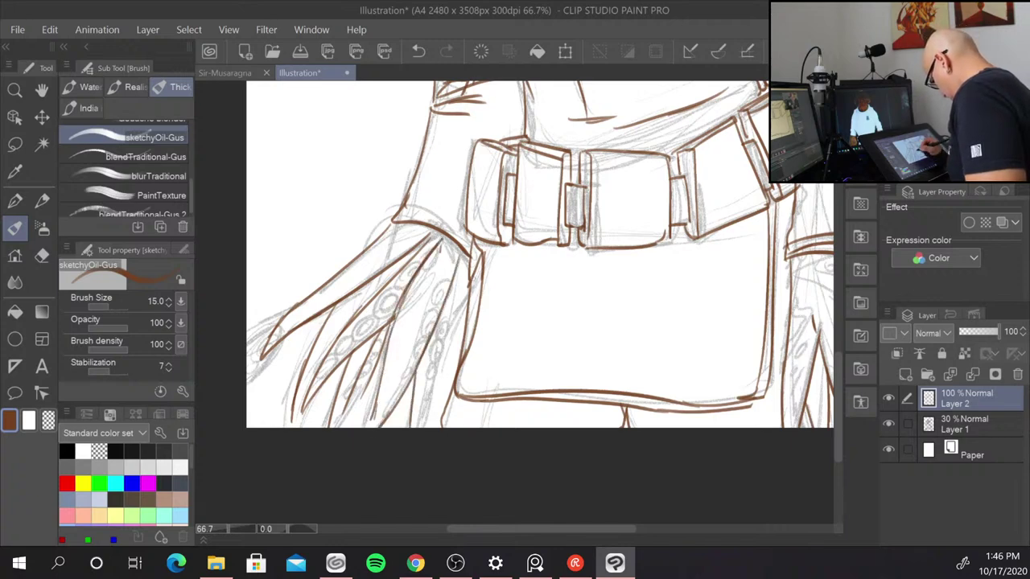
{"action": "left_click_drag", "start_coordinate": [472, 277], "coordinate": [421, 426]}
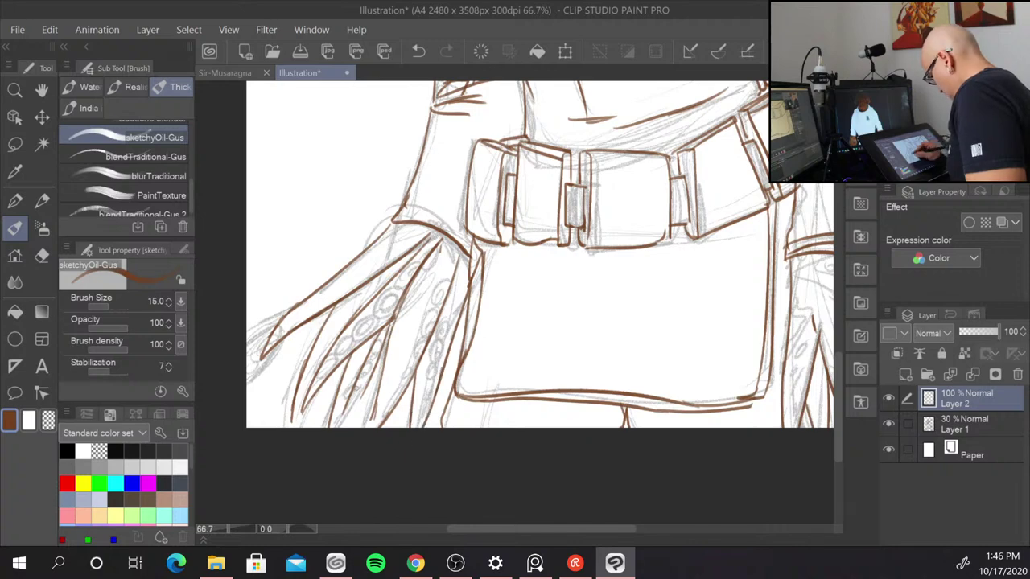
- Draw the round suckers along the far hand's middle tentacle finger up to the cuff
{"action": "mouse_move", "coordinate": [361, 392]}
{"action": "left_mouse_down"}
{"action": "mouse_move", "coordinate": [339, 427]}
{"action": "mouse_move", "coordinate": [292, 425]}
{"action": "left_mouse_up"}
{"action": "mouse_move", "coordinate": [338, 349]}
{"action": "left_mouse_down"}
{"action": "mouse_move", "coordinate": [327, 367]}
{"action": "mouse_move", "coordinate": [433, 244]}
{"action": "left_mouse_up"}
{"action": "left_click_drag", "start_coordinate": [424, 253], "coordinate": [436, 243]}
- Outline the small fin on the far side of the head, including its inner fold
{"action": "left_click_drag", "start_coordinate": [552, 262], "coordinate": [374, 479]}
{"action": "left_click_drag", "start_coordinate": [497, 277], "coordinate": [502, 468]}
{"action": "mouse_move", "coordinate": [502, 301]}
{"action": "left_mouse_down"}
{"action": "mouse_move", "coordinate": [547, 350]}
{"action": "mouse_move", "coordinate": [544, 331]}
{"action": "left_mouse_up"}
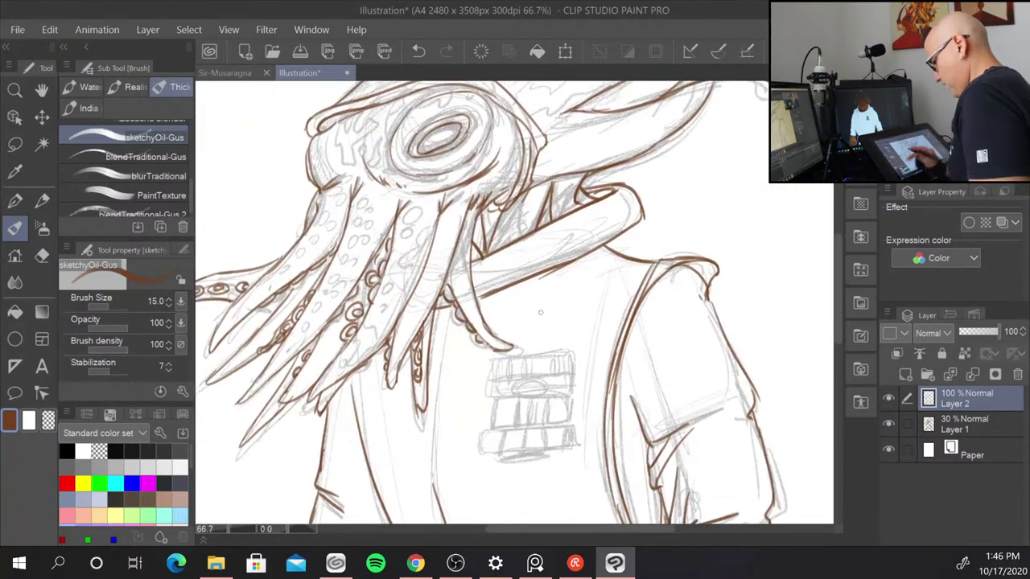
{"action": "scroll", "coordinate": [542, 317], "scroll_direction": "down", "scroll_amount": 2}
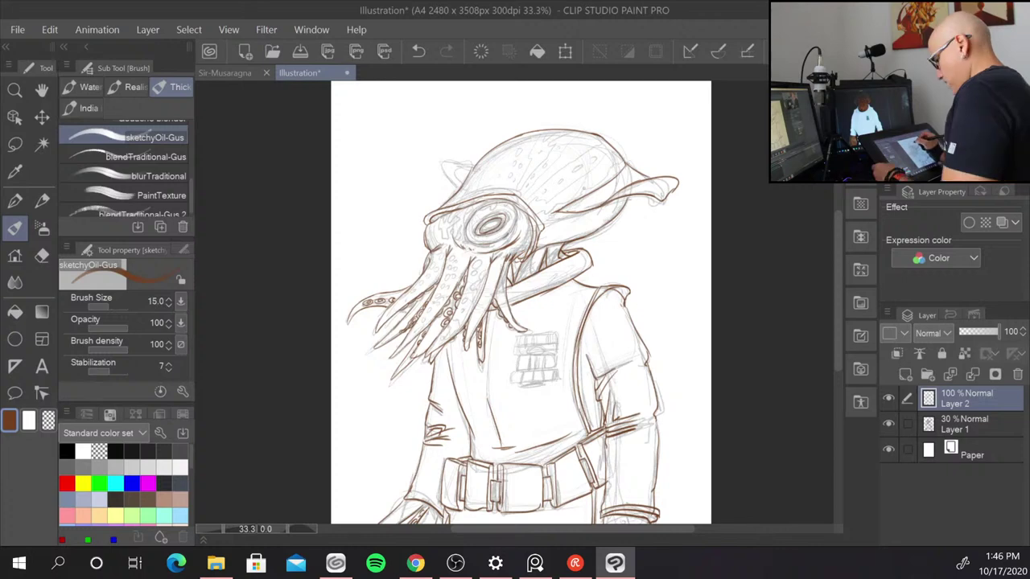
{"action": "scroll", "coordinate": [694, 197], "scroll_direction": "up", "scroll_amount": 2}
{"action": "mouse_move", "coordinate": [403, 161]}
{"action": "left_mouse_down"}
{"action": "mouse_move", "coordinate": [558, 223]}
{"action": "mouse_move", "coordinate": [558, 206]}
{"action": "left_mouse_up"}
{"action": "mouse_move", "coordinate": [377, 219]}
{"action": "left_mouse_down"}
{"action": "mouse_move", "coordinate": [351, 196]}
{"action": "mouse_move", "coordinate": [409, 170]}
{"action": "mouse_move", "coordinate": [367, 176]}
{"action": "mouse_move", "coordinate": [378, 214]}
{"action": "left_mouse_up"}
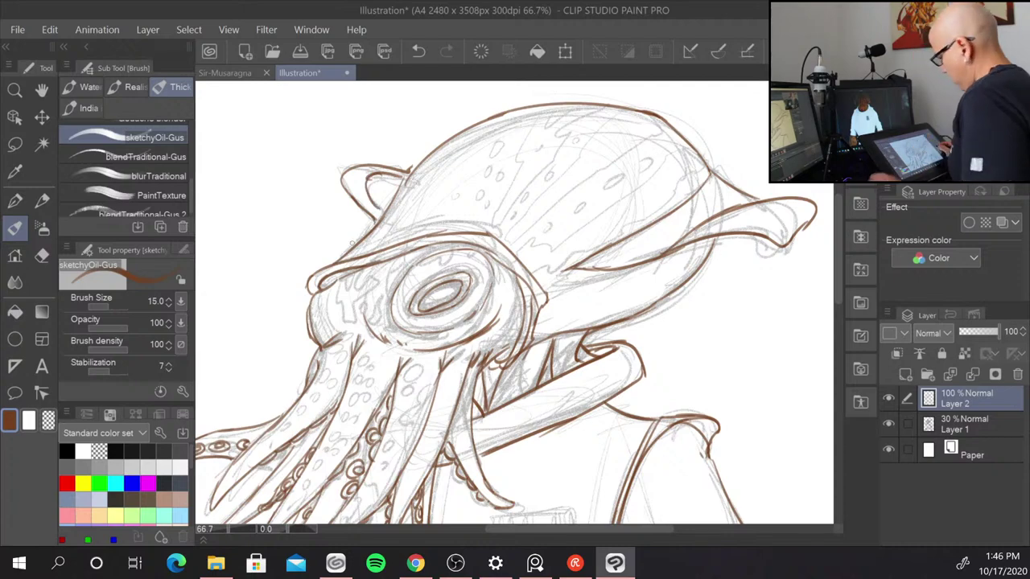
- Outline the top row of the chest badge and divide it into small blocks with a notched pattern
{"action": "scroll", "coordinate": [776, 393], "scroll_direction": "down", "scroll_amount": 2}
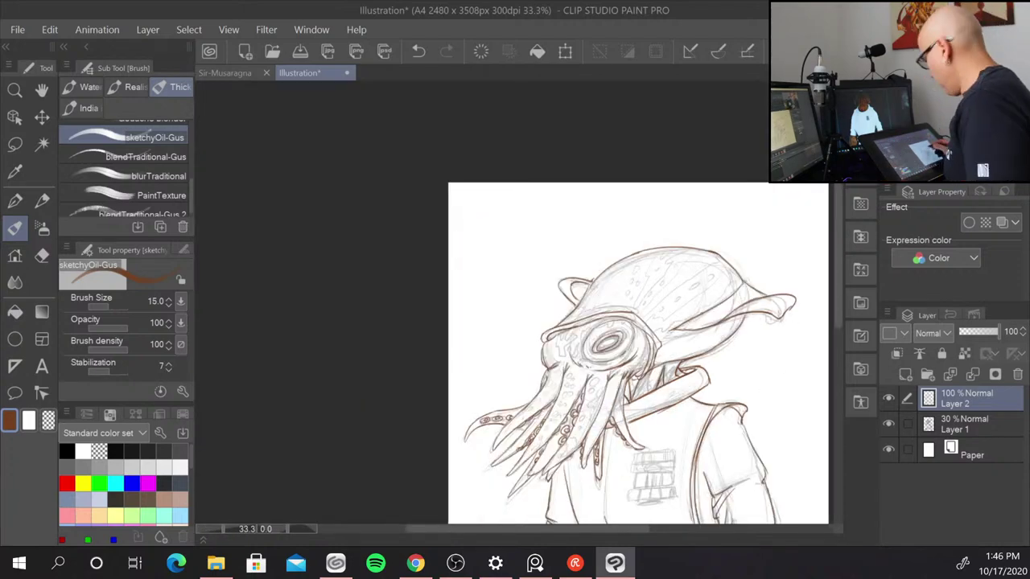
{"action": "mouse_move", "coordinate": [732, 408]}
{"action": "left_mouse_down"}
{"action": "mouse_move", "coordinate": [618, 251]}
{"action": "mouse_move", "coordinate": [561, 222]}
{"action": "mouse_move", "coordinate": [560, 203]}
{"action": "left_mouse_up"}
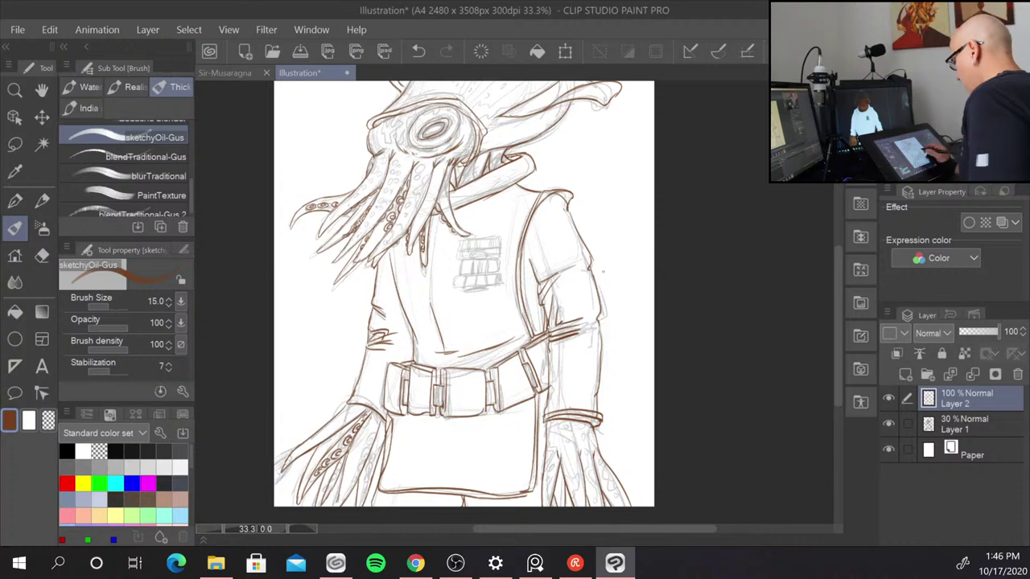
{"action": "scroll", "coordinate": [659, 207], "scroll_direction": "up", "scroll_amount": 2}
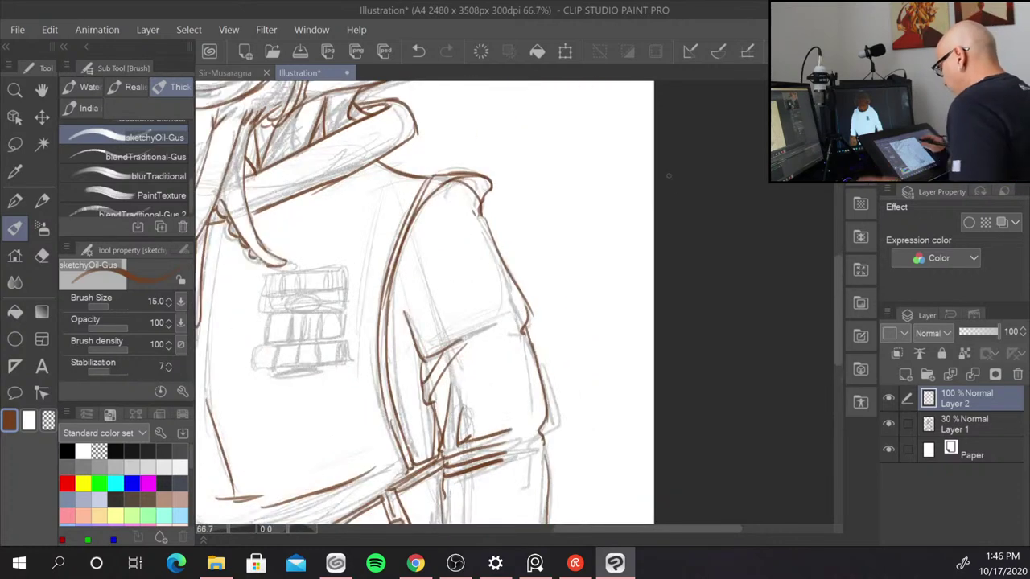
{"action": "left_click_drag", "start_coordinate": [669, 175], "coordinate": [791, 135]}
{"action": "mouse_move", "coordinate": [389, 235]}
{"action": "left_mouse_down"}
{"action": "mouse_move", "coordinate": [391, 253]}
{"action": "mouse_move", "coordinate": [405, 256]}
{"action": "left_mouse_up"}
{"action": "mouse_move", "coordinate": [390, 236]}
{"action": "left_mouse_down"}
{"action": "mouse_move", "coordinate": [405, 235]}
{"action": "mouse_move", "coordinate": [404, 256]}
{"action": "left_mouse_up"}
{"action": "left_click_drag", "start_coordinate": [406, 256], "coordinate": [423, 253]}
{"action": "mouse_move", "coordinate": [404, 235]}
{"action": "left_mouse_down"}
{"action": "mouse_move", "coordinate": [424, 233]}
{"action": "mouse_move", "coordinate": [423, 256]}
{"action": "mouse_move", "coordinate": [460, 250]}
{"action": "left_mouse_up"}
{"action": "mouse_move", "coordinate": [425, 232]}
{"action": "left_mouse_down"}
{"action": "mouse_move", "coordinate": [468, 230]}
{"action": "mouse_move", "coordinate": [466, 252]}
{"action": "mouse_move", "coordinate": [444, 232]}
{"action": "mouse_move", "coordinate": [467, 228]}
{"action": "left_mouse_up"}
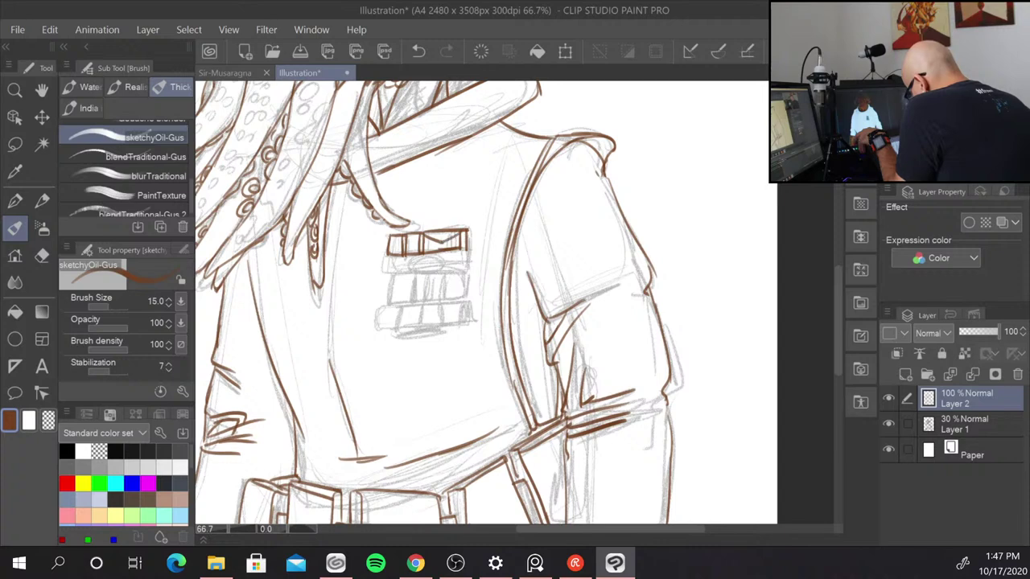
- Line the chest badge's remaining rows with their dividers and base bar, and add crease lines on the vest around it
{"action": "mouse_move", "coordinate": [387, 255]}
{"action": "left_mouse_down"}
{"action": "mouse_move", "coordinate": [387, 275]}
{"action": "mouse_move", "coordinate": [461, 273]}
{"action": "mouse_move", "coordinate": [394, 271]}
{"action": "mouse_move", "coordinate": [389, 304]}
{"action": "left_mouse_up"}
{"action": "mouse_move", "coordinate": [412, 270]}
{"action": "left_mouse_down"}
{"action": "mouse_move", "coordinate": [411, 305]}
{"action": "mouse_move", "coordinate": [467, 293]}
{"action": "left_mouse_up"}
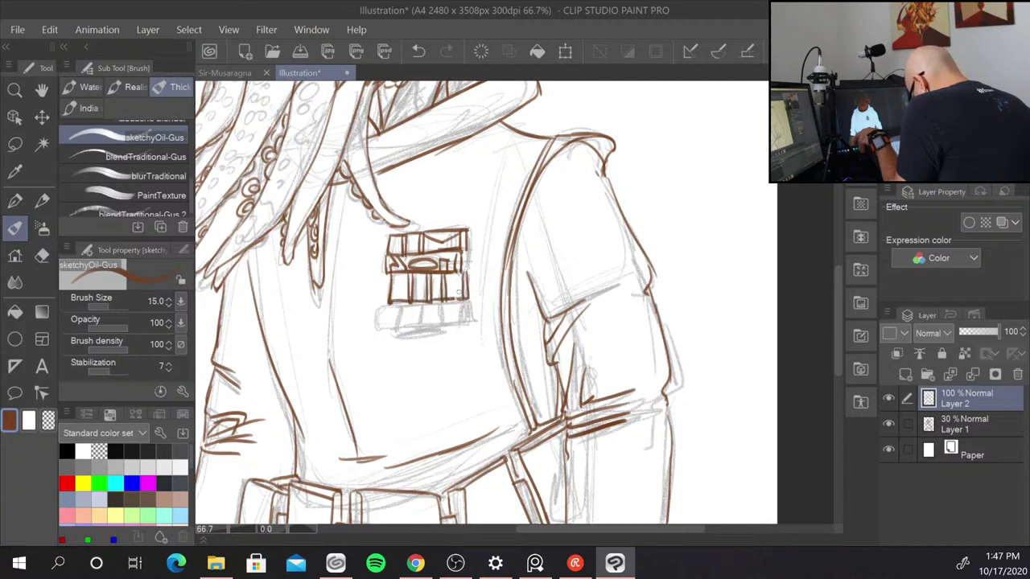
{"action": "mouse_move", "coordinate": [388, 305]}
{"action": "left_mouse_down"}
{"action": "mouse_move", "coordinate": [464, 302]}
{"action": "mouse_move", "coordinate": [386, 333]}
{"action": "mouse_move", "coordinate": [405, 329]}
{"action": "left_mouse_up"}
{"action": "mouse_move", "coordinate": [402, 306]}
{"action": "left_mouse_down"}
{"action": "mouse_move", "coordinate": [403, 326]}
{"action": "mouse_move", "coordinate": [444, 326]}
{"action": "left_mouse_up"}
{"action": "mouse_move", "coordinate": [442, 302]}
{"action": "left_mouse_down"}
{"action": "mouse_move", "coordinate": [441, 328]}
{"action": "mouse_move", "coordinate": [464, 324]}
{"action": "left_mouse_up"}
{"action": "left_click_drag", "start_coordinate": [398, 329], "coordinate": [456, 333]}
{"action": "left_click_drag", "start_coordinate": [405, 331], "coordinate": [455, 329]}
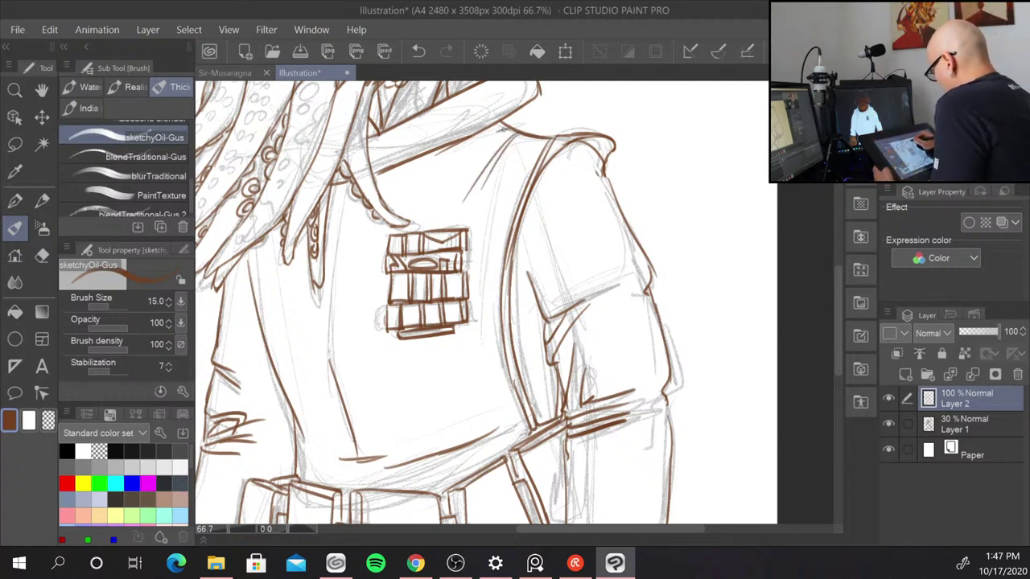
{"action": "left_click_drag", "start_coordinate": [482, 327], "coordinate": [487, 406]}
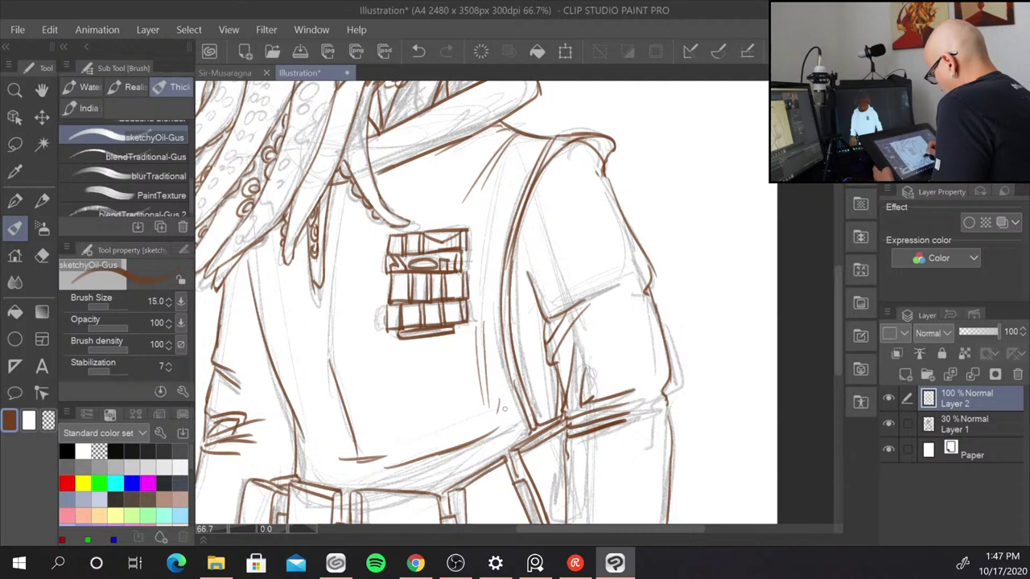
- Review the line art across the whole figure, from the head down to the hands and tunic hem
{"action": "scroll", "coordinate": [605, 383], "scroll_direction": "down", "scroll_amount": 3}
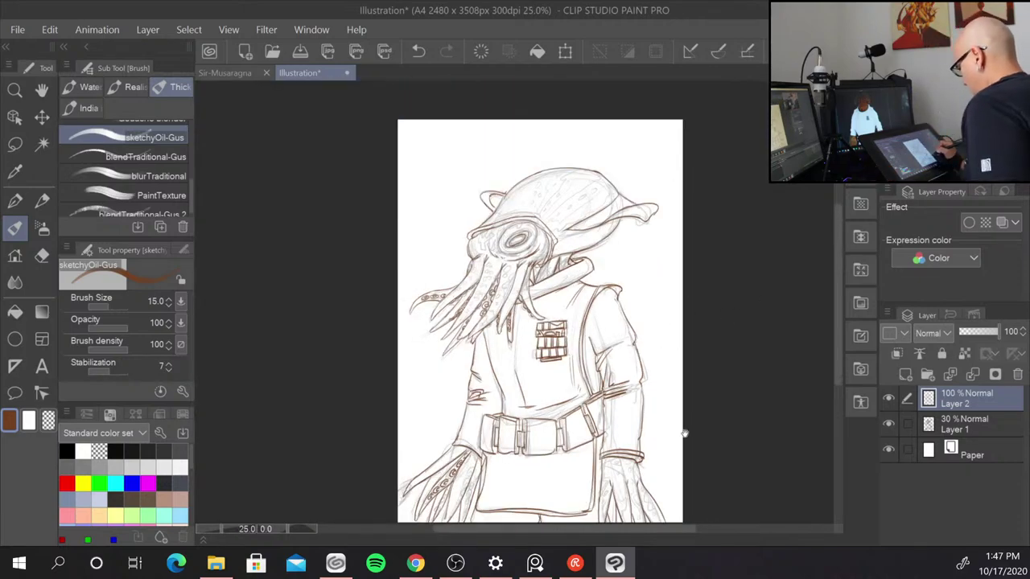
{"action": "left_click_drag", "start_coordinate": [683, 430], "coordinate": [595, 421]}
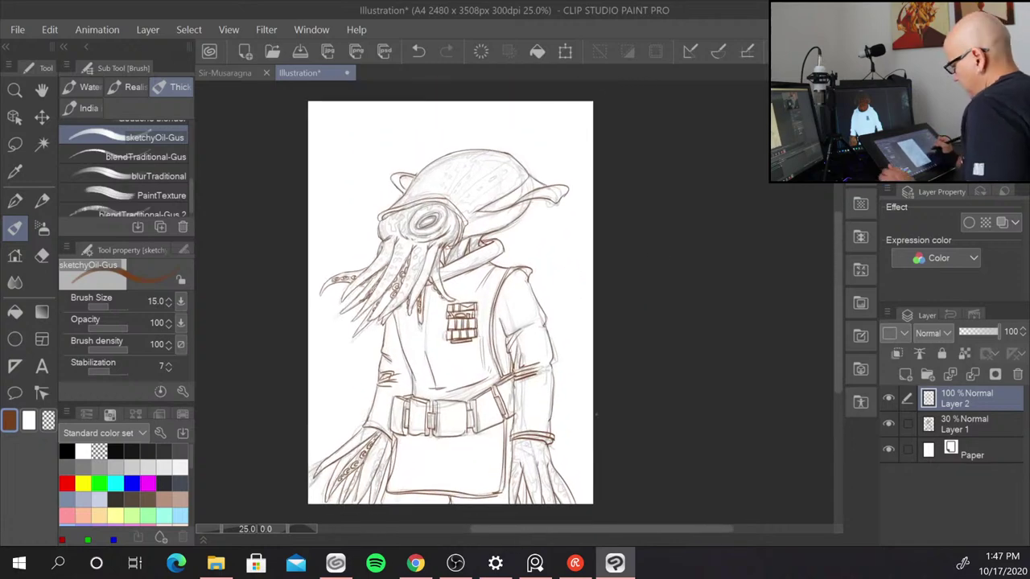
{"action": "scroll", "coordinate": [595, 419], "scroll_direction": "up", "scroll_amount": 1}
{"action": "scroll", "coordinate": [596, 414], "scroll_direction": "up", "scroll_amount": 1}
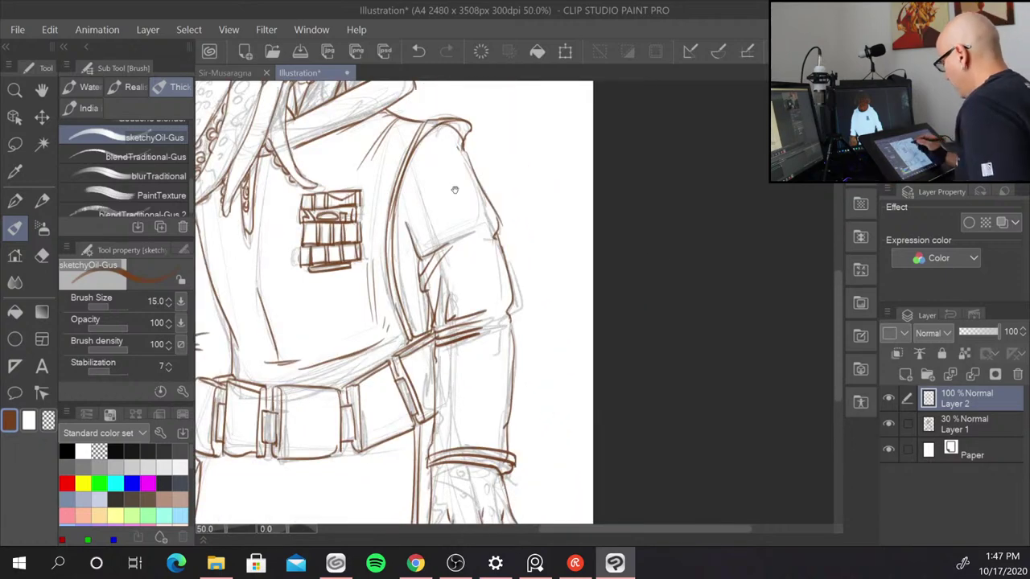
{"action": "left_click_drag", "start_coordinate": [455, 191], "coordinate": [552, 359]}
{"action": "scroll", "coordinate": [555, 344], "scroll_direction": "down", "scroll_amount": 2}
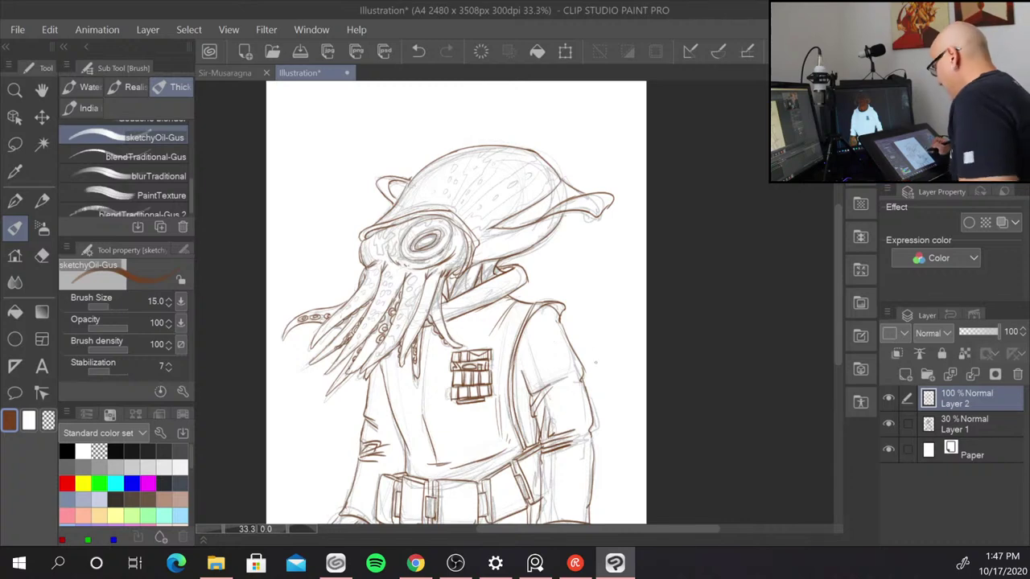
{"action": "scroll", "coordinate": [563, 344], "scroll_direction": "up", "scroll_amount": 1}
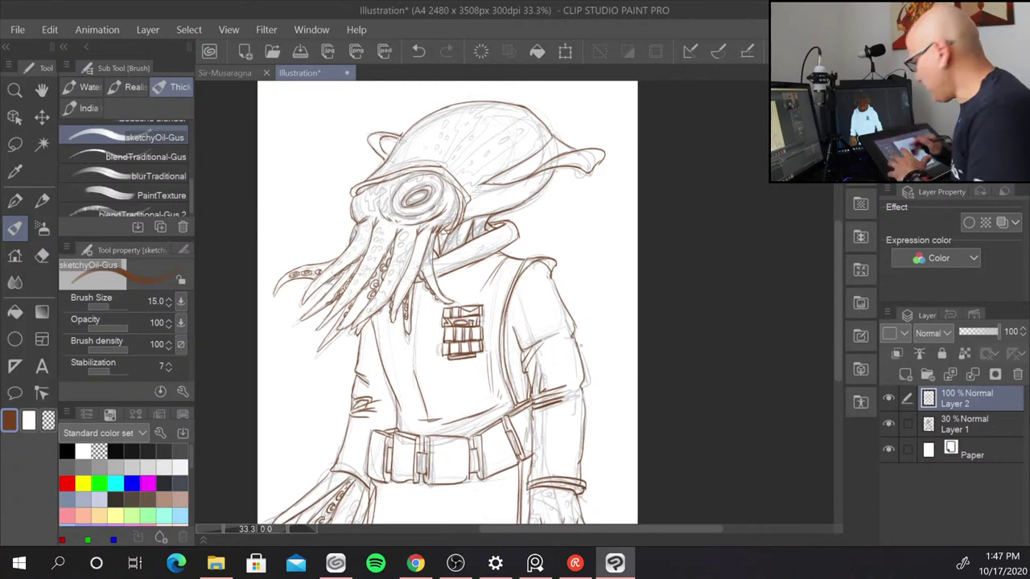
- Add a new layer for colour and place it beneath the pencil sketch layer, directly above the paper
{"action": "left_click", "coordinate": [978, 425]}
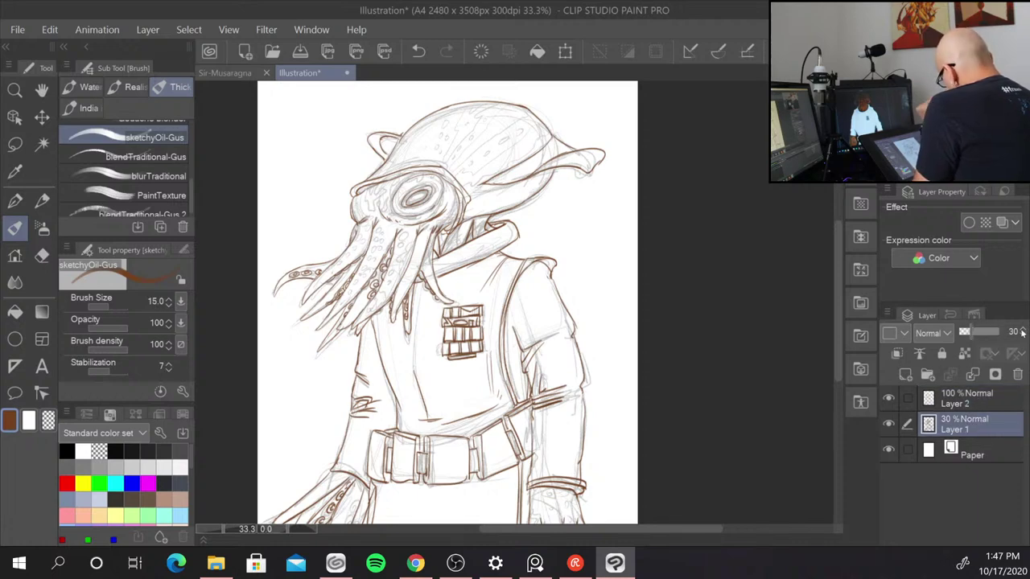
{"action": "left_click", "coordinate": [905, 374]}
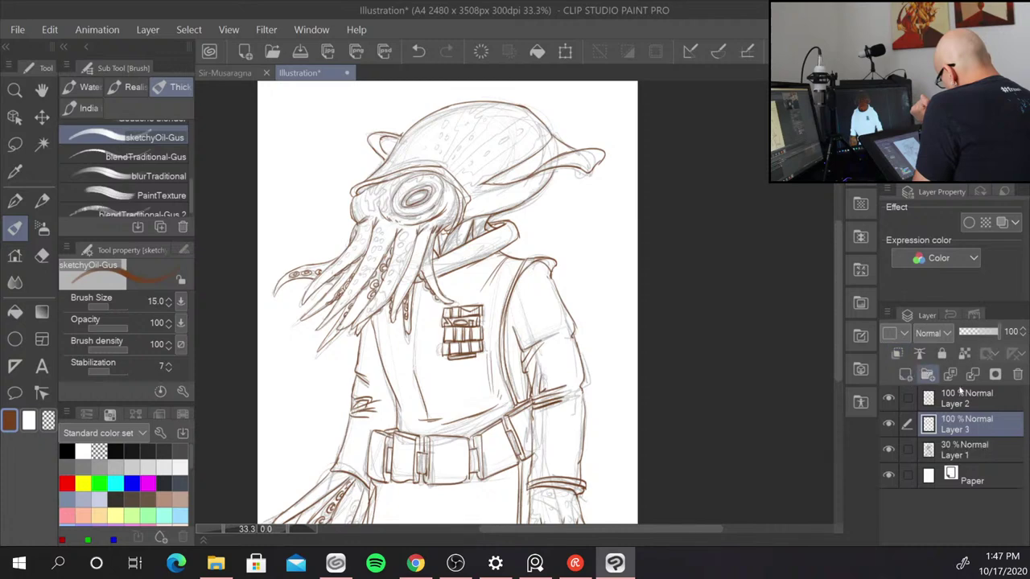
{"action": "left_click_drag", "start_coordinate": [975, 428], "coordinate": [973, 455]}
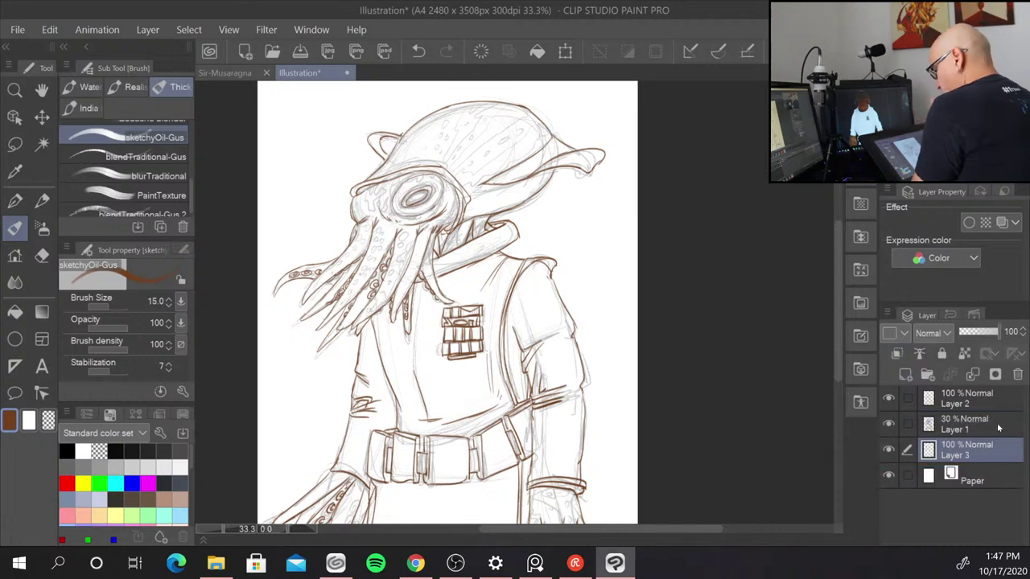
- Choose the blendTraditional-Gus brush, set its size to 100, and bring up the squid reference photo for picking colours
{"action": "scroll", "coordinate": [188, 205], "scroll_direction": "down", "scroll_amount": 1}
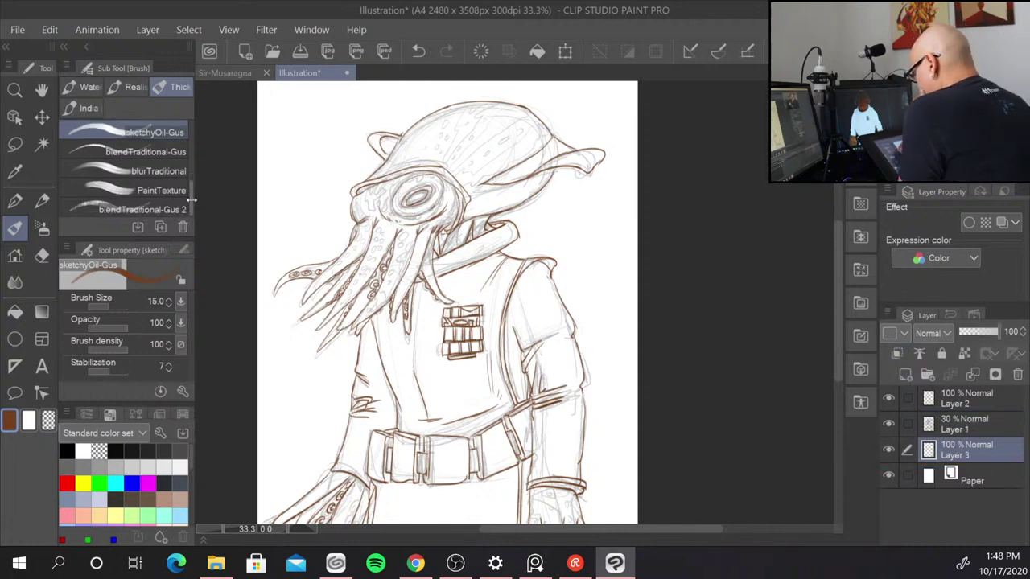
{"action": "left_click", "coordinate": [161, 152]}
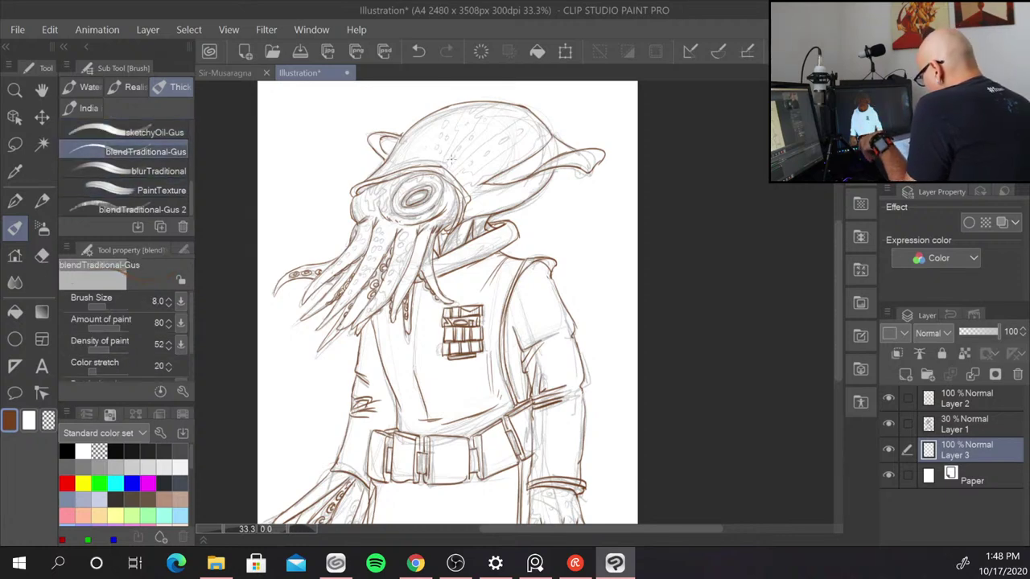
{"action": "key", "text": "bracketright"}
{"action": "key", "text": "bracketright"}
{"action": "key", "text": "bracketright"}
{"action": "key", "text": "bracketright"}
{"action": "key", "text": "bracketright"}
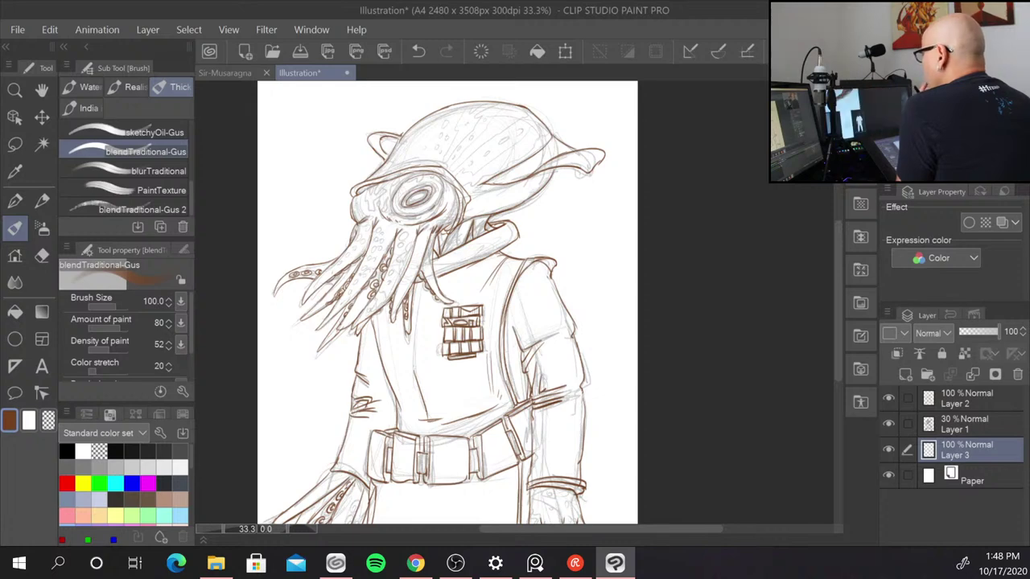
{"action": "key", "text": "alt+Tab"}
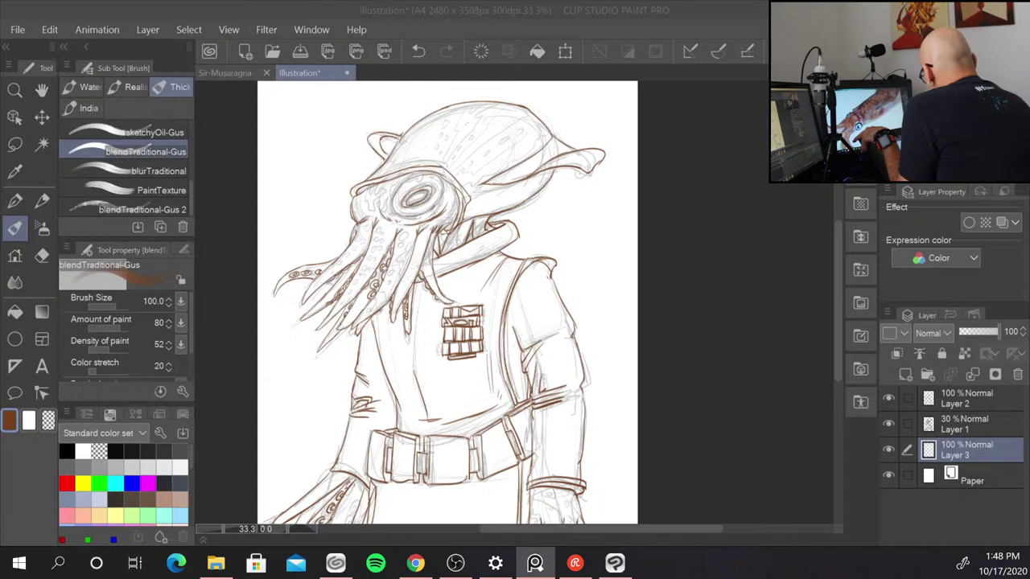
{"action": "key", "text": "alt+Tab"}
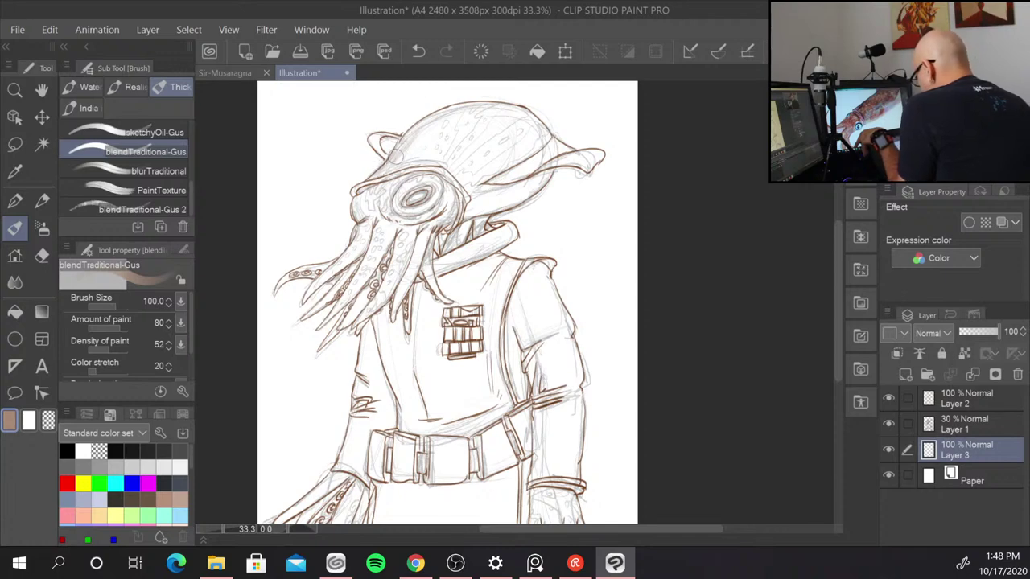
{"action": "mouse_move", "coordinate": [396, 157]}
{"action": "left_mouse_down"}
{"action": "mouse_move", "coordinate": [435, 125]}
{"action": "mouse_move", "coordinate": [404, 165]}
{"action": "mouse_move", "coordinate": [458, 171]}
{"action": "mouse_move", "coordinate": [431, 161]}
{"action": "mouse_move", "coordinate": [470, 136]}
{"action": "mouse_move", "coordinate": [447, 151]}
{"action": "mouse_move", "coordinate": [465, 165]}
{"action": "mouse_move", "coordinate": [460, 183]}
{"action": "mouse_move", "coordinate": [522, 149]}
{"action": "mouse_move", "coordinate": [442, 129]}
{"action": "mouse_move", "coordinate": [414, 138]}
{"action": "mouse_move", "coordinate": [439, 125]}
{"action": "left_mouse_up"}
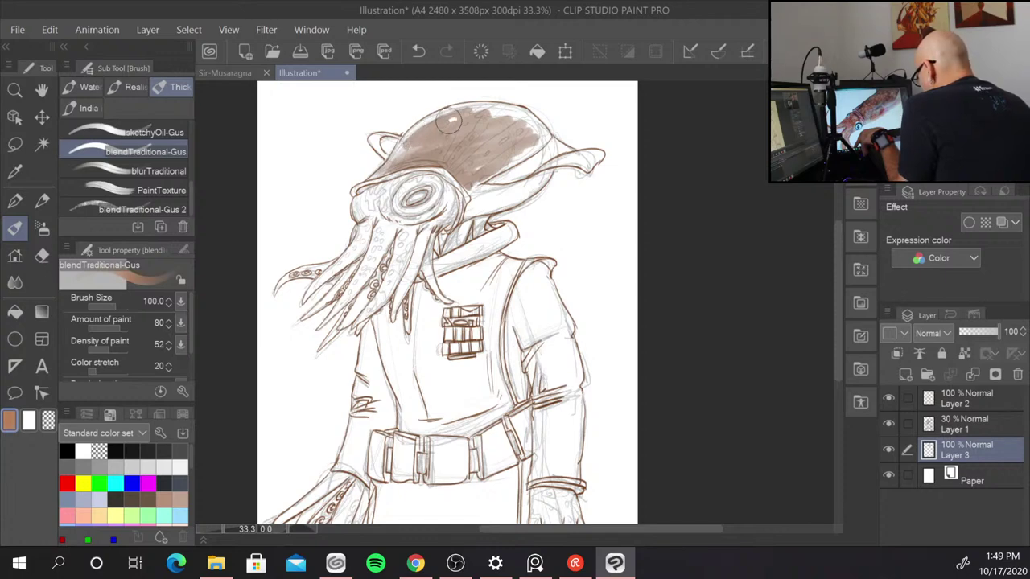
{"action": "key", "text": "ctrl+z"}
{"action": "key", "text": "ctrl+z"}
{"action": "key", "text": "ctrl+z"}
{"action": "key", "text": "ctrl+z"}
{"action": "key", "text": "ctrl+z"}
{"action": "key", "text": "ctrl+z"}
{"action": "key", "text": "ctrl+z"}
{"action": "key", "text": "ctrl+z"}
{"action": "key", "text": "ctrl+z"}
{"action": "key", "text": "ctrl+z"}
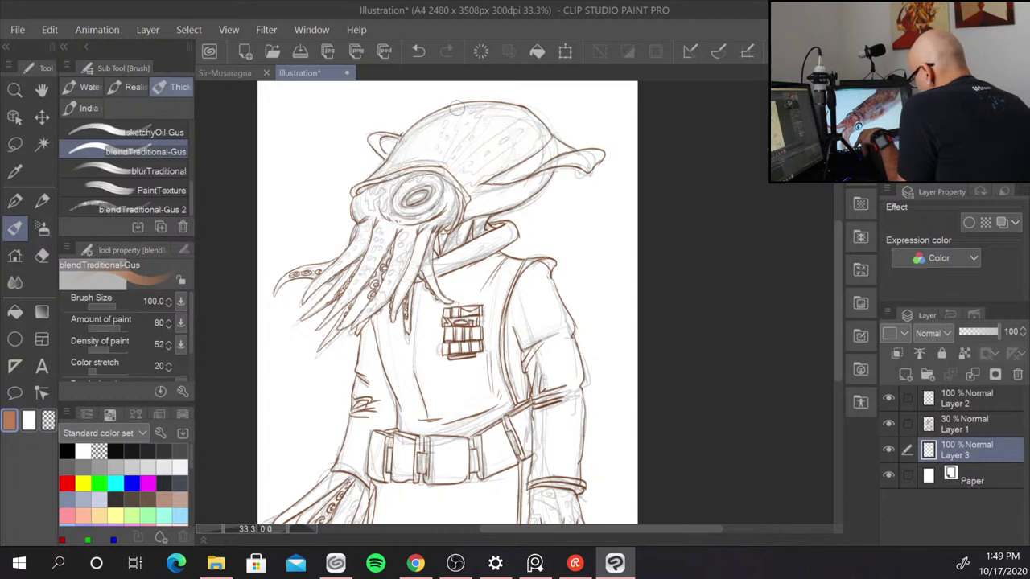
- Paint a flat terracotta-brown base over the front of the head, the area around the eye and the foremost face tentacles
{"action": "left_click_drag", "start_coordinate": [382, 171], "coordinate": [468, 113]}
{"action": "mouse_move", "coordinate": [419, 145]}
{"action": "left_mouse_down"}
{"action": "mouse_move", "coordinate": [439, 157]}
{"action": "mouse_move", "coordinate": [427, 164]}
{"action": "mouse_move", "coordinate": [458, 173]}
{"action": "mouse_move", "coordinate": [354, 209]}
{"action": "mouse_move", "coordinate": [410, 171]}
{"action": "mouse_move", "coordinate": [448, 180]}
{"action": "mouse_move", "coordinate": [451, 201]}
{"action": "mouse_move", "coordinate": [405, 219]}
{"action": "mouse_move", "coordinate": [438, 189]}
{"action": "mouse_move", "coordinate": [395, 209]}
{"action": "mouse_move", "coordinate": [426, 176]}
{"action": "mouse_move", "coordinate": [390, 193]}
{"action": "mouse_move", "coordinate": [396, 219]}
{"action": "mouse_move", "coordinate": [346, 301]}
{"action": "left_mouse_up"}
{"action": "mouse_move", "coordinate": [366, 265]}
{"action": "left_mouse_down"}
{"action": "mouse_move", "coordinate": [326, 326]}
{"action": "mouse_move", "coordinate": [378, 240]}
{"action": "mouse_move", "coordinate": [346, 264]}
{"action": "mouse_move", "coordinate": [366, 221]}
{"action": "mouse_move", "coordinate": [309, 293]}
{"action": "mouse_move", "coordinate": [300, 272]}
{"action": "mouse_move", "coordinate": [273, 285]}
{"action": "mouse_move", "coordinate": [329, 266]}
{"action": "left_mouse_up"}
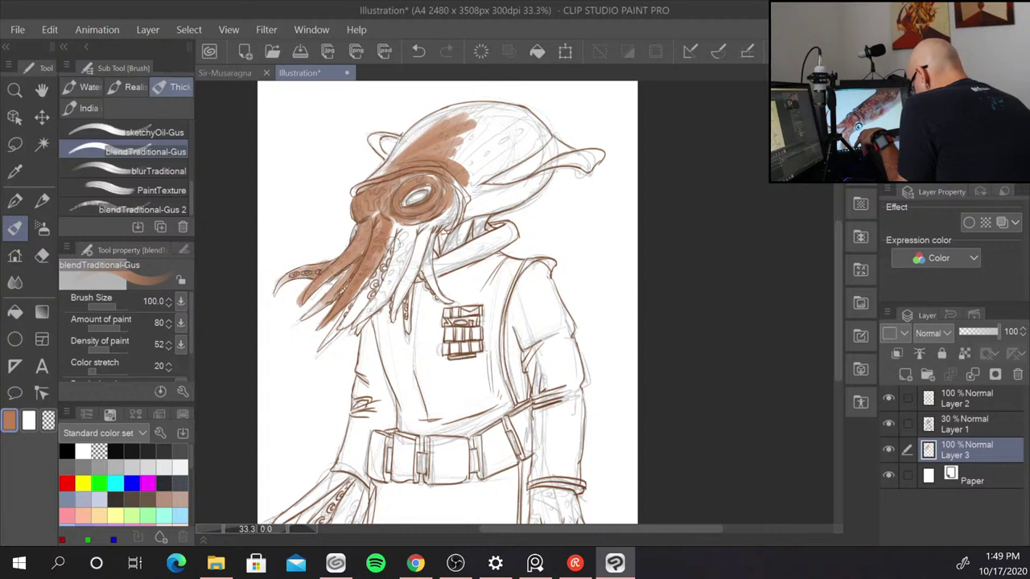
- Fill the middle and inner face tentacles down to their tips with the terracotta-brown base colour
{"action": "left_click_drag", "start_coordinate": [391, 233], "coordinate": [346, 324]}
{"action": "mouse_move", "coordinate": [385, 274]}
{"action": "left_mouse_down"}
{"action": "mouse_move", "coordinate": [326, 339]}
{"action": "mouse_move", "coordinate": [355, 317]}
{"action": "left_mouse_up"}
{"action": "left_click_drag", "start_coordinate": [406, 241], "coordinate": [354, 322]}
{"action": "mouse_move", "coordinate": [414, 224]}
{"action": "left_mouse_down"}
{"action": "mouse_move", "coordinate": [385, 286]}
{"action": "mouse_move", "coordinate": [386, 259]}
{"action": "left_mouse_up"}
{"action": "left_click_drag", "start_coordinate": [386, 203], "coordinate": [367, 228]}
{"action": "mouse_move", "coordinate": [434, 217]}
{"action": "left_mouse_down"}
{"action": "mouse_move", "coordinate": [410, 240]}
{"action": "mouse_move", "coordinate": [391, 305]}
{"action": "left_mouse_up"}
{"action": "left_click_drag", "start_coordinate": [417, 265], "coordinate": [389, 322]}
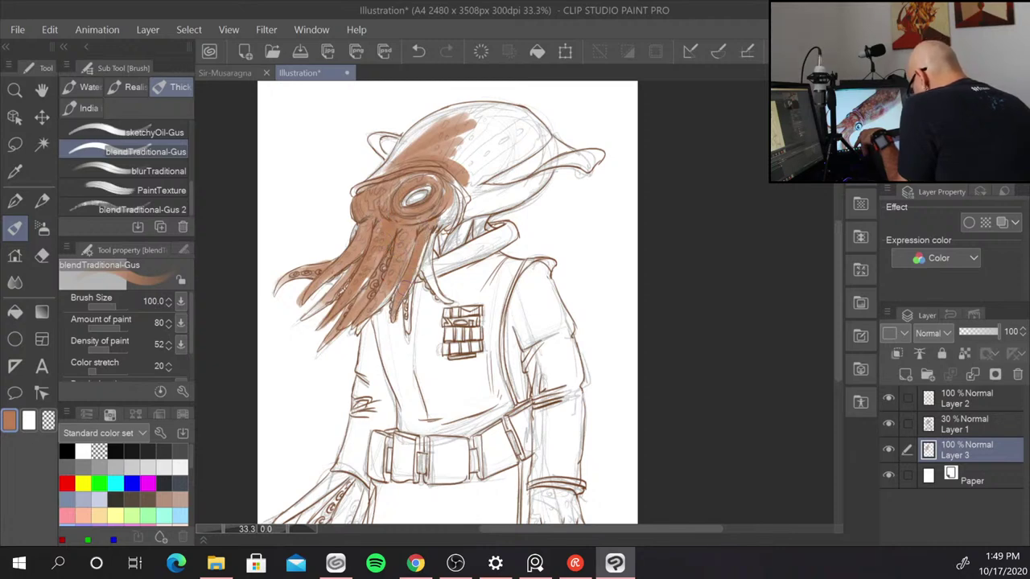
{"action": "mouse_move", "coordinate": [432, 233]}
{"action": "left_mouse_down"}
{"action": "mouse_move", "coordinate": [393, 299]}
{"action": "mouse_move", "coordinate": [399, 325]}
{"action": "left_mouse_up"}
{"action": "left_click_drag", "start_coordinate": [416, 267], "coordinate": [399, 331]}
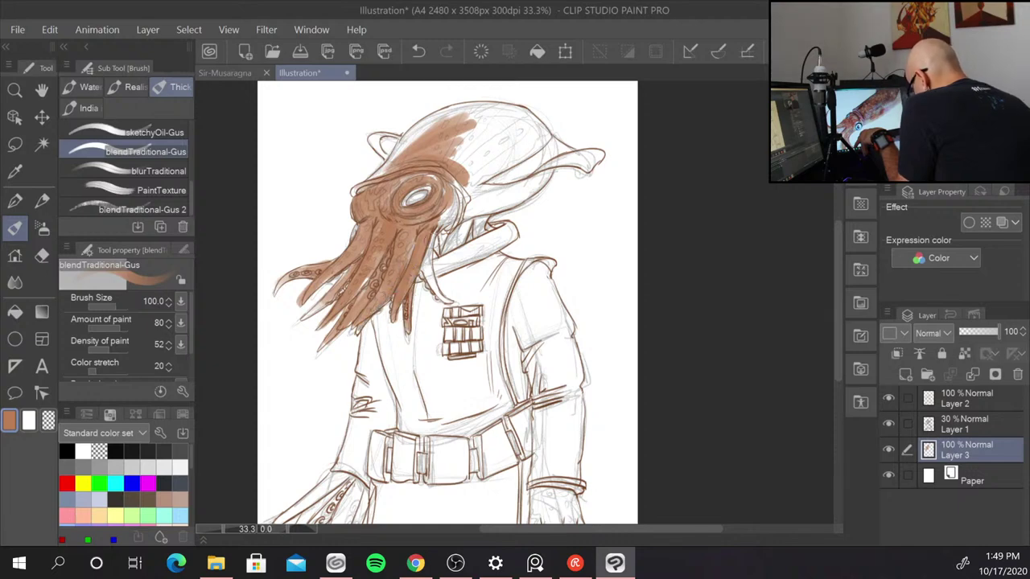
- Extend the terracotta-brown base over the rearmost face tentacle, the neck and most of the head dome
{"action": "mouse_move", "coordinate": [436, 235]}
{"action": "left_mouse_down"}
{"action": "mouse_move", "coordinate": [422, 289]}
{"action": "mouse_move", "coordinate": [451, 301]}
{"action": "left_mouse_up"}
{"action": "mouse_move", "coordinate": [477, 219]}
{"action": "left_mouse_down"}
{"action": "mouse_move", "coordinate": [440, 245]}
{"action": "mouse_move", "coordinate": [481, 229]}
{"action": "mouse_move", "coordinate": [435, 256]}
{"action": "mouse_move", "coordinate": [465, 232]}
{"action": "left_mouse_up"}
{"action": "left_click_drag", "start_coordinate": [511, 190], "coordinate": [436, 238]}
{"action": "mouse_move", "coordinate": [524, 172]}
{"action": "left_mouse_down"}
{"action": "mouse_move", "coordinate": [443, 217]}
{"action": "mouse_move", "coordinate": [442, 201]}
{"action": "left_mouse_up"}
{"action": "left_click_drag", "start_coordinate": [534, 145], "coordinate": [435, 186]}
{"action": "left_click_drag", "start_coordinate": [523, 119], "coordinate": [428, 161]}
{"action": "mouse_move", "coordinate": [488, 105]}
{"action": "left_mouse_down"}
{"action": "mouse_move", "coordinate": [427, 150]}
{"action": "mouse_move", "coordinate": [406, 147]}
{"action": "left_mouse_up"}
{"action": "left_click_drag", "start_coordinate": [451, 108], "coordinate": [391, 166]}
{"action": "left_click_drag", "start_coordinate": [435, 125], "coordinate": [372, 182]}
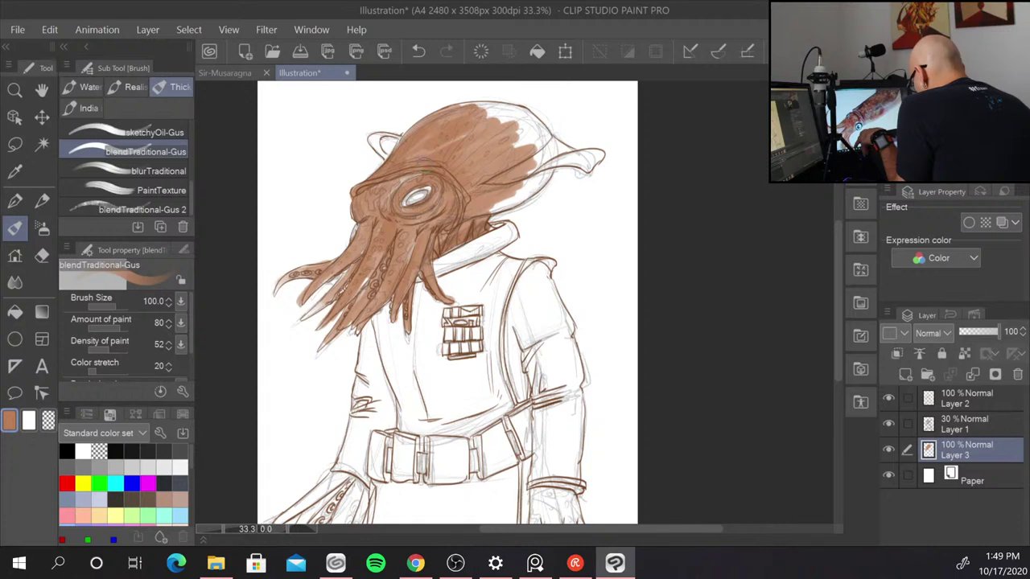
- Fill the back and underside of the head and both side fins with the terracotta-brown base colour
{"action": "mouse_move", "coordinate": [537, 169]}
{"action": "left_mouse_down"}
{"action": "mouse_move", "coordinate": [486, 201]}
{"action": "mouse_move", "coordinate": [487, 214]}
{"action": "left_mouse_up"}
{"action": "mouse_move", "coordinate": [559, 149]}
{"action": "left_mouse_down"}
{"action": "mouse_move", "coordinate": [594, 154]}
{"action": "mouse_move", "coordinate": [577, 161]}
{"action": "mouse_move", "coordinate": [593, 165]}
{"action": "mouse_move", "coordinate": [596, 153]}
{"action": "mouse_move", "coordinate": [588, 165]}
{"action": "mouse_move", "coordinate": [519, 165]}
{"action": "mouse_move", "coordinate": [510, 111]}
{"action": "mouse_move", "coordinate": [463, 105]}
{"action": "mouse_move", "coordinate": [536, 125]}
{"action": "left_mouse_up"}
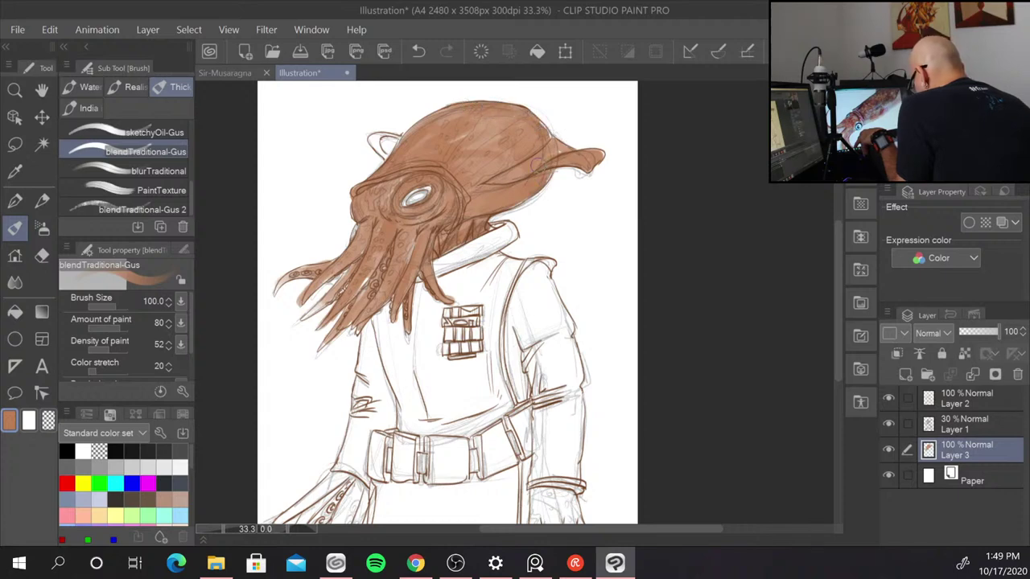
{"action": "mouse_move", "coordinate": [393, 139]}
{"action": "left_mouse_down"}
{"action": "mouse_move", "coordinate": [388, 150]}
{"action": "mouse_move", "coordinate": [375, 142]}
{"action": "left_mouse_up"}
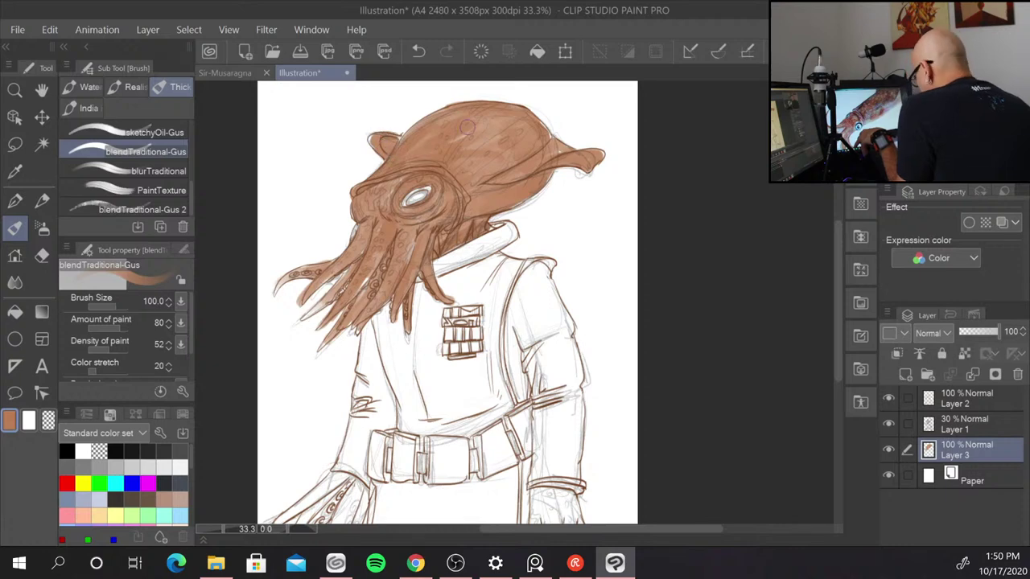
- Fill the tentacled hand on the right of the tunic with the terracotta-brown base, from the cuff to the finger tips
{"action": "scroll", "coordinate": [825, 350], "scroll_direction": "down", "scroll_amount": 4}
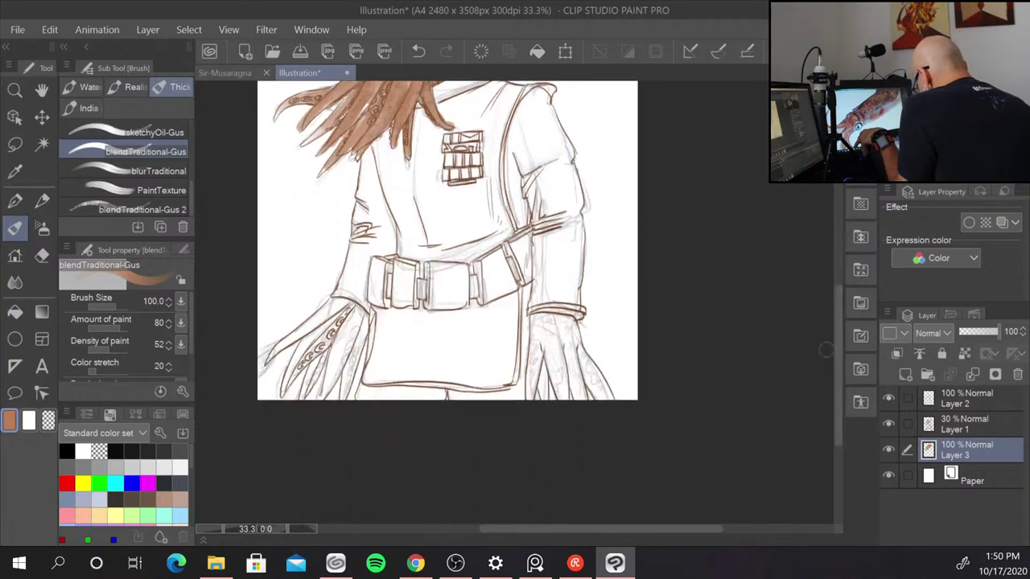
{"action": "mouse_move", "coordinate": [534, 323]}
{"action": "left_mouse_down"}
{"action": "mouse_move", "coordinate": [528, 400]}
{"action": "mouse_move", "coordinate": [537, 315]}
{"action": "mouse_move", "coordinate": [560, 394]}
{"action": "mouse_move", "coordinate": [550, 338]}
{"action": "mouse_move", "coordinate": [537, 399]}
{"action": "mouse_move", "coordinate": [555, 327]}
{"action": "mouse_move", "coordinate": [574, 399]}
{"action": "mouse_move", "coordinate": [576, 354]}
{"action": "mouse_move", "coordinate": [585, 394]}
{"action": "left_mouse_up"}
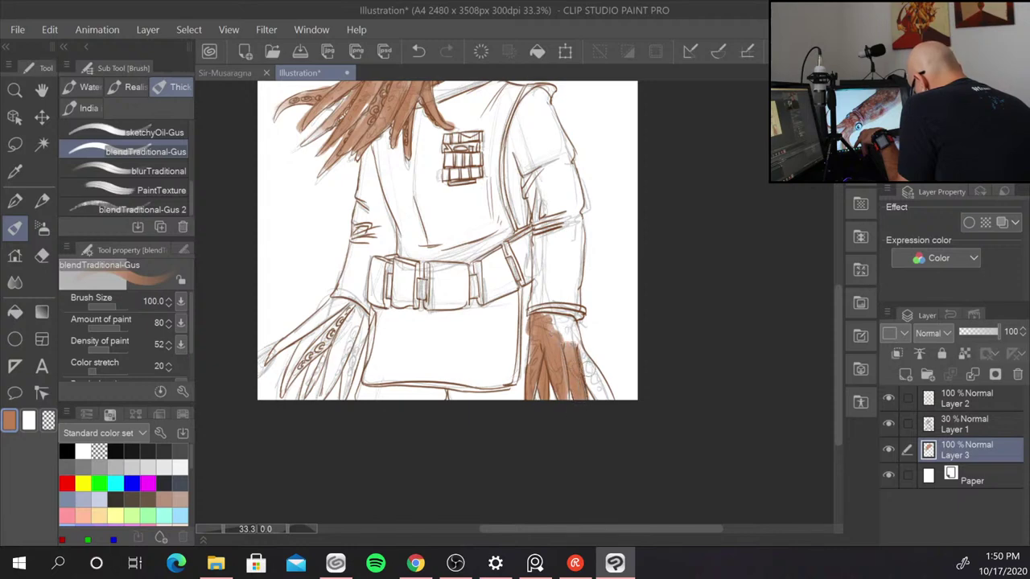
{"action": "left_click_drag", "start_coordinate": [576, 354], "coordinate": [607, 399]}
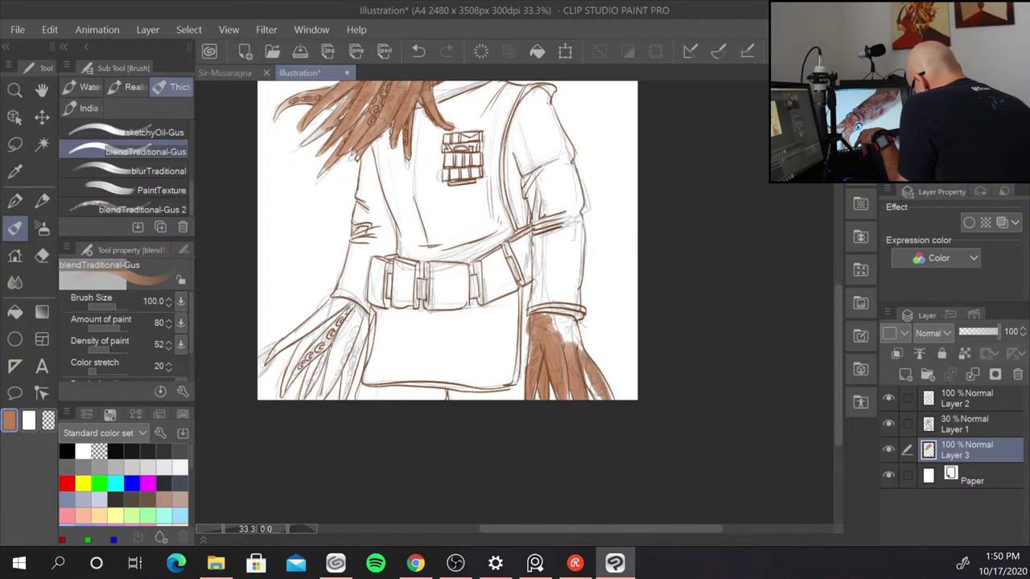
{"action": "mouse_move", "coordinate": [588, 359]}
{"action": "left_mouse_down"}
{"action": "mouse_move", "coordinate": [568, 320]}
{"action": "mouse_move", "coordinate": [573, 350]}
{"action": "left_mouse_up"}
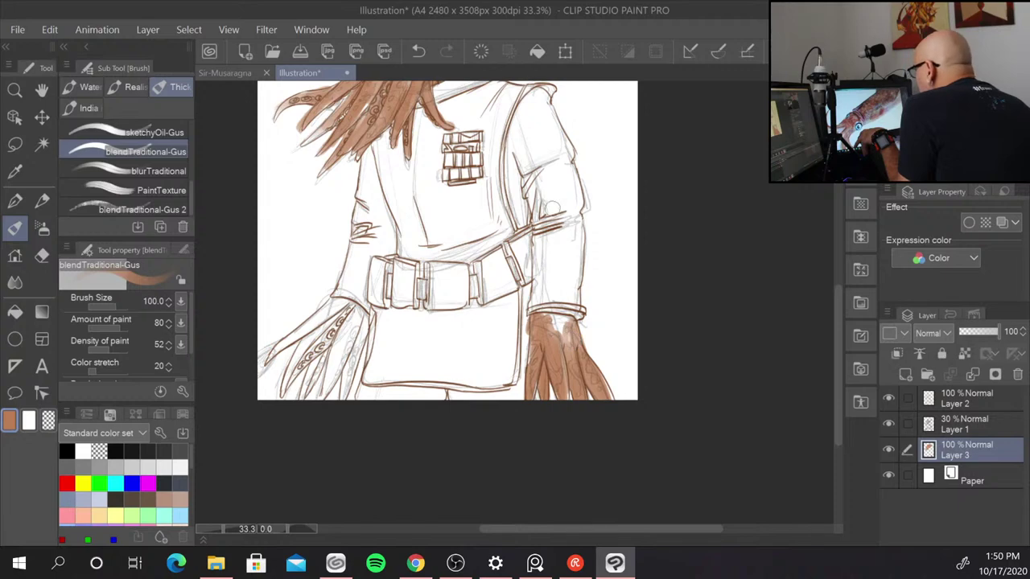
{"action": "mouse_move", "coordinate": [584, 304]}
{"action": "left_mouse_down"}
{"action": "mouse_move", "coordinate": [563, 330]}
{"action": "mouse_move", "coordinate": [557, 323]}
{"action": "left_mouse_up"}
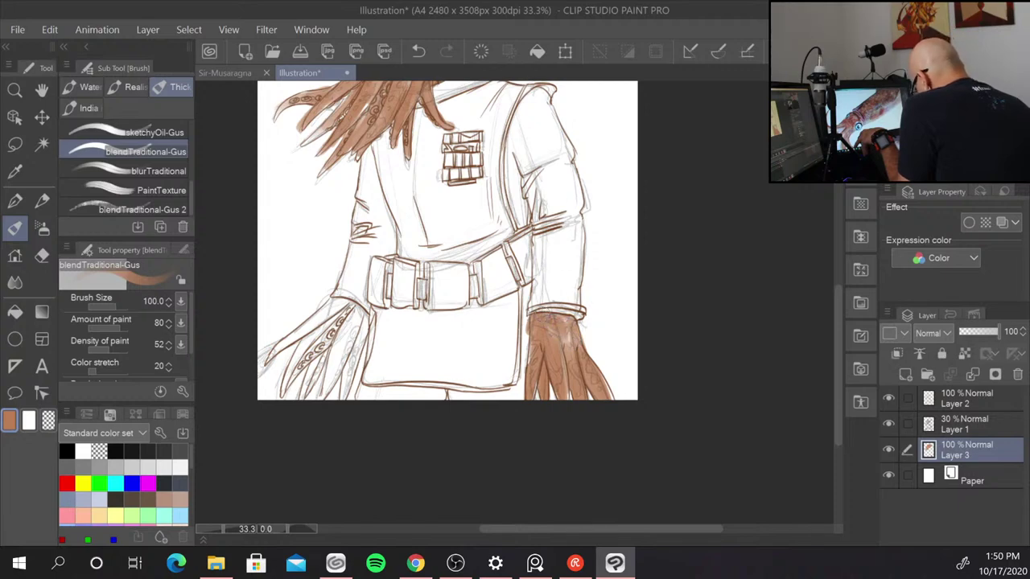
- Fill the tentacled hand on the left of the tunic with the terracotta-brown base, covering every finger up to the cuff
{"action": "mouse_move", "coordinate": [356, 323]}
{"action": "left_mouse_down"}
{"action": "mouse_move", "coordinate": [339, 338]}
{"action": "mouse_move", "coordinate": [324, 399]}
{"action": "mouse_move", "coordinate": [354, 315]}
{"action": "mouse_move", "coordinate": [321, 400]}
{"action": "left_mouse_up"}
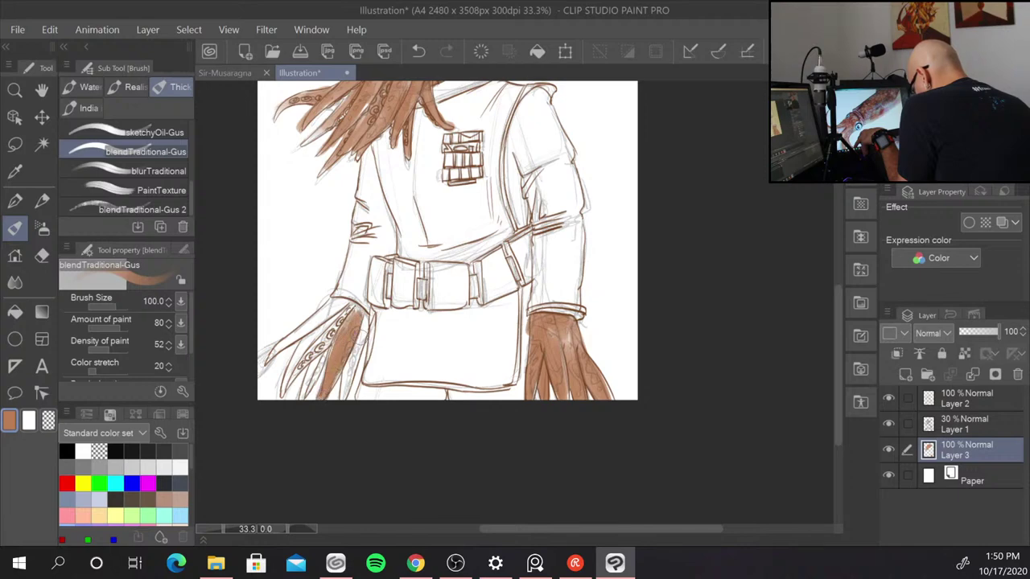
{"action": "left_click_drag", "start_coordinate": [362, 315], "coordinate": [341, 399]}
{"action": "left_click_drag", "start_coordinate": [330, 350], "coordinate": [305, 398]}
{"action": "left_click_drag", "start_coordinate": [346, 313], "coordinate": [281, 385]}
{"action": "left_click_drag", "start_coordinate": [304, 346], "coordinate": [277, 398]}
{"action": "mouse_move", "coordinate": [340, 329]}
{"action": "left_mouse_down"}
{"action": "mouse_move", "coordinate": [292, 378]}
{"action": "mouse_move", "coordinate": [299, 375]}
{"action": "left_mouse_up"}
{"action": "left_click_drag", "start_coordinate": [341, 301], "coordinate": [281, 346]}
{"action": "left_click_drag", "start_coordinate": [335, 299], "coordinate": [264, 367]}
{"action": "mouse_move", "coordinate": [333, 303]}
{"action": "left_mouse_down"}
{"action": "mouse_move", "coordinate": [306, 331]}
{"action": "mouse_move", "coordinate": [317, 322]}
{"action": "left_mouse_up"}
{"action": "mouse_move", "coordinate": [347, 299]}
{"action": "left_mouse_down"}
{"action": "mouse_move", "coordinate": [317, 321]}
{"action": "mouse_move", "coordinate": [332, 312]}
{"action": "left_mouse_up"}
{"action": "left_click_drag", "start_coordinate": [338, 298], "coordinate": [365, 321]}
{"action": "left_click_drag", "start_coordinate": [349, 311], "coordinate": [319, 329]}
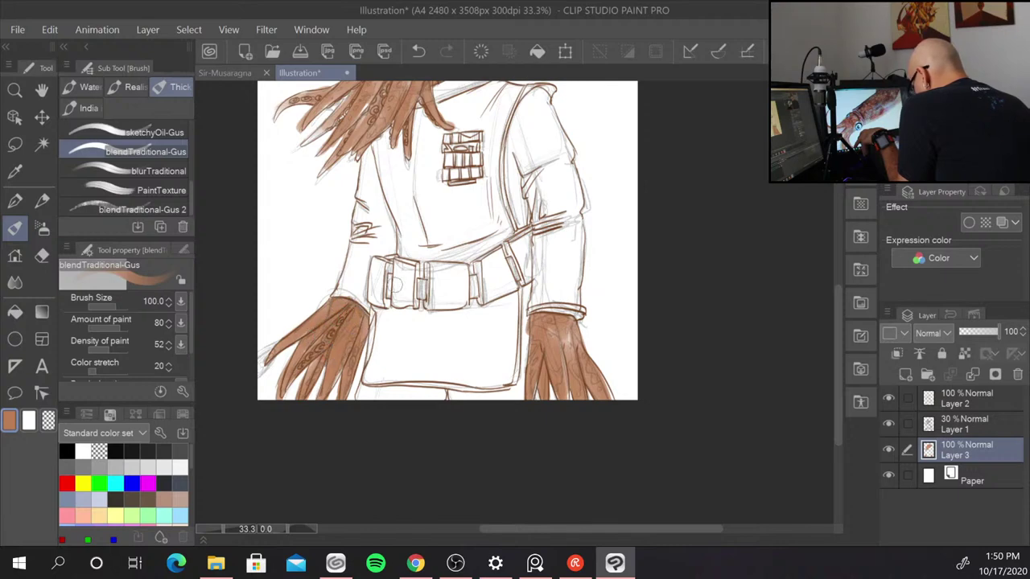
- Paint over the uneven light patches on the head dome and fill the unpainted centre of the eye with brown
{"action": "mouse_move", "coordinate": [616, 207]}
{"action": "left_mouse_down"}
{"action": "mouse_move", "coordinate": [589, 441]}
{"action": "mouse_move", "coordinate": [589, 423]}
{"action": "left_mouse_up"}
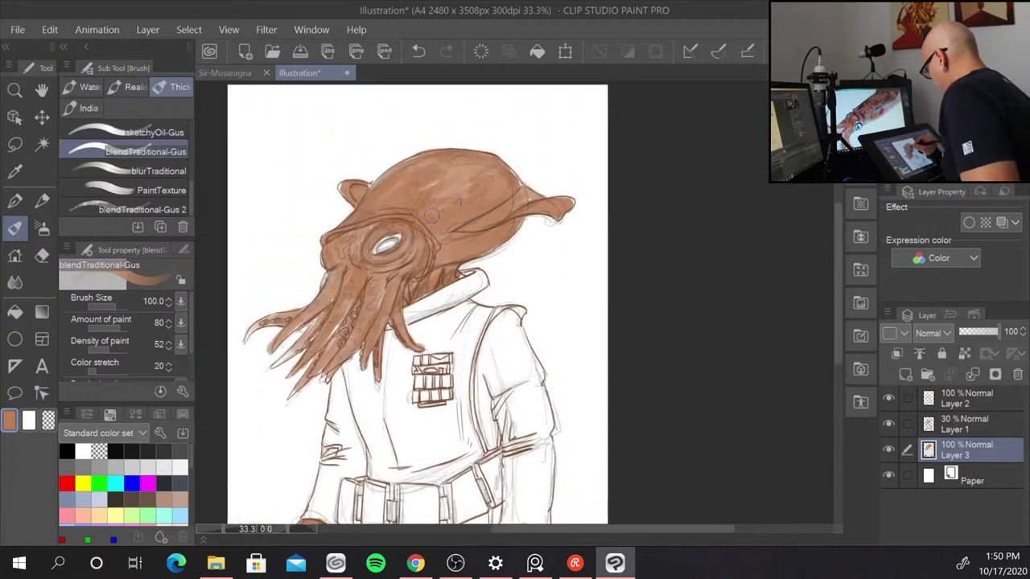
{"action": "mouse_move", "coordinate": [431, 215]}
{"action": "left_mouse_down"}
{"action": "mouse_move", "coordinate": [462, 178]}
{"action": "mouse_move", "coordinate": [403, 183]}
{"action": "mouse_move", "coordinate": [379, 202]}
{"action": "left_mouse_up"}
{"action": "left_click_drag", "start_coordinate": [474, 166], "coordinate": [425, 169]}
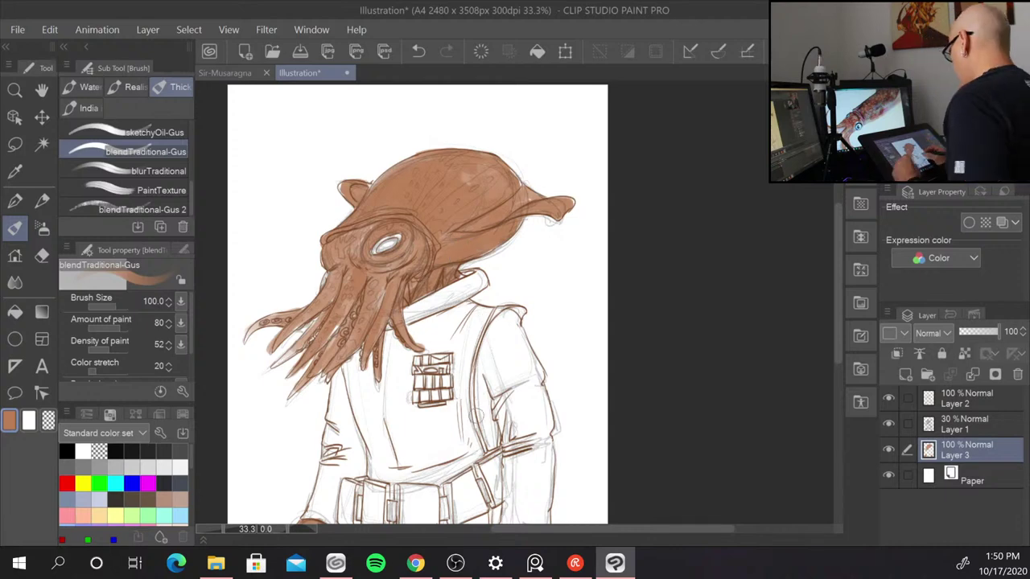
{"action": "left_click_drag", "start_coordinate": [376, 241], "coordinate": [401, 250]}
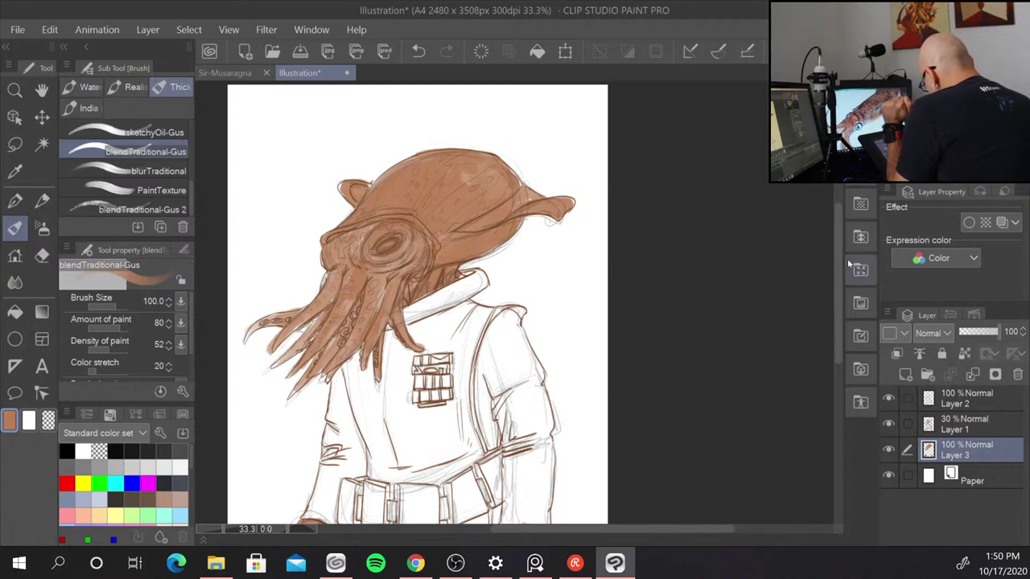
- Sample the head's base brown, darken it to H 20, S 68, V 47 for shading, and reduce the brush size to 50
{"action": "mouse_move", "coordinate": [837, 287]}
{"action": "left_mouse_down"}
{"action": "mouse_move", "coordinate": [835, 341]}
{"action": "mouse_move", "coordinate": [835, 297]}
{"action": "left_mouse_up"}
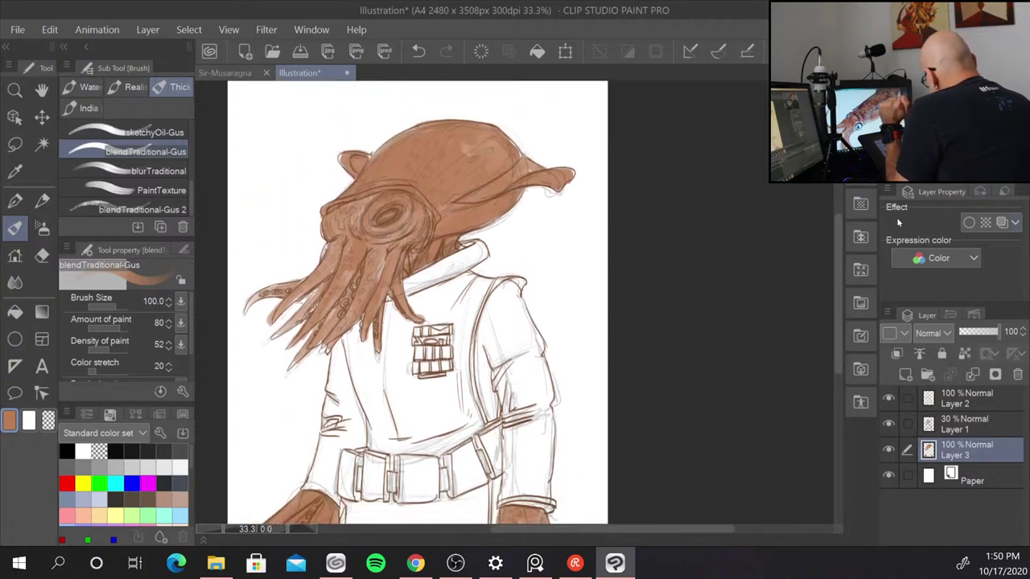
{"action": "left_click", "coordinate": [953, 121]}
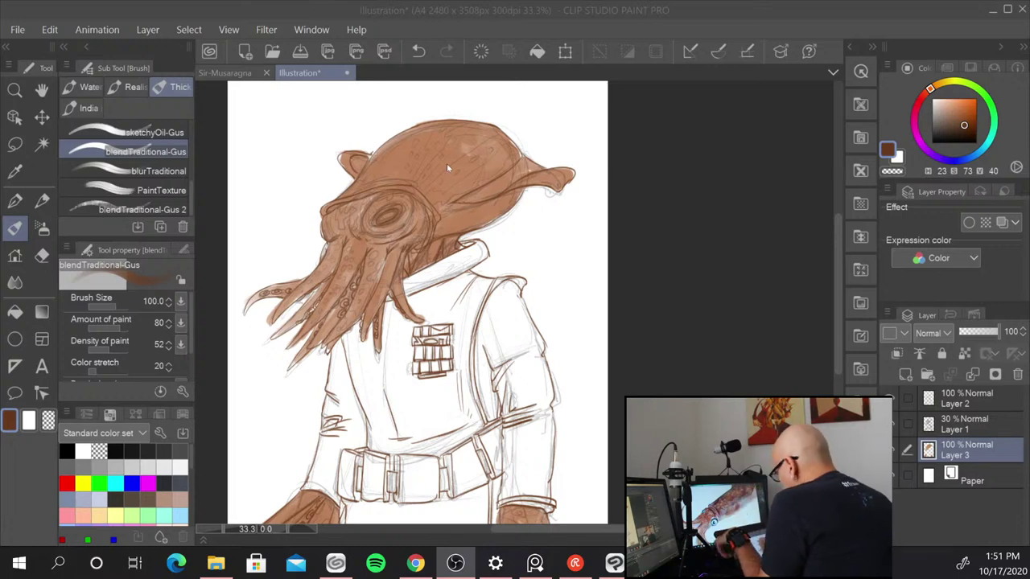
{"action": "key", "text": "alt"}
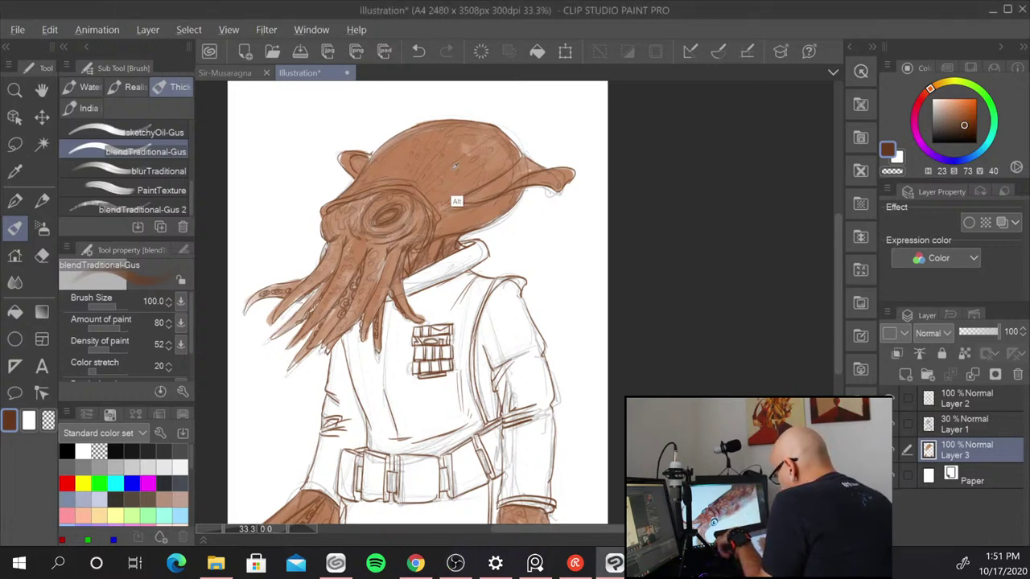
{"action": "left_click", "coordinate": [453, 201], "text": "alt"}
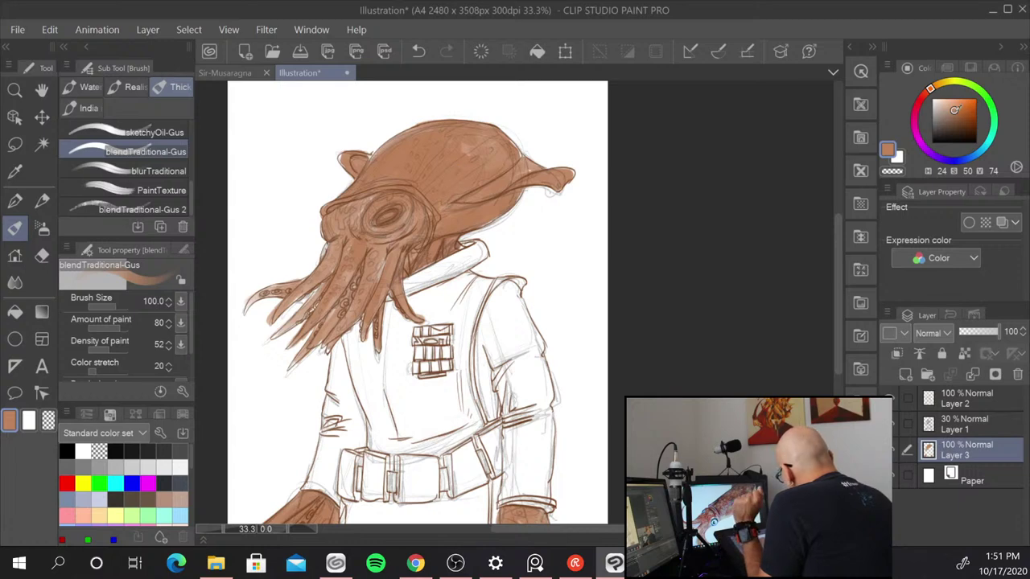
{"action": "left_click_drag", "start_coordinate": [954, 109], "coordinate": [957, 121]}
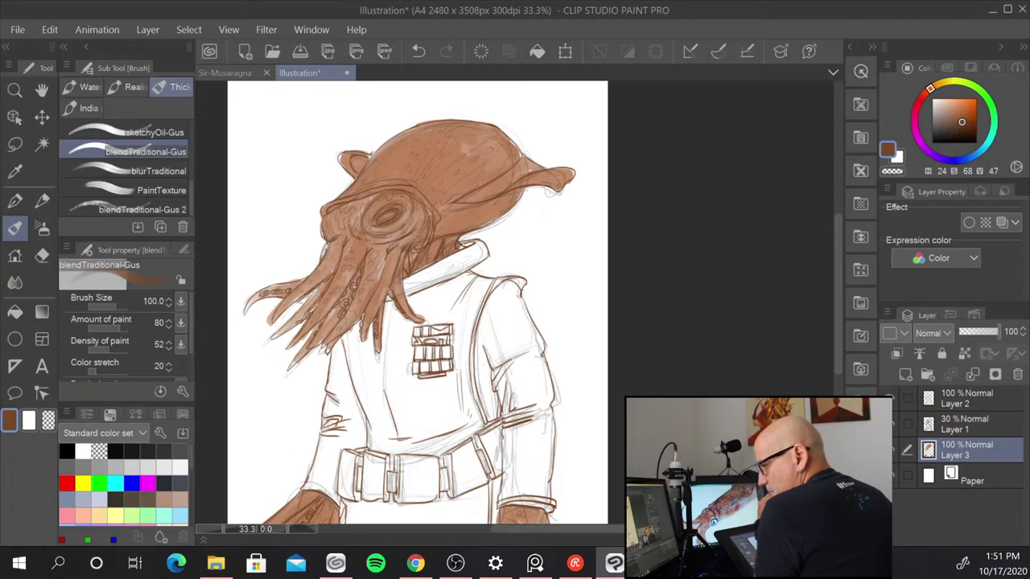
{"action": "key", "text": "alt+Tab"}
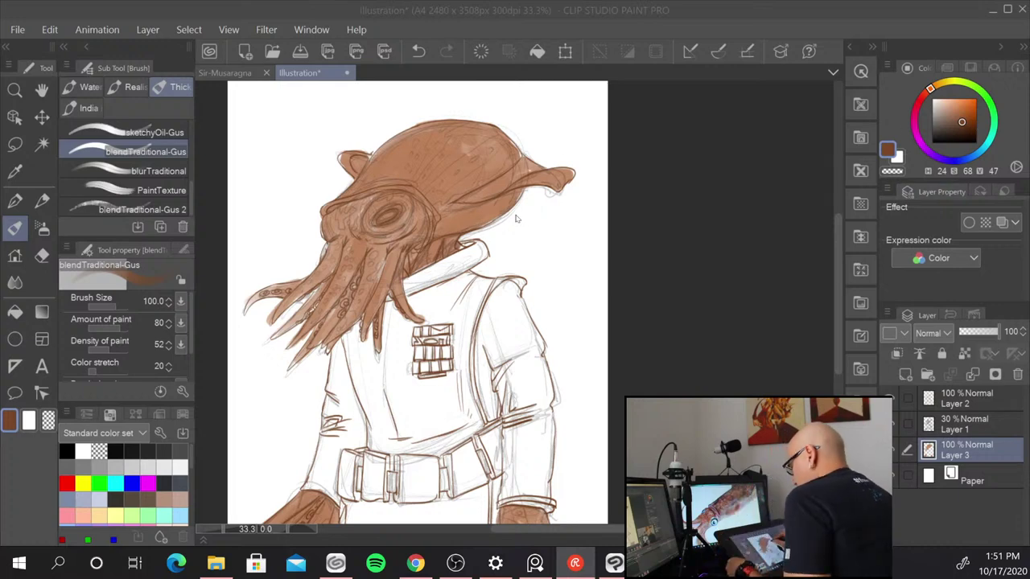
{"action": "scroll", "coordinate": [516, 218], "scroll_direction": "up", "scroll_amount": 2}
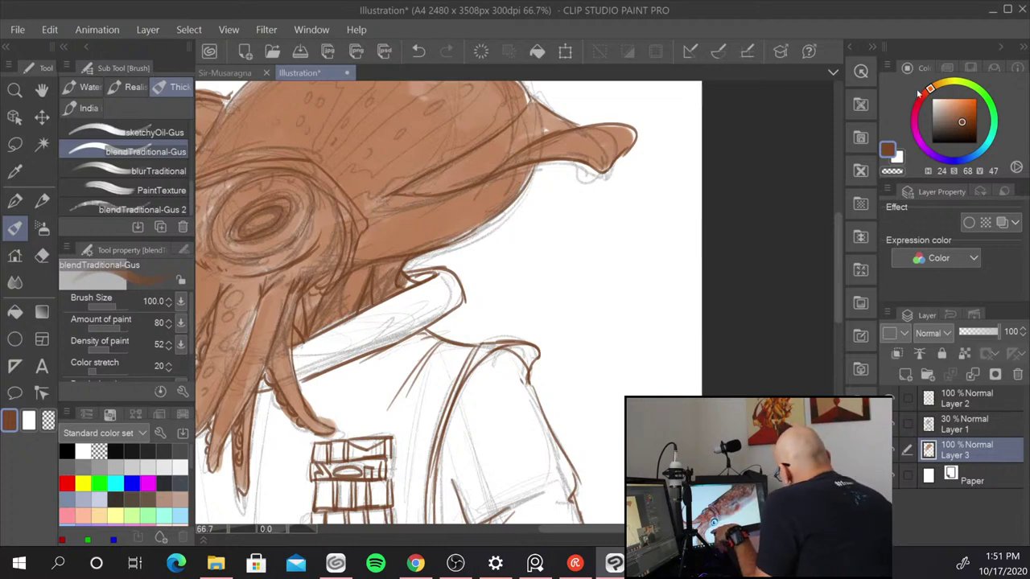
{"action": "key", "text": "bracketleft"}
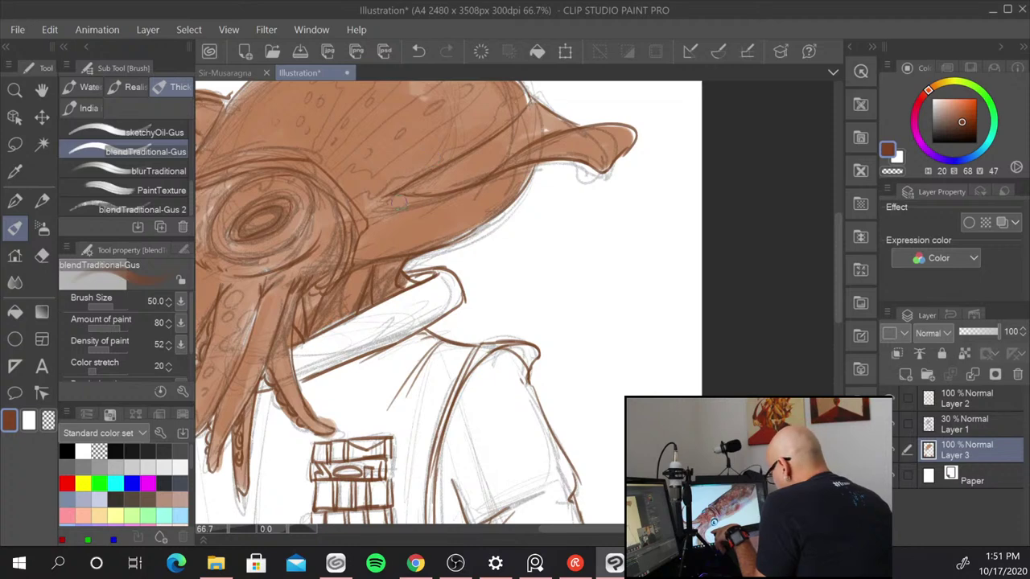
- Paint dark brown shadows along the underside of the head, the neck and the tentacles nearest the collar
{"action": "mouse_move", "coordinate": [396, 203]}
{"action": "left_mouse_down"}
{"action": "mouse_move", "coordinate": [463, 197]}
{"action": "mouse_move", "coordinate": [521, 173]}
{"action": "mouse_move", "coordinate": [479, 201]}
{"action": "mouse_move", "coordinate": [388, 198]}
{"action": "mouse_move", "coordinate": [277, 275]}
{"action": "mouse_move", "coordinate": [213, 439]}
{"action": "mouse_move", "coordinate": [217, 465]}
{"action": "left_mouse_up"}
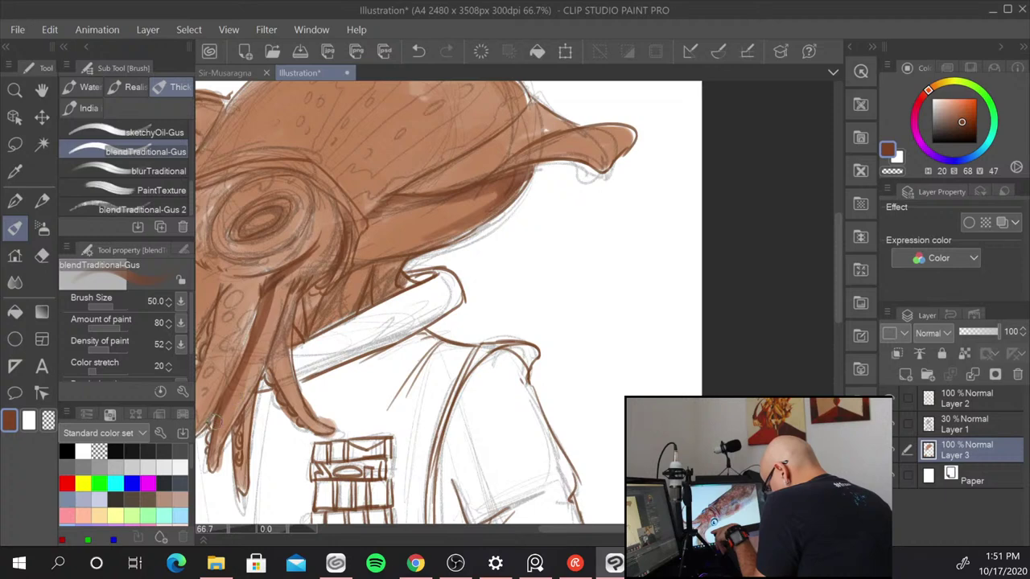
{"action": "left_click_drag", "start_coordinate": [245, 422], "coordinate": [238, 458]}
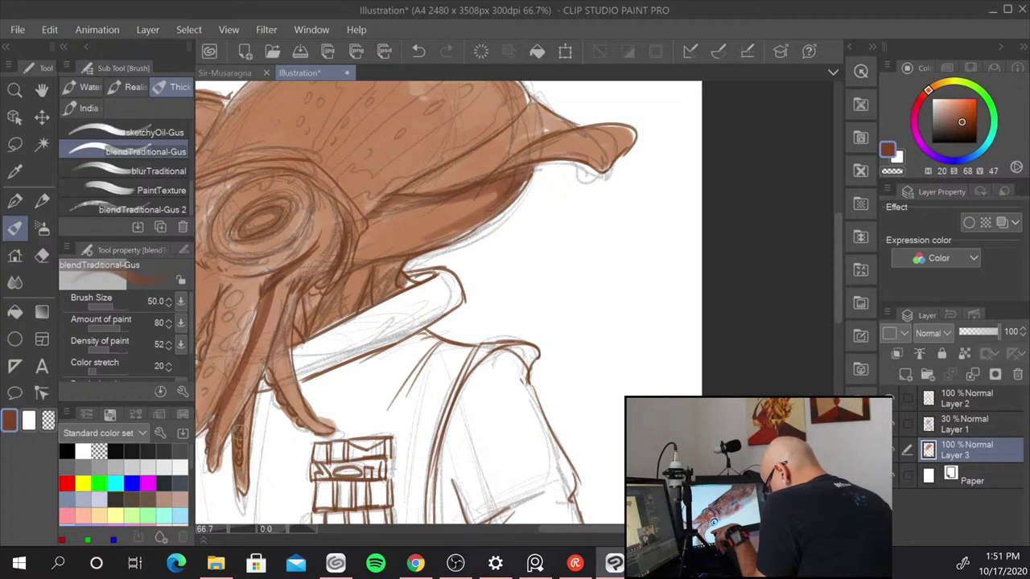
{"action": "left_click_drag", "start_coordinate": [277, 323], "coordinate": [289, 401]}
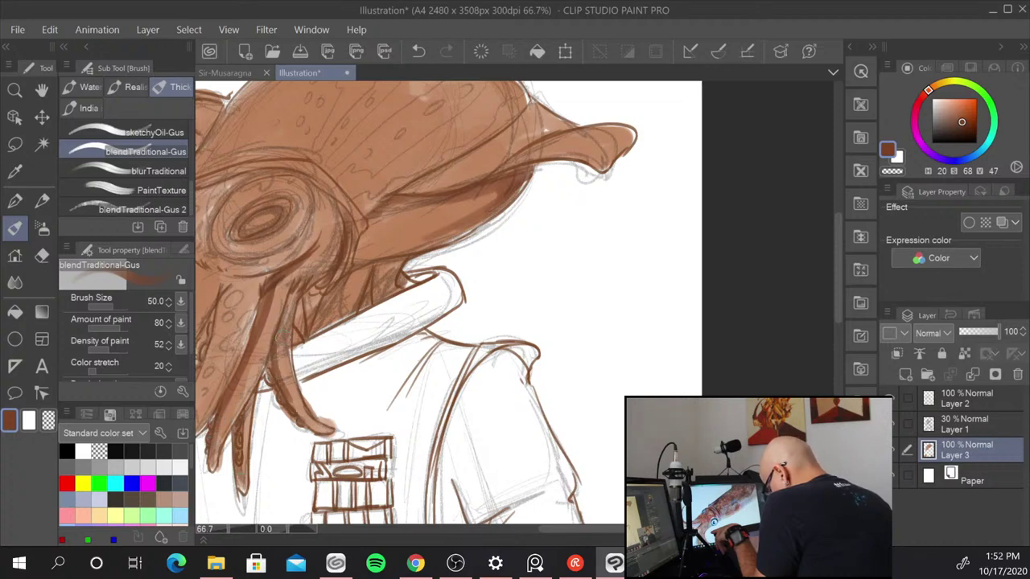
{"action": "mouse_move", "coordinate": [302, 323]}
{"action": "left_mouse_down"}
{"action": "mouse_move", "coordinate": [329, 280]}
{"action": "mouse_move", "coordinate": [317, 326]}
{"action": "mouse_move", "coordinate": [339, 275]}
{"action": "mouse_move", "coordinate": [359, 279]}
{"action": "mouse_move", "coordinate": [350, 273]}
{"action": "mouse_move", "coordinate": [381, 263]}
{"action": "mouse_move", "coordinate": [385, 286]}
{"action": "mouse_move", "coordinate": [369, 228]}
{"action": "mouse_move", "coordinate": [351, 258]}
{"action": "mouse_move", "coordinate": [441, 113]}
{"action": "mouse_move", "coordinate": [441, 93]}
{"action": "mouse_move", "coordinate": [361, 243]}
{"action": "mouse_move", "coordinate": [400, 208]}
{"action": "left_mouse_up"}
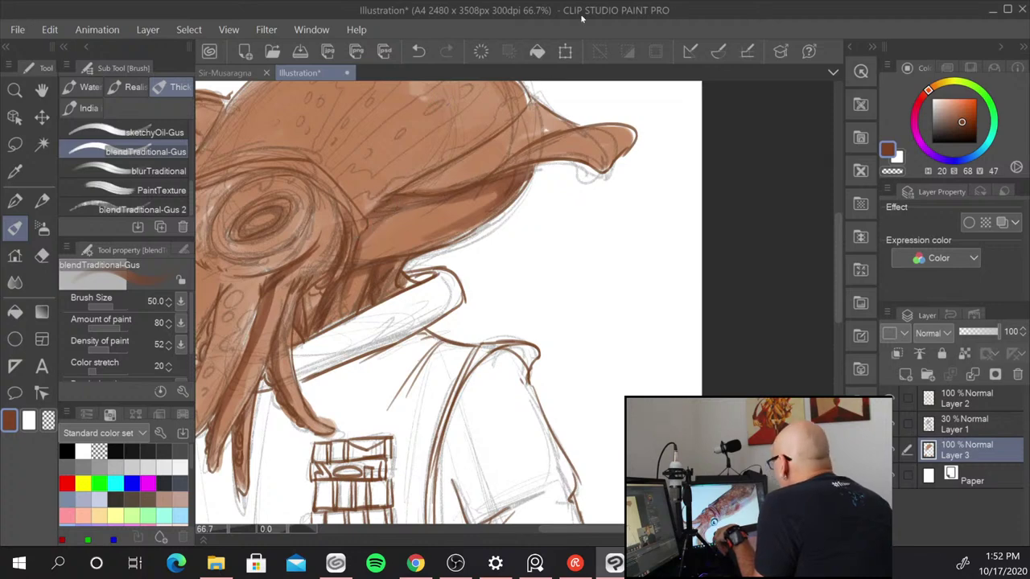
- Shade the large rear fin in dark brown and darken the rings and pupil of the eye
{"action": "mouse_move", "coordinate": [523, 113]}
{"action": "left_mouse_down"}
{"action": "mouse_move", "coordinate": [406, 192]}
{"action": "mouse_move", "coordinate": [475, 151]}
{"action": "mouse_move", "coordinate": [421, 180]}
{"action": "mouse_move", "coordinate": [482, 171]}
{"action": "mouse_move", "coordinate": [457, 181]}
{"action": "mouse_move", "coordinate": [445, 182]}
{"action": "mouse_move", "coordinate": [613, 127]}
{"action": "mouse_move", "coordinate": [584, 130]}
{"action": "mouse_move", "coordinate": [619, 132]}
{"action": "left_mouse_up"}
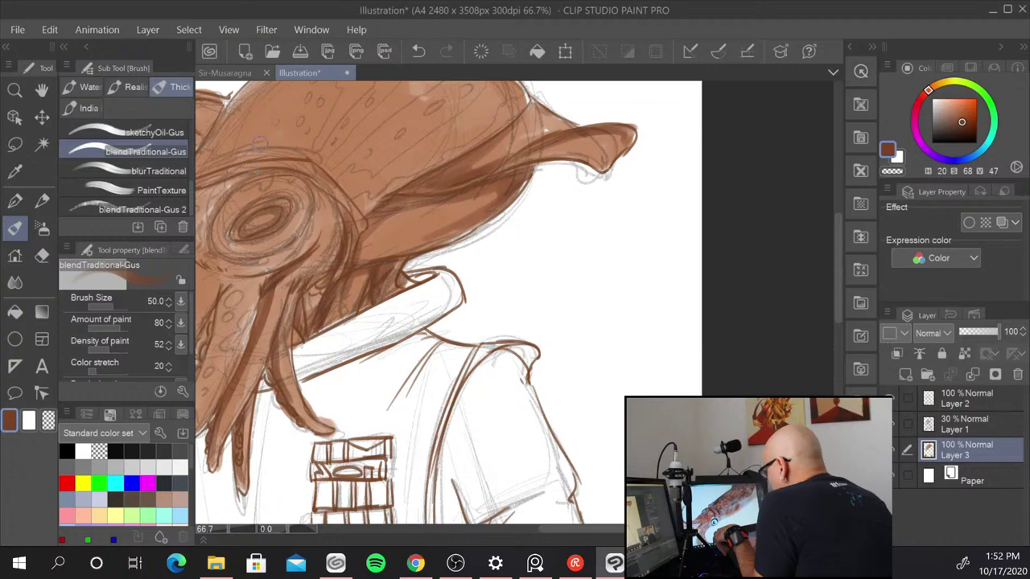
{"action": "mouse_move", "coordinate": [246, 189]}
{"action": "left_mouse_down"}
{"action": "mouse_move", "coordinate": [218, 245]}
{"action": "mouse_move", "coordinate": [250, 262]}
{"action": "mouse_move", "coordinate": [271, 253]}
{"action": "left_mouse_up"}
{"action": "mouse_move", "coordinate": [249, 216]}
{"action": "left_mouse_down"}
{"action": "mouse_move", "coordinate": [275, 193]}
{"action": "mouse_move", "coordinate": [267, 191]}
{"action": "mouse_move", "coordinate": [291, 208]}
{"action": "mouse_move", "coordinate": [277, 190]}
{"action": "mouse_move", "coordinate": [254, 194]}
{"action": "mouse_move", "coordinate": [258, 178]}
{"action": "mouse_move", "coordinate": [291, 172]}
{"action": "mouse_move", "coordinate": [303, 228]}
{"action": "mouse_move", "coordinate": [310, 209]}
{"action": "mouse_move", "coordinate": [276, 251]}
{"action": "mouse_move", "coordinate": [245, 256]}
{"action": "mouse_move", "coordinate": [286, 204]}
{"action": "mouse_move", "coordinate": [242, 230]}
{"action": "mouse_move", "coordinate": [270, 211]}
{"action": "left_mouse_up"}
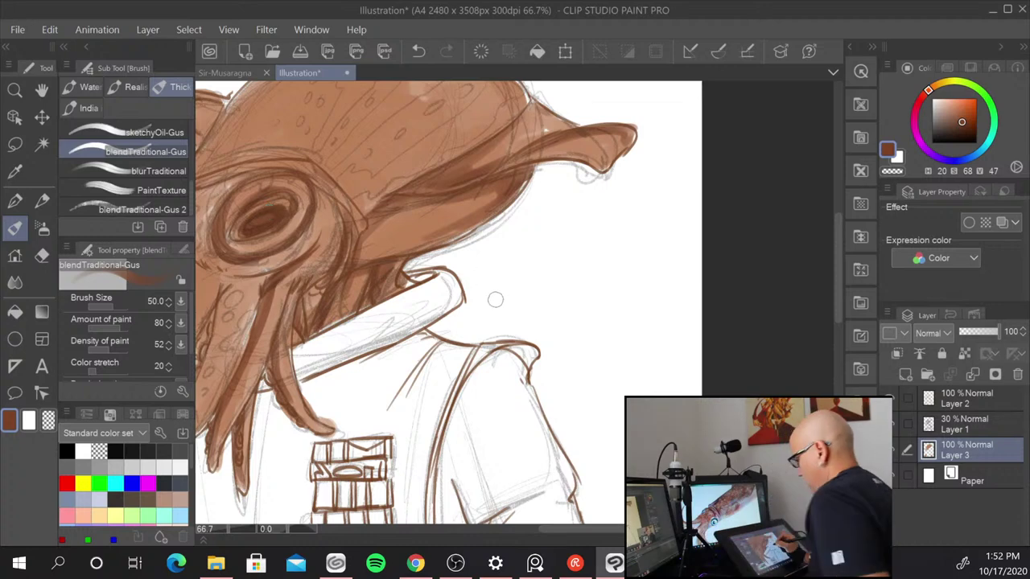
- Paint dark brown shadow strokes down the middle face tentacles and in the gaps between them
{"action": "mouse_move", "coordinate": [494, 298]}
{"action": "left_mouse_down"}
{"action": "mouse_move", "coordinate": [616, 273]}
{"action": "mouse_move", "coordinate": [638, 258]}
{"action": "left_mouse_up"}
{"action": "mouse_move", "coordinate": [370, 248]}
{"action": "left_mouse_down"}
{"action": "mouse_move", "coordinate": [358, 301]}
{"action": "mouse_move", "coordinate": [310, 398]}
{"action": "mouse_move", "coordinate": [278, 435]}
{"action": "mouse_move", "coordinate": [287, 443]}
{"action": "left_mouse_up"}
{"action": "mouse_move", "coordinate": [351, 286]}
{"action": "left_mouse_down"}
{"action": "mouse_move", "coordinate": [302, 363]}
{"action": "mouse_move", "coordinate": [303, 402]}
{"action": "left_mouse_up"}
{"action": "left_click_drag", "start_coordinate": [329, 350], "coordinate": [290, 412]}
{"action": "mouse_move", "coordinate": [295, 355]}
{"action": "left_mouse_down"}
{"action": "mouse_move", "coordinate": [257, 434]}
{"action": "mouse_move", "coordinate": [229, 460]}
{"action": "left_mouse_up"}
{"action": "left_click_drag", "start_coordinate": [266, 402], "coordinate": [201, 486]}
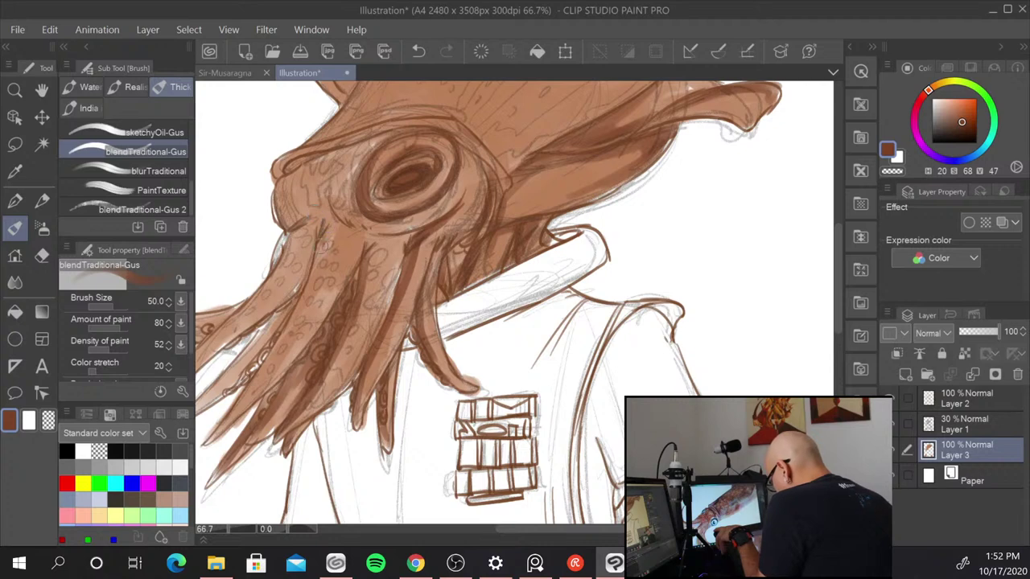
{"action": "mouse_move", "coordinate": [328, 245]}
{"action": "left_mouse_down"}
{"action": "mouse_move", "coordinate": [265, 362]}
{"action": "mouse_move", "coordinate": [199, 447]}
{"action": "left_mouse_up"}
{"action": "left_click_drag", "start_coordinate": [254, 394], "coordinate": [206, 441]}
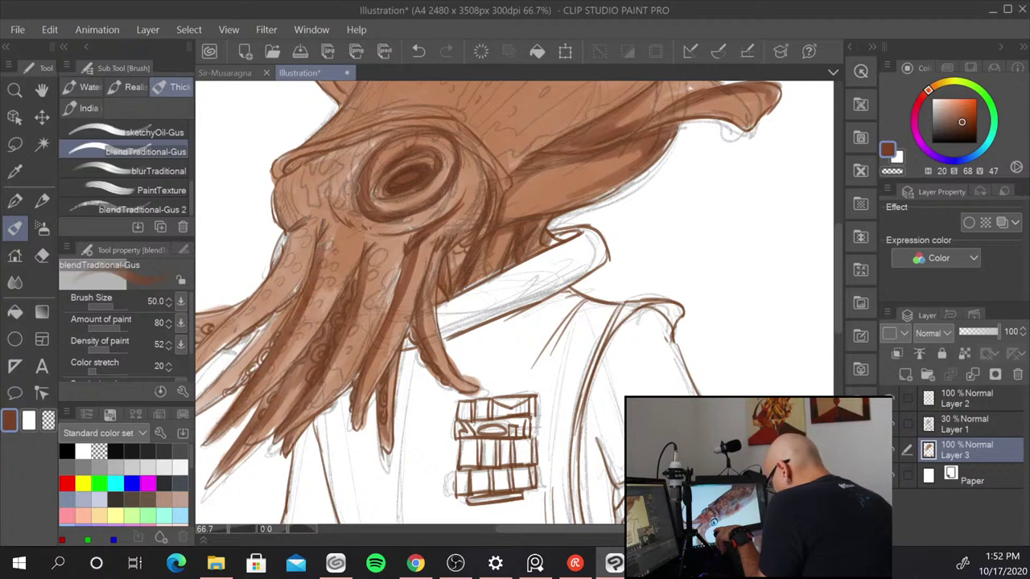
- Shade below the eye, the front edge of the face and the foremost tentacle in dark brown
{"action": "left_click_drag", "start_coordinate": [348, 226], "coordinate": [312, 277]}
{"action": "mouse_move", "coordinate": [339, 187]}
{"action": "left_mouse_down"}
{"action": "mouse_move", "coordinate": [357, 230]}
{"action": "mouse_move", "coordinate": [410, 233]}
{"action": "left_mouse_up"}
{"action": "mouse_move", "coordinate": [287, 179]}
{"action": "left_mouse_down"}
{"action": "mouse_move", "coordinate": [282, 227]}
{"action": "mouse_move", "coordinate": [272, 185]}
{"action": "left_mouse_up"}
{"action": "mouse_move", "coordinate": [283, 230]}
{"action": "left_mouse_down"}
{"action": "mouse_move", "coordinate": [279, 262]}
{"action": "mouse_move", "coordinate": [211, 348]}
{"action": "left_mouse_up"}
{"action": "mouse_move", "coordinate": [259, 292]}
{"action": "left_mouse_down"}
{"action": "mouse_move", "coordinate": [202, 357]}
{"action": "mouse_move", "coordinate": [201, 326]}
{"action": "mouse_move", "coordinate": [230, 328]}
{"action": "mouse_move", "coordinate": [193, 326]}
{"action": "left_mouse_up"}
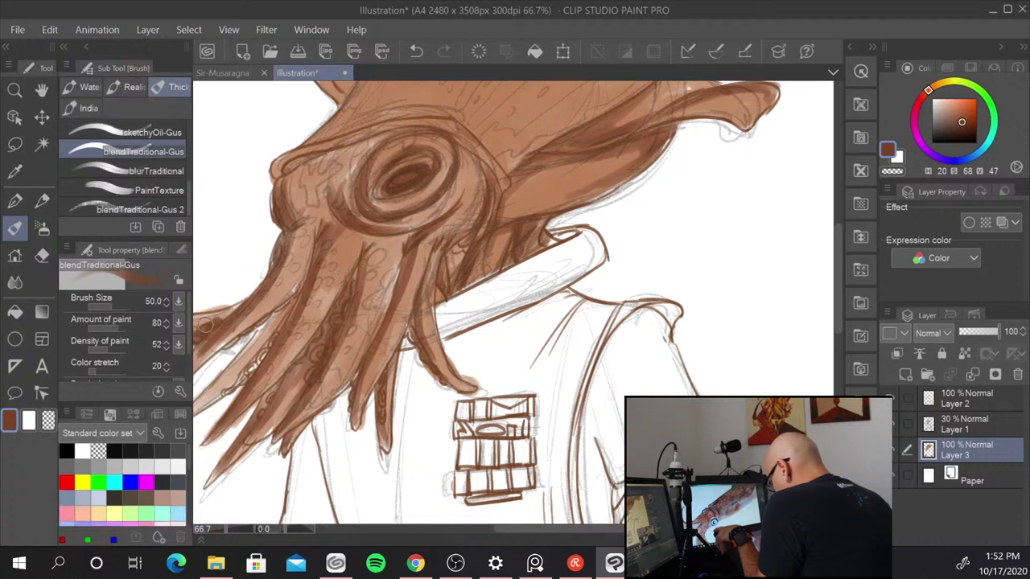
- Deepen the dark brown shading on the front face tentacles from their base toward the tips
{"action": "mouse_move", "coordinate": [442, 428]}
{"action": "left_mouse_down"}
{"action": "mouse_move", "coordinate": [508, 381]}
{"action": "mouse_move", "coordinate": [519, 387]}
{"action": "left_mouse_up"}
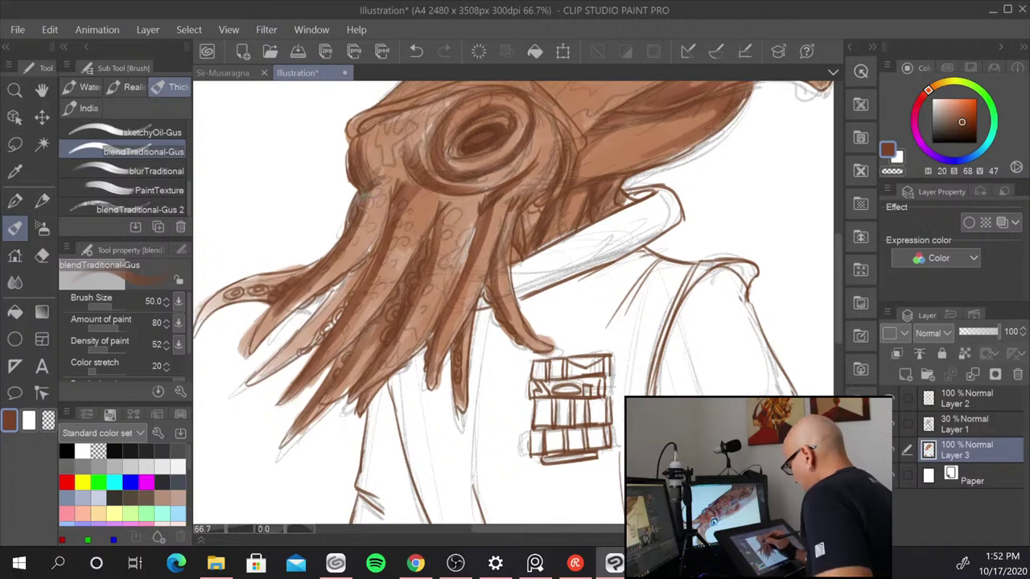
{"action": "mouse_move", "coordinate": [363, 196]}
{"action": "left_mouse_down"}
{"action": "mouse_move", "coordinate": [337, 257]}
{"action": "mouse_move", "coordinate": [375, 197]}
{"action": "mouse_move", "coordinate": [319, 279]}
{"action": "mouse_move", "coordinate": [382, 193]}
{"action": "mouse_move", "coordinate": [338, 266]}
{"action": "mouse_move", "coordinate": [351, 243]}
{"action": "mouse_move", "coordinate": [256, 330]}
{"action": "mouse_move", "coordinate": [284, 297]}
{"action": "mouse_move", "coordinate": [330, 304]}
{"action": "mouse_move", "coordinate": [341, 285]}
{"action": "mouse_move", "coordinate": [286, 352]}
{"action": "left_mouse_up"}
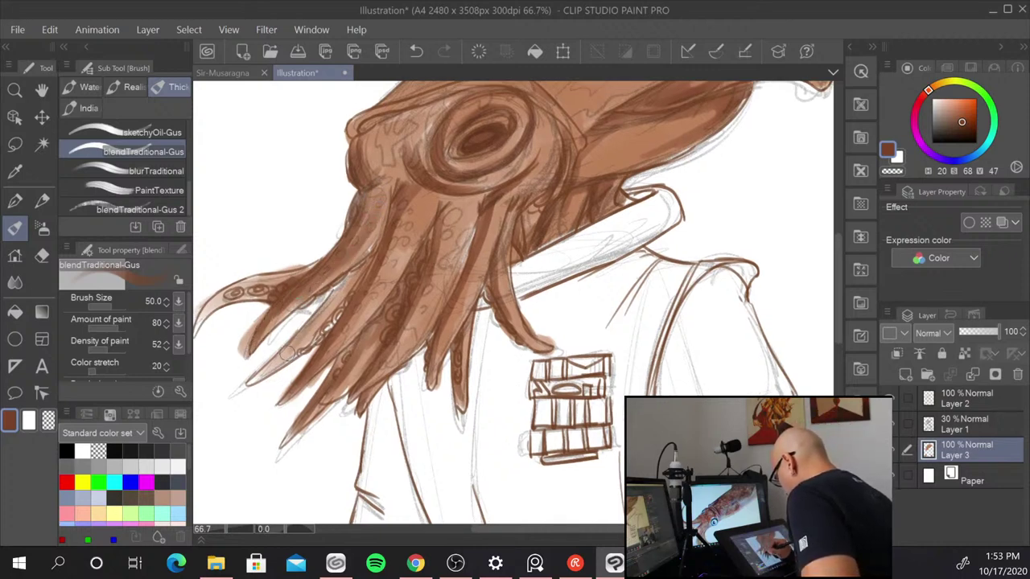
{"action": "mouse_move", "coordinate": [352, 270]}
{"action": "left_mouse_down"}
{"action": "mouse_move", "coordinate": [271, 373]}
{"action": "mouse_move", "coordinate": [289, 362]}
{"action": "left_mouse_up"}
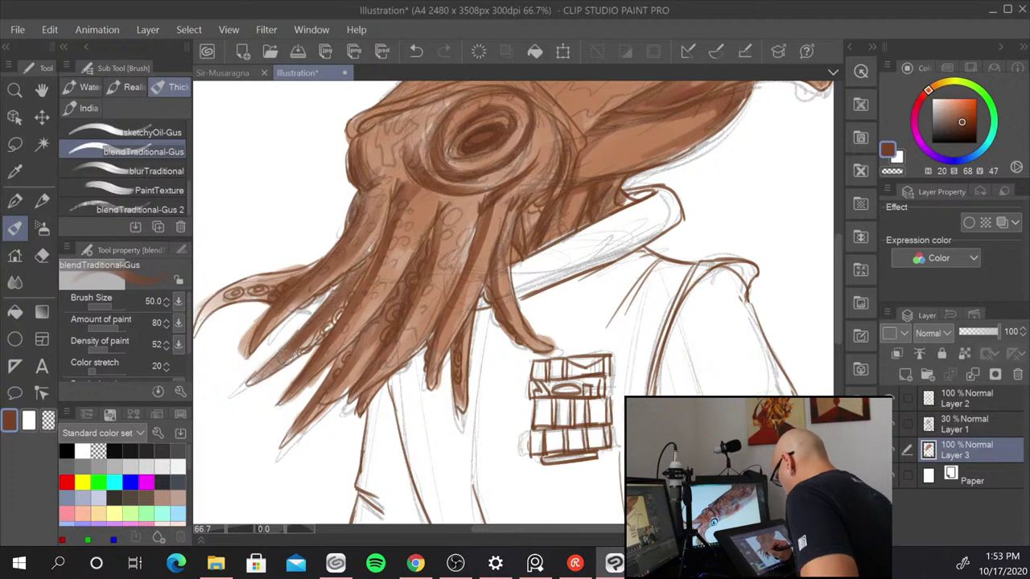
{"action": "left_click_drag", "start_coordinate": [355, 344], "coordinate": [443, 329]}
{"action": "mouse_move", "coordinate": [299, 295]}
{"action": "left_mouse_down"}
{"action": "mouse_move", "coordinate": [284, 316]}
{"action": "mouse_move", "coordinate": [346, 278]}
{"action": "mouse_move", "coordinate": [361, 286]}
{"action": "left_mouse_up"}
- Shade the inside of the small far fin behind the head in dark brown
{"action": "mouse_move", "coordinate": [652, 296]}
{"action": "left_mouse_down"}
{"action": "mouse_move", "coordinate": [448, 401]}
{"action": "mouse_move", "coordinate": [459, 416]}
{"action": "left_mouse_up"}
{"action": "left_click_drag", "start_coordinate": [266, 233], "coordinate": [393, 185]}
{"action": "left_click_drag", "start_coordinate": [348, 125], "coordinate": [304, 196]}
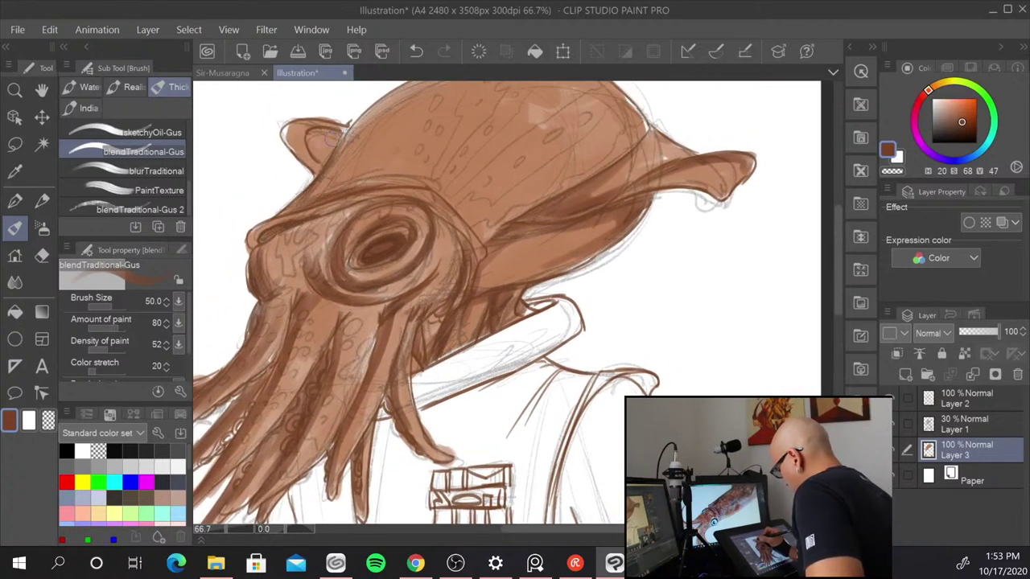
{"action": "mouse_move", "coordinate": [330, 138]}
{"action": "left_mouse_down"}
{"action": "mouse_move", "coordinate": [322, 153]}
{"action": "mouse_move", "coordinate": [307, 137]}
{"action": "mouse_move", "coordinate": [333, 147]}
{"action": "left_mouse_up"}
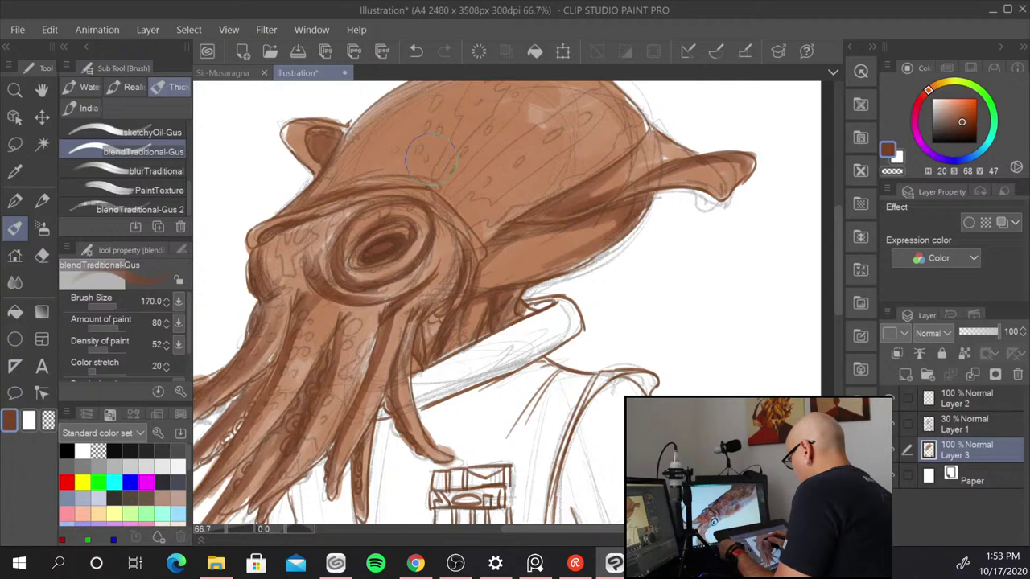
- With the brush size at 170, shade the top and lower side of the head dome in broad dark brown strokes
{"action": "left_click_drag", "start_coordinate": [473, 267], "coordinate": [493, 372]}
{"action": "left_click_drag", "start_coordinate": [355, 282], "coordinate": [531, 180]}
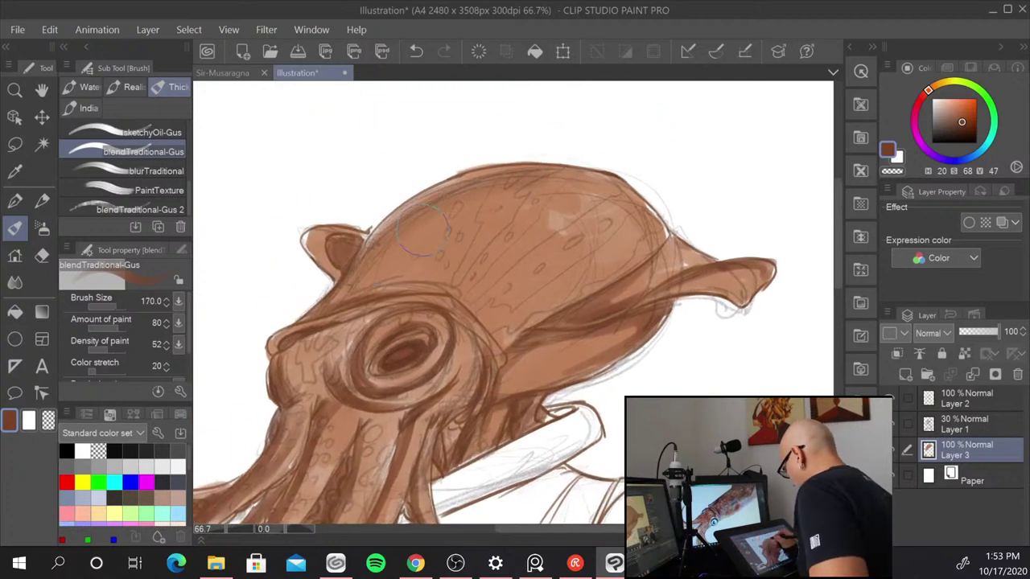
{"action": "left_click_drag", "start_coordinate": [372, 254], "coordinate": [594, 190]}
{"action": "mouse_move", "coordinate": [386, 270]}
{"action": "left_mouse_down"}
{"action": "mouse_move", "coordinate": [528, 205]}
{"action": "mouse_move", "coordinate": [382, 277]}
{"action": "mouse_move", "coordinate": [524, 212]}
{"action": "mouse_move", "coordinate": [383, 278]}
{"action": "mouse_move", "coordinate": [452, 278]}
{"action": "mouse_move", "coordinate": [438, 264]}
{"action": "mouse_move", "coordinate": [452, 213]}
{"action": "mouse_move", "coordinate": [389, 241]}
{"action": "mouse_move", "coordinate": [480, 189]}
{"action": "mouse_move", "coordinate": [407, 222]}
{"action": "mouse_move", "coordinate": [617, 208]}
{"action": "left_mouse_up"}
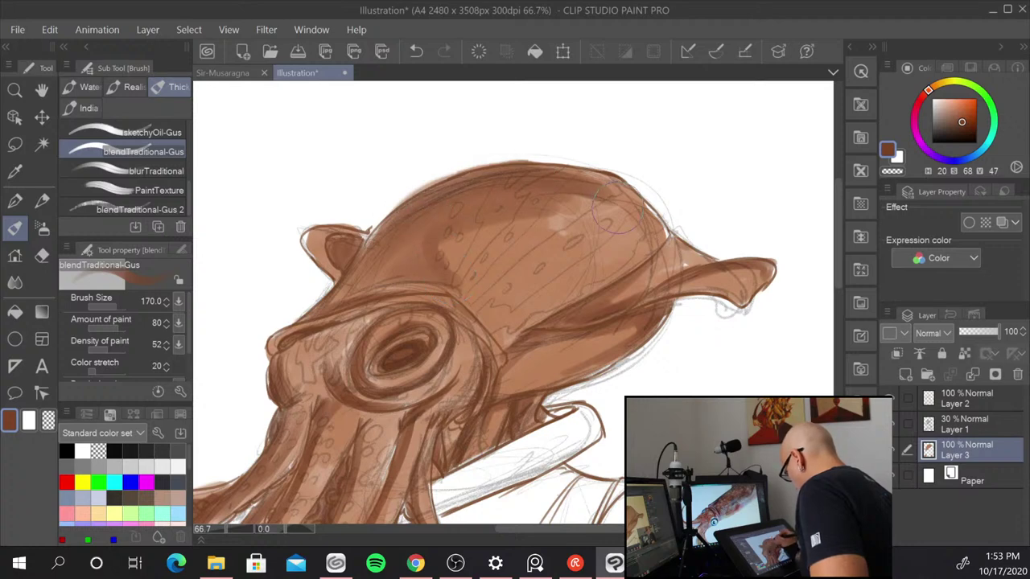
{"action": "left_click_drag", "start_coordinate": [665, 370], "coordinate": [612, 282]}
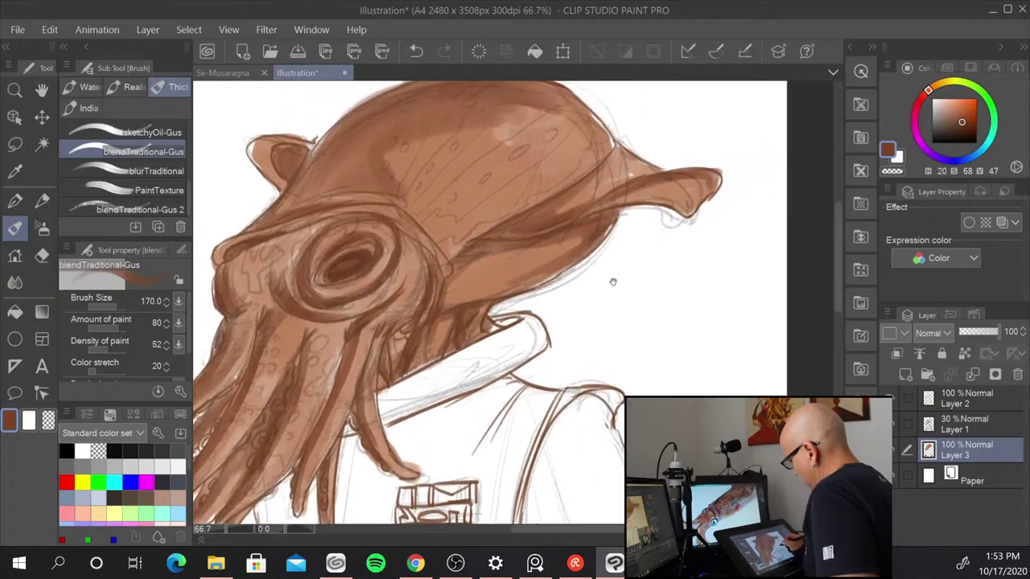
{"action": "mouse_move", "coordinate": [465, 240]}
{"action": "left_mouse_down"}
{"action": "mouse_move", "coordinate": [555, 185]}
{"action": "mouse_move", "coordinate": [547, 192]}
{"action": "left_mouse_up"}
{"action": "left_click_drag", "start_coordinate": [452, 288], "coordinate": [493, 274]}
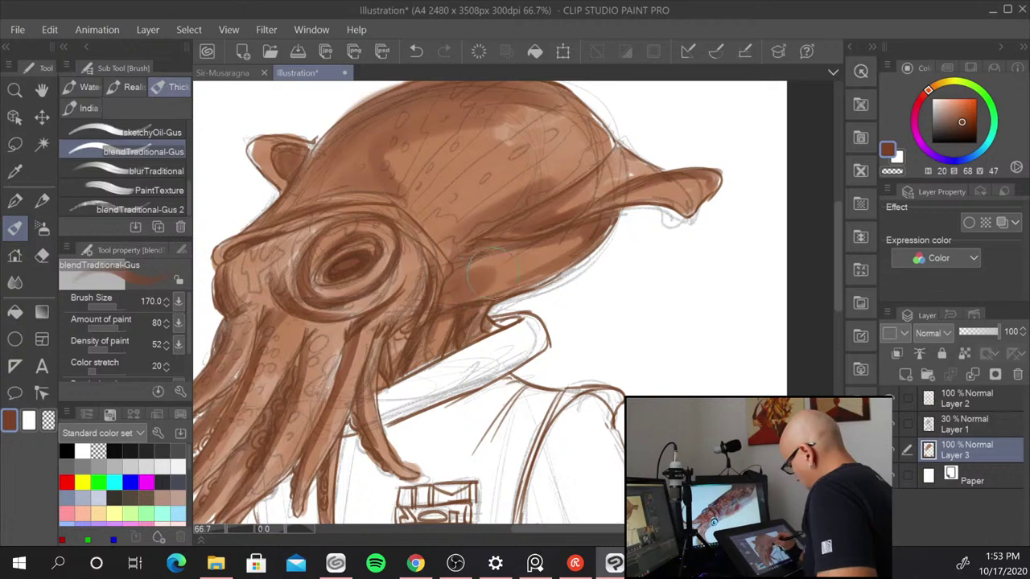
- Set the brush size to 40 and paint dark brown shadows along the middle tentacle fingers of the hand below the folded cuff
{"action": "scroll", "coordinate": [603, 322], "scroll_direction": "down", "scroll_amount": 4}
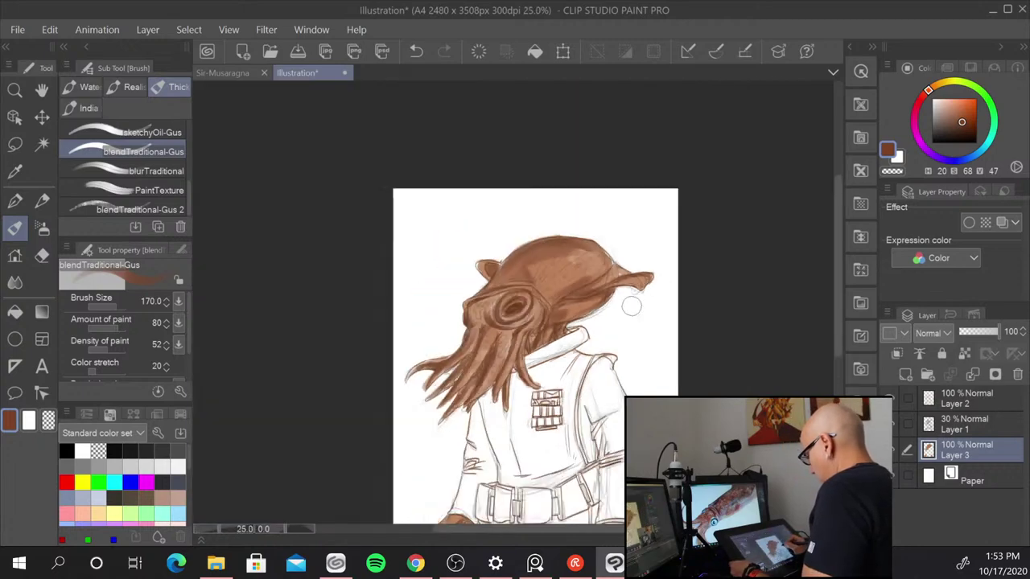
{"action": "left_click_drag", "start_coordinate": [599, 492], "coordinate": [450, 320]}
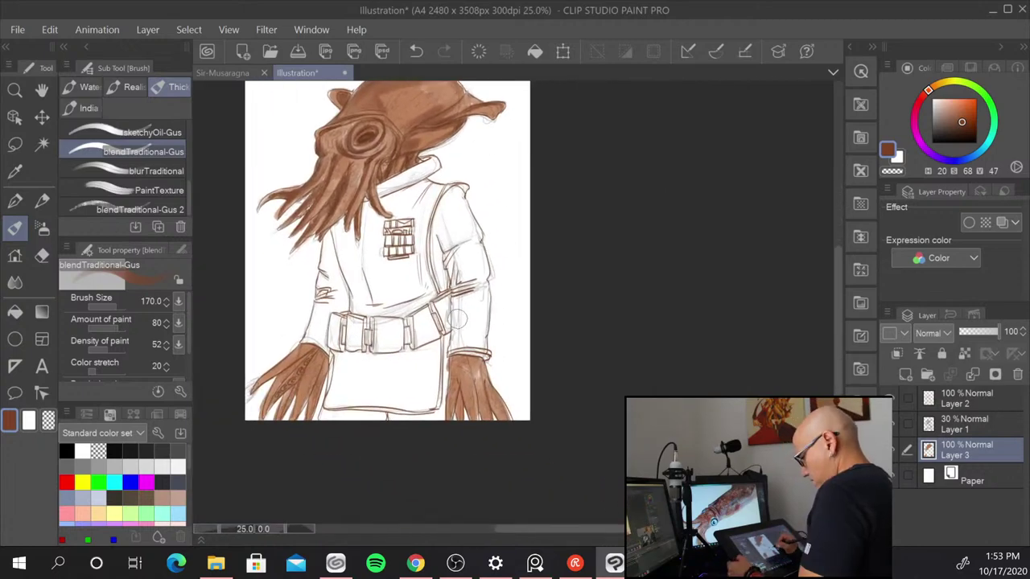
{"action": "scroll", "coordinate": [456, 320], "scroll_direction": "up", "scroll_amount": 2}
{"action": "left_click_drag", "start_coordinate": [550, 432], "coordinate": [497, 264]}
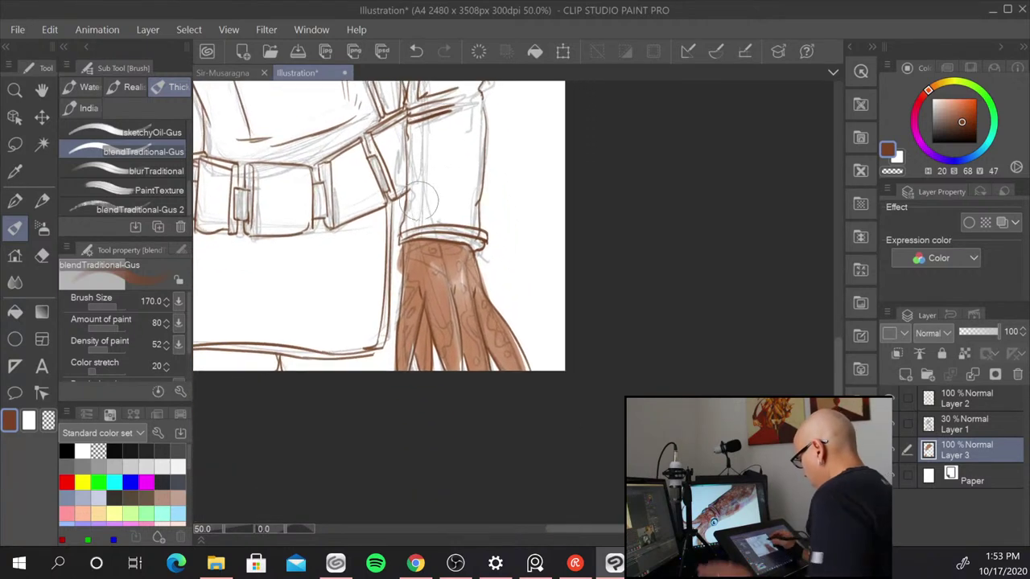
{"action": "key", "text": "bracketleft"}
{"action": "key", "text": "bracketleft"}
{"action": "key", "text": "bracketleft"}
{"action": "key", "text": "bracketleft"}
{"action": "key", "text": "bracketleft"}
{"action": "key", "text": "bracketleft"}
{"action": "key", "text": "bracketleft"}
{"action": "key", "text": "bracketleft"}
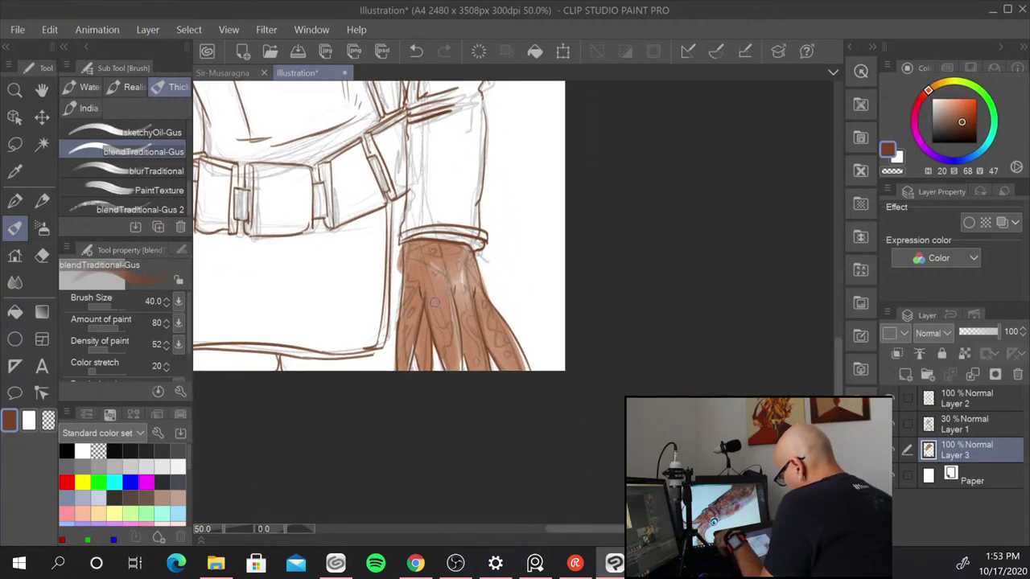
{"action": "left_click_drag", "start_coordinate": [434, 309], "coordinate": [451, 374]}
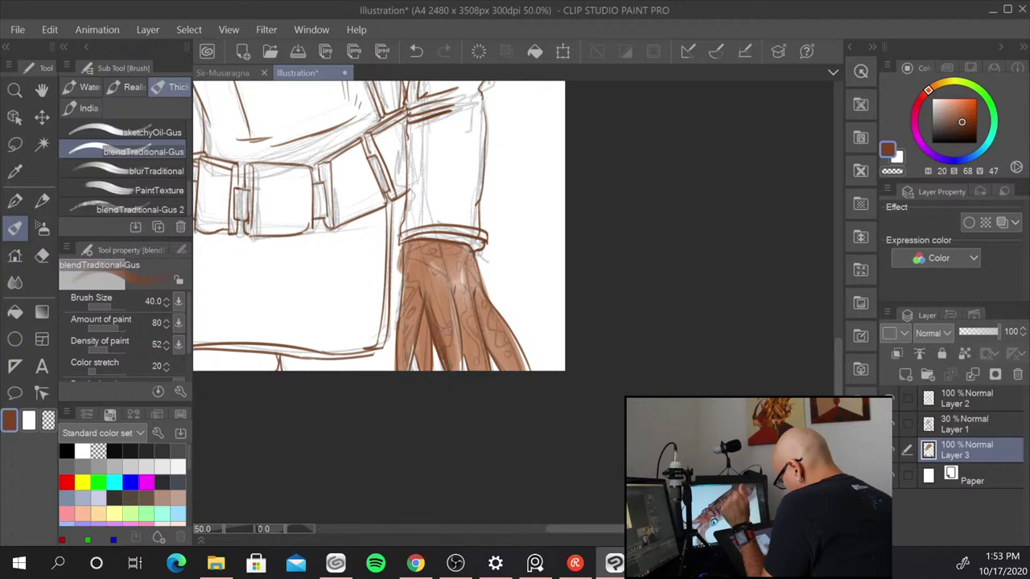
{"action": "left_click_drag", "start_coordinate": [454, 281], "coordinate": [470, 369]}
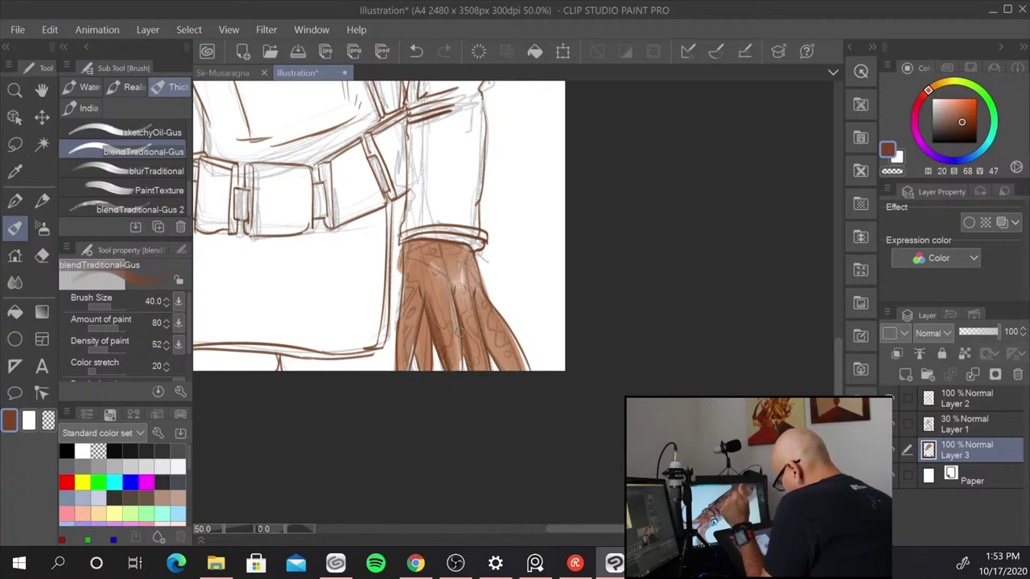
- Set the brush size to 70 and shade that hand's remaining tentacle fingers and the wrist area under the cuff
{"action": "key", "text": "bracketright"}
{"action": "key", "text": "bracketright"}
{"action": "key", "text": "bracketright"}
{"action": "key", "text": "bracketright"}
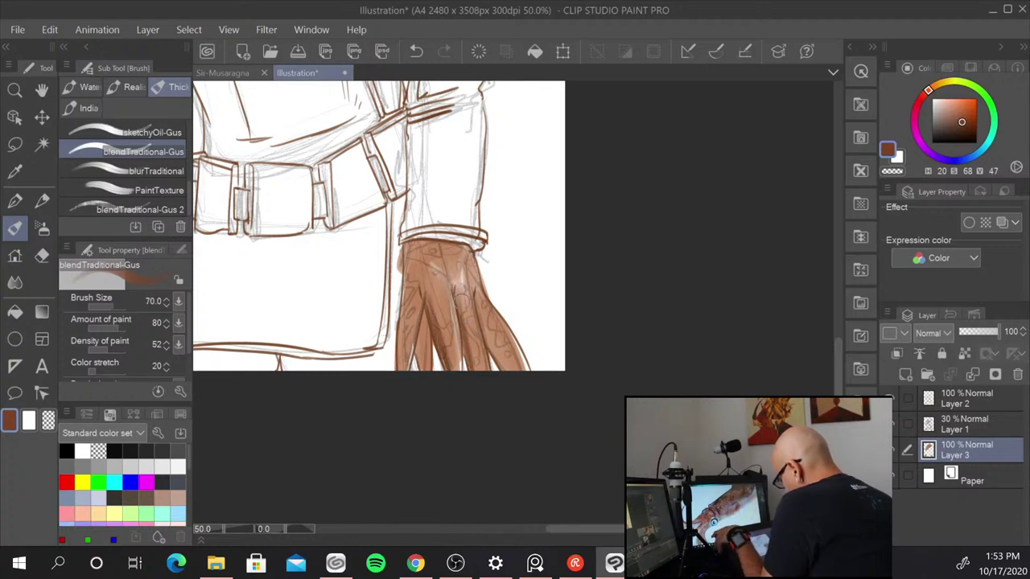
{"action": "mouse_move", "coordinate": [455, 282]}
{"action": "left_mouse_down"}
{"action": "mouse_move", "coordinate": [473, 362]}
{"action": "mouse_move", "coordinate": [507, 364]}
{"action": "left_mouse_up"}
{"action": "left_click_drag", "start_coordinate": [481, 314], "coordinate": [502, 371]}
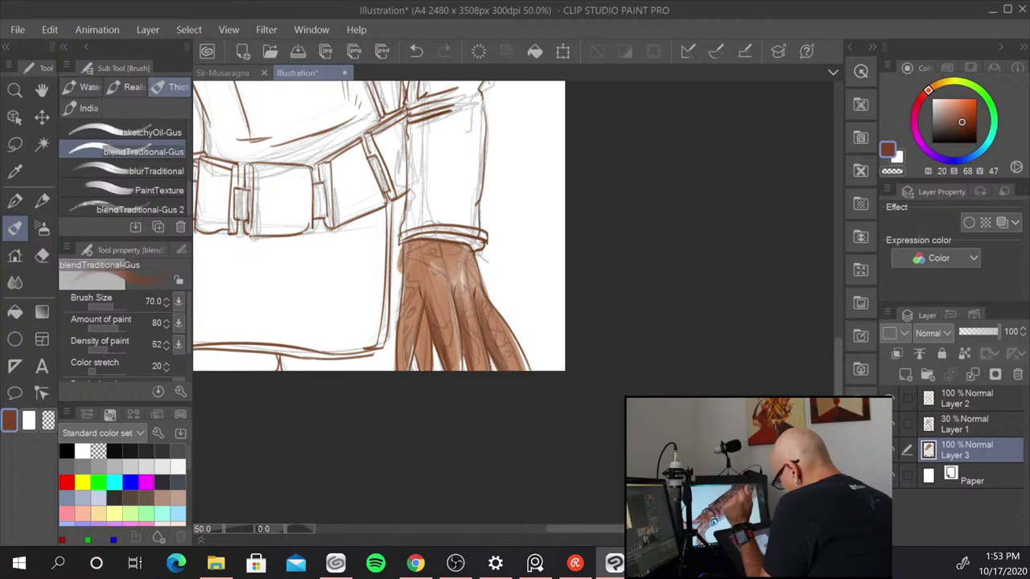
{"action": "left_click_drag", "start_coordinate": [426, 310], "coordinate": [426, 371]}
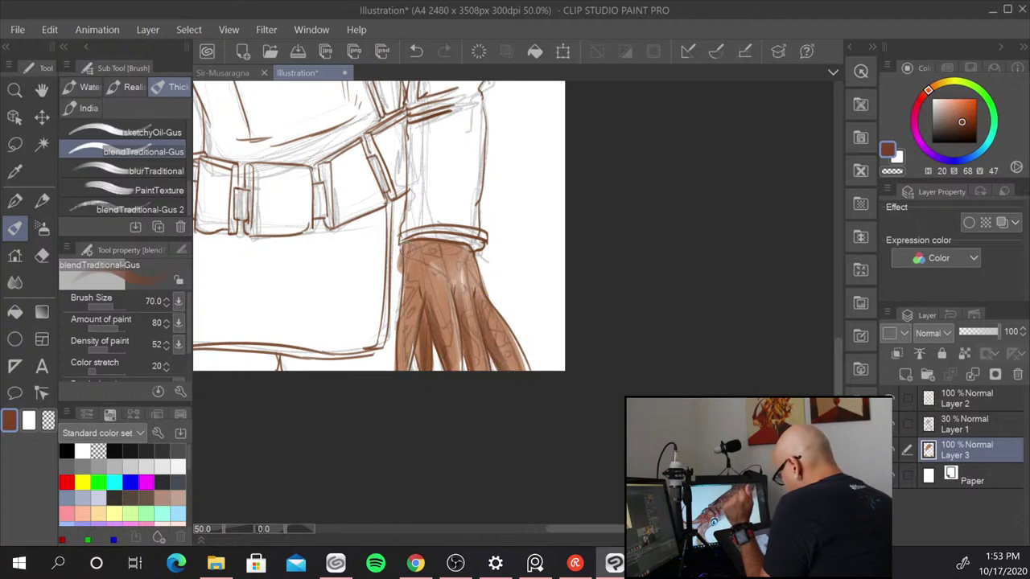
{"action": "left_click_drag", "start_coordinate": [406, 245], "coordinate": [400, 341]}
{"action": "left_click_drag", "start_coordinate": [406, 273], "coordinate": [396, 369]}
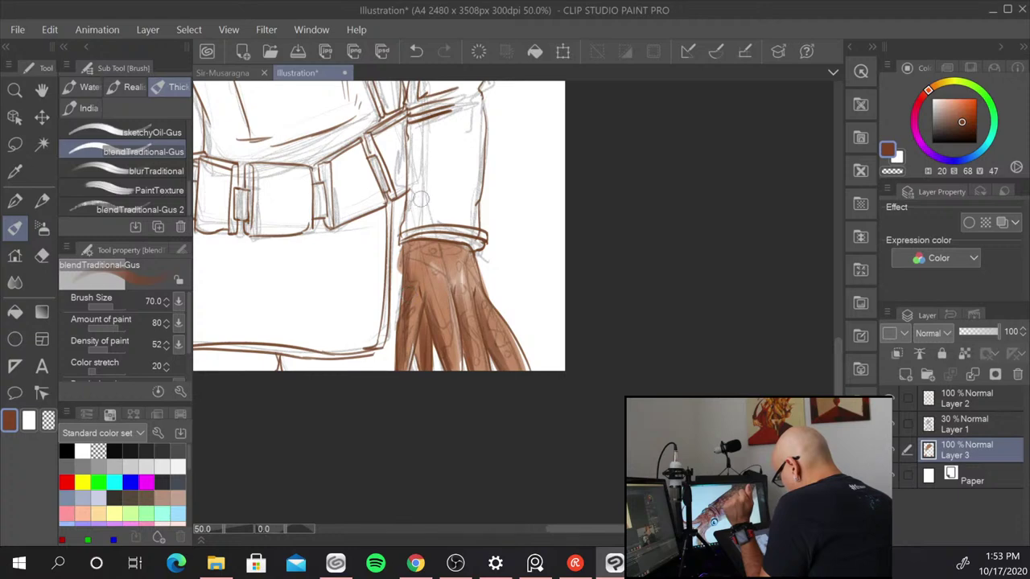
{"action": "left_click_drag", "start_coordinate": [408, 246], "coordinate": [466, 254]}
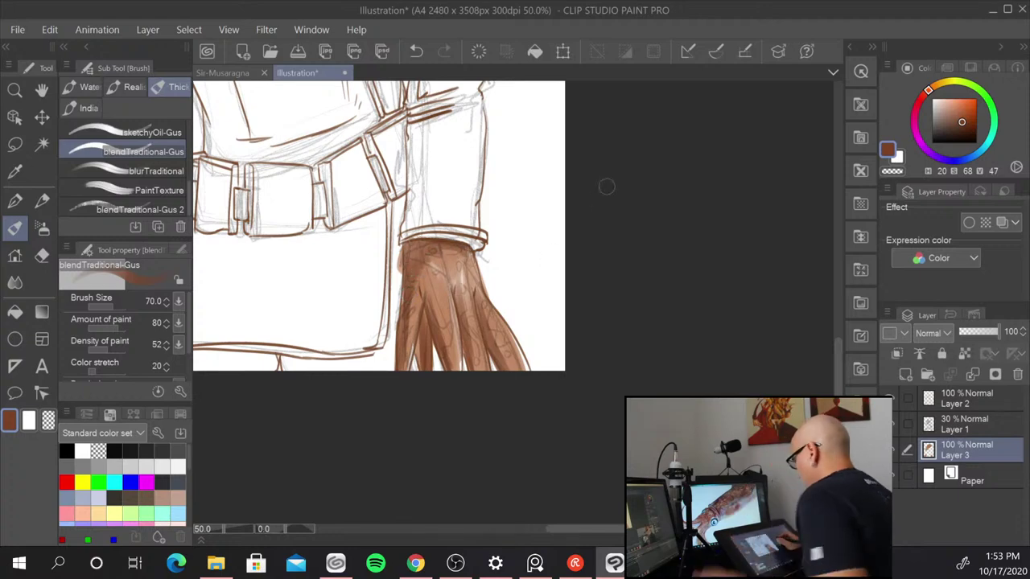
- Shade the tentacle fingers and outer edge of the other hand in dark brown
{"action": "left_click_drag", "start_coordinate": [287, 319], "coordinate": [678, 357]}
{"action": "mouse_move", "coordinate": [513, 276]}
{"action": "left_mouse_down"}
{"action": "mouse_move", "coordinate": [449, 315]}
{"action": "mouse_move", "coordinate": [433, 363]}
{"action": "left_mouse_up"}
{"action": "left_click_drag", "start_coordinate": [472, 312], "coordinate": [423, 388]}
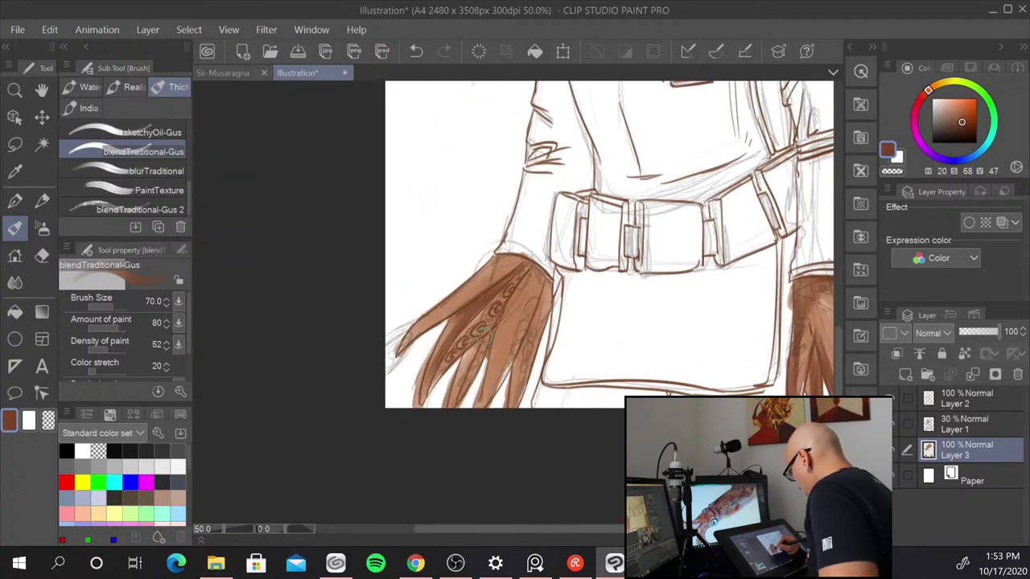
{"action": "left_click_drag", "start_coordinate": [484, 330], "coordinate": [452, 407]}
{"action": "left_click_drag", "start_coordinate": [529, 272], "coordinate": [480, 390]}
{"action": "mouse_move", "coordinate": [533, 275]}
{"action": "left_mouse_down"}
{"action": "mouse_move", "coordinate": [495, 337]}
{"action": "mouse_move", "coordinate": [481, 405]}
{"action": "mouse_move", "coordinate": [515, 379]}
{"action": "left_mouse_up"}
{"action": "left_click_drag", "start_coordinate": [547, 294], "coordinate": [507, 402]}
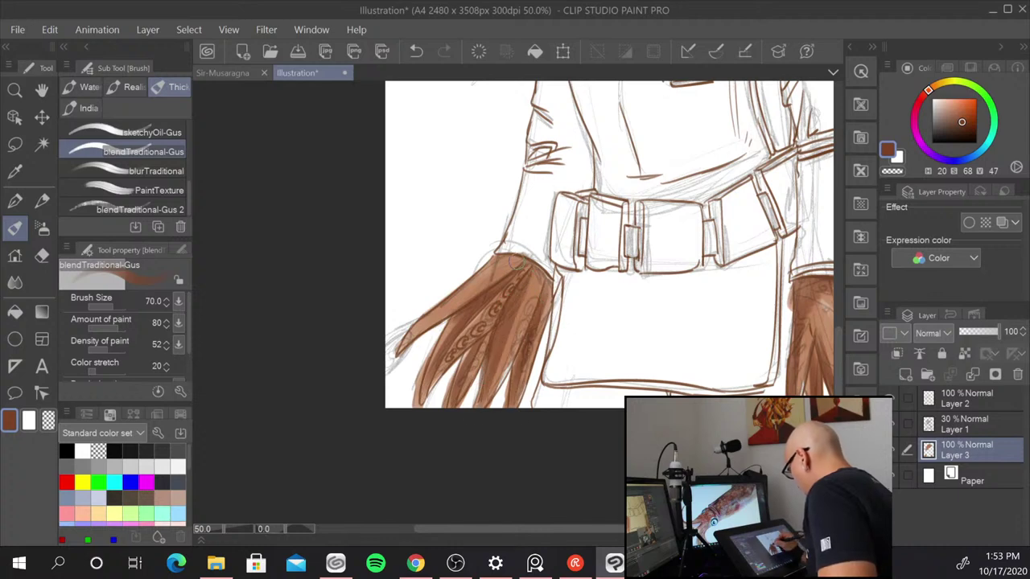
{"action": "mouse_move", "coordinate": [507, 274]}
{"action": "left_mouse_down"}
{"action": "mouse_move", "coordinate": [462, 301]}
{"action": "mouse_move", "coordinate": [548, 277]}
{"action": "mouse_move", "coordinate": [412, 328]}
{"action": "left_mouse_up"}
{"action": "left_click_drag", "start_coordinate": [451, 292], "coordinate": [410, 332]}
- Return to the squid head and pick a darker brown with H 20, S 91, V 23
{"action": "mouse_move", "coordinate": [615, 241]}
{"action": "left_mouse_down"}
{"action": "mouse_move", "coordinate": [566, 300]}
{"action": "mouse_move", "coordinate": [446, 373]}
{"action": "left_mouse_up"}
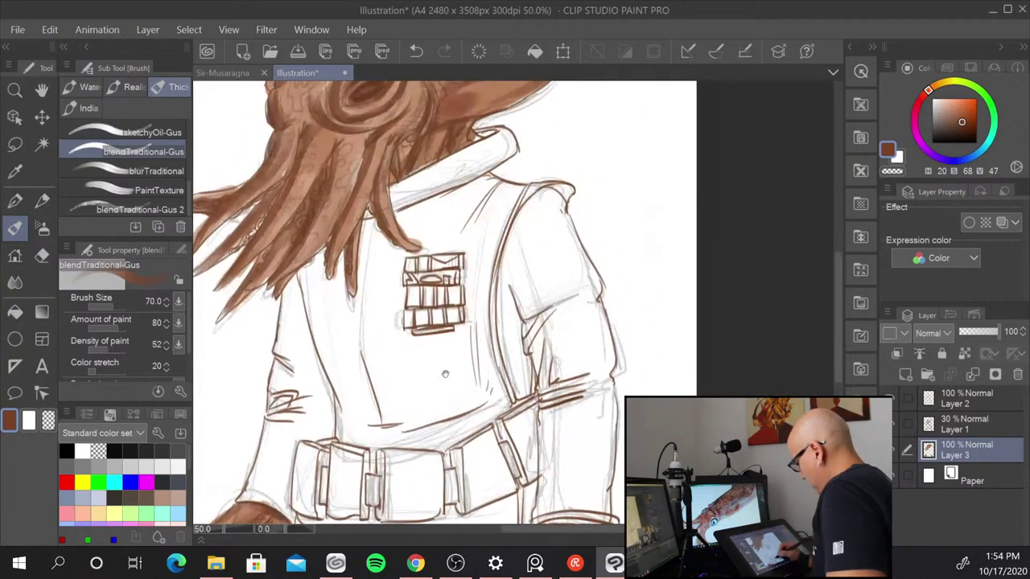
{"action": "left_click_drag", "start_coordinate": [473, 341], "coordinate": [512, 394]}
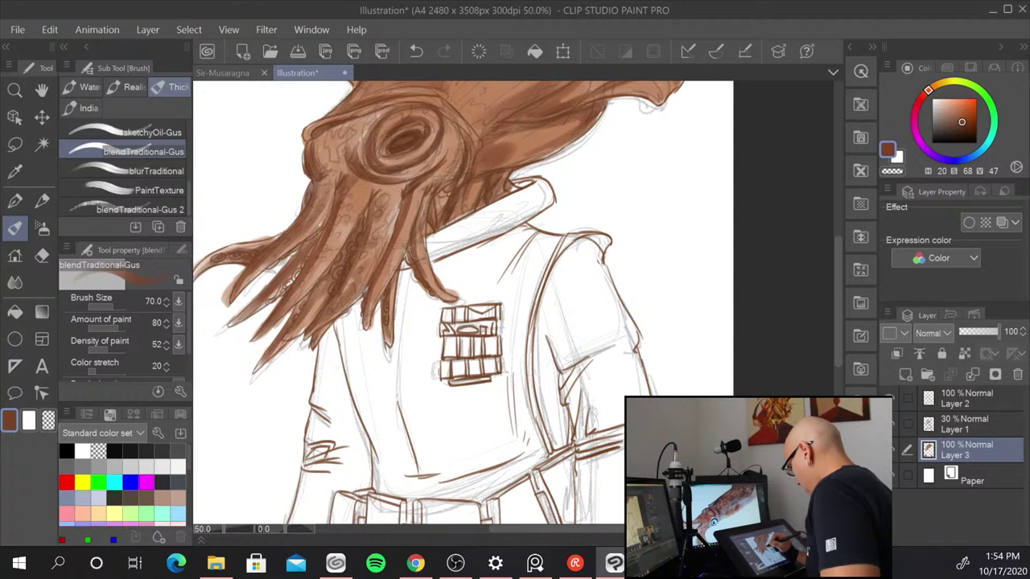
{"action": "left_click_drag", "start_coordinate": [450, 261], "coordinate": [446, 378]}
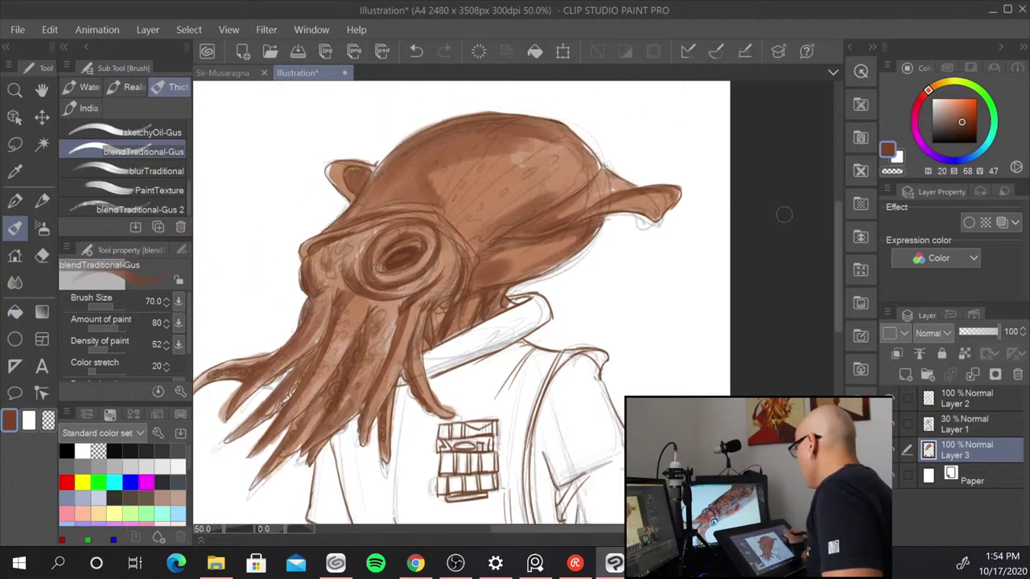
{"action": "left_click_drag", "start_coordinate": [576, 289], "coordinate": [619, 339]}
{"action": "left_click_drag", "start_coordinate": [973, 129], "coordinate": [972, 132]}
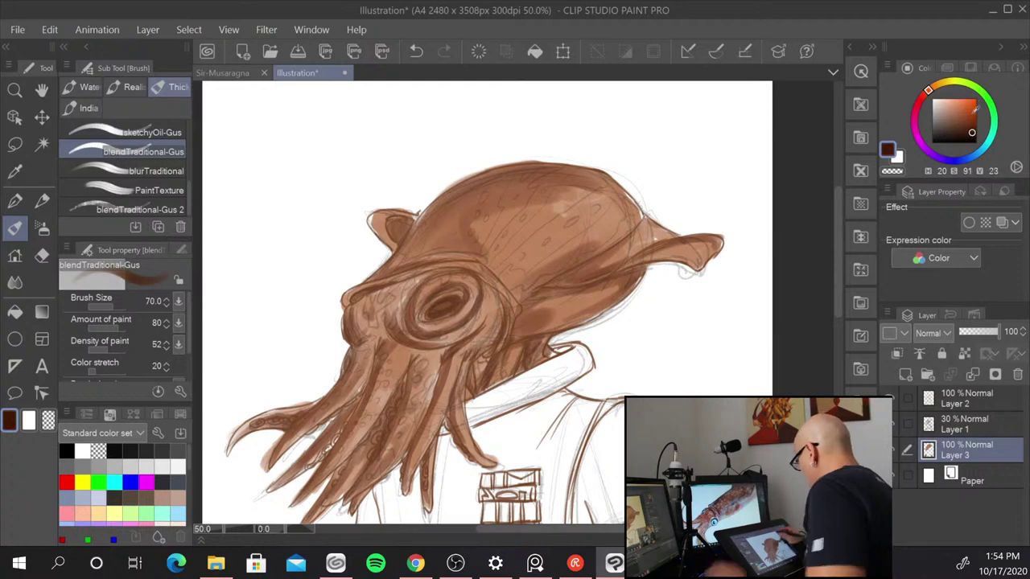
- Set the brush size to 20 and paint dark brown shadow along the rim of the squid's eye
{"action": "key", "text": "bracketleft"}
{"action": "key", "text": "bracketleft"}
{"action": "key", "text": "bracketleft"}
{"action": "key", "text": "bracketleft"}
{"action": "key", "text": "bracketleft"}
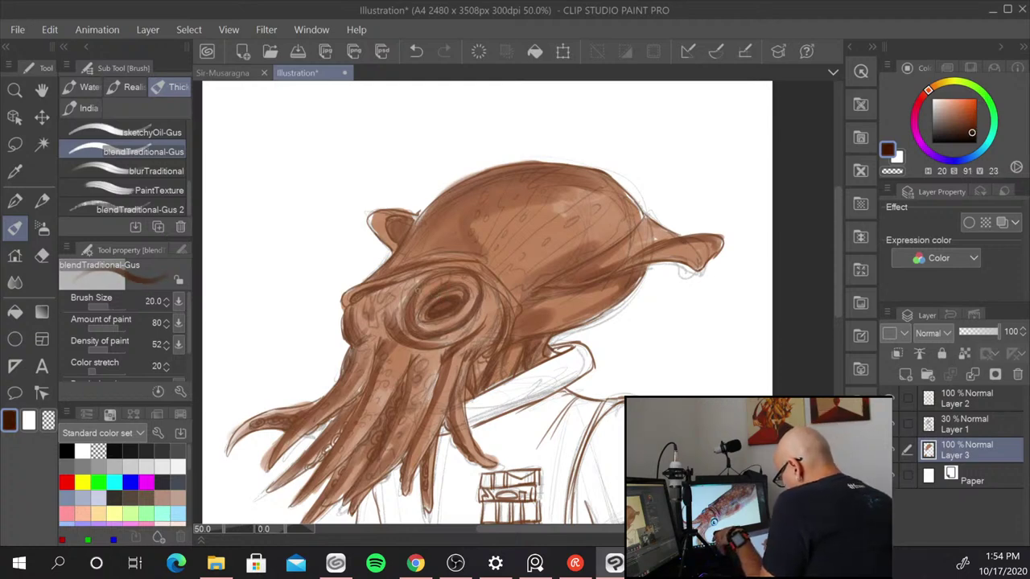
{"action": "left_click_drag", "start_coordinate": [418, 289], "coordinate": [424, 315]}
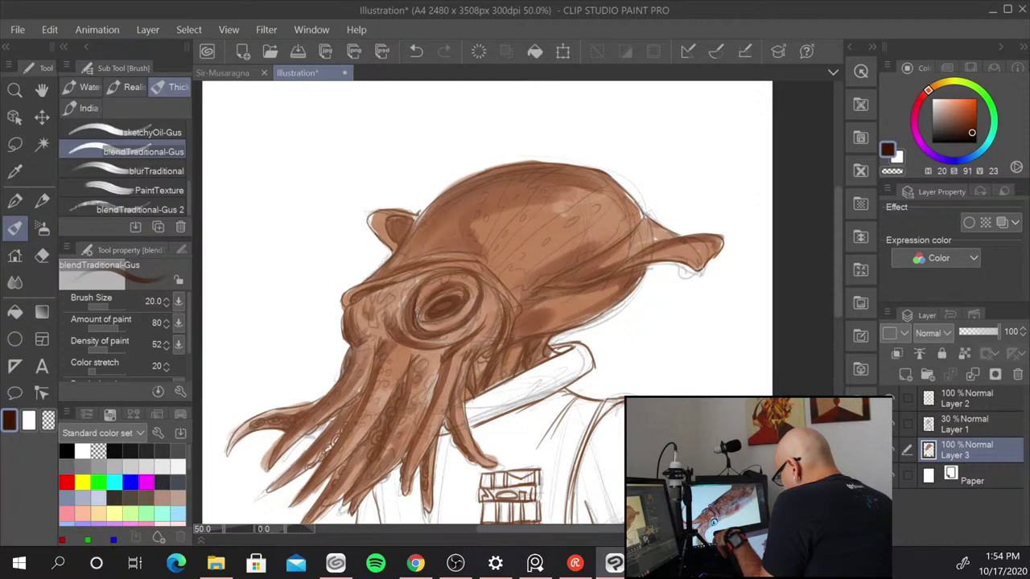
- Increase the brush size to 50 and darken the eye's pupil and the rings around it
{"action": "key", "text": "bracketleft"}
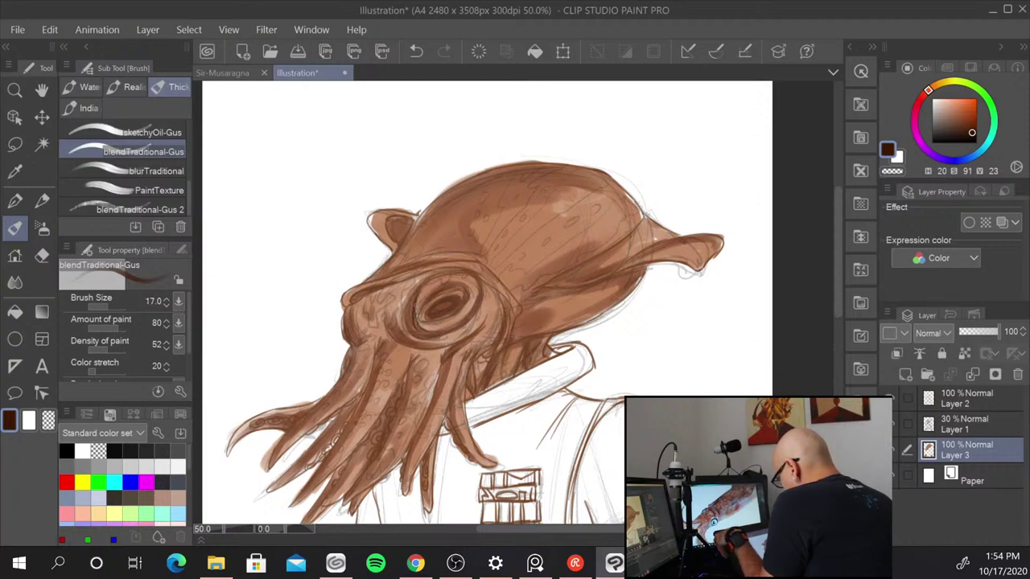
{"action": "key", "text": "bracketright"}
{"action": "key", "text": "bracketright"}
{"action": "key", "text": "bracketright"}
{"action": "key", "text": "bracketright"}
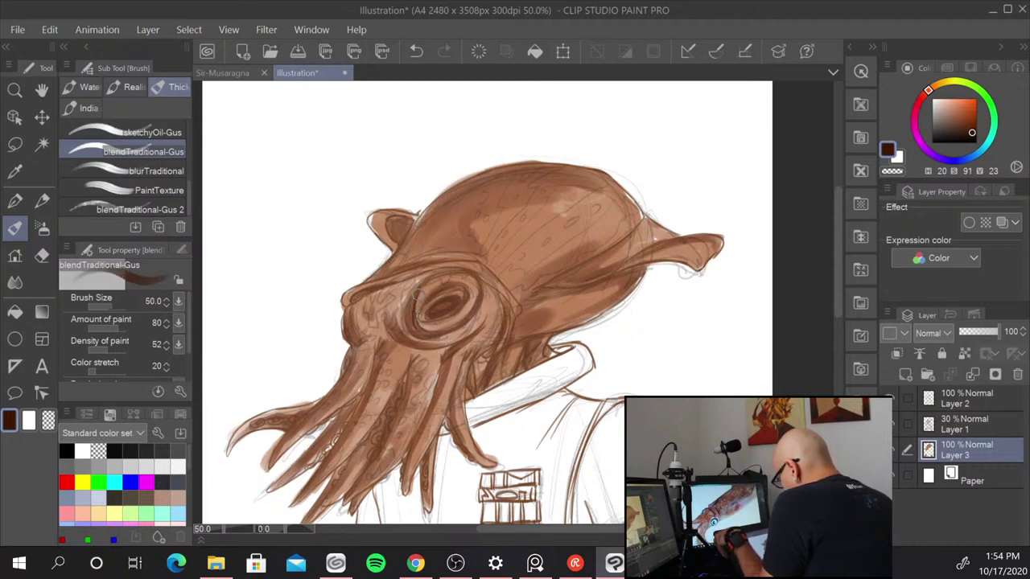
{"action": "mouse_move", "coordinate": [414, 286]}
{"action": "left_mouse_down"}
{"action": "mouse_move", "coordinate": [428, 317]}
{"action": "mouse_move", "coordinate": [410, 313]}
{"action": "mouse_move", "coordinate": [477, 260]}
{"action": "mouse_move", "coordinate": [444, 305]}
{"action": "left_mouse_up"}
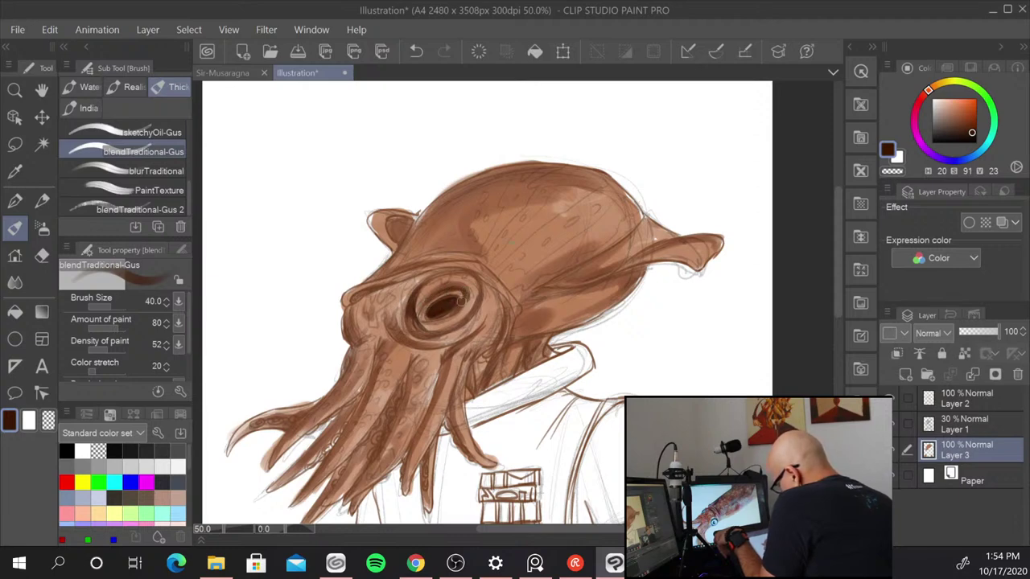
- Set the brush size to 30 and darken the gap and suckers between the central face tentacles
{"action": "key", "text": "bracketleft"}
{"action": "key", "text": "bracketleft"}
{"action": "key", "text": "bracketleft"}
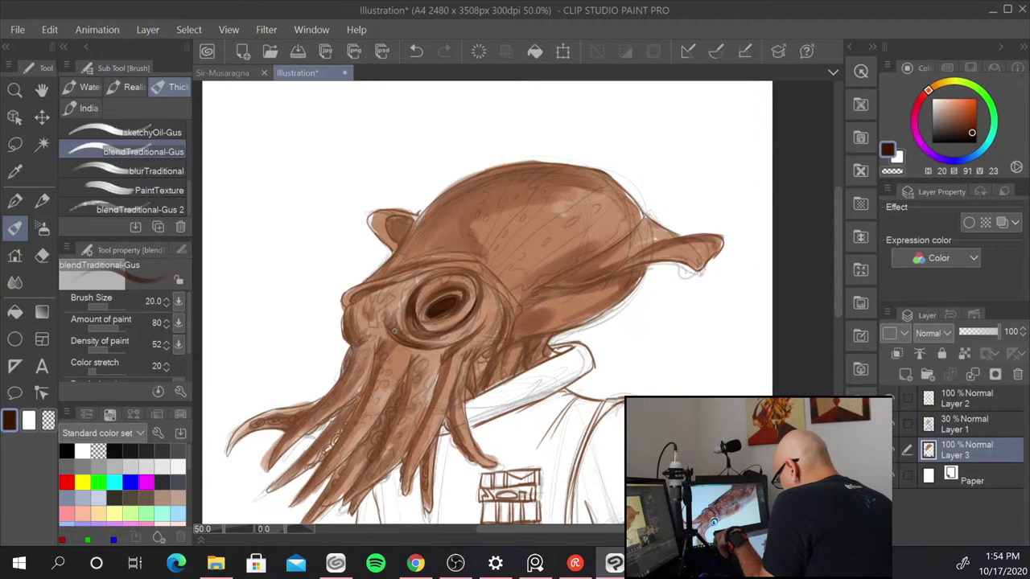
{"action": "key", "text": "bracketright"}
{"action": "key", "text": "bracketright"}
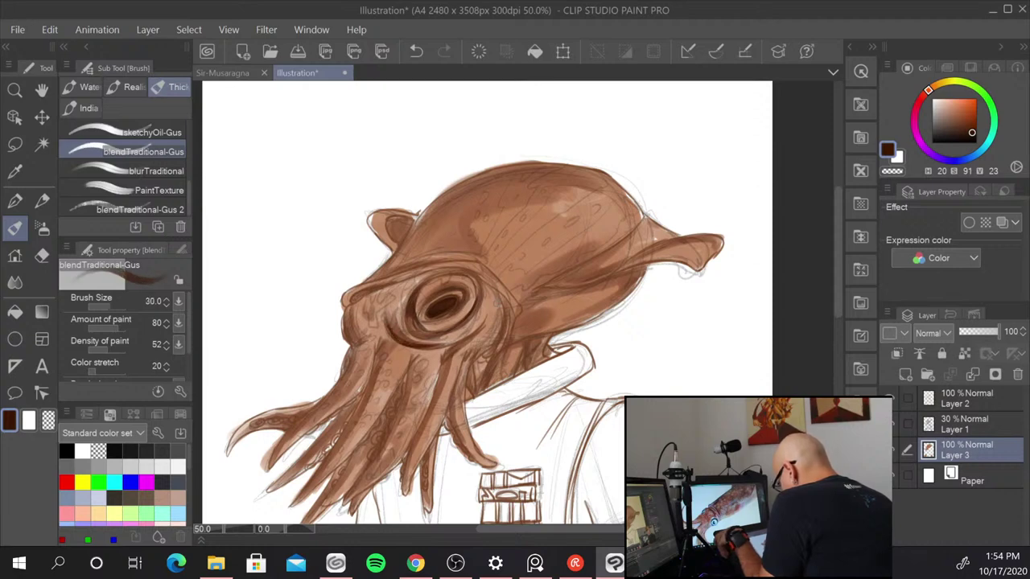
{"action": "left_click_drag", "start_coordinate": [407, 381], "coordinate": [398, 414]}
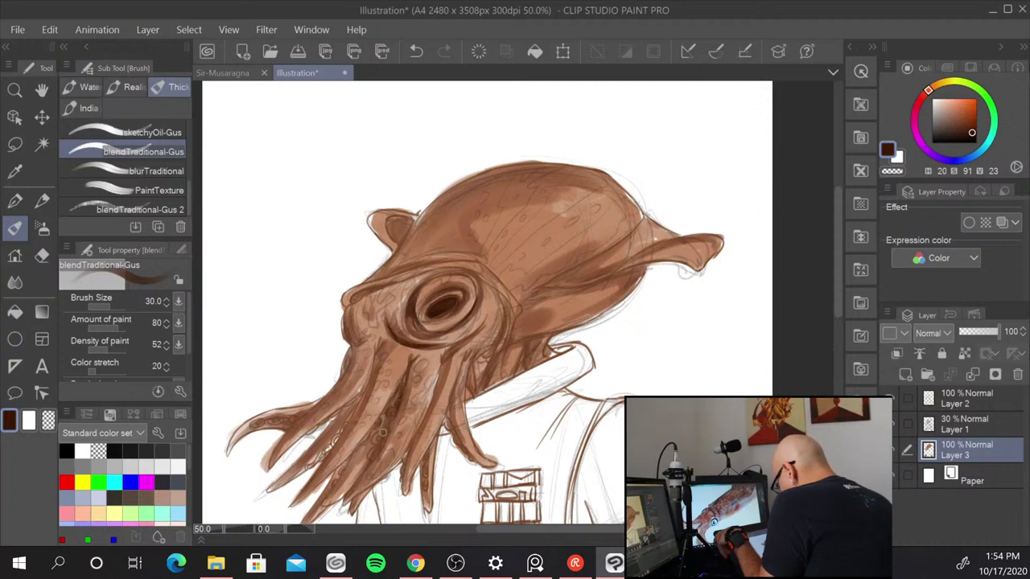
{"action": "left_click_drag", "start_coordinate": [393, 423], "coordinate": [346, 498]}
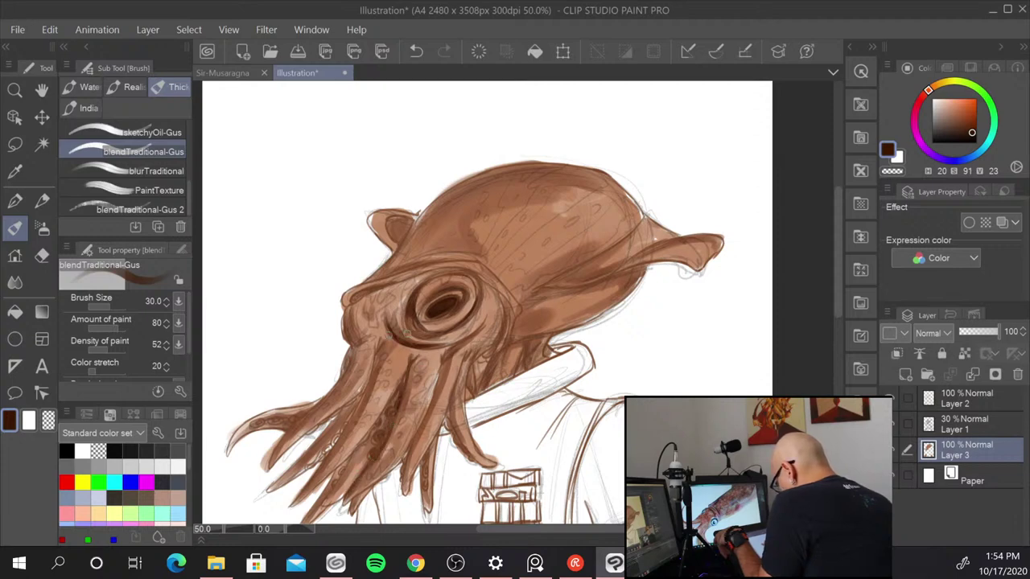
- Deepen the shadows between the front face tentacles and along the front edge of the face
{"action": "left_click_drag", "start_coordinate": [377, 365], "coordinate": [311, 476]}
{"action": "left_click_drag", "start_coordinate": [355, 401], "coordinate": [344, 424]}
{"action": "mouse_move", "coordinate": [378, 354]}
{"action": "left_mouse_down"}
{"action": "mouse_move", "coordinate": [367, 387]}
{"action": "mouse_move", "coordinate": [299, 438]}
{"action": "mouse_move", "coordinate": [382, 339]}
{"action": "left_mouse_up"}
{"action": "left_click_drag", "start_coordinate": [351, 303], "coordinate": [357, 346]}
- Darken the brow ridge above the eye, the base of the far fin and the top contour of the head
{"action": "mouse_move", "coordinate": [378, 287]}
{"action": "left_mouse_down"}
{"action": "mouse_move", "coordinate": [351, 303]}
{"action": "mouse_move", "coordinate": [389, 274]}
{"action": "mouse_move", "coordinate": [366, 280]}
{"action": "mouse_move", "coordinate": [460, 260]}
{"action": "left_mouse_up"}
{"action": "mouse_move", "coordinate": [376, 274]}
{"action": "left_mouse_down"}
{"action": "mouse_move", "coordinate": [402, 249]}
{"action": "mouse_move", "coordinate": [393, 235]}
{"action": "mouse_move", "coordinate": [404, 243]}
{"action": "left_mouse_up"}
{"action": "mouse_move", "coordinate": [441, 198]}
{"action": "left_mouse_down"}
{"action": "mouse_move", "coordinate": [409, 230]}
{"action": "mouse_move", "coordinate": [549, 163]}
{"action": "left_mouse_up"}
- Paint deep shadow into the fold on the side of the head where the near fin attaches
{"action": "left_click_drag", "start_coordinate": [547, 285], "coordinate": [631, 235]}
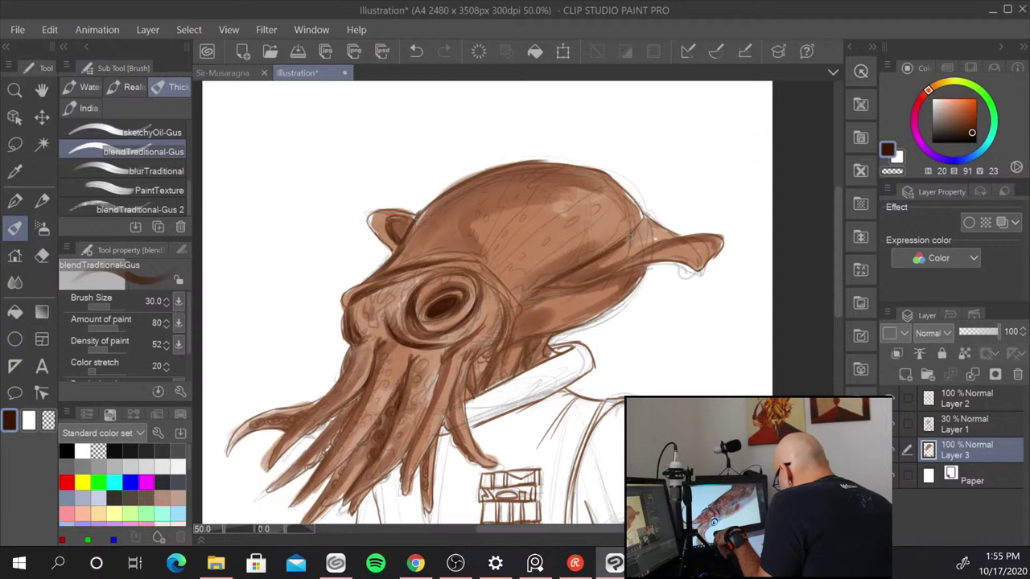
{"action": "mouse_move", "coordinate": [597, 277]}
{"action": "left_mouse_down"}
{"action": "mouse_move", "coordinate": [556, 283]}
{"action": "mouse_move", "coordinate": [622, 261]}
{"action": "mouse_move", "coordinate": [558, 279]}
{"action": "mouse_move", "coordinate": [599, 259]}
{"action": "mouse_move", "coordinate": [569, 278]}
{"action": "left_mouse_up"}
{"action": "mouse_move", "coordinate": [624, 259]}
{"action": "left_mouse_down"}
{"action": "mouse_move", "coordinate": [571, 287]}
{"action": "mouse_move", "coordinate": [649, 264]}
{"action": "left_mouse_up"}
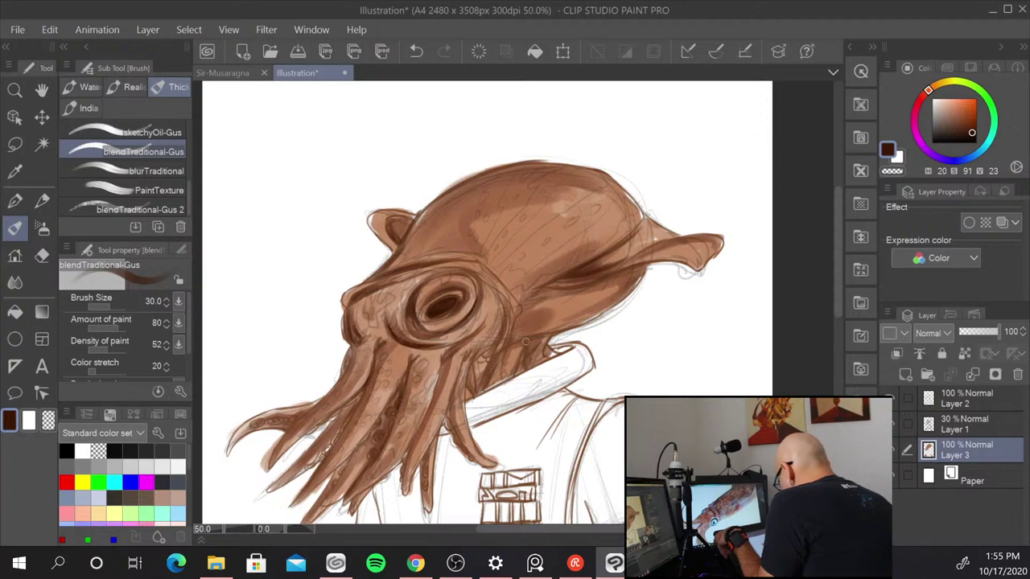
- Darken the rear face tentacles and the neck area between the head and the collar
{"action": "mouse_move", "coordinate": [507, 344]}
{"action": "left_mouse_down"}
{"action": "mouse_move", "coordinate": [543, 332]}
{"action": "mouse_move", "coordinate": [476, 359]}
{"action": "mouse_move", "coordinate": [451, 397]}
{"action": "mouse_move", "coordinate": [461, 433]}
{"action": "left_mouse_up"}
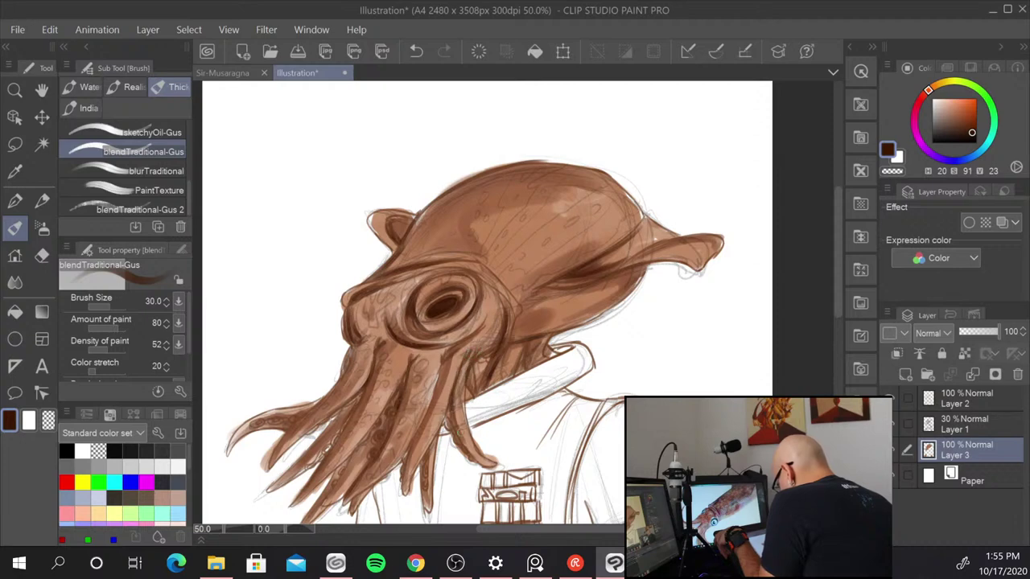
{"action": "left_click_drag", "start_coordinate": [466, 371], "coordinate": [466, 410]}
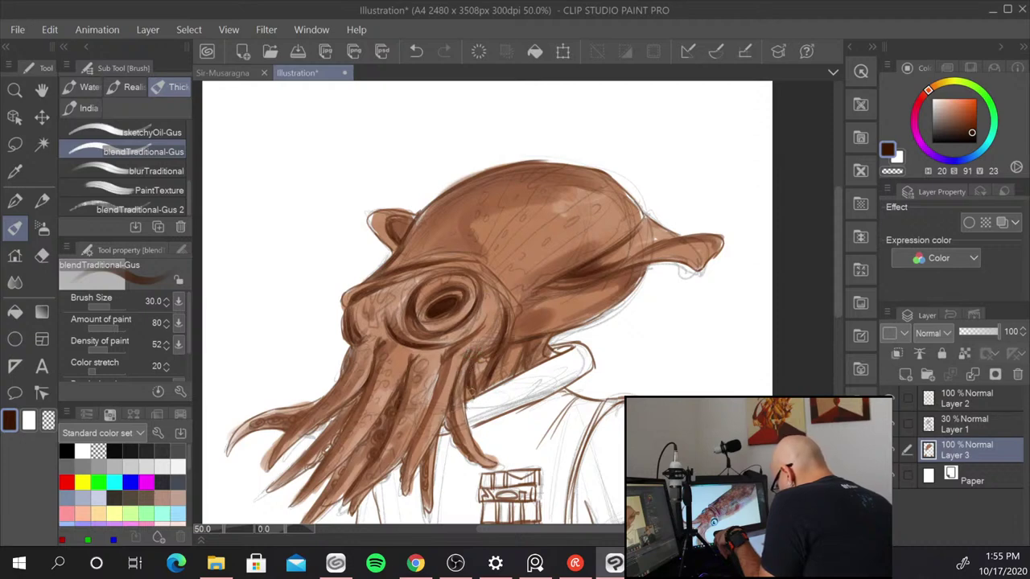
{"action": "mouse_move", "coordinate": [488, 356]}
{"action": "left_mouse_down"}
{"action": "mouse_move", "coordinate": [479, 384]}
{"action": "mouse_move", "coordinate": [477, 362]}
{"action": "mouse_move", "coordinate": [504, 368]}
{"action": "mouse_move", "coordinate": [499, 378]}
{"action": "mouse_move", "coordinate": [526, 344]}
{"action": "mouse_move", "coordinate": [551, 359]}
{"action": "mouse_move", "coordinate": [573, 345]}
{"action": "mouse_move", "coordinate": [555, 353]}
{"action": "left_mouse_up"}
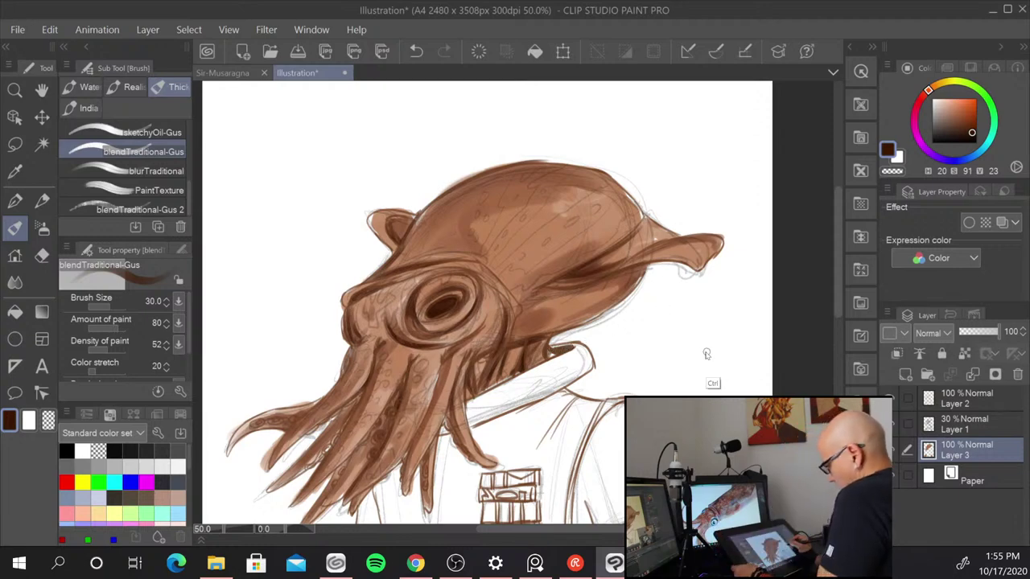
- Paint dark shadows in the gaps between the outer face tentacles, down toward their tips
{"action": "scroll", "coordinate": [707, 354], "scroll_direction": "down", "scroll_amount": 2}
{"action": "left_click_drag", "start_coordinate": [705, 391], "coordinate": [556, 270]}
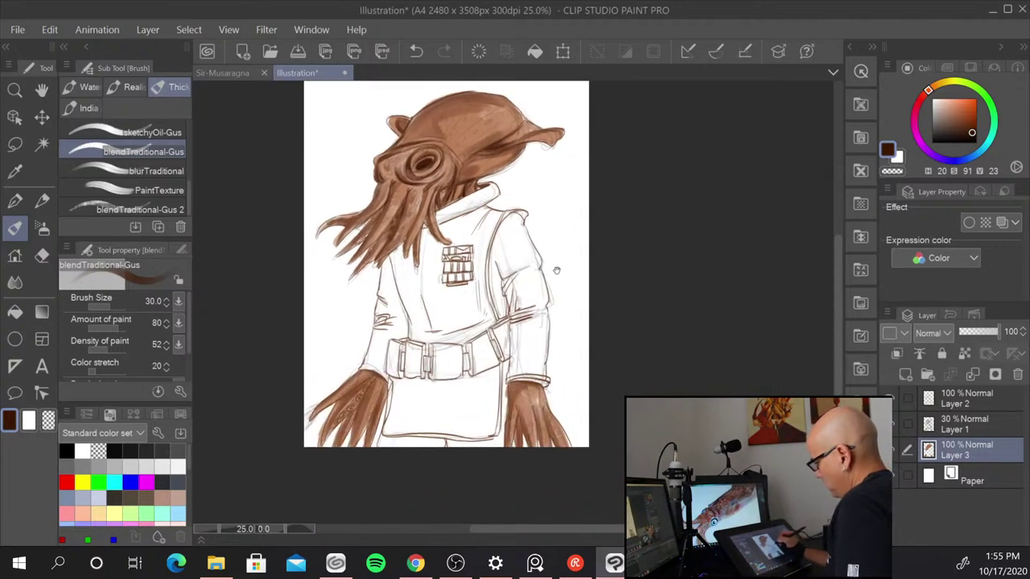
{"action": "scroll", "coordinate": [586, 323], "scroll_direction": "up", "scroll_amount": 2}
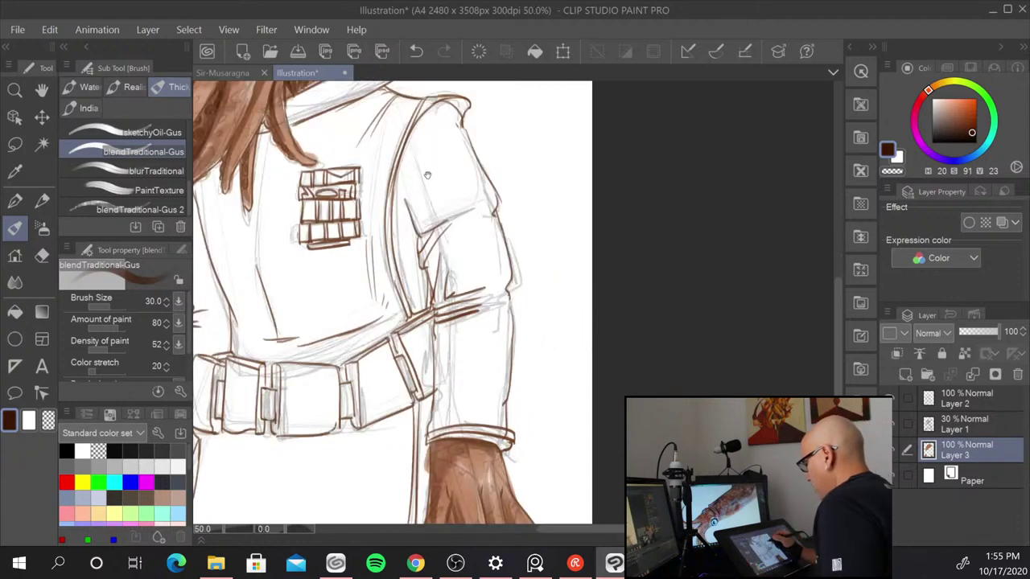
{"action": "left_click_drag", "start_coordinate": [428, 175], "coordinate": [566, 283]}
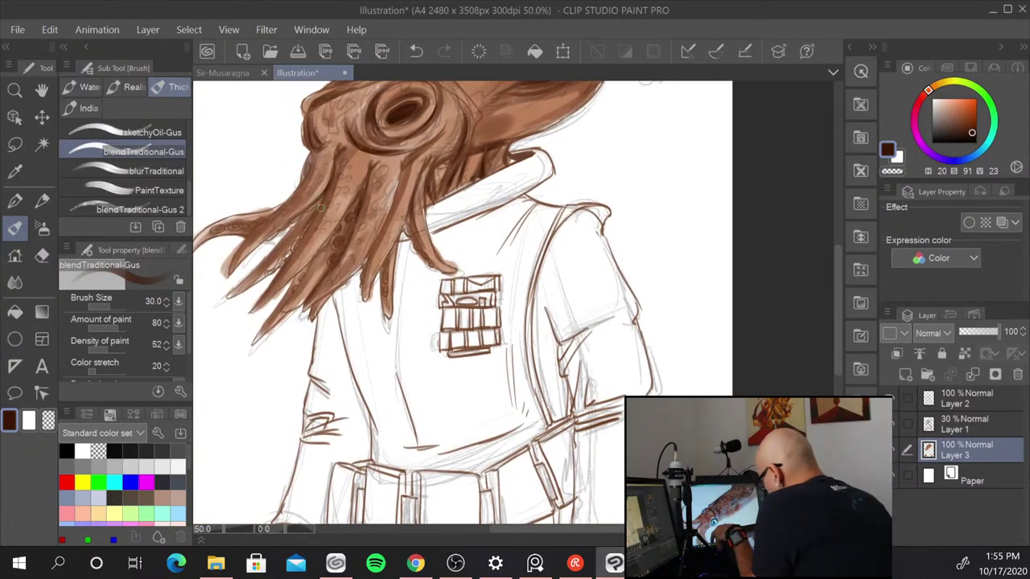
{"action": "left_click_drag", "start_coordinate": [311, 220], "coordinate": [258, 304]}
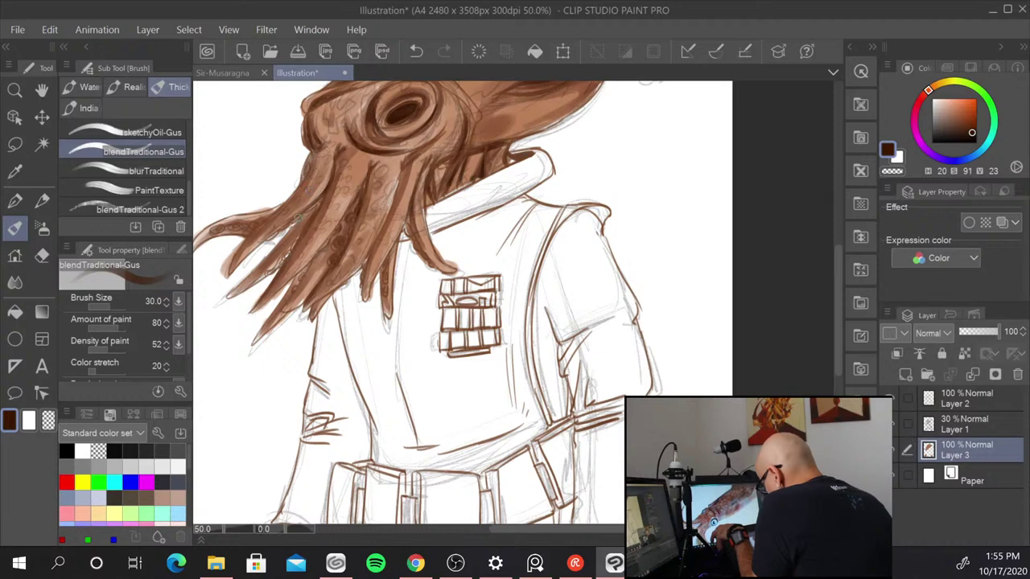
{"action": "left_click_drag", "start_coordinate": [299, 217], "coordinate": [251, 272]}
{"action": "left_click_drag", "start_coordinate": [282, 240], "coordinate": [232, 293]}
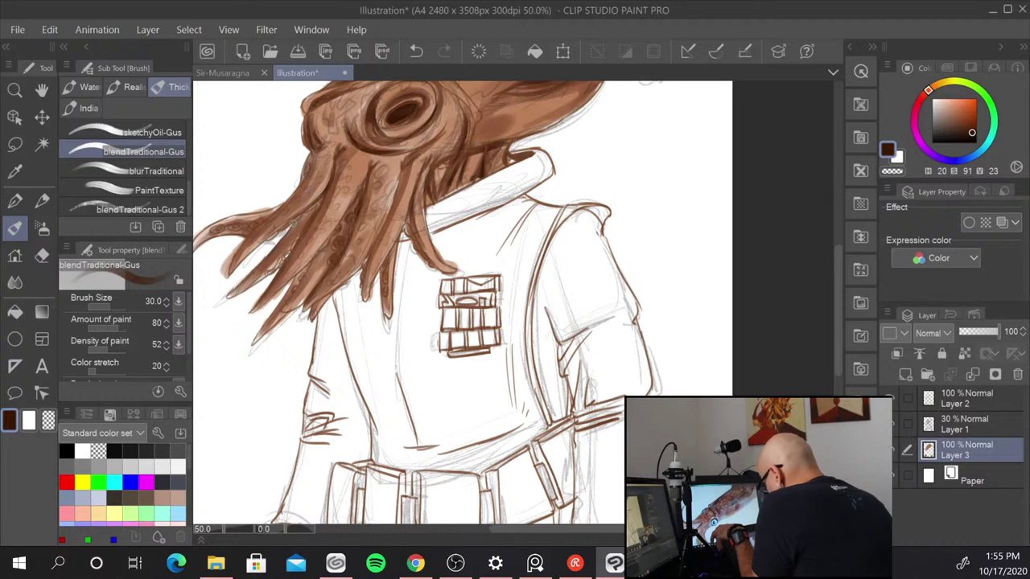
{"action": "mouse_move", "coordinate": [291, 226]}
{"action": "left_mouse_down"}
{"action": "mouse_move", "coordinate": [319, 204]}
{"action": "mouse_move", "coordinate": [297, 229]}
{"action": "left_mouse_up"}
{"action": "left_click_drag", "start_coordinate": [309, 166], "coordinate": [234, 253]}
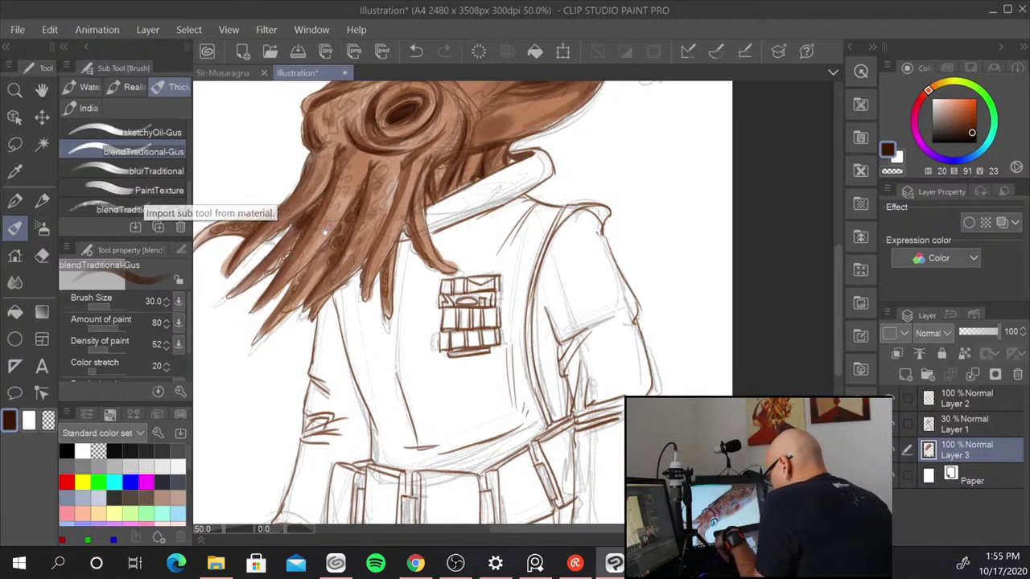
- Darken the suckers on the outermost face tentacle and shade the edges of the central and chest-side tentacles
{"action": "left_click_drag", "start_coordinate": [326, 229], "coordinate": [398, 228]}
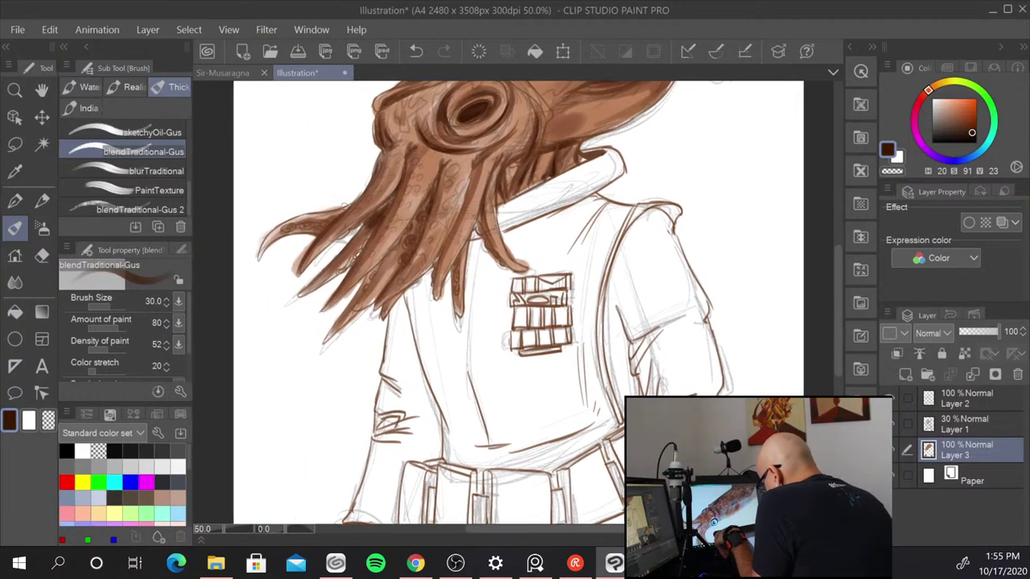
{"action": "left_click_drag", "start_coordinate": [343, 208], "coordinate": [283, 230]}
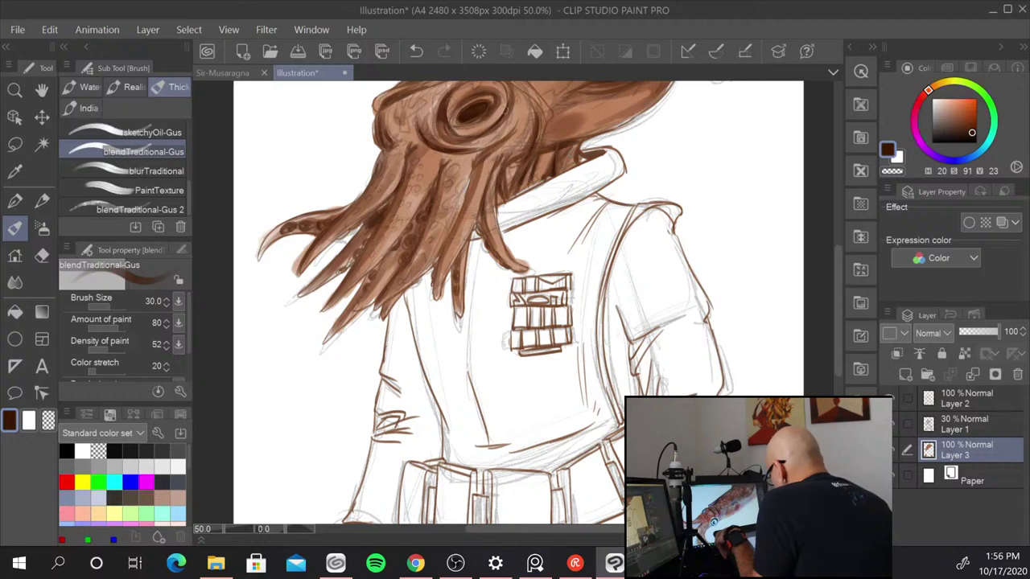
{"action": "left_click_drag", "start_coordinate": [468, 244], "coordinate": [461, 304]}
{"action": "left_click_drag", "start_coordinate": [471, 172], "coordinate": [444, 250]}
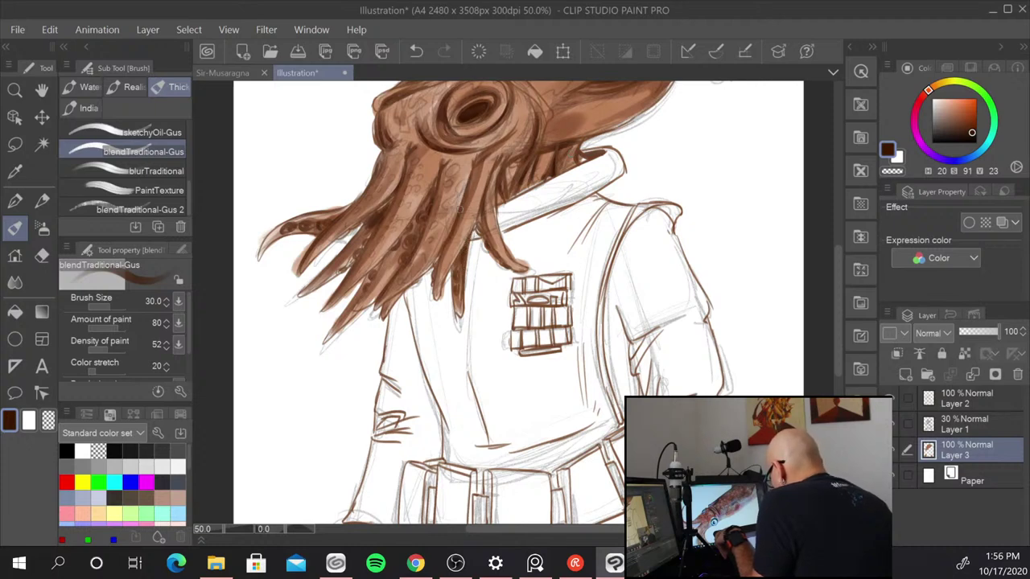
{"action": "left_click_drag", "start_coordinate": [461, 199], "coordinate": [436, 290]}
{"action": "left_click_drag", "start_coordinate": [430, 179], "coordinate": [399, 241]}
{"action": "left_click_drag", "start_coordinate": [436, 176], "coordinate": [431, 190]}
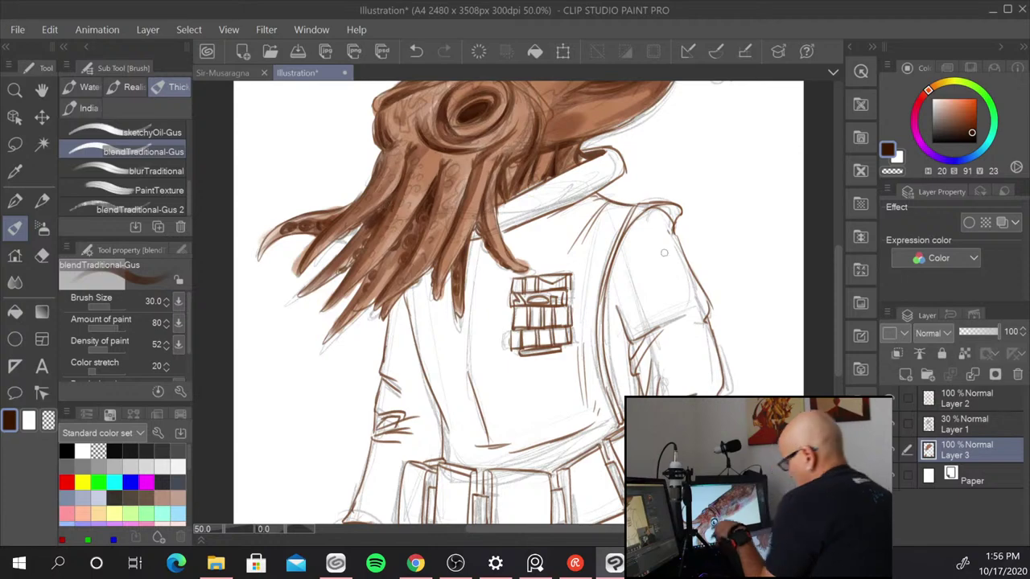
- On the hand below the folded cuff, darken the wrist under the cuff and the gaps between the inner fingers
{"action": "scroll", "coordinate": [805, 312], "scroll_direction": "down", "scroll_amount": 2}
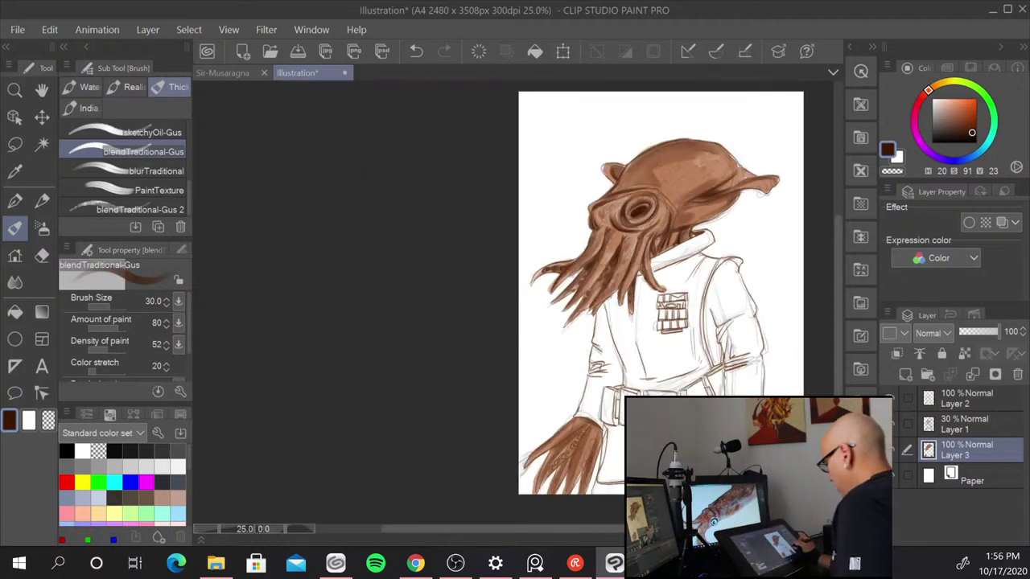
{"action": "left_click_drag", "start_coordinate": [776, 425], "coordinate": [571, 246]}
{"action": "scroll", "coordinate": [578, 232], "scroll_direction": "up", "scroll_amount": 1}
{"action": "key", "text": "ctrl+plus"}
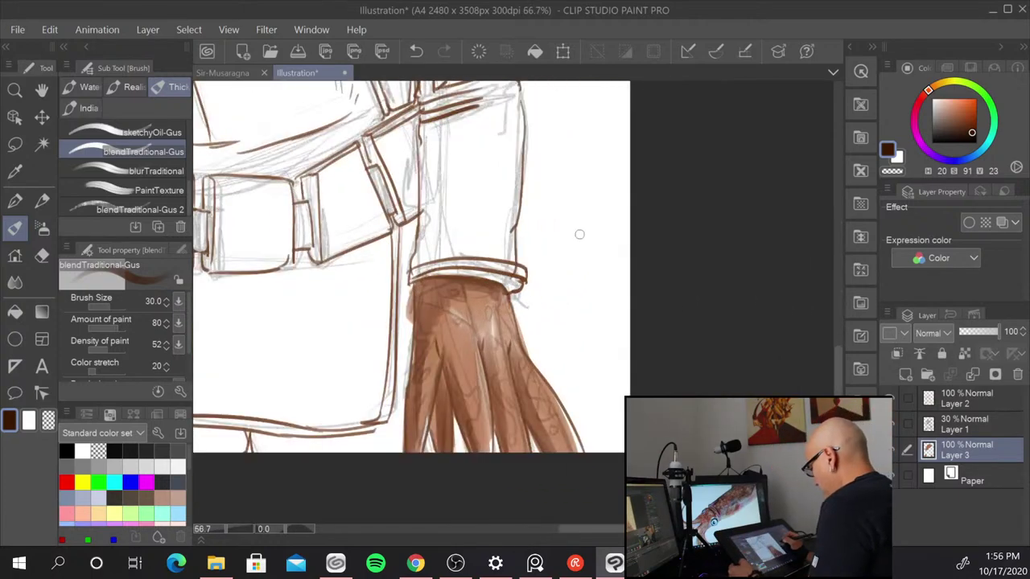
{"action": "key", "text": "ctrl+plus"}
{"action": "mouse_move", "coordinate": [385, 156]}
{"action": "left_mouse_down"}
{"action": "mouse_move", "coordinate": [382, 231]}
{"action": "mouse_move", "coordinate": [385, 179]}
{"action": "mouse_move", "coordinate": [424, 150]}
{"action": "mouse_move", "coordinate": [404, 151]}
{"action": "mouse_move", "coordinate": [446, 150]}
{"action": "mouse_move", "coordinate": [395, 150]}
{"action": "mouse_move", "coordinate": [459, 155]}
{"action": "mouse_move", "coordinate": [409, 155]}
{"action": "left_mouse_up"}
{"action": "mouse_move", "coordinate": [410, 220]}
{"action": "left_mouse_down"}
{"action": "mouse_move", "coordinate": [393, 296]}
{"action": "mouse_move", "coordinate": [415, 231]}
{"action": "mouse_move", "coordinate": [405, 268]}
{"action": "mouse_move", "coordinate": [408, 239]}
{"action": "mouse_move", "coordinate": [425, 294]}
{"action": "left_mouse_up"}
{"action": "left_click_drag", "start_coordinate": [413, 240], "coordinate": [434, 318]}
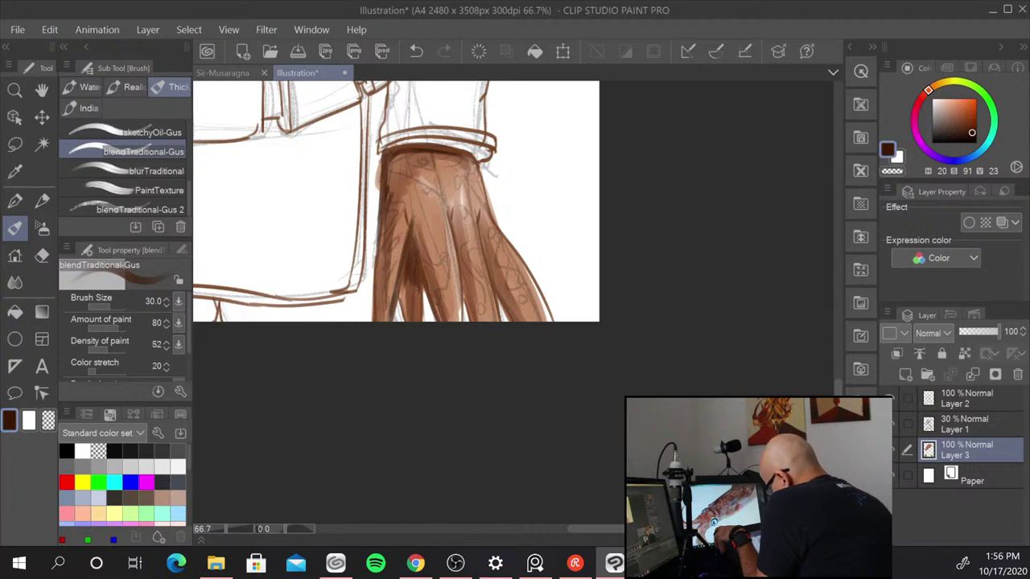
- Paint dark shadow lines between the middle and outer tentacle fingers of the same hand
{"action": "left_click_drag", "start_coordinate": [454, 220], "coordinate": [463, 322]}
{"action": "left_click_drag", "start_coordinate": [449, 203], "coordinate": [455, 227]}
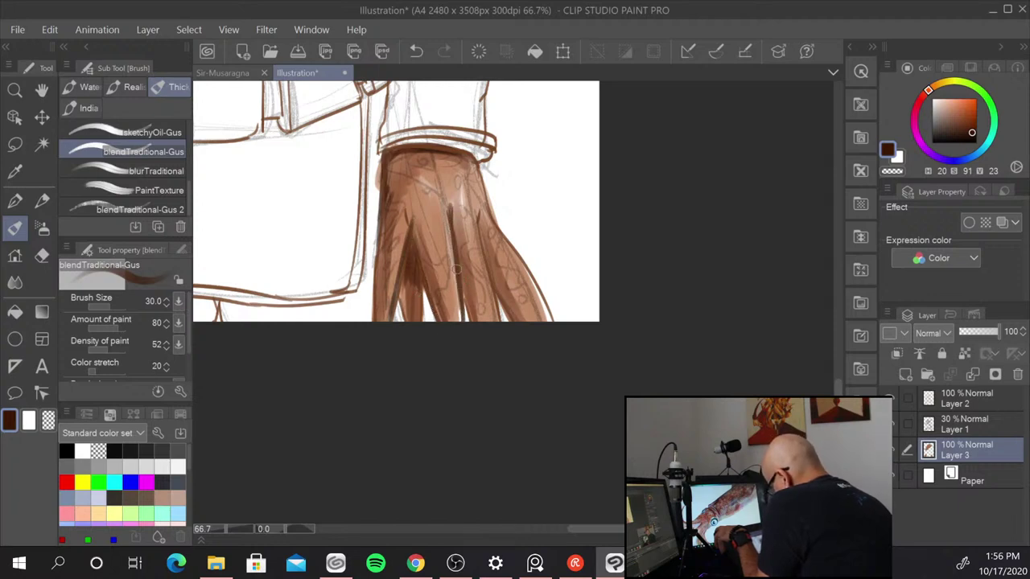
{"action": "left_click_drag", "start_coordinate": [455, 266], "coordinate": [467, 320]}
{"action": "left_click_drag", "start_coordinate": [483, 225], "coordinate": [495, 304]}
{"action": "left_click_drag", "start_coordinate": [487, 251], "coordinate": [512, 320]}
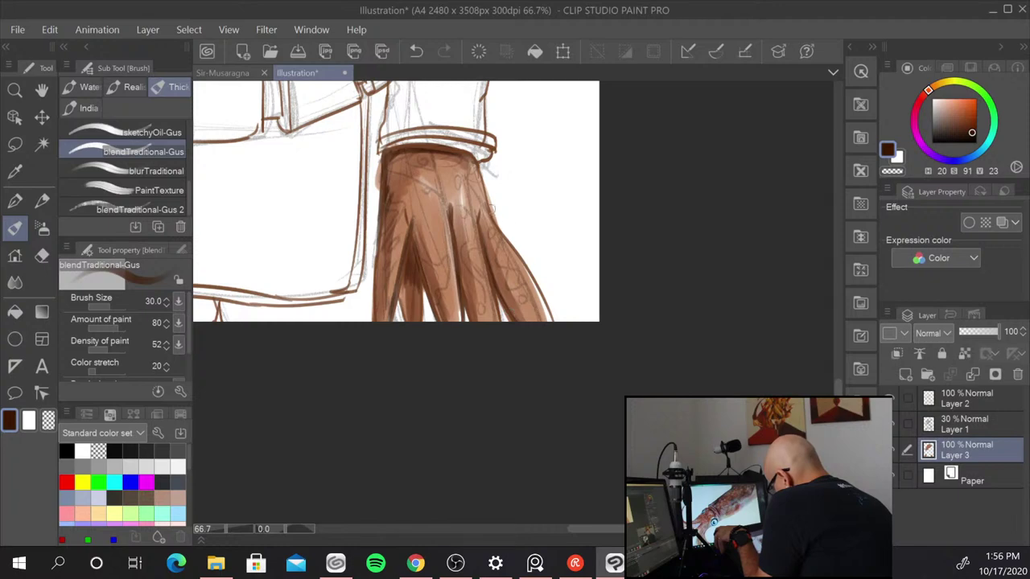
- Darken the outer contour of that hand from the wrist down along the outermost finger
{"action": "left_click_drag", "start_coordinate": [502, 229], "coordinate": [551, 315]}
{"action": "mouse_move", "coordinate": [519, 254]}
{"action": "left_mouse_down"}
{"action": "mouse_move", "coordinate": [551, 318]}
{"action": "mouse_move", "coordinate": [545, 310]}
{"action": "left_mouse_up"}
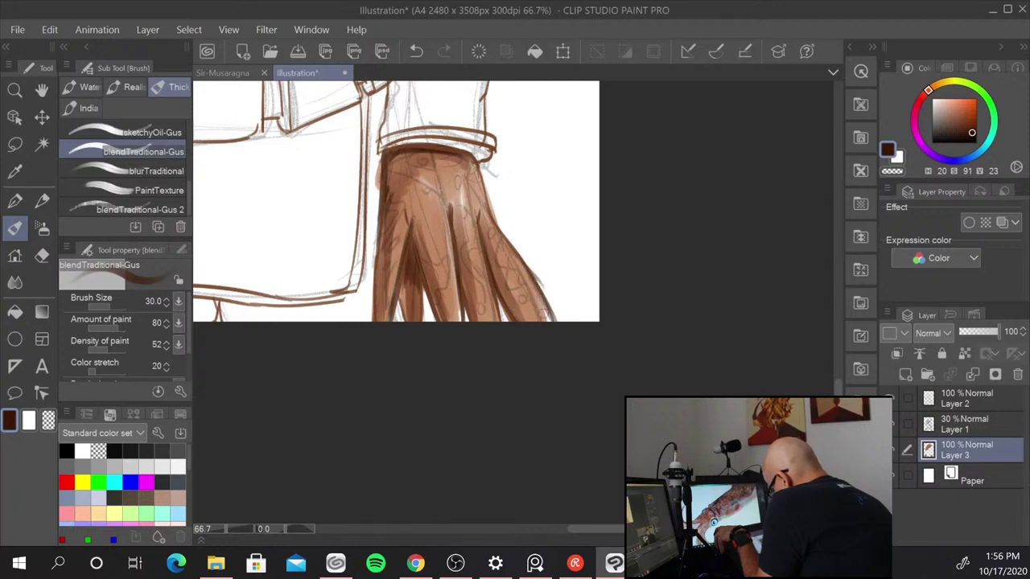
{"action": "left_click_drag", "start_coordinate": [475, 159], "coordinate": [490, 215]}
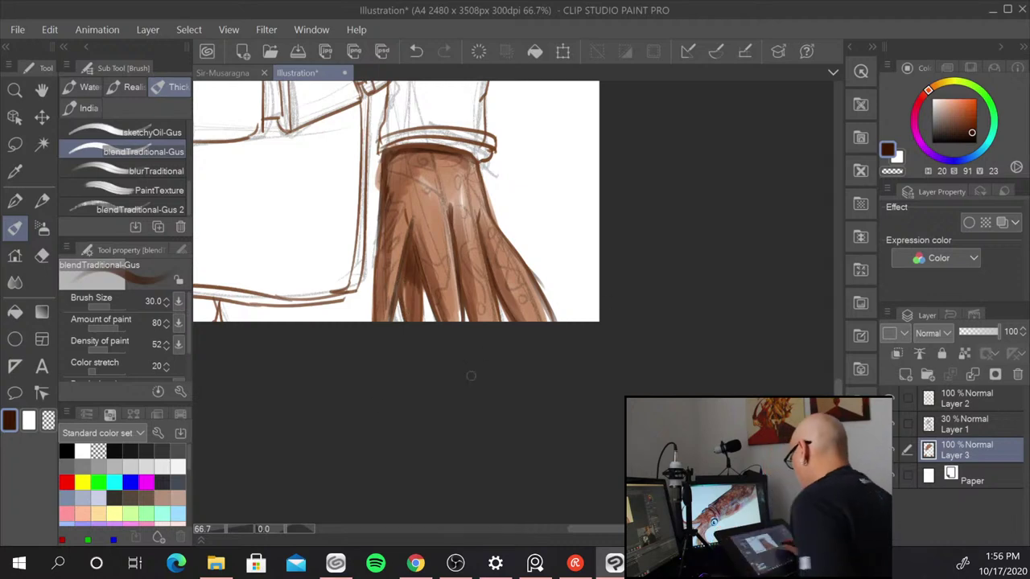
- On the other hand, darken the suckers along the tentacle finger and the gap between the middle fingers
{"action": "left_click_drag", "start_coordinate": [346, 367], "coordinate": [837, 412]}
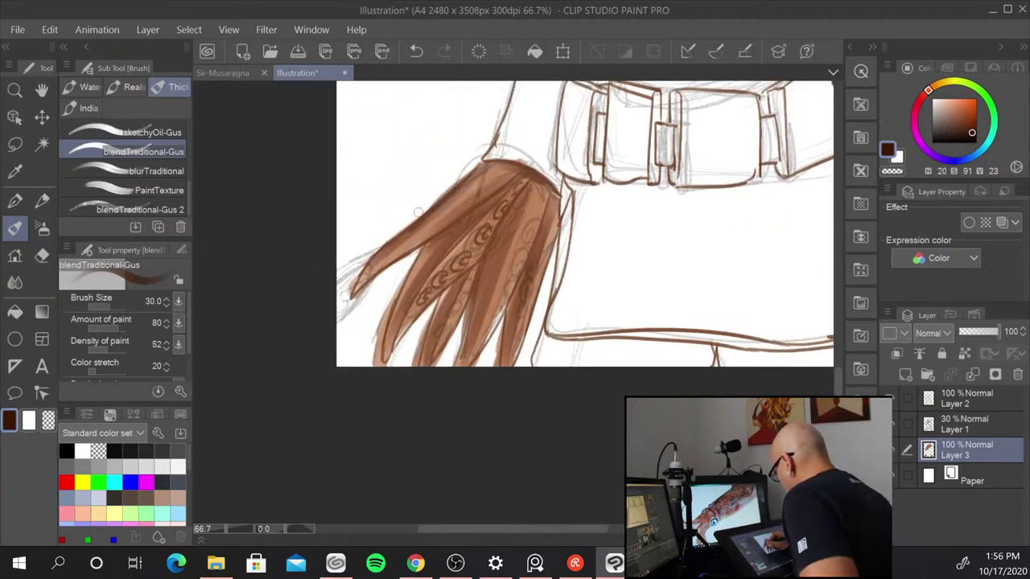
{"action": "mouse_move", "coordinate": [417, 212]}
{"action": "left_mouse_down"}
{"action": "mouse_move", "coordinate": [354, 290]}
{"action": "mouse_move", "coordinate": [471, 214]}
{"action": "mouse_move", "coordinate": [436, 230]}
{"action": "left_mouse_up"}
{"action": "mouse_move", "coordinate": [500, 189]}
{"action": "left_mouse_down"}
{"action": "mouse_move", "coordinate": [459, 218]}
{"action": "mouse_move", "coordinate": [453, 248]}
{"action": "left_mouse_up"}
{"action": "mouse_move", "coordinate": [484, 217]}
{"action": "left_mouse_down"}
{"action": "mouse_move", "coordinate": [418, 303]}
{"action": "mouse_move", "coordinate": [514, 208]}
{"action": "mouse_move", "coordinate": [499, 231]}
{"action": "left_mouse_up"}
{"action": "left_click_drag", "start_coordinate": [466, 278], "coordinate": [430, 364]}
{"action": "left_click_drag", "start_coordinate": [452, 321], "coordinate": [433, 362]}
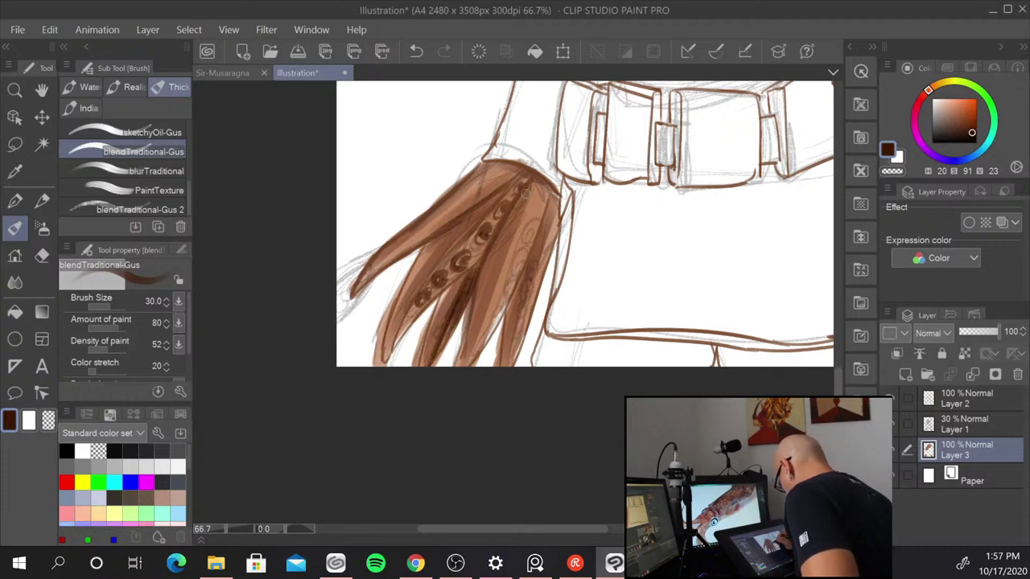
- Paint dark shadows in the gaps between the lower tentacle fingers and along the hand's edge nearest the jacket
{"action": "left_click_drag", "start_coordinate": [479, 294], "coordinate": [465, 339]}
{"action": "left_click_drag", "start_coordinate": [442, 296], "coordinate": [417, 370]}
{"action": "left_click_drag", "start_coordinate": [477, 306], "coordinate": [448, 377]}
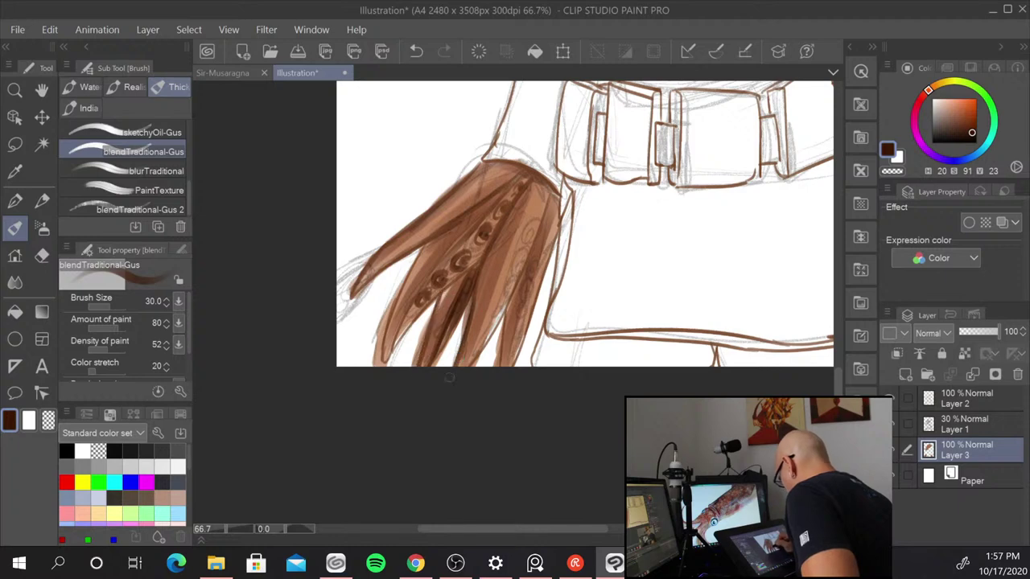
{"action": "left_click_drag", "start_coordinate": [539, 229], "coordinate": [503, 330]}
{"action": "left_click_drag", "start_coordinate": [513, 286], "coordinate": [483, 359]}
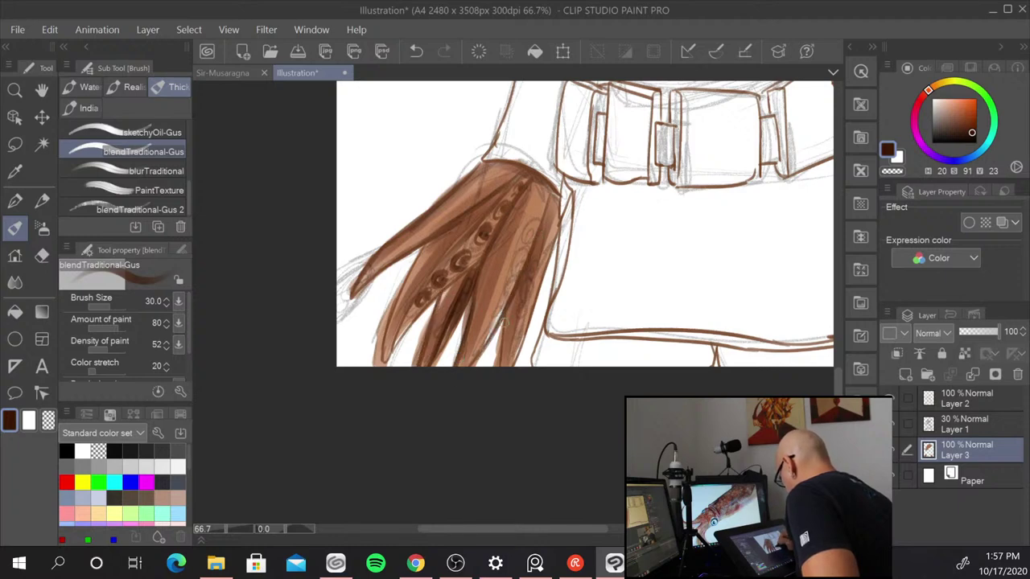
{"action": "left_click_drag", "start_coordinate": [508, 317], "coordinate": [493, 375]}
{"action": "left_click_drag", "start_coordinate": [560, 201], "coordinate": [544, 298]}
{"action": "mouse_move", "coordinate": [555, 233]}
{"action": "left_mouse_down"}
{"action": "mouse_move", "coordinate": [533, 319]}
{"action": "mouse_move", "coordinate": [507, 363]}
{"action": "left_mouse_up"}
- Check the painted head and tentacles with the Layer 1 sketch hidden, and show the sketch again
{"action": "left_click_drag", "start_coordinate": [641, 256], "coordinate": [413, 523]}
{"action": "left_click_drag", "start_coordinate": [526, 254], "coordinate": [477, 502]}
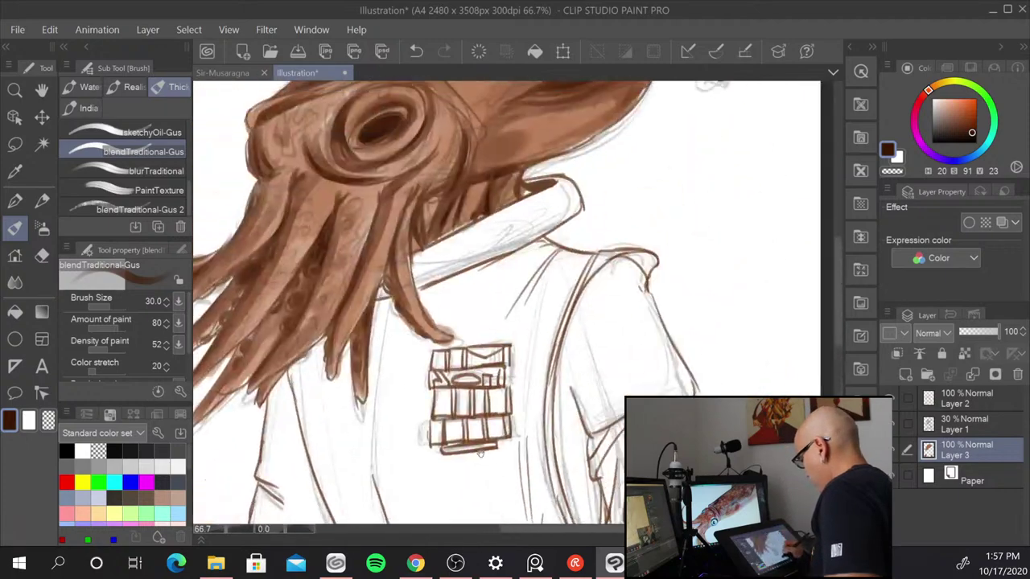
{"action": "left_click_drag", "start_coordinate": [486, 376], "coordinate": [533, 431]}
{"action": "scroll", "coordinate": [677, 205], "scroll_direction": "down", "scroll_amount": 1}
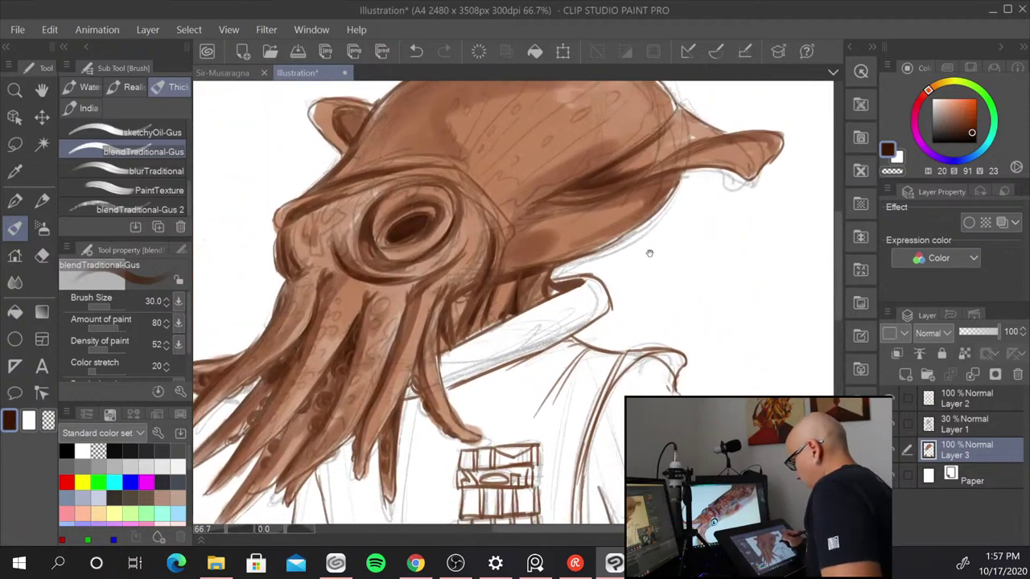
{"action": "scroll", "coordinate": [650, 253], "scroll_direction": "down", "scroll_amount": 1}
{"action": "left_click_drag", "start_coordinate": [717, 279], "coordinate": [660, 292]}
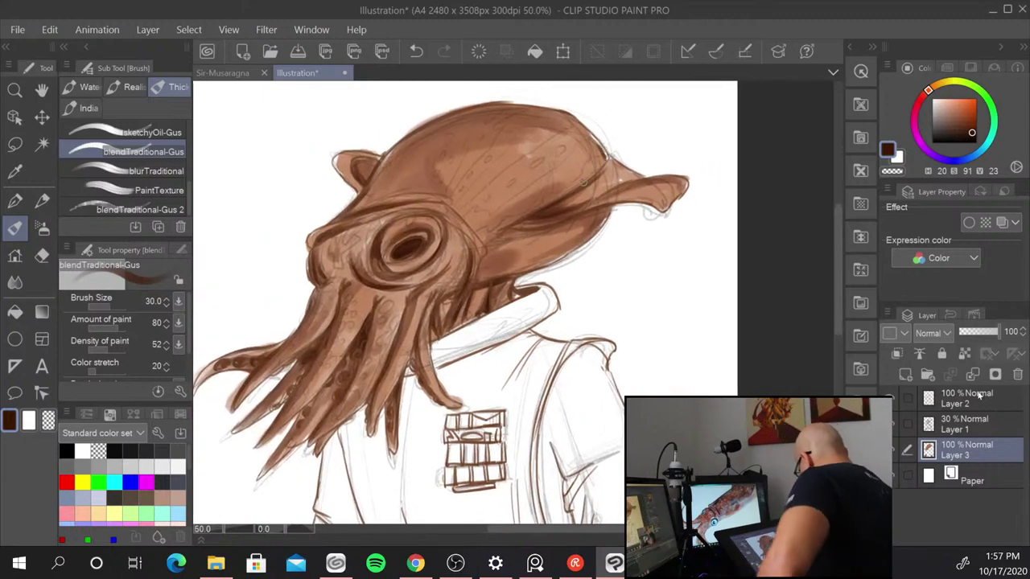
{"action": "left_click", "coordinate": [891, 425]}
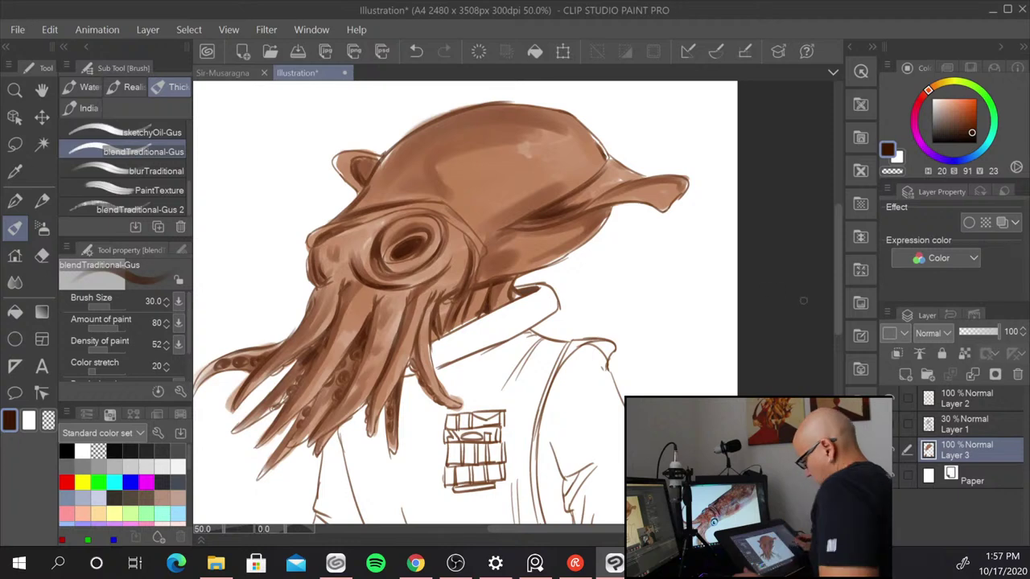
{"action": "scroll", "coordinate": [784, 333], "scroll_direction": "down", "scroll_amount": 2}
{"action": "key", "text": "ctrl+plus"}
{"action": "key", "text": "ctrl+plus"}
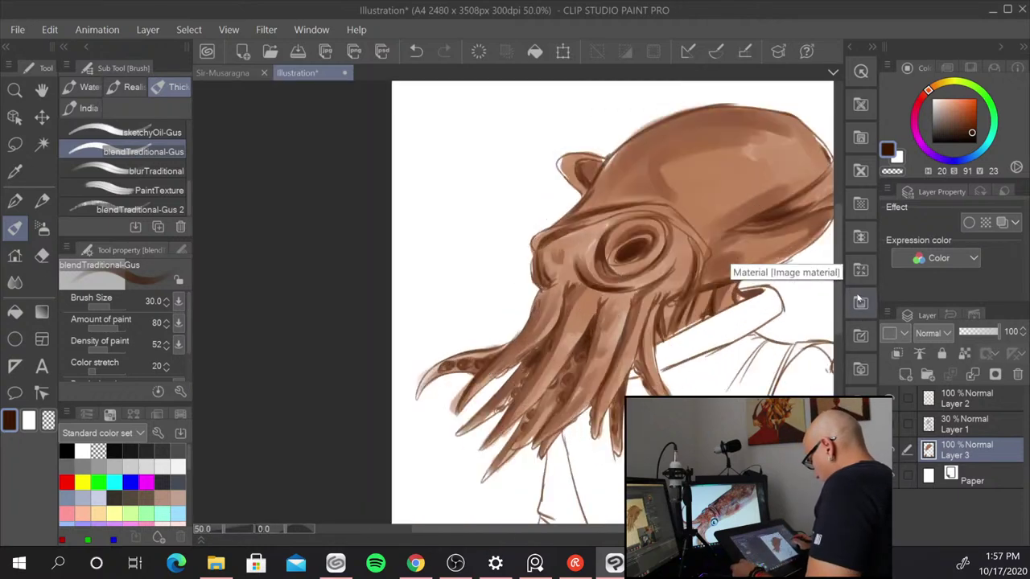
{"action": "left_click_drag", "start_coordinate": [763, 370], "coordinate": [577, 292]}
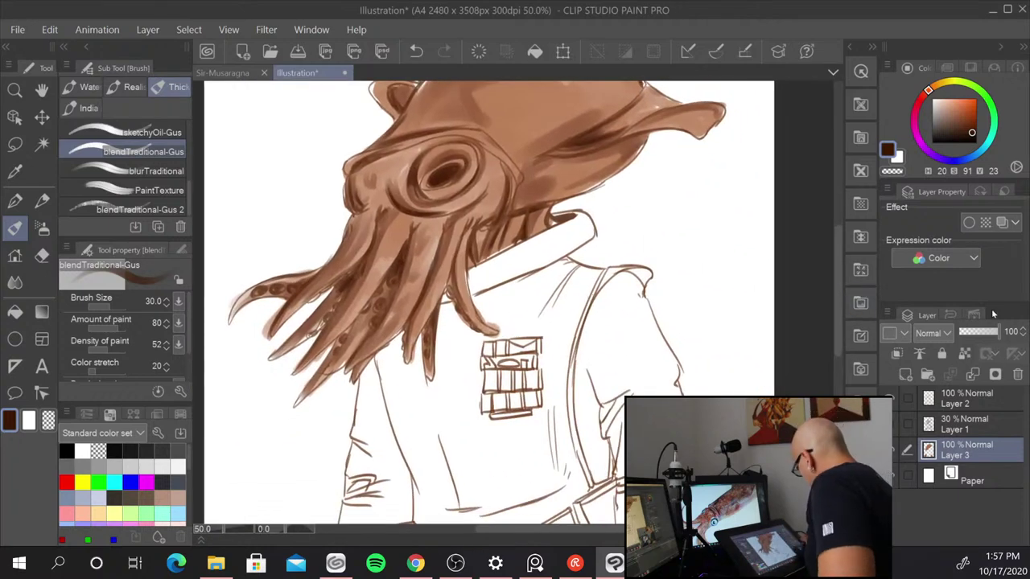
{"action": "left_click", "coordinate": [891, 430]}
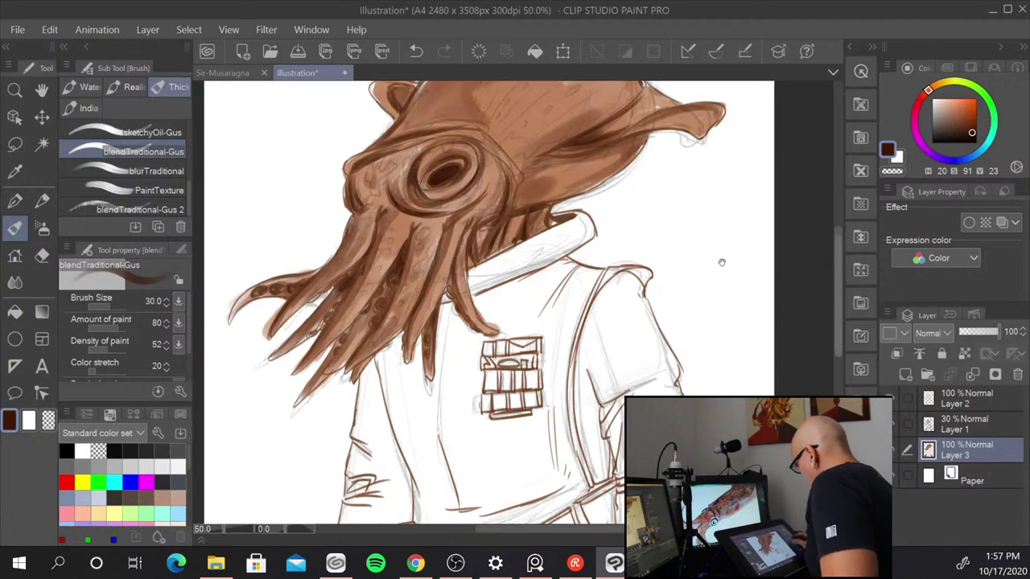
{"action": "left_click_drag", "start_coordinate": [681, 245], "coordinate": [685, 329]}
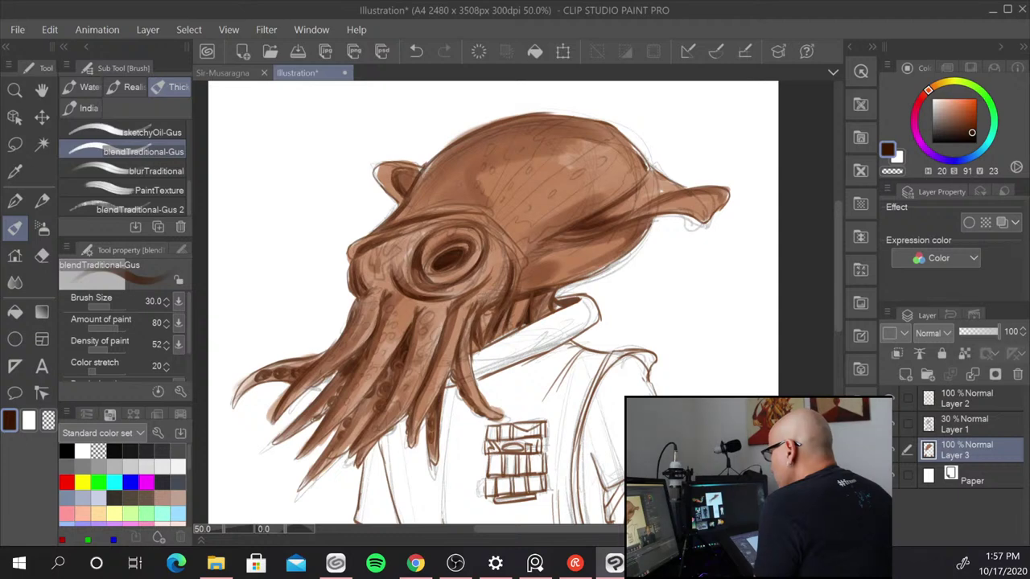
- Following the spotted animal reference, dab pale peach spots (H 20, S 26, V 96) on the forehead above the eye
{"action": "key", "text": "alt+Tab"}
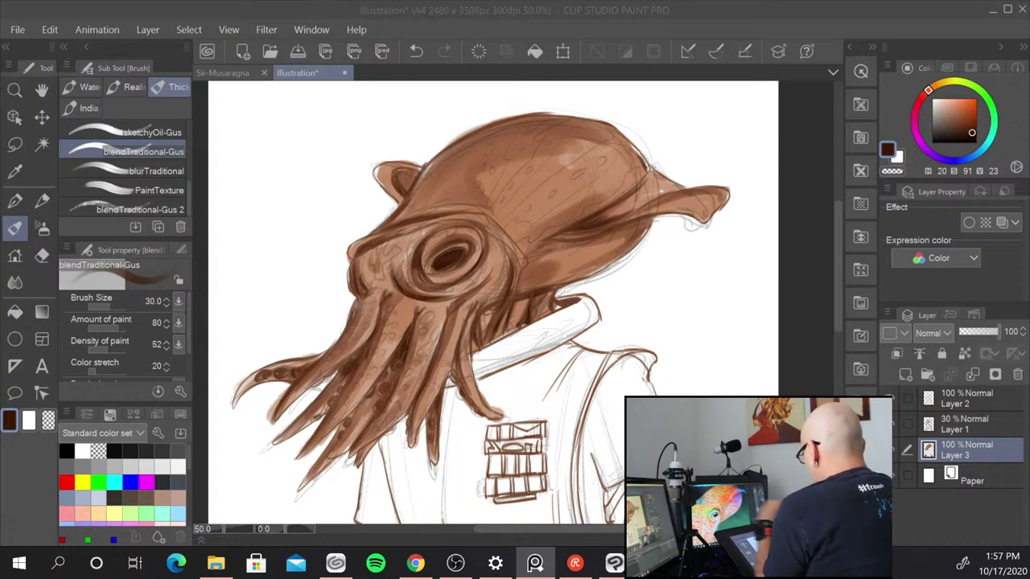
{"action": "mouse_move", "coordinate": [971, 133]}
{"action": "left_mouse_down"}
{"action": "mouse_move", "coordinate": [967, 103]}
{"action": "mouse_move", "coordinate": [944, 100]}
{"action": "left_mouse_up"}
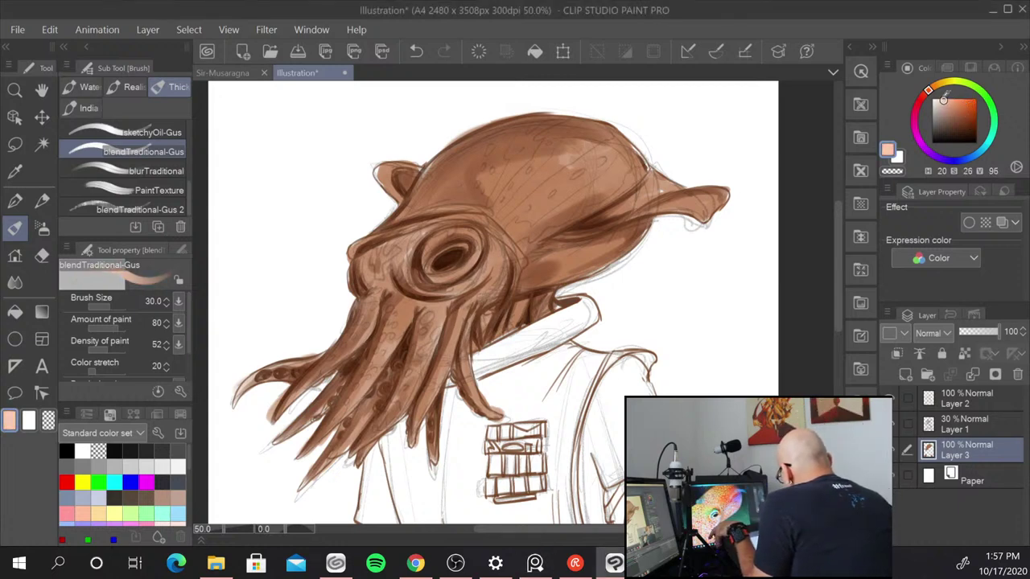
{"action": "left_click", "coordinate": [456, 188]}
{"action": "left_click_drag", "start_coordinate": [482, 167], "coordinate": [480, 167]}
{"action": "left_click", "coordinate": [490, 145]}
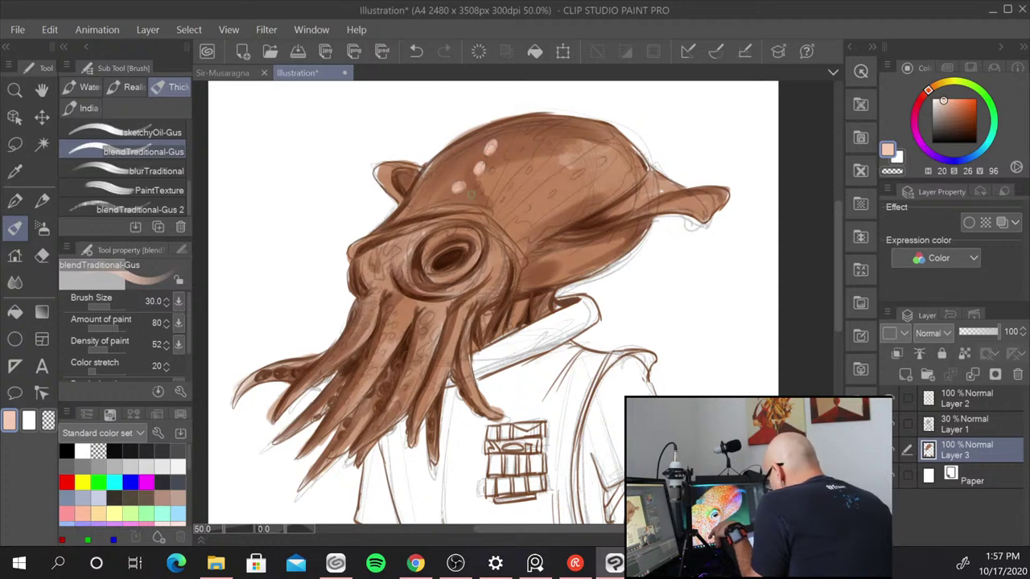
{"action": "left_click", "coordinate": [479, 188]}
{"action": "left_click", "coordinate": [492, 172]}
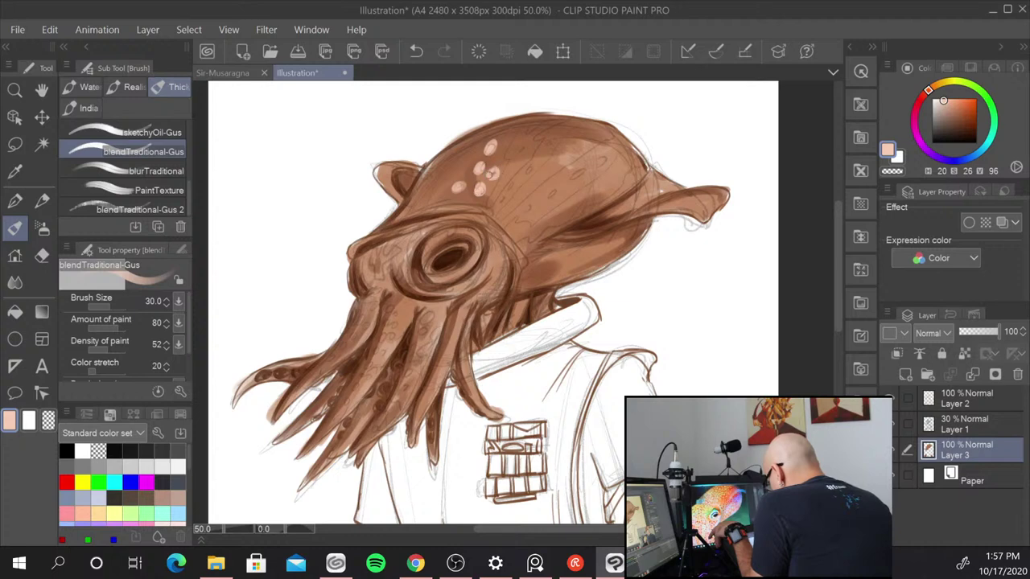
- Add a row of pale peach spots along the front contour of the head
{"action": "left_click", "coordinate": [437, 186]}
{"action": "left_click", "coordinate": [452, 165]}
{"action": "left_click", "coordinate": [452, 165]}
{"action": "left_click", "coordinate": [475, 146]}
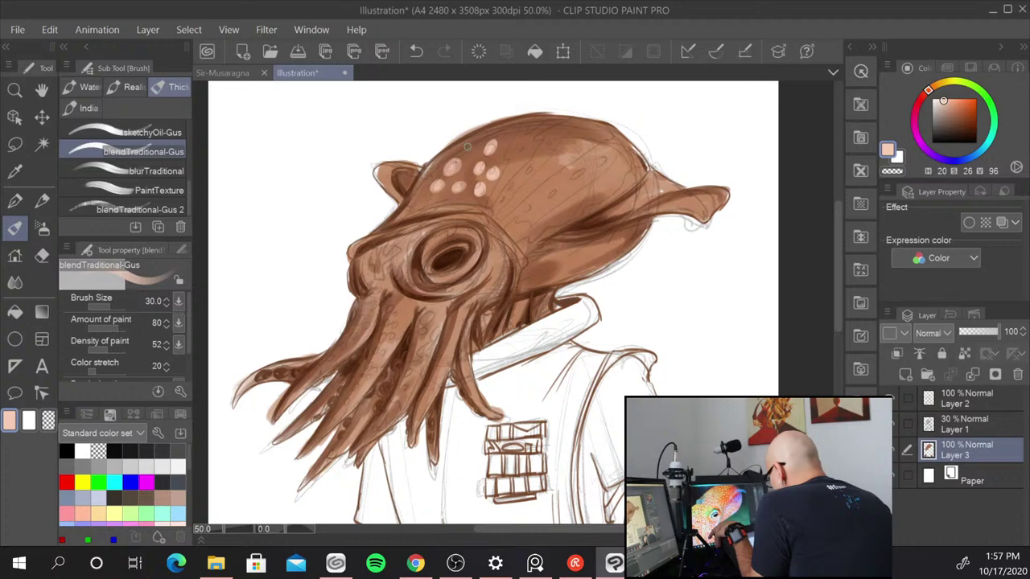
{"action": "left_click", "coordinate": [471, 149]}
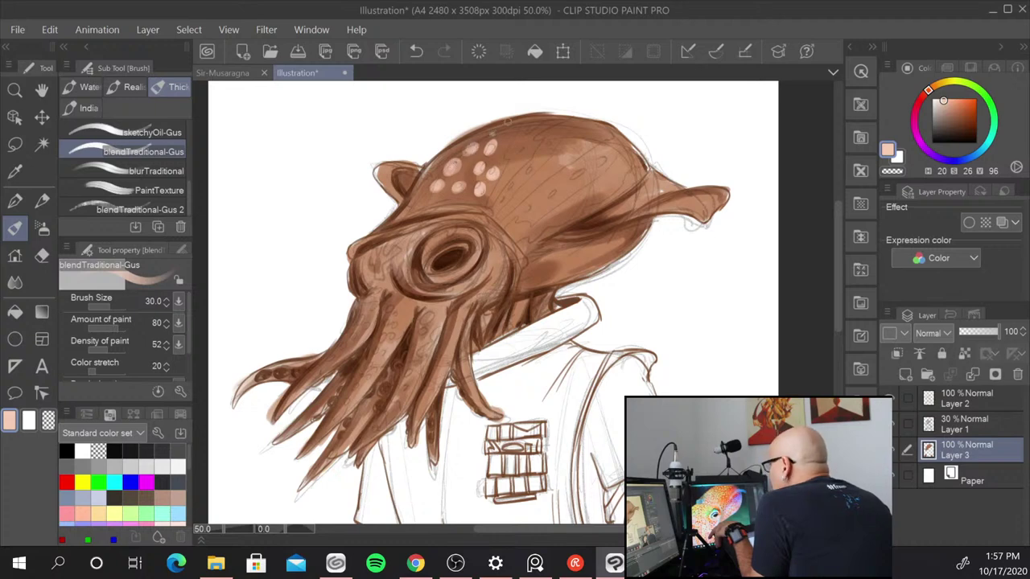
- Dab a row of smaller pale spots along the brow ridge just above the eye
{"action": "left_click", "coordinate": [420, 203]}
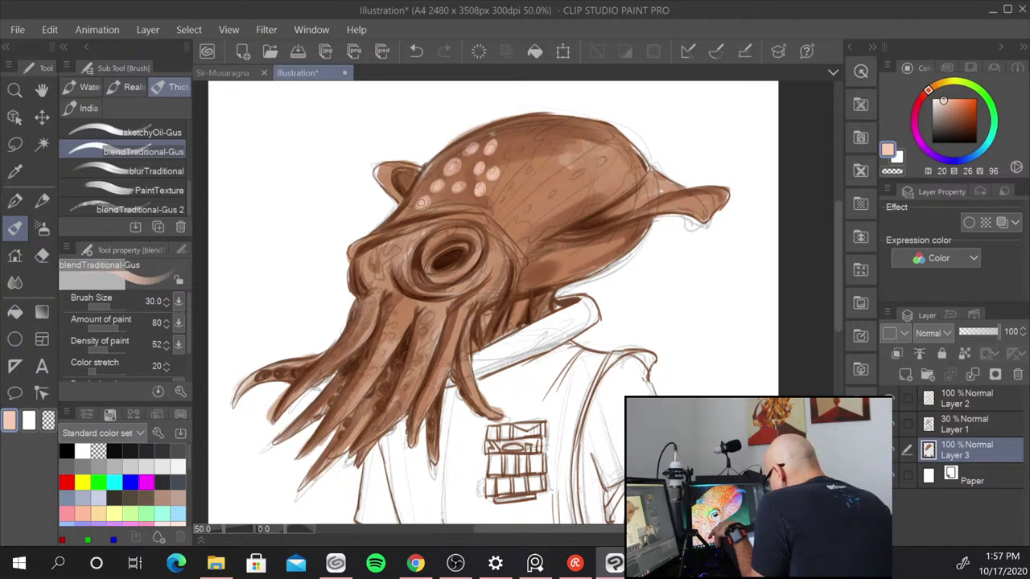
{"action": "left_click", "coordinate": [444, 199]}
{"action": "left_click", "coordinate": [463, 200]}
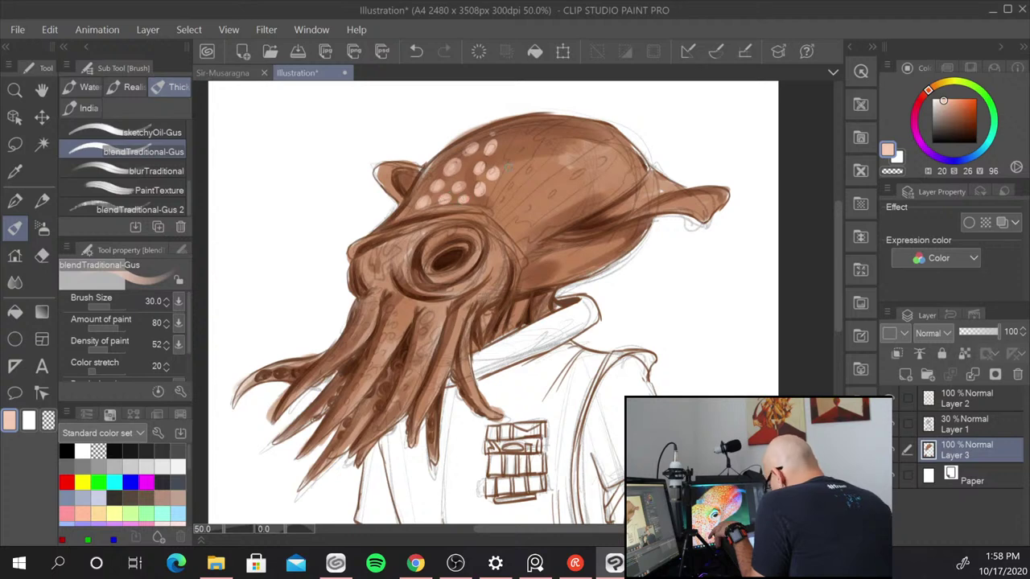
{"action": "left_click", "coordinate": [491, 204]}
{"action": "left_click", "coordinate": [493, 204]}
- Paint elongated pale spots across the middle of the head and up to its crown
{"action": "left_click", "coordinate": [525, 175]}
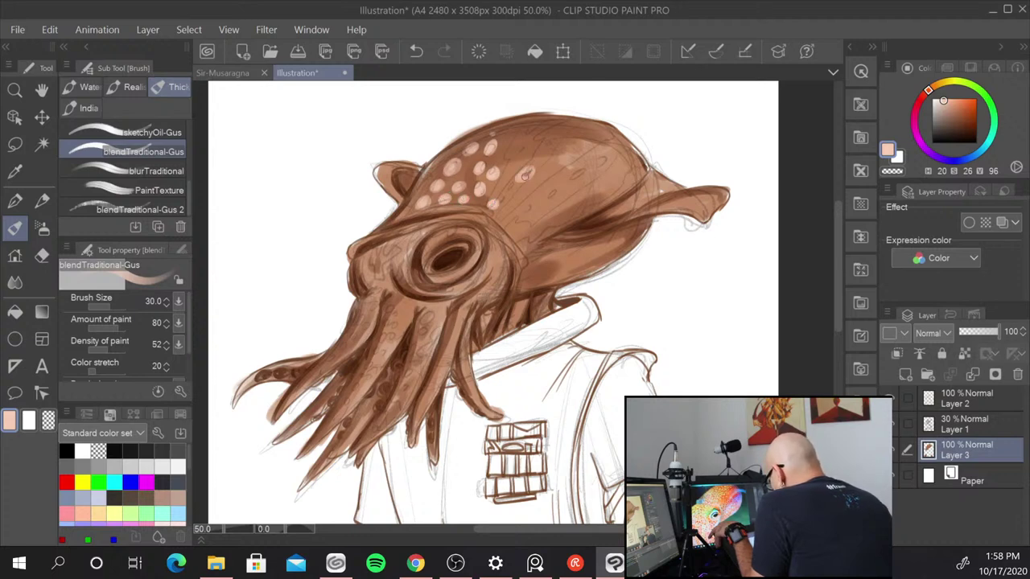
{"action": "left_click", "coordinate": [526, 173]}
{"action": "left_click", "coordinate": [509, 189]}
{"action": "left_click", "coordinate": [548, 147]}
{"action": "left_click", "coordinate": [545, 156]}
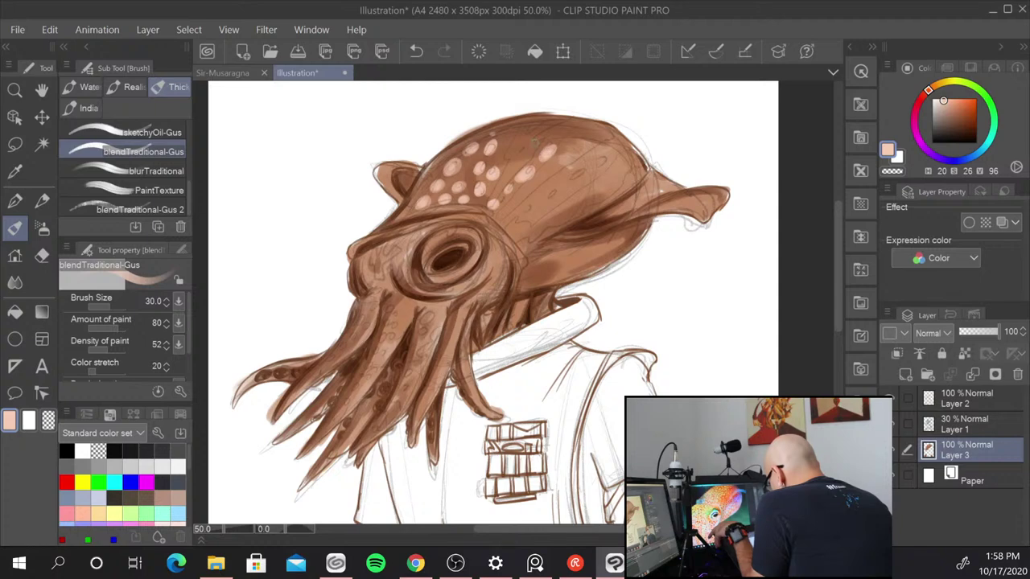
{"action": "mouse_move", "coordinate": [528, 147]}
{"action": "left_mouse_down"}
{"action": "mouse_move", "coordinate": [518, 157]}
{"action": "mouse_move", "coordinate": [531, 145]}
{"action": "mouse_move", "coordinate": [512, 131]}
{"action": "mouse_move", "coordinate": [543, 120]}
{"action": "left_mouse_up"}
{"action": "left_click", "coordinate": [526, 133]}
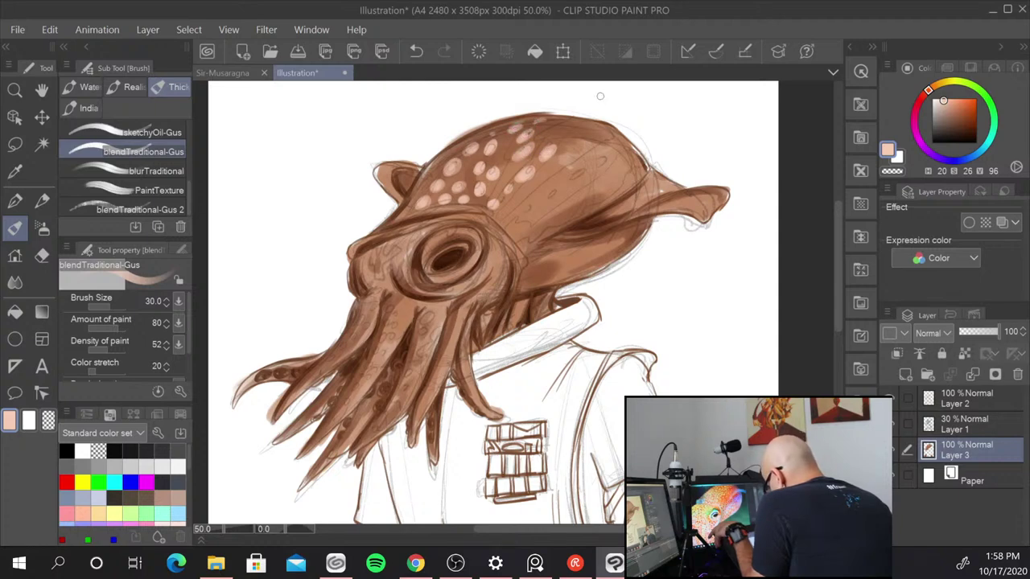
- Continue the pale spots from behind the brow across the side of the head towards its back
{"action": "left_click", "coordinate": [504, 215]}
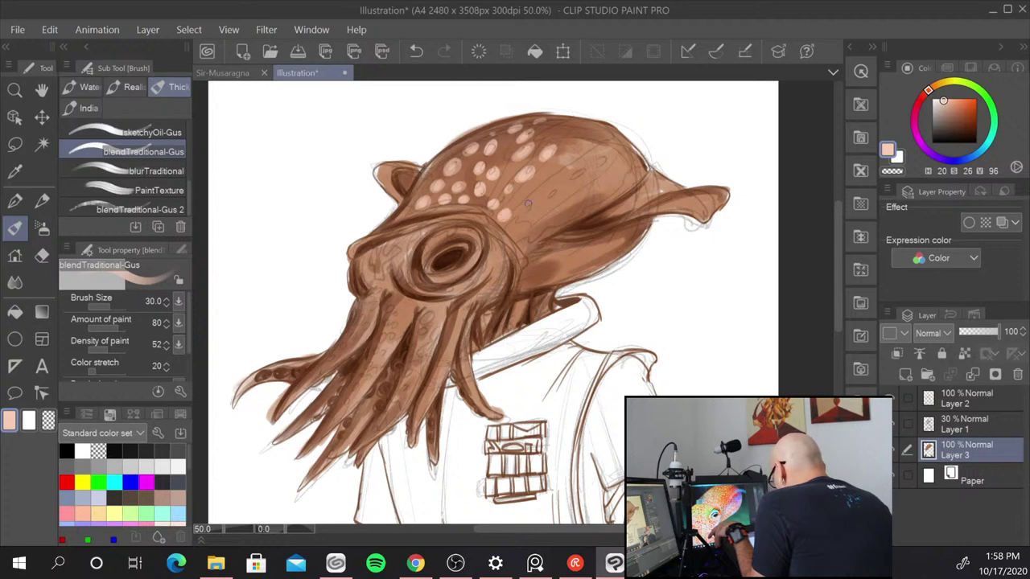
{"action": "left_click", "coordinate": [526, 209]}
{"action": "left_click", "coordinate": [528, 196]}
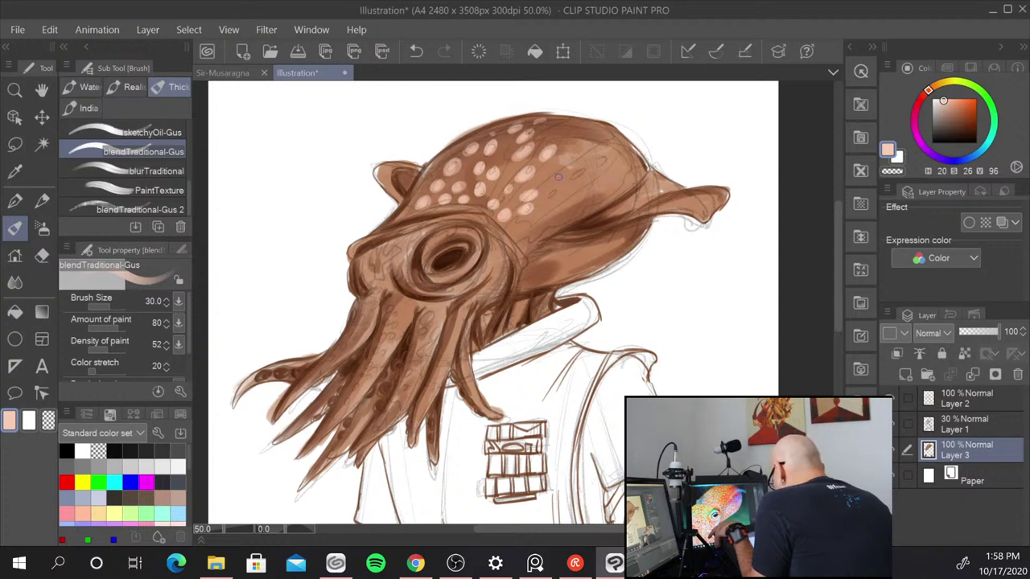
{"action": "left_click", "coordinate": [551, 178]}
{"action": "left_click", "coordinate": [547, 212]}
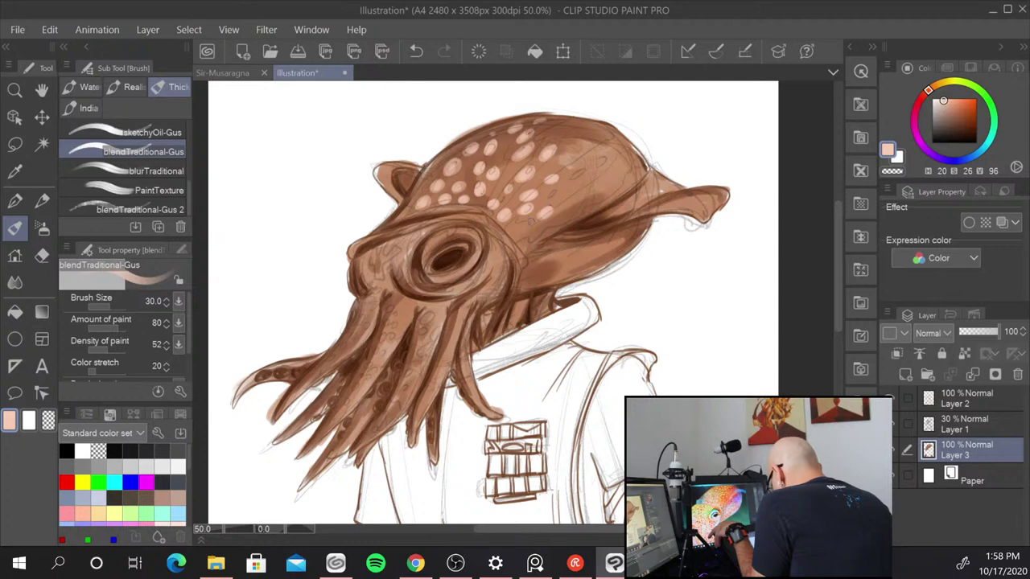
{"action": "left_click", "coordinate": [525, 226]}
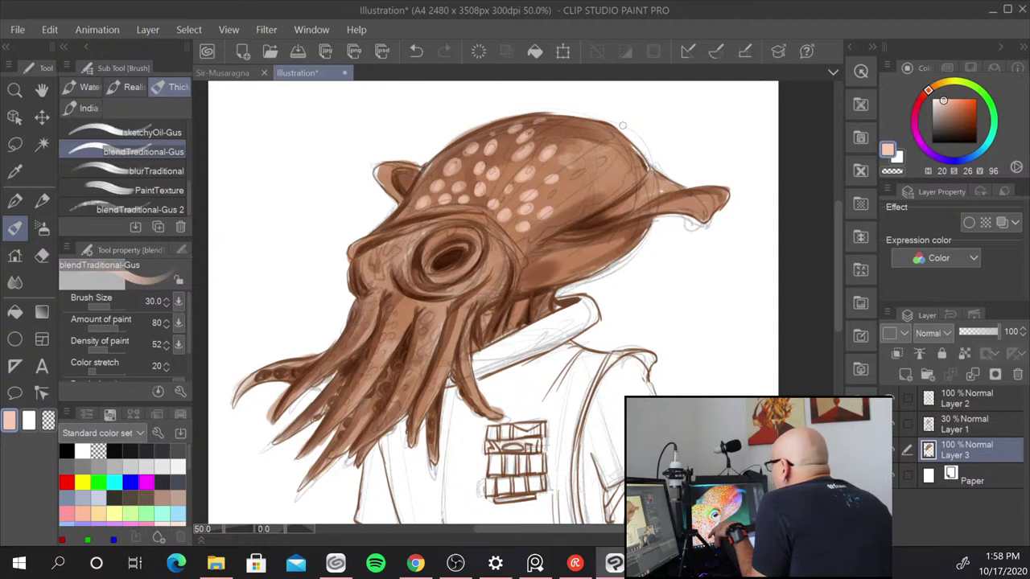
{"action": "left_click", "coordinate": [569, 193]}
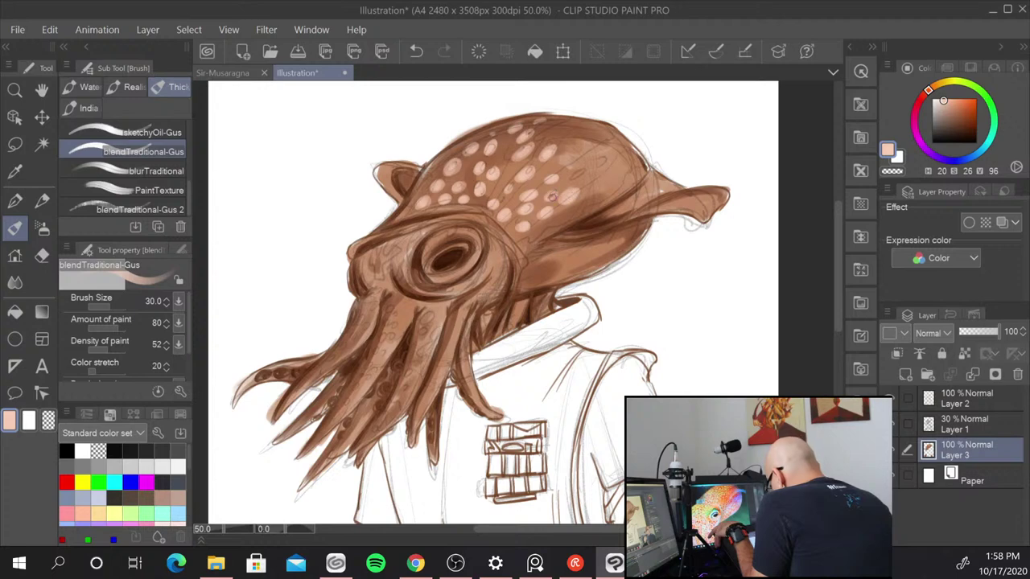
{"action": "left_click_drag", "start_coordinate": [605, 157], "coordinate": [601, 162]}
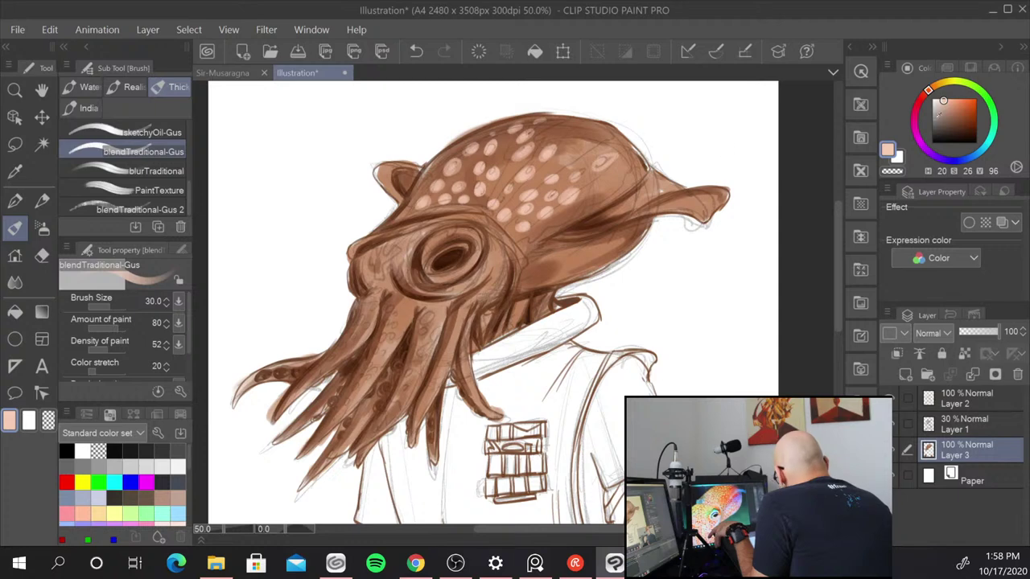
- Paint pale peach highlights on the rings around the eye's dark pupil and along its lower lid
{"action": "left_click", "coordinate": [943, 100]}
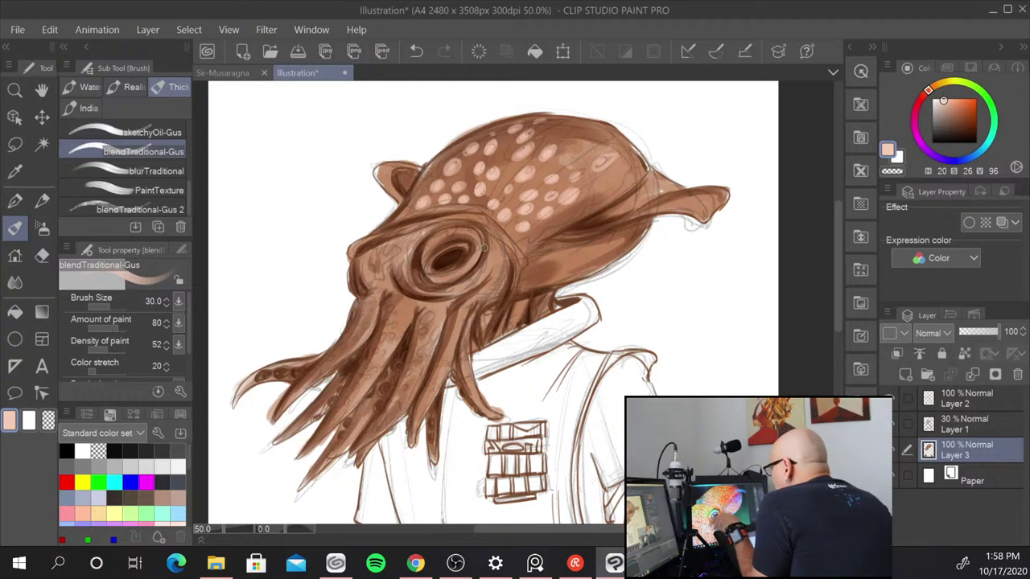
{"action": "mouse_move", "coordinate": [435, 258]}
{"action": "left_mouse_down"}
{"action": "mouse_move", "coordinate": [466, 245]}
{"action": "mouse_move", "coordinate": [433, 267]}
{"action": "mouse_move", "coordinate": [463, 256]}
{"action": "mouse_move", "coordinate": [452, 262]}
{"action": "left_mouse_up"}
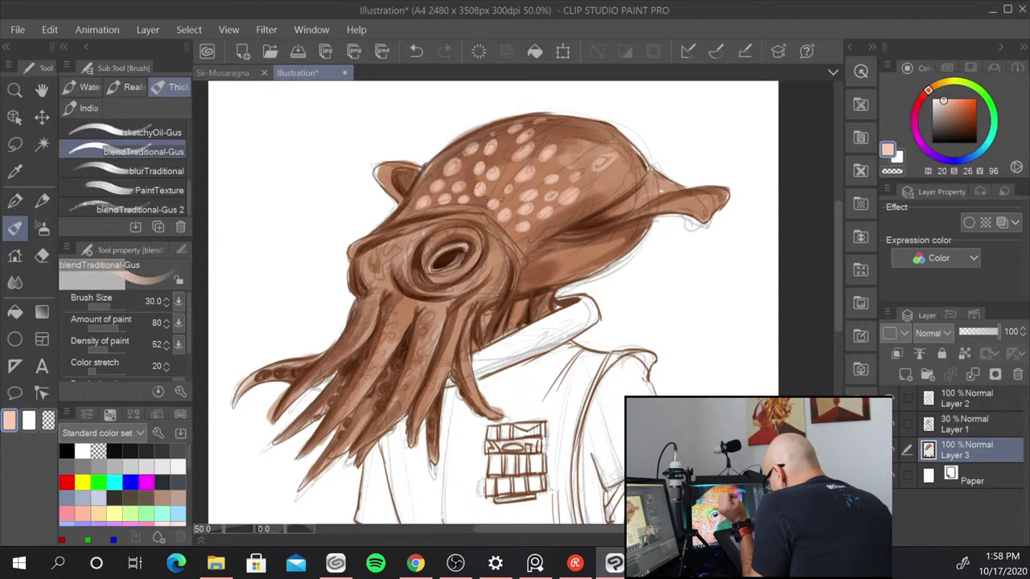
{"action": "mouse_move", "coordinate": [431, 244]}
{"action": "left_mouse_down"}
{"action": "mouse_move", "coordinate": [470, 235]}
{"action": "mouse_move", "coordinate": [444, 235]}
{"action": "mouse_move", "coordinate": [450, 274]}
{"action": "mouse_move", "coordinate": [472, 251]}
{"action": "left_mouse_up"}
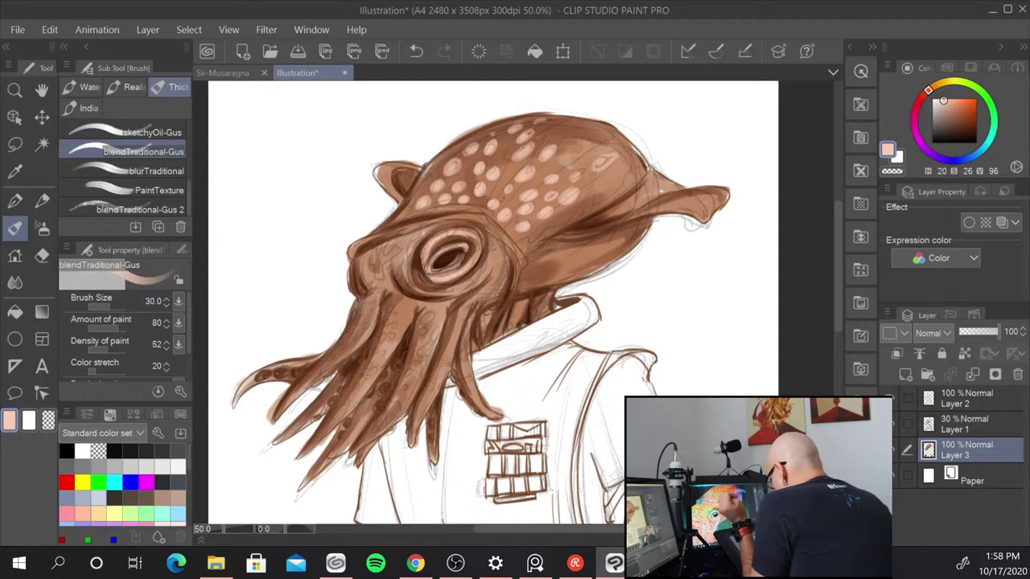
{"action": "left_click_drag", "start_coordinate": [448, 290], "coordinate": [463, 285]}
- Paint long pale highlights down the front and middle face tentacles
{"action": "left_click_drag", "start_coordinate": [410, 315], "coordinate": [361, 402]}
{"action": "mouse_move", "coordinate": [375, 304]}
{"action": "left_mouse_down"}
{"action": "mouse_move", "coordinate": [361, 343]}
{"action": "mouse_move", "coordinate": [304, 391]}
{"action": "left_mouse_up"}
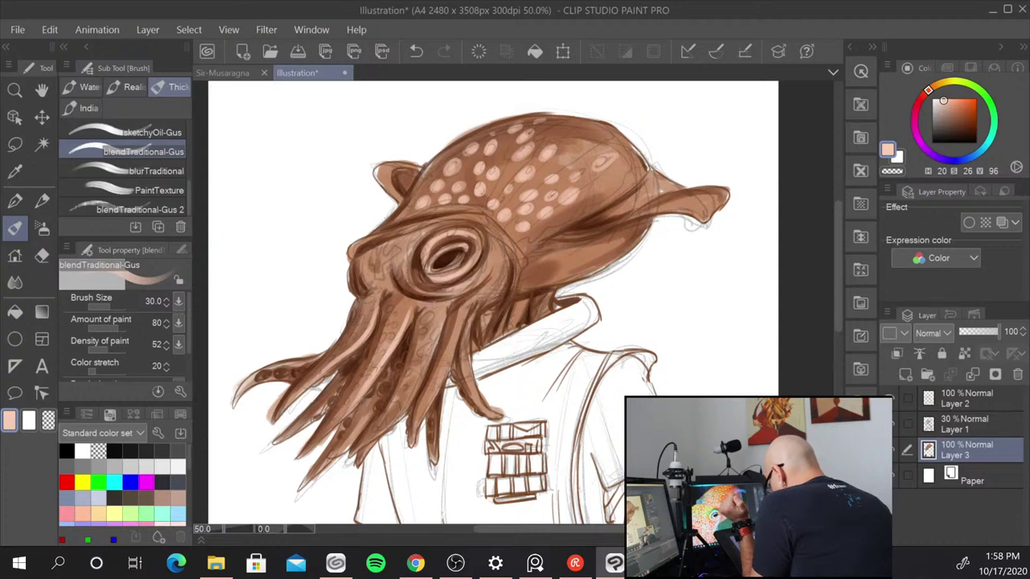
{"action": "left_click_drag", "start_coordinate": [439, 319], "coordinate": [402, 408]}
{"action": "left_click_drag", "start_coordinate": [430, 342], "coordinate": [375, 436]}
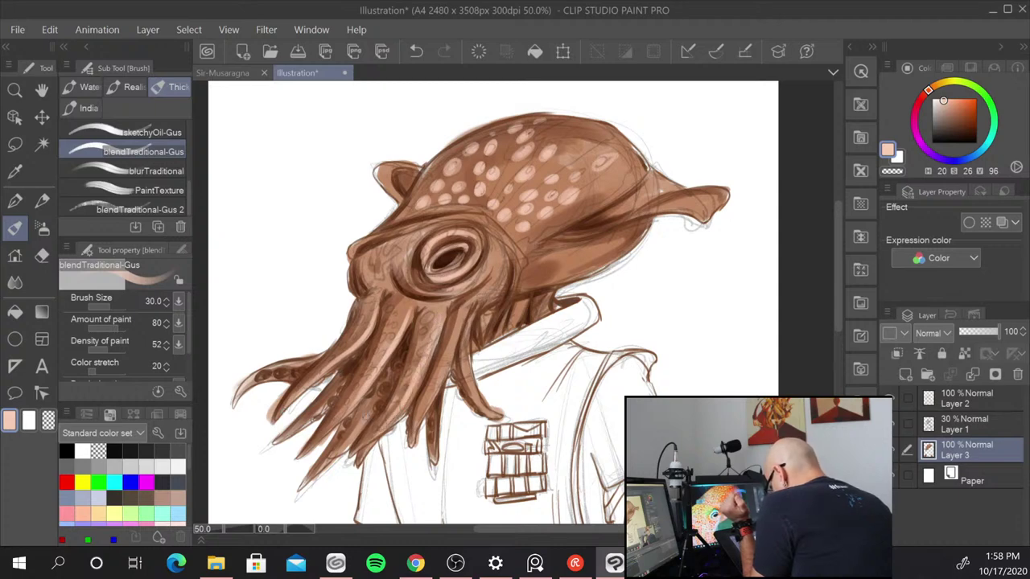
{"action": "mouse_move", "coordinate": [378, 385]}
{"action": "left_mouse_down"}
{"action": "mouse_move", "coordinate": [374, 417]}
{"action": "mouse_move", "coordinate": [350, 438]}
{"action": "left_mouse_up"}
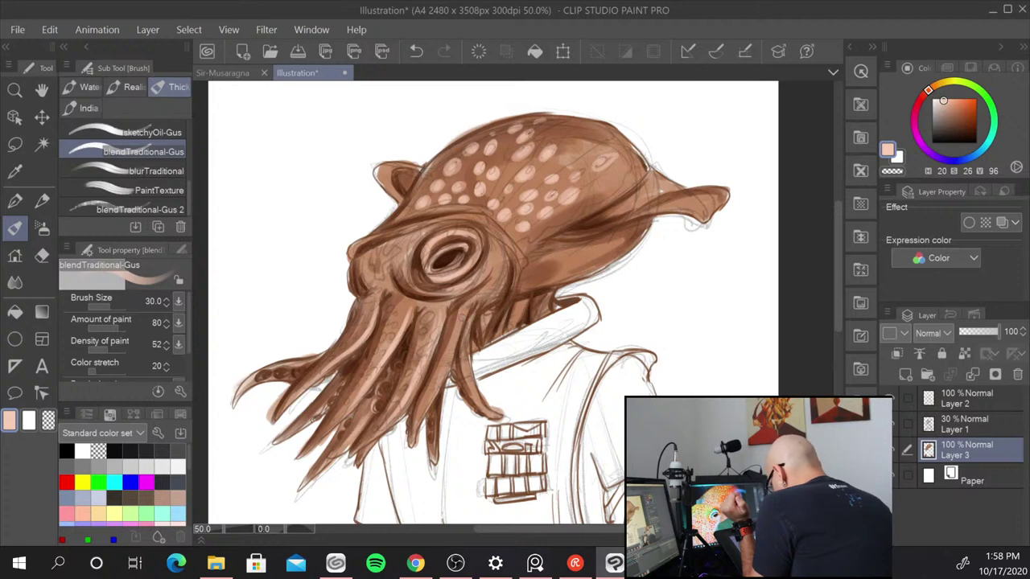
- Add pale highlights along the rear face tentacles closest to the collar
{"action": "left_click_drag", "start_coordinate": [465, 304], "coordinate": [420, 422]}
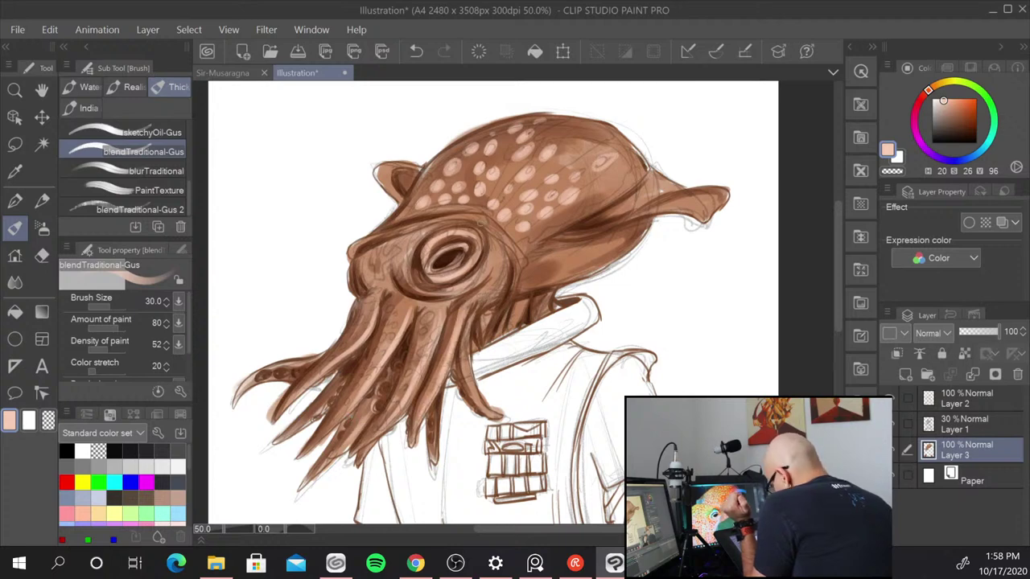
{"action": "left_click_drag", "start_coordinate": [471, 325], "coordinate": [468, 402]}
{"action": "left_click_drag", "start_coordinate": [486, 377], "coordinate": [473, 408]}
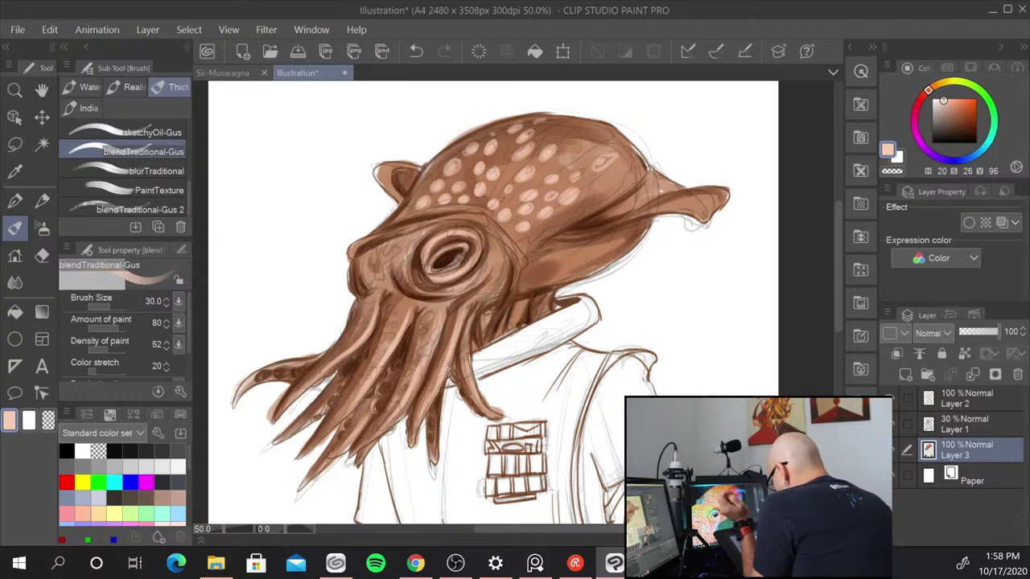
- Paint pale peach highlights on the fold behind the eye, the rear fin's edge and the foremost tentacle's tip
{"action": "mouse_move", "coordinate": [480, 306]}
{"action": "left_mouse_down"}
{"action": "mouse_move", "coordinate": [463, 362]}
{"action": "mouse_move", "coordinate": [471, 391]}
{"action": "left_mouse_up"}
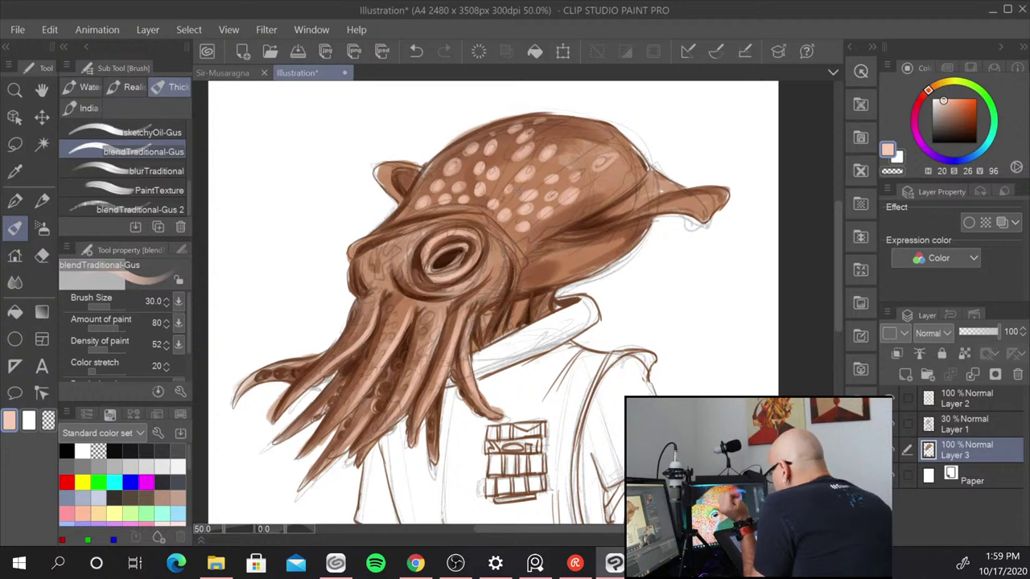
{"action": "mouse_move", "coordinate": [505, 261]}
{"action": "left_mouse_down"}
{"action": "mouse_move", "coordinate": [496, 296]}
{"action": "mouse_move", "coordinate": [481, 295]}
{"action": "left_mouse_up"}
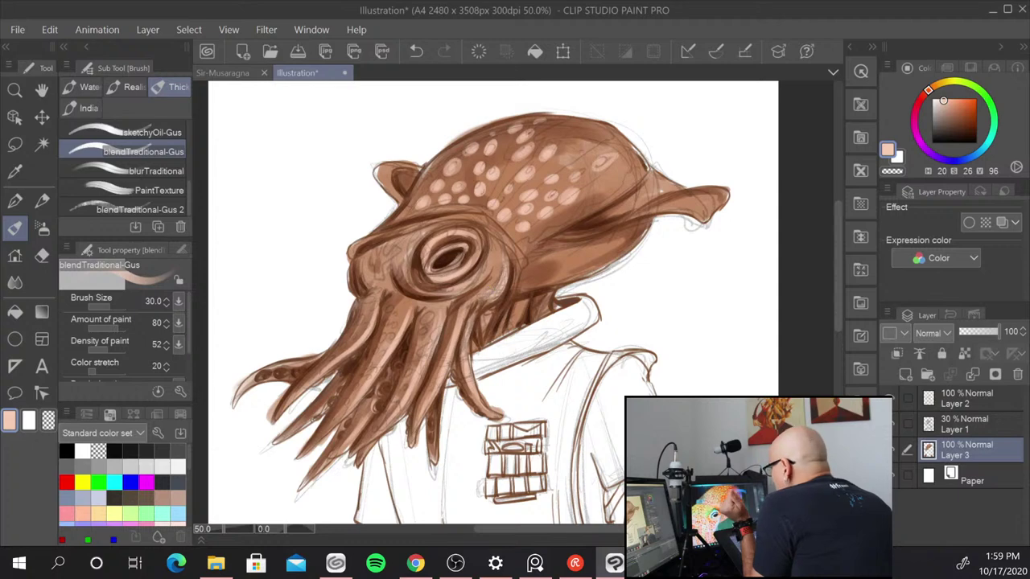
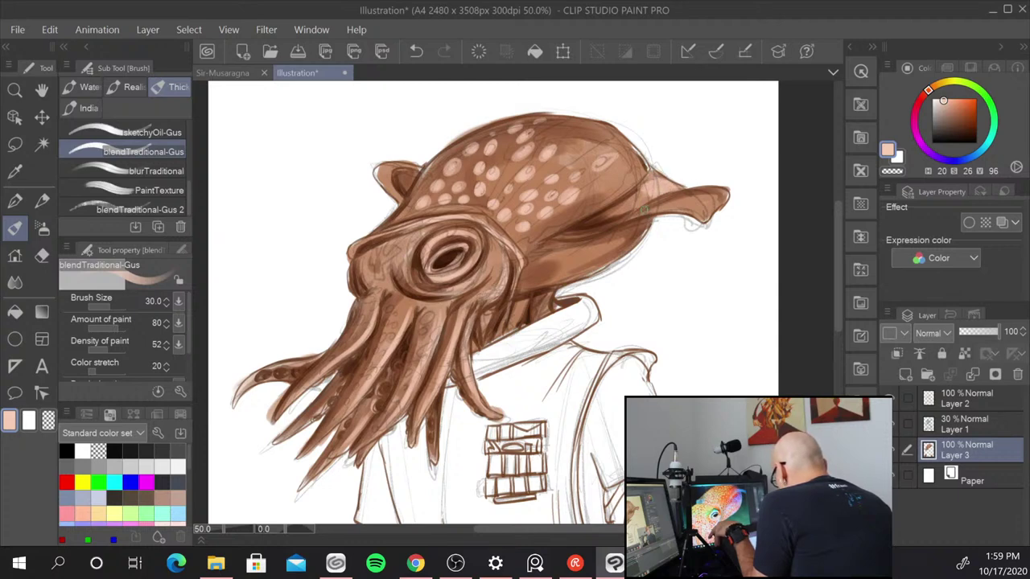
{"action": "mouse_move", "coordinate": [643, 209]}
{"action": "left_mouse_down"}
{"action": "mouse_move", "coordinate": [721, 188]}
{"action": "mouse_move", "coordinate": [726, 204]}
{"action": "mouse_move", "coordinate": [707, 219]}
{"action": "left_mouse_up"}
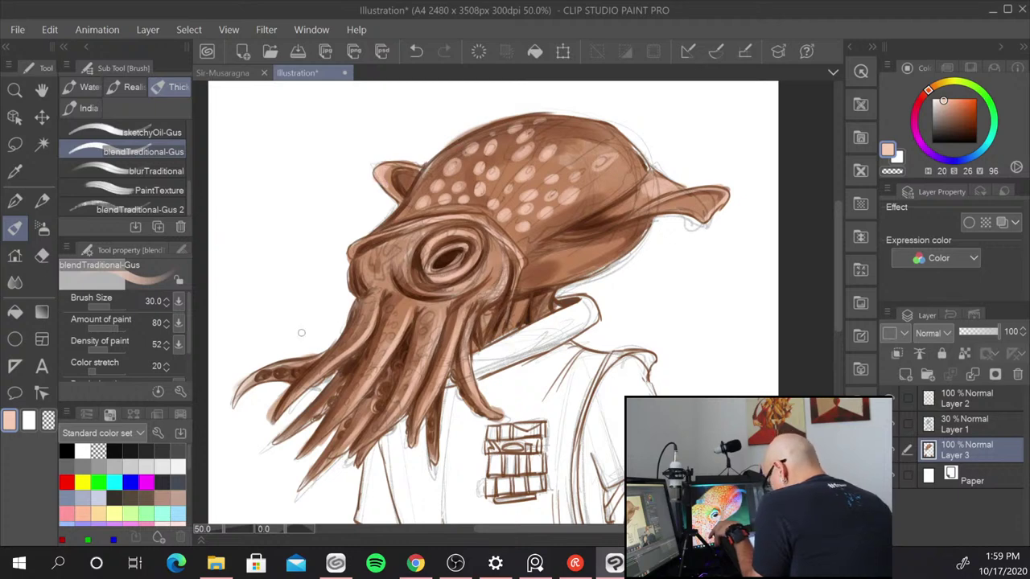
{"action": "left_click_drag", "start_coordinate": [236, 398], "coordinate": [257, 376]}
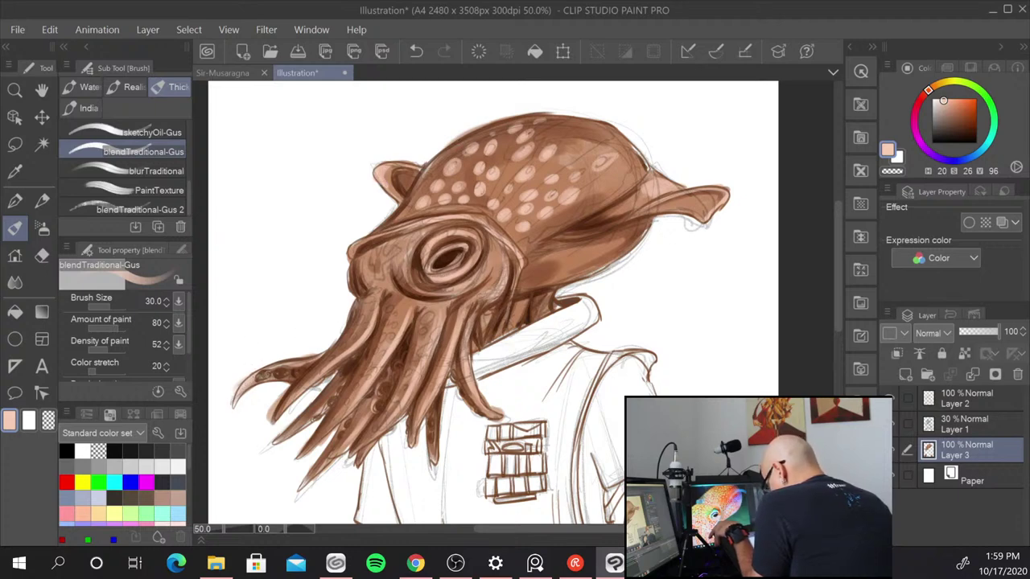
- Mix a lighter peach (H 22, S 10, V 100) from the skin tone and highlight the lower end of the second face tentacle
{"action": "left_click", "coordinate": [296, 390], "text": "alt"}
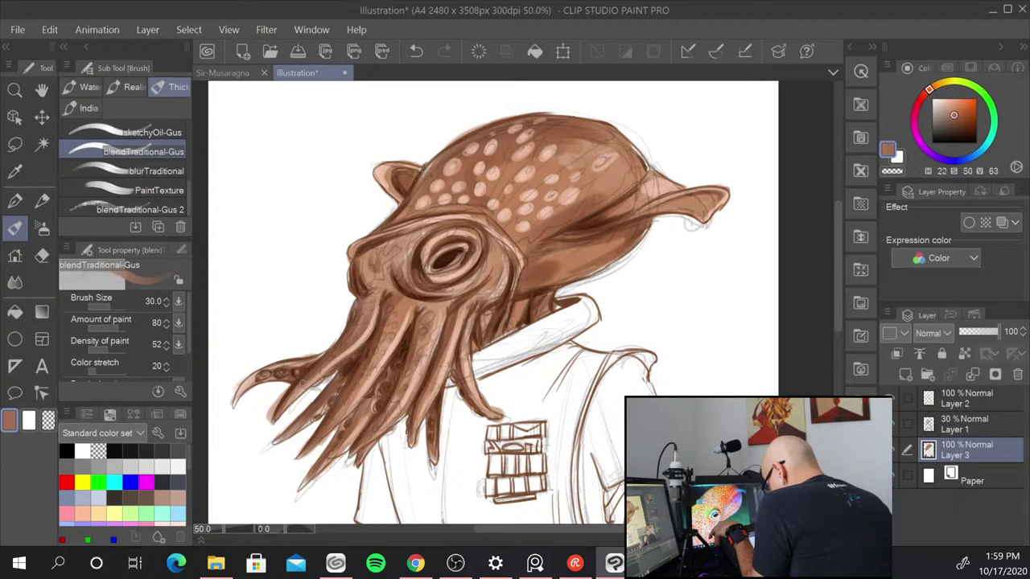
{"action": "left_click_drag", "start_coordinate": [952, 110], "coordinate": [937, 98]}
{"action": "left_click_drag", "start_coordinate": [301, 386], "coordinate": [282, 410]}
{"action": "left_click_drag", "start_coordinate": [301, 387], "coordinate": [279, 415]}
{"action": "left_click_drag", "start_coordinate": [320, 362], "coordinate": [279, 415]}
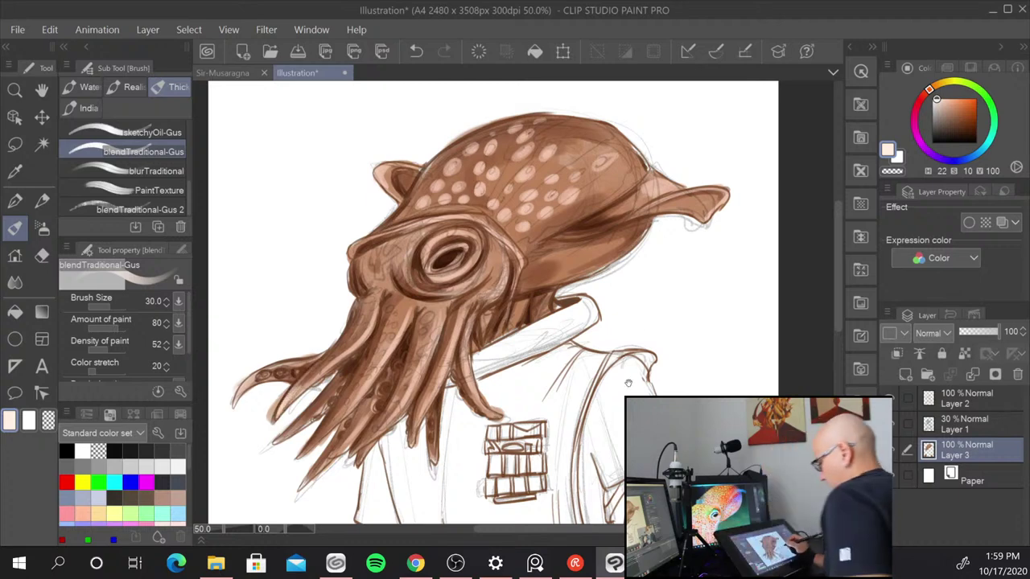
- Add very light peach highlights to the lower ends of the front and middle face tentacles
{"action": "left_click_drag", "start_coordinate": [646, 395], "coordinate": [716, 256]}
{"action": "left_click_drag", "start_coordinate": [390, 297], "coordinate": [376, 342]}
{"action": "left_click_drag", "start_coordinate": [375, 286], "coordinate": [353, 300]}
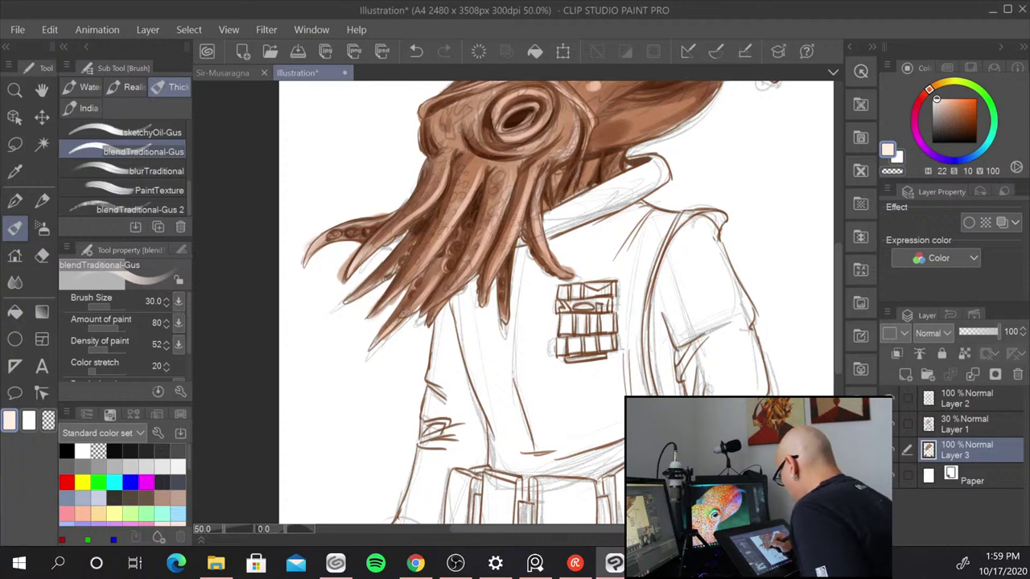
{"action": "mouse_move", "coordinate": [427, 294]}
{"action": "left_mouse_down"}
{"action": "mouse_move", "coordinate": [406, 314]}
{"action": "mouse_move", "coordinate": [421, 313]}
{"action": "left_mouse_up"}
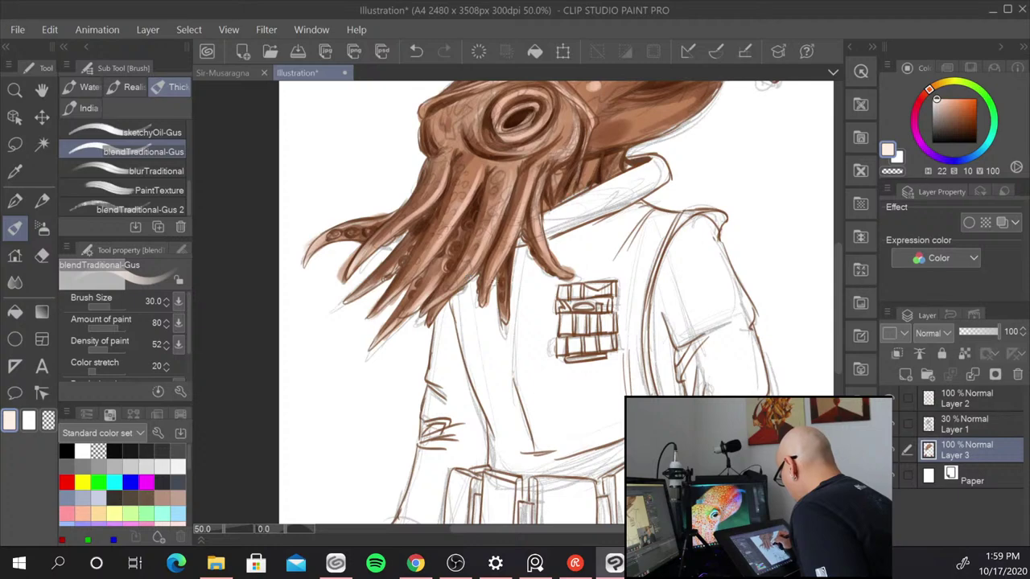
{"action": "left_click_drag", "start_coordinate": [490, 275], "coordinate": [482, 300]}
{"action": "left_click_drag", "start_coordinate": [497, 266], "coordinate": [484, 305]}
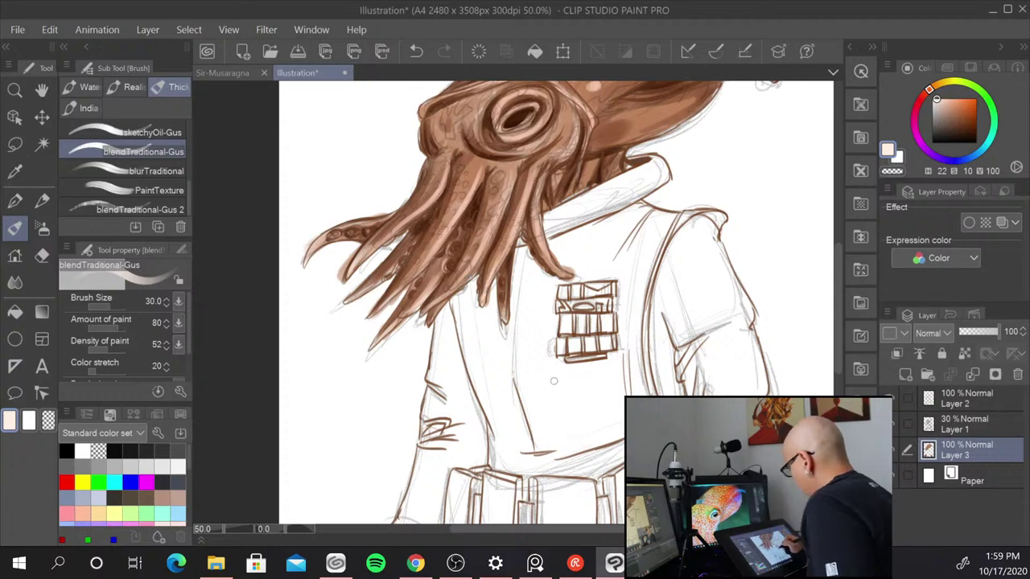
- Paint long light peach highlights down the tentacle fingers of the hand on the drawing's left side
{"action": "left_click_drag", "start_coordinate": [552, 386], "coordinate": [523, 63]}
{"action": "mouse_move", "coordinate": [356, 220]}
{"action": "left_mouse_down"}
{"action": "mouse_move", "coordinate": [299, 268]}
{"action": "mouse_move", "coordinate": [296, 322]}
{"action": "left_mouse_up"}
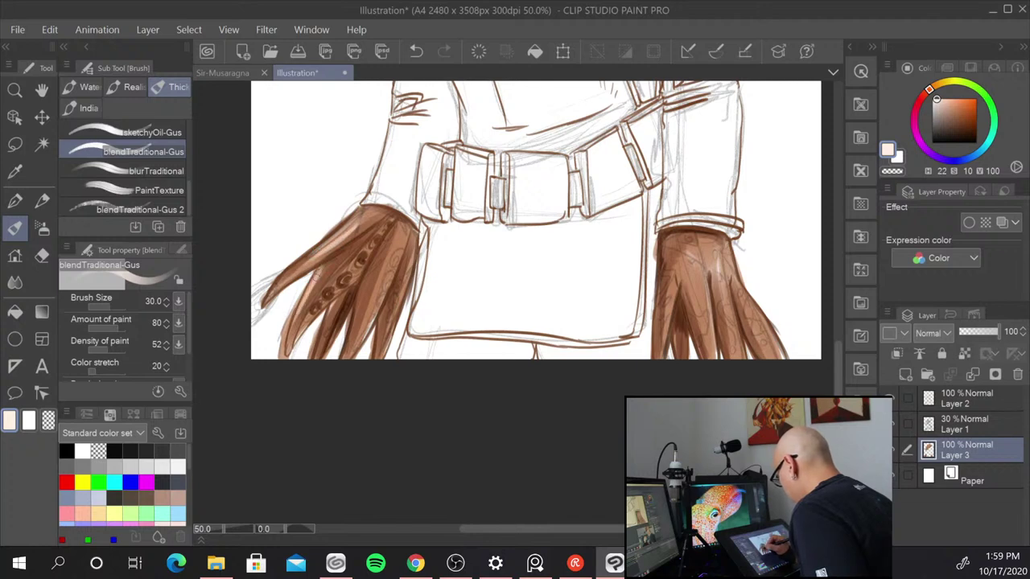
{"action": "left_click_drag", "start_coordinate": [319, 275], "coordinate": [288, 344]}
{"action": "left_click_drag", "start_coordinate": [333, 303], "coordinate": [317, 357]}
{"action": "left_click_drag", "start_coordinate": [399, 233], "coordinate": [368, 325]}
{"action": "left_click_drag", "start_coordinate": [389, 256], "coordinate": [357, 350]}
{"action": "left_click_drag", "start_coordinate": [403, 290], "coordinate": [390, 339]}
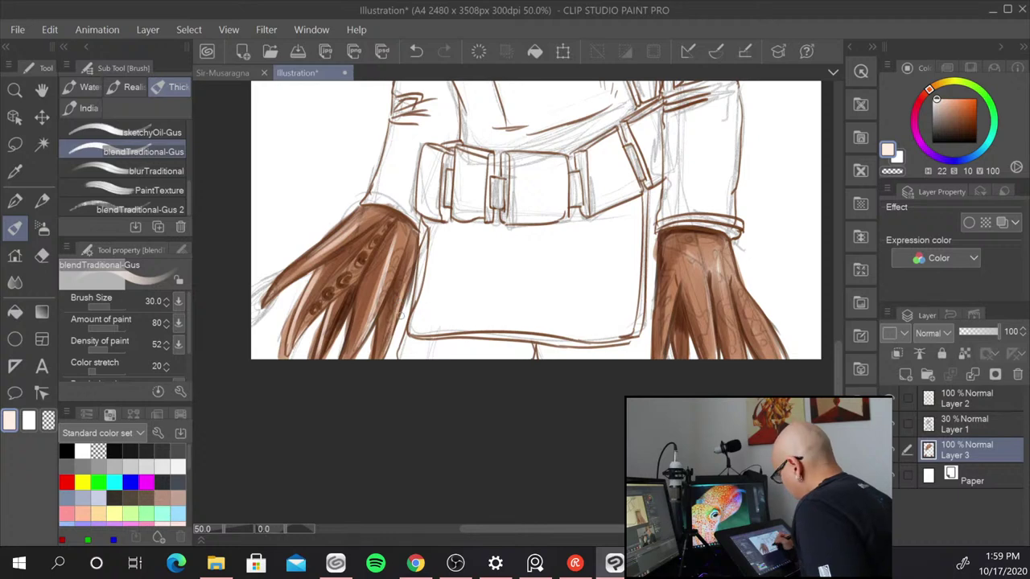
- Paint light peach highlights down the tentacle fingers of the hand on the drawing's right side
{"action": "left_click_drag", "start_coordinate": [740, 379], "coordinate": [559, 372]}
{"action": "mouse_move", "coordinate": [519, 244]}
{"action": "left_mouse_down"}
{"action": "mouse_move", "coordinate": [521, 287]}
{"action": "mouse_move", "coordinate": [507, 249]}
{"action": "mouse_move", "coordinate": [522, 276]}
{"action": "mouse_move", "coordinate": [534, 252]}
{"action": "mouse_move", "coordinate": [544, 286]}
{"action": "mouse_move", "coordinate": [545, 237]}
{"action": "mouse_move", "coordinate": [522, 267]}
{"action": "mouse_move", "coordinate": [533, 344]}
{"action": "left_mouse_up"}
{"action": "left_click_drag", "start_coordinate": [553, 296], "coordinate": [560, 351]}
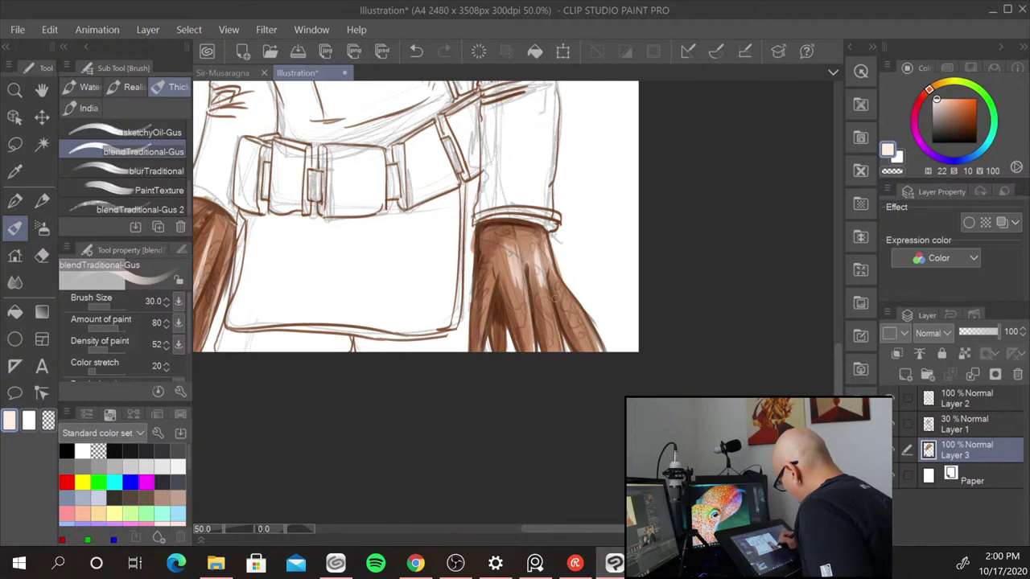
{"action": "mouse_move", "coordinate": [550, 292]}
{"action": "left_mouse_down"}
{"action": "mouse_move", "coordinate": [561, 352]}
{"action": "mouse_move", "coordinate": [592, 347]}
{"action": "left_mouse_up"}
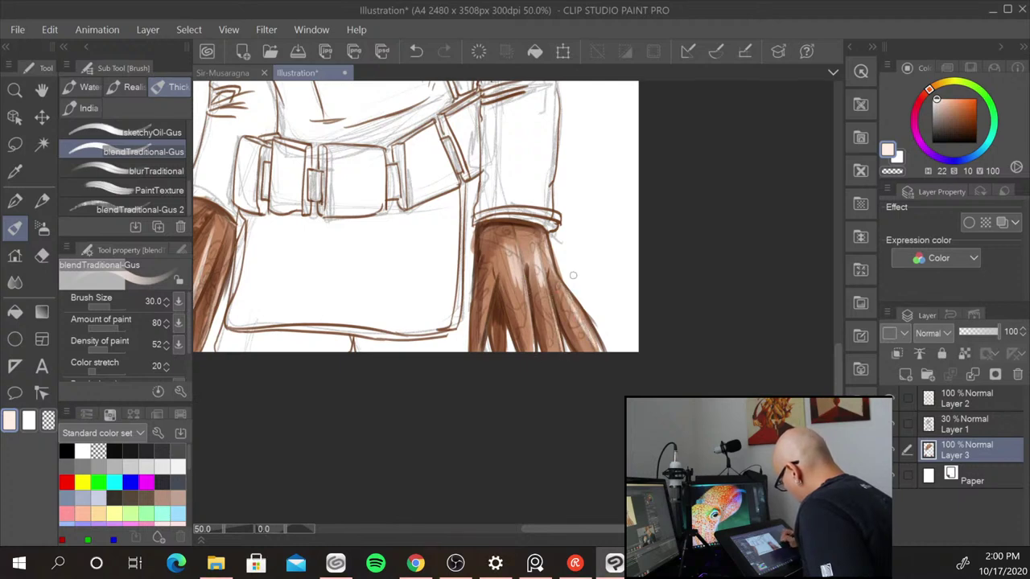
{"action": "left_click_drag", "start_coordinate": [491, 270], "coordinate": [489, 344]}
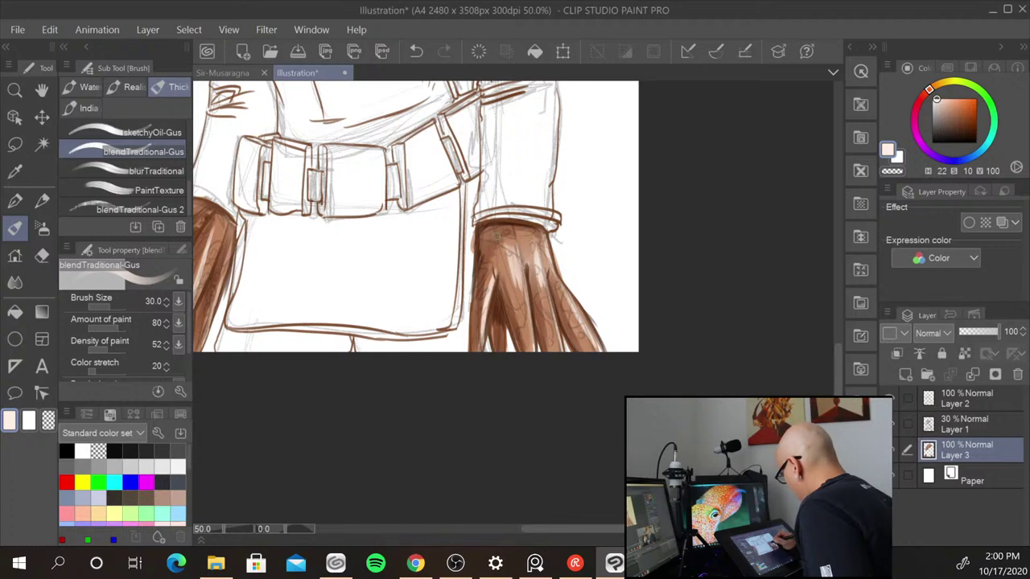
- Highlight the head's lower edge above the collar and add a cluster of light peach spots beneath the dark side fold
{"action": "mouse_move", "coordinate": [493, 230]}
{"action": "left_mouse_down"}
{"action": "mouse_move", "coordinate": [532, 231]}
{"action": "mouse_move", "coordinate": [531, 426]}
{"action": "left_mouse_up"}
{"action": "left_click_drag", "start_coordinate": [531, 289], "coordinate": [582, 496]}
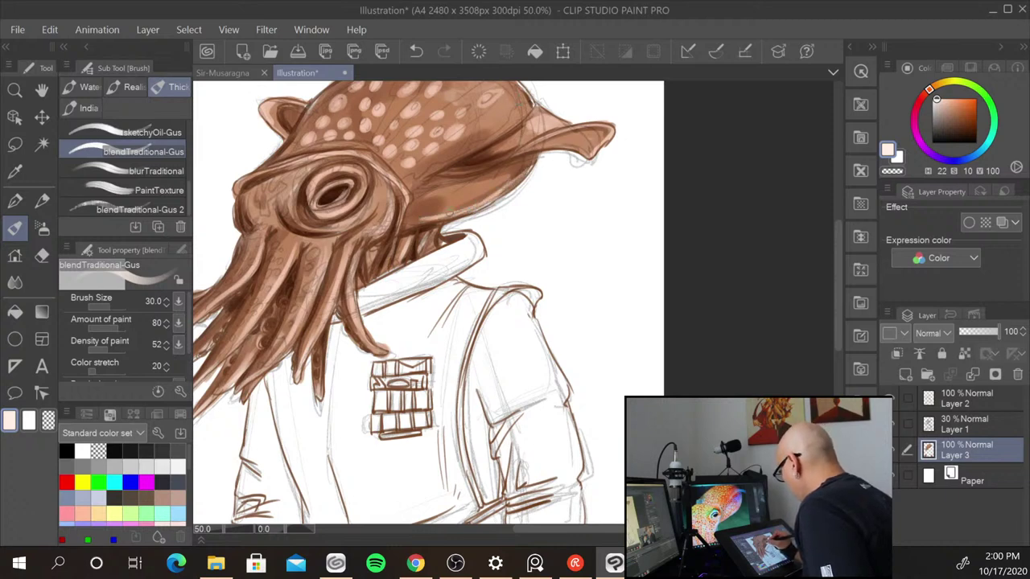
{"action": "mouse_move", "coordinate": [448, 214]}
{"action": "left_mouse_down"}
{"action": "mouse_move", "coordinate": [407, 225]}
{"action": "mouse_move", "coordinate": [419, 223]}
{"action": "left_mouse_up"}
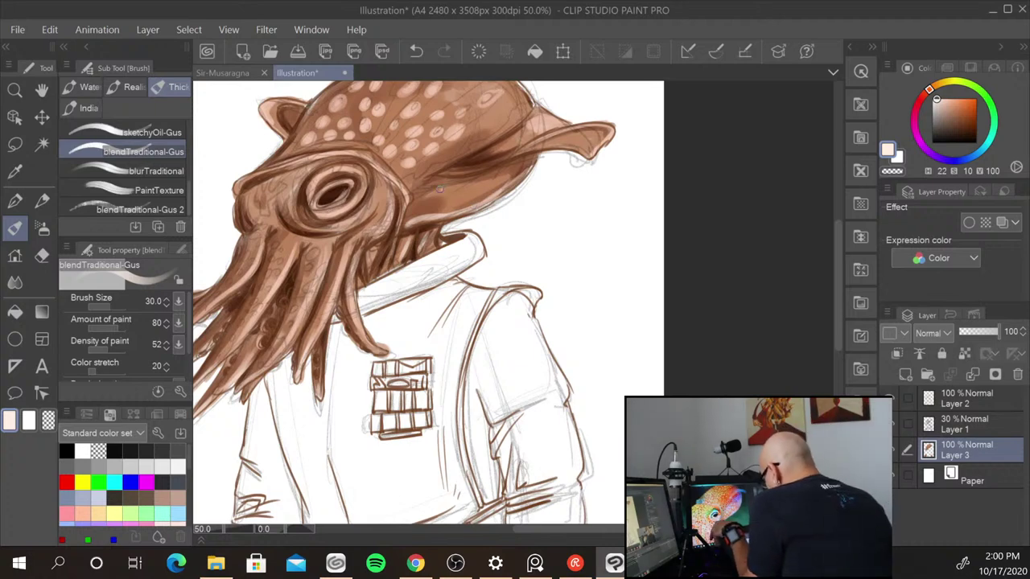
{"action": "mouse_move", "coordinate": [439, 189]}
{"action": "left_mouse_down"}
{"action": "mouse_move", "coordinate": [490, 179]}
{"action": "mouse_move", "coordinate": [464, 201]}
{"action": "mouse_move", "coordinate": [423, 206]}
{"action": "left_mouse_up"}
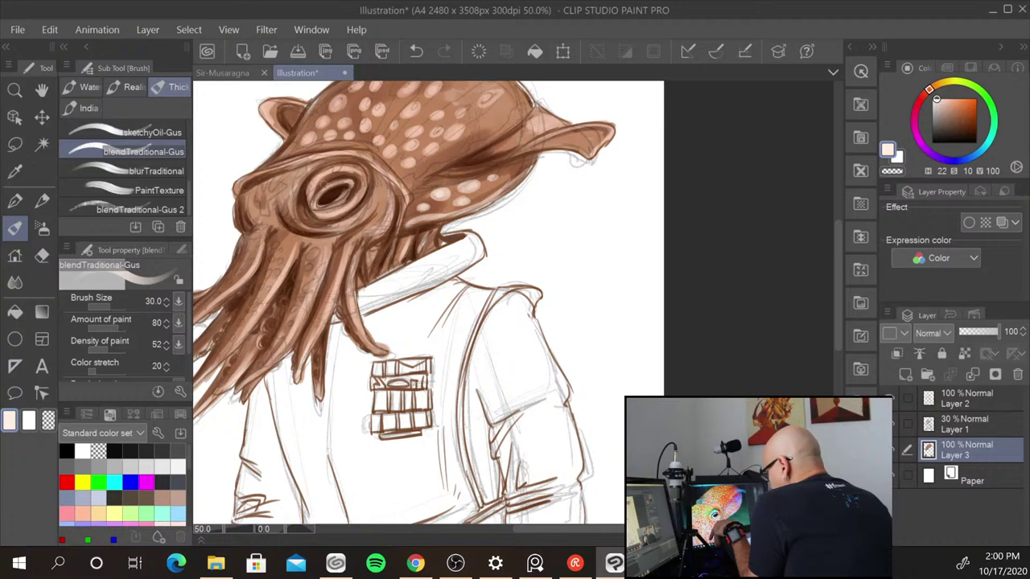
- Dot rows of light peach spots down the front face tentacles and onto the skin around the eye
{"action": "mouse_move", "coordinate": [314, 250]}
{"action": "left_mouse_down"}
{"action": "mouse_move", "coordinate": [298, 309]}
{"action": "mouse_move", "coordinate": [262, 360]}
{"action": "left_mouse_up"}
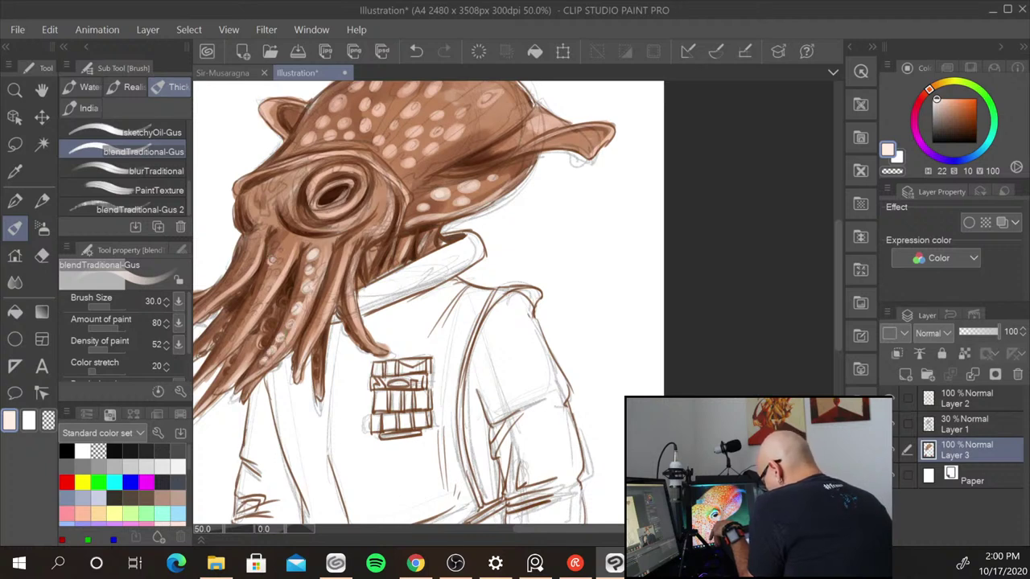
{"action": "left_click_drag", "start_coordinate": [275, 260], "coordinate": [236, 331]}
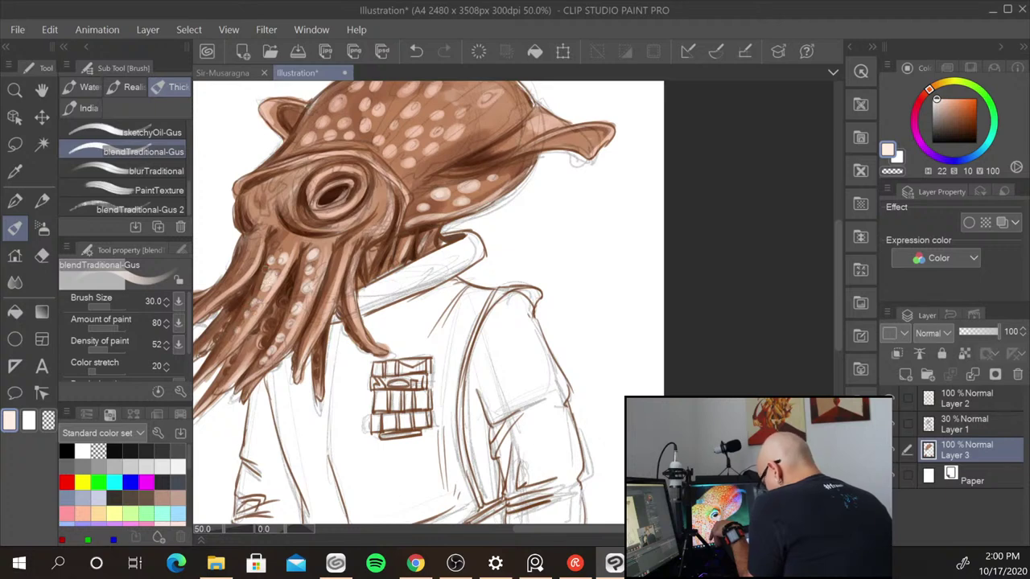
{"action": "left_click_drag", "start_coordinate": [248, 248], "coordinate": [208, 302]}
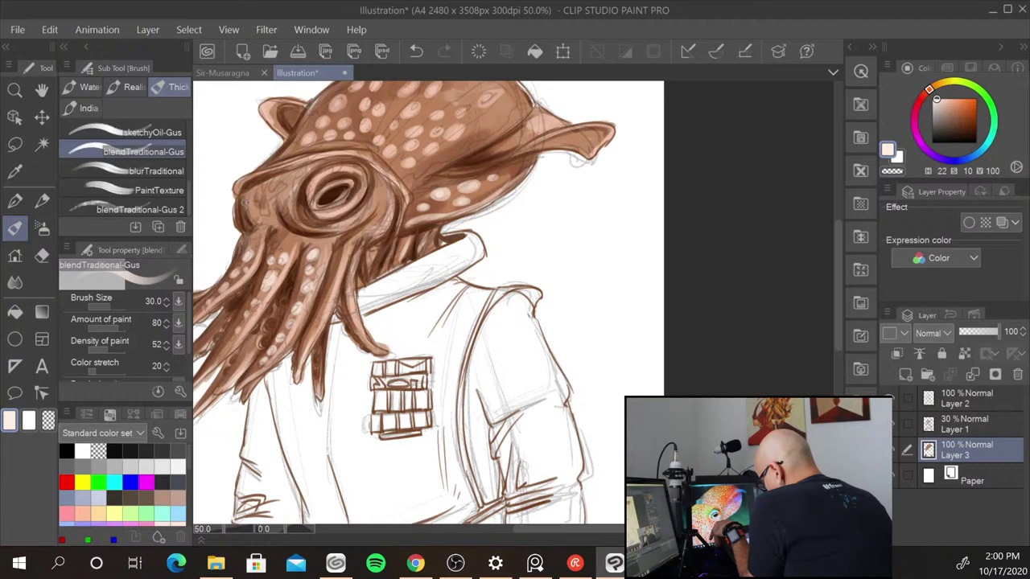
{"action": "mouse_move", "coordinate": [252, 216]}
{"action": "left_mouse_down"}
{"action": "mouse_move", "coordinate": [273, 183]}
{"action": "mouse_move", "coordinate": [267, 197]}
{"action": "left_mouse_up"}
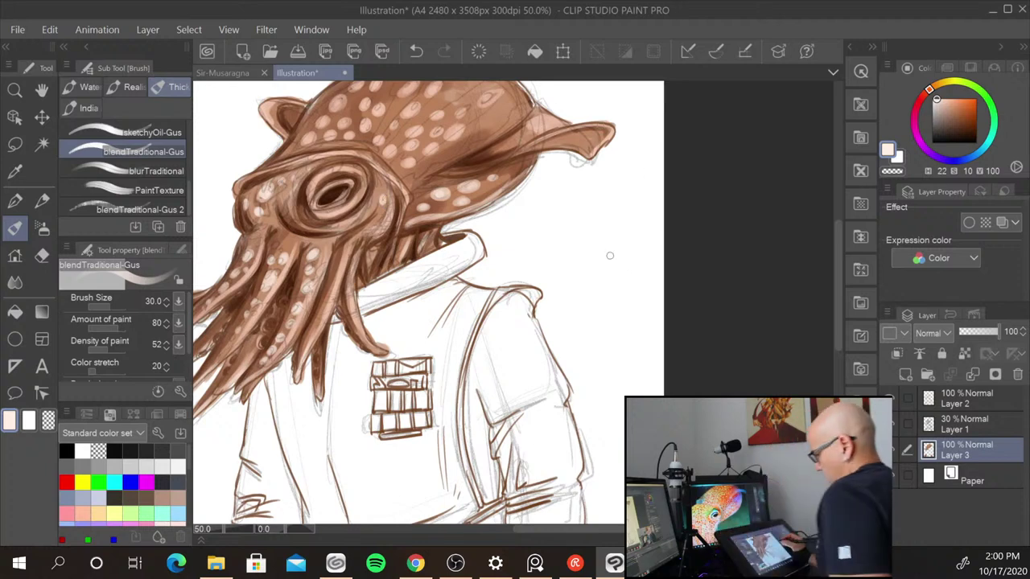
- Add larger light peach spots on the back of the head and touch up both head fins with the same colour
{"action": "left_click_drag", "start_coordinate": [604, 284], "coordinate": [574, 370]}
{"action": "mouse_move", "coordinate": [493, 185]}
{"action": "left_mouse_down"}
{"action": "mouse_move", "coordinate": [484, 200]}
{"action": "mouse_move", "coordinate": [497, 187]}
{"action": "left_mouse_up"}
{"action": "left_click_drag", "start_coordinate": [455, 149], "coordinate": [439, 160]}
{"action": "mouse_move", "coordinate": [568, 346]}
{"action": "left_mouse_down"}
{"action": "mouse_move", "coordinate": [605, 279]}
{"action": "mouse_move", "coordinate": [569, 313]}
{"action": "mouse_move", "coordinate": [568, 291]}
{"action": "mouse_move", "coordinate": [563, 298]}
{"action": "left_mouse_up"}
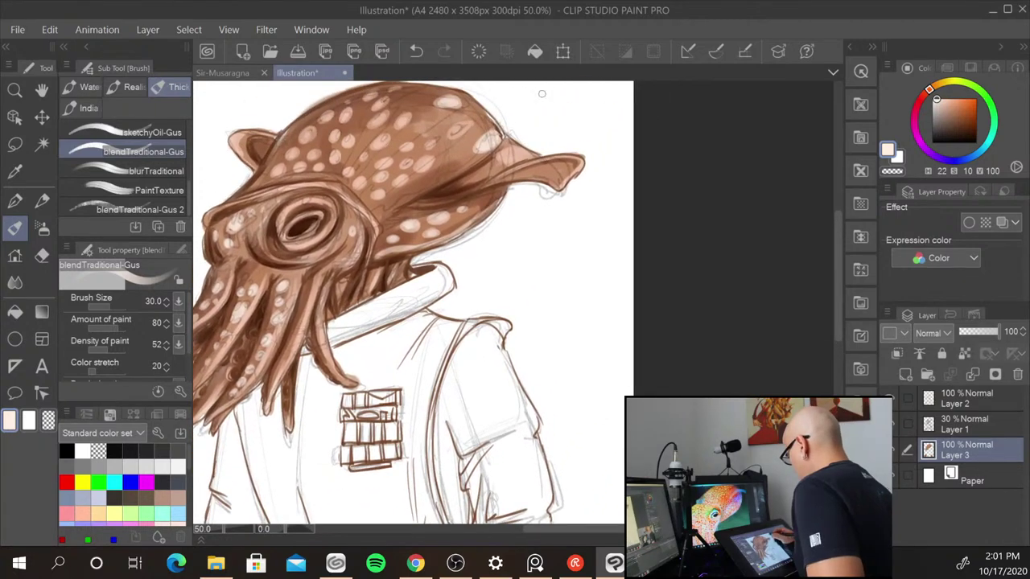
{"action": "mouse_move", "coordinate": [507, 162]}
{"action": "left_mouse_down"}
{"action": "mouse_move", "coordinate": [474, 181]}
{"action": "mouse_move", "coordinate": [486, 166]}
{"action": "mouse_move", "coordinate": [545, 167]}
{"action": "mouse_move", "coordinate": [502, 178]}
{"action": "mouse_move", "coordinate": [543, 170]}
{"action": "left_mouse_up"}
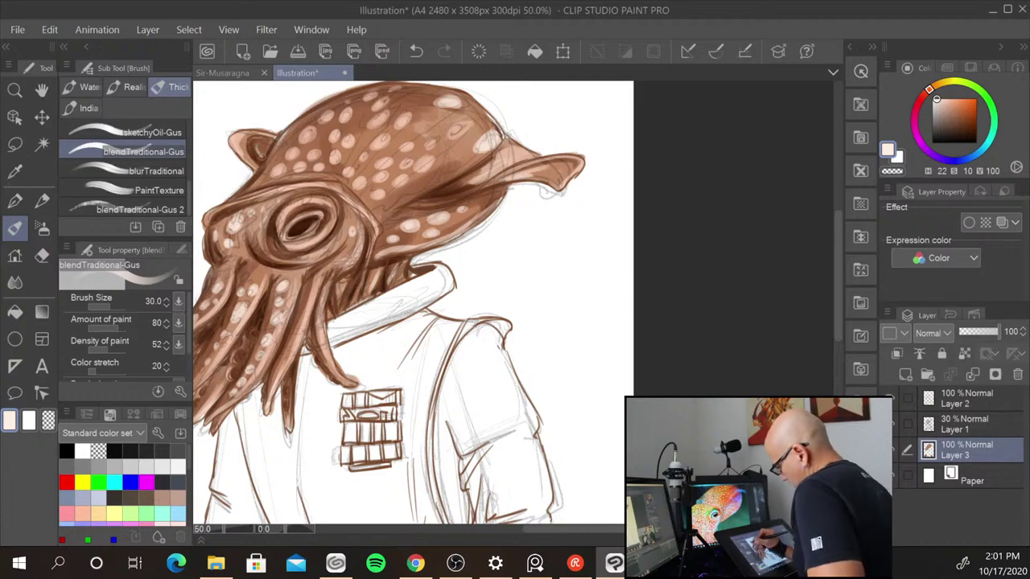
{"action": "left_click_drag", "start_coordinate": [259, 149], "coordinate": [267, 149]}
- Dot light peach spots along the back and tentacle fingers of the hand on the drawing's left side
{"action": "left_click_drag", "start_coordinate": [541, 386], "coordinate": [635, 121]}
{"action": "left_click_drag", "start_coordinate": [291, 366], "coordinate": [372, 290]}
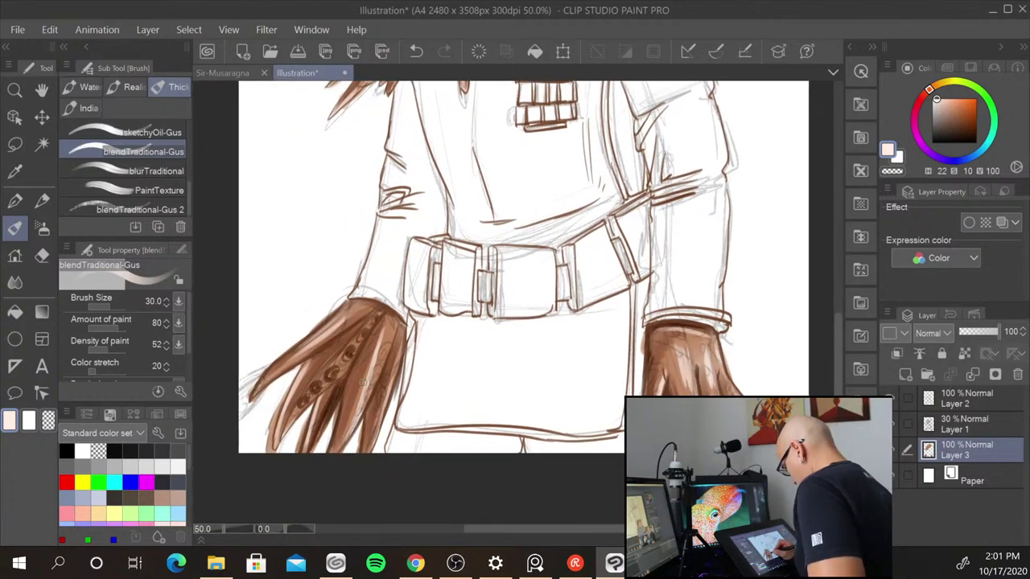
{"action": "left_click_drag", "start_coordinate": [366, 362], "coordinate": [351, 411]}
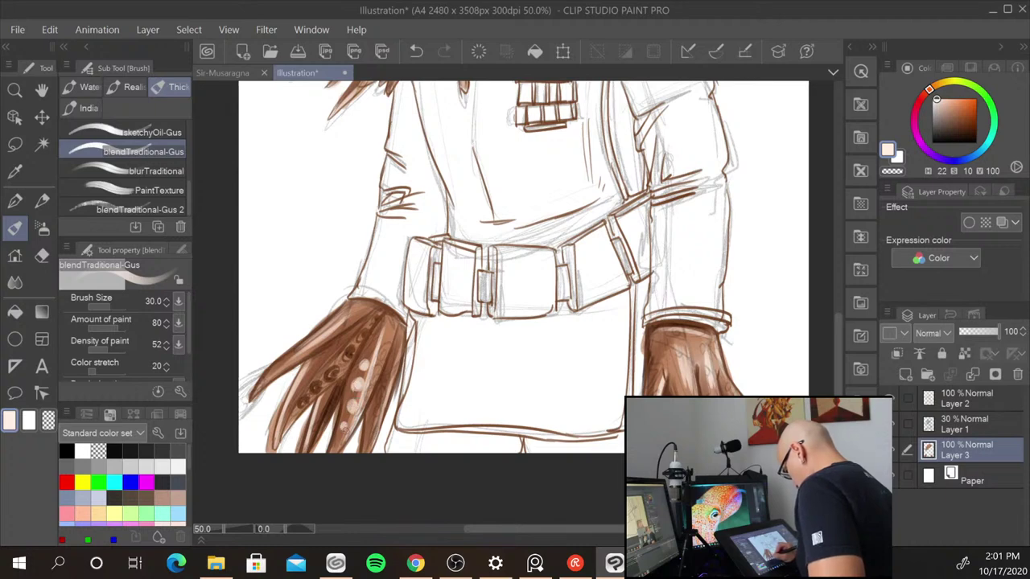
{"action": "left_click_drag", "start_coordinate": [389, 345], "coordinate": [384, 390]}
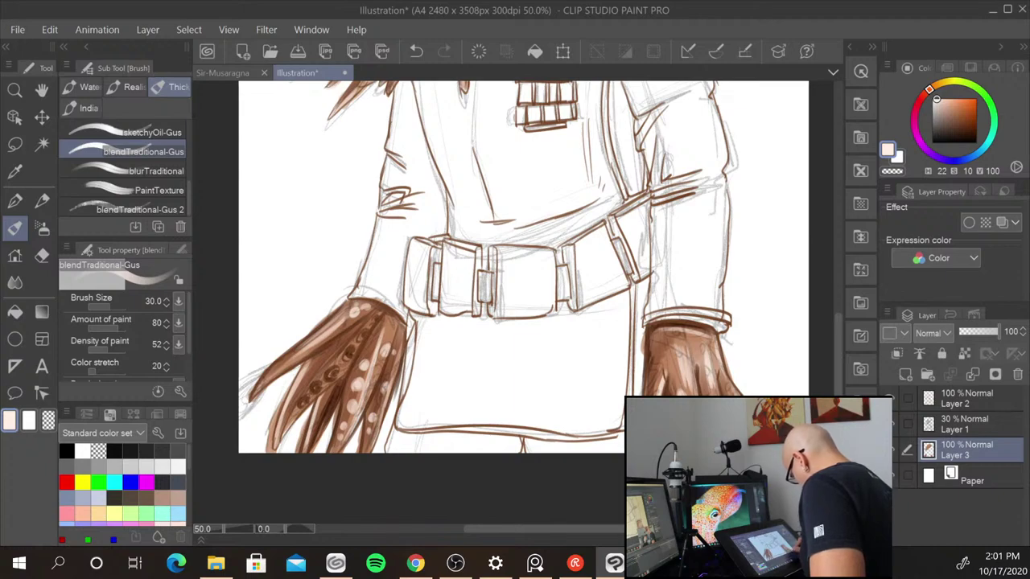
- Set the paint colour to vivid orange (H 30, S 100, V 99) and dot centres in the light spots above the eye ridge's front
{"action": "left_click_drag", "start_coordinate": [766, 134], "coordinate": [662, 426]}
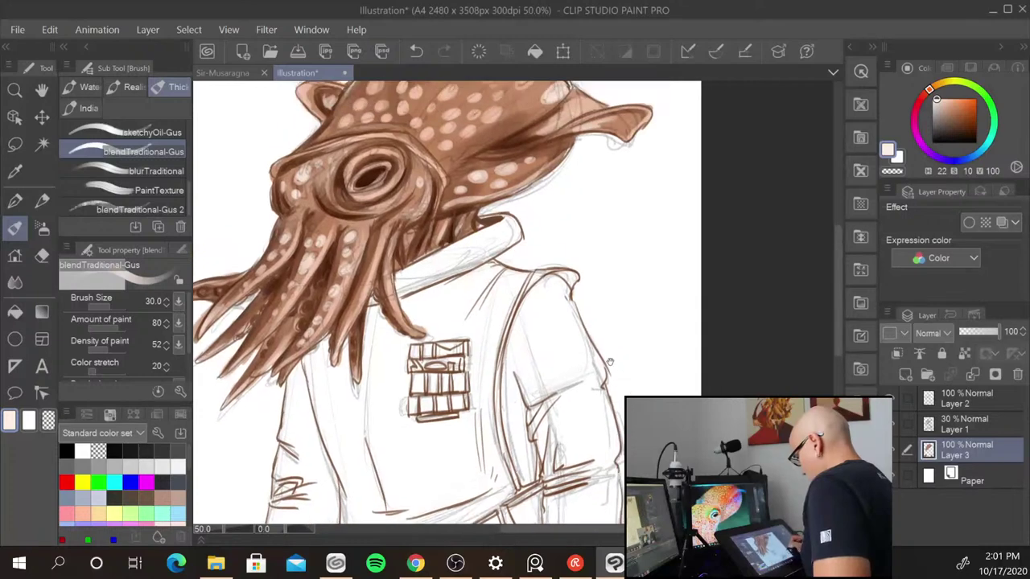
{"action": "left_click_drag", "start_coordinate": [609, 362], "coordinate": [633, 403]}
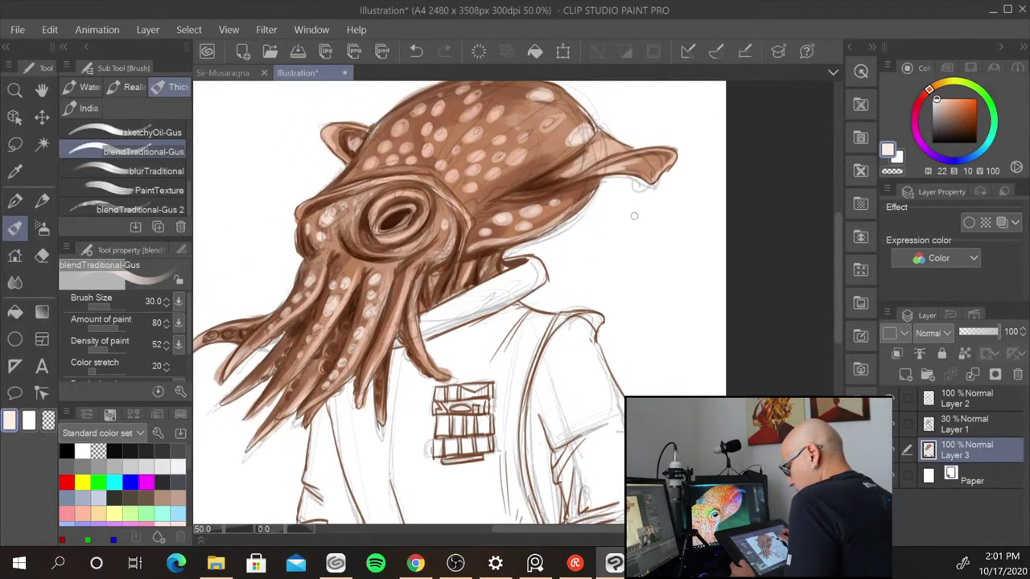
{"action": "scroll", "coordinate": [634, 216], "scroll_direction": "up", "scroll_amount": 1}
{"action": "left_click_drag", "start_coordinate": [596, 254], "coordinate": [669, 341]}
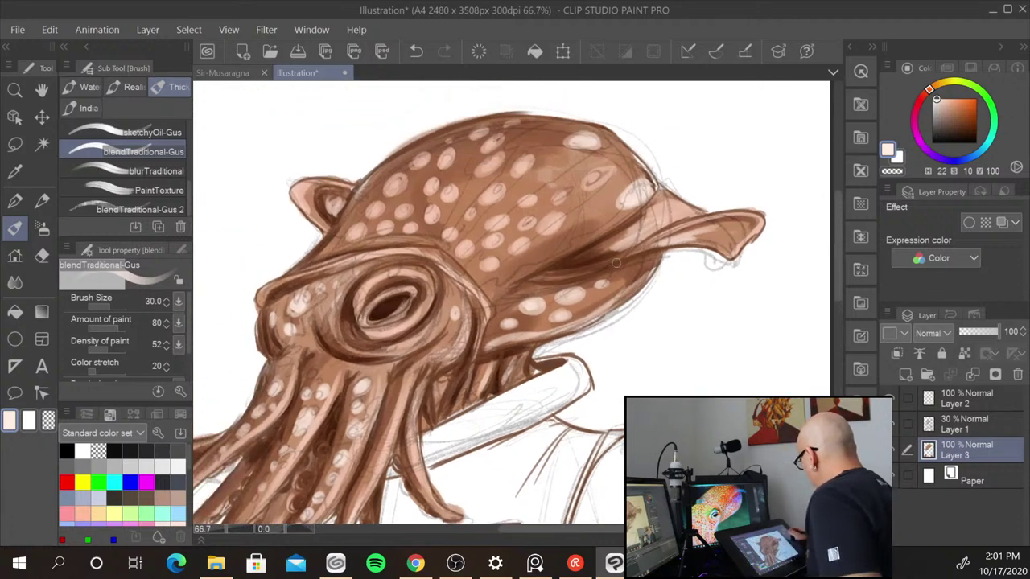
{"action": "left_click_drag", "start_coordinate": [936, 97], "coordinate": [975, 99]}
{"action": "left_click", "coordinate": [938, 92]}
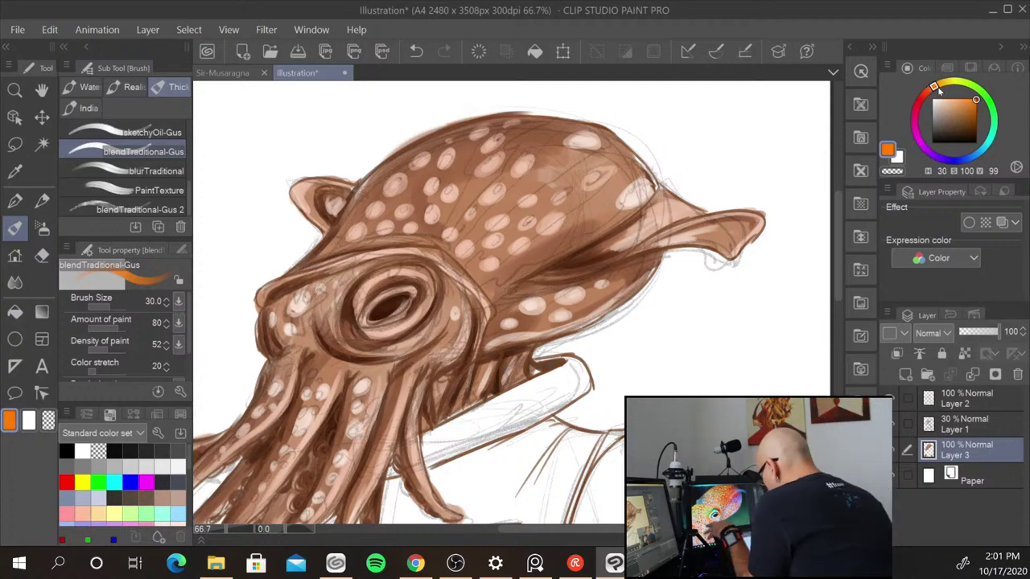
{"action": "scroll", "coordinate": [446, 279], "scroll_direction": "up", "scroll_amount": 1}
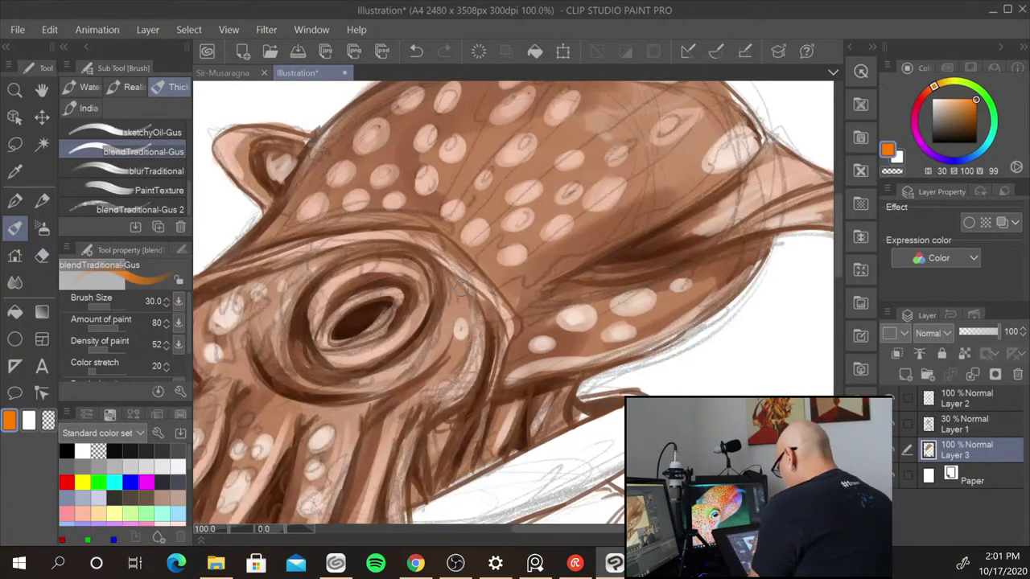
{"action": "left_click", "coordinate": [384, 176]}
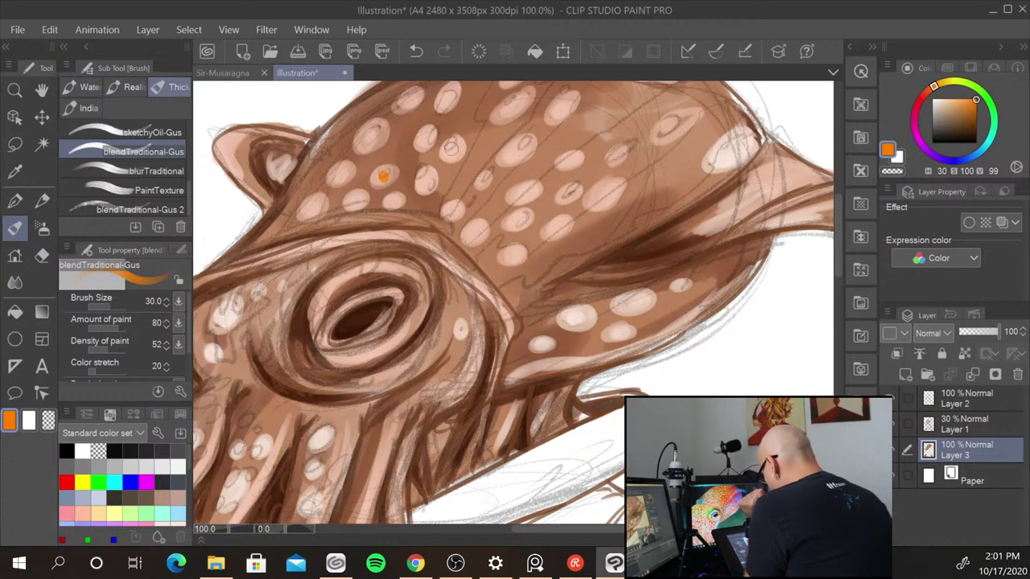
{"action": "left_click", "coordinate": [426, 183]}
{"action": "left_click", "coordinate": [393, 201]}
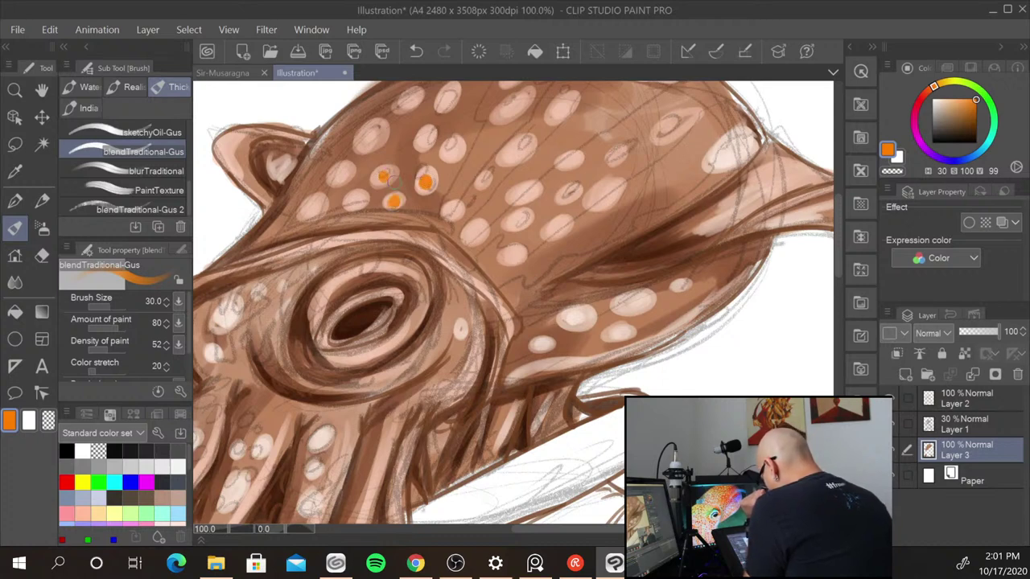
{"action": "left_click", "coordinate": [357, 201]}
{"action": "left_click", "coordinate": [314, 207]}
{"action": "left_click", "coordinate": [341, 174]}
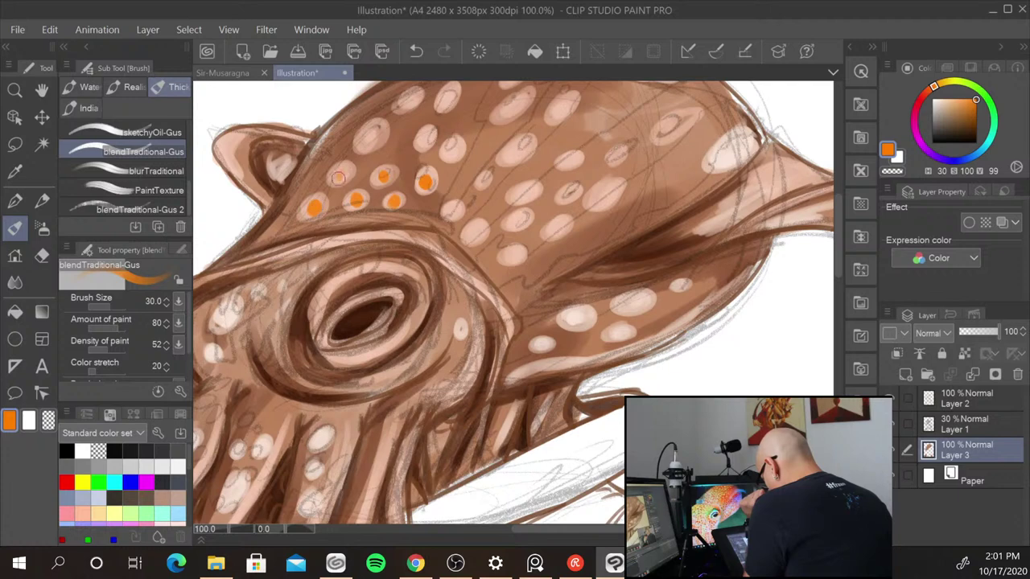
- Dot orange centres in the spots on the head's upper front and beside the rear end of the eye ridge
{"action": "left_click", "coordinate": [371, 135]}
{"action": "left_click", "coordinate": [410, 97]}
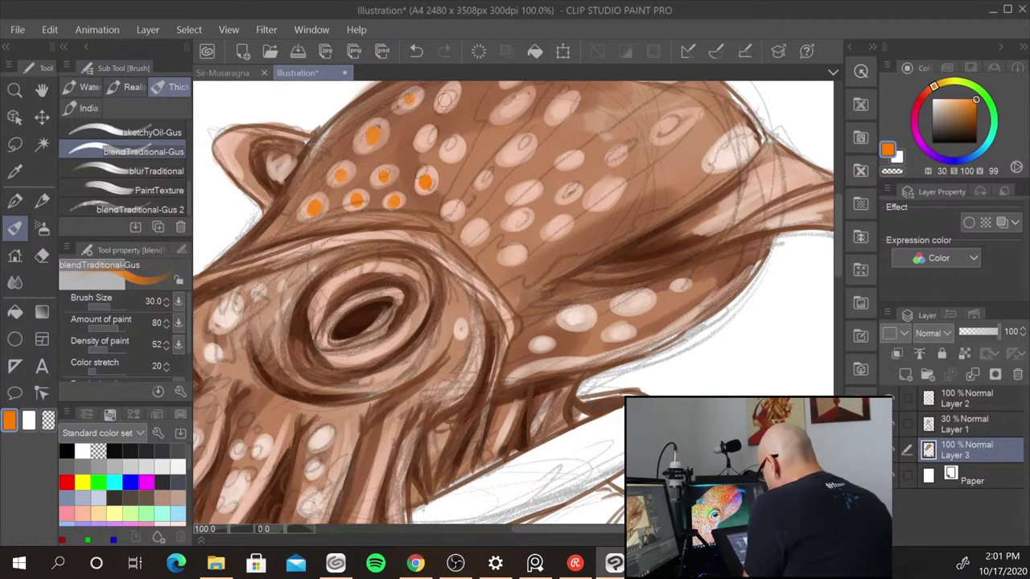
{"action": "left_click", "coordinate": [424, 139]}
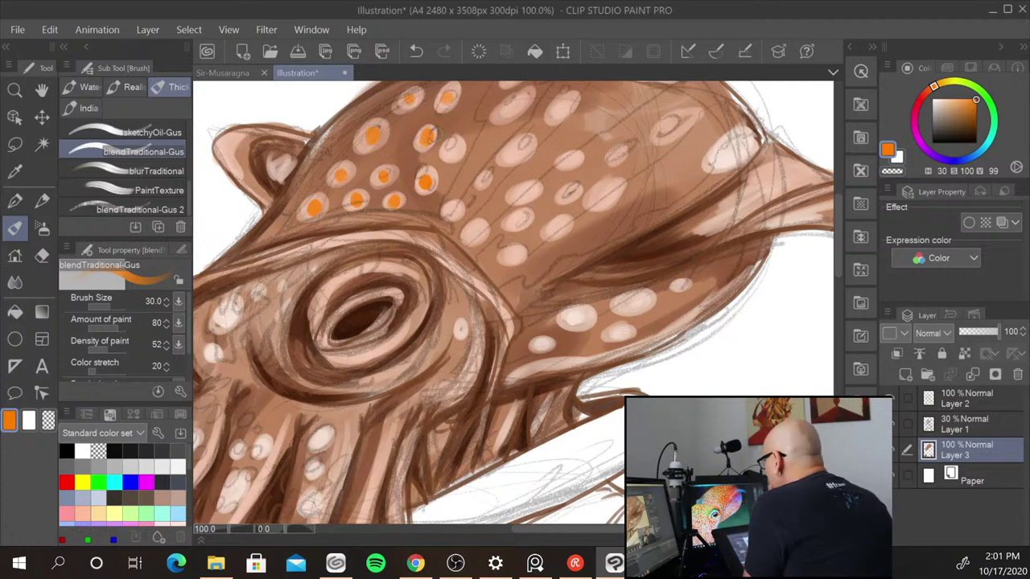
{"action": "left_click", "coordinate": [453, 149]}
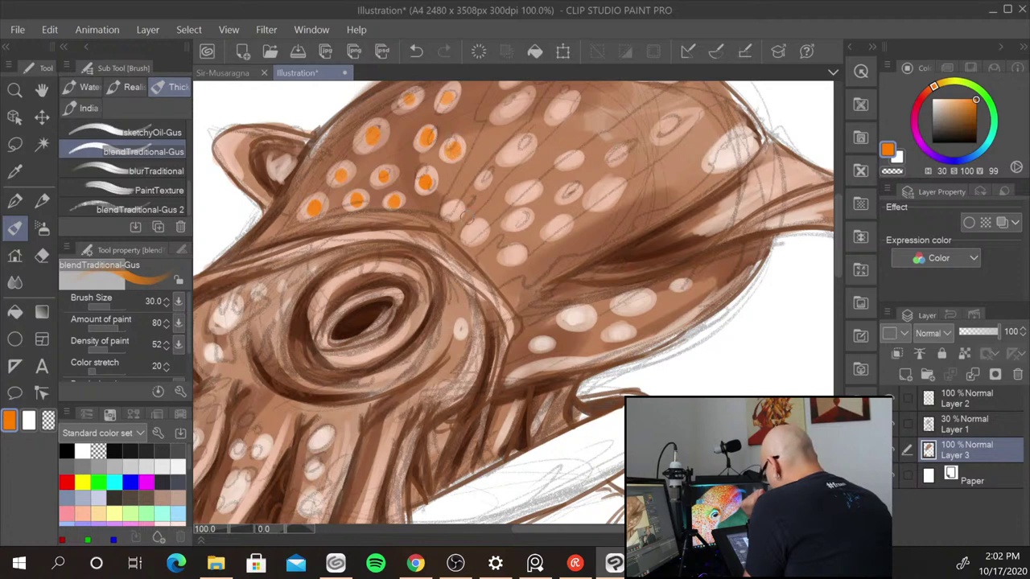
{"action": "left_click", "coordinate": [453, 209]}
{"action": "left_click", "coordinate": [476, 231]}
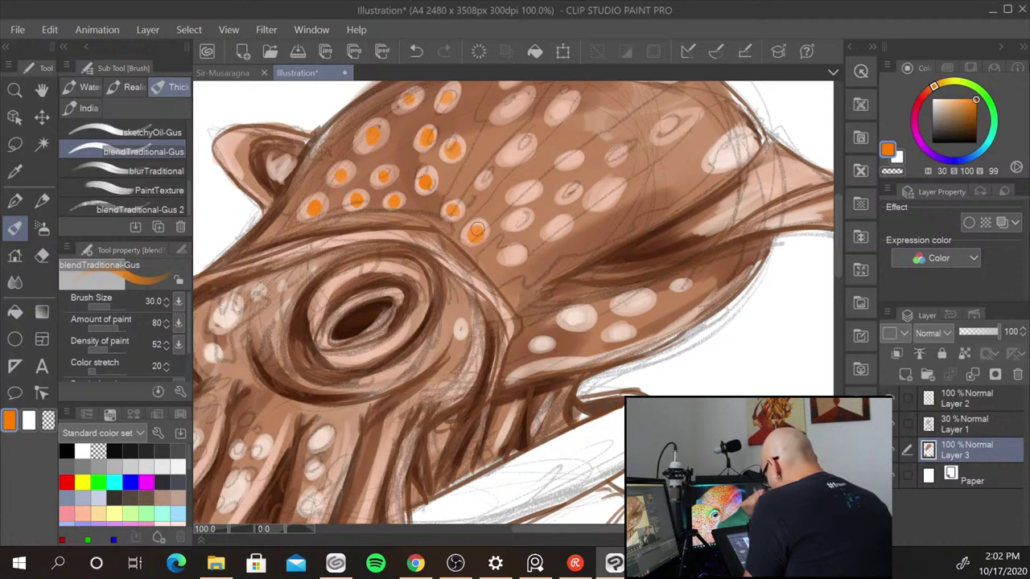
{"action": "left_click", "coordinate": [518, 147]}
{"action": "left_click", "coordinate": [484, 179]}
{"action": "left_click", "coordinate": [511, 104]}
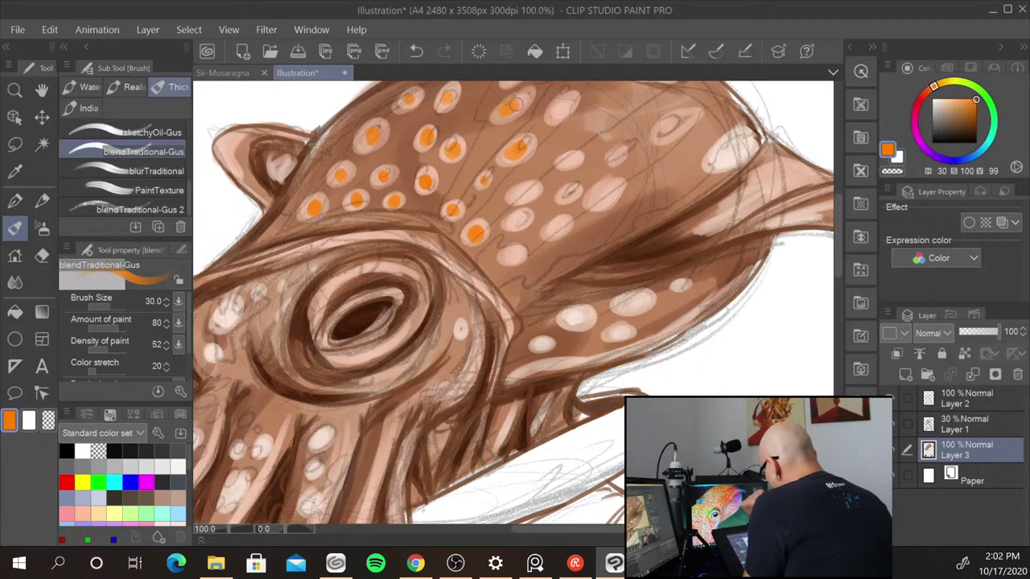
{"action": "left_click", "coordinate": [560, 104]}
- Fill the spots across the head's middle and towards its back with orange centres, up to the large spot near the fin
{"action": "left_click", "coordinate": [526, 193]}
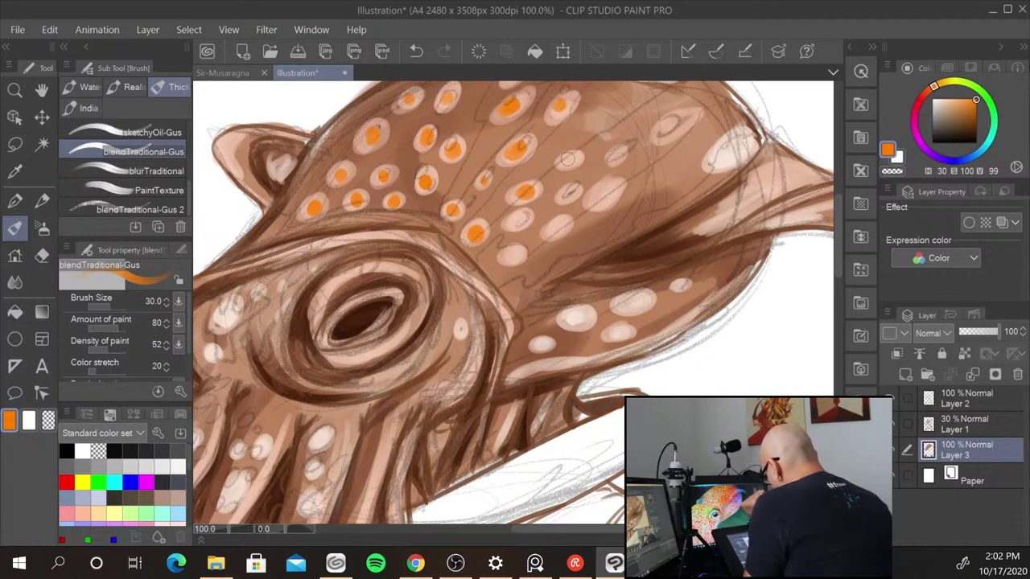
{"action": "left_click", "coordinate": [569, 165]}
{"action": "left_click", "coordinate": [571, 192]}
{"action": "left_click", "coordinate": [520, 218]}
{"action": "left_click", "coordinate": [514, 252]}
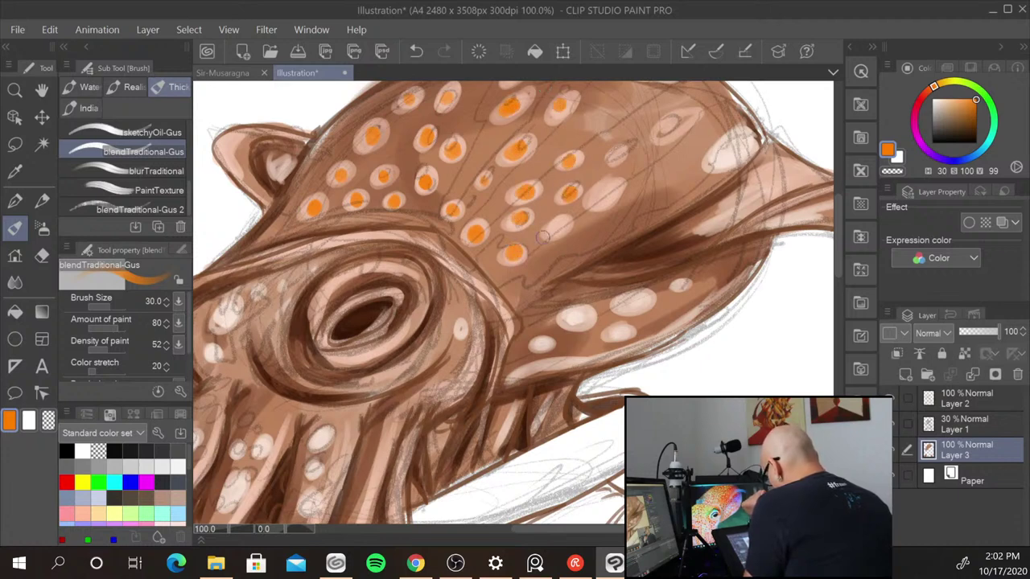
{"action": "left_click", "coordinate": [559, 226]}
{"action": "left_click", "coordinate": [607, 191]}
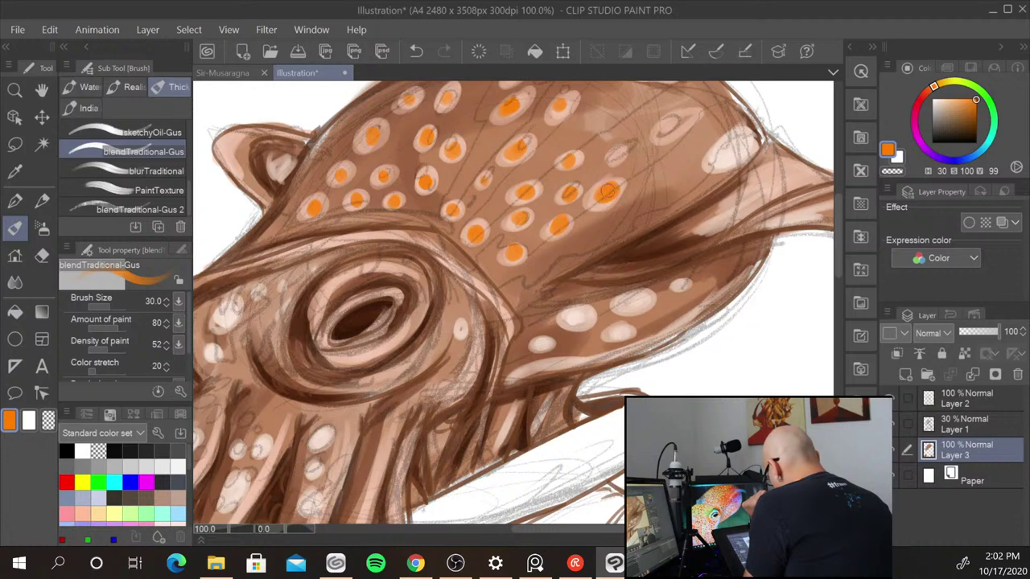
{"action": "left_click", "coordinate": [671, 125]}
{"action": "left_click", "coordinate": [732, 153]}
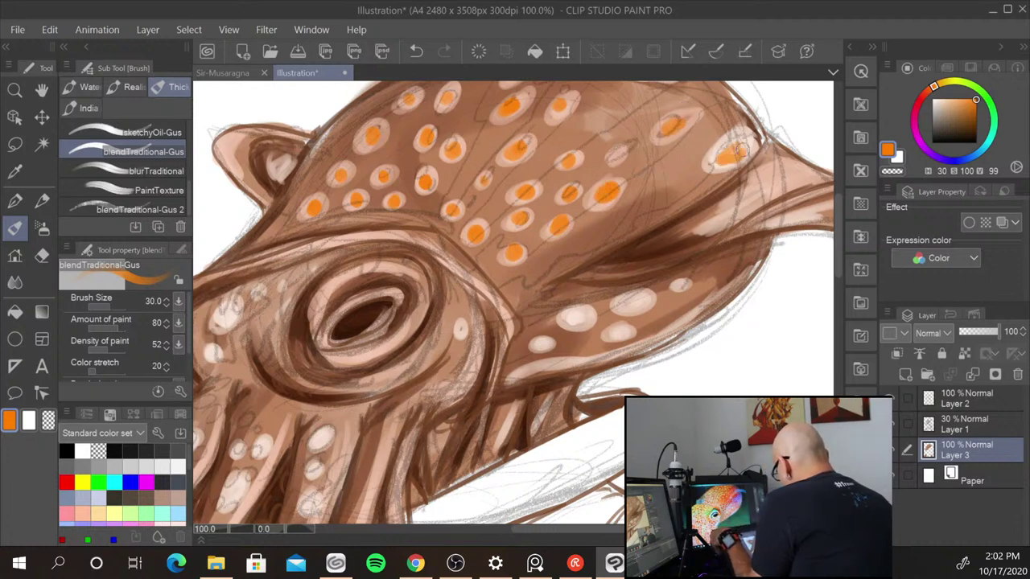
- Paint orange centres in the cluster of light spots beneath the dark side fold of the head
{"action": "left_click", "coordinate": [633, 301]}
{"action": "left_click", "coordinate": [680, 283]}
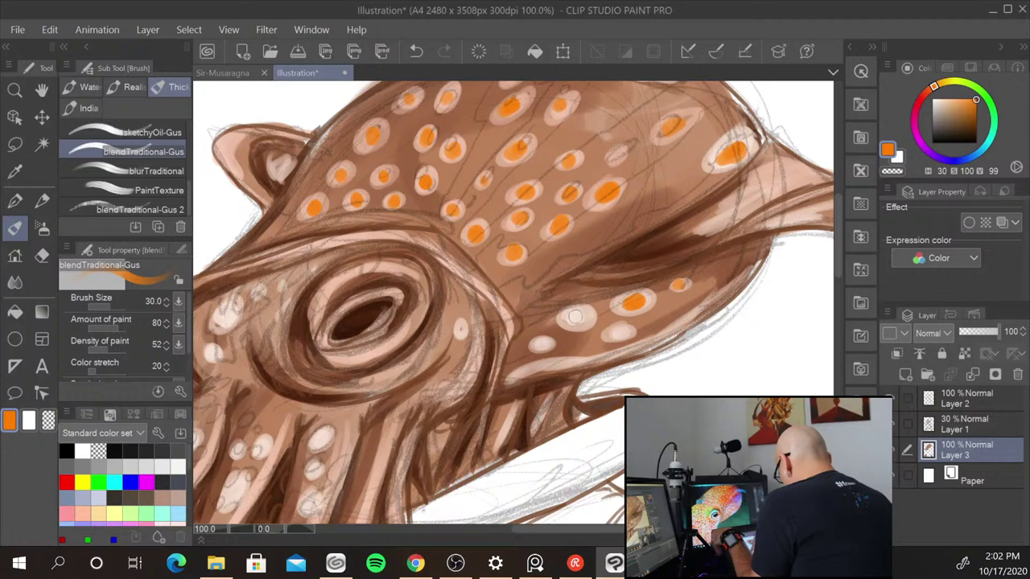
{"action": "left_click", "coordinate": [575, 316]}
{"action": "left_click", "coordinate": [616, 331]}
{"action": "left_click", "coordinate": [545, 340]}
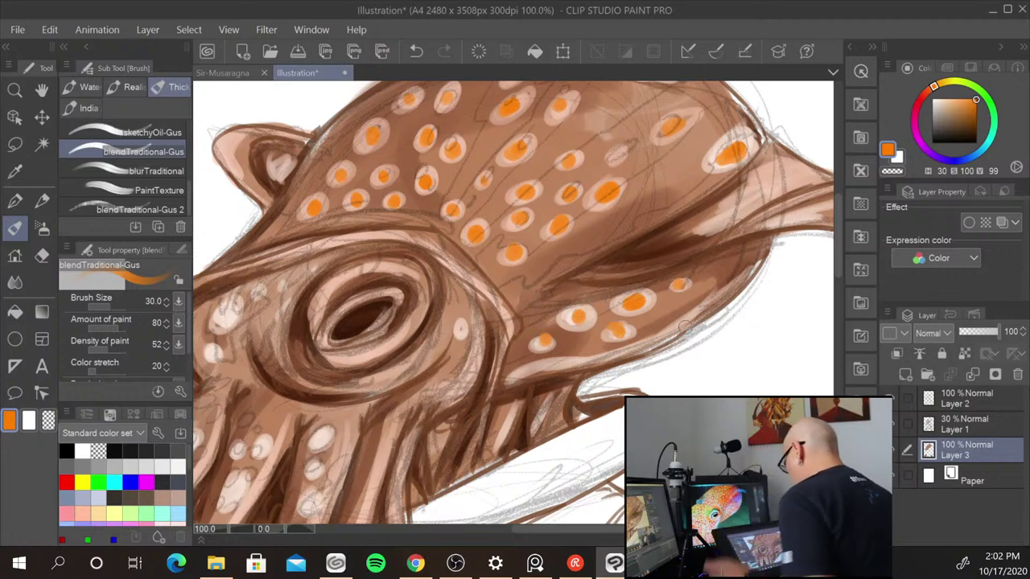
- Dot orange centres in the face spots in front of the eye and add small orange dots on the skin around them
{"action": "mouse_move", "coordinate": [555, 241]}
{"action": "left_mouse_down"}
{"action": "mouse_move", "coordinate": [682, 278]}
{"action": "mouse_move", "coordinate": [690, 292]}
{"action": "left_mouse_up"}
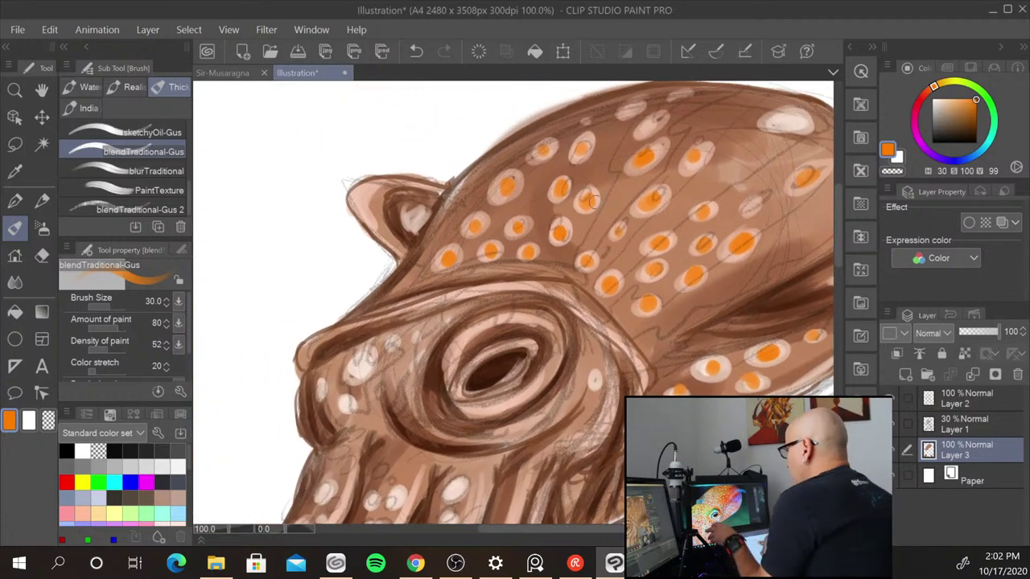
{"action": "left_click", "coordinate": [392, 343]}
{"action": "left_click", "coordinate": [366, 362]}
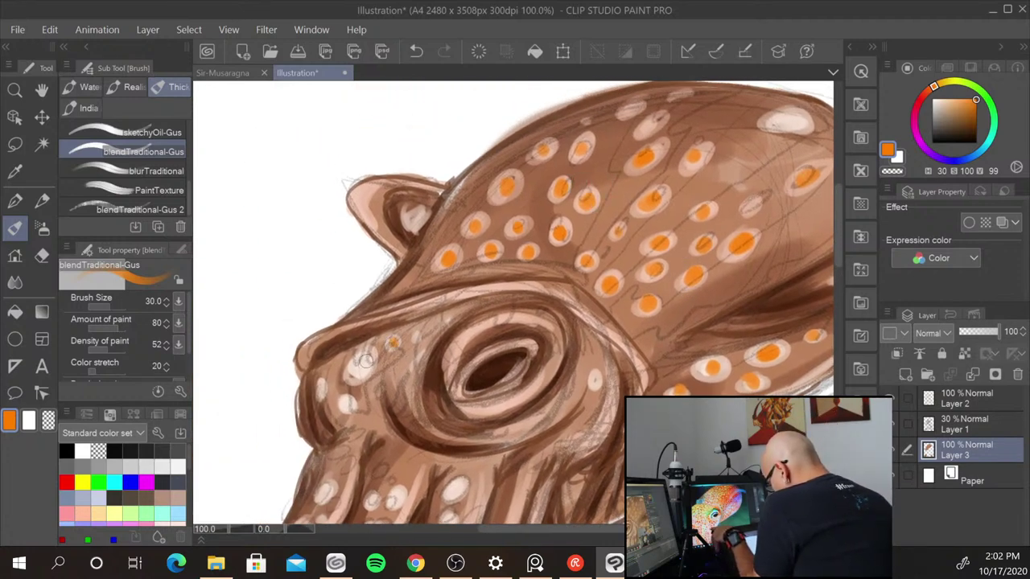
{"action": "left_click", "coordinate": [349, 400]}
{"action": "left_click", "coordinate": [332, 384]}
{"action": "left_click", "coordinate": [322, 389]}
{"action": "left_click", "coordinate": [416, 337]}
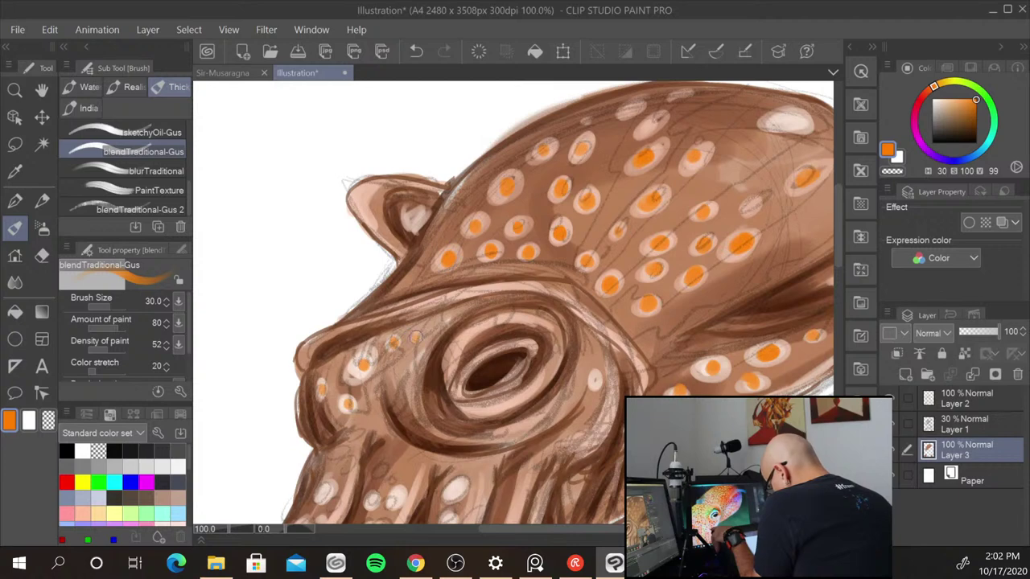
{"action": "left_click", "coordinate": [335, 365]}
{"action": "left_click", "coordinate": [338, 418]}
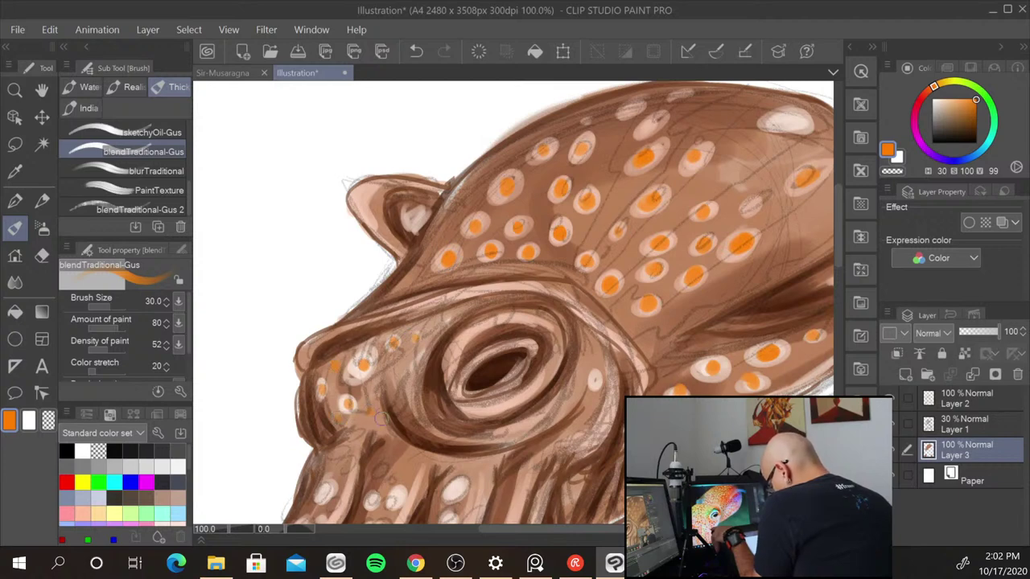
{"action": "left_click", "coordinate": [406, 368]}
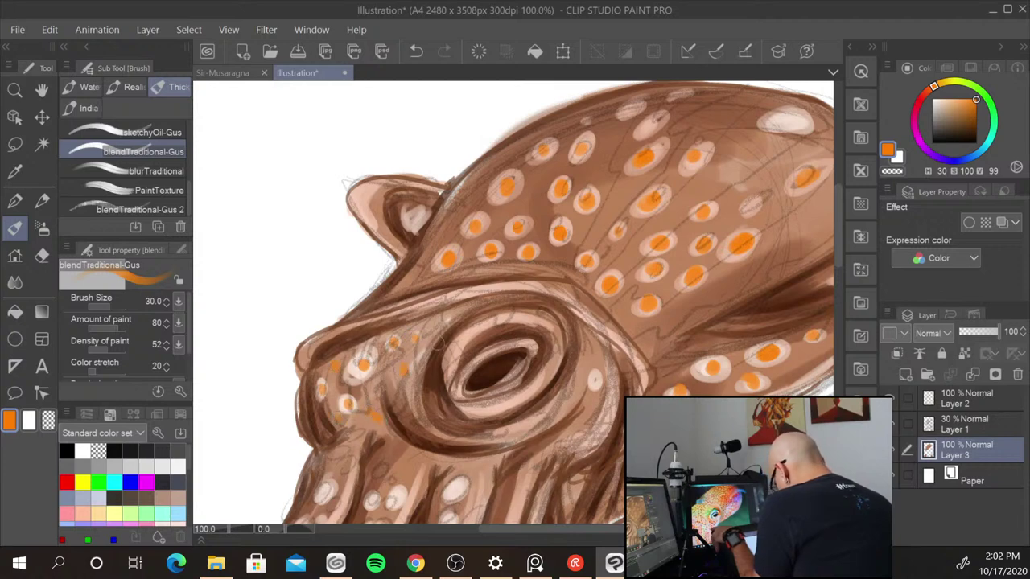
- Paint orange dots on the skin behind the eye and a row of small ones along the eyelid's lower rear rim
{"action": "left_click", "coordinate": [596, 381]}
{"action": "left_click", "coordinate": [567, 407]}
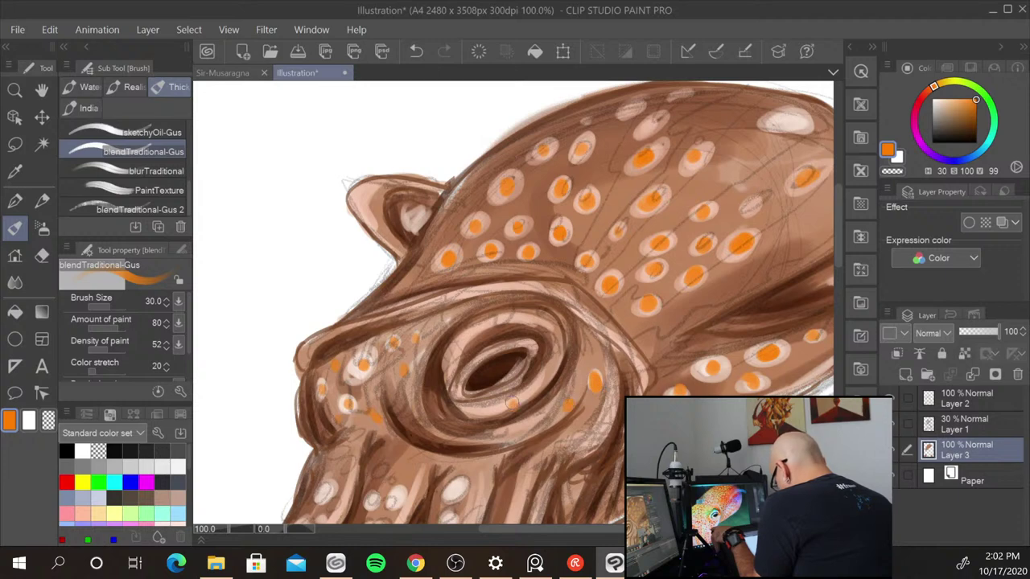
{"action": "left_click_drag", "start_coordinate": [512, 403], "coordinate": [566, 359]}
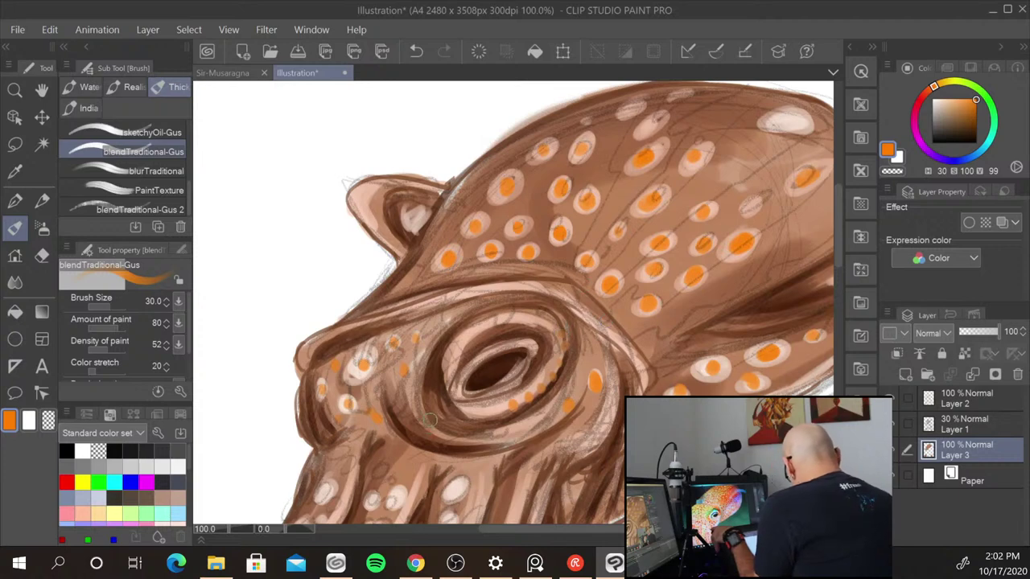
- Set the line-art layer, Layer 2, to the Multiply blending mode and lower its opacity to 54%
{"action": "left_click", "coordinate": [983, 404]}
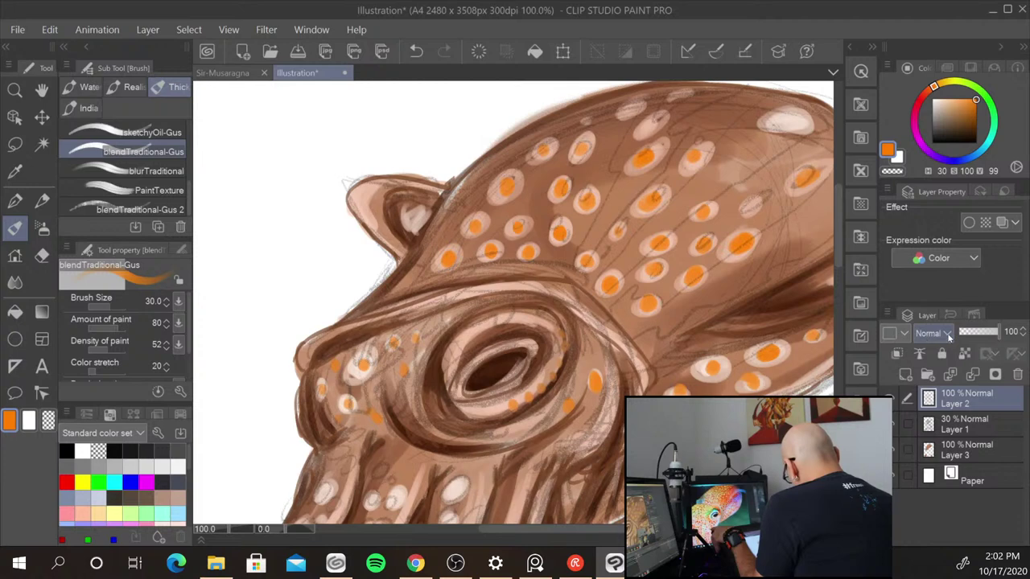
{"action": "left_click", "coordinate": [950, 338]}
{"action": "left_click", "coordinate": [949, 51]}
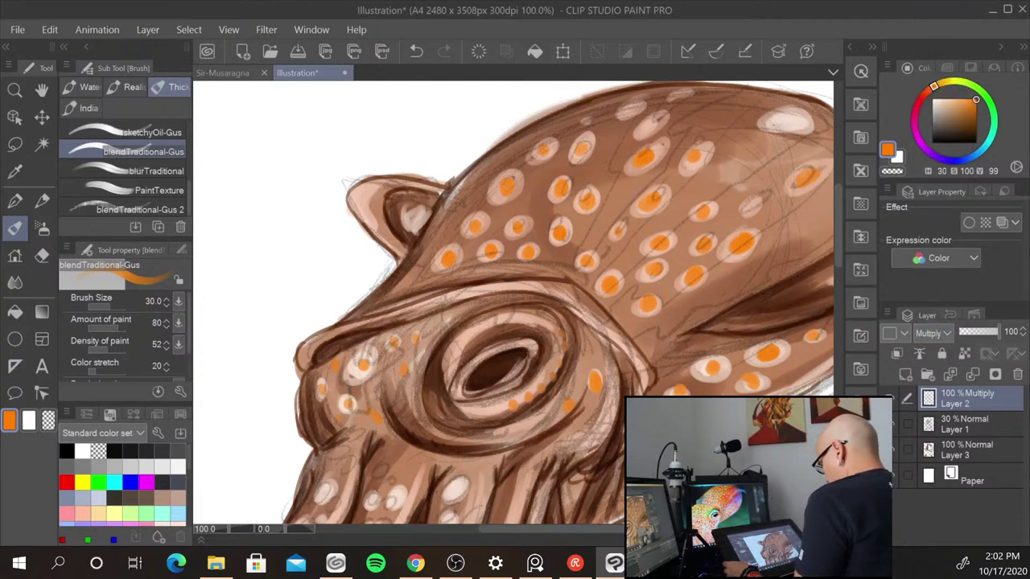
{"action": "key", "text": "ctrl+minus"}
{"action": "key", "text": "ctrl+minus"}
{"action": "key", "text": "ctrl+minus"}
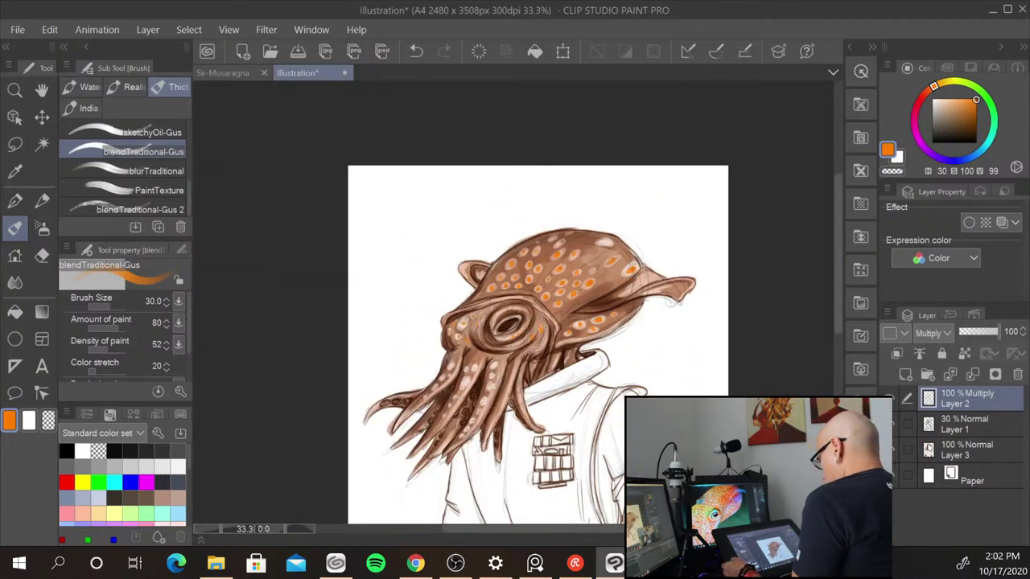
{"action": "key", "text": "ctrl+plus"}
{"action": "key", "text": "ctrl+plus"}
{"action": "left_click_drag", "start_coordinate": [1001, 338], "coordinate": [981, 334]}
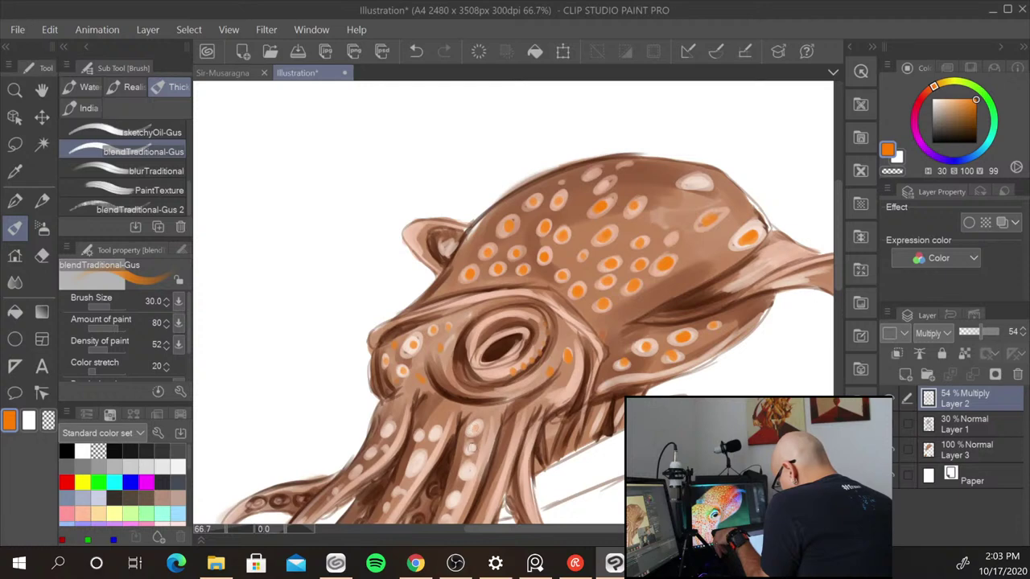
- Return to the skin paint on Layer 3 and dot orange centres in the light spots down the face tentacles
{"action": "left_click", "coordinate": [973, 453]}
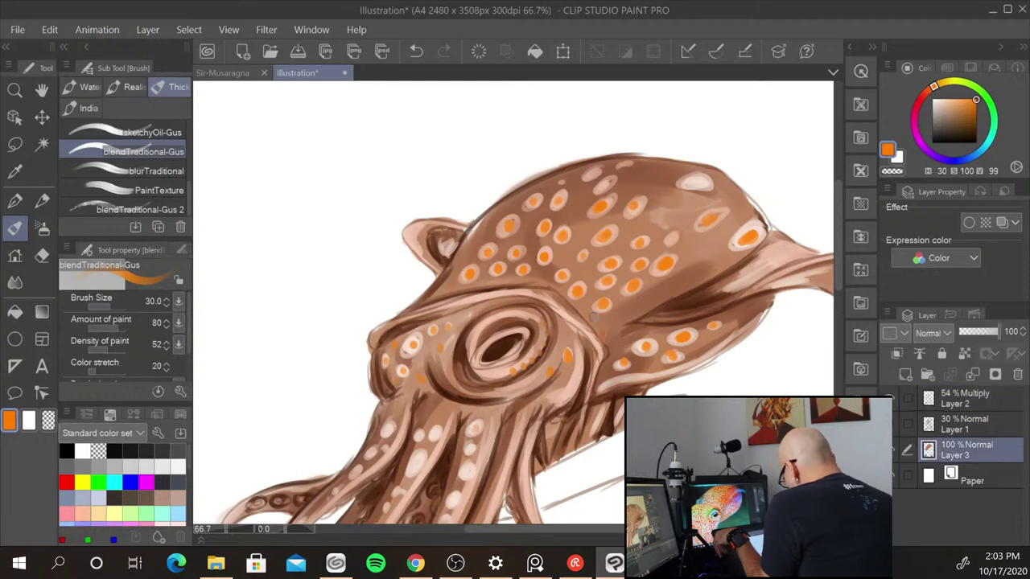
{"action": "left_click", "coordinate": [471, 470]}
{"action": "left_click", "coordinate": [478, 426]}
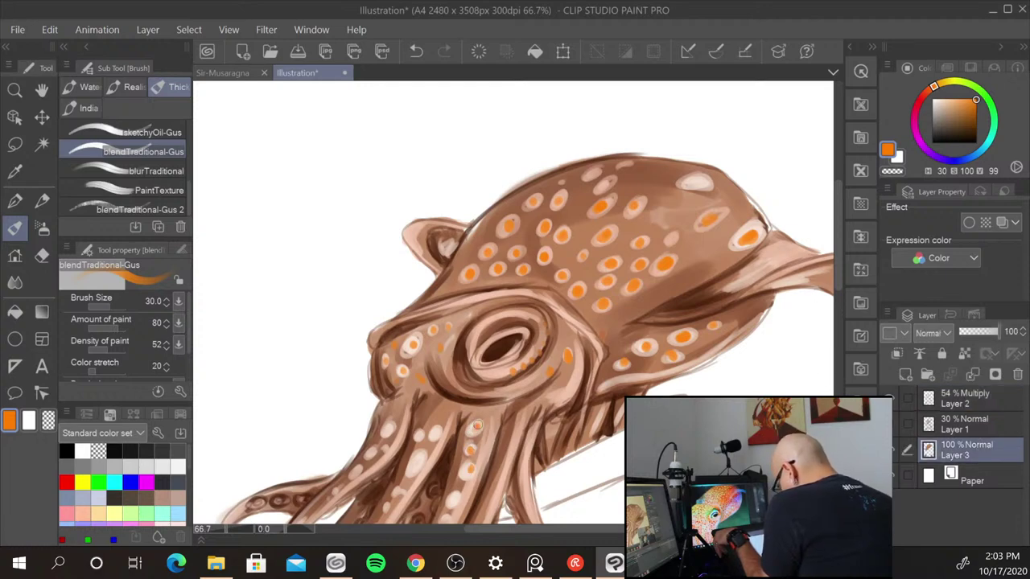
{"action": "left_click", "coordinate": [435, 434]}
{"action": "left_click", "coordinate": [416, 463]}
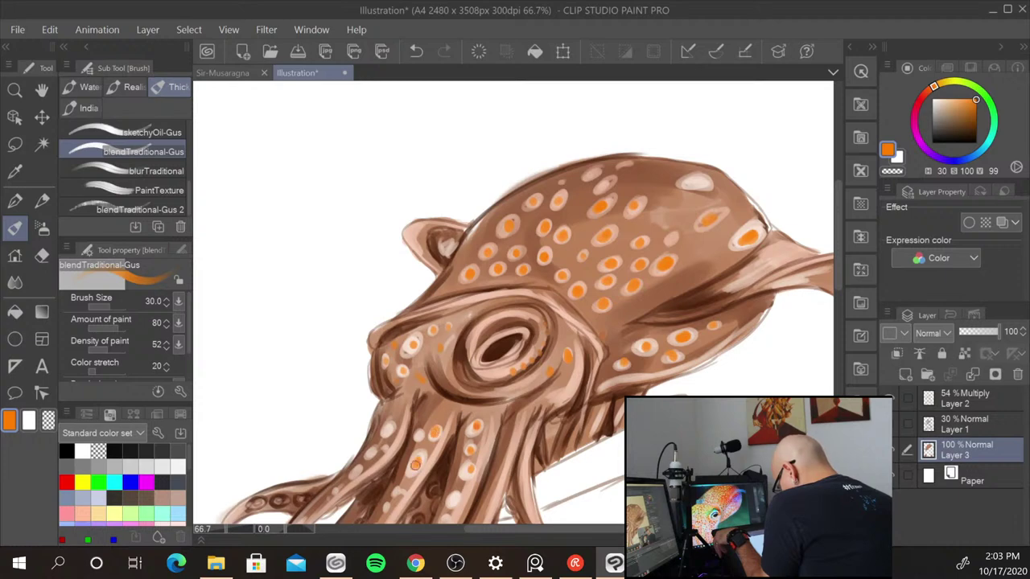
{"action": "left_click", "coordinate": [386, 432]}
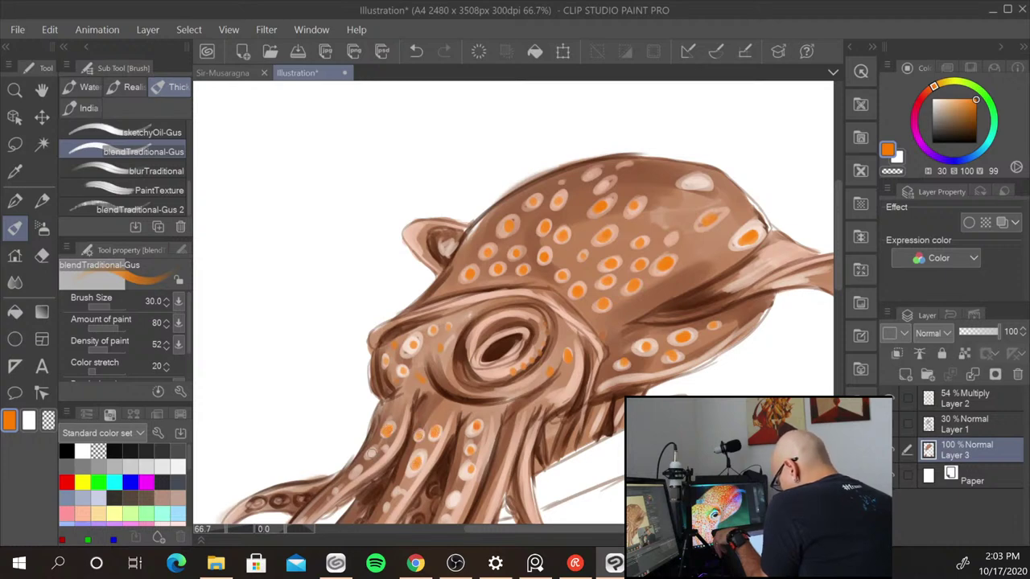
{"action": "left_click_drag", "start_coordinate": [405, 356], "coordinate": [501, 209]}
{"action": "left_click", "coordinate": [449, 325]}
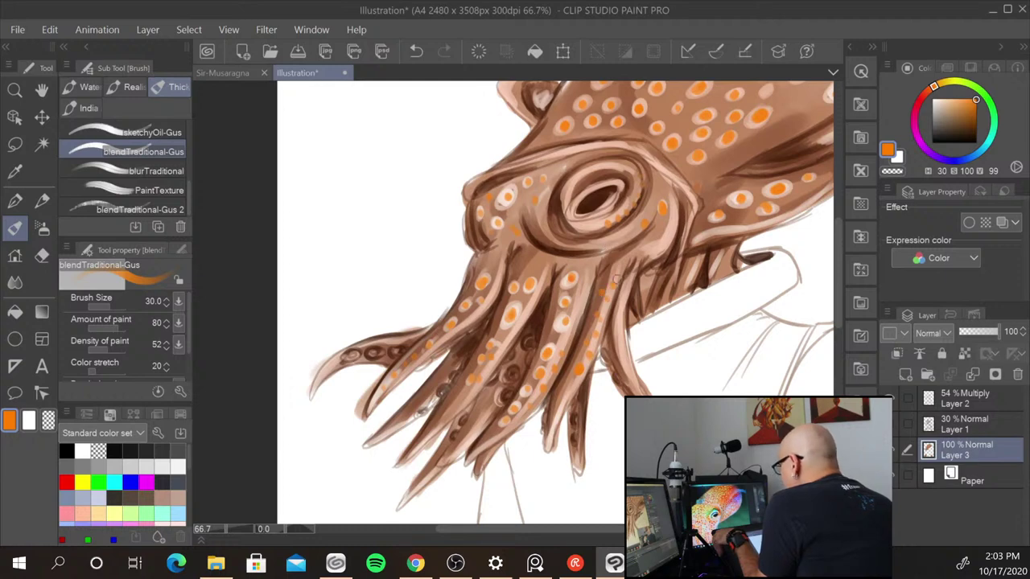
- Dot small orange spots down the rearmost face tentacle and an orange centre in the light spot at the rear top of the head
{"action": "left_click", "coordinate": [621, 349]}
{"action": "left_click", "coordinate": [617, 331]}
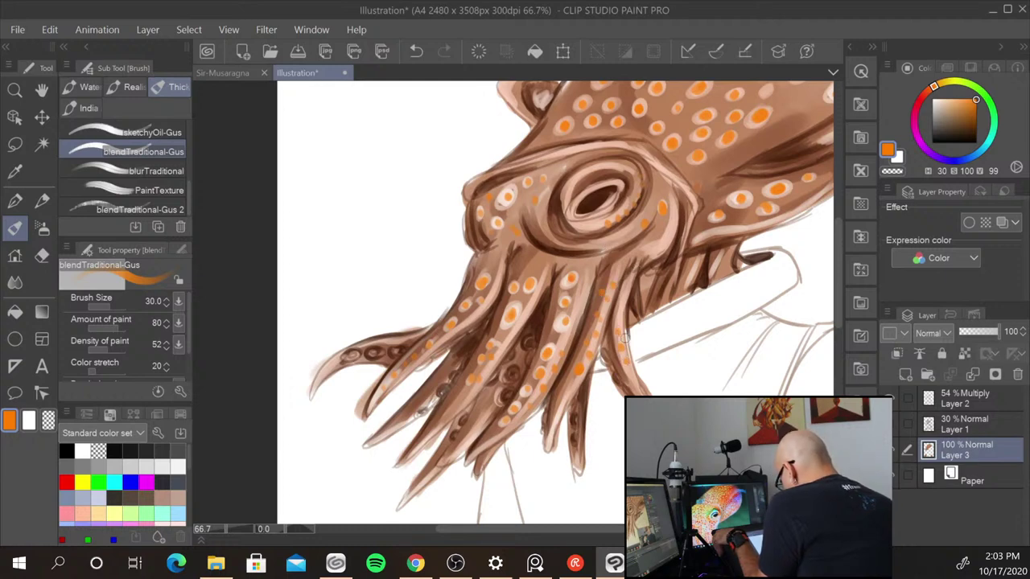
{"action": "left_click", "coordinate": [627, 365]}
{"action": "left_click", "coordinate": [620, 314]}
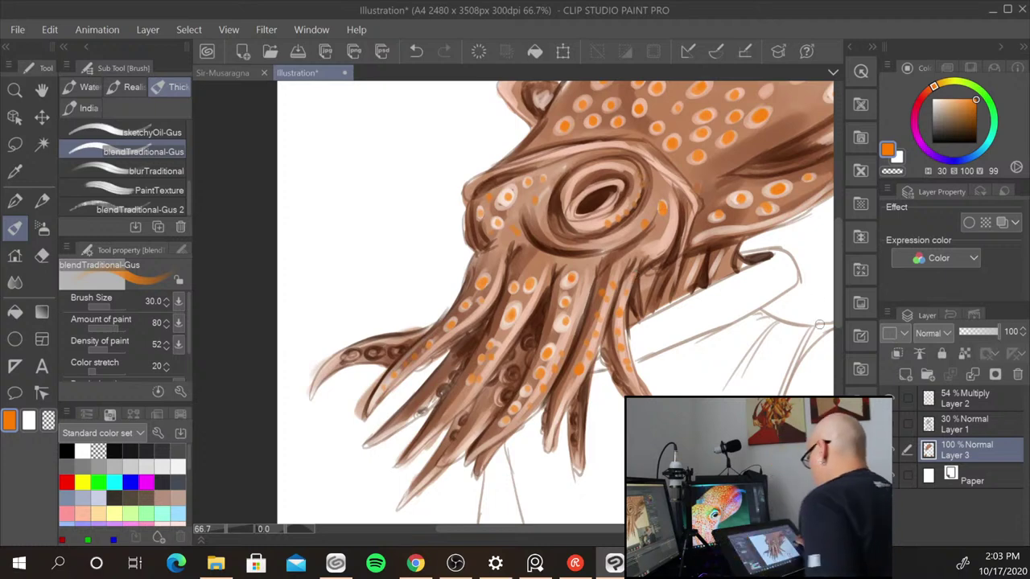
{"action": "left_click_drag", "start_coordinate": [768, 364], "coordinate": [595, 483]}
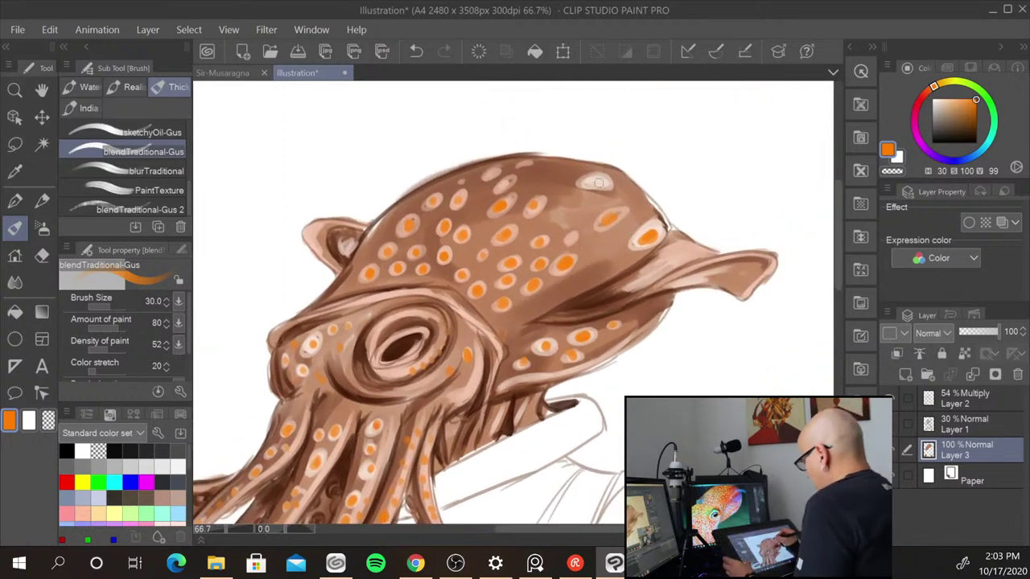
- Dot orange centres in the light spots on the fingers of the hand below the banded sleeve cuff
{"action": "scroll", "coordinate": [598, 179], "scroll_direction": "down", "scroll_amount": 1}
{"action": "scroll", "coordinate": [784, 312], "scroll_direction": "down", "scroll_amount": 1}
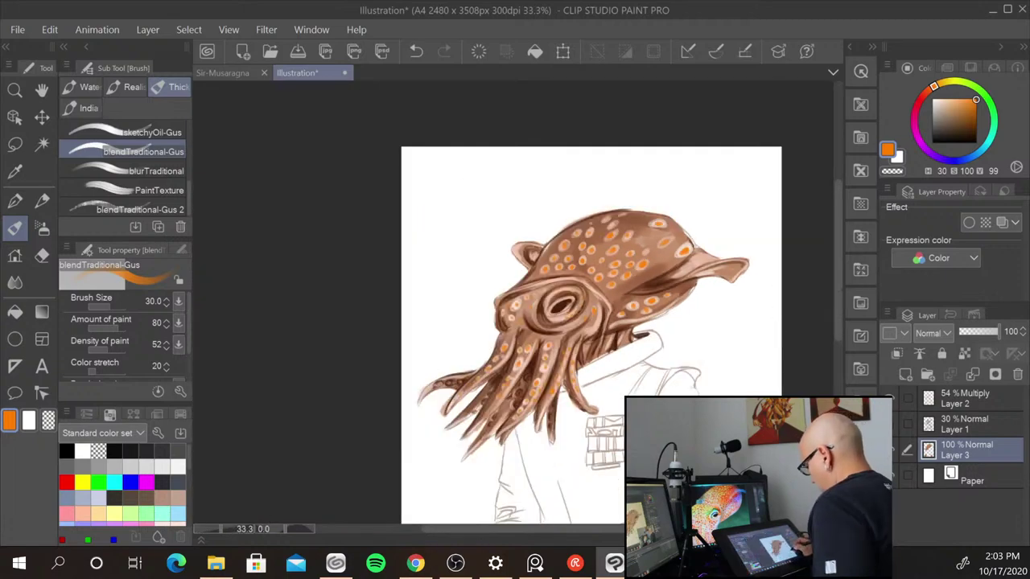
{"action": "left_click_drag", "start_coordinate": [718, 447], "coordinate": [649, 262]}
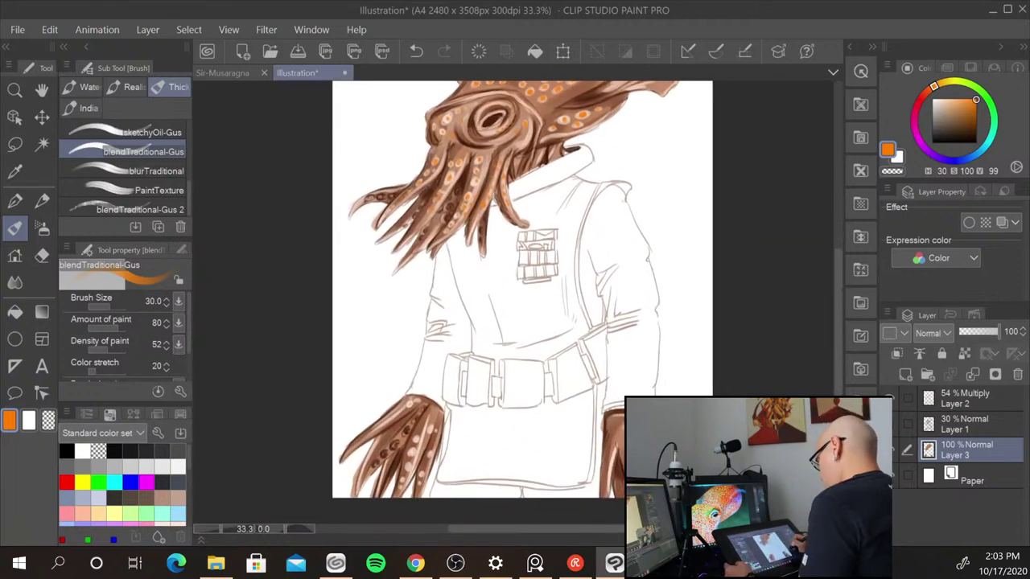
{"action": "scroll", "coordinate": [681, 394], "scroll_direction": "down", "scroll_amount": 1}
{"action": "scroll", "coordinate": [680, 395], "scroll_direction": "up", "scroll_amount": 1}
{"action": "scroll", "coordinate": [685, 408], "scroll_direction": "up", "scroll_amount": 2}
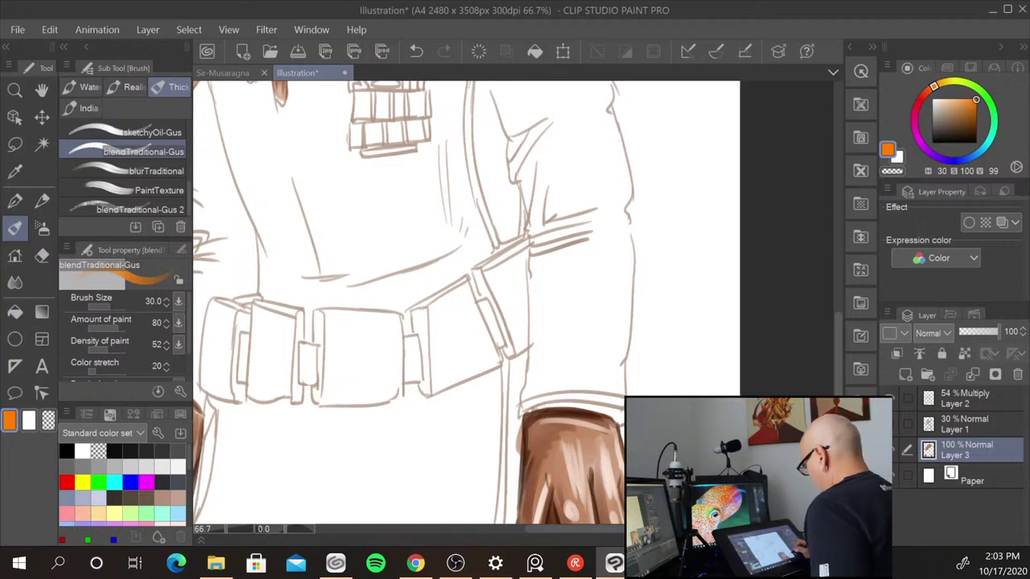
{"action": "left_click_drag", "start_coordinate": [680, 452], "coordinate": [711, 198]}
{"action": "left_click", "coordinate": [600, 258]}
{"action": "left_click", "coordinate": [617, 297]}
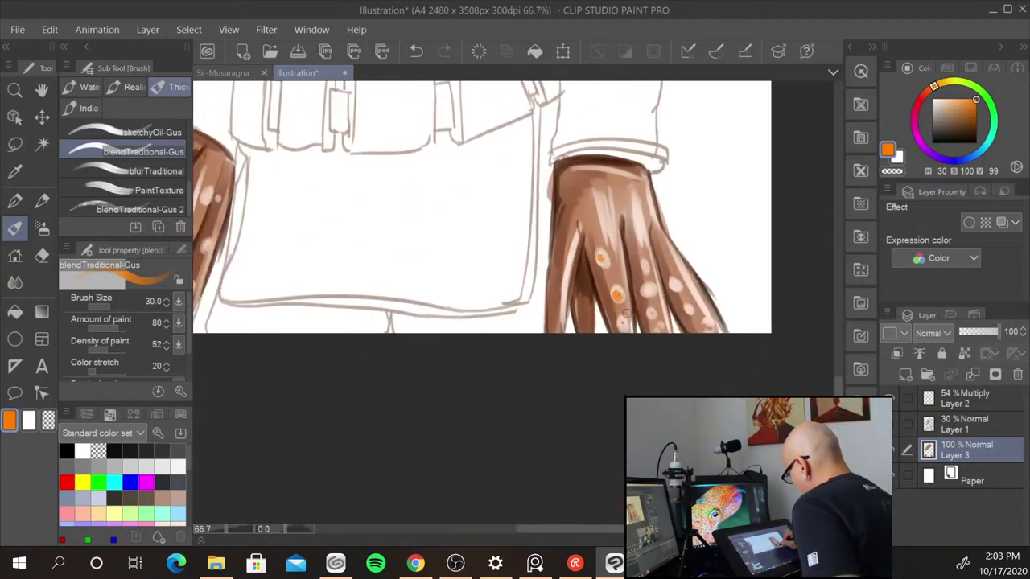
{"action": "left_click", "coordinate": [623, 325]}
{"action": "left_click", "coordinate": [650, 314]}
{"action": "left_click", "coordinate": [660, 325]}
{"action": "left_click", "coordinate": [655, 291]}
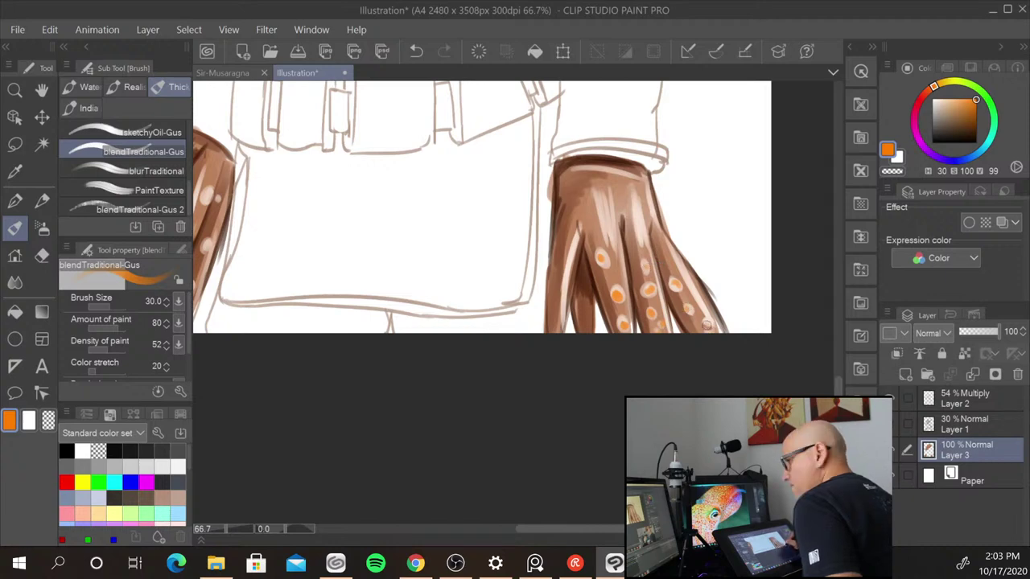
- Dot orange centres in the light spots on the other tentacled hand, from the wrist down the fingers
{"action": "left_click_drag", "start_coordinate": [717, 260], "coordinate": [844, 362]}
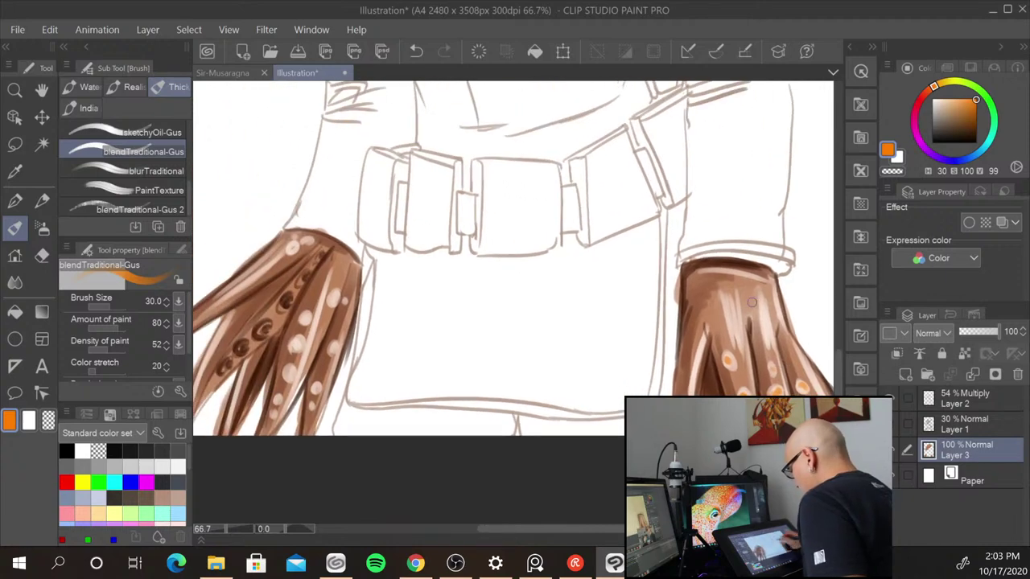
{"action": "left_click", "coordinate": [304, 320]}
{"action": "left_click", "coordinate": [297, 346]}
{"action": "left_click", "coordinate": [289, 375]}
{"action": "left_click", "coordinate": [276, 400]}
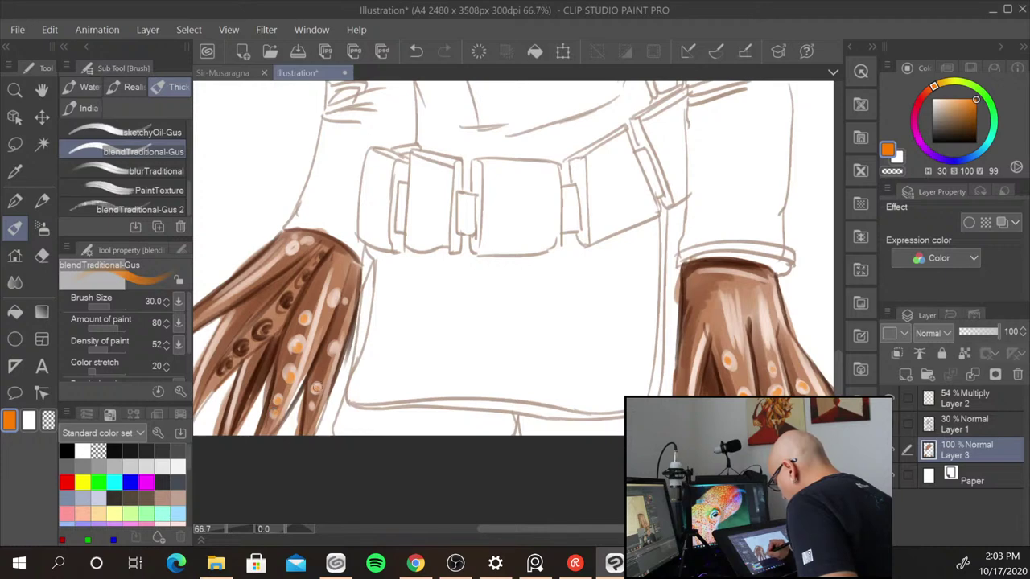
{"action": "left_click", "coordinate": [318, 387]}
{"action": "left_click", "coordinate": [291, 247]}
{"action": "left_click", "coordinate": [305, 242]}
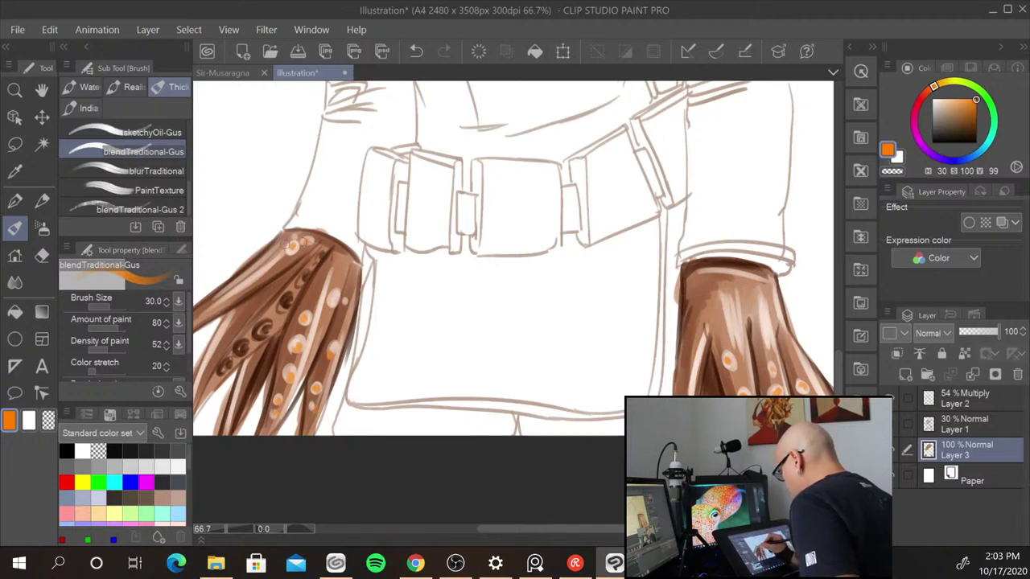
{"action": "left_click", "coordinate": [262, 266]}
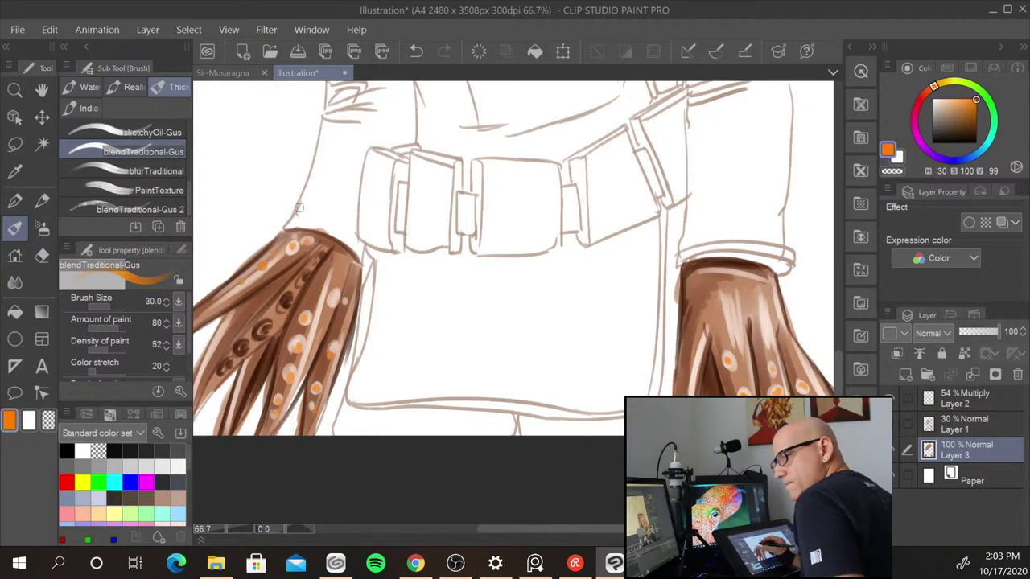
- Add more small orange dots on the front face tentacles
{"action": "left_click_drag", "start_coordinate": [385, 169], "coordinate": [558, 369]}
{"action": "left_click_drag", "start_coordinate": [610, 235], "coordinate": [544, 449]}
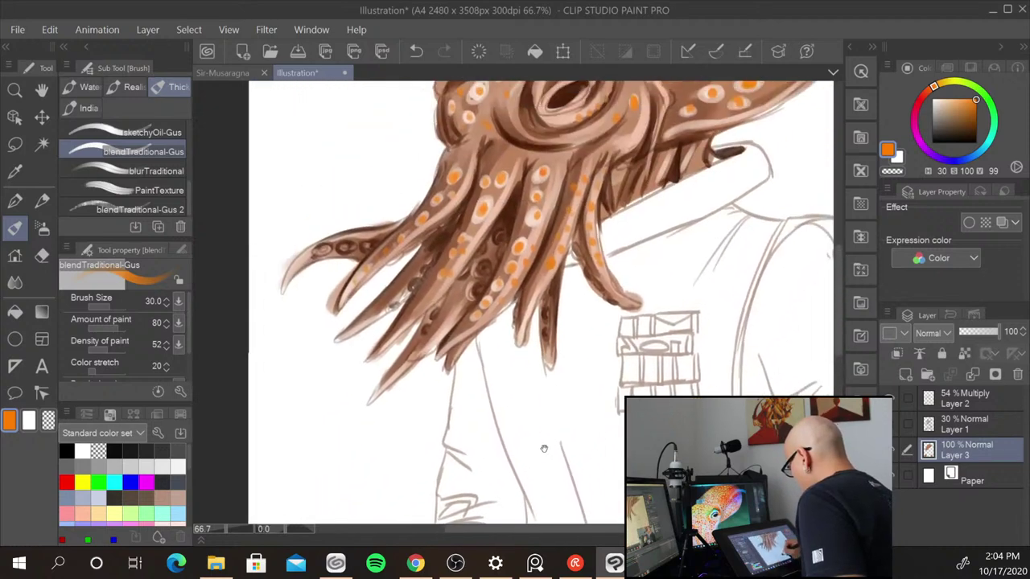
{"action": "left_click", "coordinate": [418, 218]}
{"action": "left_click", "coordinate": [455, 250]}
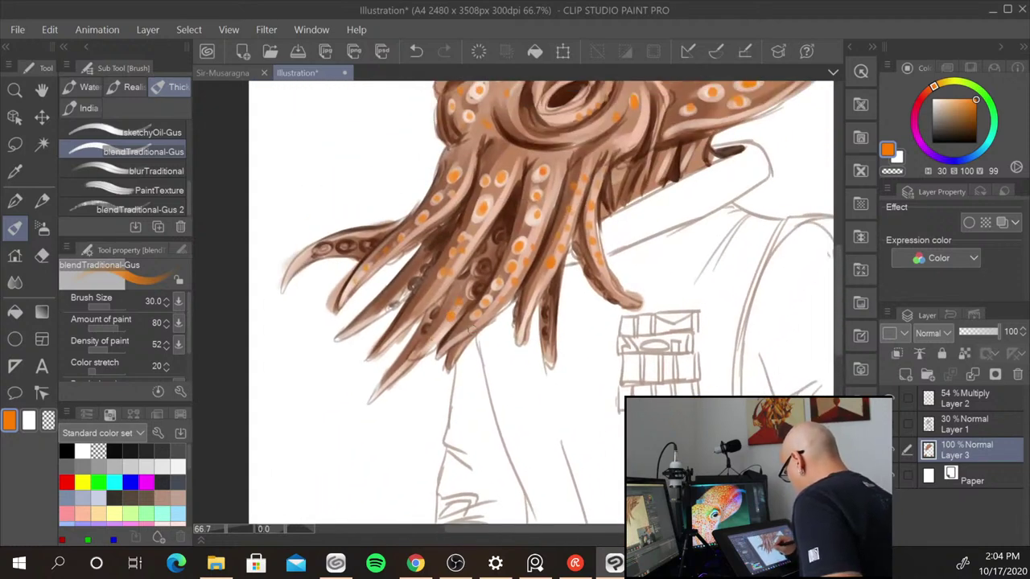
- Add a new layer above the Layer 3 skin paint, set its blending mode to Multiply and choose bright red (H 9, S 100, V 99)
{"action": "left_click_drag", "start_coordinate": [653, 221], "coordinate": [597, 394]}
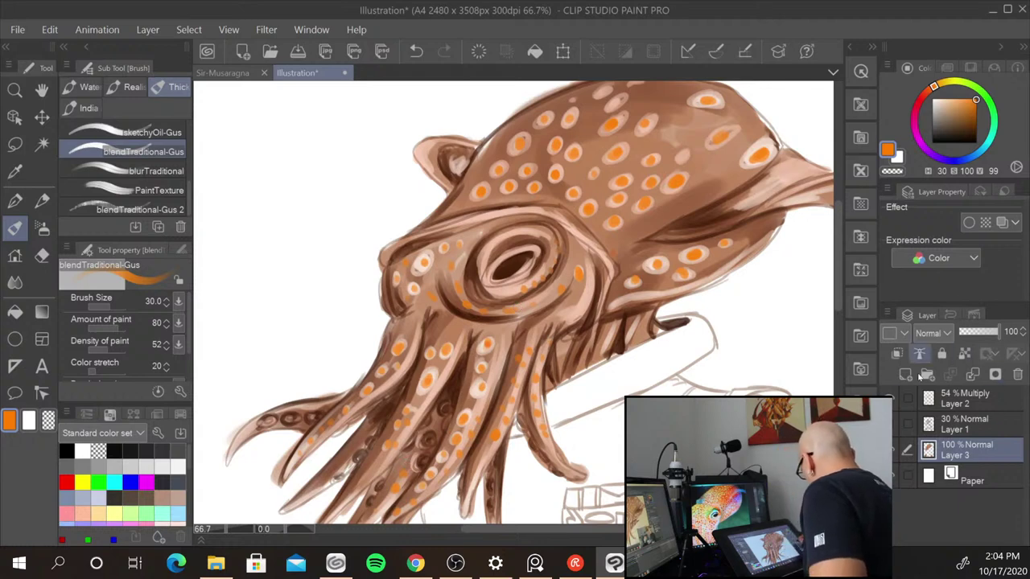
{"action": "left_click", "coordinate": [905, 374]}
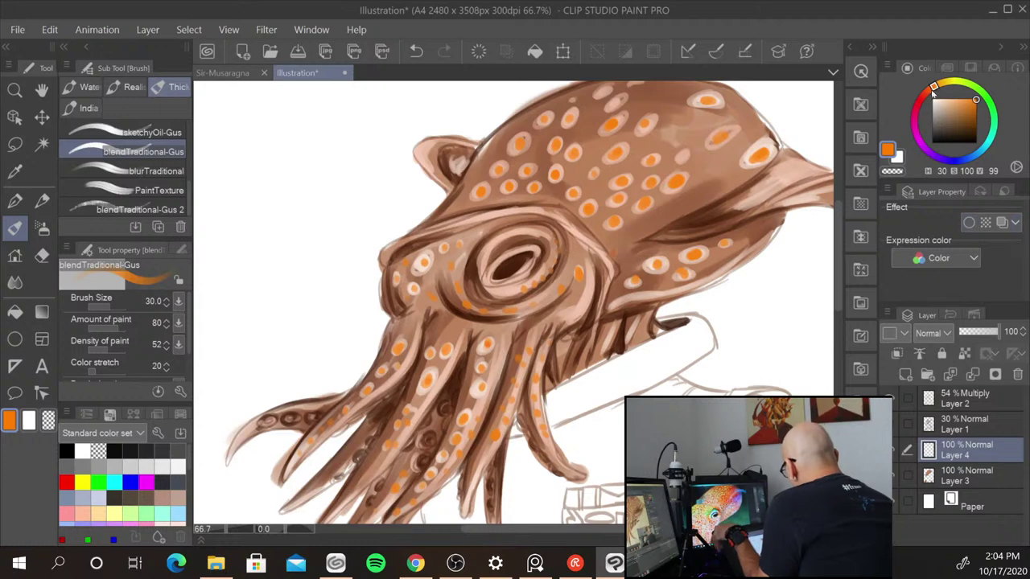
{"action": "left_click", "coordinate": [922, 98]}
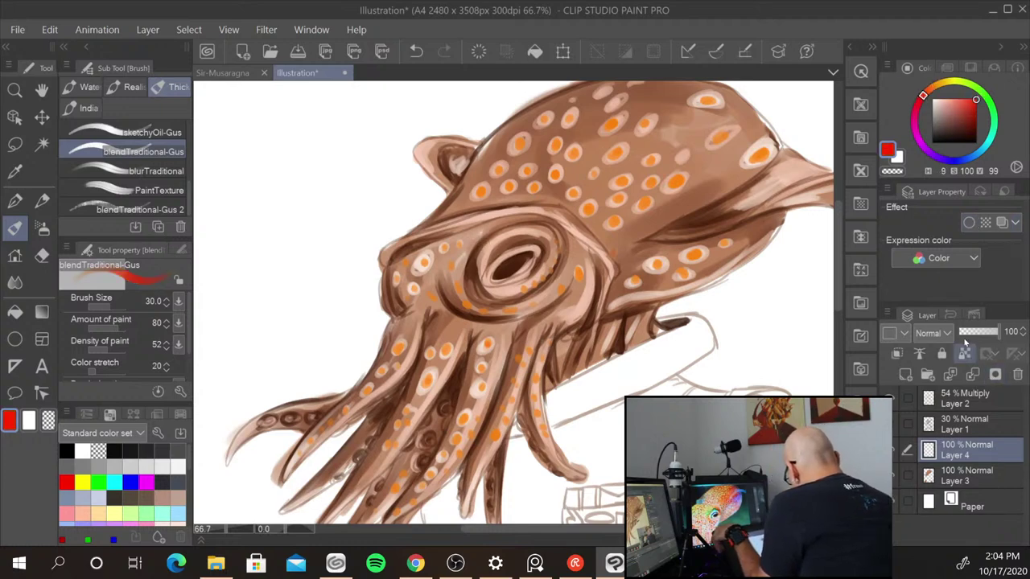
{"action": "left_click", "coordinate": [947, 334]}
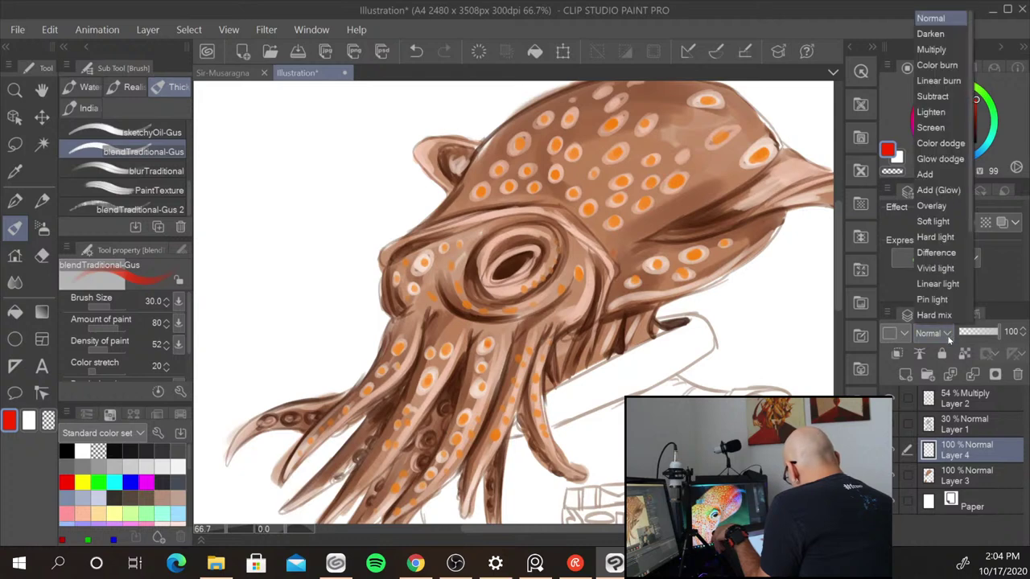
{"action": "left_click", "coordinate": [945, 52]}
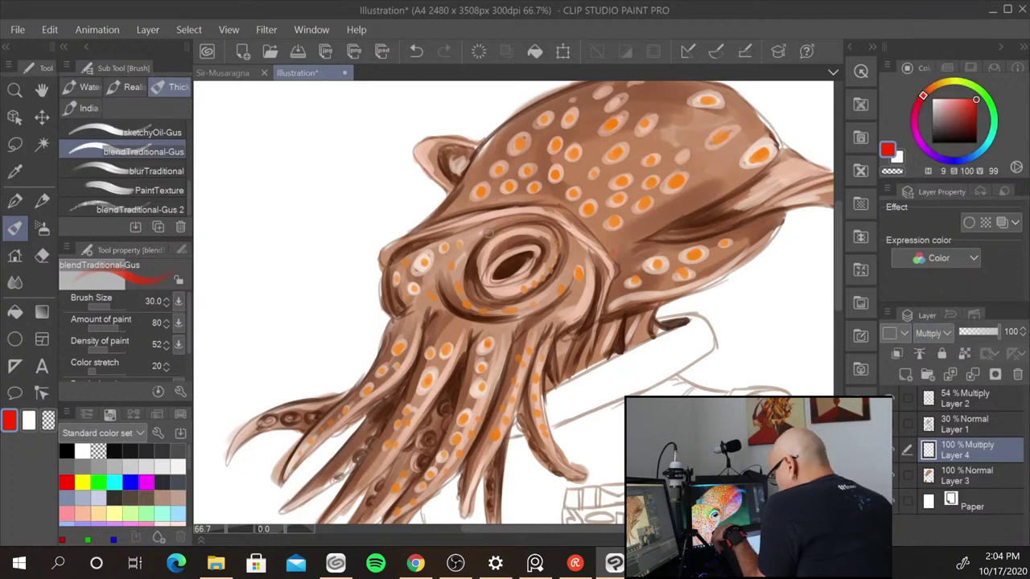
- Enlarge the brush to 40 and dot red spots around the eye's upper rim and along its lower eyelid
{"action": "key", "text": "bracketright"}
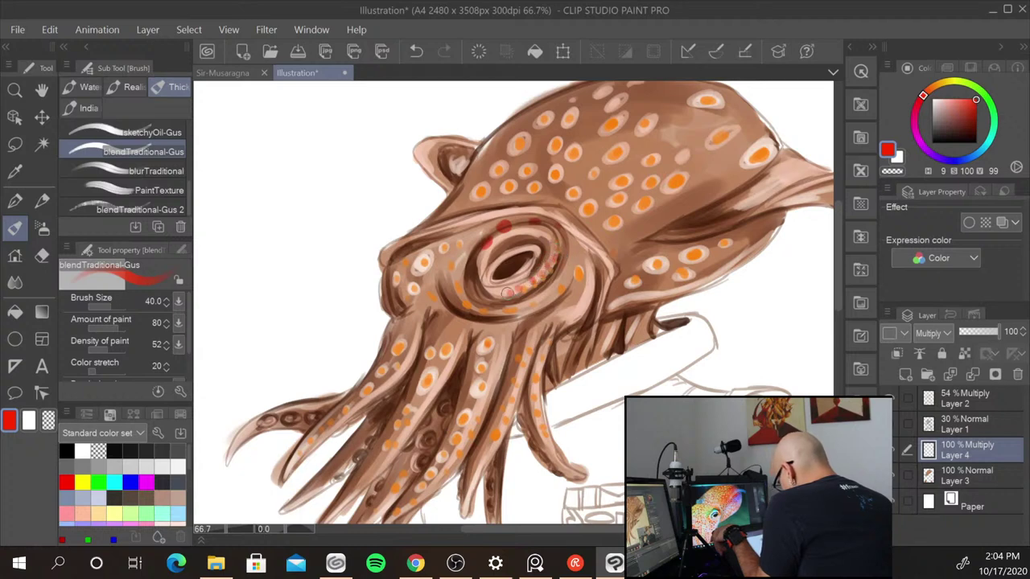
{"action": "left_click_drag", "start_coordinate": [506, 293], "coordinate": [518, 296]}
{"action": "left_click", "coordinate": [550, 300]}
{"action": "left_click", "coordinate": [540, 305]}
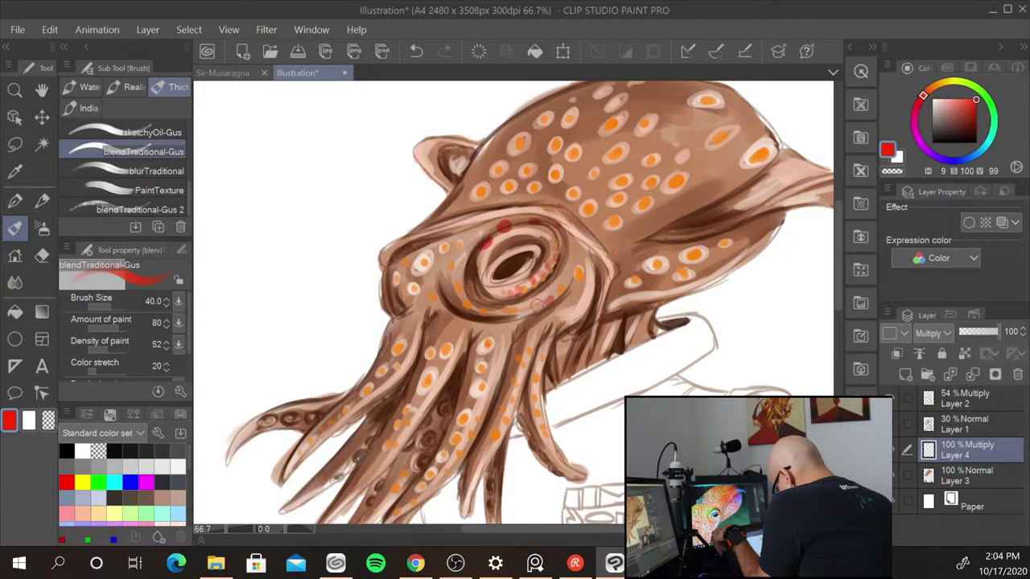
- Dot red spots between the orange-centred spots down the two middle face tentacles
{"action": "left_click", "coordinate": [499, 346]}
{"action": "left_click", "coordinate": [492, 360]}
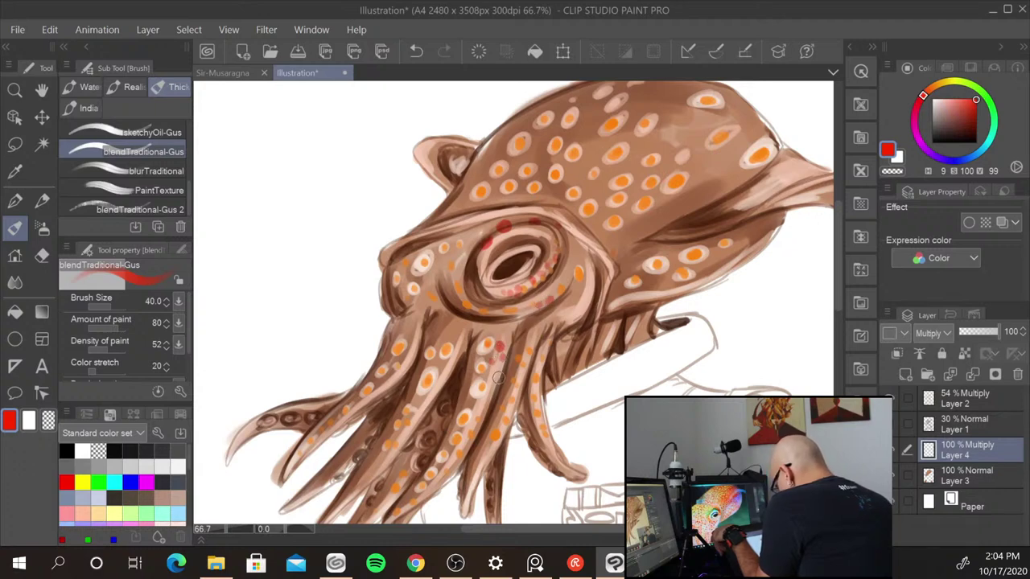
{"action": "left_click", "coordinate": [495, 380]}
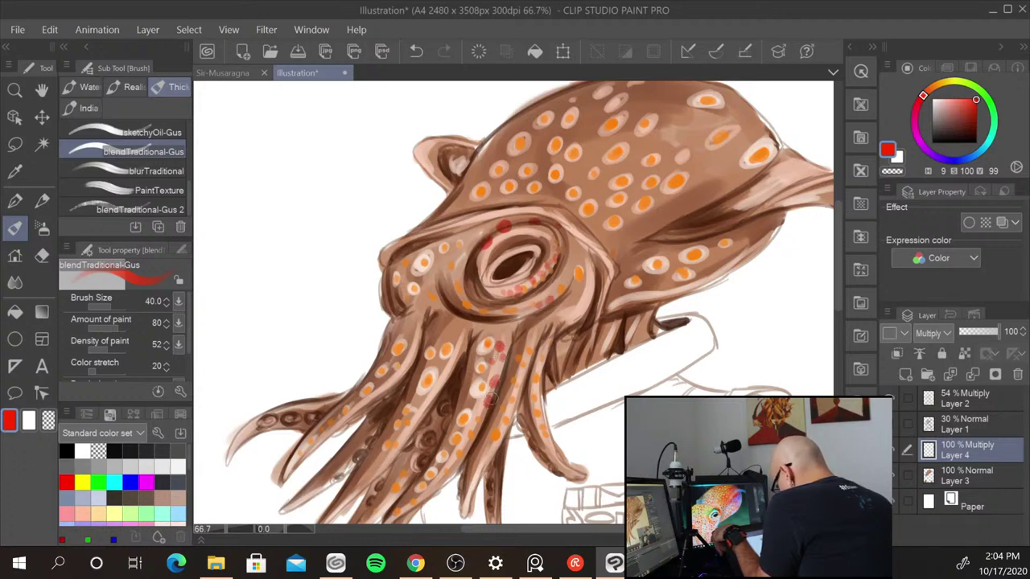
{"action": "left_click", "coordinate": [490, 400]}
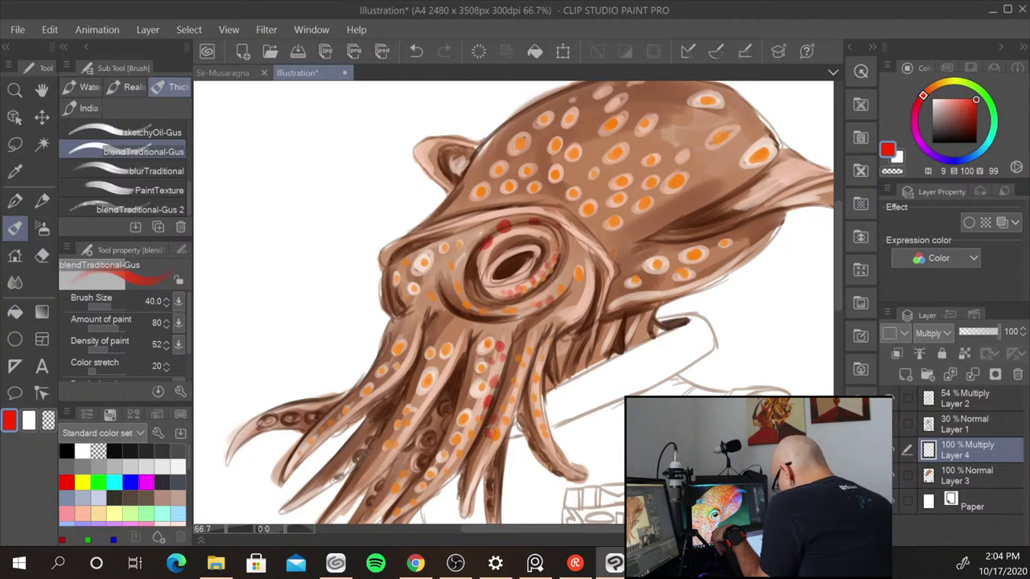
{"action": "mouse_move", "coordinate": [488, 433]}
{"action": "left_mouse_down"}
{"action": "mouse_move", "coordinate": [485, 450]}
{"action": "mouse_move", "coordinate": [509, 422]}
{"action": "left_mouse_up"}
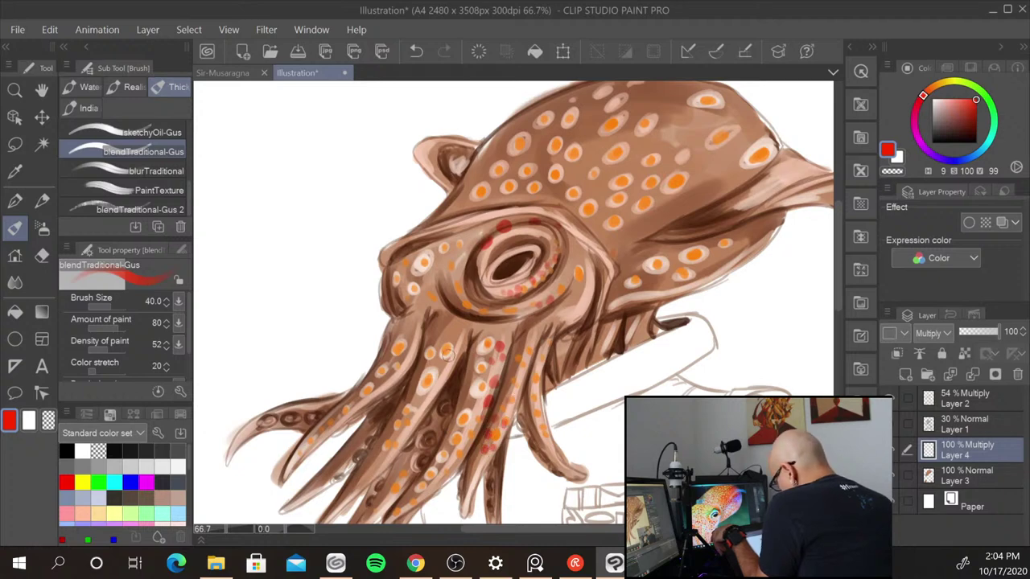
{"action": "mouse_move", "coordinate": [447, 355]}
{"action": "left_mouse_down"}
{"action": "mouse_move", "coordinate": [442, 369]}
{"action": "mouse_move", "coordinate": [451, 362]}
{"action": "left_mouse_up"}
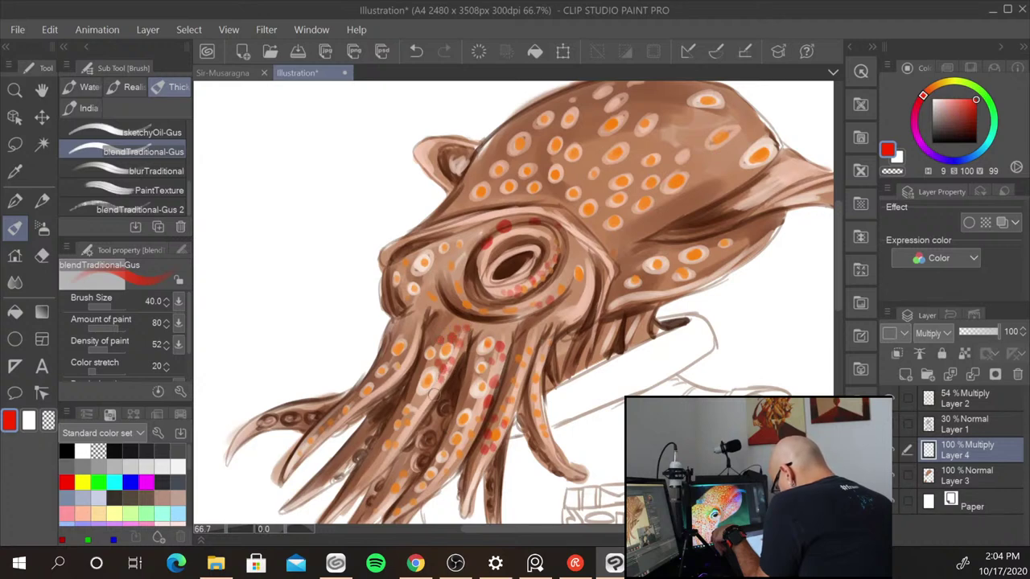
{"action": "left_click_drag", "start_coordinate": [423, 399], "coordinate": [435, 378]}
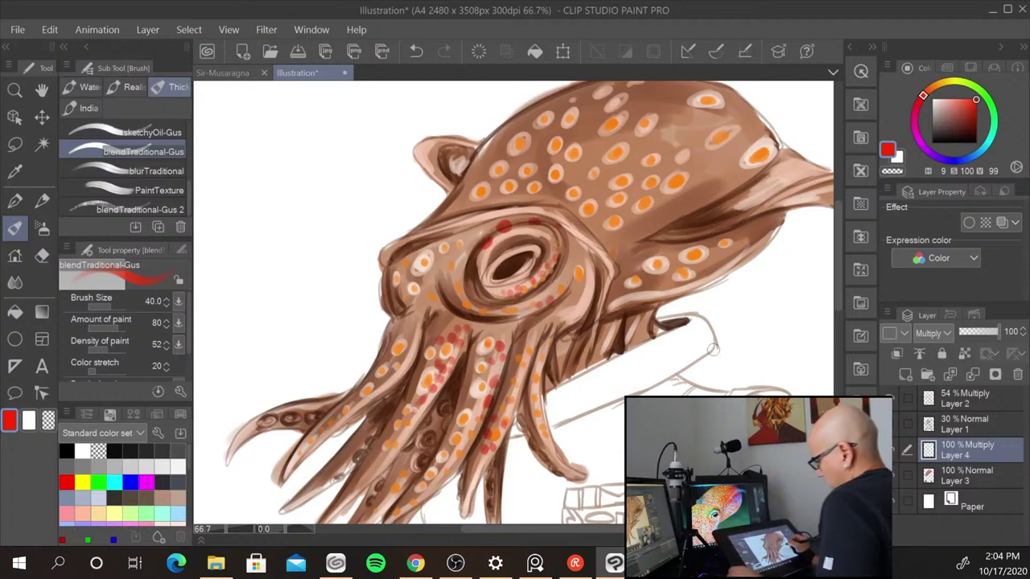
- Continue the red dots over the front face tentacles, out to the tip of the foremost curled one
{"action": "key", "text": "ctrl+minus"}
{"action": "key", "text": "ctrl+minus"}
{"action": "key", "text": "ctrl+plus"}
{"action": "key", "text": "ctrl+plus"}
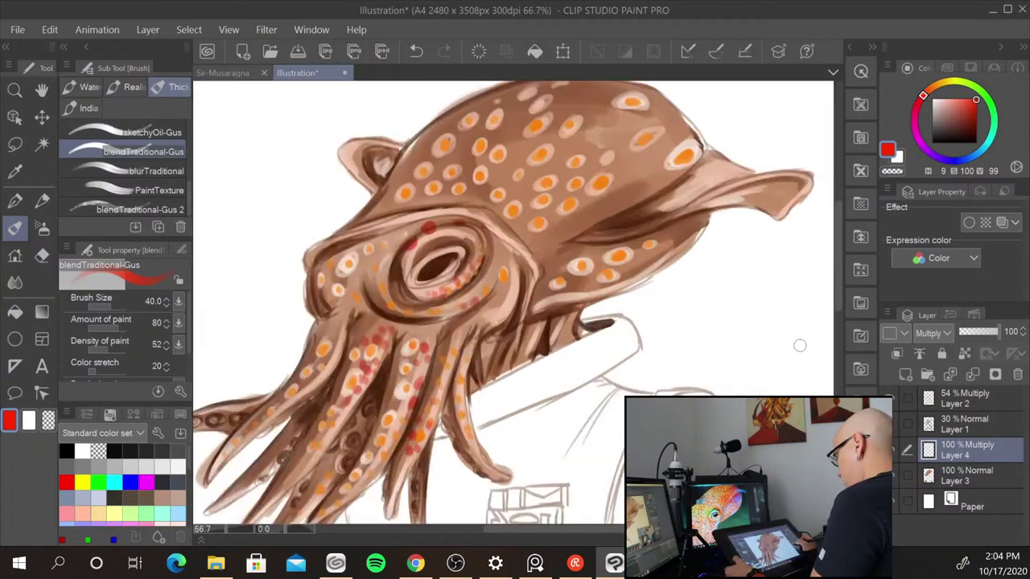
{"action": "scroll", "coordinate": [800, 345], "scroll_direction": "down", "scroll_amount": 3}
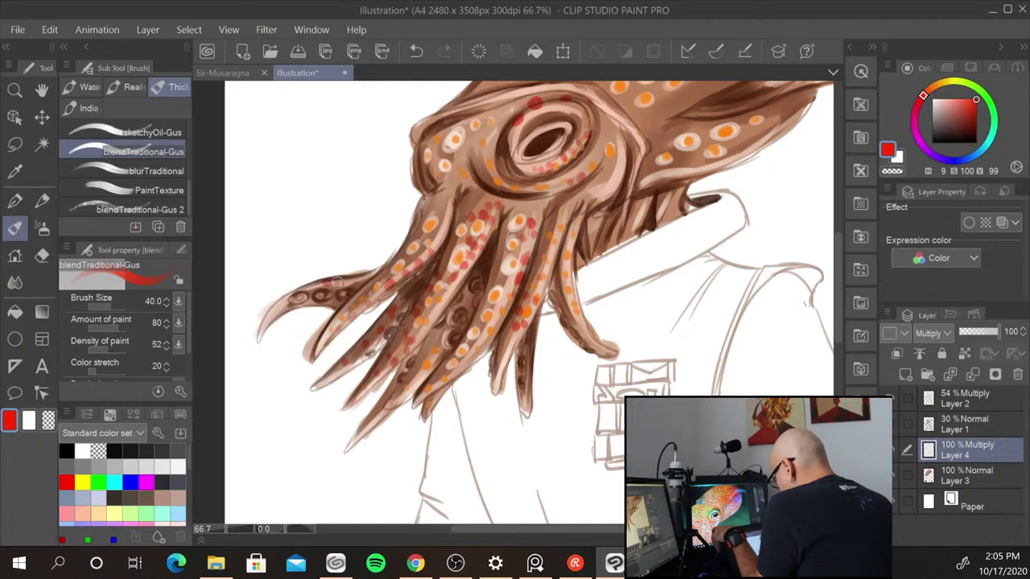
{"action": "left_click", "coordinate": [338, 283]}
{"action": "left_click", "coordinate": [355, 280]}
{"action": "left_click", "coordinate": [276, 309]}
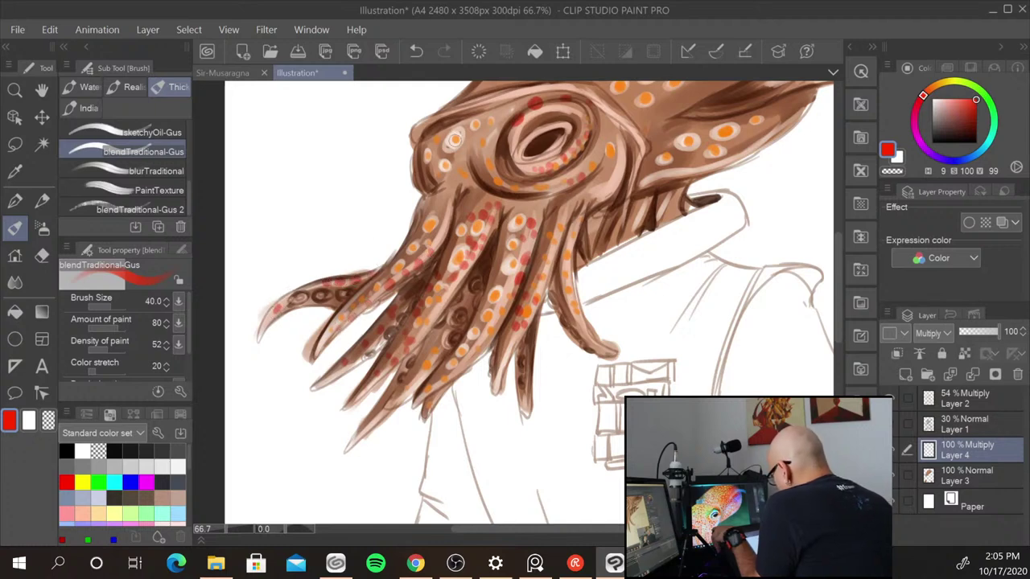
- Dot red spots on the skin in front of and behind the eye, and tint the neck folds above the collar red
{"action": "left_click", "coordinate": [452, 182]}
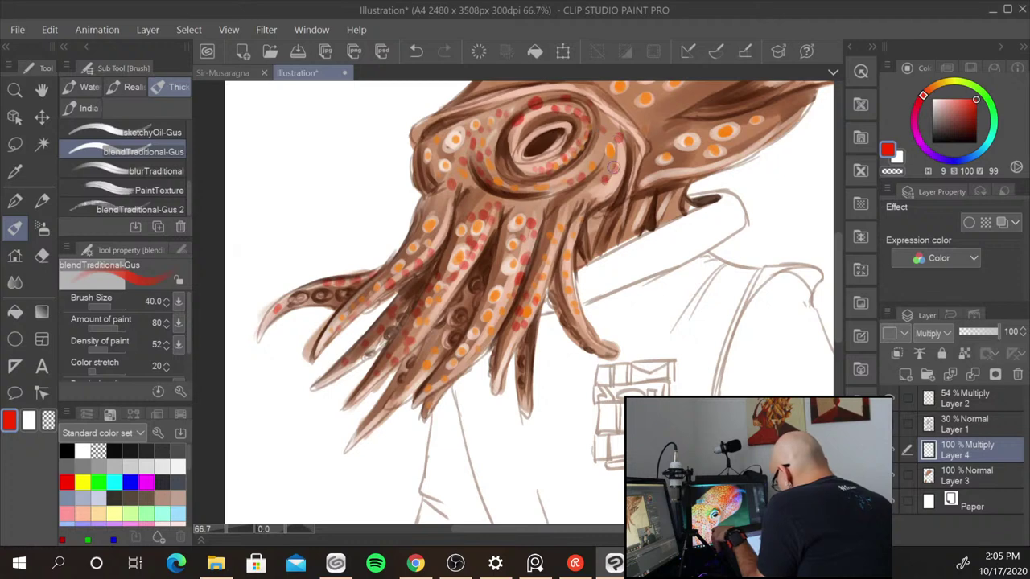
{"action": "left_click_drag", "start_coordinate": [594, 188], "coordinate": [588, 190]}
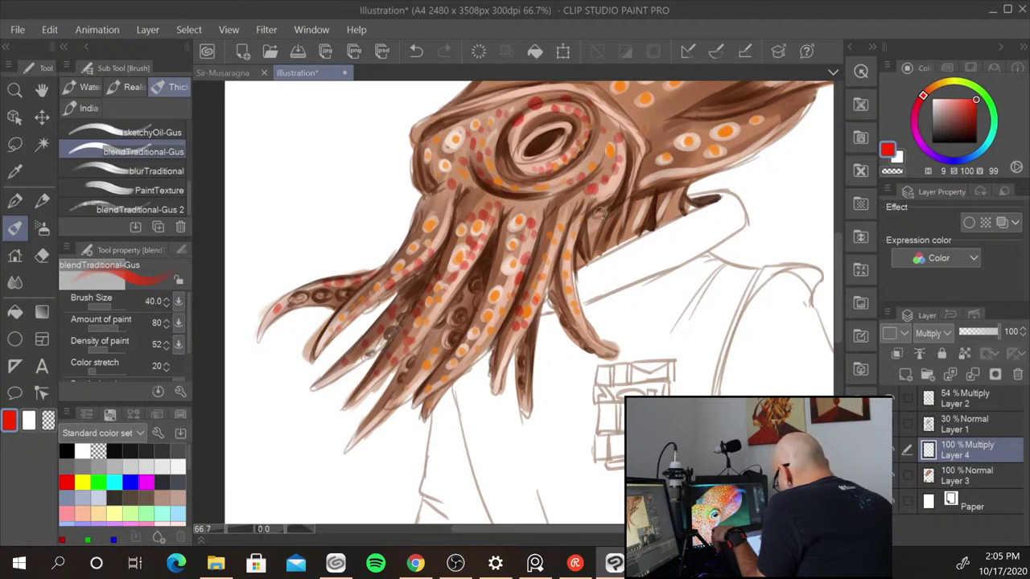
{"action": "left_click_drag", "start_coordinate": [594, 238], "coordinate": [615, 233]}
{"action": "left_click_drag", "start_coordinate": [641, 200], "coordinate": [624, 236]}
{"action": "mouse_move", "coordinate": [678, 193]}
{"action": "left_mouse_down"}
{"action": "mouse_move", "coordinate": [661, 223]}
{"action": "mouse_move", "coordinate": [678, 206]}
{"action": "left_mouse_up"}
{"action": "left_click_drag", "start_coordinate": [613, 239], "coordinate": [616, 242]}
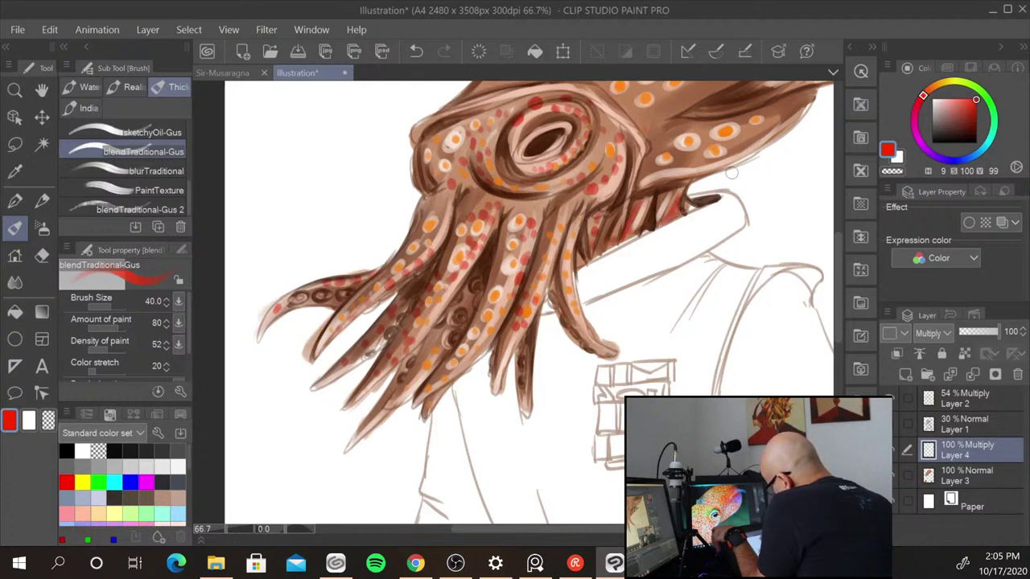
- Dot a ring of red spots around the light spot on the lower side of the head behind the eye
{"action": "left_click_drag", "start_coordinate": [727, 90], "coordinate": [634, 180]}
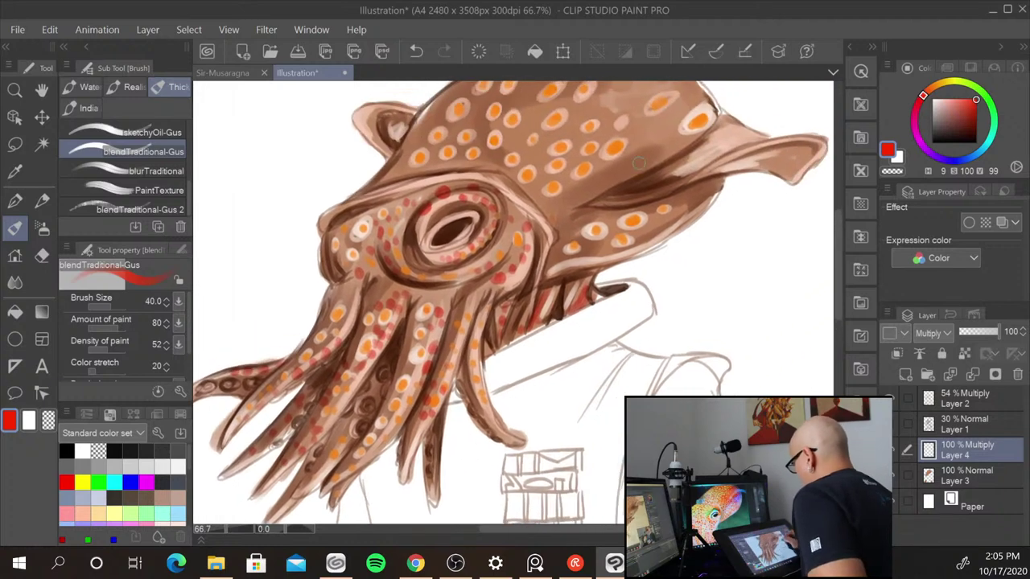
{"action": "left_click", "coordinate": [581, 219]}
{"action": "left_click", "coordinate": [593, 217]}
{"action": "left_click", "coordinate": [606, 218]}
{"action": "left_click", "coordinate": [611, 232]}
{"action": "left_click", "coordinate": [596, 240]}
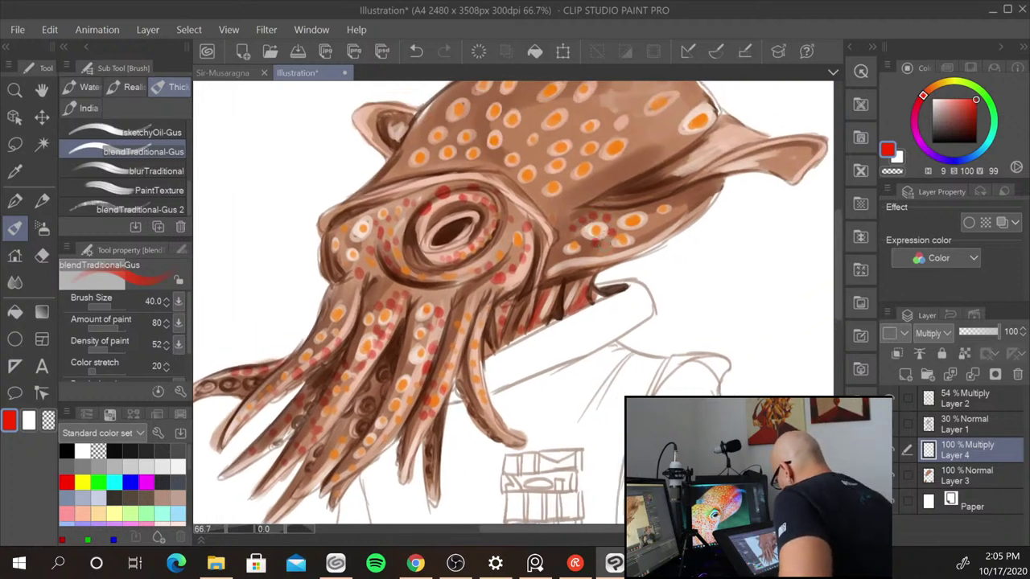
- Dot red spots around the light spots on the lower side of the head and along its lower edge
{"action": "left_click", "coordinate": [608, 245]}
{"action": "left_click", "coordinate": [596, 247]}
{"action": "left_click", "coordinate": [615, 248]}
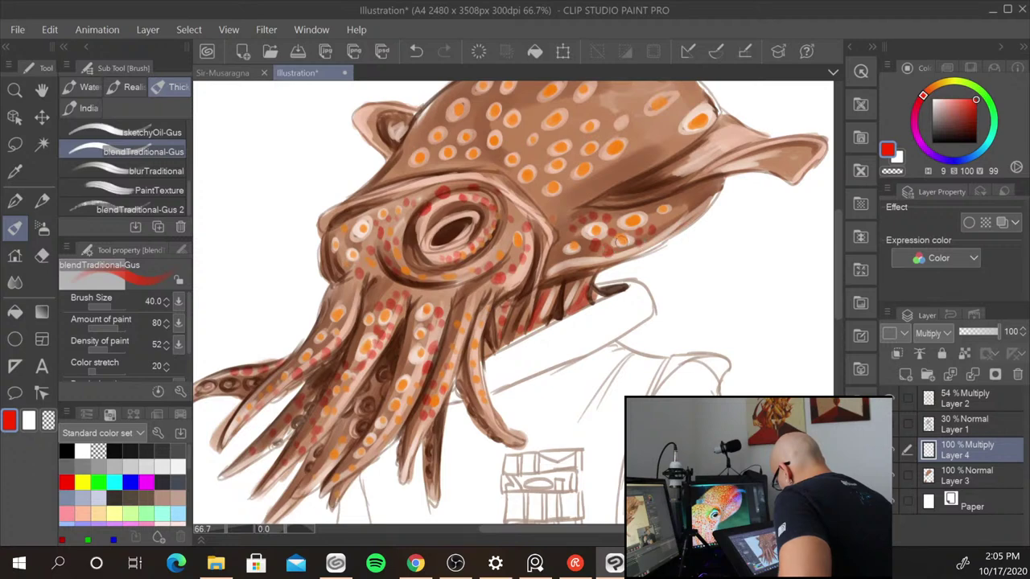
{"action": "left_click", "coordinate": [665, 223]}
{"action": "left_click", "coordinate": [673, 231]}
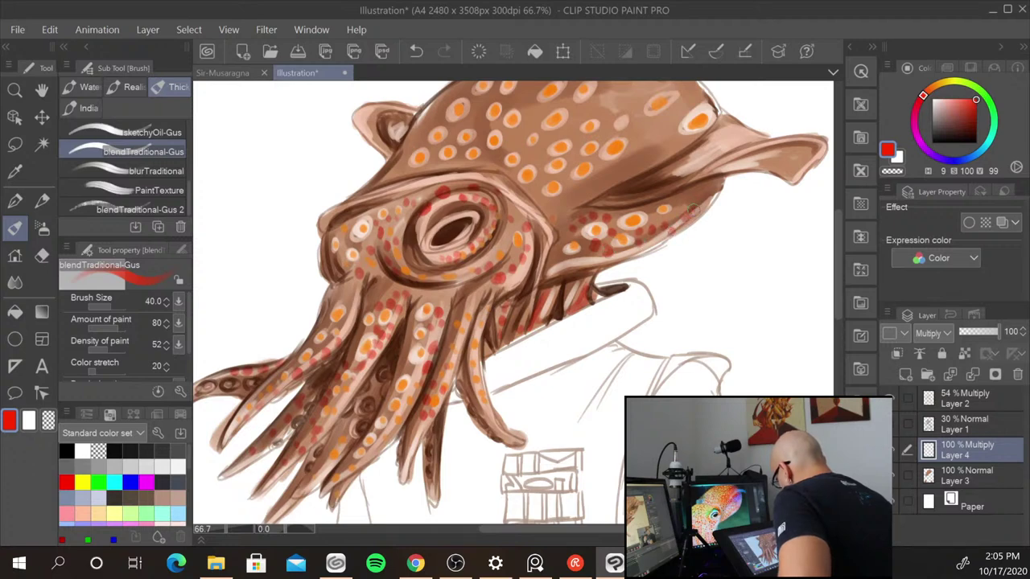
- Continue the red dots up the rear lower edge of the head to the underside of the back fin
{"action": "left_click", "coordinate": [699, 205]}
{"action": "left_click", "coordinate": [711, 191]}
{"action": "left_click", "coordinate": [706, 183]}
{"action": "left_click", "coordinate": [689, 191]}
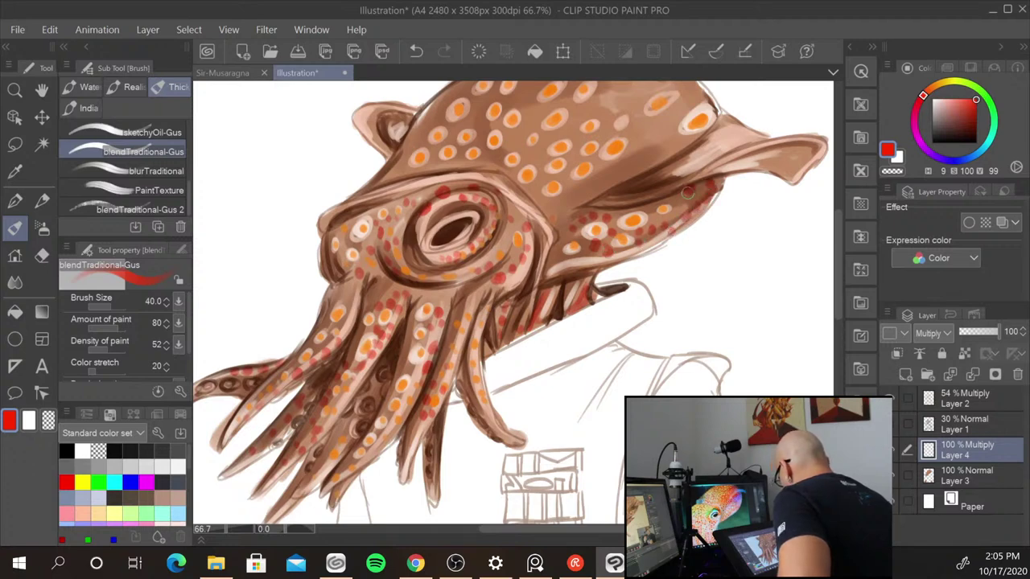
{"action": "left_click", "coordinate": [682, 199]}
{"action": "left_click", "coordinate": [699, 191]}
- Dot red spots on the skin at the base of the back fin, above the dark fold
{"action": "left_click", "coordinate": [687, 163]}
{"action": "left_click", "coordinate": [675, 169]}
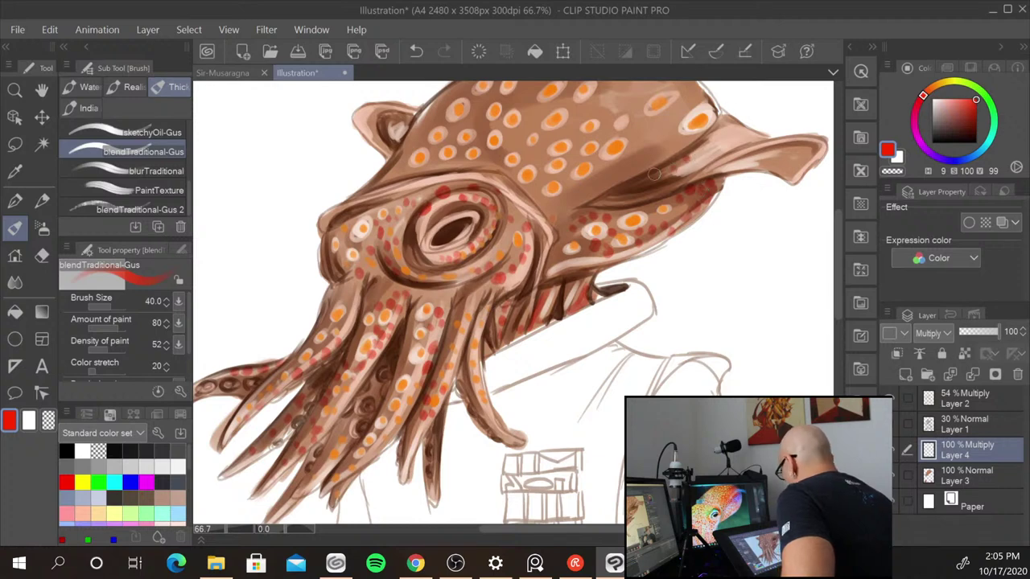
{"action": "left_click", "coordinate": [666, 173]}
{"action": "left_click", "coordinate": [689, 166]}
- Dot red spots between the orange-centred spots on the side of the head and along the brow ridge above the eye
{"action": "left_click_drag", "start_coordinate": [699, 194], "coordinate": [662, 258]}
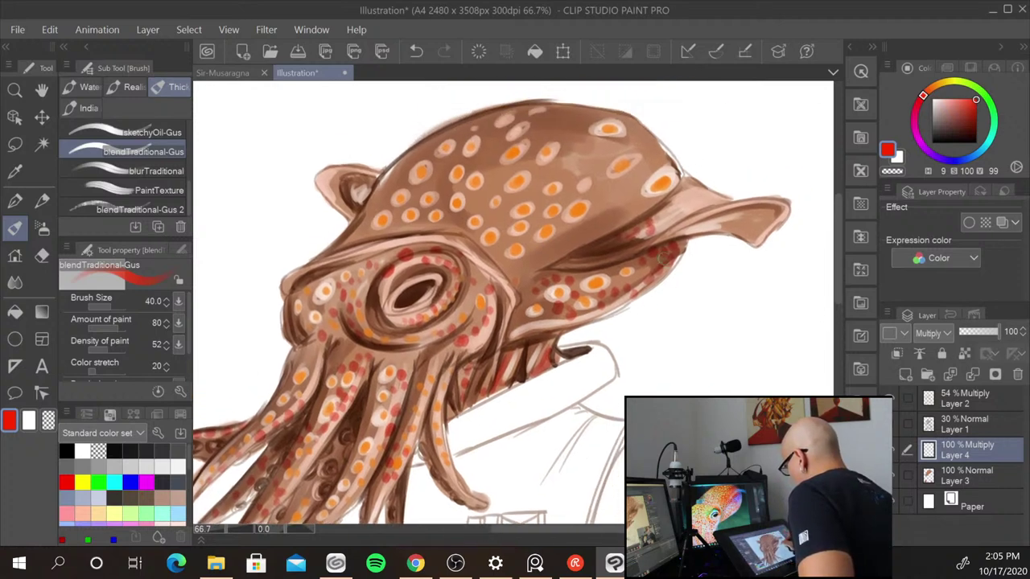
{"action": "left_click", "coordinate": [576, 236]}
{"action": "left_click", "coordinate": [566, 247]}
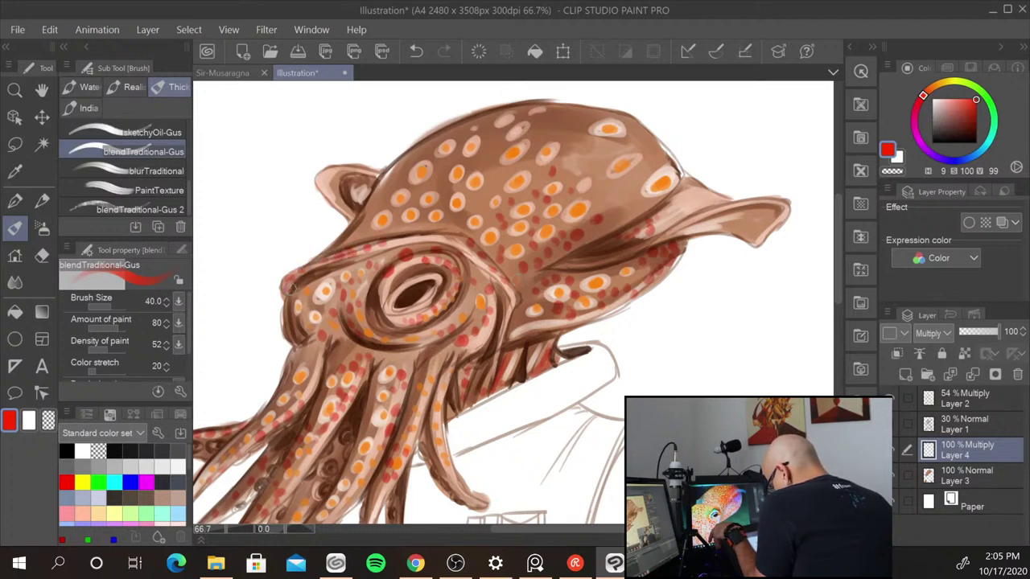
- Raise the opacity of the line-art layer, Layer 2, to 100%
{"action": "left_click", "coordinate": [995, 402]}
{"action": "left_click_drag", "start_coordinate": [986, 332], "coordinate": [1010, 337]}
- Try the Overlay, Darken and Color burn blending modes on the Layer 2 line art
{"action": "left_click", "coordinate": [948, 337]}
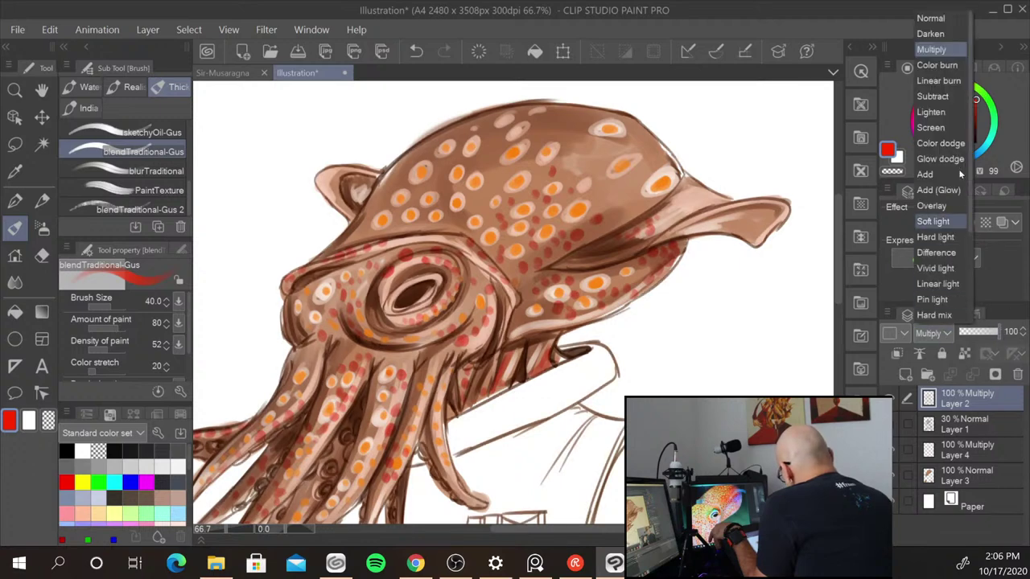
{"action": "left_click", "coordinate": [939, 207]}
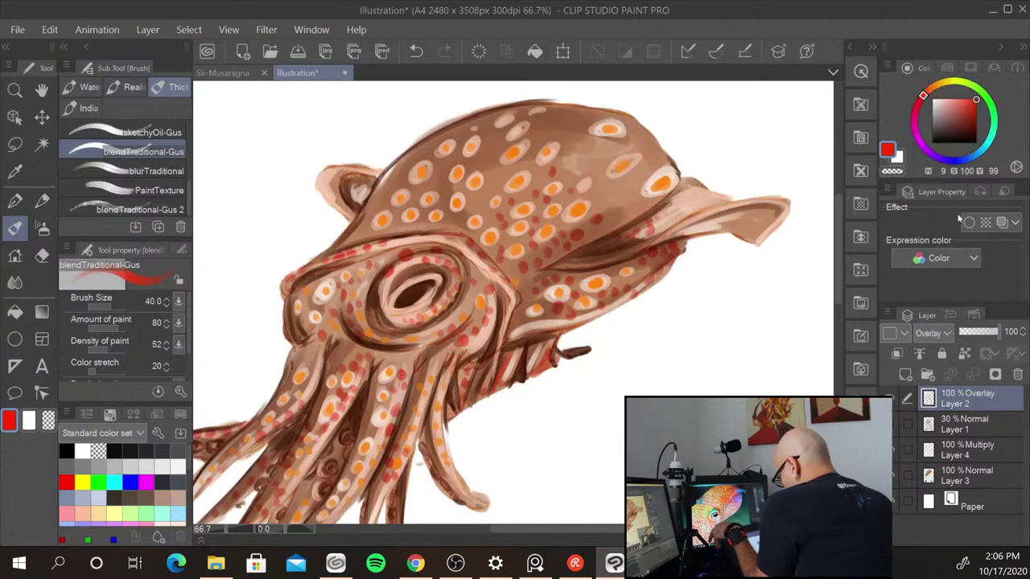
{"action": "left_click", "coordinate": [948, 336]}
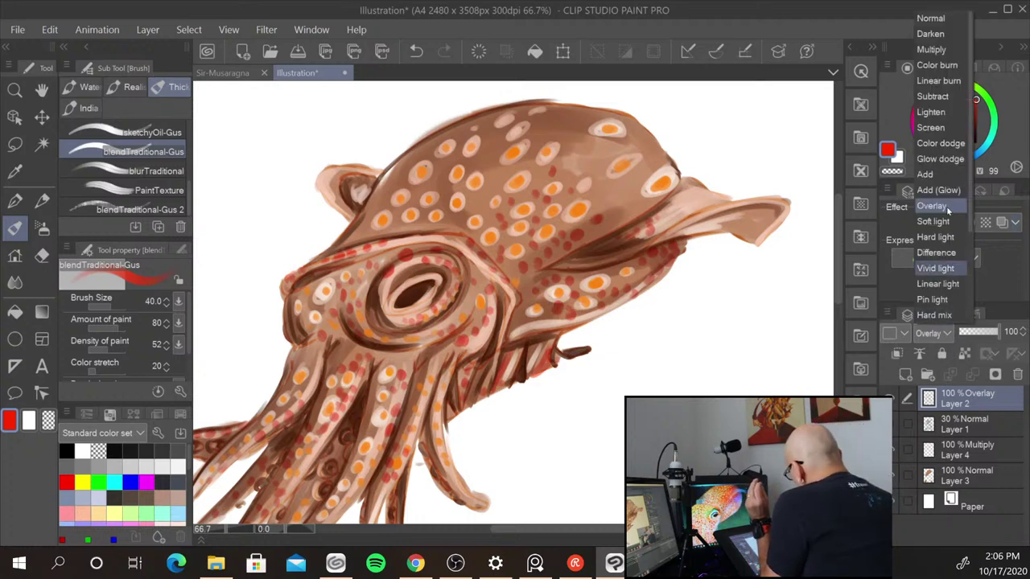
{"action": "left_click", "coordinate": [949, 33]}
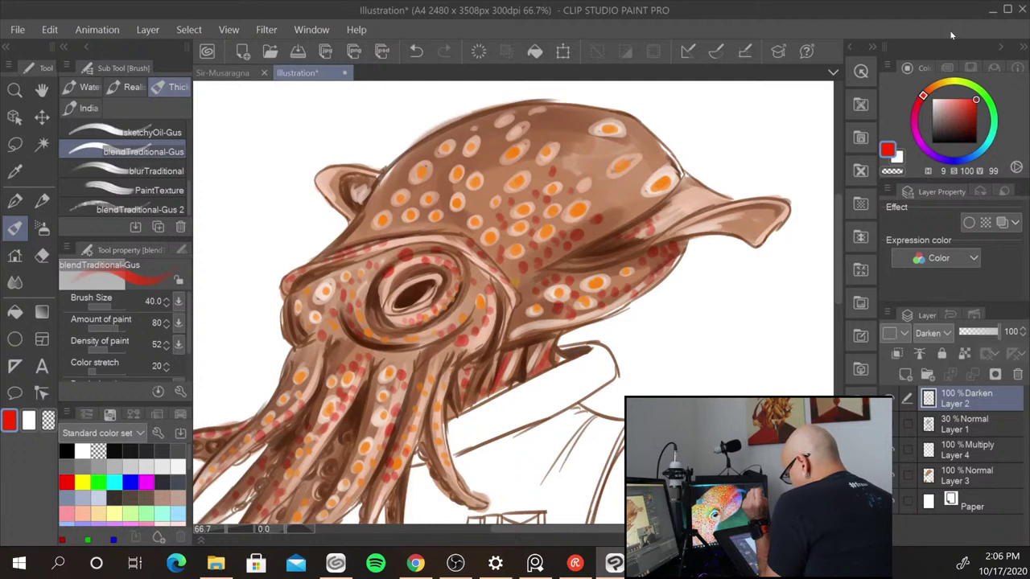
{"action": "left_click", "coordinate": [952, 333]}
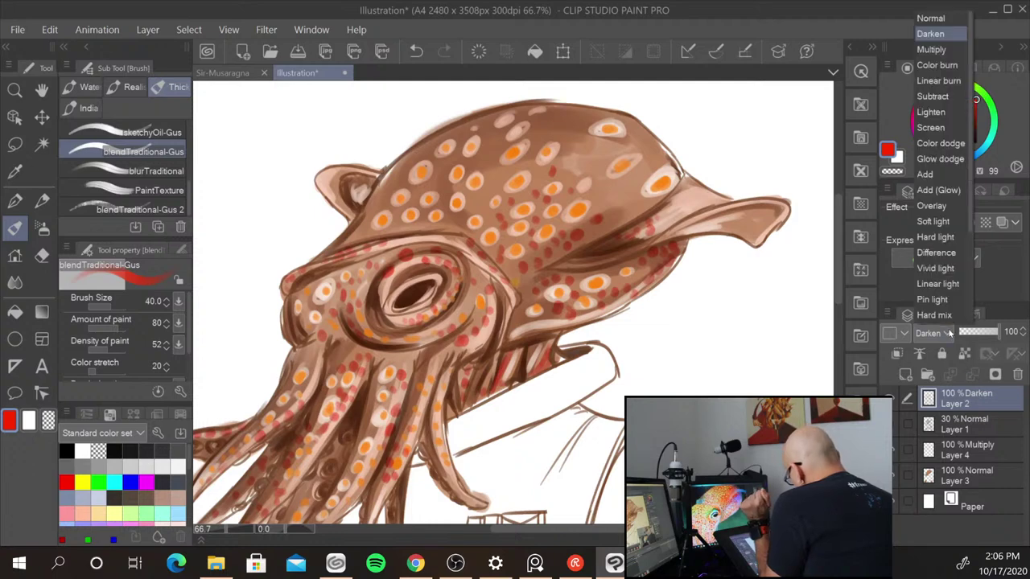
{"action": "left_click", "coordinate": [951, 67]}
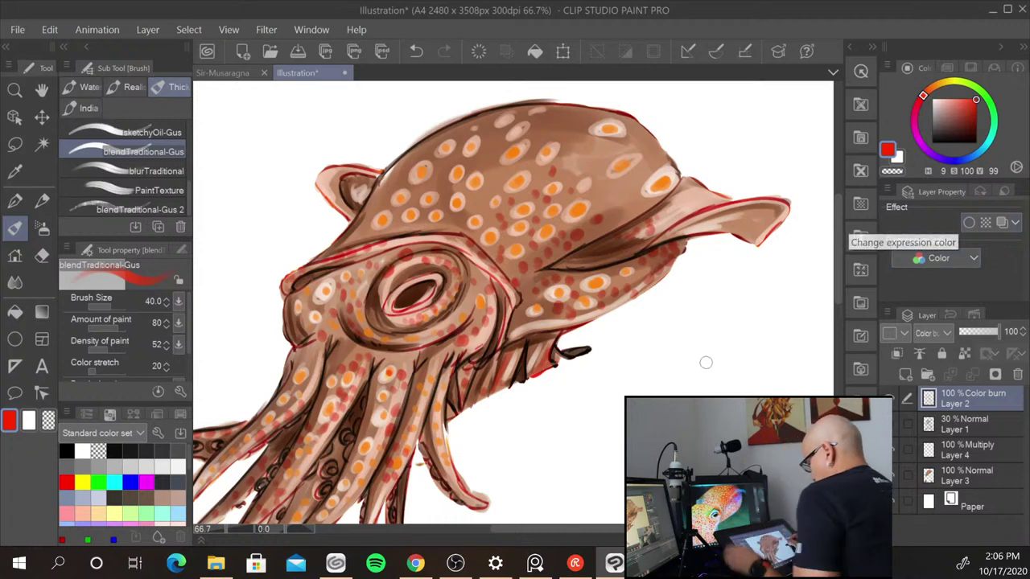
- Check the whole figure at a smaller scale and set Layer 2's blending mode back to Multiply
{"action": "key", "text": "ctrl+minus"}
{"action": "key", "text": "ctrl+minus"}
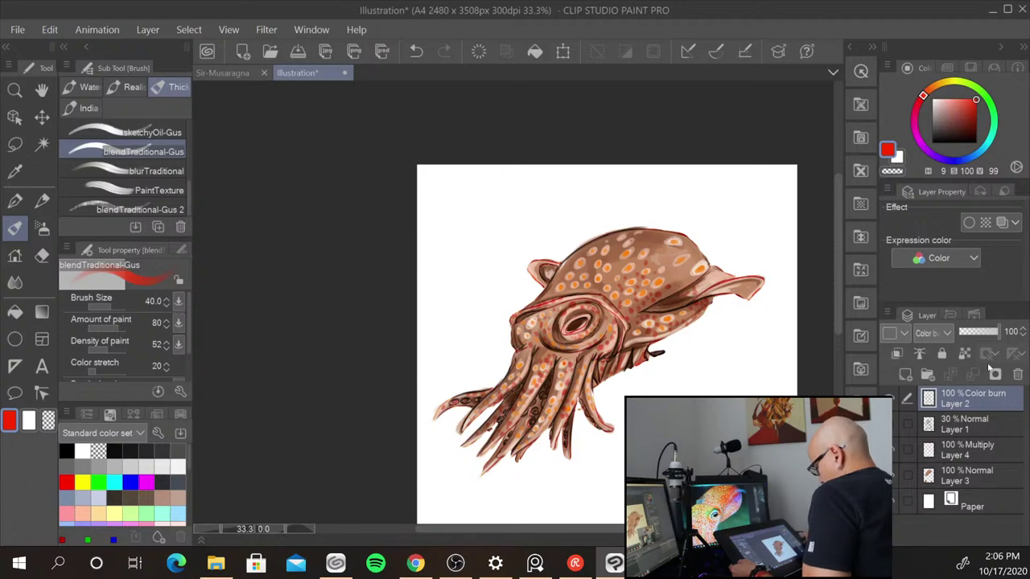
{"action": "key", "text": "ctrl+minus"}
{"action": "key", "text": "ctrl+plus"}
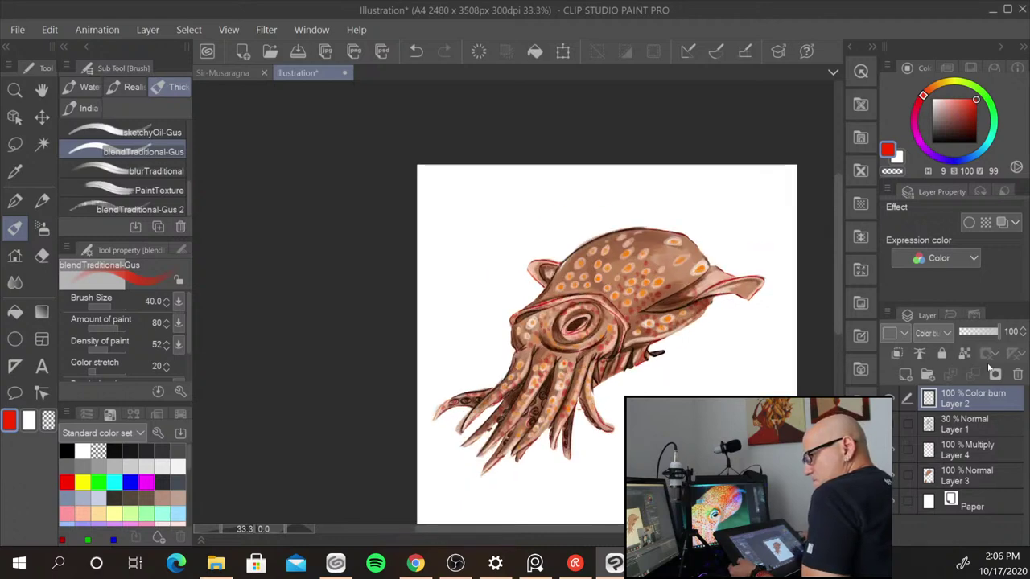
{"action": "key", "text": "ctrl+plus"}
{"action": "key", "text": "ctrl+plus"}
{"action": "key", "text": "ctrl+plus"}
{"action": "left_click", "coordinate": [941, 334]}
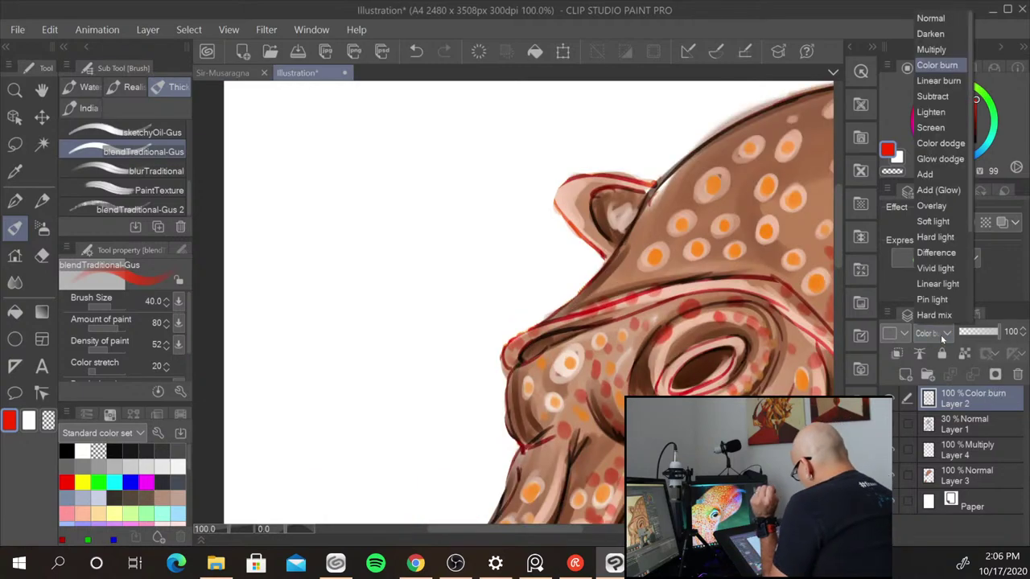
{"action": "left_click", "coordinate": [931, 49]}
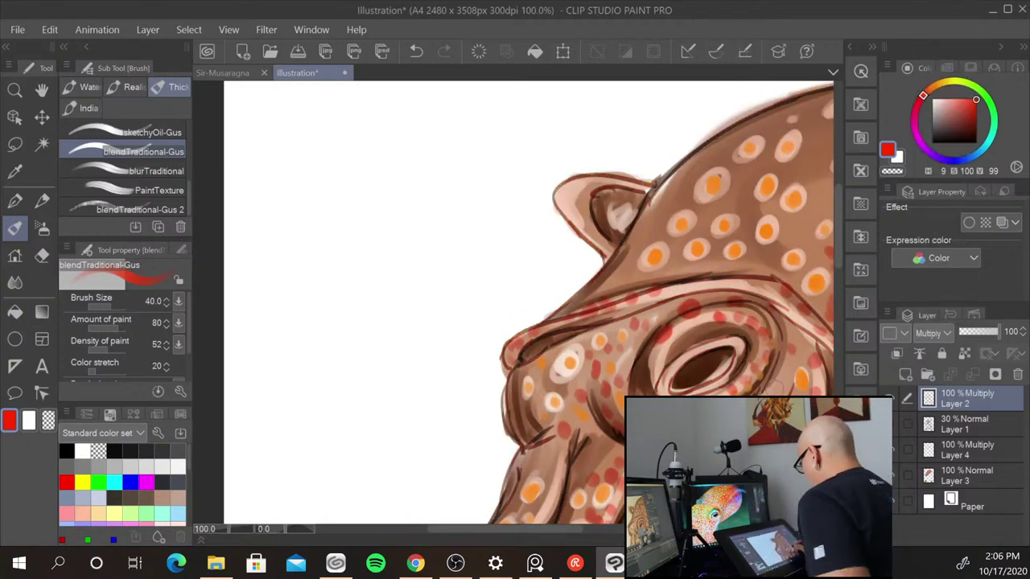
- Add more red dots between the orange-centred spots on the head just above the brow ridge
{"action": "left_click_drag", "start_coordinate": [792, 418], "coordinate": [452, 328]}
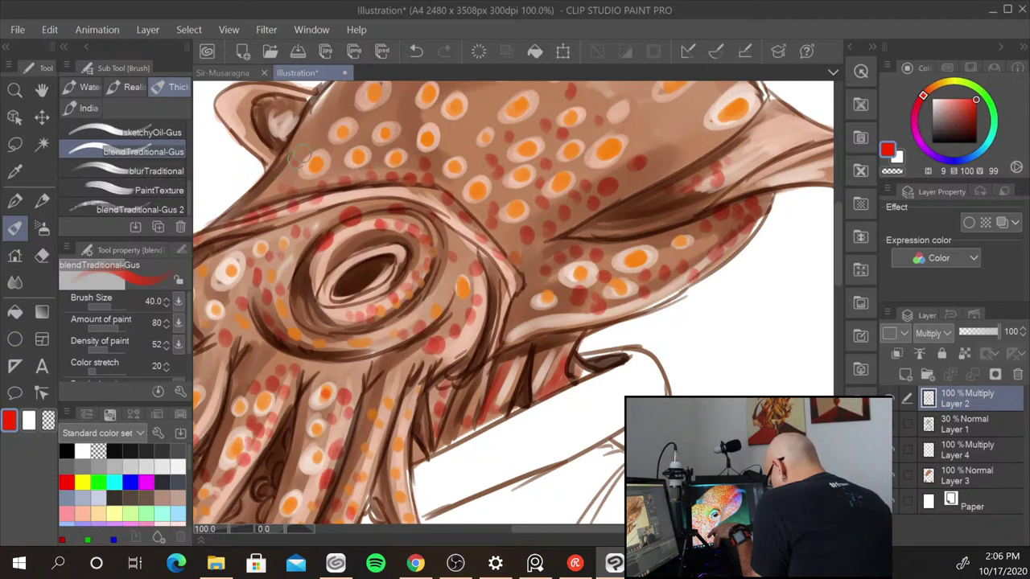
{"action": "left_click", "coordinate": [458, 140]}
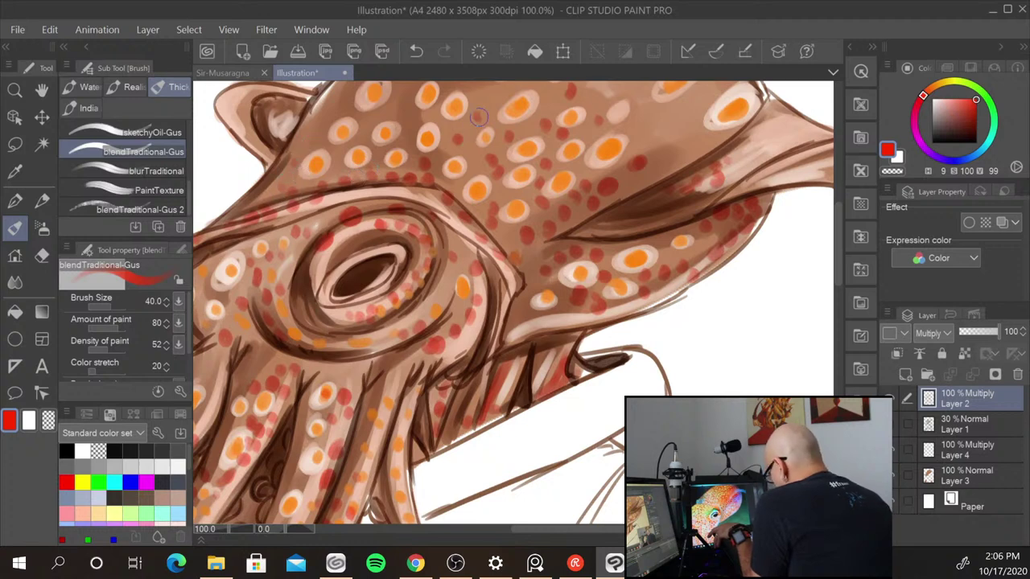
{"action": "left_click", "coordinate": [478, 114]}
{"action": "left_click", "coordinate": [480, 164]}
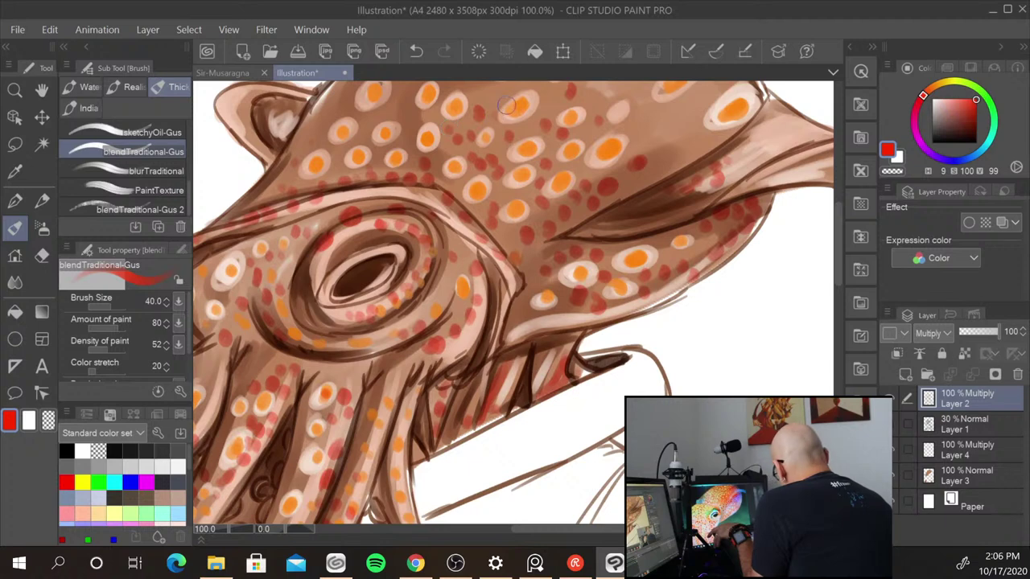
- Choose an orange-red (H 20, S 100, V 99) and dot it on the head between the large spots and the fin fold
{"action": "left_click_drag", "start_coordinate": [928, 98], "coordinate": [930, 95]}
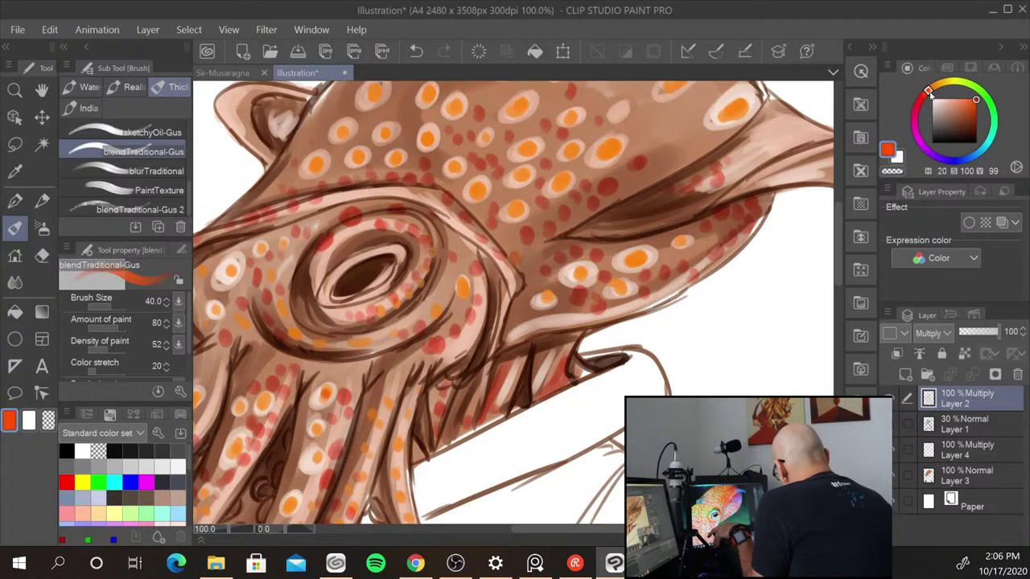
{"action": "left_click", "coordinate": [645, 121]}
{"action": "left_click", "coordinate": [674, 119]}
{"action": "left_click", "coordinate": [641, 139]}
{"action": "left_click", "coordinate": [683, 135]}
{"action": "left_click", "coordinate": [682, 151]}
{"action": "left_click", "coordinate": [637, 176]}
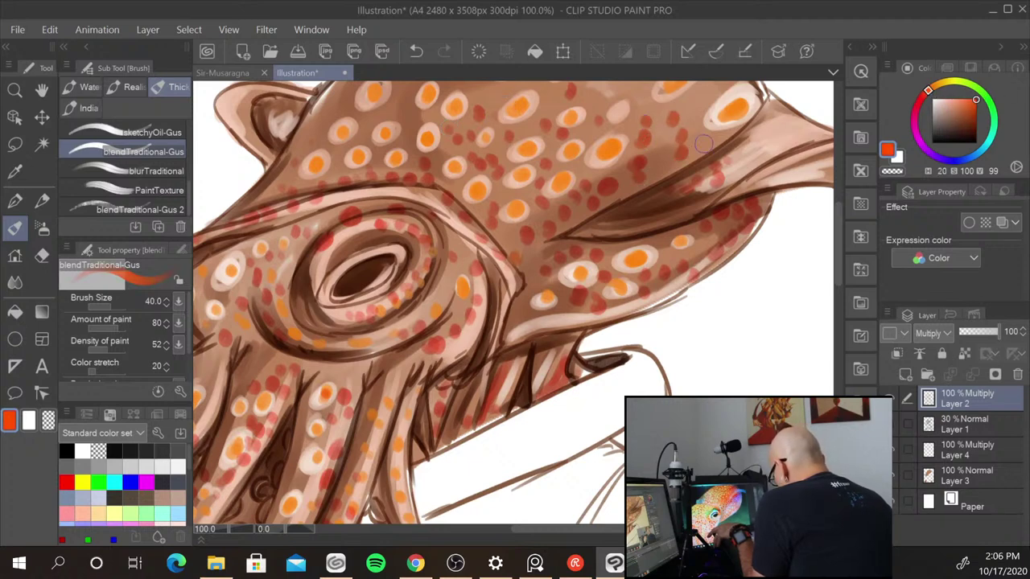
{"action": "left_click", "coordinate": [704, 144]}
{"action": "left_click", "coordinate": [663, 164]}
- Dot orange-red spots across the upper back of the head, around the large rear orange-centred spots
{"action": "left_click_drag", "start_coordinate": [674, 257], "coordinate": [580, 366]}
{"action": "left_click", "coordinate": [600, 206]}
{"action": "left_click", "coordinate": [540, 183]}
{"action": "left_click", "coordinate": [522, 177]}
{"action": "left_click", "coordinate": [561, 167]}
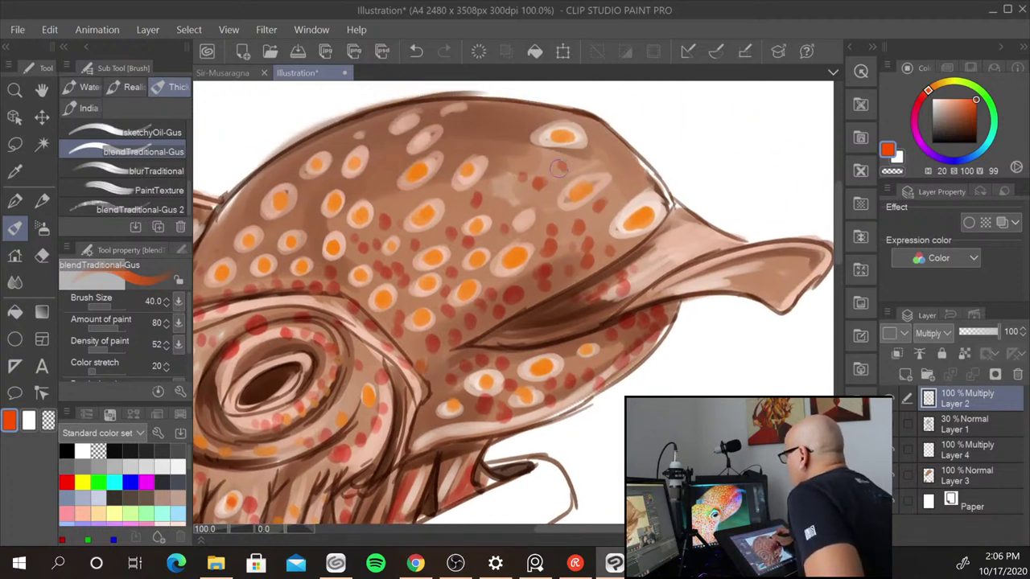
{"action": "left_click", "coordinate": [531, 154]}
{"action": "left_click", "coordinate": [512, 143]}
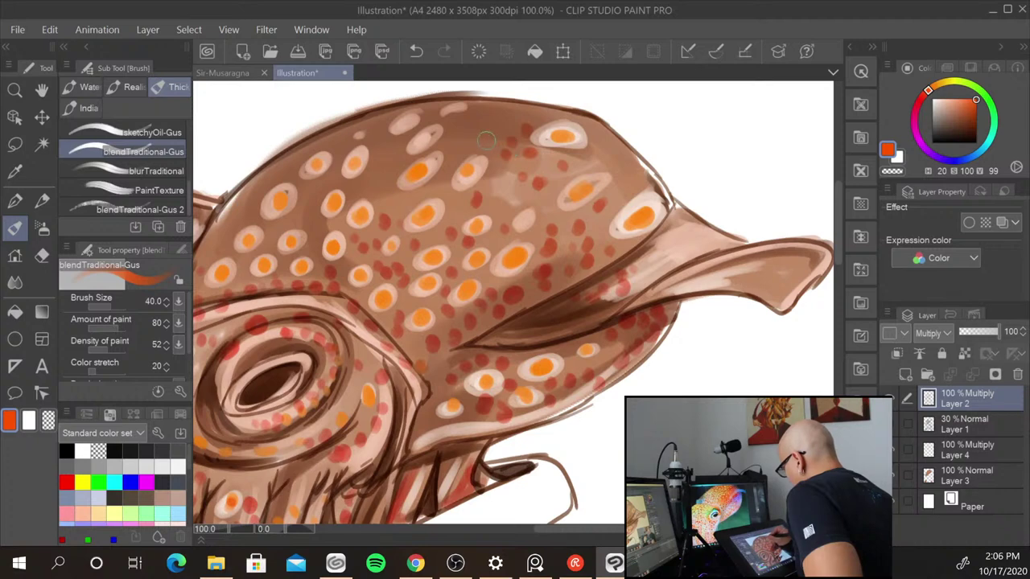
- Dot a cluster of orange-red spots on the crown, up to the head's top outline
{"action": "left_click", "coordinate": [488, 140]}
{"action": "left_click", "coordinate": [506, 131]}
{"action": "left_click", "coordinate": [458, 145]}
{"action": "left_click", "coordinate": [481, 122]}
{"action": "left_click", "coordinate": [480, 109]}
{"action": "left_click", "coordinate": [461, 126]}
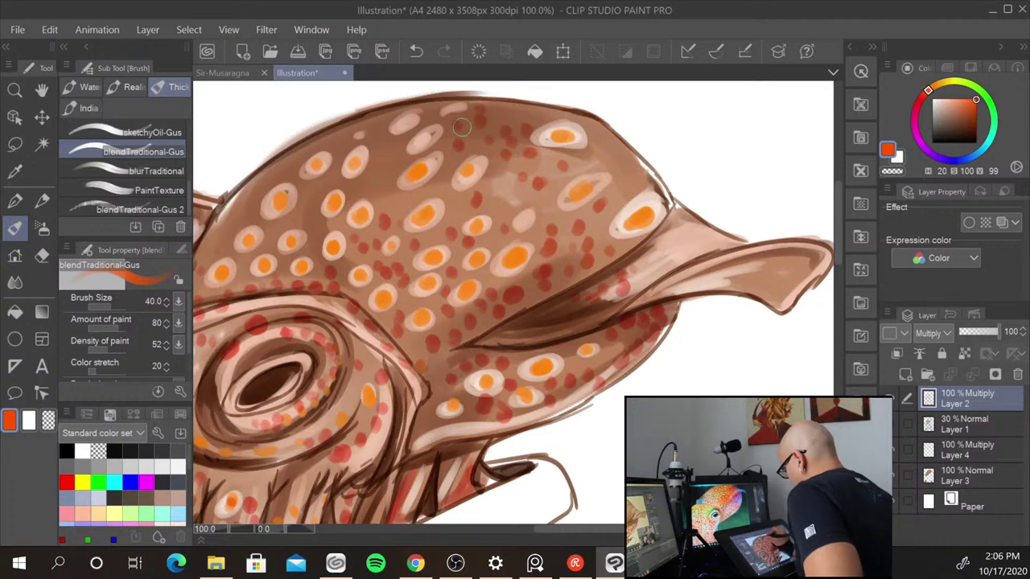
- Add orange-red centres to the plain light spots at the top of the head and a few dots beside them
{"action": "left_click", "coordinate": [391, 168]}
{"action": "left_click", "coordinate": [420, 138]}
{"action": "left_click", "coordinate": [407, 125]}
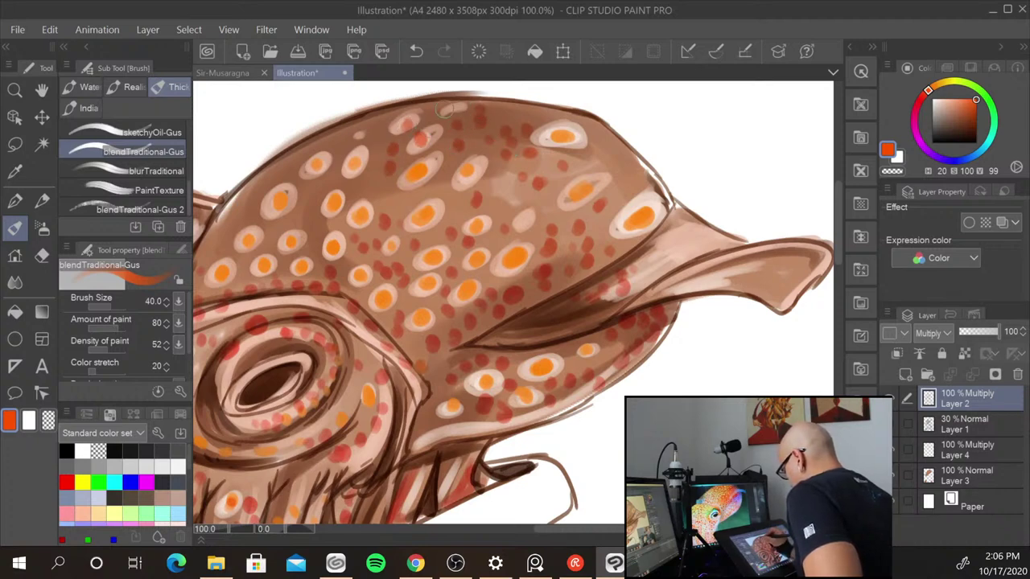
{"action": "left_click", "coordinate": [445, 109]}
{"action": "left_click", "coordinate": [384, 140]}
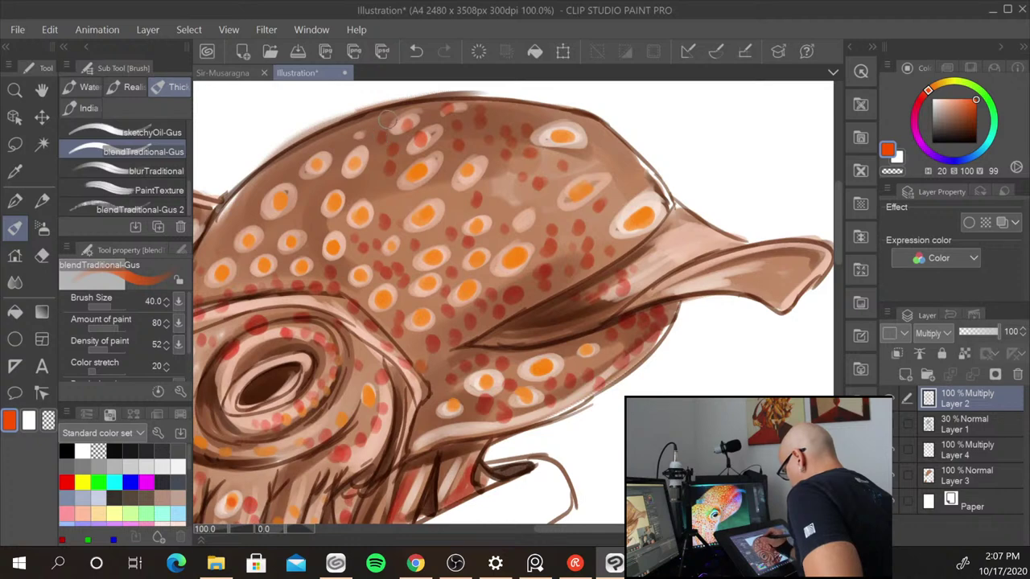
- Dot orange-red spots between the light spots along the upper front of the head, down towards the front fin
{"action": "left_click", "coordinate": [376, 160]}
{"action": "left_click", "coordinate": [339, 142]}
{"action": "left_click", "coordinate": [293, 164]}
{"action": "left_click", "coordinate": [319, 187]}
{"action": "left_click", "coordinate": [334, 180]}
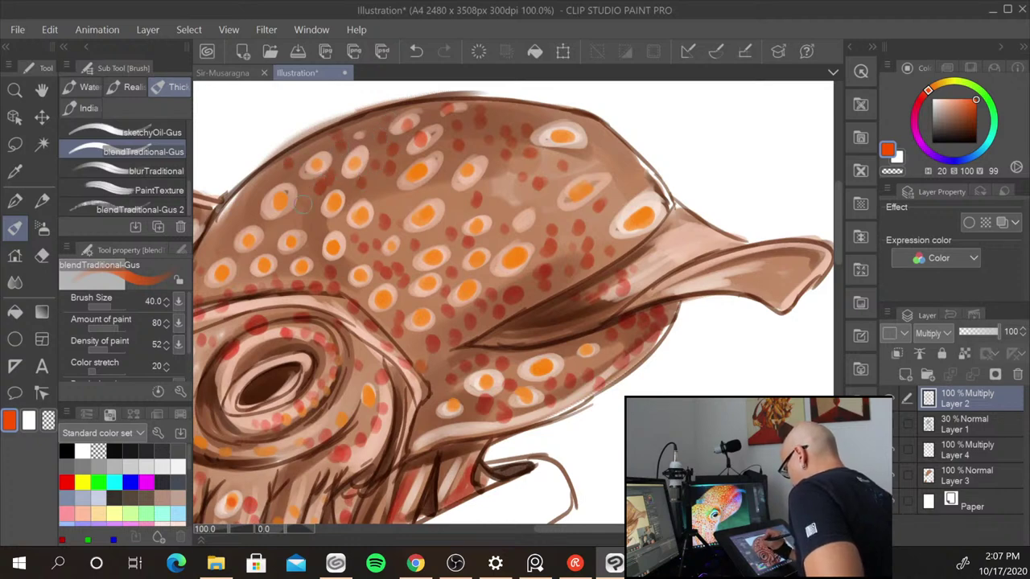
{"action": "left_click", "coordinate": [303, 203]}
{"action": "left_click", "coordinate": [240, 216]}
{"action": "left_click", "coordinate": [268, 208]}
{"action": "left_click", "coordinate": [280, 224]}
{"action": "left_click", "coordinate": [296, 218]}
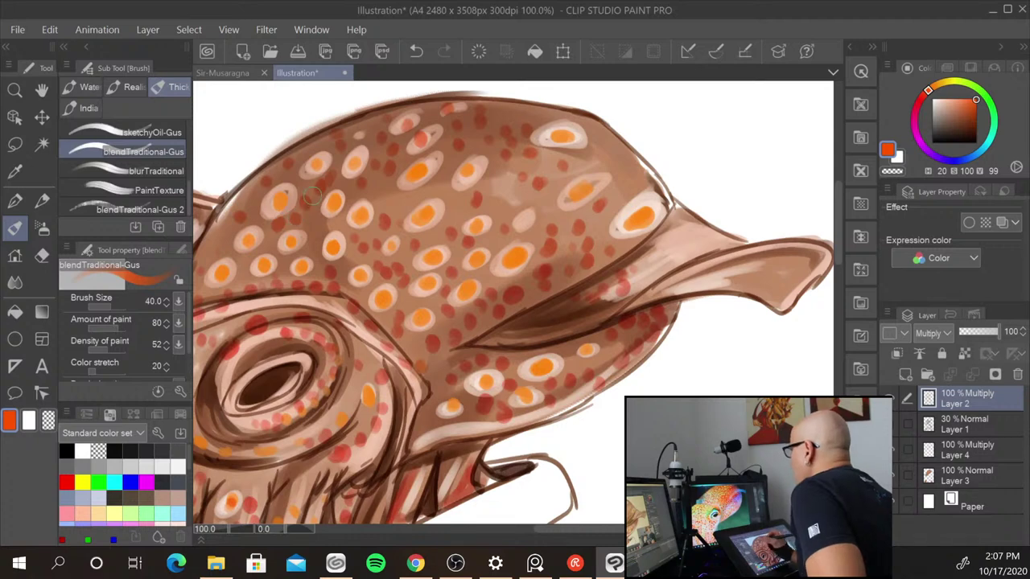
- Fill the gaps around the large rear spots with orange-red dots, out to the rear outline above the back fin
{"action": "left_click", "coordinate": [545, 214]}
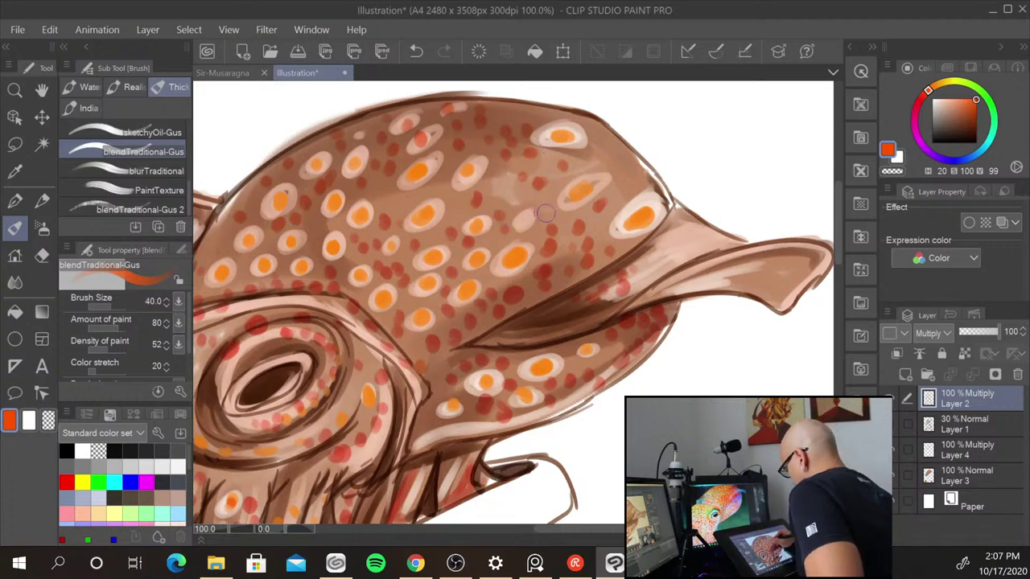
{"action": "left_click", "coordinate": [547, 217]}
{"action": "left_click", "coordinate": [550, 202]}
{"action": "left_click", "coordinate": [588, 214]}
{"action": "left_click", "coordinate": [599, 217]}
{"action": "left_click", "coordinate": [608, 226]}
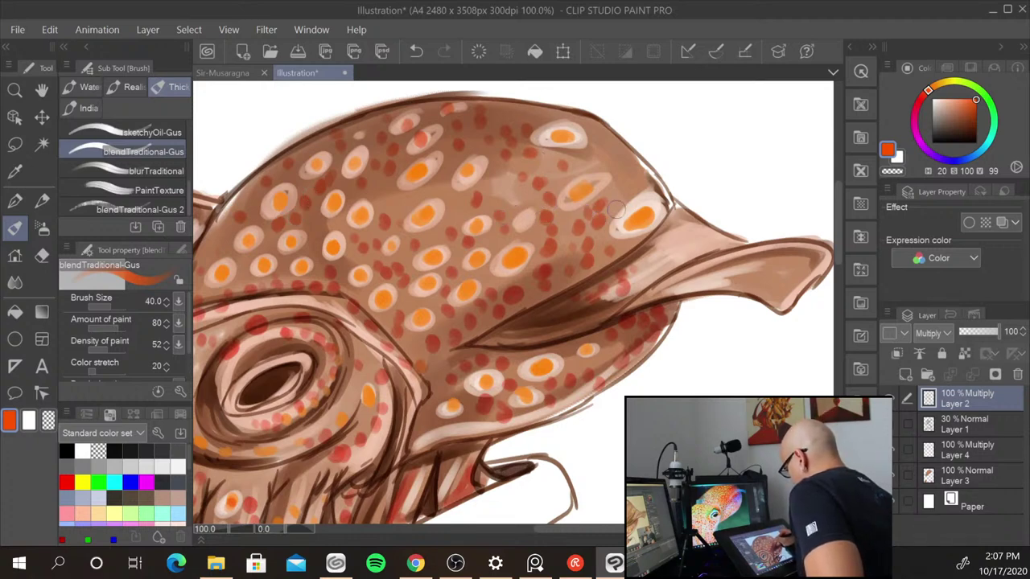
{"action": "left_click", "coordinate": [630, 187]}
{"action": "left_click", "coordinate": [641, 173]}
{"action": "left_click", "coordinate": [625, 172]}
{"action": "left_click", "coordinate": [437, 346]}
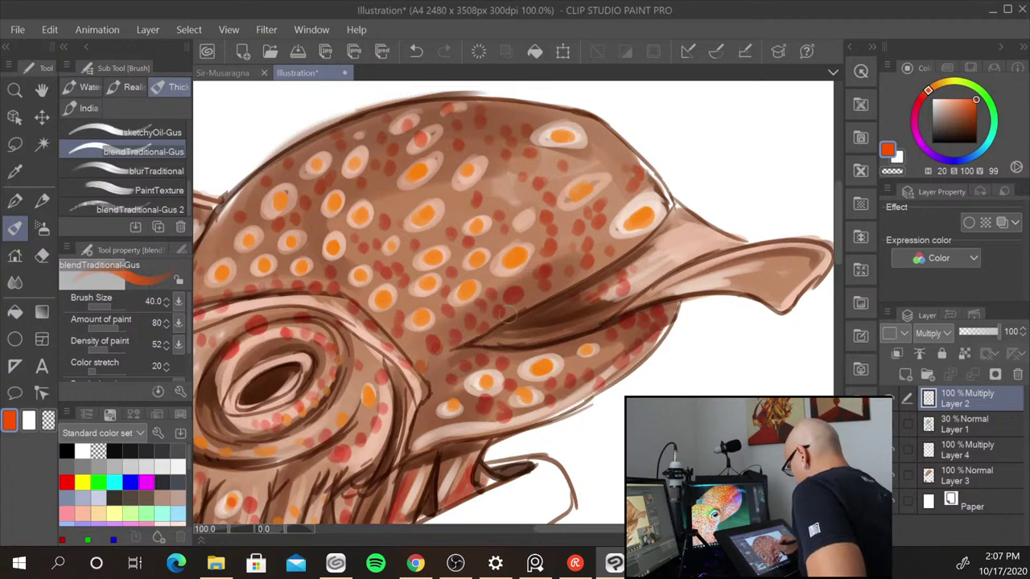
- Choose a dark brown (H 20, S 92, V 47) and dot tiny specks above the brow ridge with brush size 12
{"action": "mouse_move", "coordinate": [464, 512]}
{"action": "left_mouse_down"}
{"action": "mouse_move", "coordinate": [690, 323]}
{"action": "mouse_move", "coordinate": [555, 439]}
{"action": "left_mouse_up"}
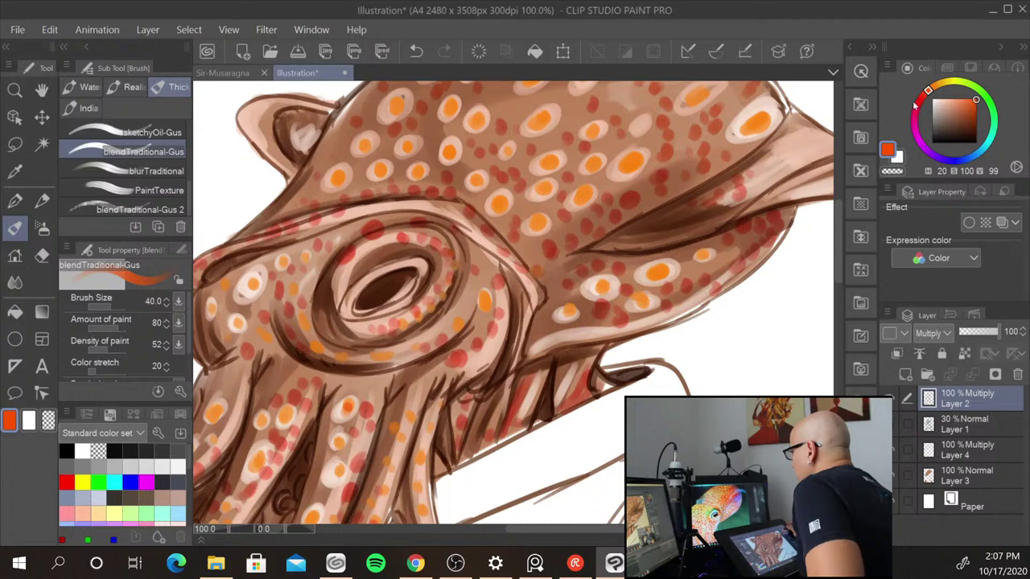
{"action": "left_click_drag", "start_coordinate": [976, 101], "coordinate": [972, 122]}
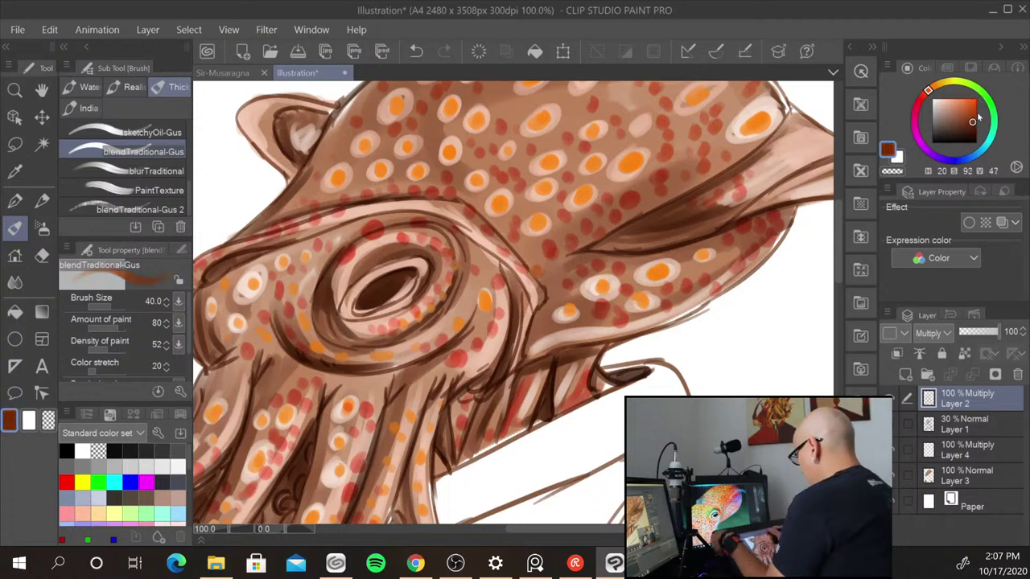
{"action": "key", "text": "bracketleft"}
{"action": "key", "text": "bracketleft"}
{"action": "key", "text": "bracketleft"}
{"action": "key", "text": "bracketleft"}
{"action": "key", "text": "bracketleft"}
{"action": "key", "text": "bracketleft"}
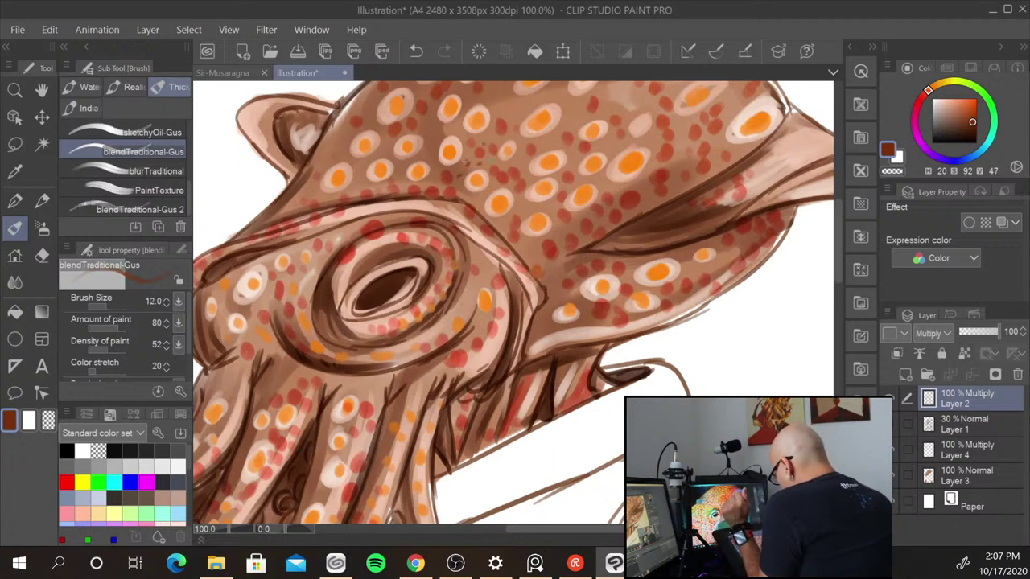
- Enlarge the brush to size 25 and dot dark brown specks around the small light spots above the brow ridge
{"action": "key", "text": "bracketright"}
{"action": "key", "text": "bracketright"}
{"action": "key", "text": "bracketright"}
{"action": "key", "text": "bracketright"}
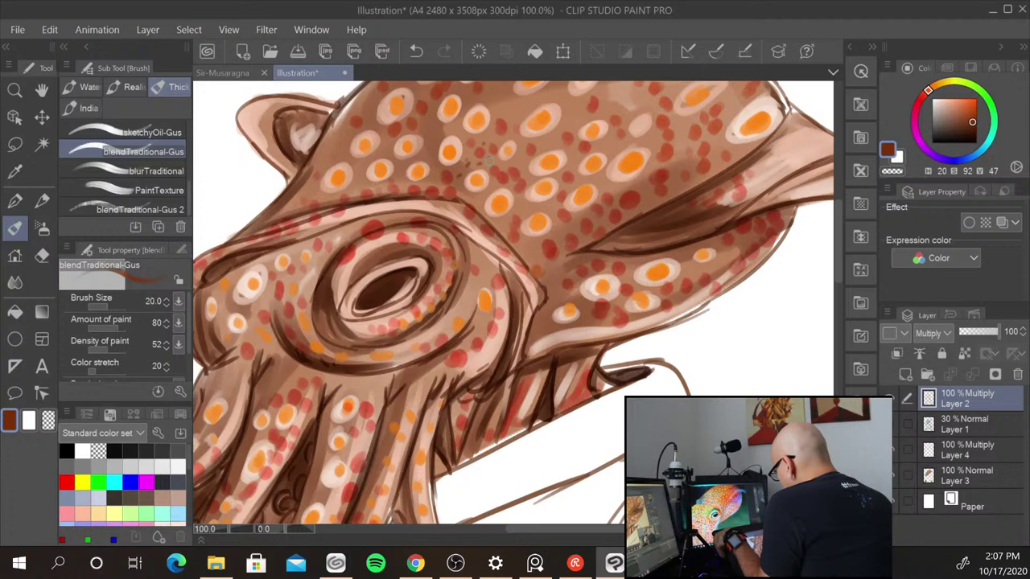
{"action": "left_click", "coordinate": [489, 162]}
{"action": "left_click", "coordinate": [507, 162]}
{"action": "left_click", "coordinate": [517, 162]}
{"action": "left_click", "coordinate": [514, 161]}
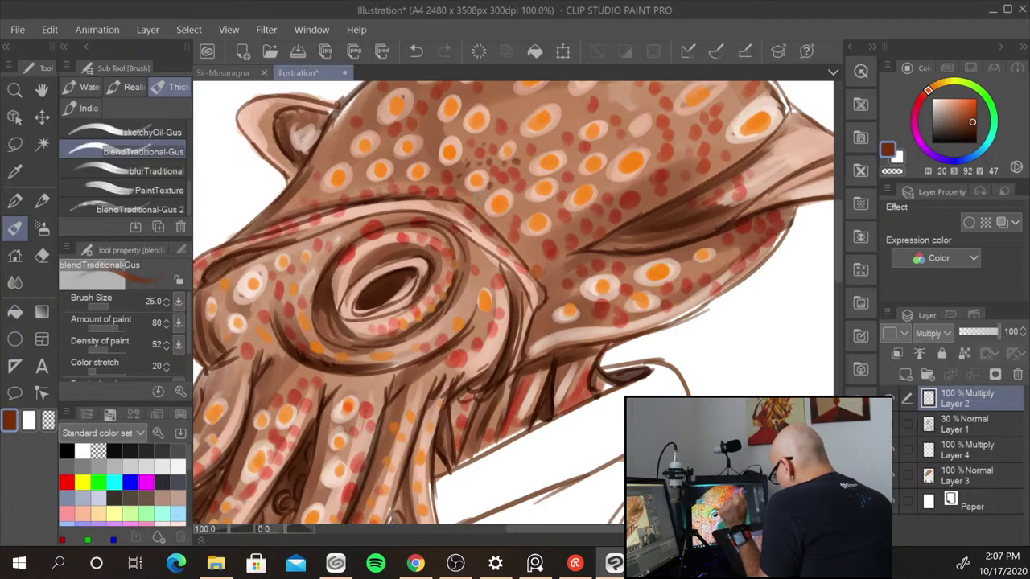
{"action": "left_click", "coordinate": [479, 198]}
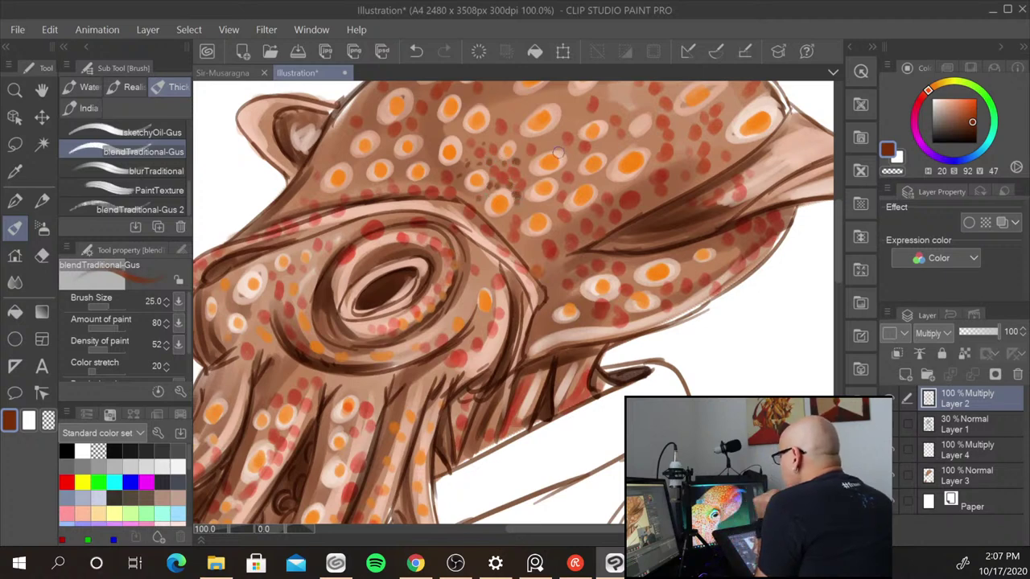
- Scatter dark brown specks between the orange-centred spots in front of the fin and beside the upper front of the eye
{"action": "left_click", "coordinate": [527, 211]}
{"action": "left_click", "coordinate": [504, 219]}
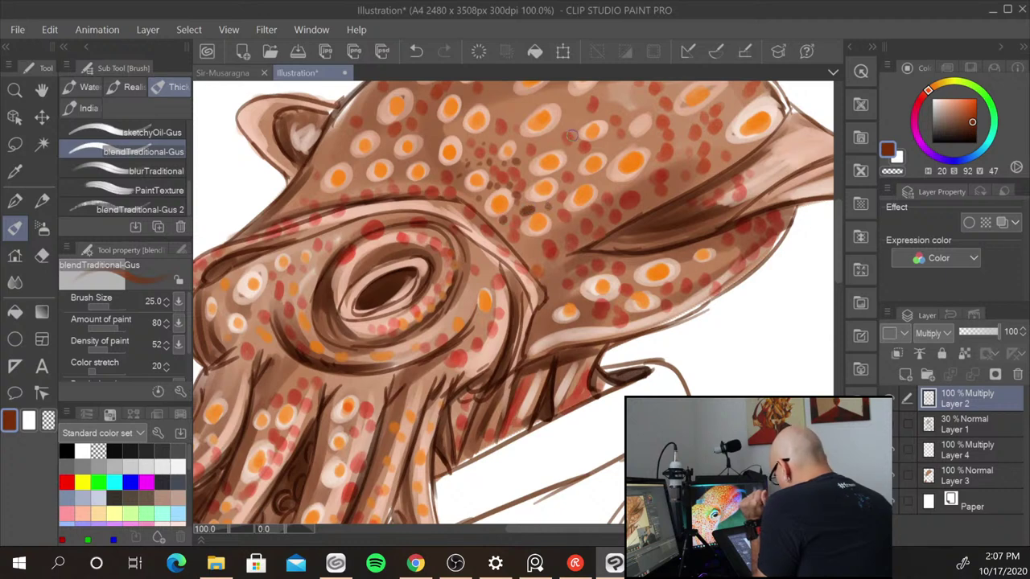
{"action": "left_click", "coordinate": [548, 145]}
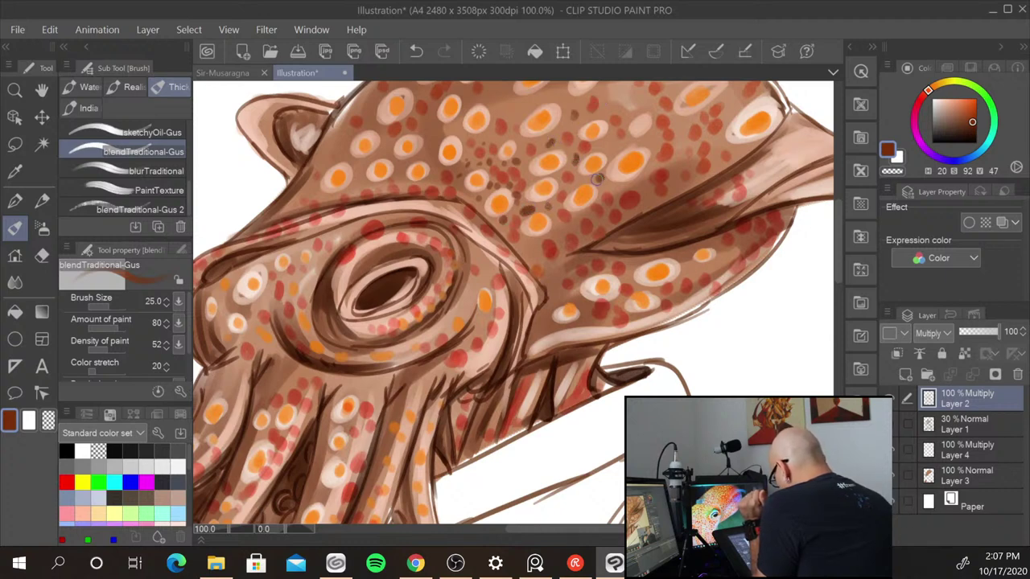
{"action": "left_click", "coordinate": [565, 231]}
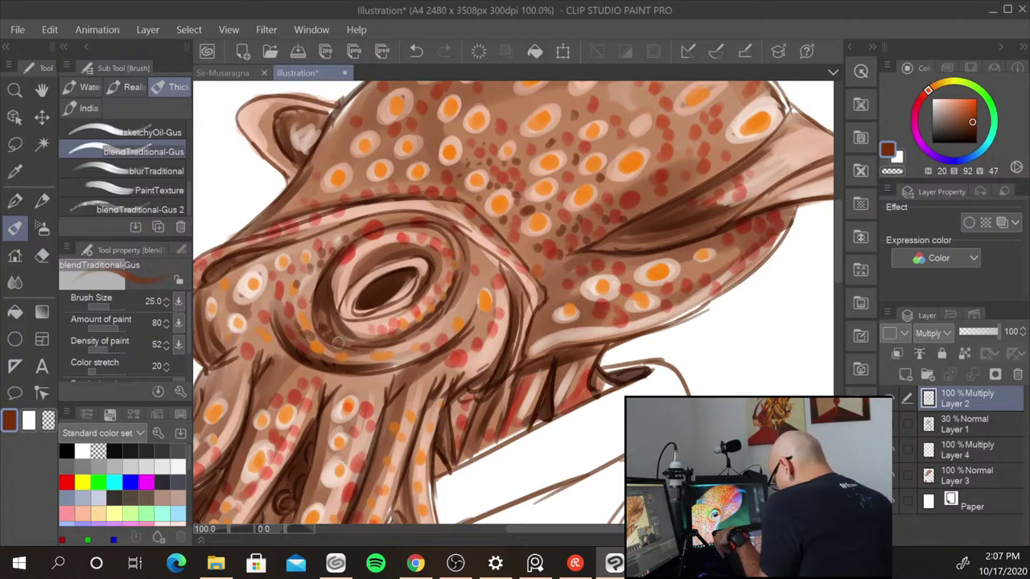
- Dot dark brown specks along the lower eye rim and around the orange spot behind the eye
{"action": "mouse_move", "coordinate": [362, 358]}
{"action": "left_mouse_down"}
{"action": "mouse_move", "coordinate": [400, 359]}
{"action": "mouse_move", "coordinate": [409, 349]}
{"action": "mouse_move", "coordinate": [410, 360]}
{"action": "mouse_move", "coordinate": [444, 332]}
{"action": "mouse_move", "coordinate": [428, 335]}
{"action": "mouse_move", "coordinate": [452, 330]}
{"action": "left_mouse_up"}
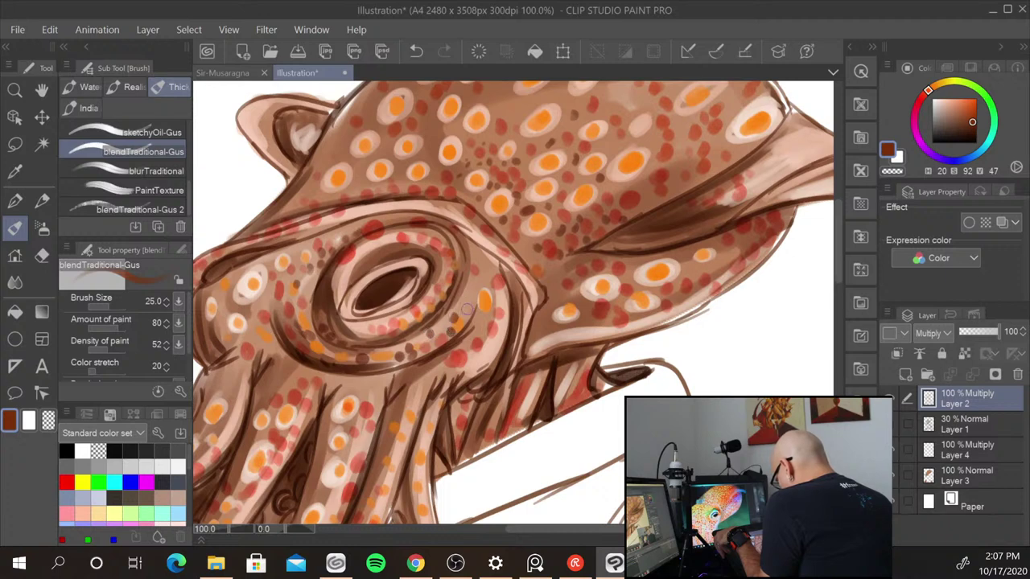
{"action": "left_click", "coordinate": [486, 359]}
{"action": "left_click", "coordinate": [479, 330]}
{"action": "left_click", "coordinate": [466, 347]}
{"action": "left_click", "coordinate": [479, 316]}
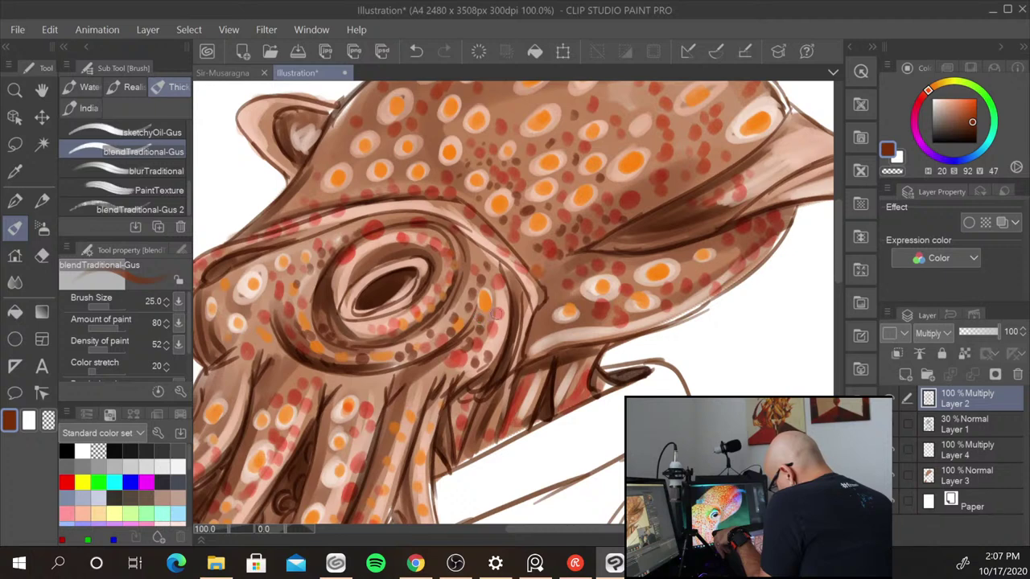
{"action": "left_click", "coordinate": [493, 313]}
- Add dark brown specks at the bases of the tentacles just below the eye
{"action": "left_click", "coordinate": [425, 375]}
{"action": "left_click", "coordinate": [420, 390]}
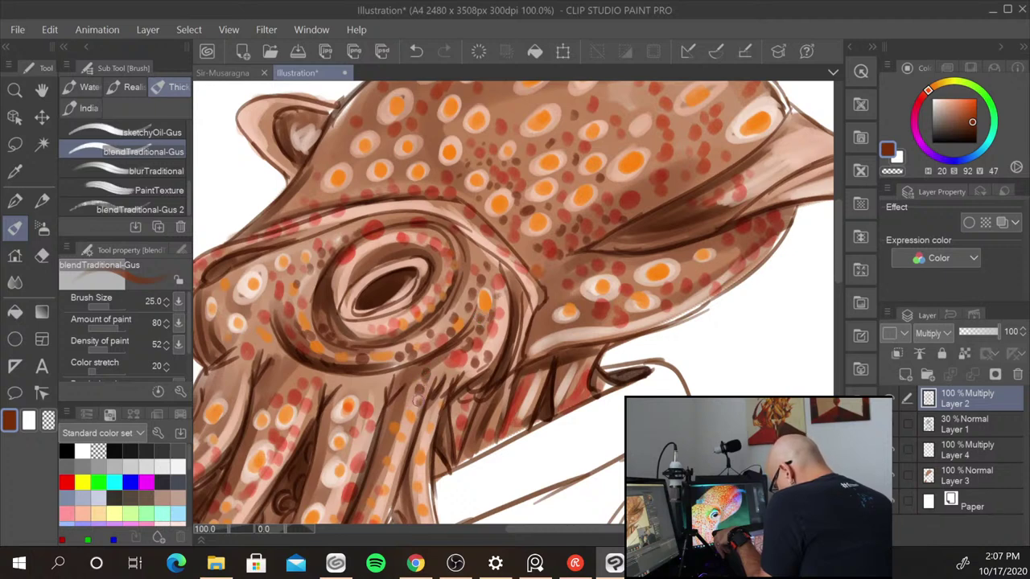
{"action": "left_click", "coordinate": [416, 403]}
{"action": "left_click", "coordinate": [367, 388]}
{"action": "left_click", "coordinate": [377, 393]}
{"action": "left_click", "coordinate": [354, 385]}
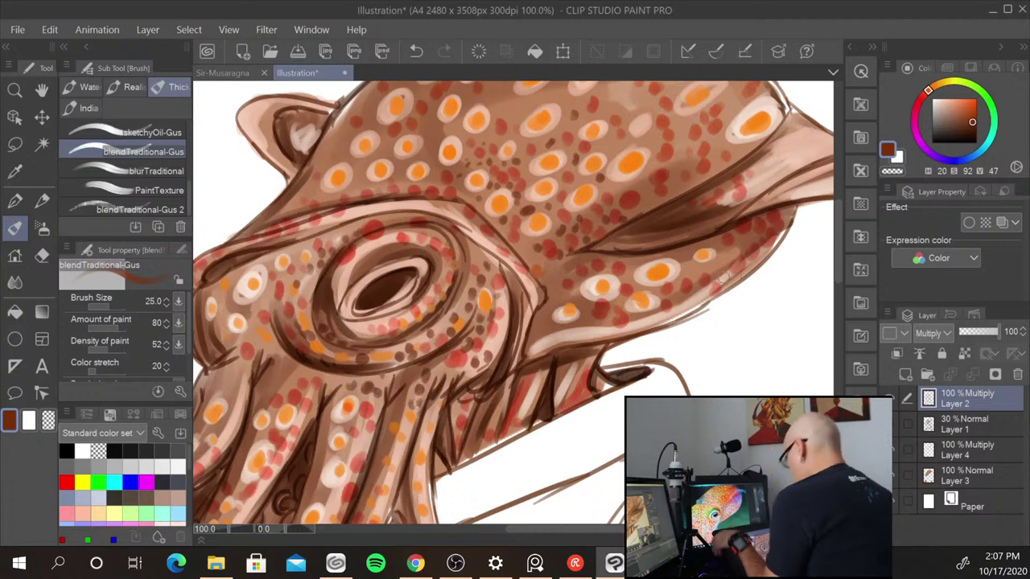
- Dot dark brown specks in the front corner of the lower head, between the brow fold and the first light spot
{"action": "scroll", "coordinate": [827, 301], "scroll_direction": "down", "scroll_amount": 2}
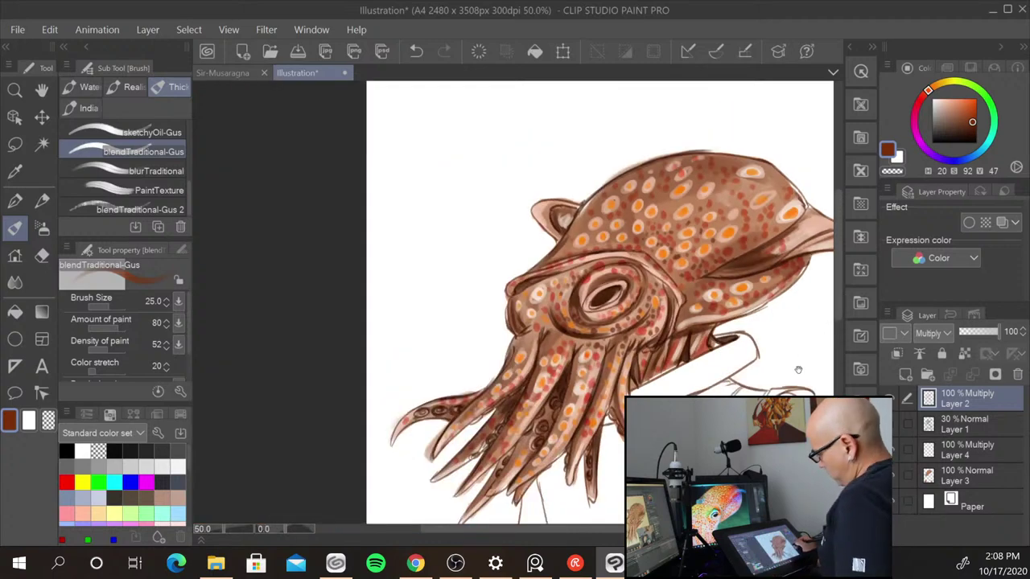
{"action": "left_click_drag", "start_coordinate": [798, 370], "coordinate": [641, 291]}
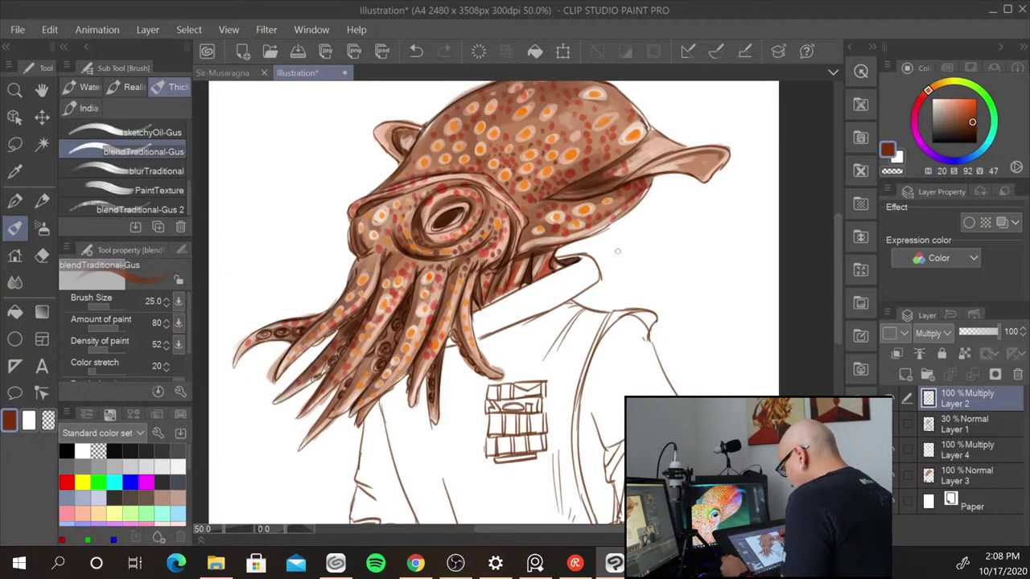
{"action": "scroll", "coordinate": [694, 242], "scroll_direction": "up", "scroll_amount": 3}
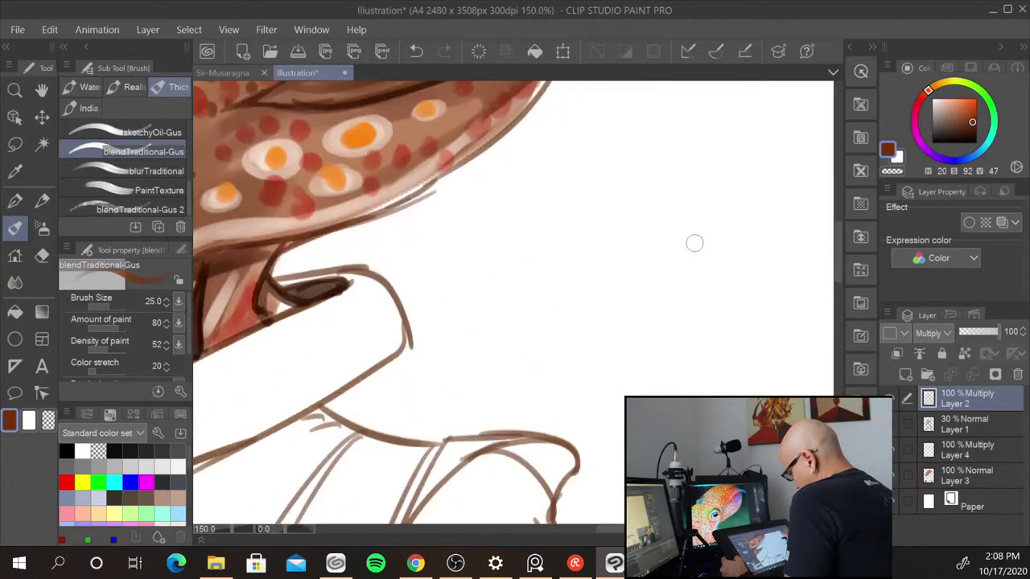
{"action": "scroll", "coordinate": [694, 242], "scroll_direction": "up", "scroll_amount": 1}
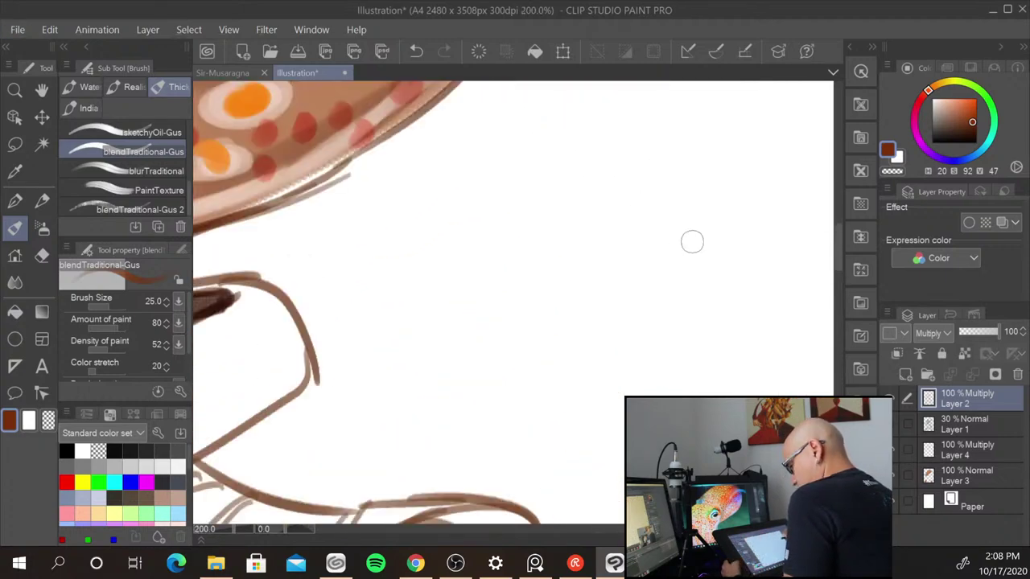
{"action": "scroll", "coordinate": [692, 242], "scroll_direction": "down", "scroll_amount": 6}
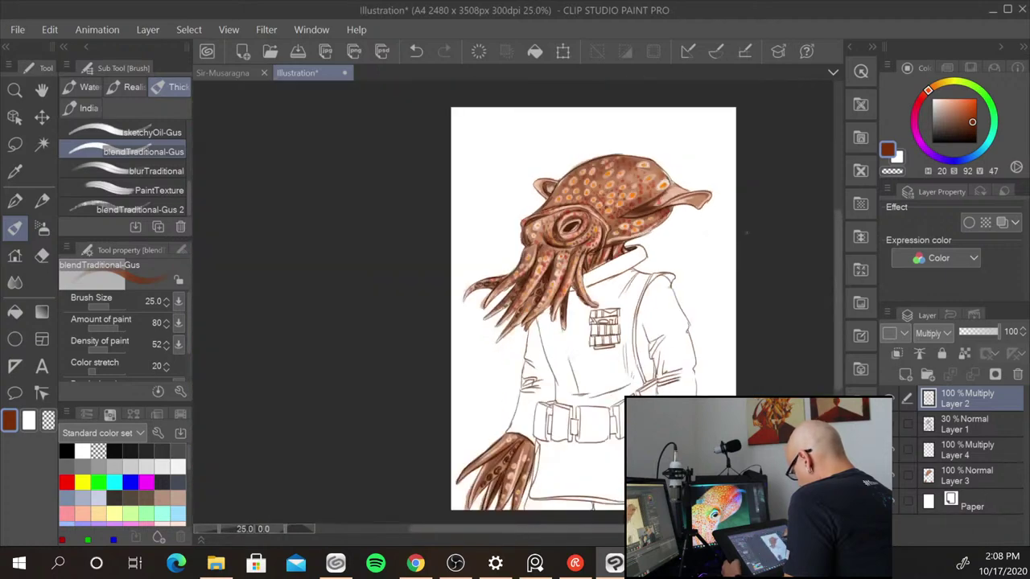
{"action": "scroll", "coordinate": [746, 232], "scroll_direction": "up", "scroll_amount": 4}
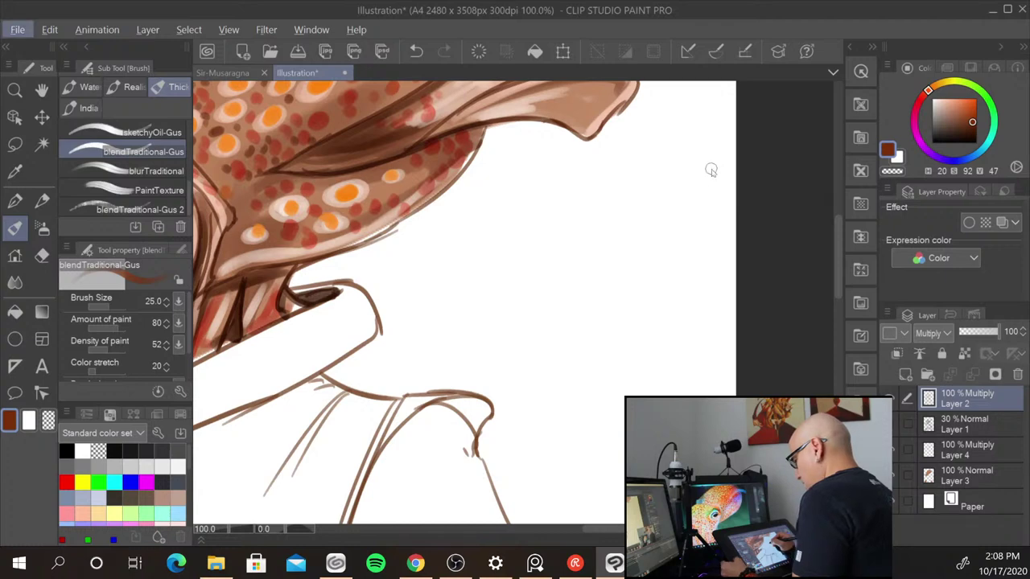
{"action": "scroll", "coordinate": [711, 169], "scroll_direction": "up", "scroll_amount": 1}
{"action": "left_click_drag", "start_coordinate": [373, 317], "coordinate": [778, 331]}
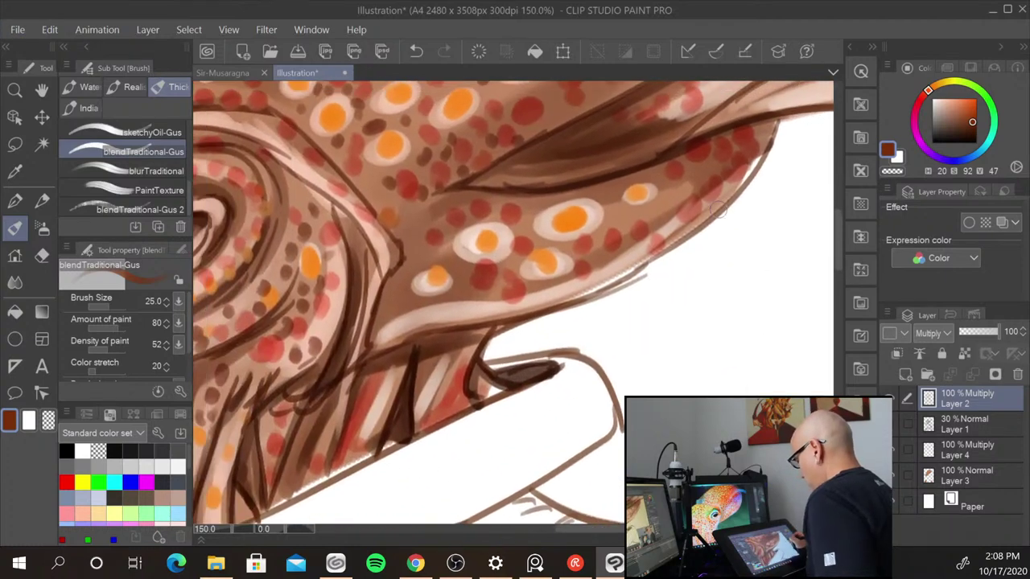
{"action": "left_click", "coordinate": [394, 295]}
{"action": "left_click", "coordinate": [411, 304]}
{"action": "left_click", "coordinate": [388, 314]}
{"action": "left_click", "coordinate": [441, 299]}
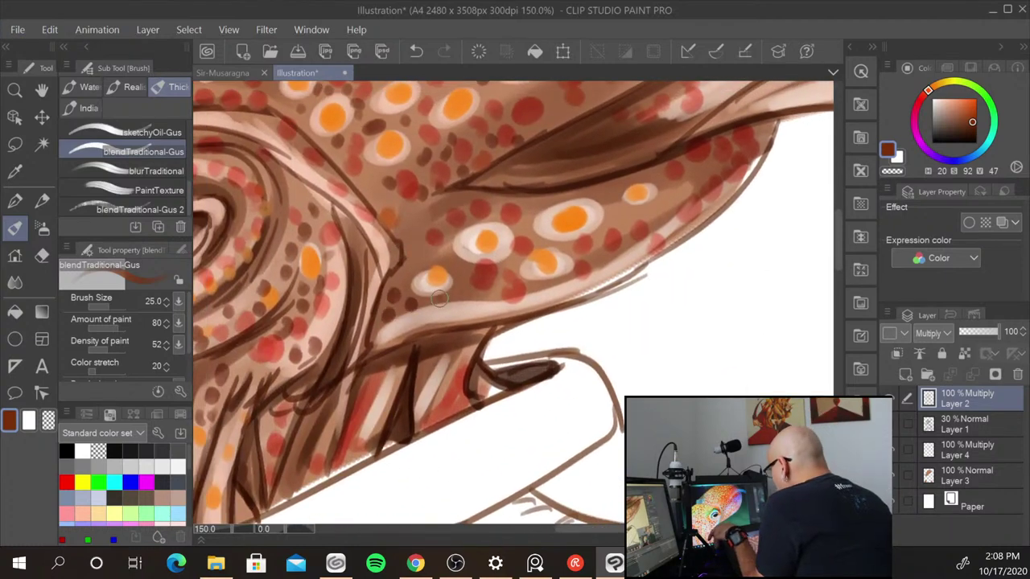
- Place dark brown specks around the red dots between the light spots on the lower head beneath the fin
{"action": "left_click", "coordinate": [468, 294]}
{"action": "left_click", "coordinate": [468, 294]}
{"action": "left_click", "coordinate": [489, 295]}
{"action": "left_click", "coordinate": [535, 298]}
{"action": "left_click", "coordinate": [536, 291]}
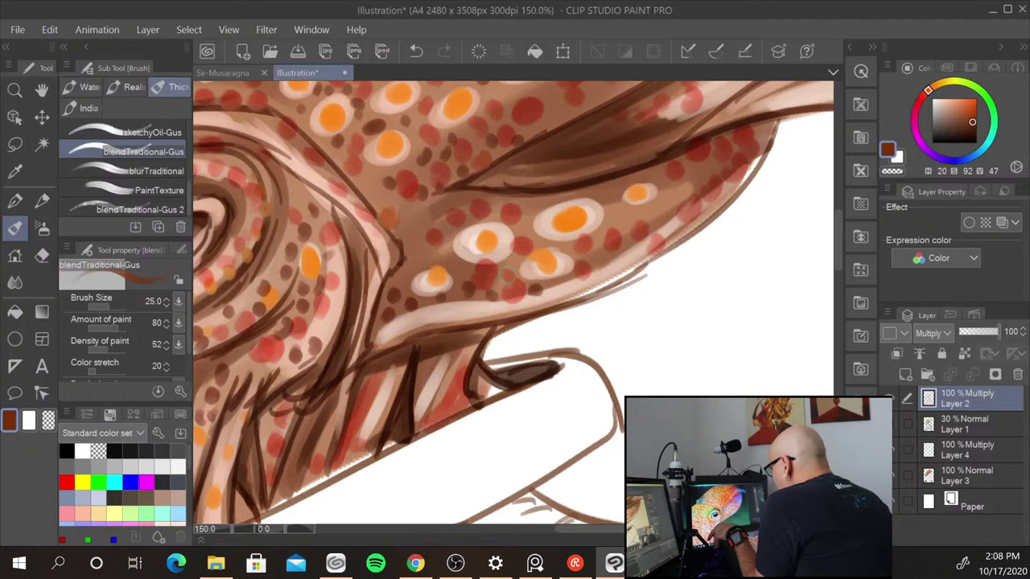
{"action": "left_click", "coordinate": [499, 276]}
{"action": "left_click", "coordinate": [521, 269]}
{"action": "left_click", "coordinate": [564, 281]}
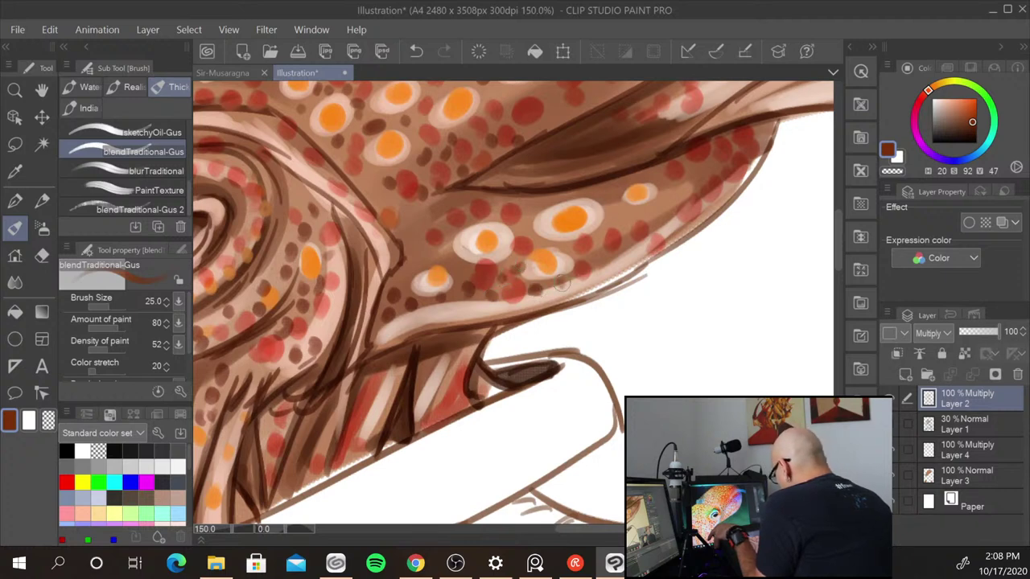
- Reduce the brush to size 20 and continue the dark brown specks along the lower head's bottom edge
{"action": "left_click", "coordinate": [581, 268]}
{"action": "left_click", "coordinate": [601, 266]}
{"action": "key", "text": "["}
{"action": "left_click", "coordinate": [598, 255]}
{"action": "left_click", "coordinate": [592, 258]}
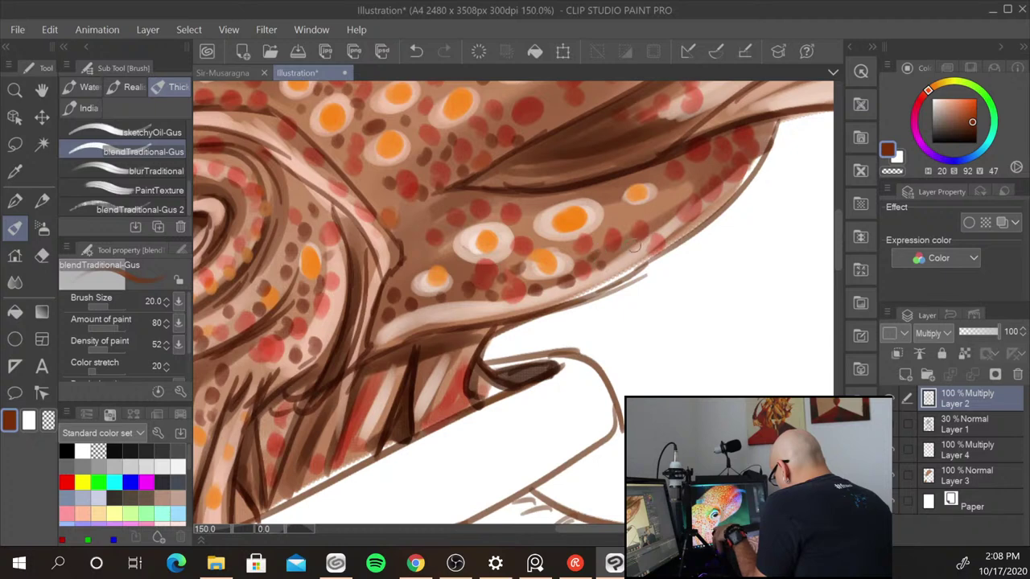
{"action": "left_click", "coordinate": [634, 248]}
{"action": "left_click", "coordinate": [623, 253]}
- Dot dark brown specks around the rearmost light spot and among the red dots at the back of the lower head
{"action": "left_click", "coordinate": [633, 218]}
{"action": "left_click", "coordinate": [613, 216]}
{"action": "left_click", "coordinate": [661, 207]}
{"action": "left_click", "coordinate": [687, 192]}
{"action": "left_click", "coordinate": [666, 201]}
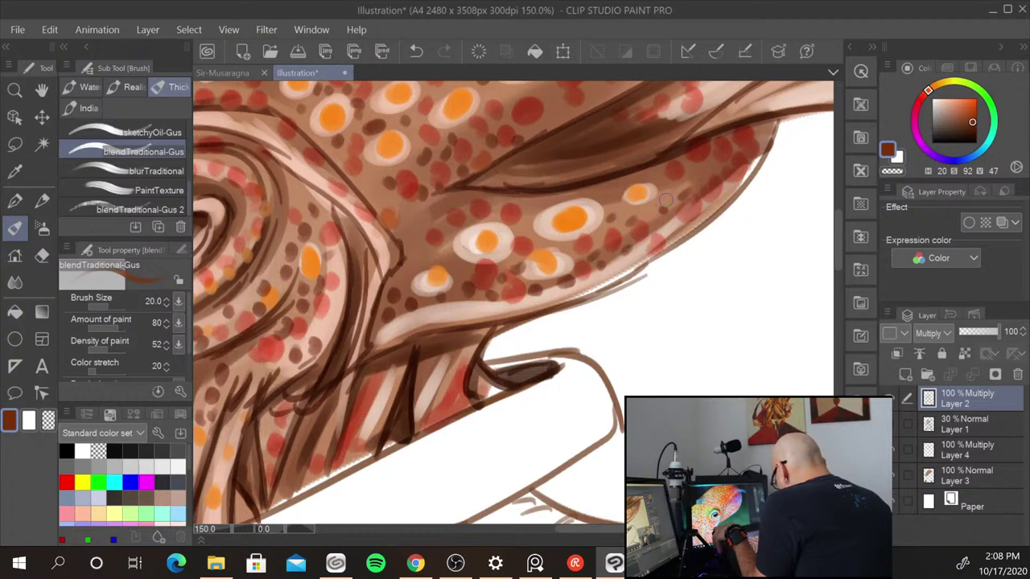
{"action": "left_click", "coordinate": [670, 195]}
{"action": "left_click", "coordinate": [699, 173]}
{"action": "left_click", "coordinate": [711, 169]}
{"action": "left_click", "coordinate": [711, 160]}
{"action": "left_click", "coordinate": [653, 173]}
{"action": "left_click", "coordinate": [607, 183]}
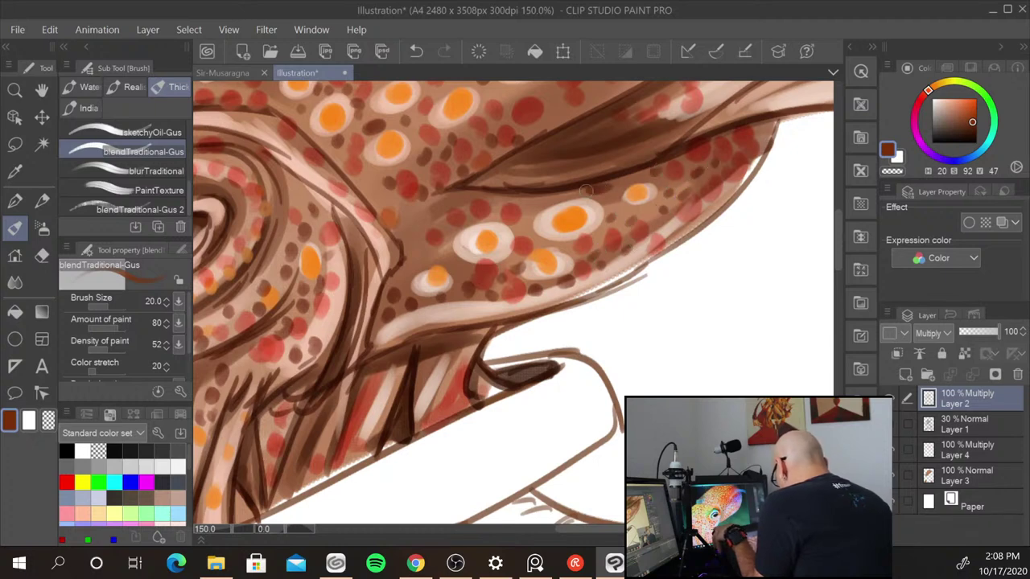
- Scatter dark brown specks along the upper side of the lower head, around its two largest light spots
{"action": "left_click", "coordinate": [481, 196]}
{"action": "left_click", "coordinate": [465, 196]}
{"action": "left_click", "coordinate": [475, 219]}
{"action": "left_click", "coordinate": [496, 217]}
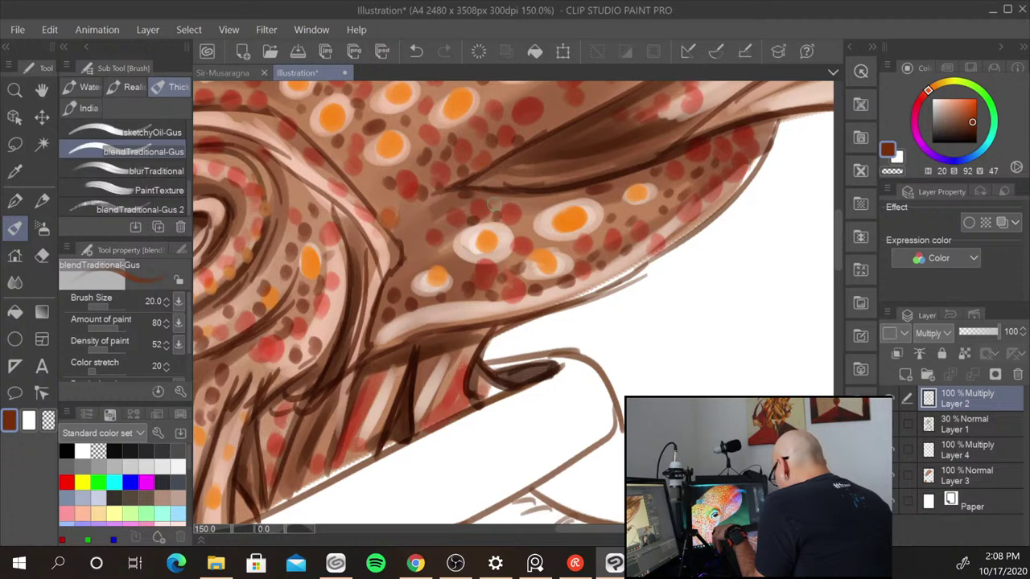
{"action": "left_click", "coordinate": [497, 207]}
{"action": "left_click", "coordinate": [521, 226]}
{"action": "left_click", "coordinate": [536, 212]}
{"action": "left_click", "coordinate": [567, 202]}
{"action": "left_click", "coordinate": [573, 198]}
- Fill the area beside the tip of the brow fold with dark brown specks, up towards the head's spots
{"action": "left_click", "coordinate": [414, 229]}
{"action": "left_click", "coordinate": [413, 254]}
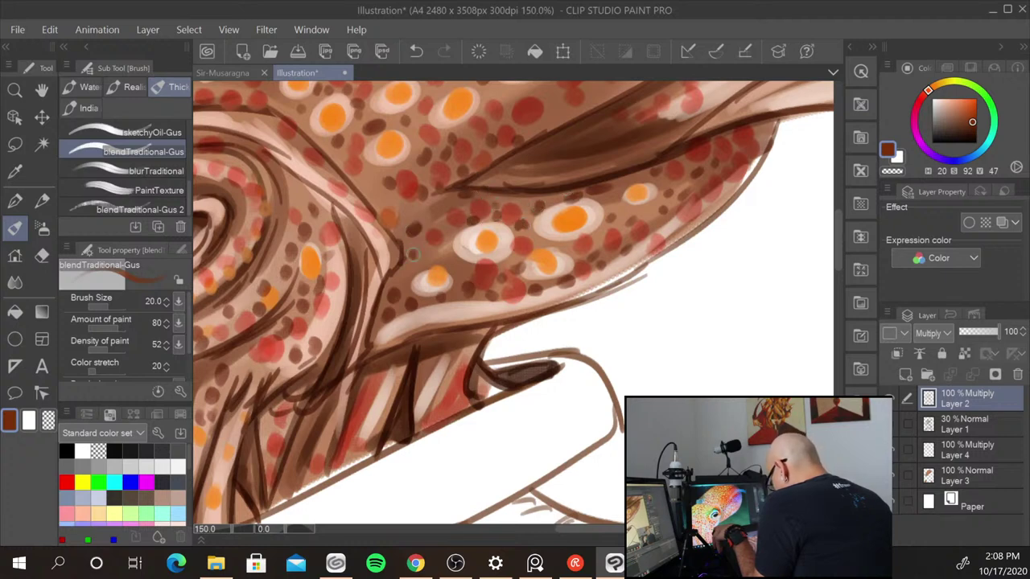
{"action": "left_click", "coordinate": [431, 253]}
{"action": "left_click", "coordinate": [404, 274]}
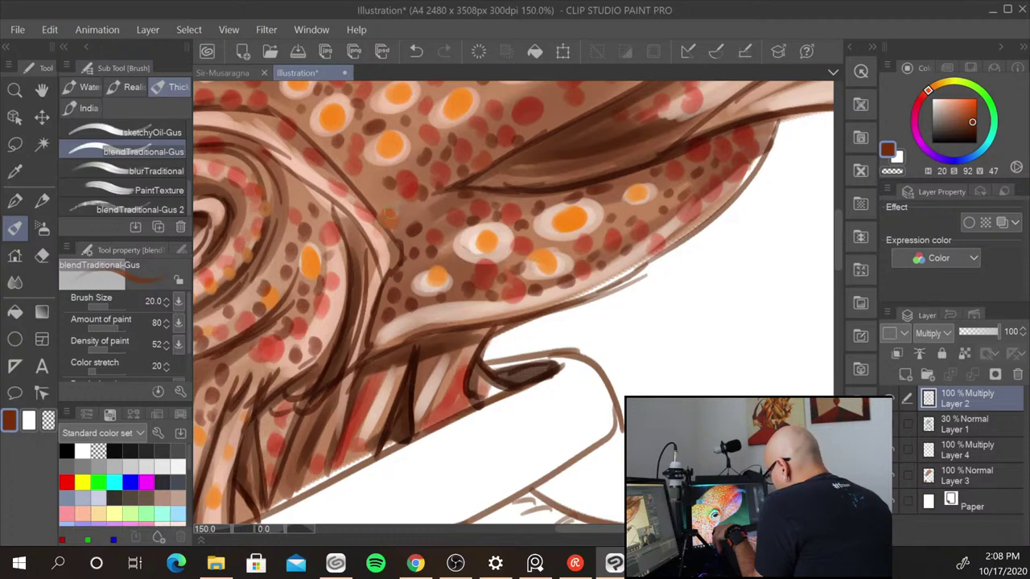
{"action": "left_click", "coordinate": [380, 195]}
{"action": "left_click", "coordinate": [405, 172]}
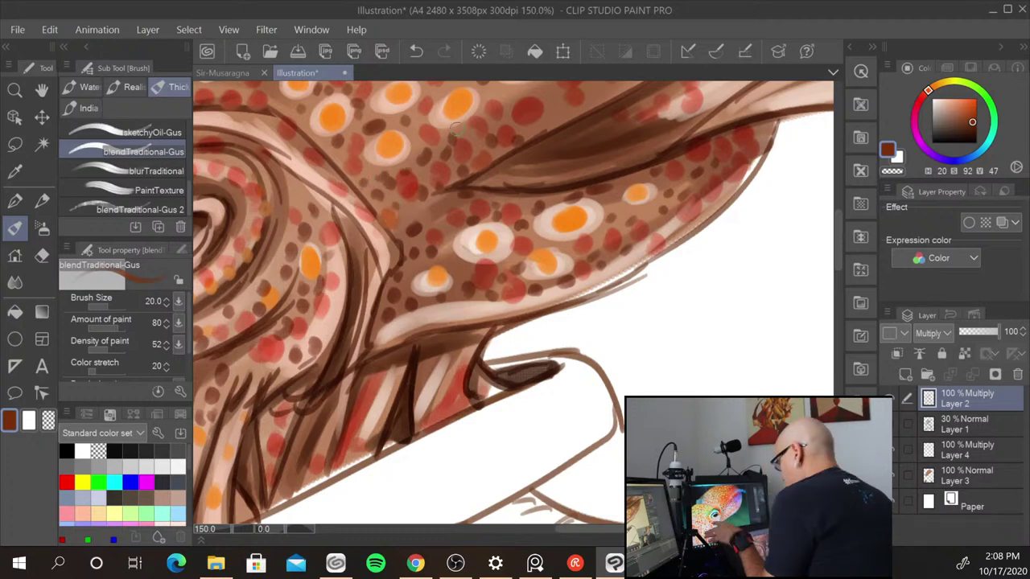
- Dot dark brown specks around the light spots on the front of the face, ahead of the eye
{"action": "mouse_move", "coordinate": [406, 385]}
{"action": "left_mouse_down"}
{"action": "mouse_move", "coordinate": [754, 315]}
{"action": "mouse_move", "coordinate": [759, 329]}
{"action": "left_mouse_up"}
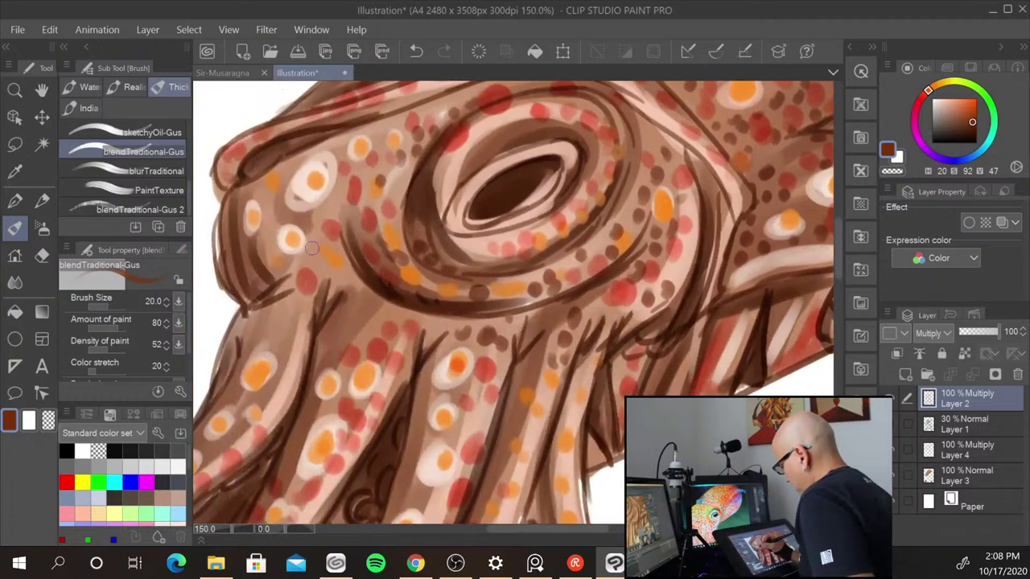
{"action": "left_click", "coordinate": [276, 259]}
{"action": "left_click", "coordinate": [256, 252]}
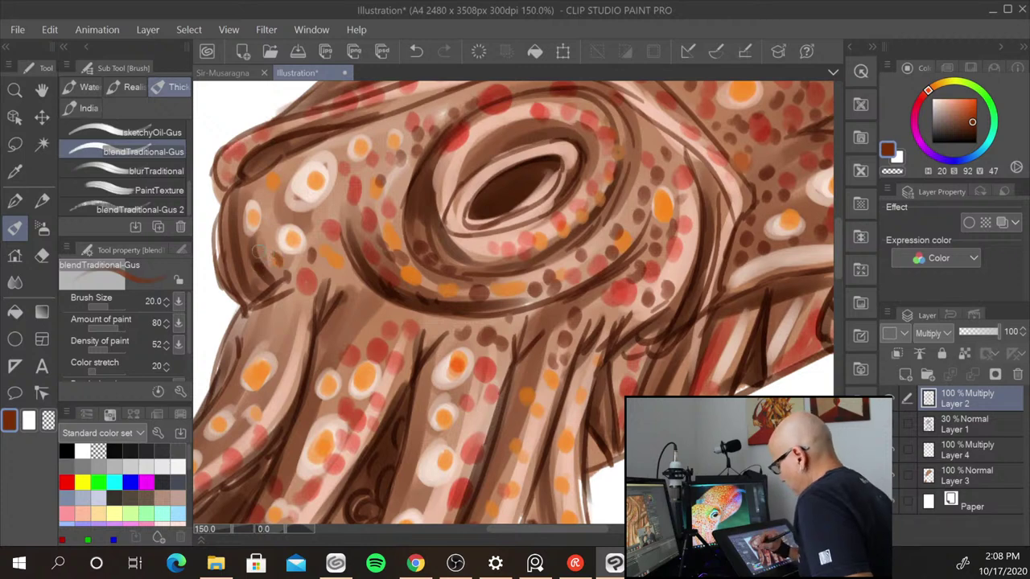
{"action": "left_click", "coordinate": [246, 253]}
{"action": "left_click", "coordinate": [256, 270]}
{"action": "left_click", "coordinate": [242, 279]}
{"action": "left_click", "coordinate": [248, 241]}
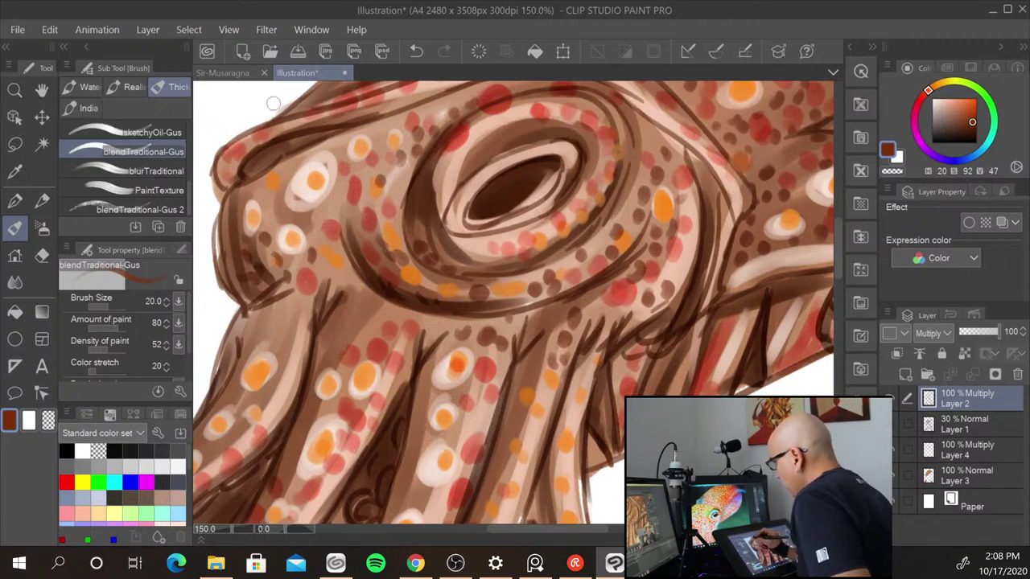
{"action": "left_click", "coordinate": [268, 203]}
{"action": "left_click", "coordinate": [254, 193]}
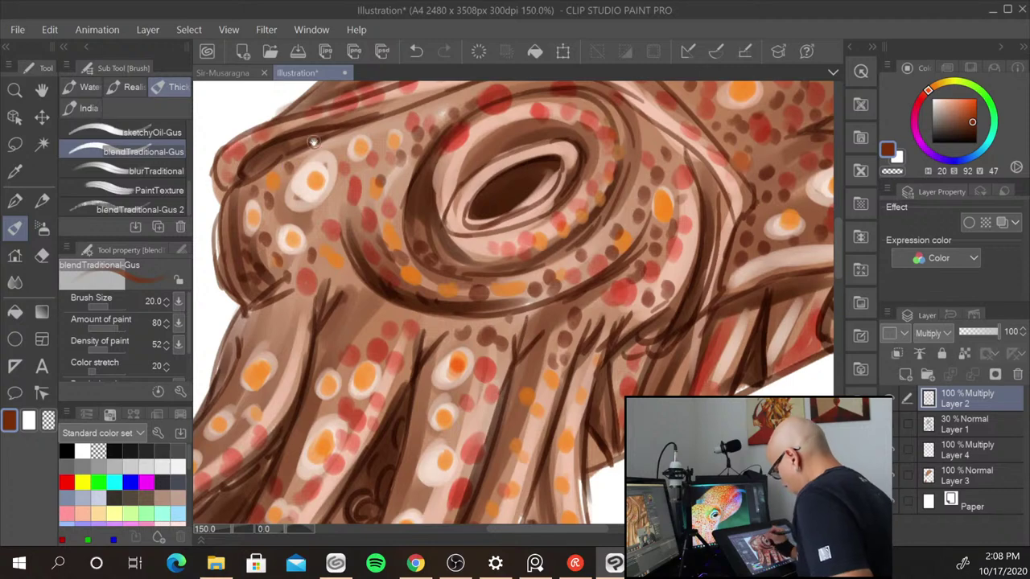
- Add dark brown specks around the orange-centred spots on the upper half of the front tentacle
{"action": "left_click_drag", "start_coordinate": [300, 233], "coordinate": [452, 139]}
{"action": "left_click", "coordinate": [433, 235]}
{"action": "left_click", "coordinate": [418, 231]}
{"action": "left_click", "coordinate": [452, 218]}
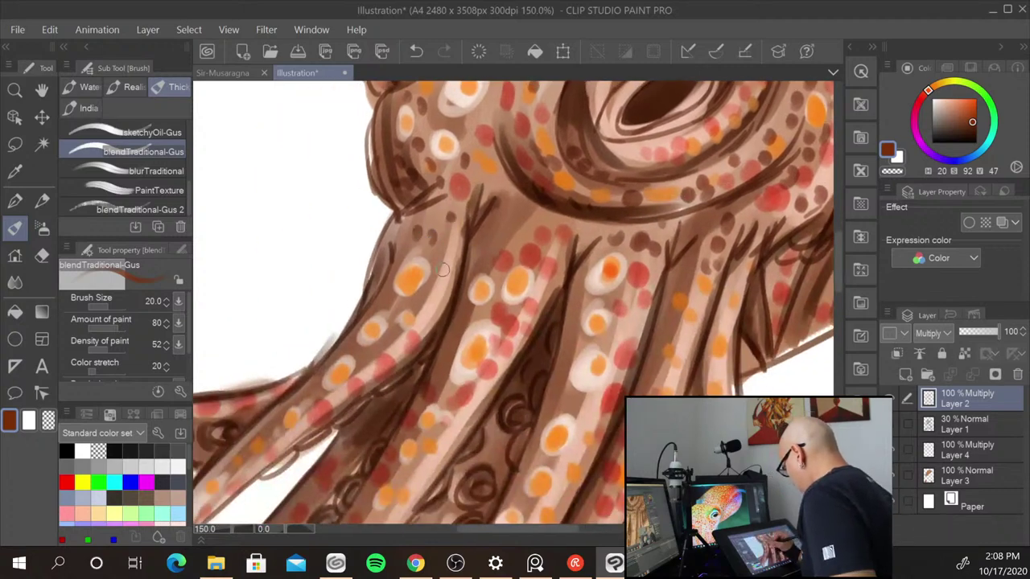
{"action": "left_click", "coordinate": [440, 272]}
{"action": "left_click", "coordinate": [427, 299]}
{"action": "left_click", "coordinate": [411, 304]}
{"action": "left_click", "coordinate": [385, 308]}
{"action": "mouse_move", "coordinate": [385, 313]}
{"action": "left_mouse_down"}
{"action": "mouse_move", "coordinate": [415, 326]}
{"action": "mouse_move", "coordinate": [362, 365]}
{"action": "mouse_move", "coordinate": [395, 361]}
{"action": "left_mouse_up"}
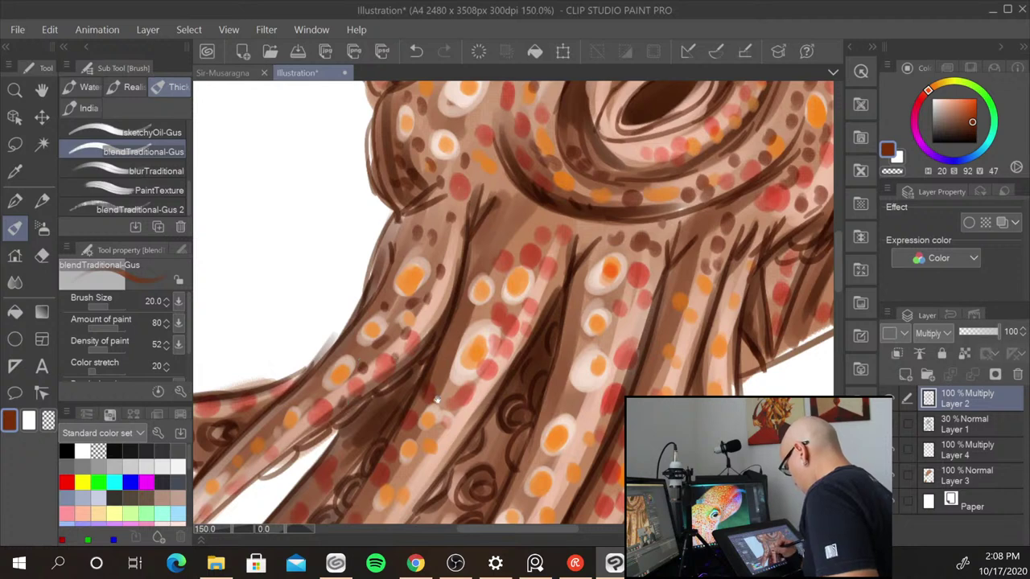
- Dot dark brown specks down the lower half of the front tentacle and among the suckers of the curled tentacle behind it
{"action": "left_click_drag", "start_coordinate": [339, 403], "coordinate": [578, 257]}
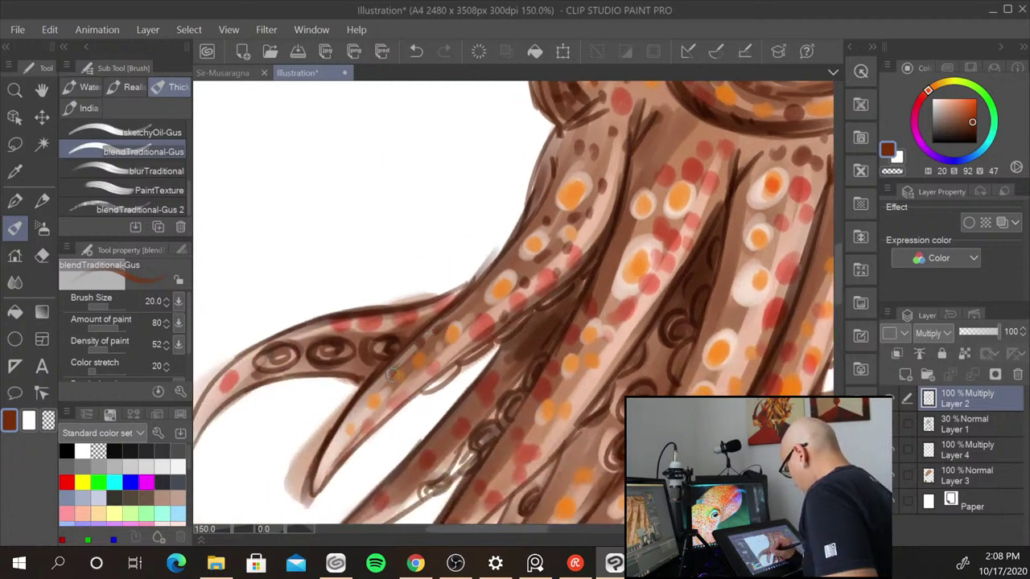
{"action": "left_click_drag", "start_coordinate": [376, 391], "coordinate": [361, 406]}
{"action": "left_click_drag", "start_coordinate": [346, 363], "coordinate": [366, 373]}
{"action": "left_click_drag", "start_coordinate": [419, 331], "coordinate": [413, 328]}
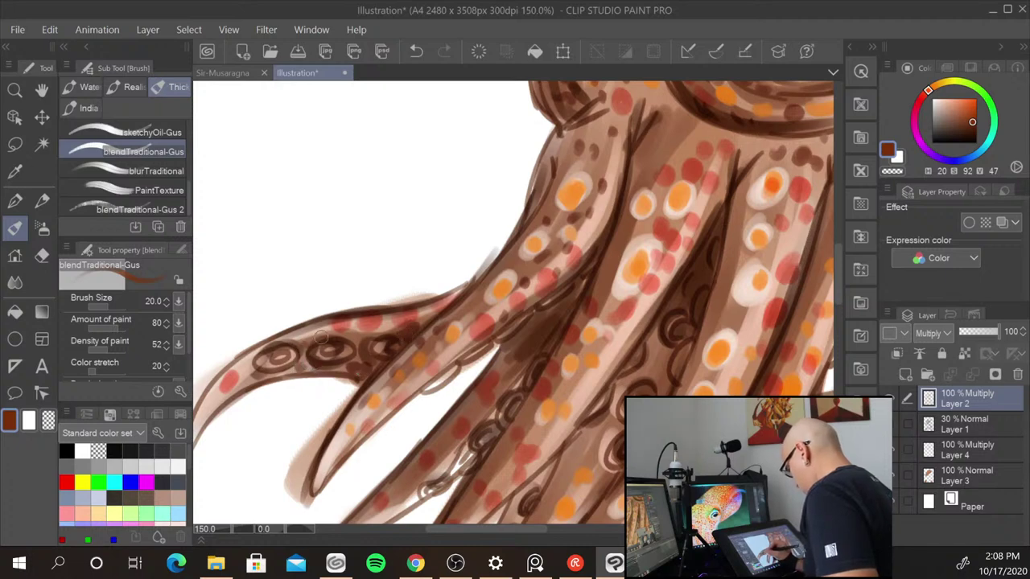
{"action": "mouse_move", "coordinate": [265, 362]}
{"action": "left_mouse_down"}
{"action": "mouse_move", "coordinate": [245, 385]}
{"action": "mouse_move", "coordinate": [272, 375]}
{"action": "left_mouse_up"}
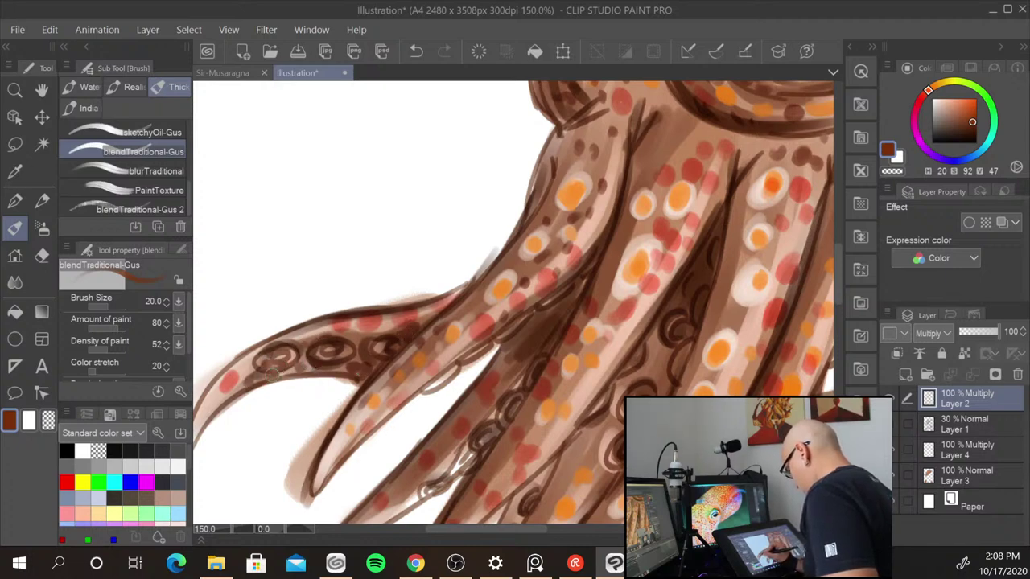
- Add dark brown specks along the short shadowed tentacle and around the red dots on the second tentacle's lower part
{"action": "mouse_move", "coordinate": [611, 423]}
{"action": "left_mouse_down"}
{"action": "mouse_move", "coordinate": [568, 361]}
{"action": "mouse_move", "coordinate": [545, 363]}
{"action": "left_mouse_up"}
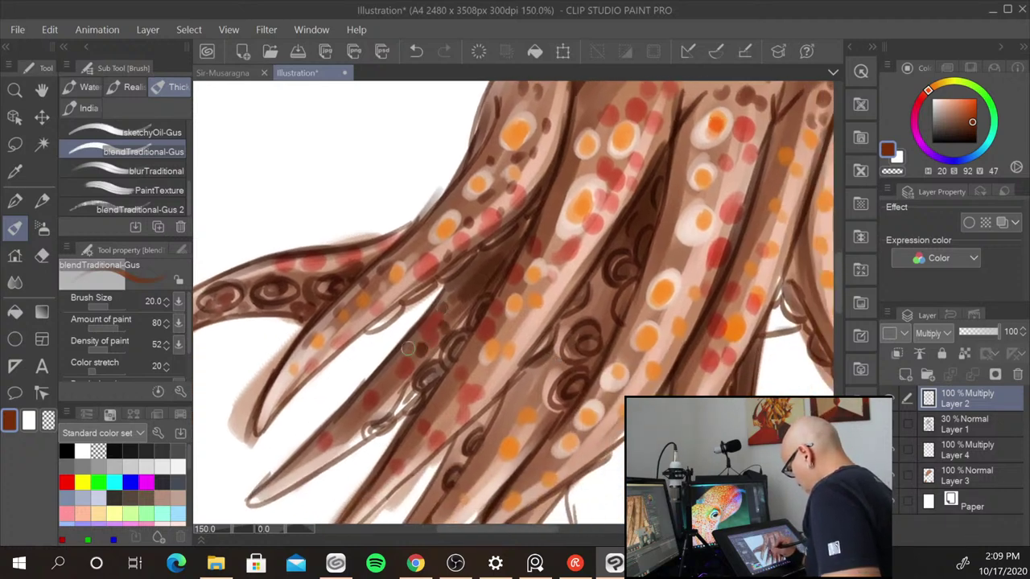
{"action": "left_click_drag", "start_coordinate": [374, 402], "coordinate": [290, 453]}
{"action": "left_click", "coordinate": [440, 403]}
{"action": "left_click", "coordinate": [448, 415]}
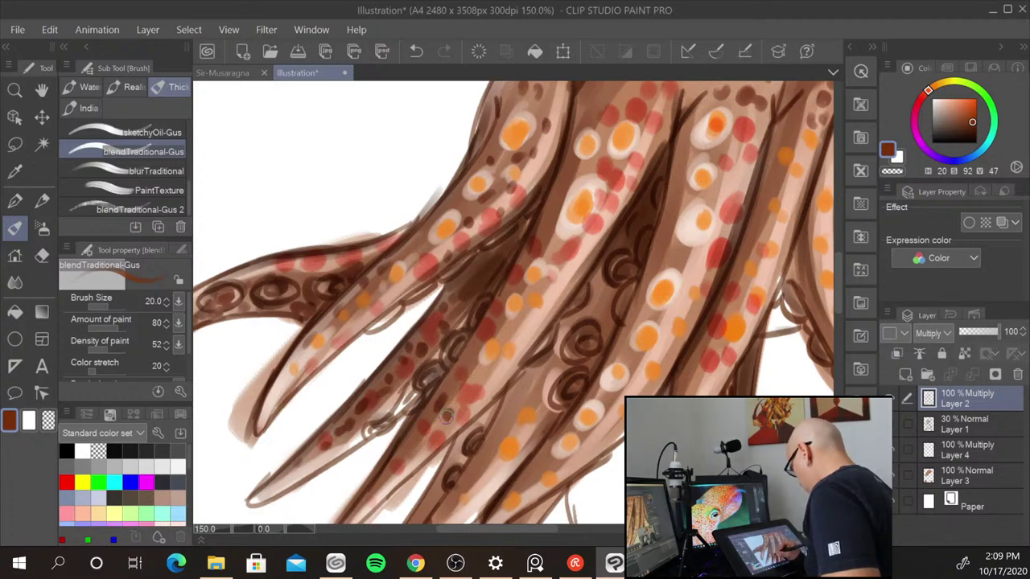
{"action": "left_click", "coordinate": [442, 428]}
{"action": "left_click", "coordinate": [475, 409]}
- Continue the dark brown specks up the middle of the second tentacle, between its orange dots and light spots
{"action": "left_click", "coordinate": [491, 374]}
{"action": "left_click", "coordinate": [509, 330]}
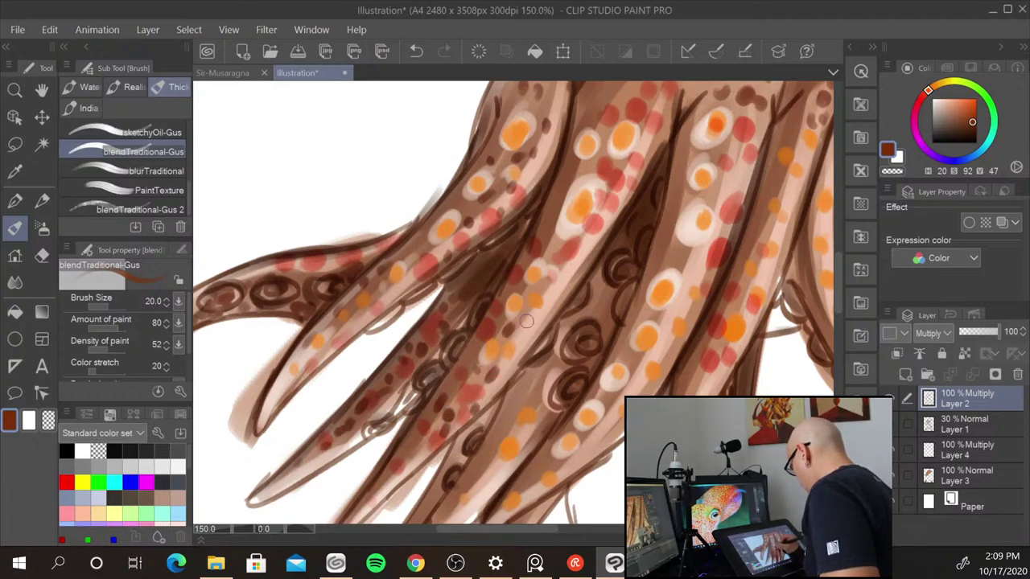
{"action": "left_click", "coordinate": [523, 325]}
{"action": "left_click", "coordinate": [540, 284]}
{"action": "left_click", "coordinate": [527, 291]}
{"action": "left_click", "coordinate": [556, 244]}
{"action": "left_click", "coordinate": [561, 197]}
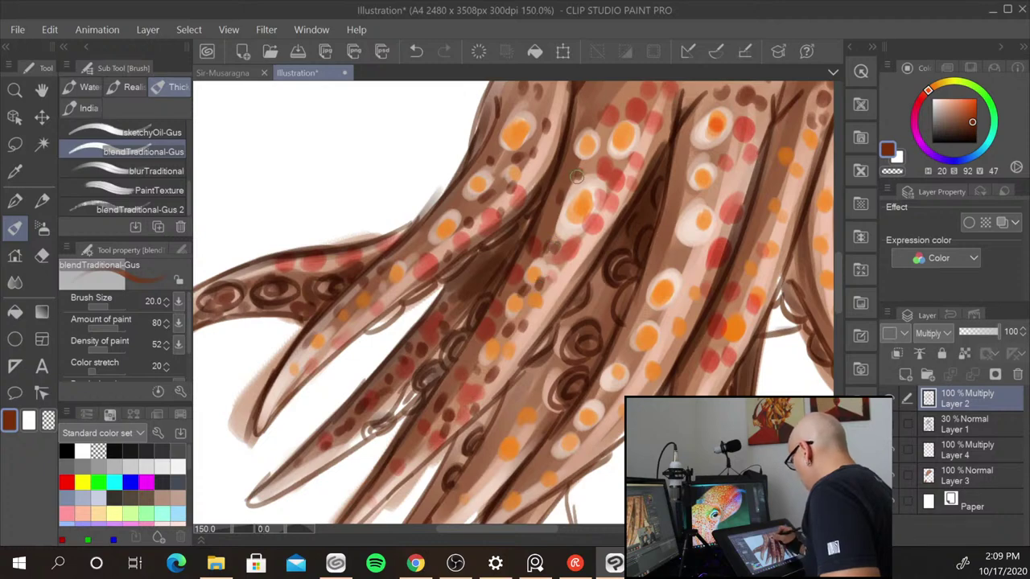
- Scatter dark brown specks between the orange-centred spots of the third tentacle, down to its tip
{"action": "left_click_drag", "start_coordinate": [606, 289], "coordinate": [499, 434]}
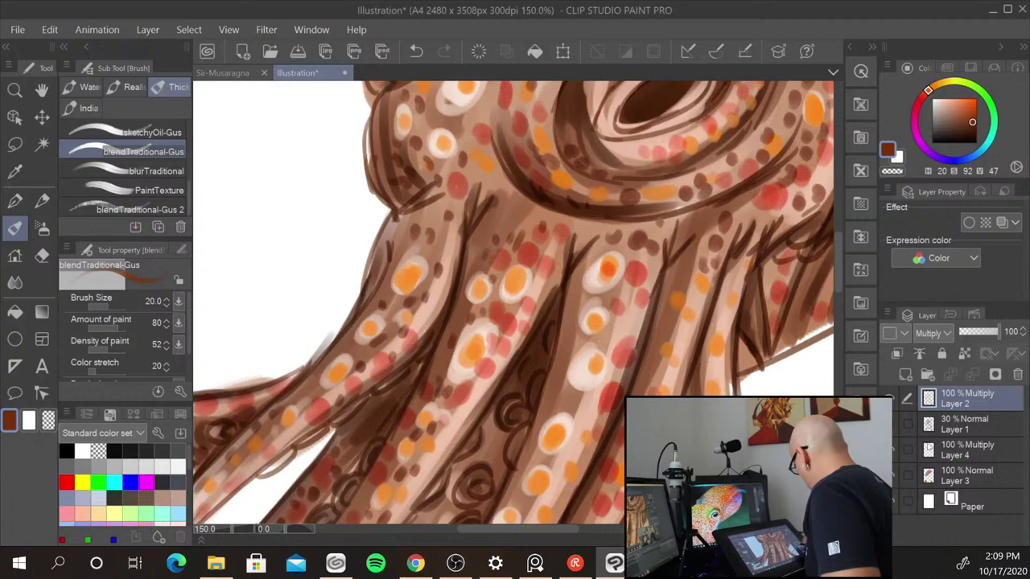
{"action": "left_click_drag", "start_coordinate": [629, 298], "coordinate": [616, 191]}
{"action": "left_click", "coordinate": [553, 251]}
{"action": "left_click", "coordinate": [565, 238]}
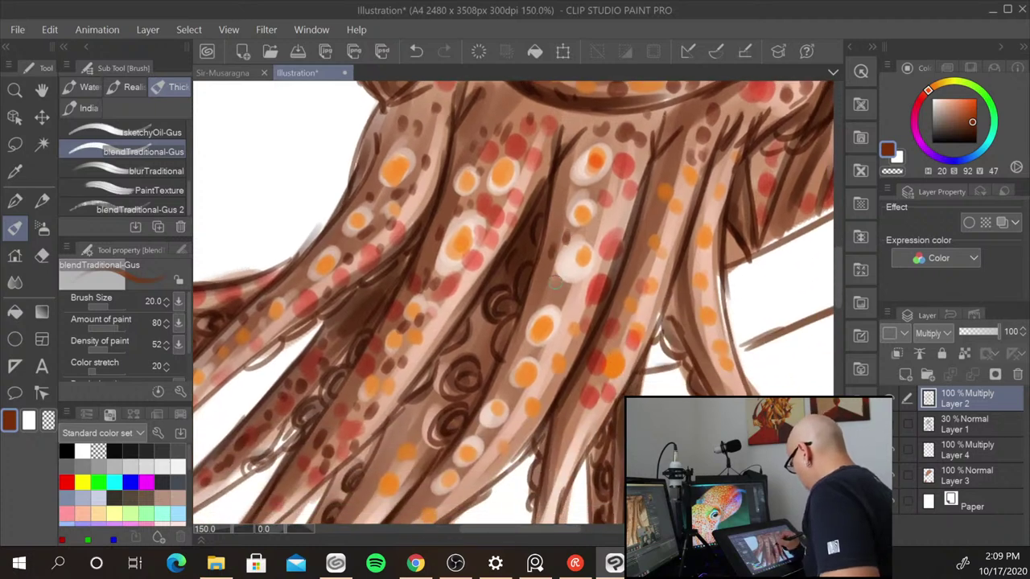
{"action": "left_click", "coordinate": [550, 285]}
{"action": "left_click", "coordinate": [559, 290]}
{"action": "left_click", "coordinate": [568, 291]}
{"action": "left_click", "coordinate": [558, 304]}
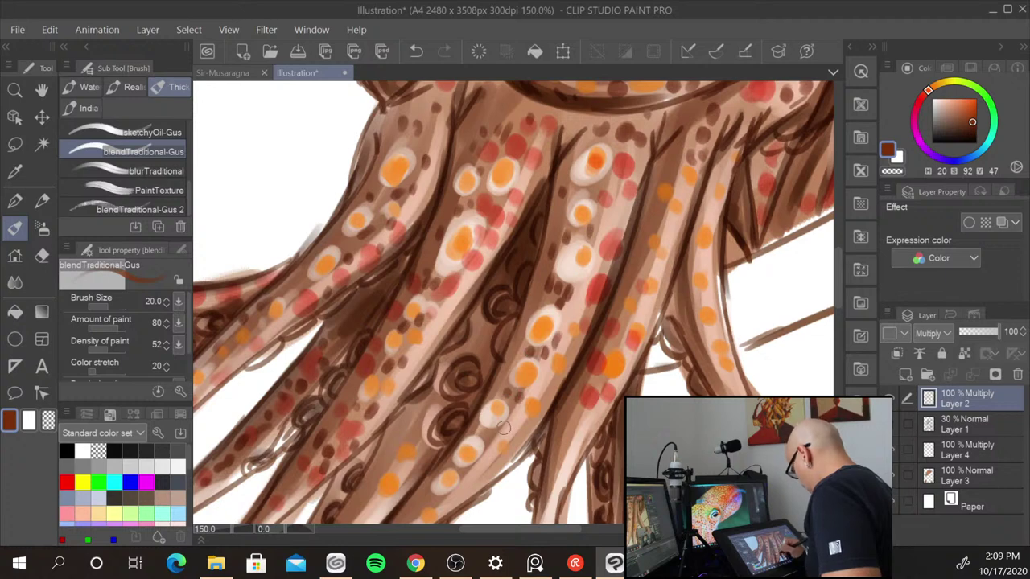
{"action": "left_click_drag", "start_coordinate": [522, 446], "coordinate": [614, 311]}
{"action": "mouse_move", "coordinate": [580, 336]}
{"action": "left_mouse_down"}
{"action": "mouse_move", "coordinate": [564, 375]}
{"action": "mouse_move", "coordinate": [546, 365]}
{"action": "mouse_move", "coordinate": [562, 358]}
{"action": "mouse_move", "coordinate": [509, 395]}
{"action": "left_mouse_up"}
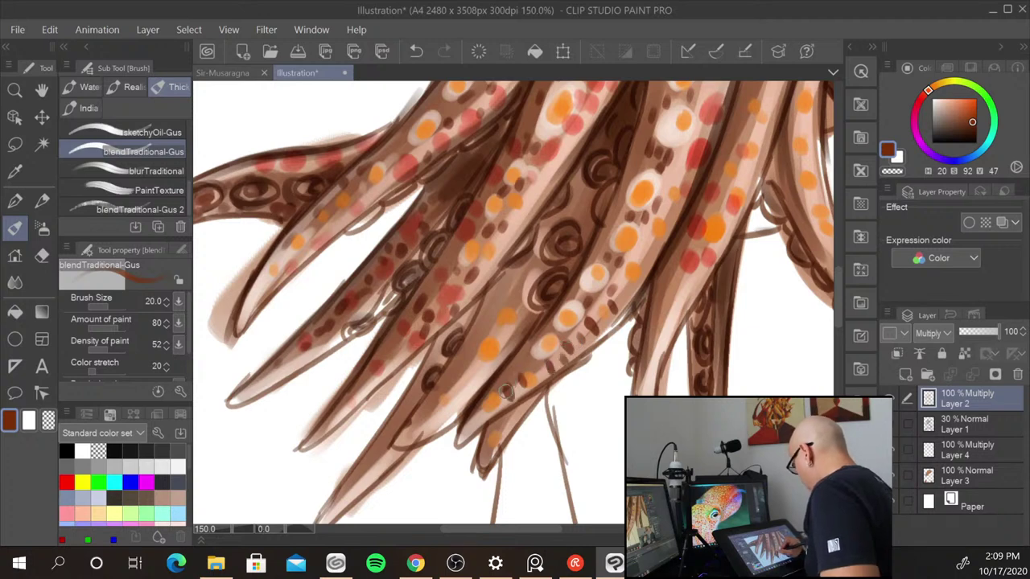
- Mark the lower half of the fourth tentacle with short dark brown bars and specks around its orange and red dots
{"action": "left_click_drag", "start_coordinate": [699, 231], "coordinate": [584, 296]}
{"action": "mouse_move", "coordinate": [564, 350]}
{"action": "left_mouse_down"}
{"action": "mouse_move", "coordinate": [571, 360]}
{"action": "mouse_move", "coordinate": [590, 341]}
{"action": "left_mouse_up"}
{"action": "left_click_drag", "start_coordinate": [566, 372], "coordinate": [546, 414]}
{"action": "left_click_drag", "start_coordinate": [551, 342], "coordinate": [560, 335]}
{"action": "mouse_move", "coordinate": [577, 307]}
{"action": "left_mouse_down"}
{"action": "mouse_move", "coordinate": [621, 293]}
{"action": "mouse_move", "coordinate": [605, 304]}
{"action": "mouse_move", "coordinate": [594, 270]}
{"action": "mouse_move", "coordinate": [626, 233]}
{"action": "mouse_move", "coordinate": [620, 210]}
{"action": "mouse_move", "coordinate": [653, 179]}
{"action": "left_mouse_up"}
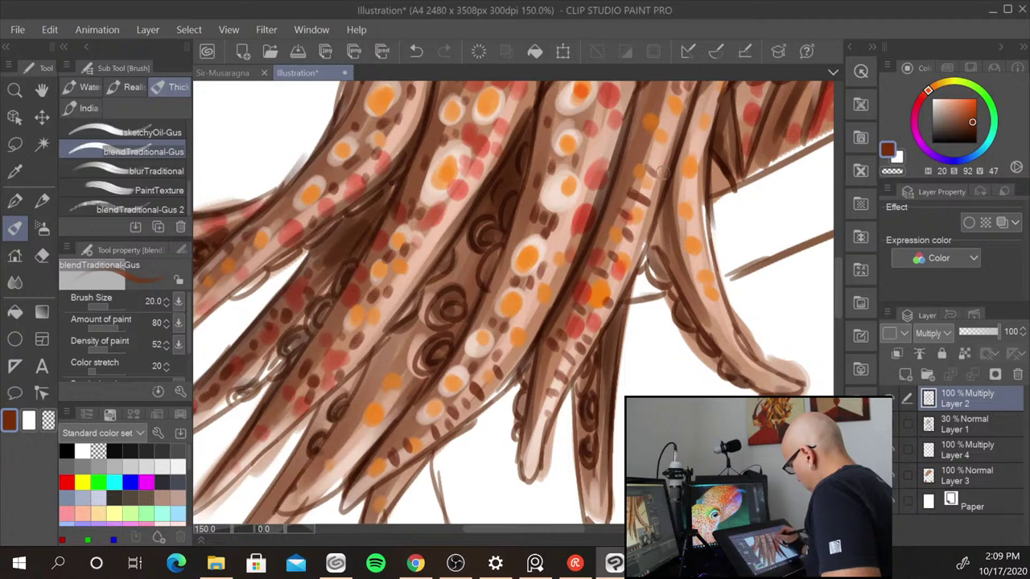
- Extend the dark brown bars up the fourth tentacle and add specks beside the second tentacle's largest light spot
{"action": "left_click_drag", "start_coordinate": [648, 277], "coordinate": [694, 321]}
{"action": "mouse_move", "coordinate": [653, 190]}
{"action": "left_mouse_down"}
{"action": "mouse_move", "coordinate": [631, 205]}
{"action": "mouse_move", "coordinate": [621, 241]}
{"action": "left_mouse_up"}
{"action": "left_click_drag", "start_coordinate": [624, 246], "coordinate": [608, 262]}
{"action": "left_click_drag", "start_coordinate": [638, 186], "coordinate": [668, 142]}
{"action": "left_click_drag", "start_coordinate": [508, 195], "coordinate": [517, 204]}
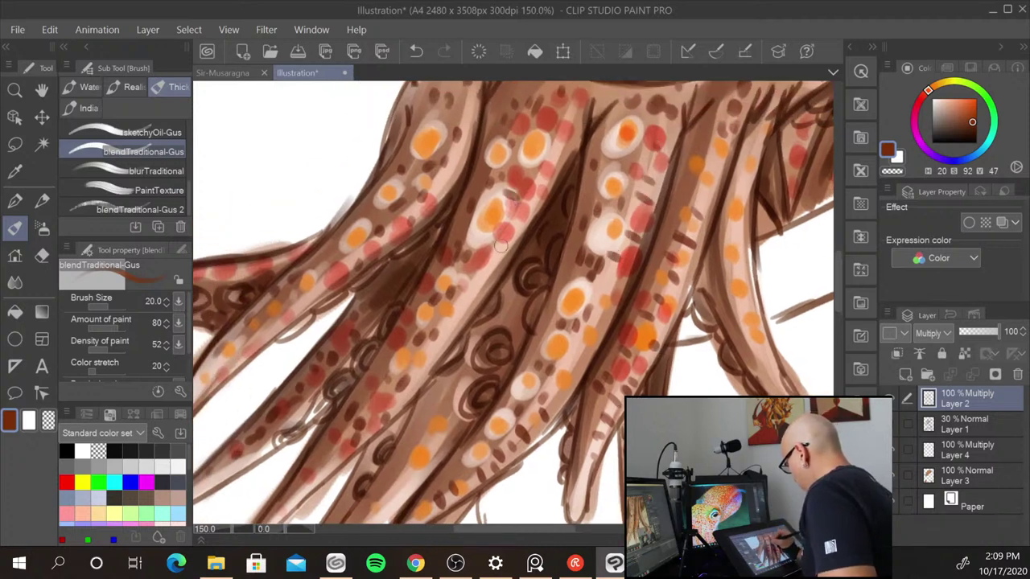
{"action": "mouse_move", "coordinate": [489, 237]}
{"action": "left_mouse_down"}
{"action": "mouse_move", "coordinate": [519, 231]}
{"action": "mouse_move", "coordinate": [510, 219]}
{"action": "mouse_move", "coordinate": [468, 227]}
{"action": "left_mouse_up"}
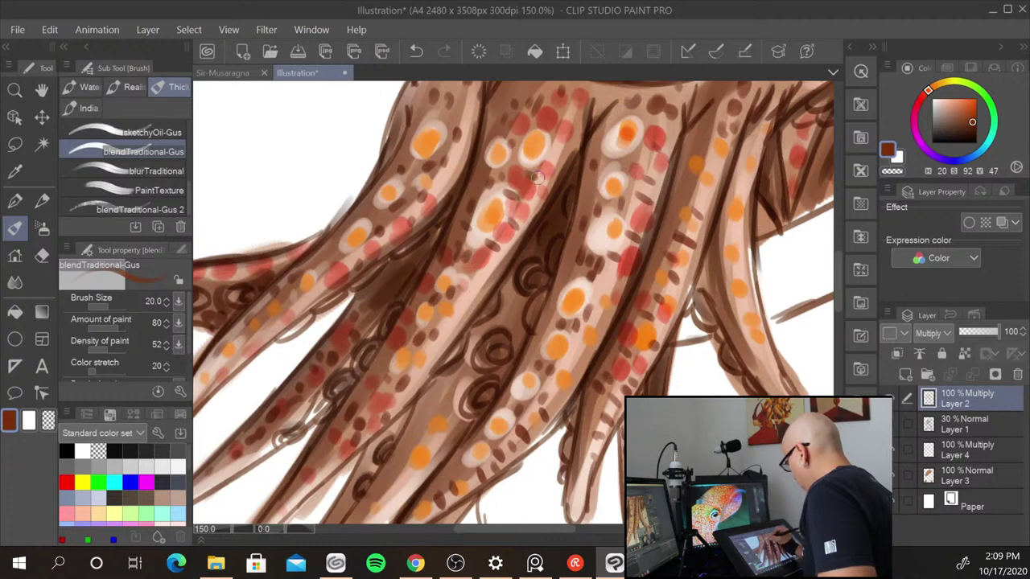
- Add dark brown specks and short stripes along the outer edge of the curled back tentacle, out to its tip
{"action": "left_click_drag", "start_coordinate": [592, 274], "coordinate": [653, 301]}
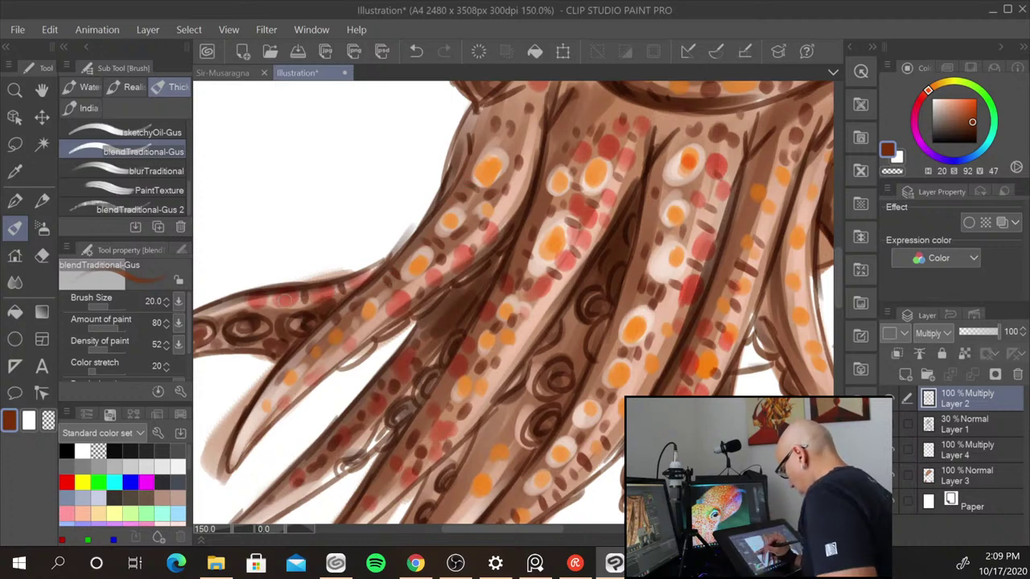
{"action": "left_click_drag", "start_coordinate": [378, 291], "coordinate": [512, 276]}
{"action": "left_click_drag", "start_coordinate": [344, 293], "coordinate": [346, 297]}
{"action": "left_click_drag", "start_coordinate": [282, 323], "coordinate": [253, 375]}
- Fill the crown of the head with more dark brown specks between its light spots and red dots
{"action": "key", "text": "ctrl+minus"}
{"action": "key", "text": "ctrl+minus"}
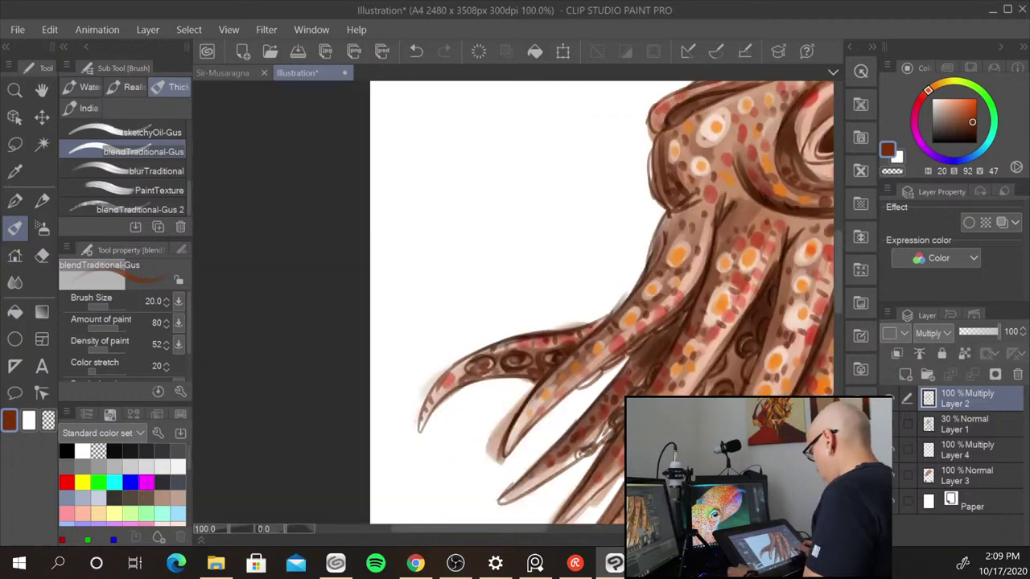
{"action": "left_click_drag", "start_coordinate": [833, 447], "coordinate": [418, 450]}
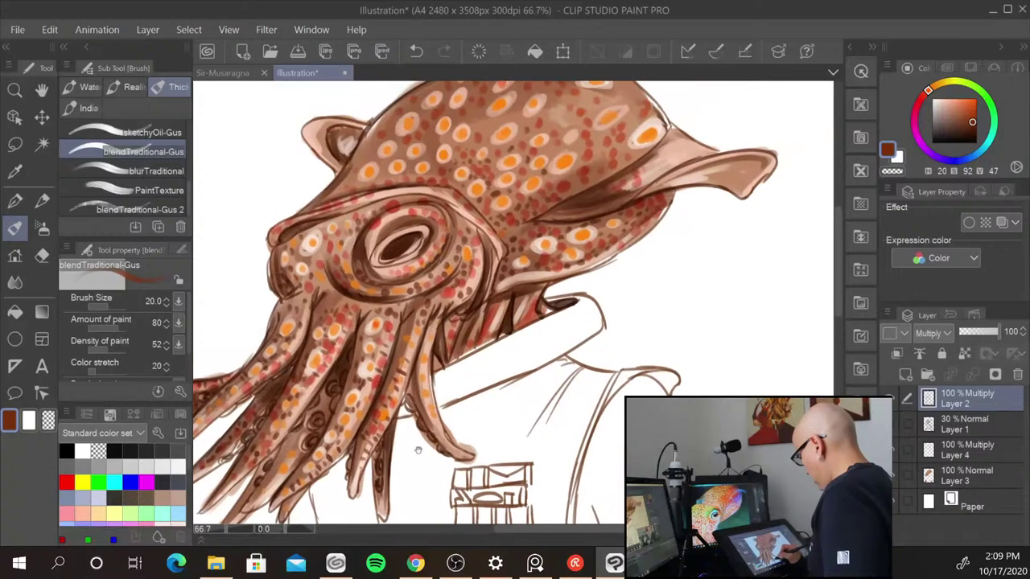
{"action": "left_click_drag", "start_coordinate": [547, 439], "coordinate": [520, 477]}
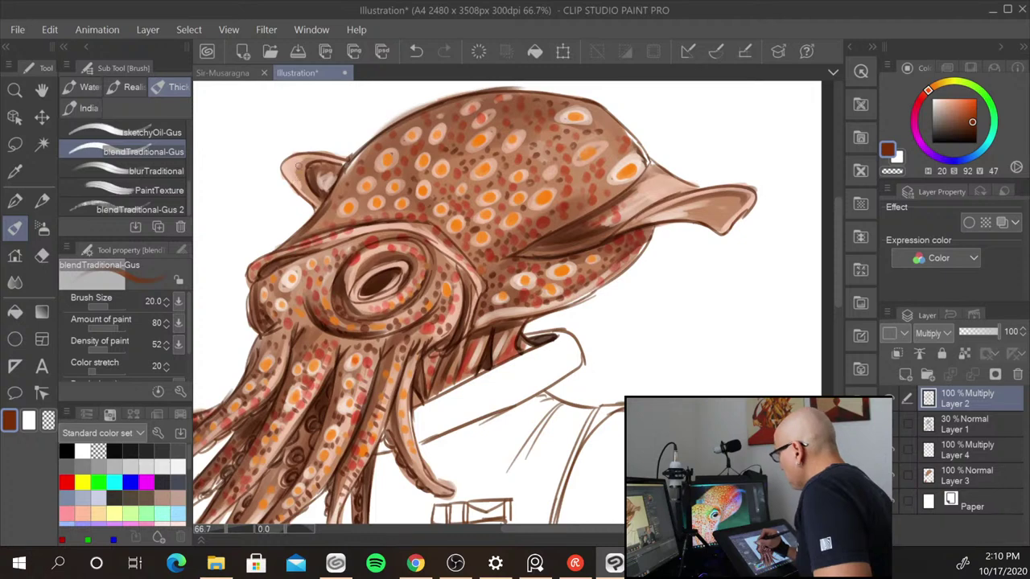
- Add dark brown marks to the neck strips above the collar and along the adjoining rearmost tentacle
{"action": "left_click_drag", "start_coordinate": [651, 385], "coordinate": [674, 241]}
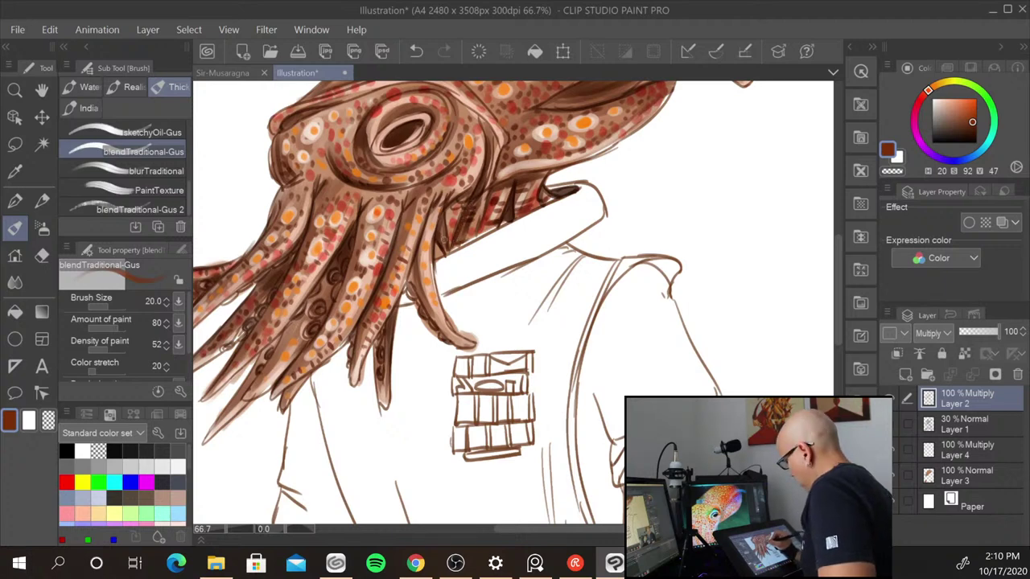
{"action": "left_click_drag", "start_coordinate": [441, 212], "coordinate": [445, 245]}
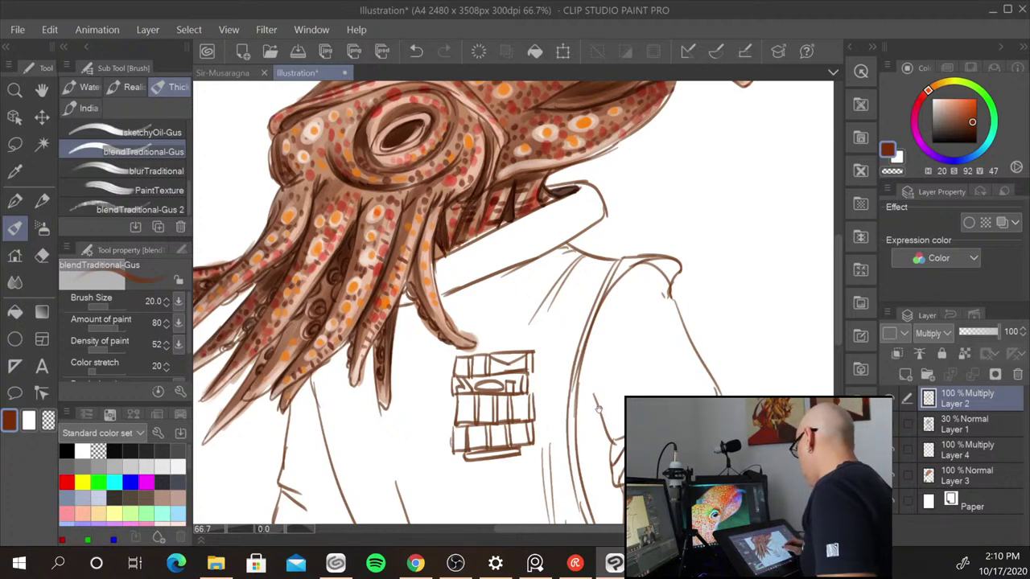
{"action": "left_click_drag", "start_coordinate": [598, 409], "coordinate": [617, 366]}
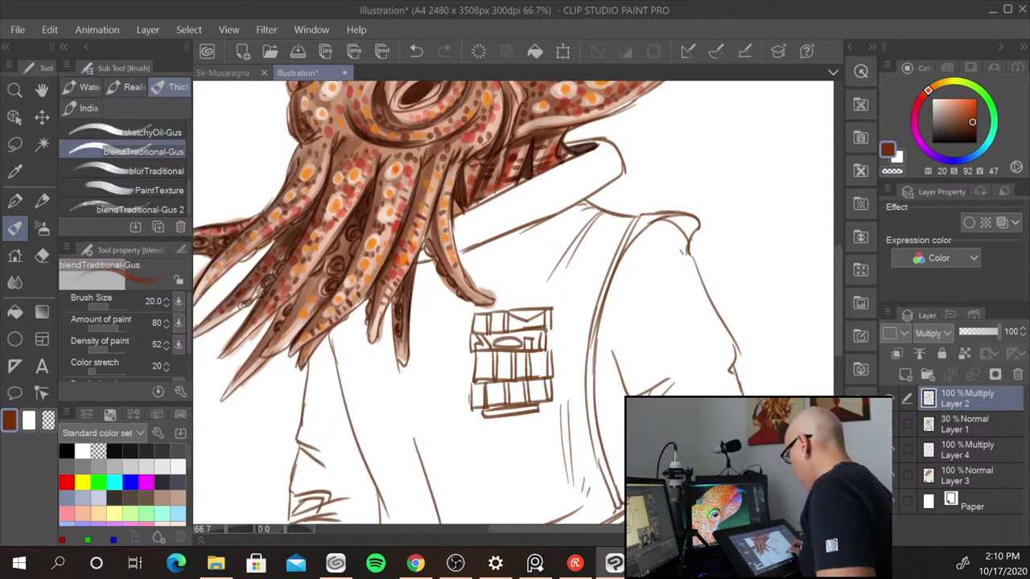
- Paint dark brown specks and bars around the light spots on the tentacle fingers of both hands
{"action": "left_click_drag", "start_coordinate": [644, 484], "coordinate": [518, 102]}
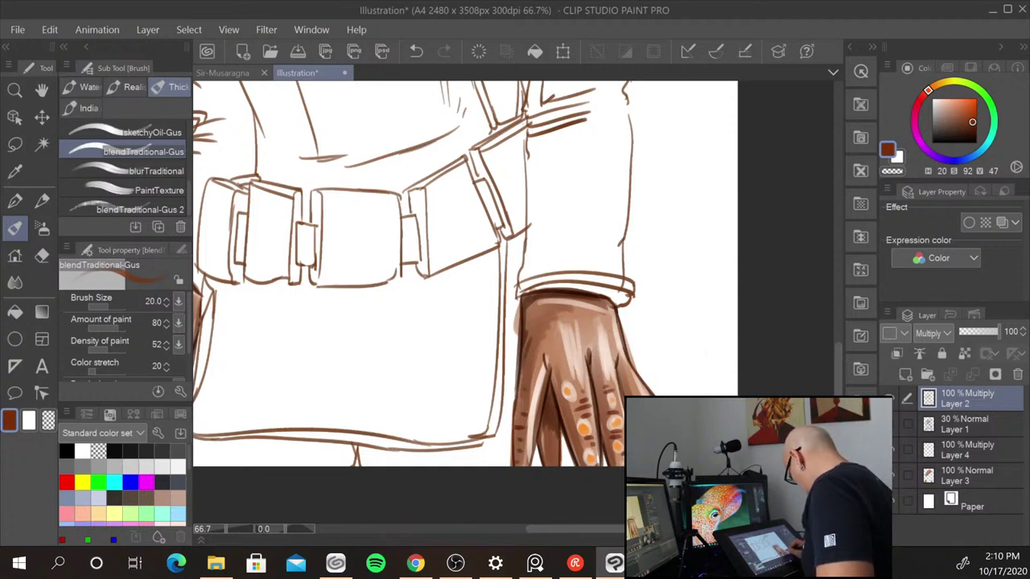
{"action": "left_click_drag", "start_coordinate": [388, 439], "coordinate": [653, 431]}
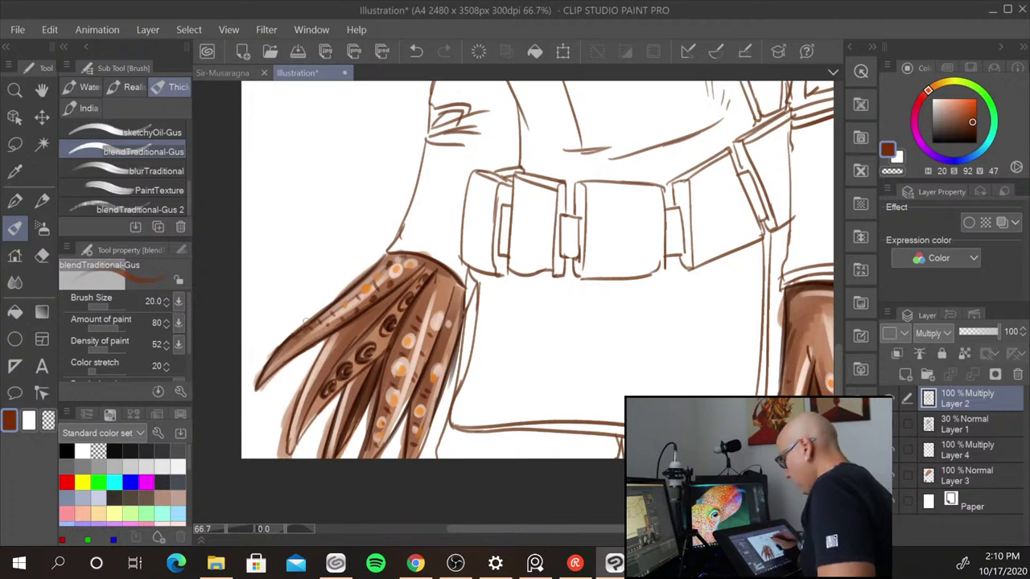
{"action": "left_click_drag", "start_coordinate": [690, 225], "coordinate": [482, 465]}
{"action": "left_click_drag", "start_coordinate": [533, 258], "coordinate": [576, 431]}
{"action": "left_click_drag", "start_coordinate": [535, 298], "coordinate": [565, 352]}
{"action": "mouse_move", "coordinate": [365, 232]}
{"action": "left_mouse_down"}
{"action": "mouse_move", "coordinate": [418, 249]}
{"action": "mouse_move", "coordinate": [408, 235]}
{"action": "left_mouse_up"}
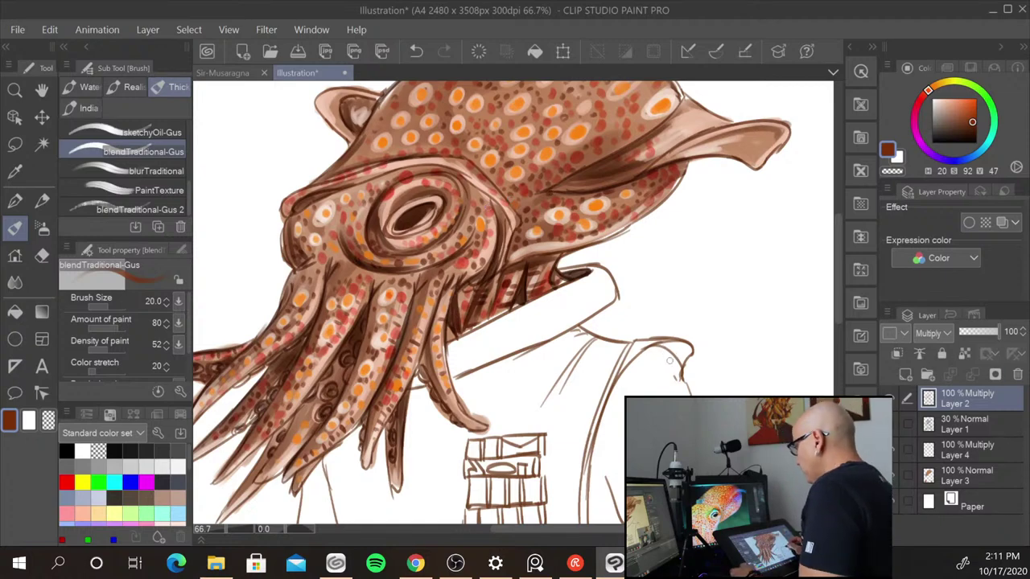
- On Layer 3, shade the gap and suckers between the second and third tentacles with a much darker brown
{"action": "scroll", "coordinate": [669, 361], "scroll_direction": "down", "scroll_amount": 1}
{"action": "left_click_drag", "start_coordinate": [744, 412], "coordinate": [669, 286]}
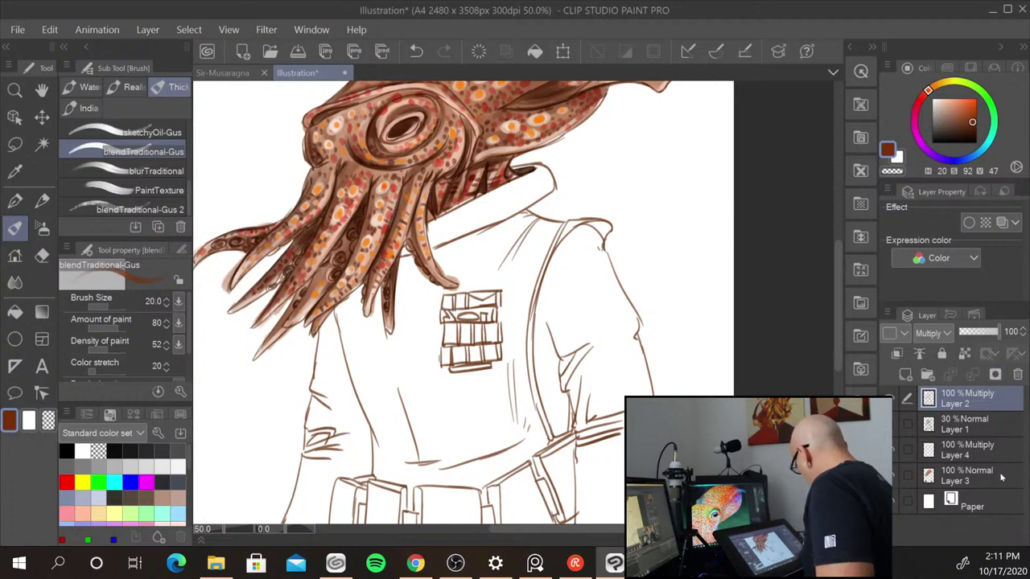
{"action": "left_click", "coordinate": [968, 476]}
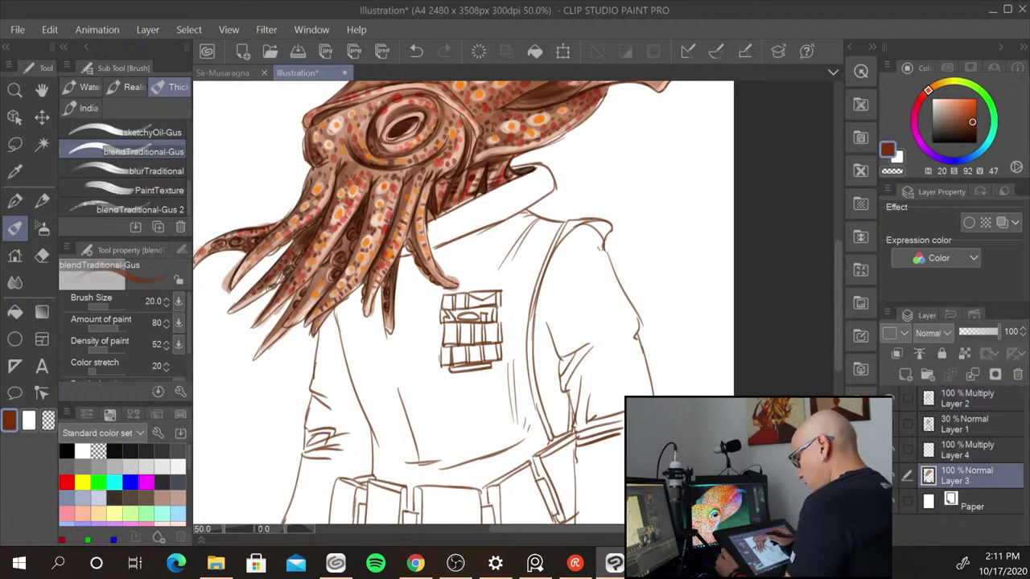
{"action": "scroll", "coordinate": [480, 231], "scroll_direction": "up", "scroll_amount": 1}
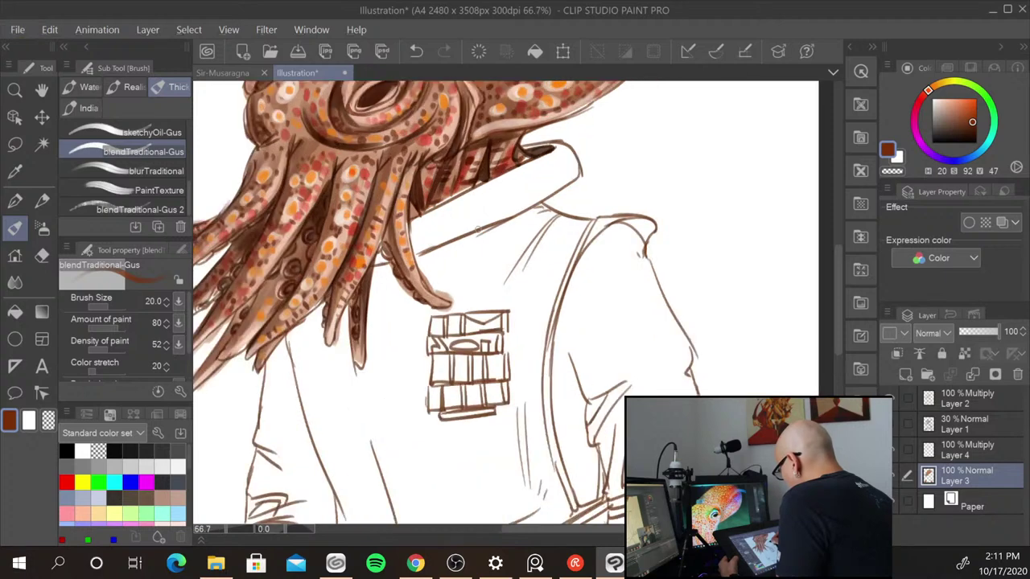
{"action": "scroll", "coordinate": [478, 230], "scroll_direction": "up", "scroll_amount": 1}
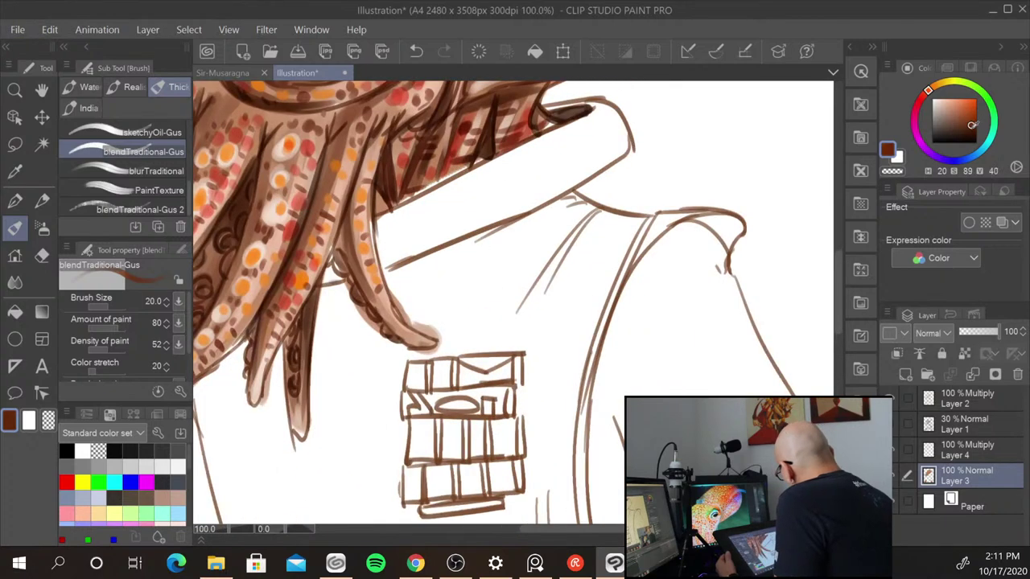
{"action": "left_click_drag", "start_coordinate": [972, 126], "coordinate": [972, 135]}
{"action": "left_click_drag", "start_coordinate": [266, 123], "coordinate": [251, 170]}
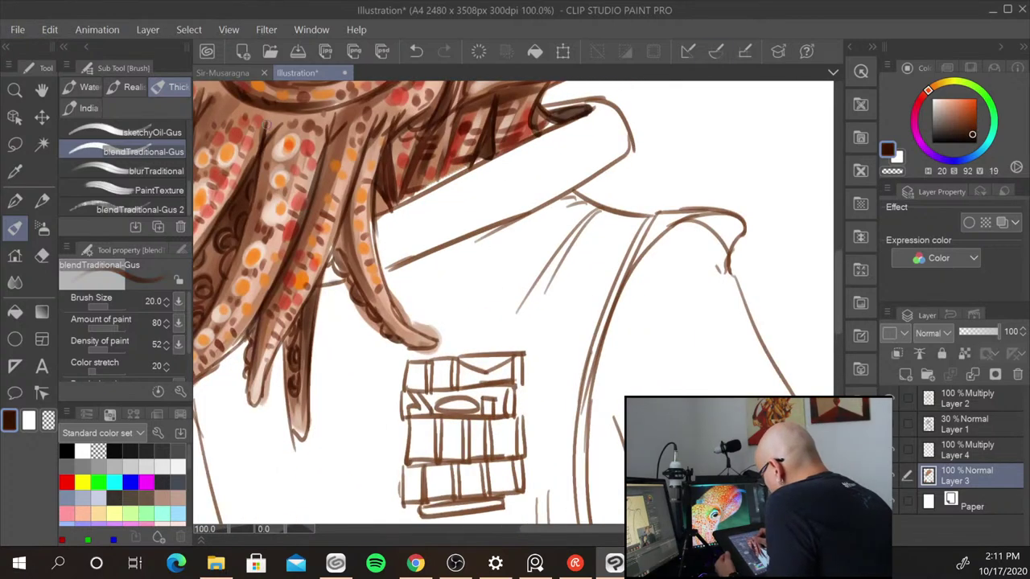
{"action": "mouse_move", "coordinate": [265, 129]}
{"action": "left_mouse_down"}
{"action": "mouse_move", "coordinate": [251, 168]}
{"action": "mouse_move", "coordinate": [266, 120]}
{"action": "mouse_move", "coordinate": [254, 203]}
{"action": "left_mouse_up"}
{"action": "left_click_drag", "start_coordinate": [260, 156], "coordinate": [253, 183]}
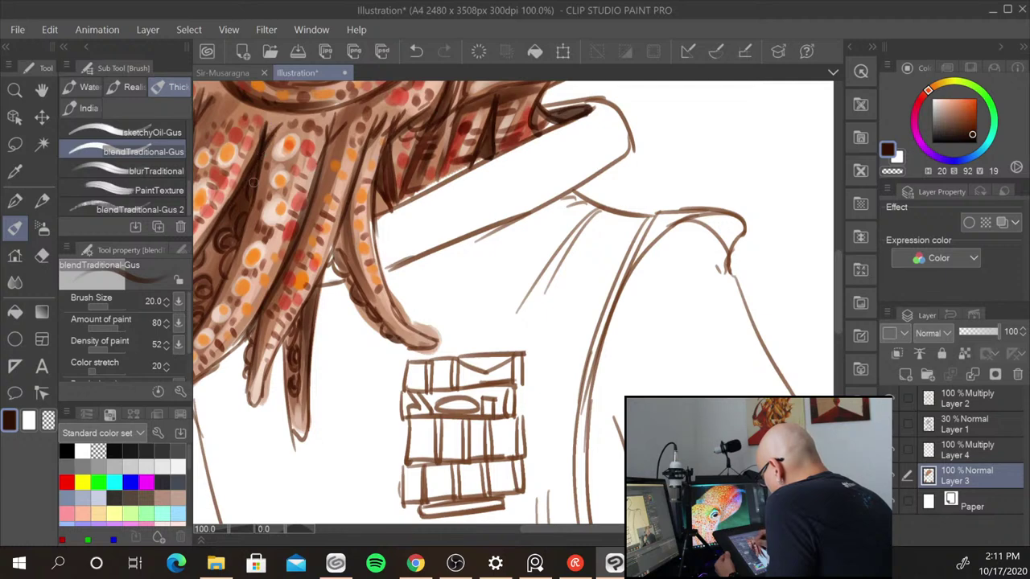
{"action": "left_click_drag", "start_coordinate": [241, 219], "coordinate": [227, 236]}
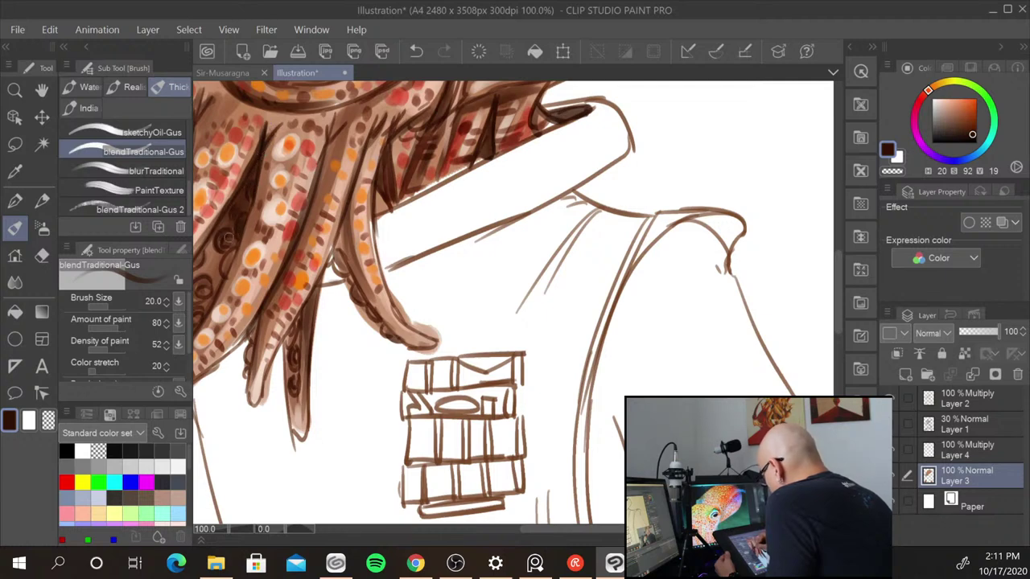
- Change the brown to hue 27, saturation 100, value 18 and deepen the shadows on both sides of the third tentacle
{"action": "mouse_move", "coordinate": [973, 136]}
{"action": "left_mouse_down"}
{"action": "mouse_move", "coordinate": [961, 132]}
{"action": "mouse_move", "coordinate": [975, 135]}
{"action": "left_mouse_up"}
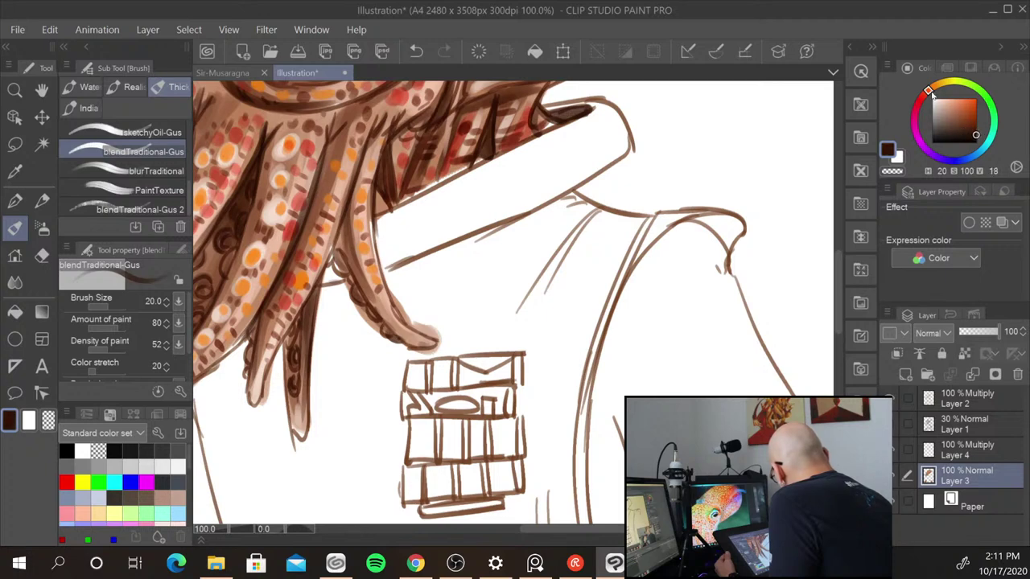
{"action": "left_click_drag", "start_coordinate": [929, 92], "coordinate": [955, 95]}
{"action": "mouse_move", "coordinate": [265, 123]}
{"action": "left_mouse_down"}
{"action": "mouse_move", "coordinate": [242, 228]}
{"action": "mouse_move", "coordinate": [253, 197]}
{"action": "mouse_move", "coordinate": [215, 291]}
{"action": "left_mouse_up"}
{"action": "left_click_drag", "start_coordinate": [234, 254], "coordinate": [207, 295]}
{"action": "left_click_drag", "start_coordinate": [325, 129], "coordinate": [324, 145]}
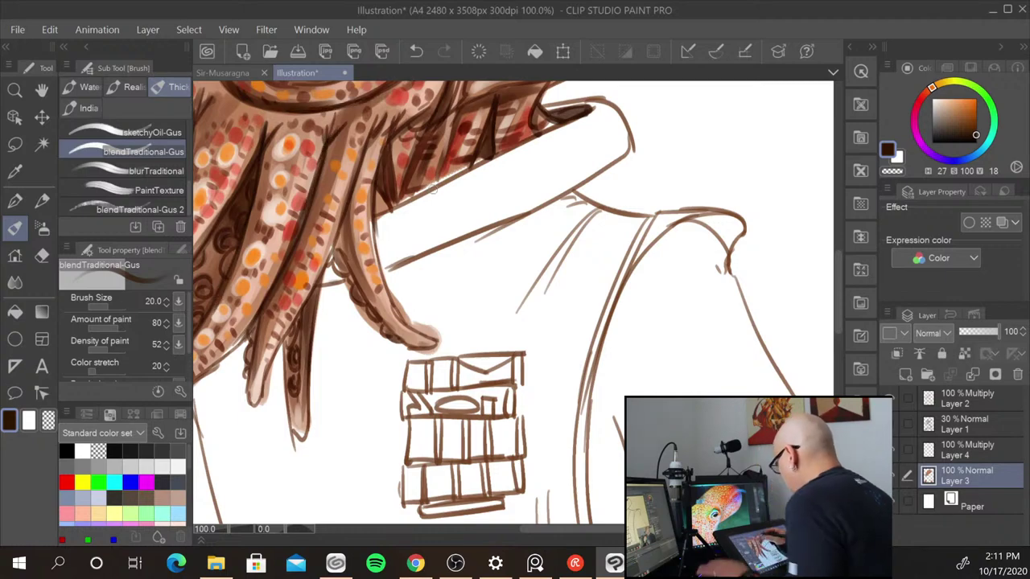
- Fill the pupil with the dark brown and strengthen the dark rings around the eye and its socket
{"action": "left_click_drag", "start_coordinate": [439, 276], "coordinate": [485, 438]}
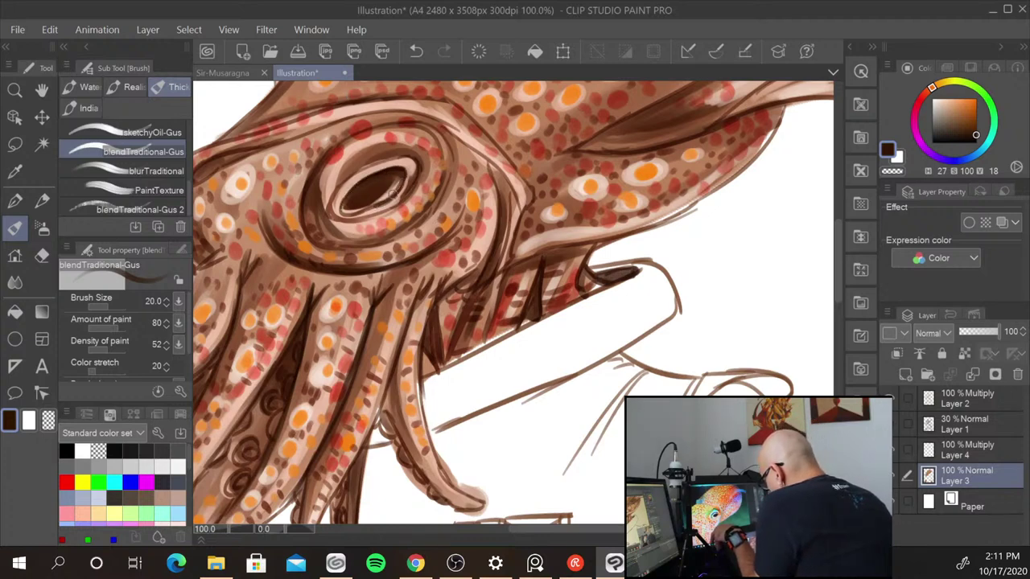
{"action": "mouse_move", "coordinate": [342, 200]}
{"action": "left_mouse_down"}
{"action": "mouse_move", "coordinate": [383, 196]}
{"action": "mouse_move", "coordinate": [389, 182]}
{"action": "mouse_move", "coordinate": [367, 193]}
{"action": "mouse_move", "coordinate": [381, 176]}
{"action": "mouse_move", "coordinate": [386, 191]}
{"action": "left_mouse_up"}
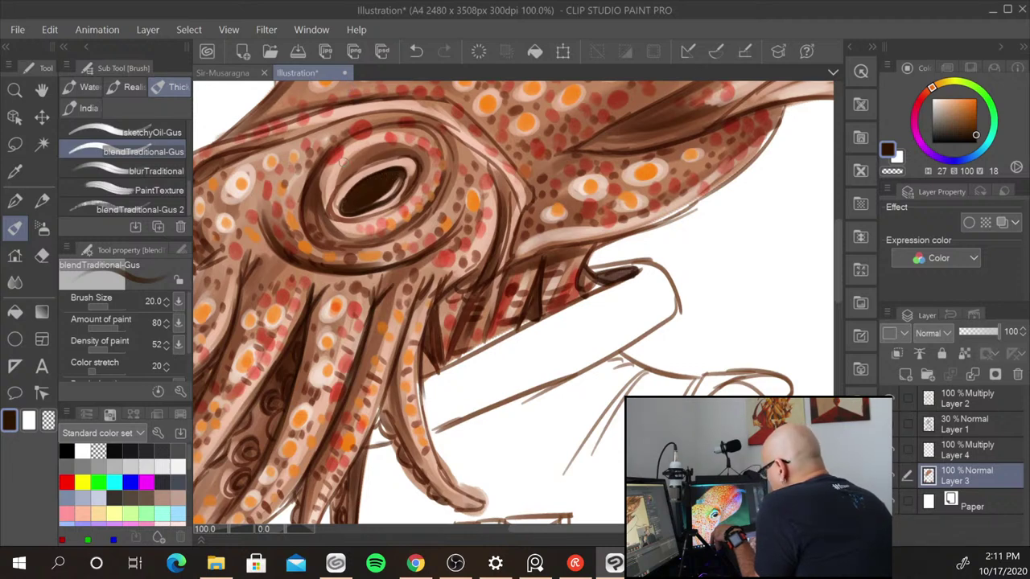
{"action": "mouse_move", "coordinate": [331, 206]}
{"action": "left_mouse_down"}
{"action": "mouse_move", "coordinate": [345, 179]}
{"action": "mouse_move", "coordinate": [406, 156]}
{"action": "left_mouse_up"}
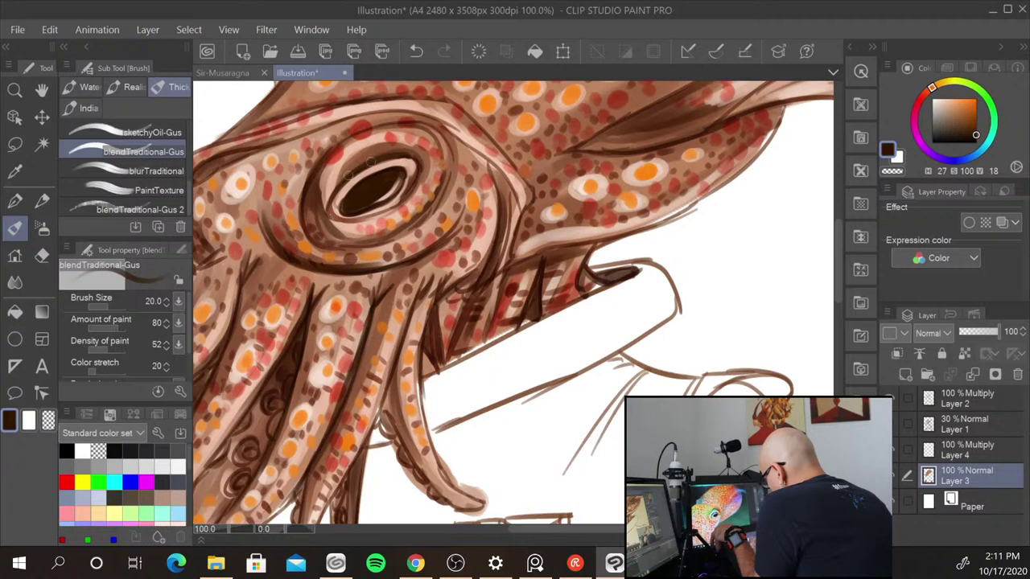
{"action": "mouse_move", "coordinate": [322, 206]}
{"action": "left_mouse_down"}
{"action": "mouse_move", "coordinate": [346, 168]}
{"action": "mouse_move", "coordinate": [329, 190]}
{"action": "mouse_move", "coordinate": [407, 151]}
{"action": "mouse_move", "coordinate": [382, 152]}
{"action": "mouse_move", "coordinate": [327, 198]}
{"action": "mouse_move", "coordinate": [348, 169]}
{"action": "mouse_move", "coordinate": [334, 195]}
{"action": "mouse_move", "coordinate": [373, 217]}
{"action": "mouse_move", "coordinate": [351, 212]}
{"action": "mouse_move", "coordinate": [410, 193]}
{"action": "mouse_move", "coordinate": [418, 161]}
{"action": "mouse_move", "coordinate": [389, 150]}
{"action": "left_mouse_up"}
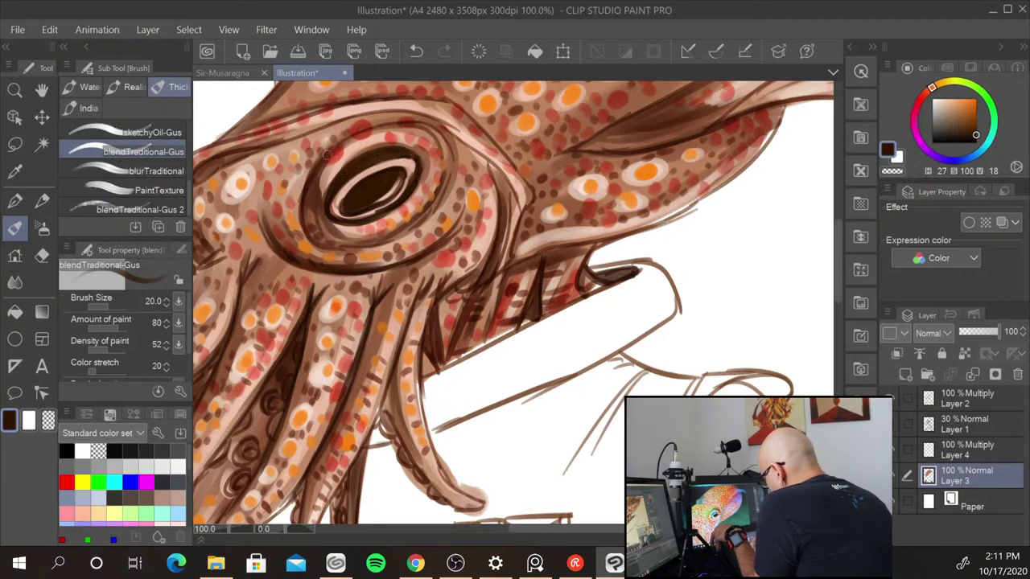
{"action": "mouse_move", "coordinate": [309, 191]}
{"action": "left_mouse_down"}
{"action": "mouse_move", "coordinate": [351, 234]}
{"action": "mouse_move", "coordinate": [325, 243]}
{"action": "mouse_move", "coordinate": [386, 244]}
{"action": "left_mouse_up"}
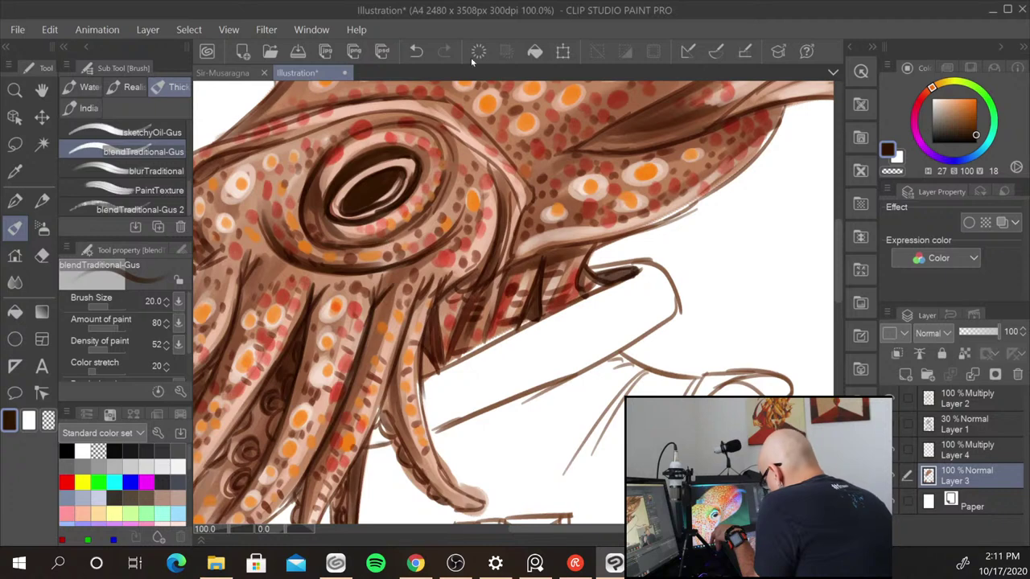
{"action": "mouse_move", "coordinate": [352, 137]}
{"action": "left_mouse_down"}
{"action": "mouse_move", "coordinate": [414, 122]}
{"action": "mouse_move", "coordinate": [439, 132]}
{"action": "mouse_move", "coordinate": [450, 160]}
{"action": "mouse_move", "coordinate": [410, 208]}
{"action": "mouse_move", "coordinate": [426, 254]}
{"action": "mouse_move", "coordinate": [414, 262]}
{"action": "left_mouse_up"}
- Deepen the crease behind the eye down to the neck and the dark edges between the rearmost tentacles
{"action": "left_click_drag", "start_coordinate": [493, 177], "coordinate": [486, 266]}
{"action": "mouse_move", "coordinate": [497, 246]}
{"action": "left_mouse_down"}
{"action": "mouse_move", "coordinate": [449, 293]}
{"action": "mouse_move", "coordinate": [432, 341]}
{"action": "left_mouse_up"}
{"action": "left_click_drag", "start_coordinate": [449, 290], "coordinate": [418, 359]}
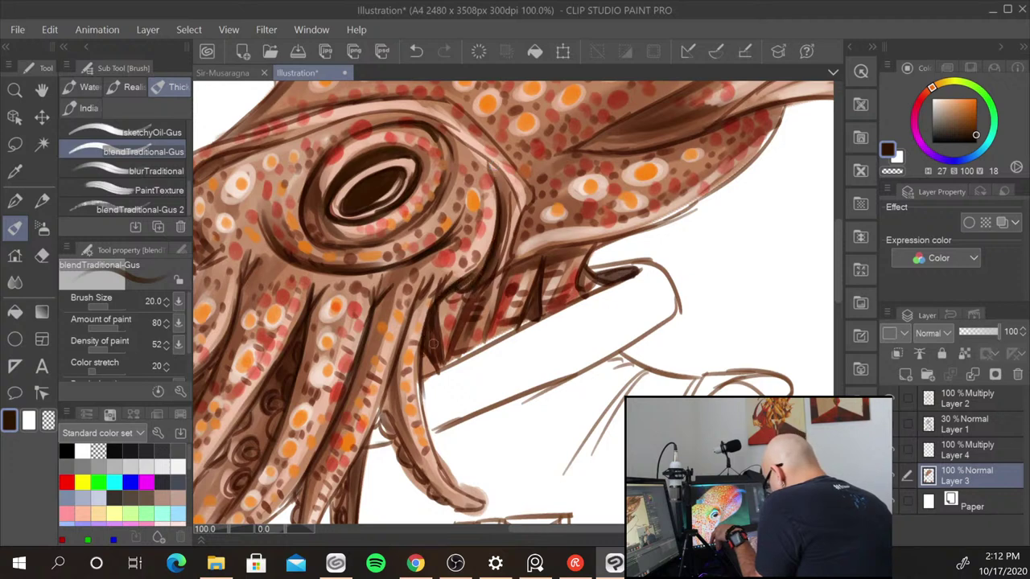
{"action": "mouse_move", "coordinate": [417, 309]}
{"action": "left_mouse_down"}
{"action": "mouse_move", "coordinate": [434, 346]}
{"action": "mouse_move", "coordinate": [393, 399]}
{"action": "mouse_move", "coordinate": [401, 431]}
{"action": "left_mouse_up"}
{"action": "mouse_move", "coordinate": [390, 372]}
{"action": "left_mouse_down"}
{"action": "mouse_move", "coordinate": [388, 408]}
{"action": "mouse_move", "coordinate": [407, 451]}
{"action": "left_mouse_up"}
{"action": "left_click_drag", "start_coordinate": [388, 402], "coordinate": [378, 421]}
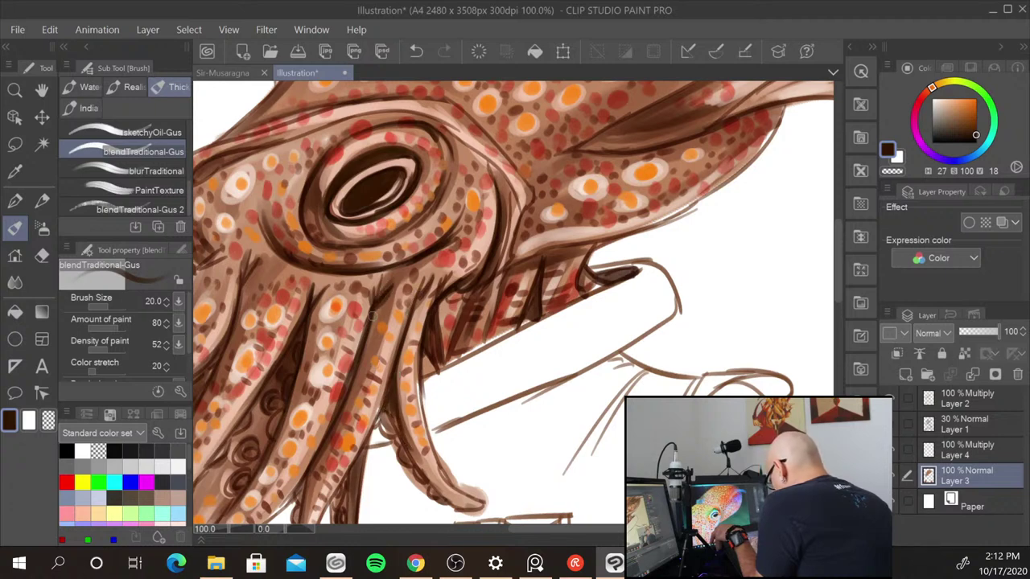
- Darken the front edge of the cuttlefish's snout and the outline of the tentacle below it with the dark brown blend brush
{"action": "left_click_drag", "start_coordinate": [341, 396], "coordinate": [508, 405]}
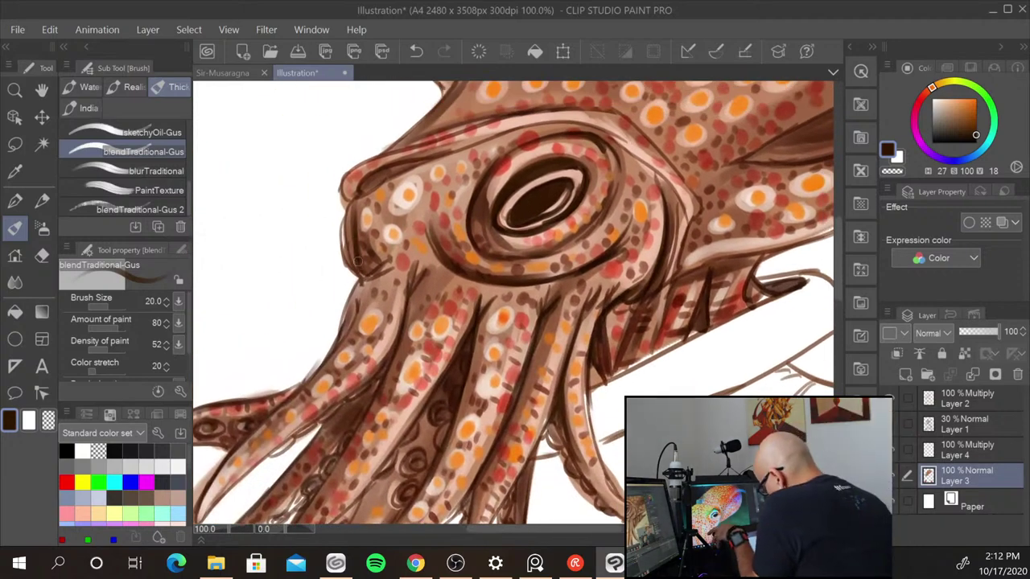
{"action": "mouse_move", "coordinate": [349, 208]}
{"action": "left_mouse_down"}
{"action": "mouse_move", "coordinate": [362, 278]}
{"action": "mouse_move", "coordinate": [343, 245]}
{"action": "mouse_move", "coordinate": [351, 268]}
{"action": "mouse_move", "coordinate": [392, 268]}
{"action": "mouse_move", "coordinate": [381, 263]}
{"action": "left_mouse_up"}
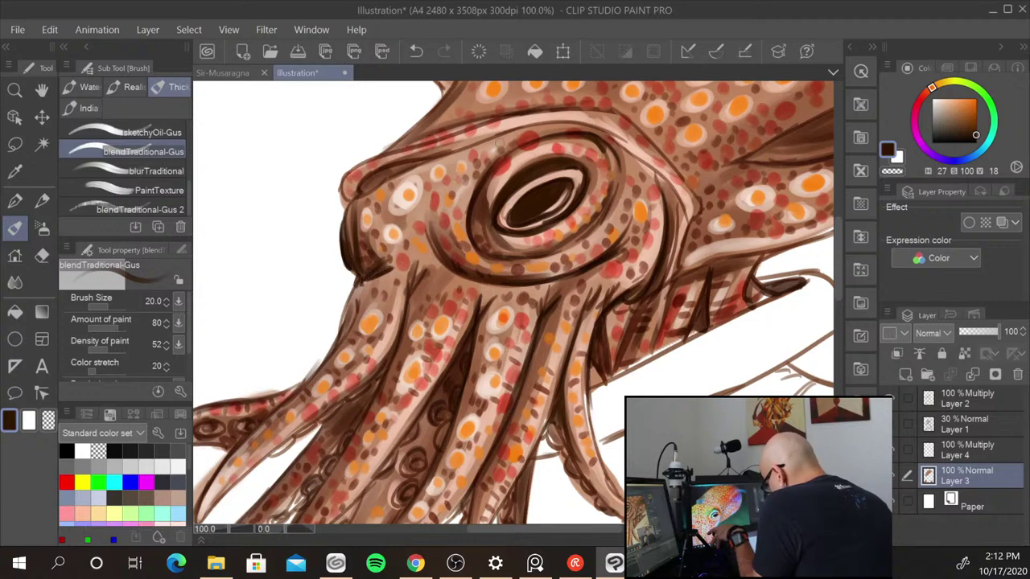
{"action": "mouse_move", "coordinate": [356, 299]}
{"action": "left_mouse_down"}
{"action": "mouse_move", "coordinate": [409, 276]}
{"action": "mouse_move", "coordinate": [379, 372]}
{"action": "mouse_move", "coordinate": [390, 383]}
{"action": "mouse_move", "coordinate": [382, 380]}
{"action": "mouse_move", "coordinate": [350, 432]}
{"action": "mouse_move", "coordinate": [376, 382]}
{"action": "mouse_move", "coordinate": [337, 417]}
{"action": "mouse_move", "coordinate": [375, 387]}
{"action": "mouse_move", "coordinate": [303, 499]}
{"action": "mouse_move", "coordinate": [363, 414]}
{"action": "mouse_move", "coordinate": [318, 496]}
{"action": "left_mouse_up"}
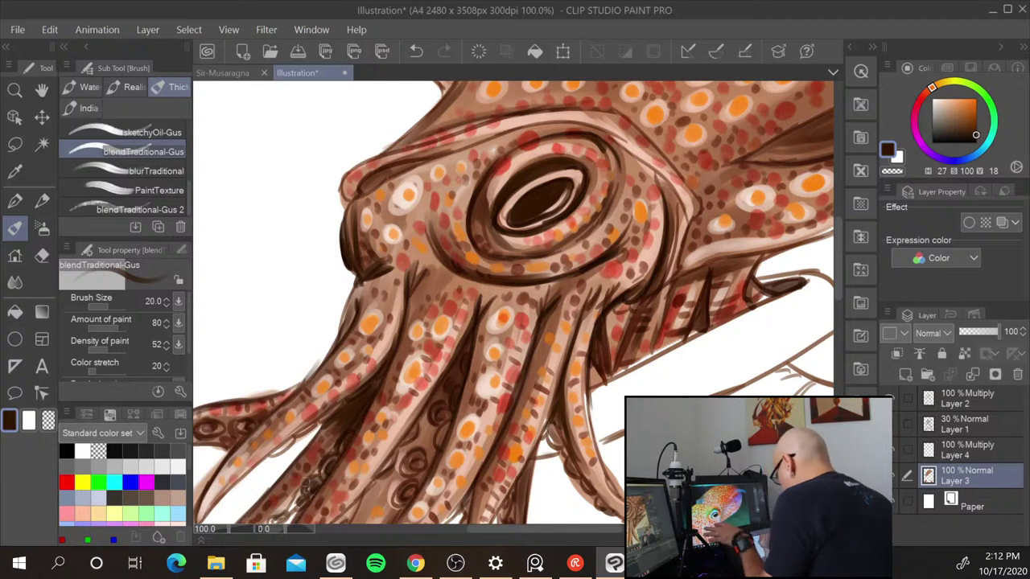
- Deepen the suckers and the shadows between the front tentacles with dark brown strokes
{"action": "left_click_drag", "start_coordinate": [553, 442], "coordinate": [662, 296]}
{"action": "left_click_drag", "start_coordinate": [410, 364], "coordinate": [362, 434]}
{"action": "left_click_drag", "start_coordinate": [389, 363], "coordinate": [382, 374]}
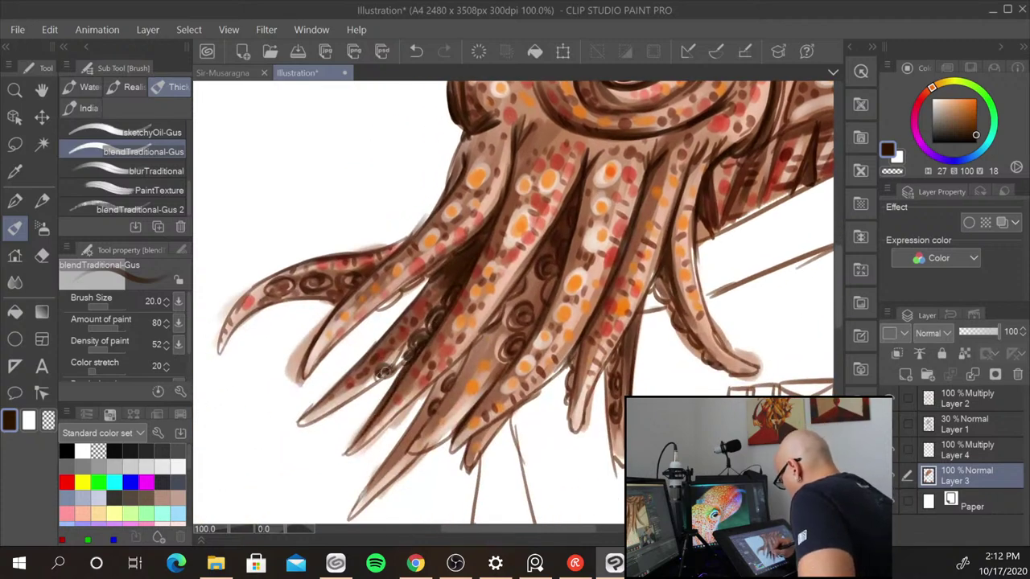
{"action": "mouse_move", "coordinate": [425, 337]}
{"action": "left_mouse_down"}
{"action": "mouse_move", "coordinate": [440, 310]}
{"action": "mouse_move", "coordinate": [422, 326]}
{"action": "mouse_move", "coordinate": [478, 227]}
{"action": "mouse_move", "coordinate": [432, 277]}
{"action": "mouse_move", "coordinate": [434, 261]}
{"action": "mouse_move", "coordinate": [410, 255]}
{"action": "mouse_move", "coordinate": [383, 305]}
{"action": "mouse_move", "coordinate": [425, 278]}
{"action": "left_mouse_up"}
{"action": "left_click_drag", "start_coordinate": [455, 250], "coordinate": [432, 276]}
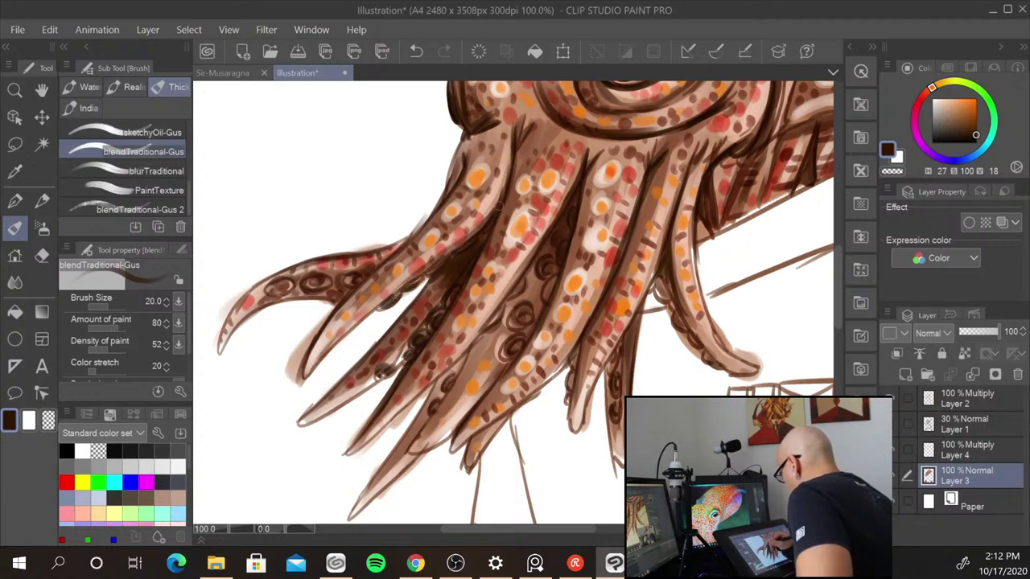
{"action": "mouse_move", "coordinate": [475, 235]}
{"action": "left_mouse_down"}
{"action": "mouse_move", "coordinate": [341, 328]}
{"action": "mouse_move", "coordinate": [328, 354]}
{"action": "left_mouse_up"}
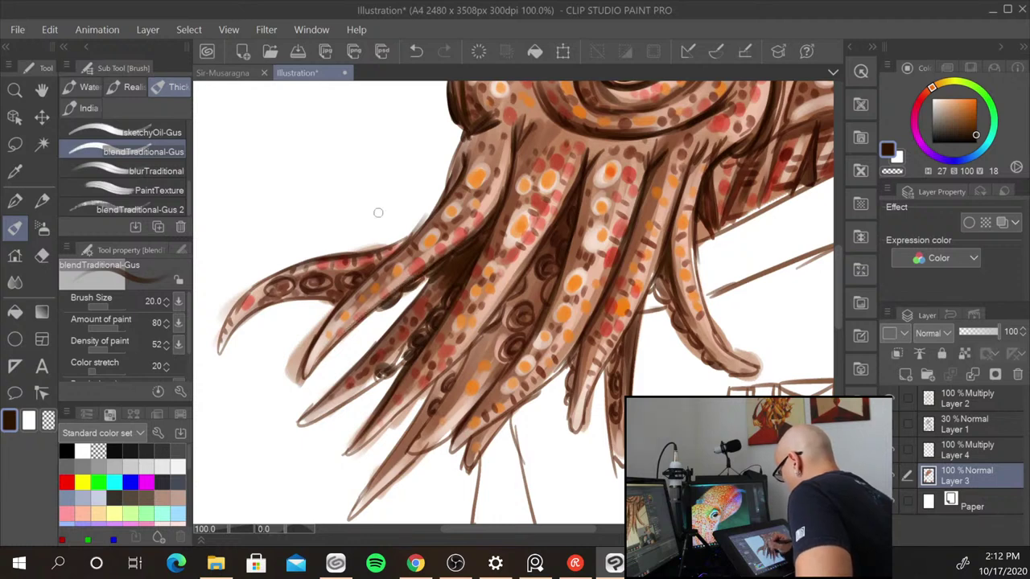
- Darken the suckers on the outstretched front tentacle and shade the rear tentacles near the collar with dark brown
{"action": "mouse_move", "coordinate": [283, 287]}
{"action": "left_mouse_down"}
{"action": "mouse_move", "coordinate": [349, 277]}
{"action": "mouse_move", "coordinate": [276, 287]}
{"action": "mouse_move", "coordinate": [347, 295]}
{"action": "mouse_move", "coordinate": [378, 249]}
{"action": "mouse_move", "coordinate": [343, 276]}
{"action": "mouse_move", "coordinate": [382, 263]}
{"action": "mouse_move", "coordinate": [374, 267]}
{"action": "mouse_move", "coordinate": [439, 214]}
{"action": "left_mouse_up"}
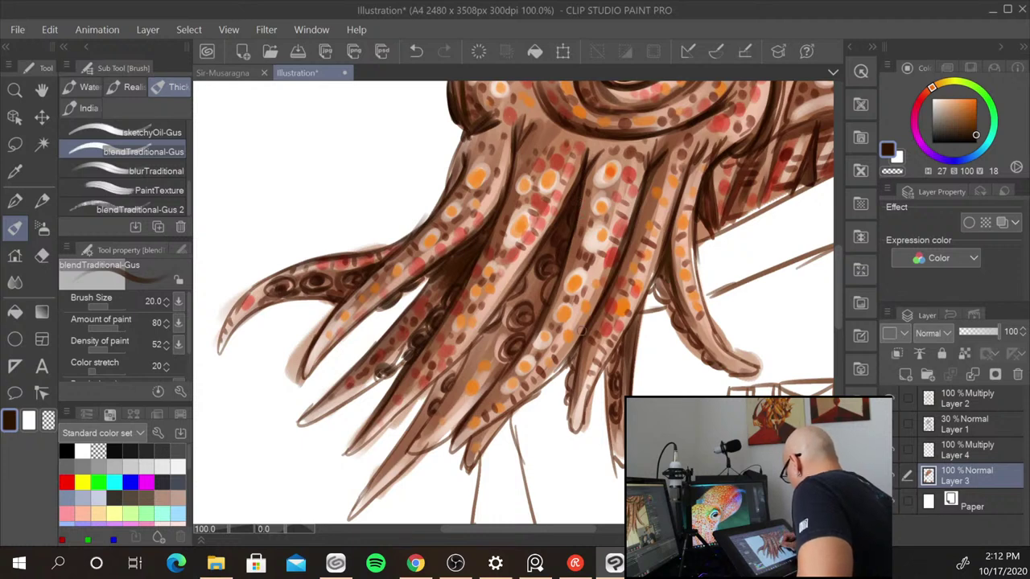
{"action": "left_click_drag", "start_coordinate": [621, 343], "coordinate": [619, 419]}
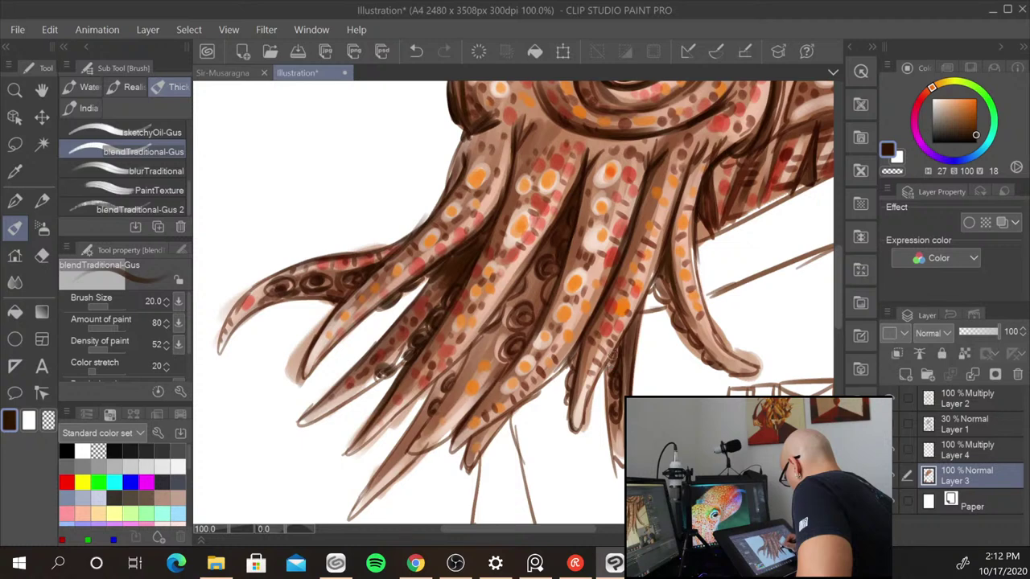
{"action": "left_click_drag", "start_coordinate": [607, 367], "coordinate": [615, 436]}
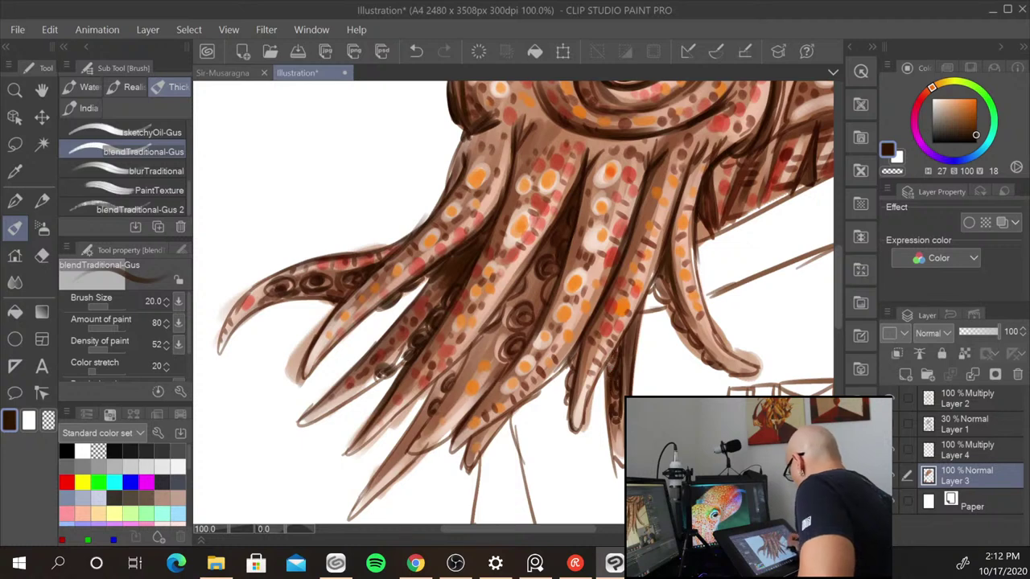
{"action": "left_click_drag", "start_coordinate": [729, 367], "coordinate": [555, 397]}
{"action": "mouse_move", "coordinate": [492, 299]}
{"action": "left_mouse_down"}
{"action": "mouse_move", "coordinate": [507, 340]}
{"action": "mouse_move", "coordinate": [486, 317]}
{"action": "mouse_move", "coordinate": [522, 370]}
{"action": "left_mouse_up"}
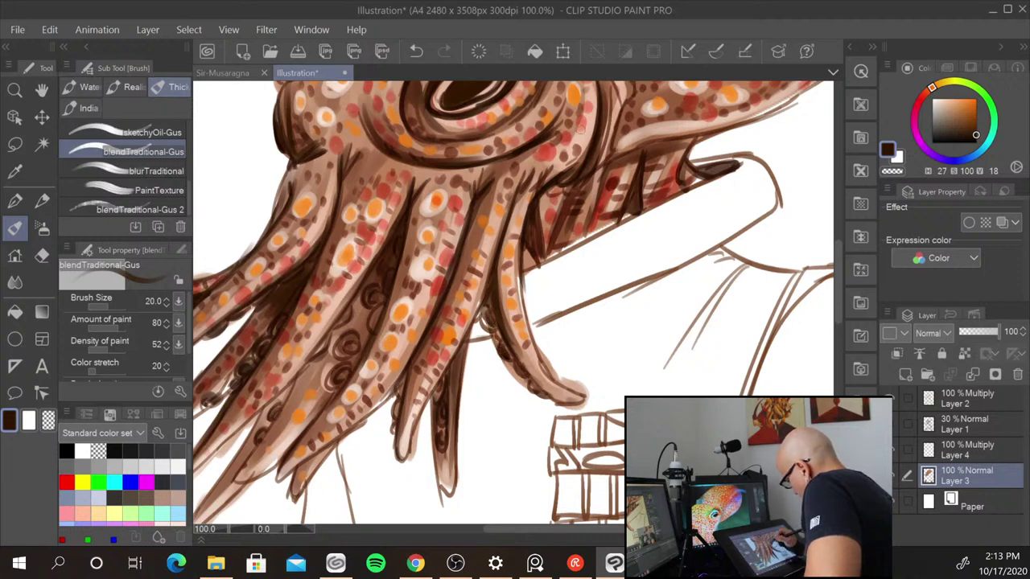
- Pick a pale cream (H 27, S 10, V 100) and paint highlights along the brow ridge, the eye rim and the pupil
{"action": "mouse_move", "coordinate": [537, 262]}
{"action": "left_mouse_down"}
{"action": "mouse_move", "coordinate": [672, 203]}
{"action": "mouse_move", "coordinate": [631, 216]}
{"action": "mouse_move", "coordinate": [575, 447]}
{"action": "left_mouse_up"}
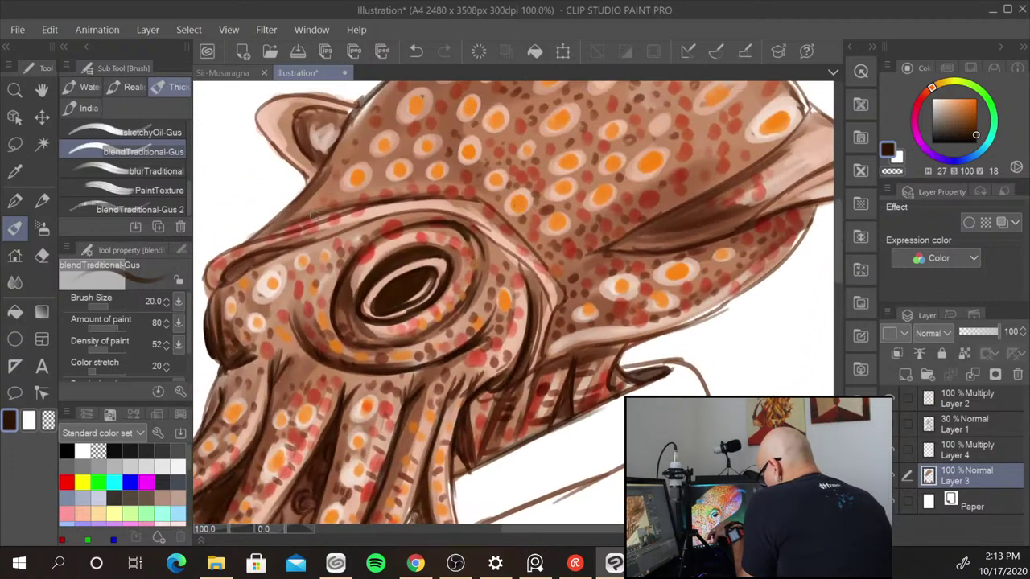
{"action": "left_click_drag", "start_coordinate": [977, 131], "coordinate": [937, 99]}
{"action": "mouse_move", "coordinate": [285, 236]}
{"action": "left_mouse_down"}
{"action": "mouse_move", "coordinate": [387, 203]}
{"action": "mouse_move", "coordinate": [474, 209]}
{"action": "left_mouse_up"}
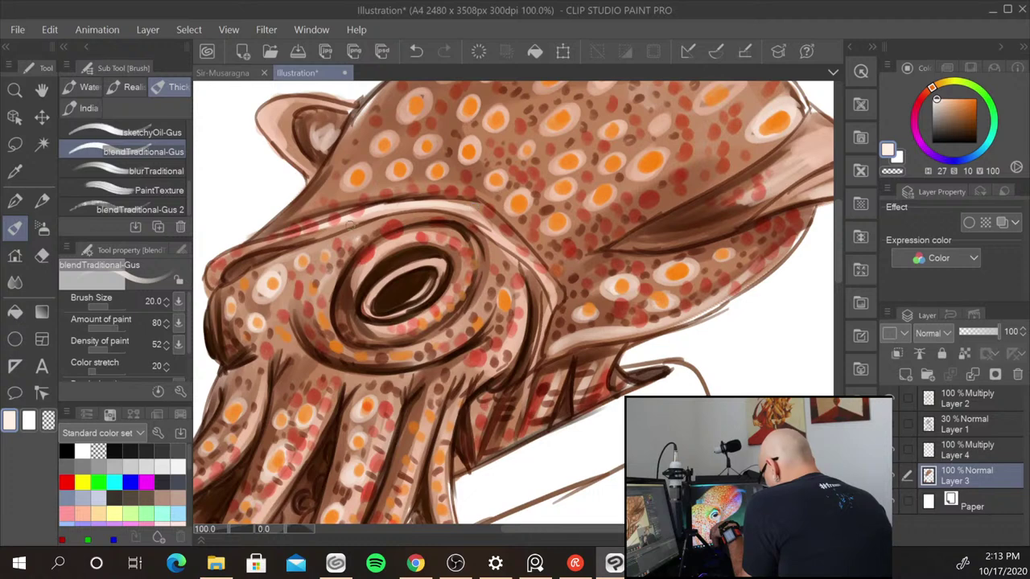
{"action": "left_click_drag", "start_coordinate": [350, 228], "coordinate": [376, 219]}
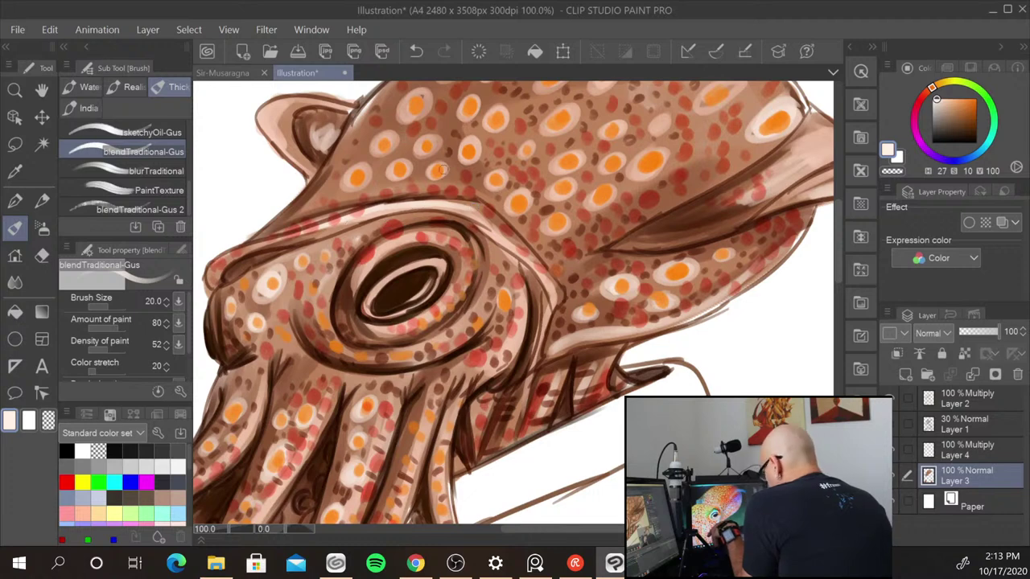
{"action": "left_click_drag", "start_coordinate": [389, 244], "coordinate": [354, 314]}
{"action": "mouse_move", "coordinate": [358, 274]}
{"action": "left_mouse_down"}
{"action": "mouse_move", "coordinate": [414, 308]}
{"action": "mouse_move", "coordinate": [390, 324]}
{"action": "mouse_move", "coordinate": [368, 301]}
{"action": "mouse_move", "coordinate": [368, 312]}
{"action": "mouse_move", "coordinate": [426, 258]}
{"action": "mouse_move", "coordinate": [443, 268]}
{"action": "mouse_move", "coordinate": [410, 300]}
{"action": "mouse_move", "coordinate": [407, 283]}
{"action": "left_mouse_up"}
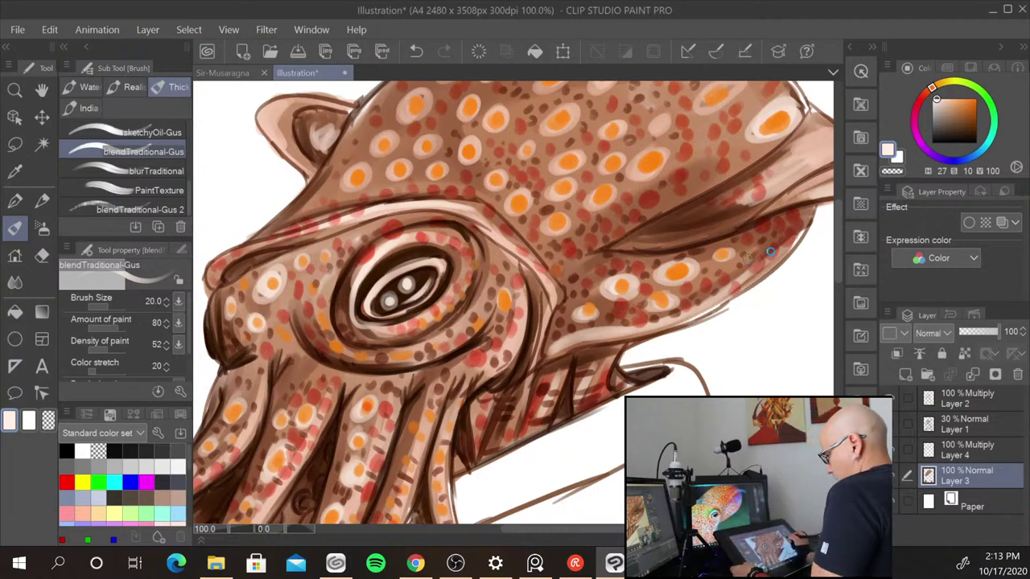
- Examine the highlighted head against the full page and the sketched uniform
{"action": "key", "text": "ctrl+plus"}
{"action": "key", "text": "ctrl+plus"}
{"action": "key", "text": "ctrl+minus"}
{"action": "key", "text": "ctrl+minus"}
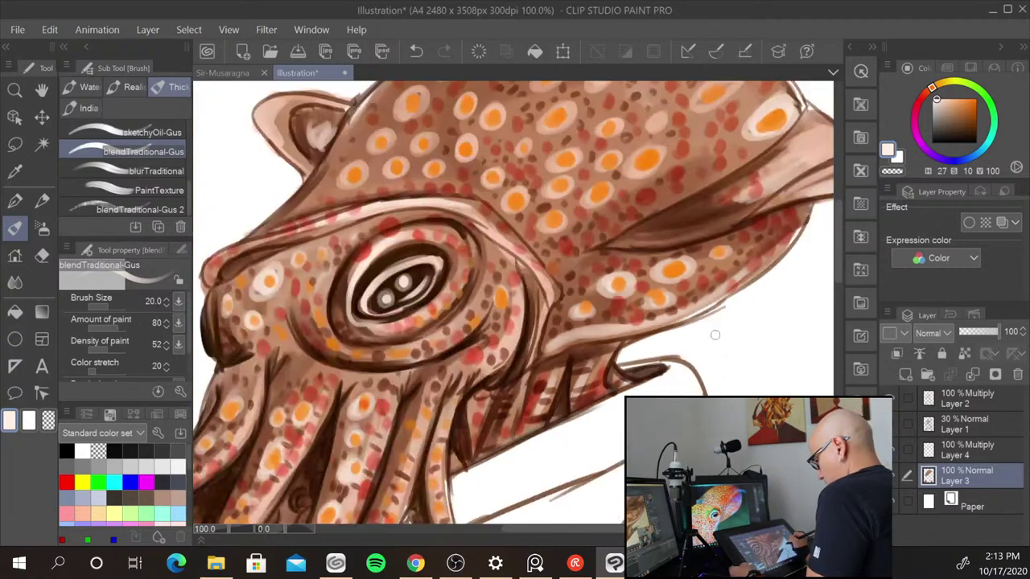
{"action": "scroll", "coordinate": [714, 335], "scroll_direction": "down", "scroll_amount": 4}
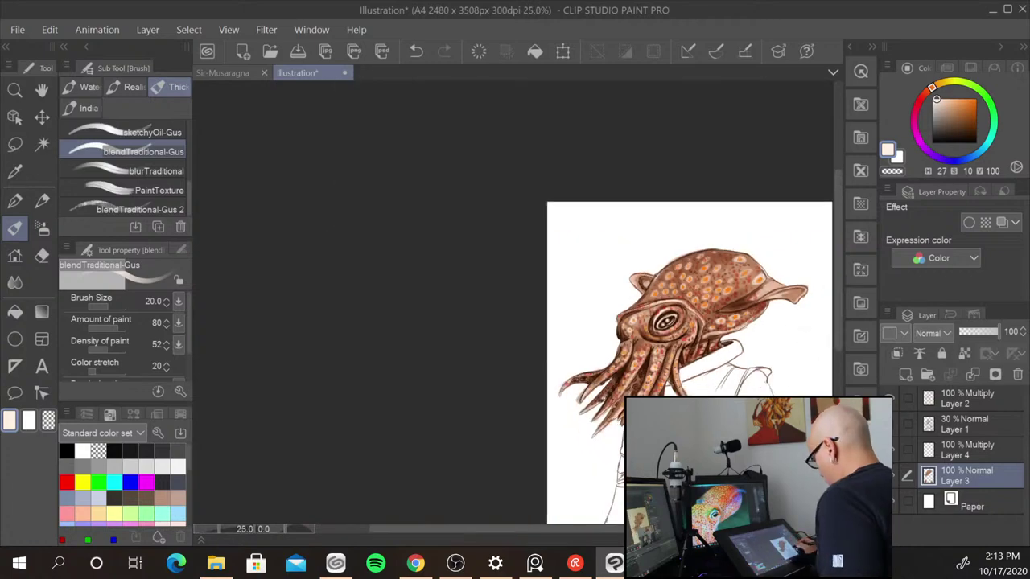
{"action": "left_click_drag", "start_coordinate": [808, 412], "coordinate": [602, 318]}
{"action": "scroll", "coordinate": [602, 318], "scroll_direction": "up", "scroll_amount": 2}
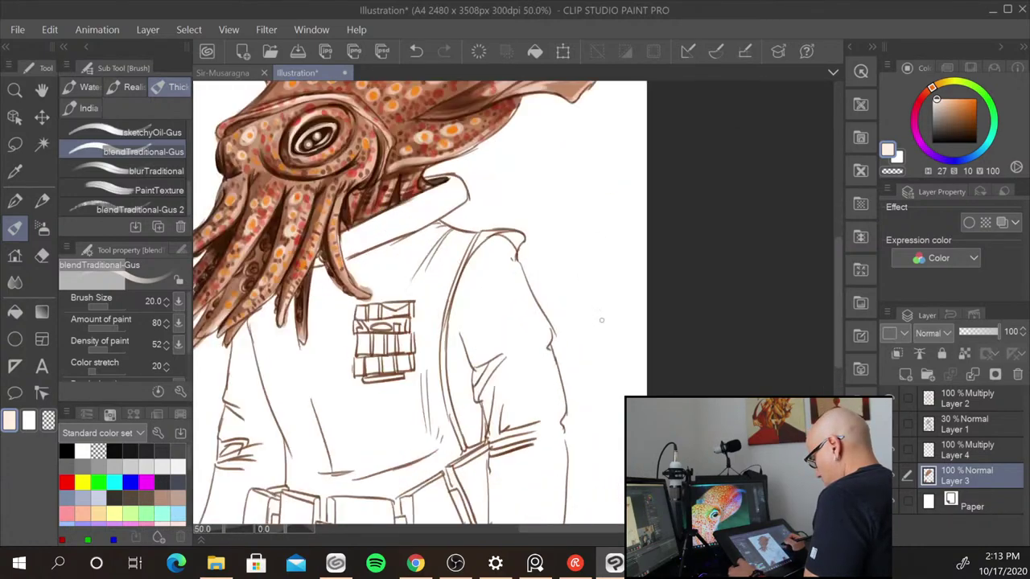
{"action": "scroll", "coordinate": [602, 320], "scroll_direction": "up", "scroll_amount": 2}
{"action": "mouse_move", "coordinate": [378, 193]}
{"action": "left_mouse_down"}
{"action": "mouse_move", "coordinate": [667, 439]}
{"action": "mouse_move", "coordinate": [693, 417]}
{"action": "left_mouse_up"}
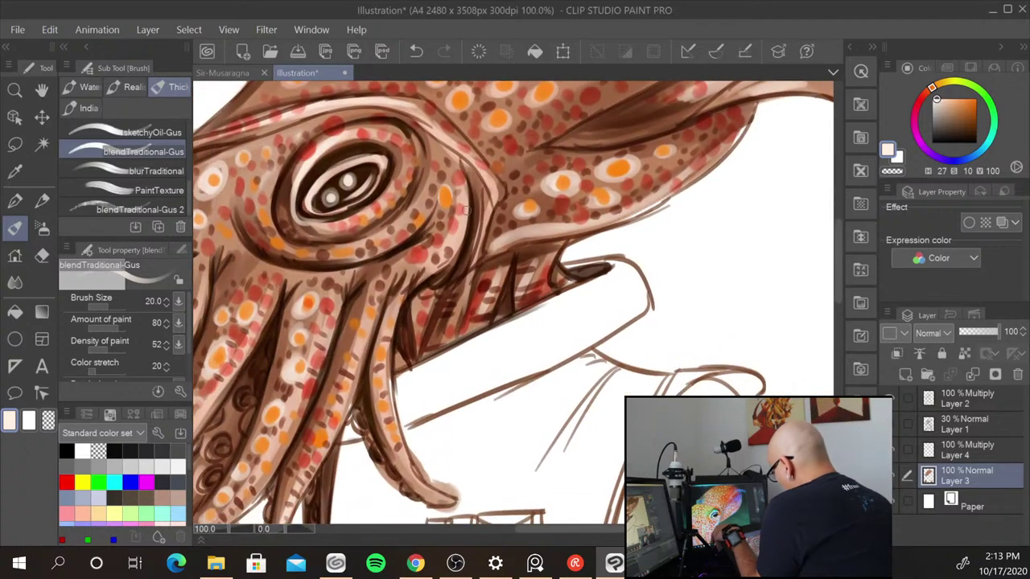
- Brush pale cream highlights along the cheek edge behind the eye and down the rear tentacles
{"action": "mouse_move", "coordinate": [467, 212]}
{"action": "left_mouse_down"}
{"action": "mouse_move", "coordinate": [449, 267]}
{"action": "mouse_move", "coordinate": [421, 280]}
{"action": "mouse_move", "coordinate": [389, 353]}
{"action": "mouse_move", "coordinate": [399, 318]}
{"action": "mouse_move", "coordinate": [383, 308]}
{"action": "mouse_move", "coordinate": [371, 322]}
{"action": "mouse_move", "coordinate": [359, 372]}
{"action": "left_mouse_up"}
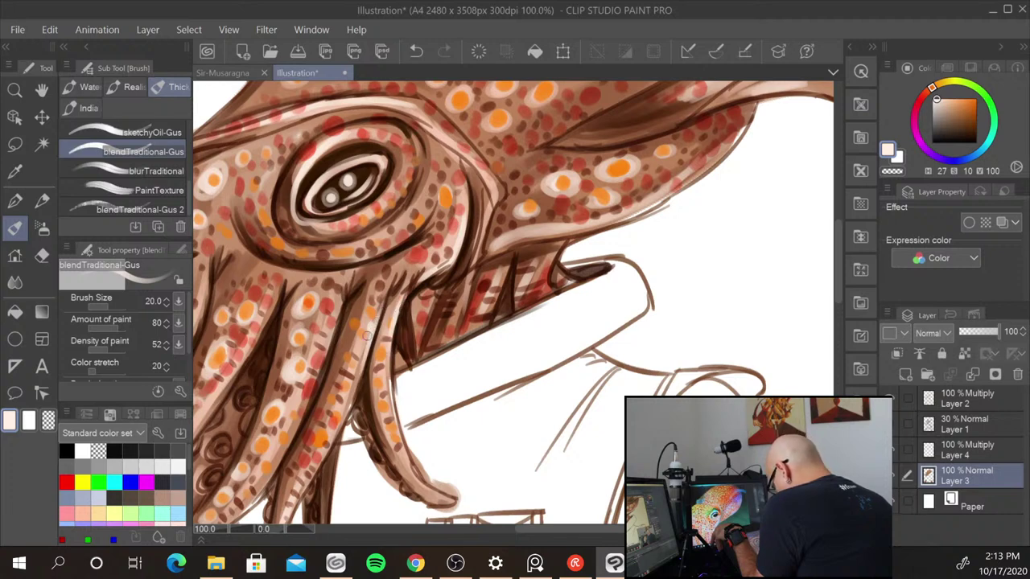
{"action": "left_click_drag", "start_coordinate": [371, 333], "coordinate": [360, 366]}
{"action": "mouse_move", "coordinate": [343, 298]}
{"action": "left_mouse_down"}
{"action": "mouse_move", "coordinate": [276, 470]}
{"action": "mouse_move", "coordinate": [256, 481]}
{"action": "left_mouse_up"}
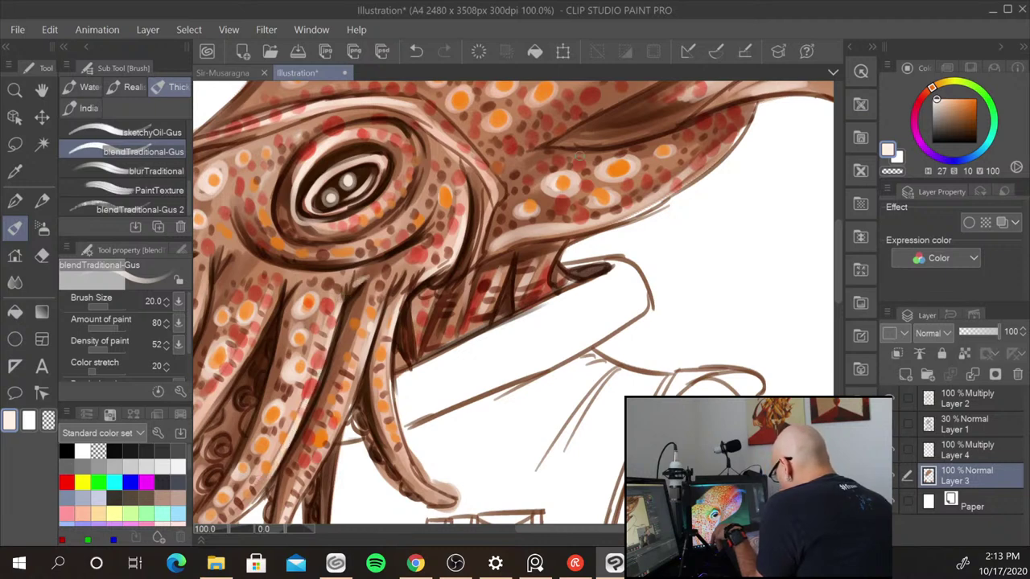
- Highlight the mantle's lower rim above the collar and the ridge behind the eye with pale cream strokes
{"action": "left_click_drag", "start_coordinate": [492, 246], "coordinate": [674, 201]}
{"action": "left_click_drag", "start_coordinate": [582, 226], "coordinate": [691, 181]}
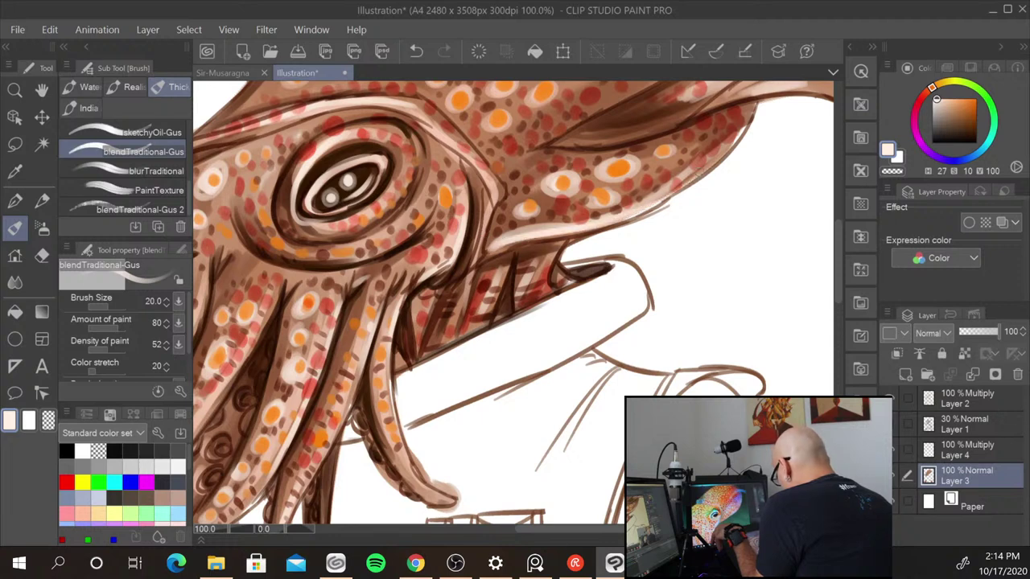
{"action": "left_click_drag", "start_coordinate": [644, 205], "coordinate": [706, 164]}
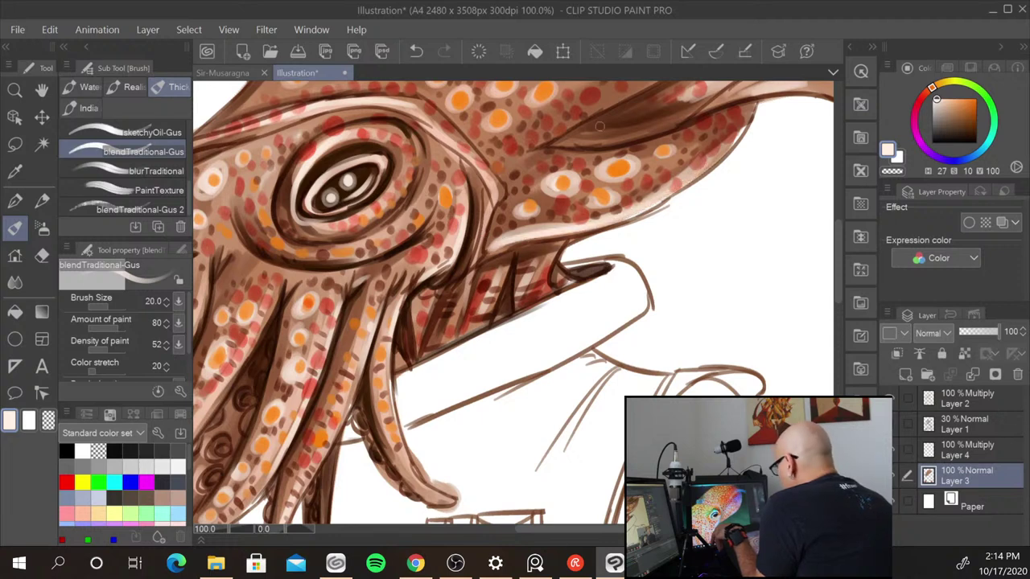
{"action": "mouse_move", "coordinate": [464, 135]}
{"action": "left_mouse_down"}
{"action": "mouse_move", "coordinate": [500, 186]}
{"action": "mouse_move", "coordinate": [493, 214]}
{"action": "left_mouse_up"}
{"action": "left_click_drag", "start_coordinate": [471, 155], "coordinate": [490, 215]}
{"action": "left_click_drag", "start_coordinate": [494, 185], "coordinate": [486, 222]}
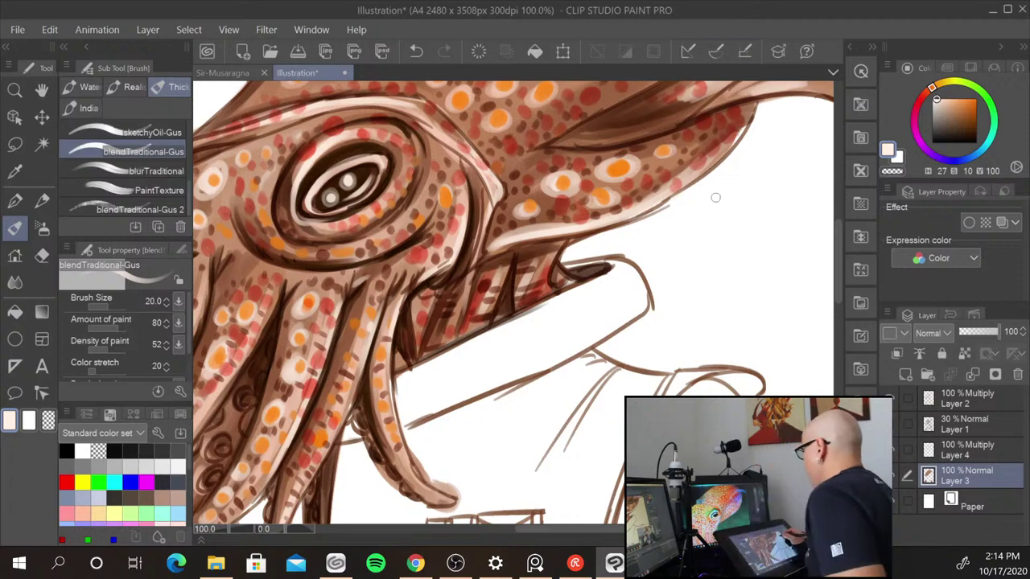
- Enlarge the brush to sizes 40 to 70 and lay soft pale highlights inside the rear fin's fold and along the fin
{"action": "left_click_drag", "start_coordinate": [725, 215], "coordinate": [585, 363]}
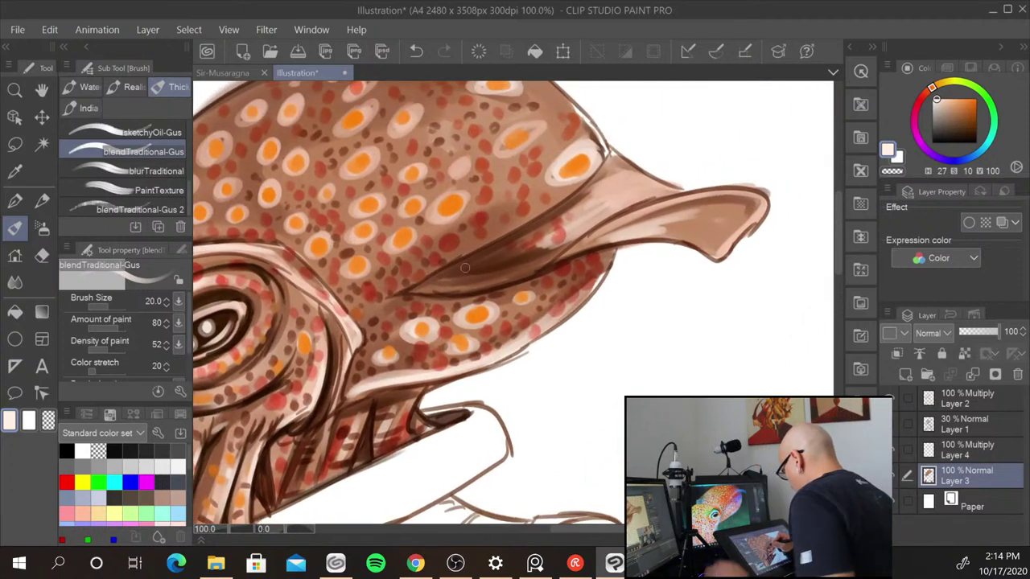
{"action": "key", "text": "bracketleft"}
{"action": "key", "text": "bracketright"}
{"action": "key", "text": "bracketright"}
{"action": "key", "text": "bracketright"}
{"action": "key", "text": "bracketright"}
{"action": "key", "text": "bracketright"}
{"action": "key", "text": "bracketright"}
{"action": "key", "text": "bracketright"}
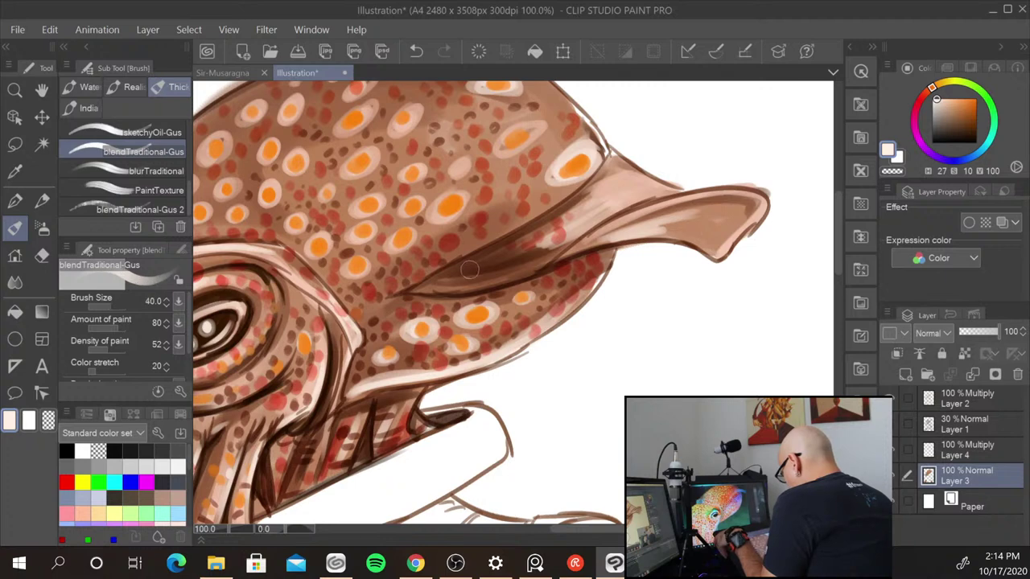
{"action": "mouse_move", "coordinate": [480, 260]}
{"action": "left_mouse_down"}
{"action": "mouse_move", "coordinate": [441, 284]}
{"action": "mouse_move", "coordinate": [581, 229]}
{"action": "mouse_move", "coordinate": [449, 282]}
{"action": "mouse_move", "coordinate": [533, 263]}
{"action": "mouse_move", "coordinate": [556, 247]}
{"action": "mouse_move", "coordinate": [492, 263]}
{"action": "mouse_move", "coordinate": [579, 218]}
{"action": "mouse_move", "coordinate": [479, 266]}
{"action": "mouse_move", "coordinate": [558, 222]}
{"action": "mouse_move", "coordinate": [506, 259]}
{"action": "mouse_move", "coordinate": [648, 199]}
{"action": "mouse_move", "coordinate": [644, 211]}
{"action": "mouse_move", "coordinate": [582, 242]}
{"action": "mouse_move", "coordinate": [610, 225]}
{"action": "mouse_move", "coordinate": [677, 211]}
{"action": "mouse_move", "coordinate": [632, 232]}
{"action": "mouse_move", "coordinate": [706, 222]}
{"action": "mouse_move", "coordinate": [642, 233]}
{"action": "mouse_move", "coordinate": [691, 234]}
{"action": "mouse_move", "coordinate": [609, 233]}
{"action": "mouse_move", "coordinate": [713, 228]}
{"action": "mouse_move", "coordinate": [680, 209]}
{"action": "mouse_move", "coordinate": [732, 208]}
{"action": "mouse_move", "coordinate": [669, 214]}
{"action": "mouse_move", "coordinate": [688, 209]}
{"action": "mouse_move", "coordinate": [580, 243]}
{"action": "mouse_move", "coordinate": [697, 218]}
{"action": "mouse_move", "coordinate": [467, 270]}
{"action": "mouse_move", "coordinate": [529, 258]}
{"action": "mouse_move", "coordinate": [498, 263]}
{"action": "mouse_move", "coordinate": [616, 198]}
{"action": "mouse_move", "coordinate": [585, 214]}
{"action": "mouse_move", "coordinate": [610, 169]}
{"action": "mouse_move", "coordinate": [618, 193]}
{"action": "left_mouse_up"}
- Examine the rear fin highlights and the overall balance of the figure at several zoom levels
{"action": "scroll", "coordinate": [676, 340], "scroll_direction": "up", "scroll_amount": 2}
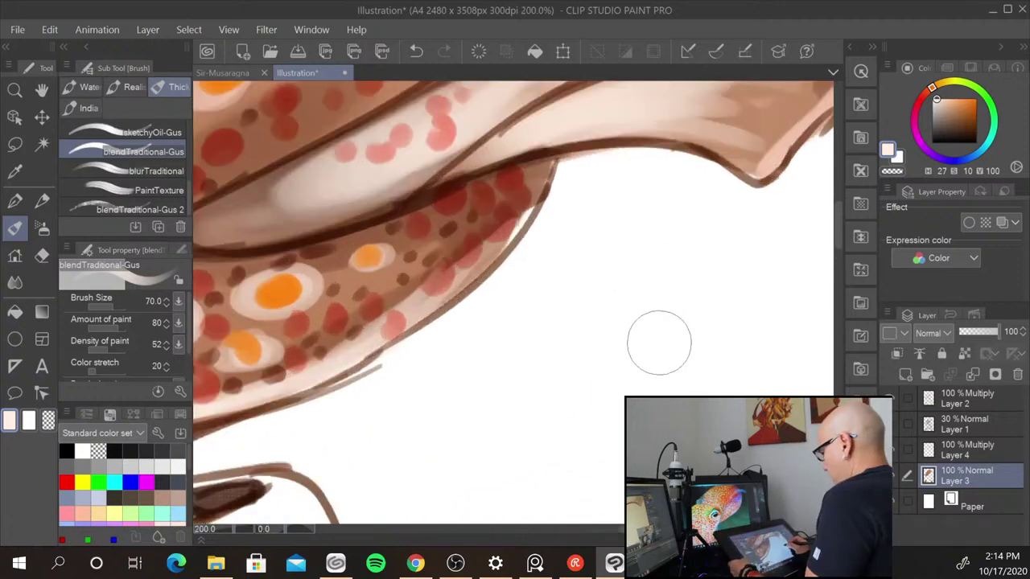
{"action": "scroll", "coordinate": [658, 344], "scroll_direction": "down", "scroll_amount": 5}
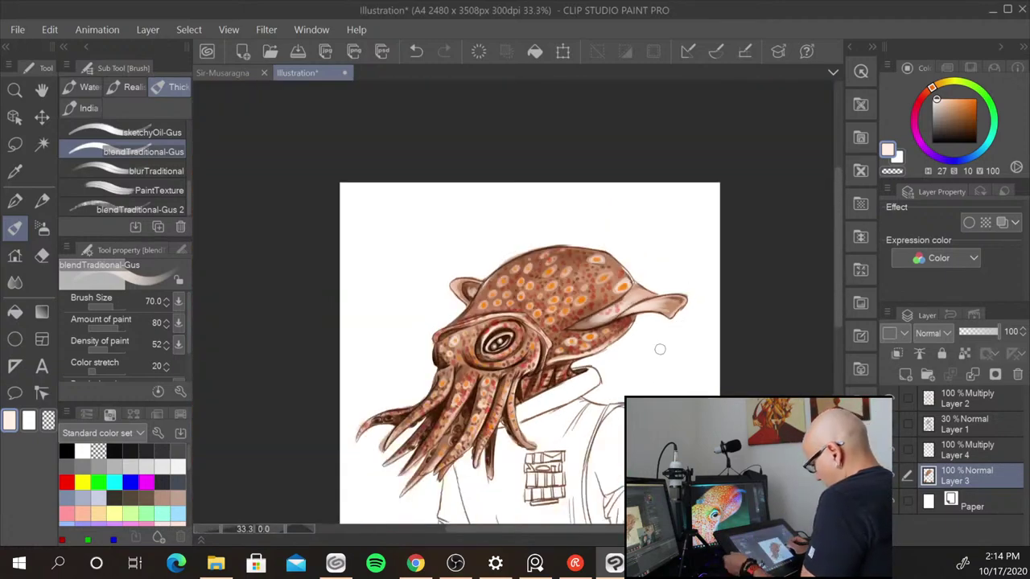
{"action": "scroll", "coordinate": [676, 358], "scroll_direction": "up", "scroll_amount": 2}
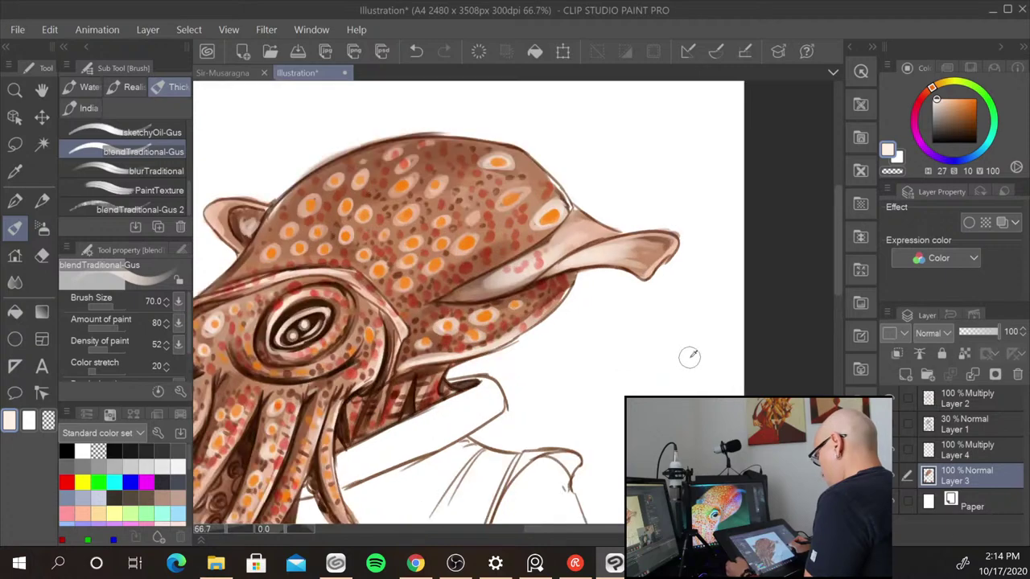
{"action": "scroll", "coordinate": [684, 358], "scroll_direction": "up", "scroll_amount": 1}
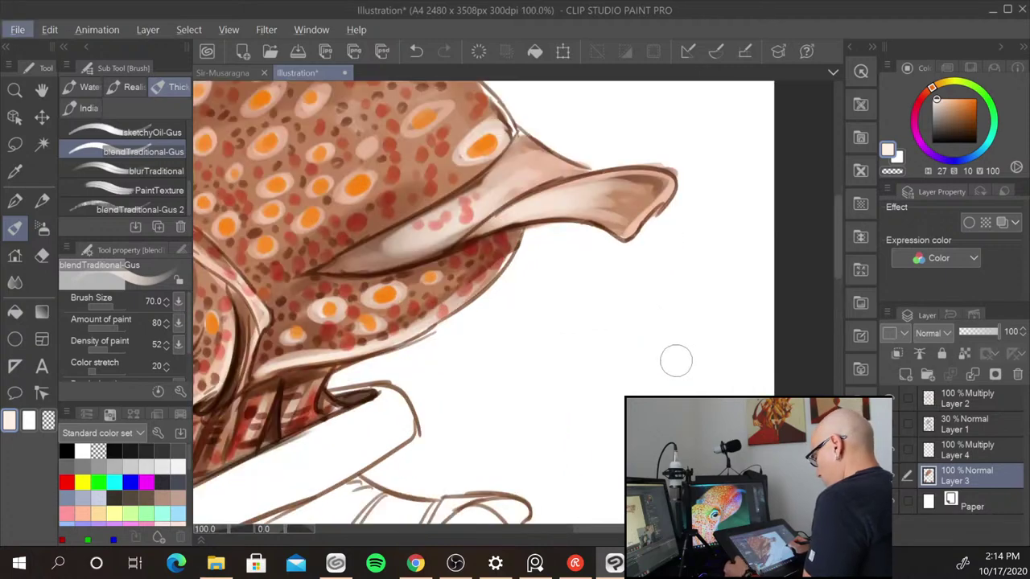
{"action": "scroll", "coordinate": [675, 360], "scroll_direction": "up", "scroll_amount": 1}
{"action": "scroll", "coordinate": [675, 361], "scroll_direction": "down", "scroll_amount": 5}
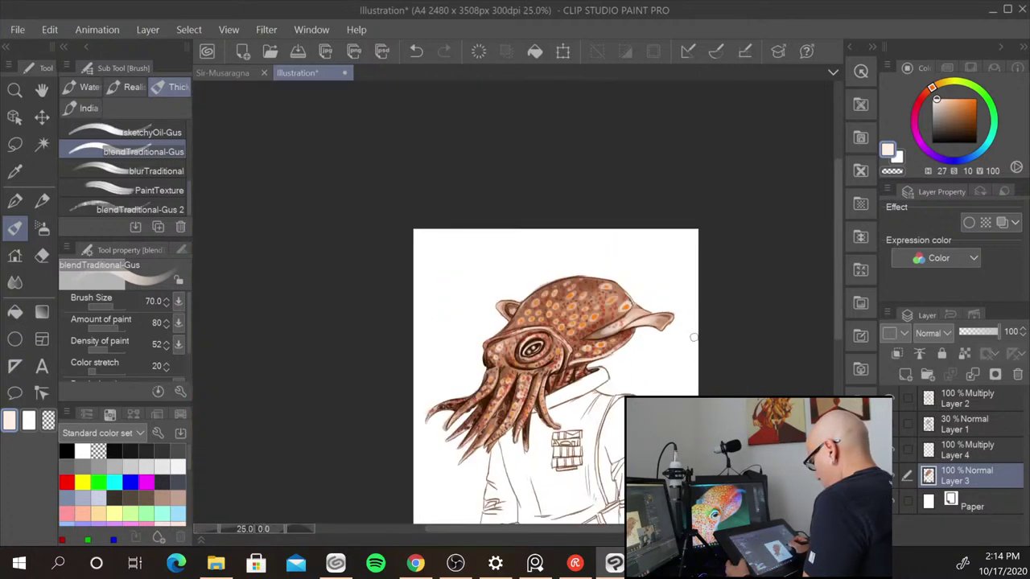
{"action": "left_click_drag", "start_coordinate": [669, 367], "coordinate": [623, 228]}
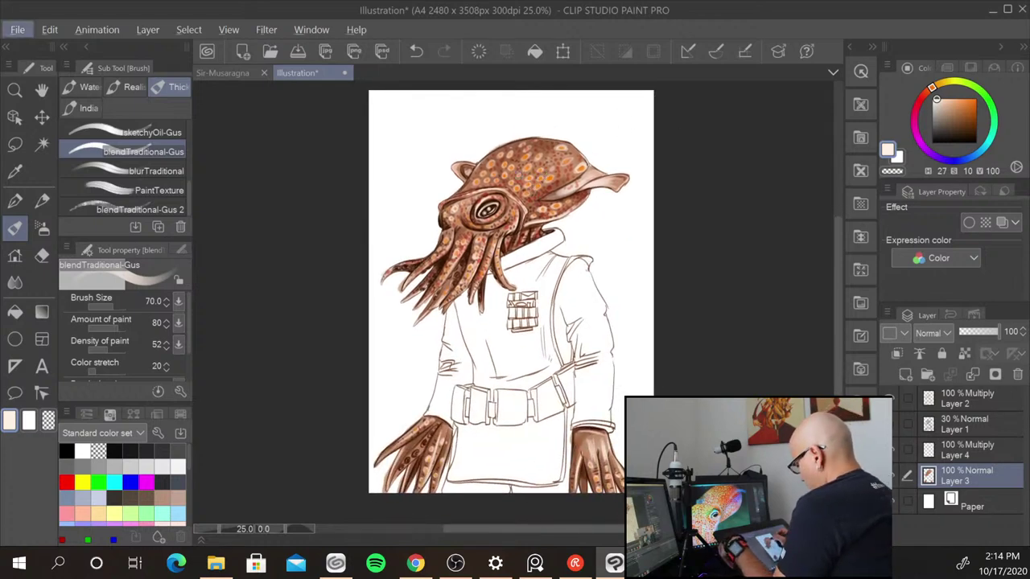
{"action": "scroll", "coordinate": [481, 207], "scroll_direction": "up", "scroll_amount": 5}
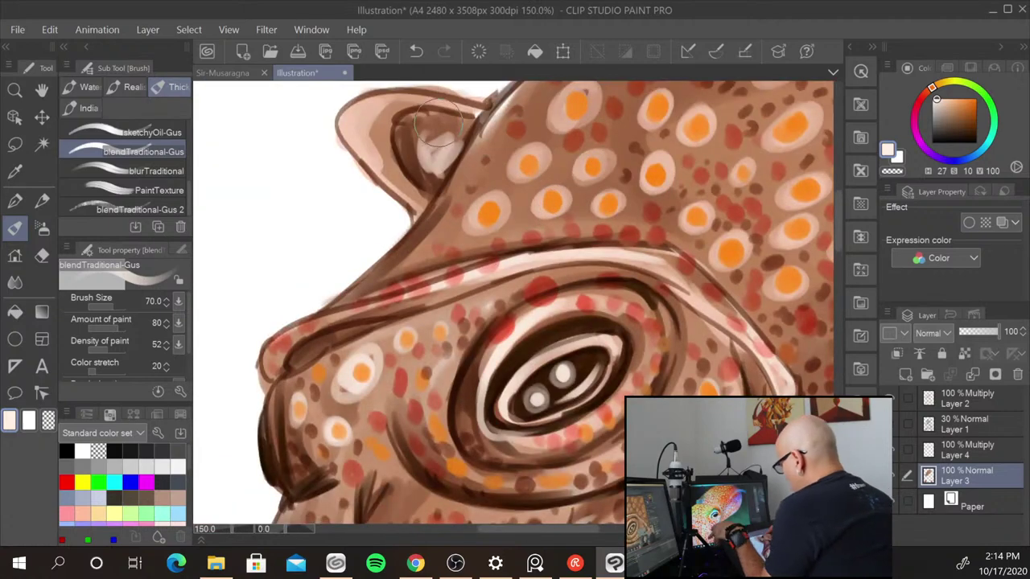
- Brighten the small ear-shaped fin on the far side of the head with pale cream and reduce the brush size to 30
{"action": "mouse_move", "coordinate": [439, 125]}
{"action": "left_mouse_down"}
{"action": "mouse_move", "coordinate": [422, 149]}
{"action": "mouse_move", "coordinate": [433, 119]}
{"action": "mouse_move", "coordinate": [431, 147]}
{"action": "mouse_move", "coordinate": [404, 121]}
{"action": "mouse_move", "coordinate": [428, 153]}
{"action": "mouse_move", "coordinate": [405, 154]}
{"action": "mouse_move", "coordinate": [419, 143]}
{"action": "mouse_move", "coordinate": [421, 175]}
{"action": "mouse_move", "coordinate": [438, 161]}
{"action": "mouse_move", "coordinate": [425, 184]}
{"action": "mouse_move", "coordinate": [448, 98]}
{"action": "mouse_move", "coordinate": [392, 123]}
{"action": "mouse_move", "coordinate": [376, 114]}
{"action": "mouse_move", "coordinate": [389, 146]}
{"action": "mouse_move", "coordinate": [366, 151]}
{"action": "mouse_move", "coordinate": [372, 134]}
{"action": "mouse_move", "coordinate": [400, 186]}
{"action": "mouse_move", "coordinate": [367, 131]}
{"action": "mouse_move", "coordinate": [412, 184]}
{"action": "mouse_move", "coordinate": [388, 167]}
{"action": "mouse_move", "coordinate": [405, 158]}
{"action": "mouse_move", "coordinate": [384, 151]}
{"action": "mouse_move", "coordinate": [378, 117]}
{"action": "mouse_move", "coordinate": [365, 143]}
{"action": "mouse_move", "coordinate": [438, 173]}
{"action": "left_mouse_up"}
{"action": "key", "text": "bracketleft"}
{"action": "key", "text": "bracketleft"}
{"action": "key", "text": "bracketleft"}
{"action": "key", "text": "bracketleft"}
{"action": "key", "text": "bracketleft"}
{"action": "key", "text": "bracketleft"}
{"action": "key", "text": "bracketleft"}
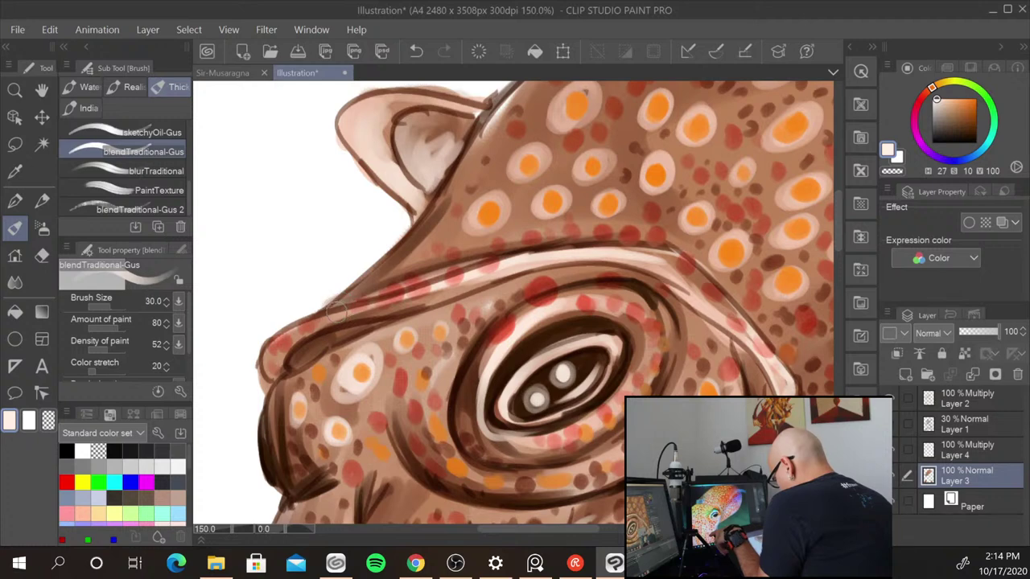
- Highlight the brow ridge at the snout and dab small pale dots on the skin around the eye with brush size 17
{"action": "mouse_move", "coordinate": [278, 357]}
{"action": "left_mouse_down"}
{"action": "mouse_move", "coordinate": [315, 323]}
{"action": "mouse_move", "coordinate": [267, 360]}
{"action": "mouse_move", "coordinate": [324, 319]}
{"action": "mouse_move", "coordinate": [376, 303]}
{"action": "mouse_move", "coordinate": [307, 326]}
{"action": "mouse_move", "coordinate": [294, 358]}
{"action": "mouse_move", "coordinate": [422, 282]}
{"action": "mouse_move", "coordinate": [358, 294]}
{"action": "mouse_move", "coordinate": [440, 216]}
{"action": "mouse_move", "coordinate": [428, 213]}
{"action": "mouse_move", "coordinate": [364, 288]}
{"action": "left_mouse_up"}
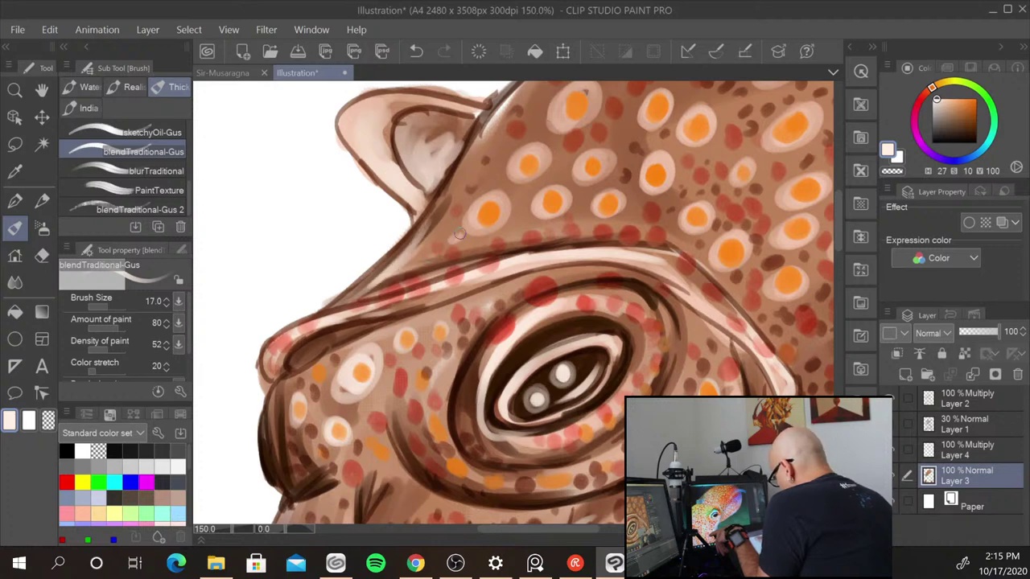
{"action": "left_click", "coordinate": [528, 193]}
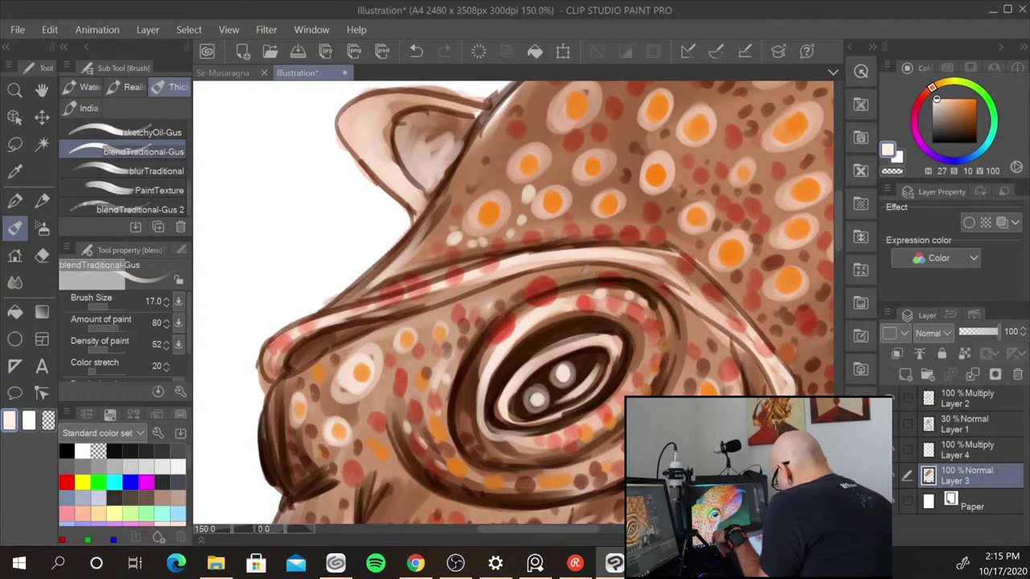
- Examine the head, tentacles, uniform and hands at several zoom levels to judge the whole figure
{"action": "scroll", "coordinate": [814, 410], "scroll_direction": "down", "scroll_amount": 2}
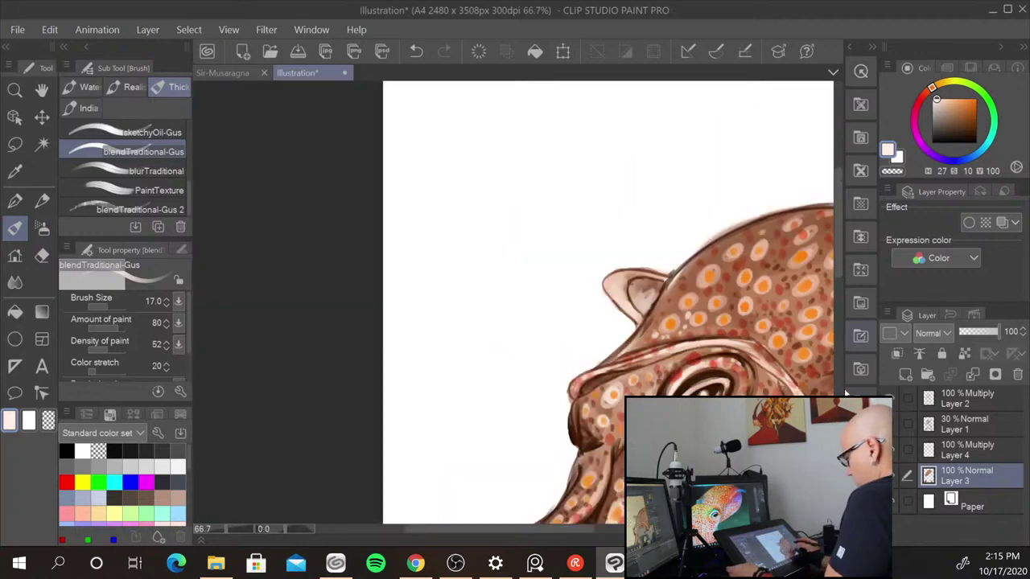
{"action": "left_click_drag", "start_coordinate": [803, 509], "coordinate": [598, 287]}
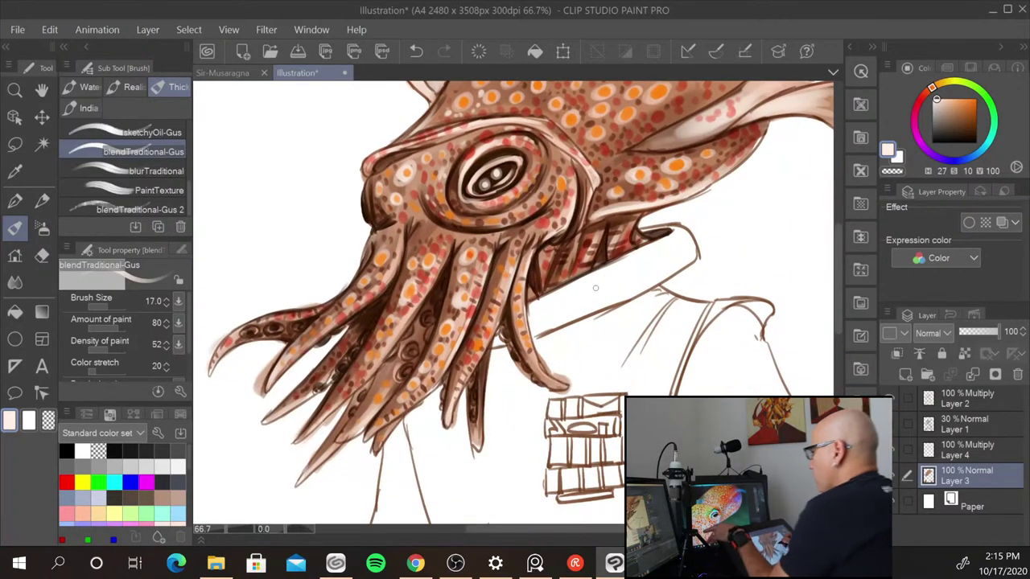
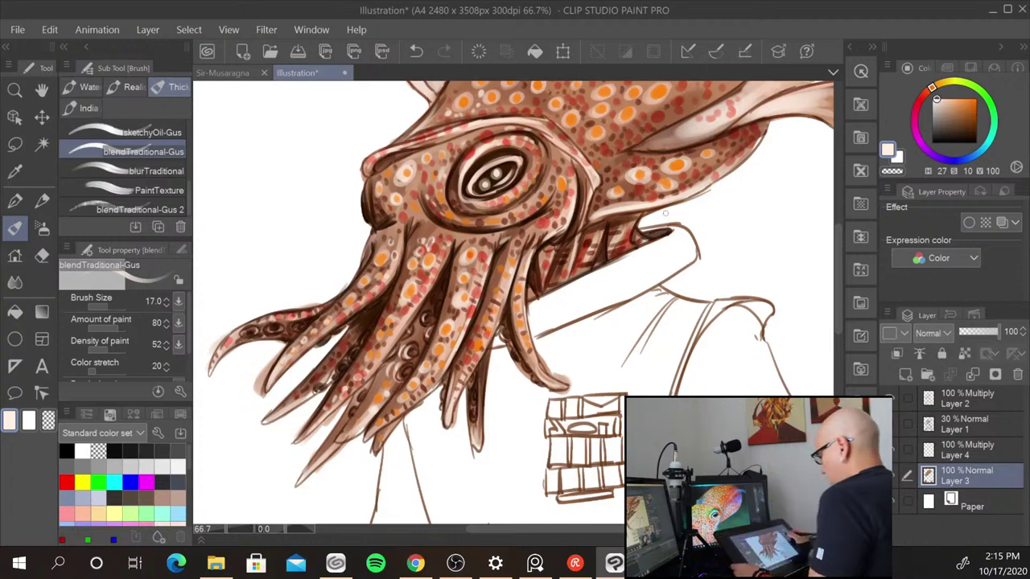
{"action": "key", "text": "ctrl+minus"}
{"action": "key", "text": "ctrl+minus"}
{"action": "mouse_move", "coordinate": [785, 362]}
{"action": "left_mouse_down"}
{"action": "mouse_move", "coordinate": [556, 277]}
{"action": "mouse_move", "coordinate": [538, 286]}
{"action": "left_mouse_up"}
{"action": "key", "text": "ctrl+plus"}
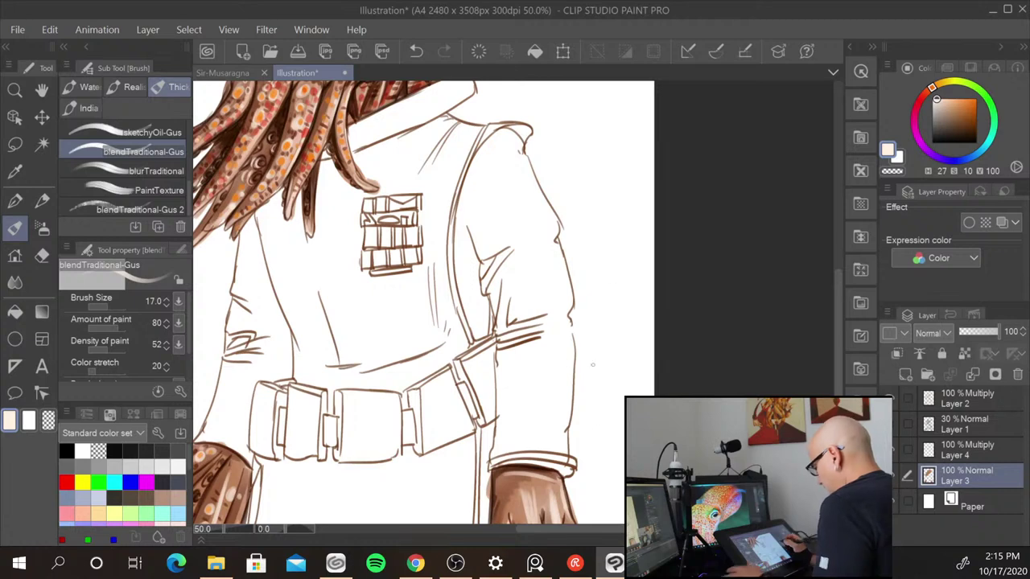
{"action": "left_click_drag", "start_coordinate": [593, 367], "coordinate": [628, 208]}
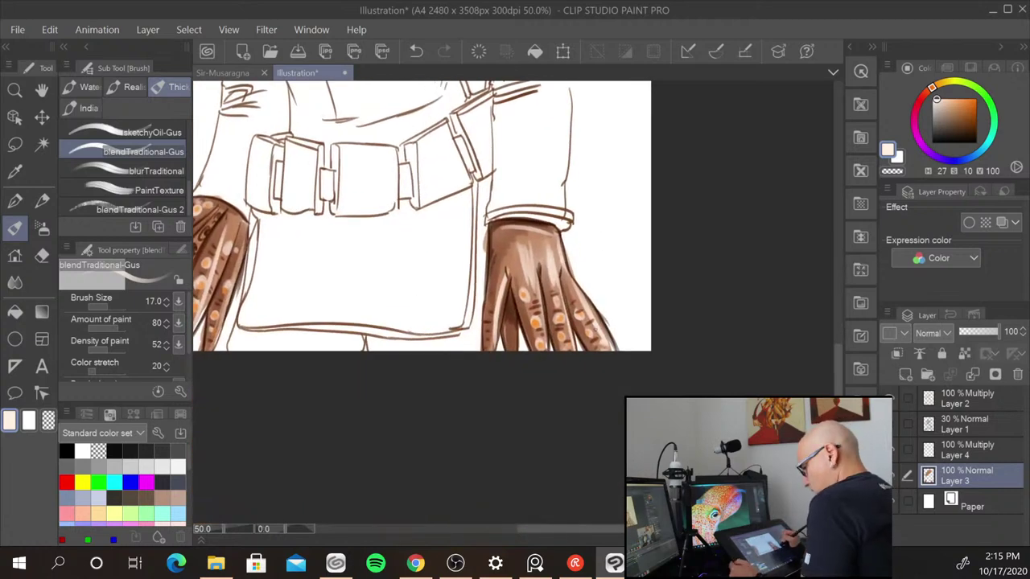
{"action": "key", "text": "ctrl+minus"}
{"action": "key", "text": "ctrl+minus"}
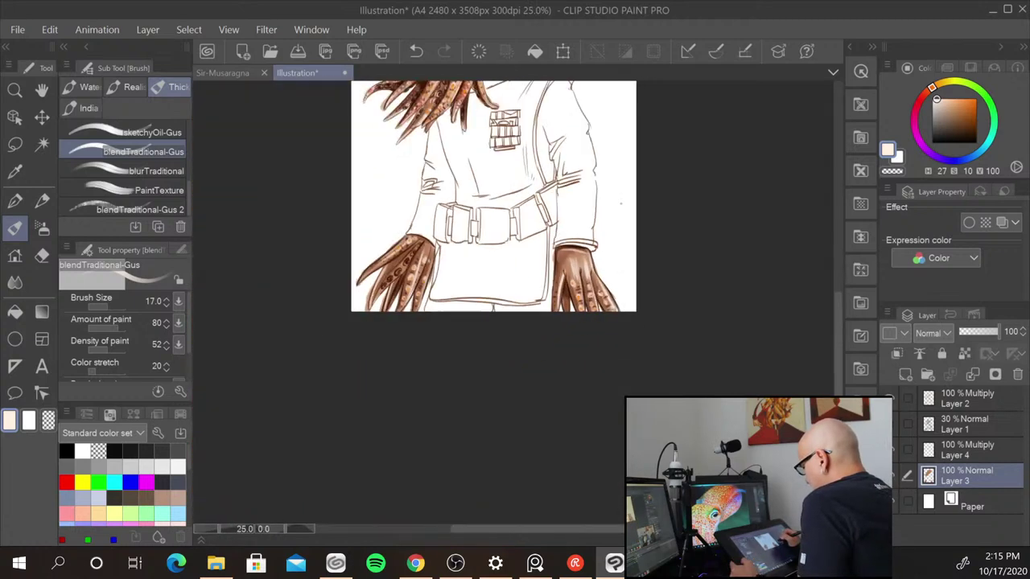
{"action": "left_click_drag", "start_coordinate": [573, 209], "coordinate": [575, 419]}
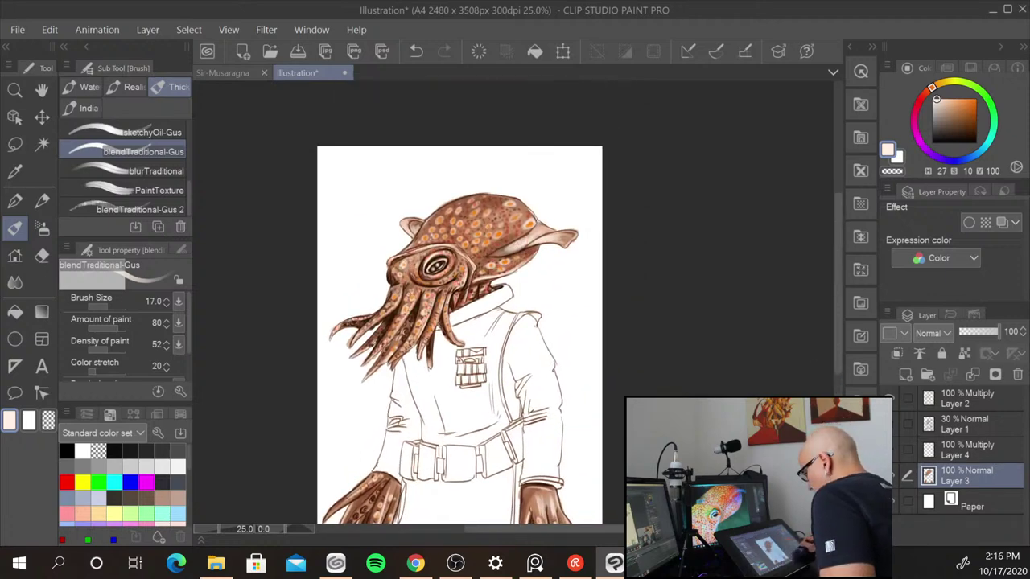
- Add a new layer above Layer 4 and shift the painting colour to a pale blue with hue 211
{"action": "left_click", "coordinate": [987, 452]}
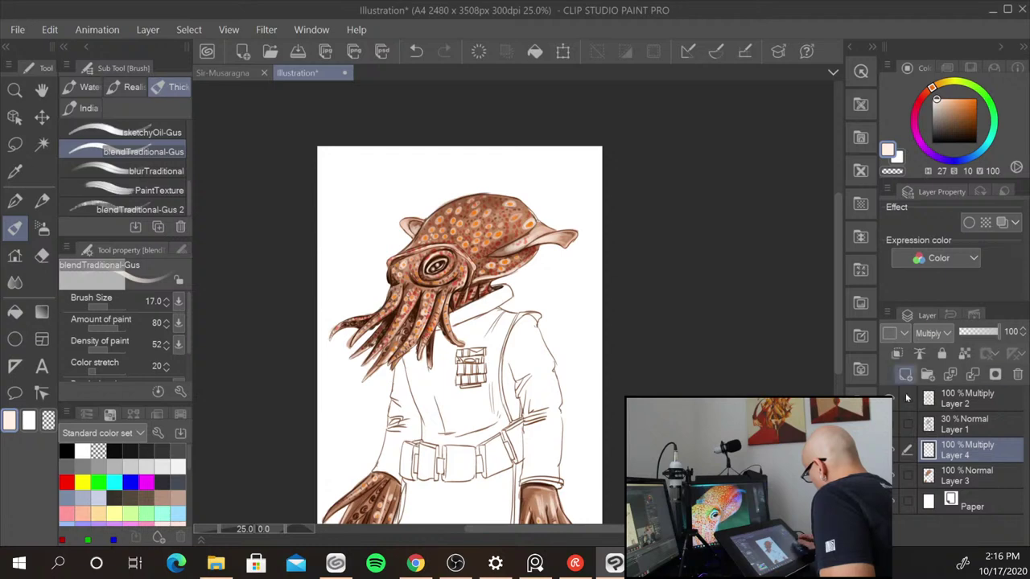
{"action": "left_click", "coordinate": [950, 375]}
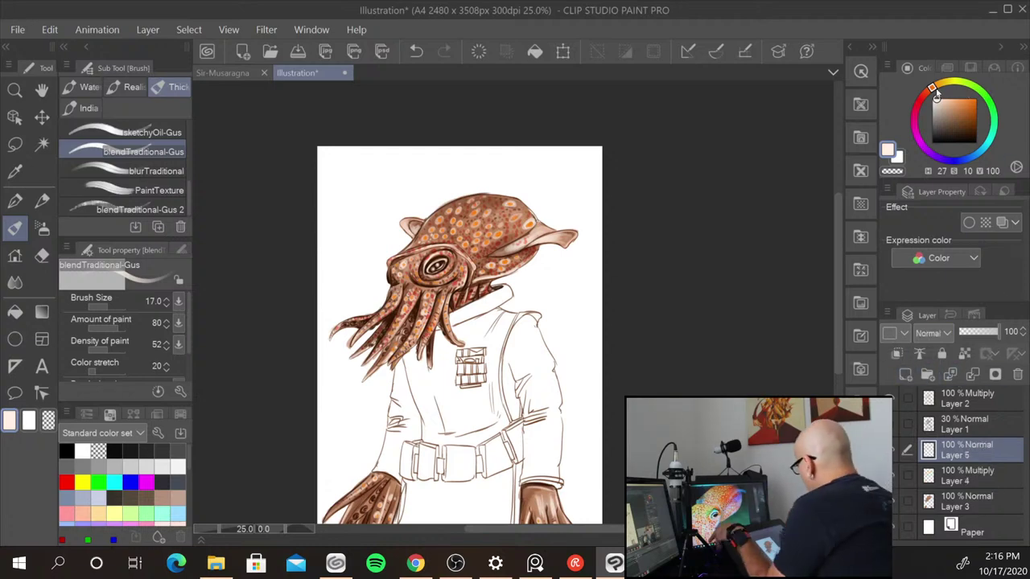
{"action": "mouse_move", "coordinate": [931, 88]}
{"action": "left_mouse_down"}
{"action": "mouse_move", "coordinate": [994, 121]}
{"action": "mouse_move", "coordinate": [973, 156]}
{"action": "left_mouse_up"}
- Enlarge the brush to size 500 and undo the pale blue test stroke on the head
{"action": "scroll", "coordinate": [494, 309], "scroll_direction": "up", "scroll_amount": 2}
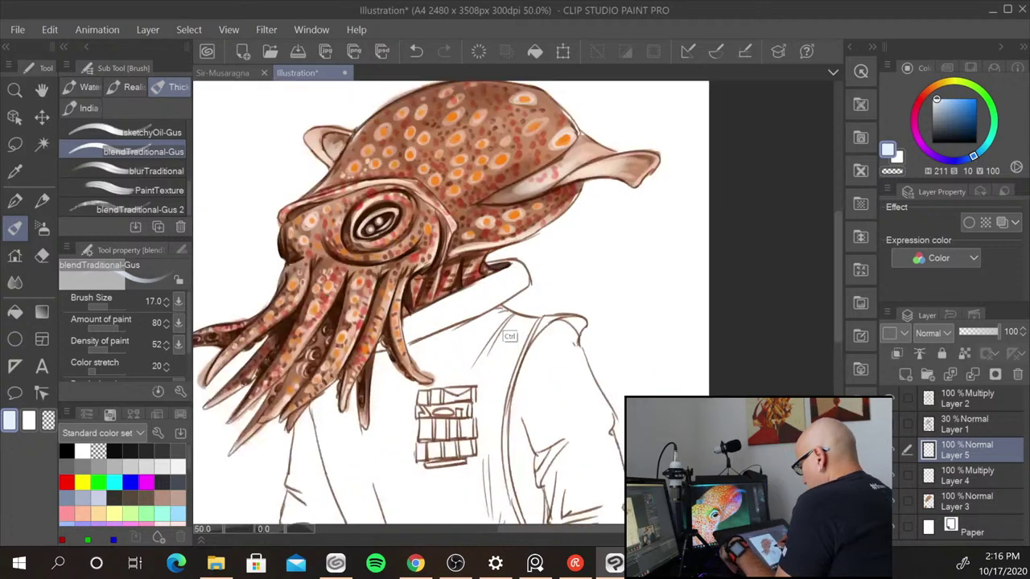
{"action": "key", "text": "bracketleft"}
{"action": "key", "text": "bracketright"}
{"action": "key", "text": "bracketright"}
{"action": "key", "text": "bracketright"}
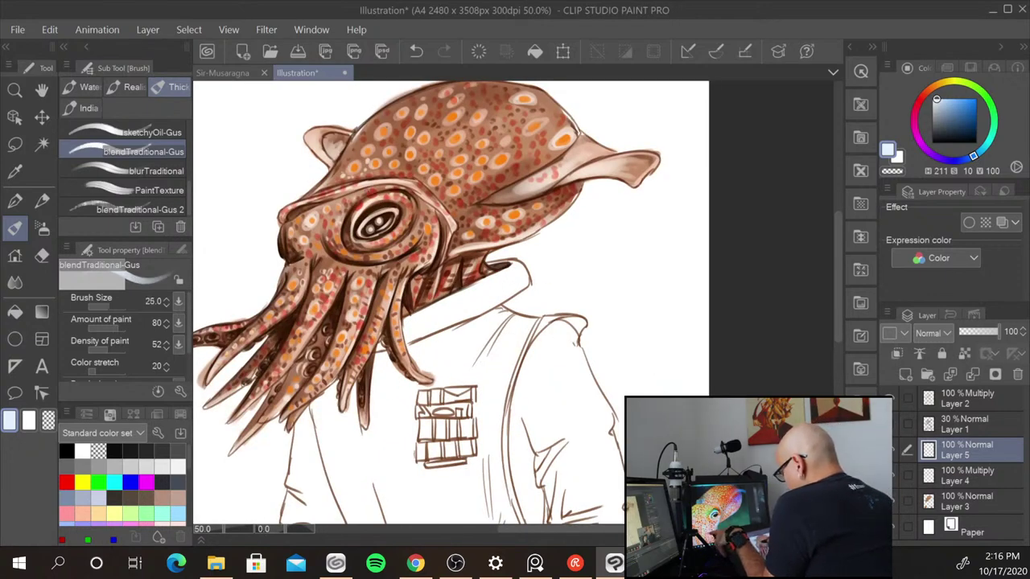
{"action": "key", "text": "bracketright"}
{"action": "key", "text": "bracketright"}
{"action": "key", "text": "bracketright"}
{"action": "key", "text": "bracketright"}
{"action": "key", "text": "bracketright"}
{"action": "key", "text": "bracketright"}
{"action": "key", "text": "bracketright"}
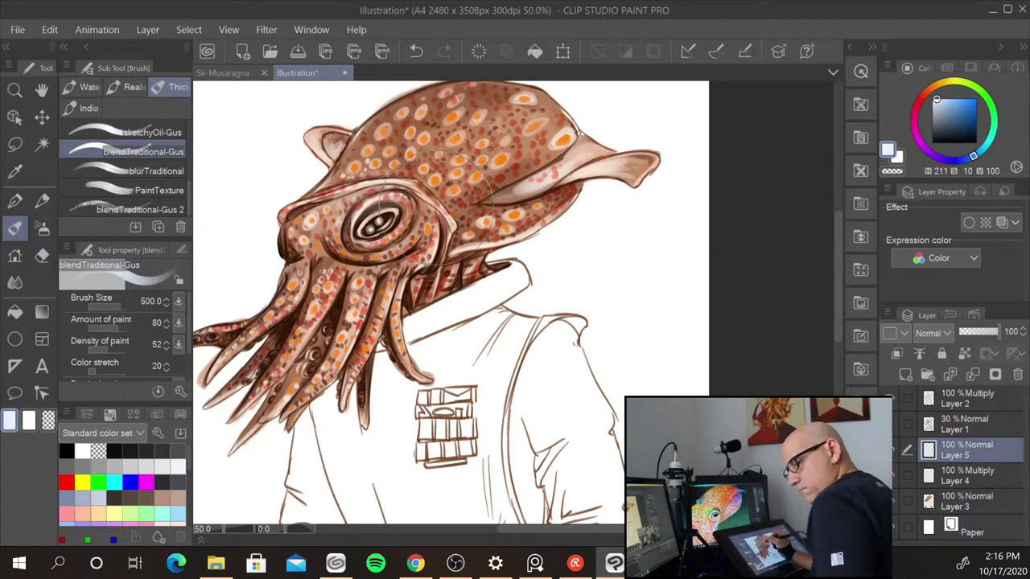
{"action": "key", "text": "ctrl+z"}
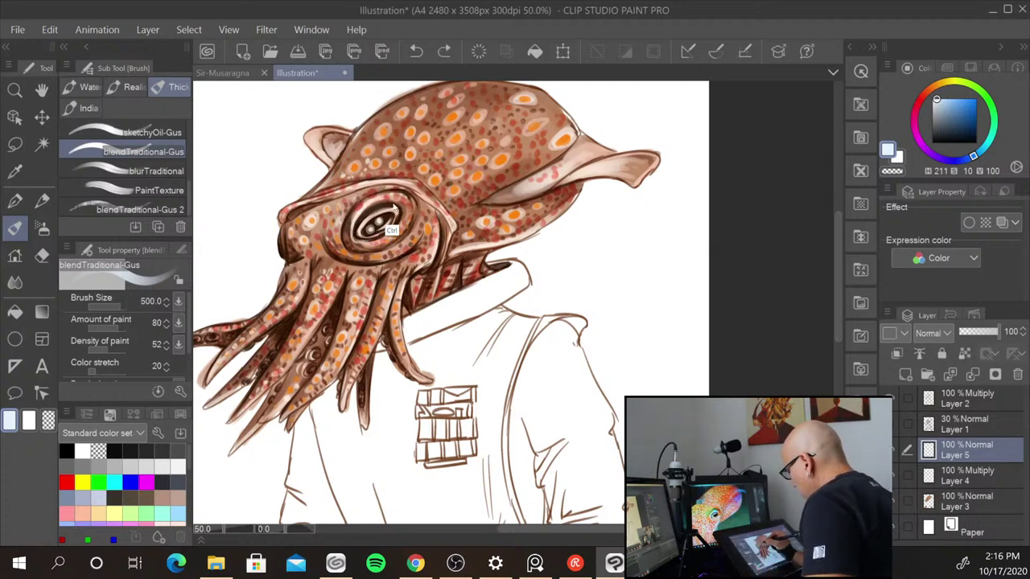
- Paint medium blue (H 222, S 55, V 80) over the front of the eye and set the layer's blending mode to Multiply
{"action": "left_click", "coordinate": [966, 124]}
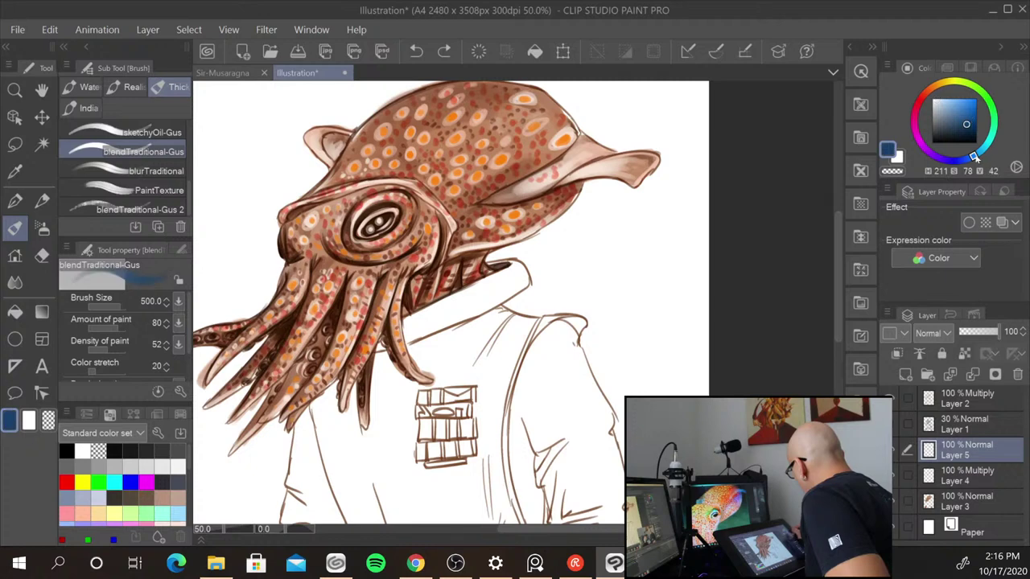
{"action": "left_click_drag", "start_coordinate": [967, 120], "coordinate": [958, 105]}
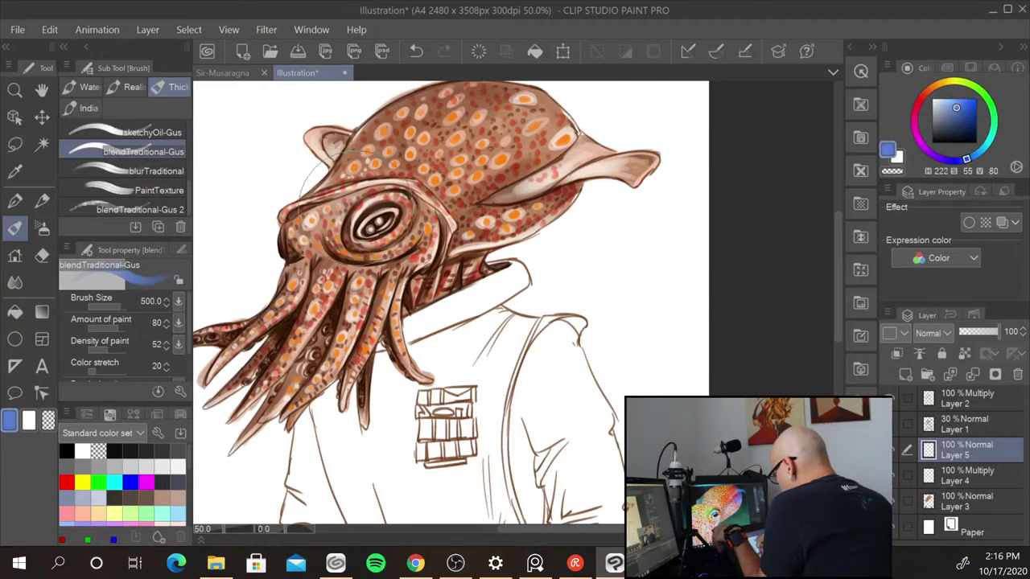
{"action": "mouse_move", "coordinate": [414, 202]}
{"action": "left_mouse_down"}
{"action": "mouse_move", "coordinate": [358, 209]}
{"action": "mouse_move", "coordinate": [378, 205]}
{"action": "mouse_move", "coordinate": [350, 233]}
{"action": "mouse_move", "coordinate": [378, 201]}
{"action": "mouse_move", "coordinate": [350, 209]}
{"action": "mouse_move", "coordinate": [366, 205]}
{"action": "mouse_move", "coordinate": [358, 197]}
{"action": "mouse_move", "coordinate": [366, 217]}
{"action": "mouse_move", "coordinate": [350, 233]}
{"action": "mouse_move", "coordinate": [358, 201]}
{"action": "mouse_move", "coordinate": [383, 273]}
{"action": "mouse_move", "coordinate": [358, 225]}
{"action": "mouse_move", "coordinate": [342, 241]}
{"action": "mouse_move", "coordinate": [366, 265]}
{"action": "mouse_move", "coordinate": [358, 189]}
{"action": "mouse_move", "coordinate": [342, 210]}
{"action": "mouse_move", "coordinate": [383, 169]}
{"action": "mouse_move", "coordinate": [335, 205]}
{"action": "left_mouse_up"}
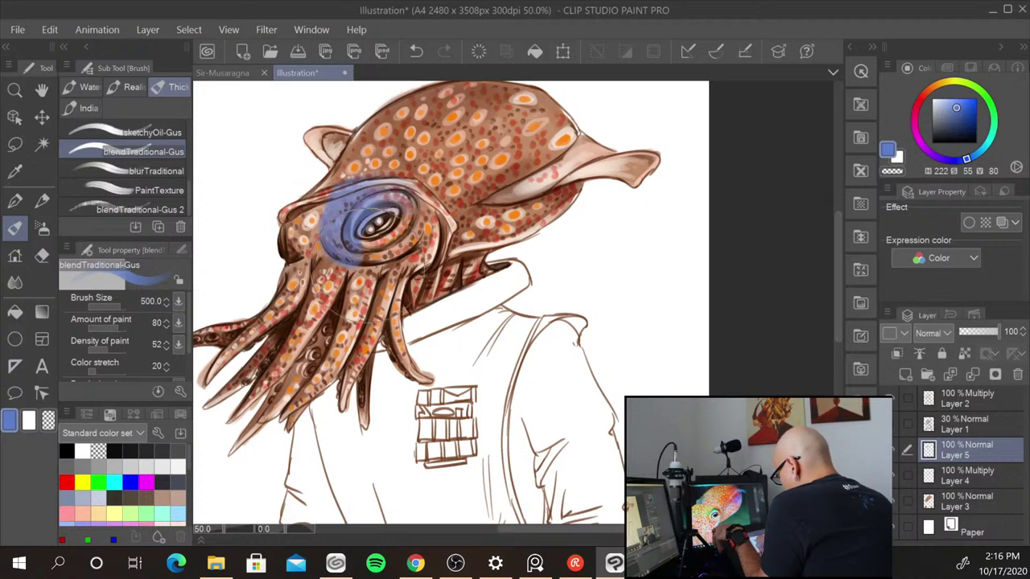
{"action": "left_click", "coordinate": [937, 333]}
{"action": "left_click", "coordinate": [949, 49]}
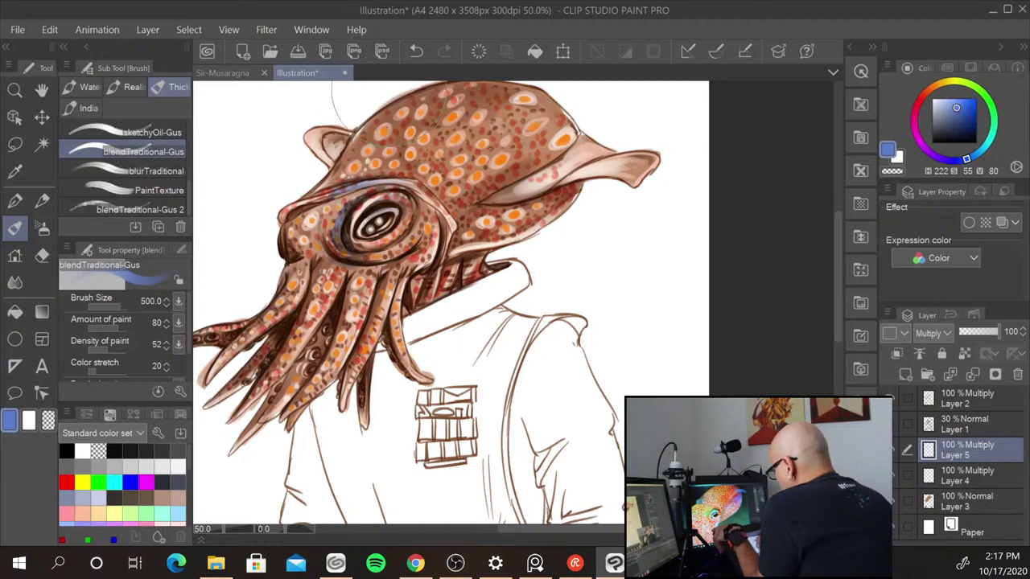
- With a deeper blue (S 100, V 69) and brush size 100, tint the forehead, the area beneath the rear fin, the eye rim and the tentacles
{"action": "mouse_move", "coordinate": [956, 108]}
{"action": "left_mouse_down"}
{"action": "mouse_move", "coordinate": [976, 103]}
{"action": "mouse_move", "coordinate": [976, 113]}
{"action": "left_mouse_up"}
{"action": "key", "text": "bracketleft"}
{"action": "key", "text": "bracketleft"}
{"action": "key", "text": "bracketleft"}
{"action": "key", "text": "bracketleft"}
{"action": "key", "text": "bracketleft"}
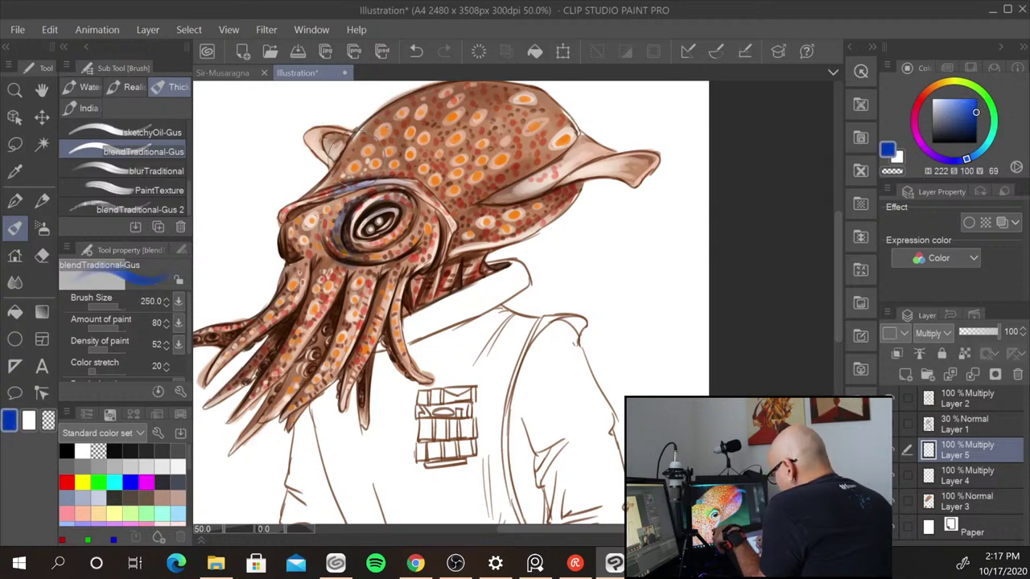
{"action": "key", "text": "bracketleft"}
{"action": "key", "text": "bracketleft"}
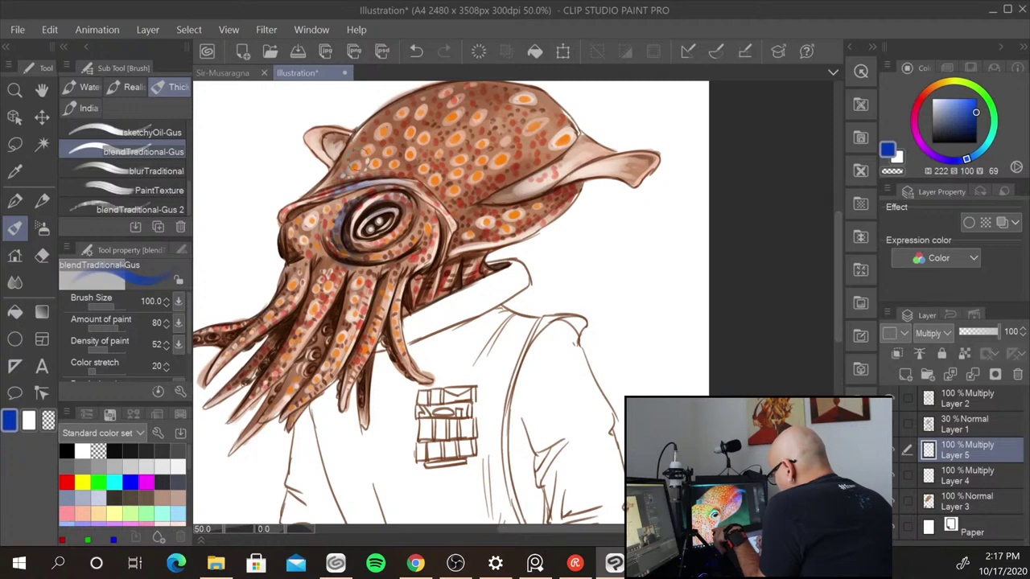
{"action": "mouse_move", "coordinate": [359, 151]}
{"action": "left_mouse_down"}
{"action": "mouse_move", "coordinate": [340, 184]}
{"action": "mouse_move", "coordinate": [368, 155]}
{"action": "left_mouse_up"}
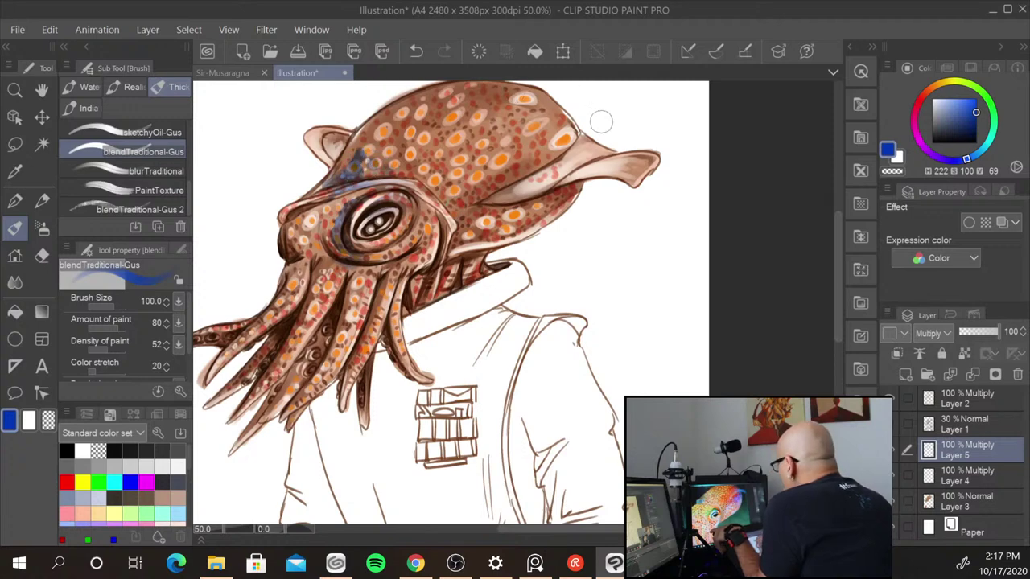
{"action": "mouse_move", "coordinate": [476, 225]}
{"action": "left_mouse_down"}
{"action": "mouse_move", "coordinate": [567, 191]}
{"action": "mouse_move", "coordinate": [519, 232]}
{"action": "left_mouse_up"}
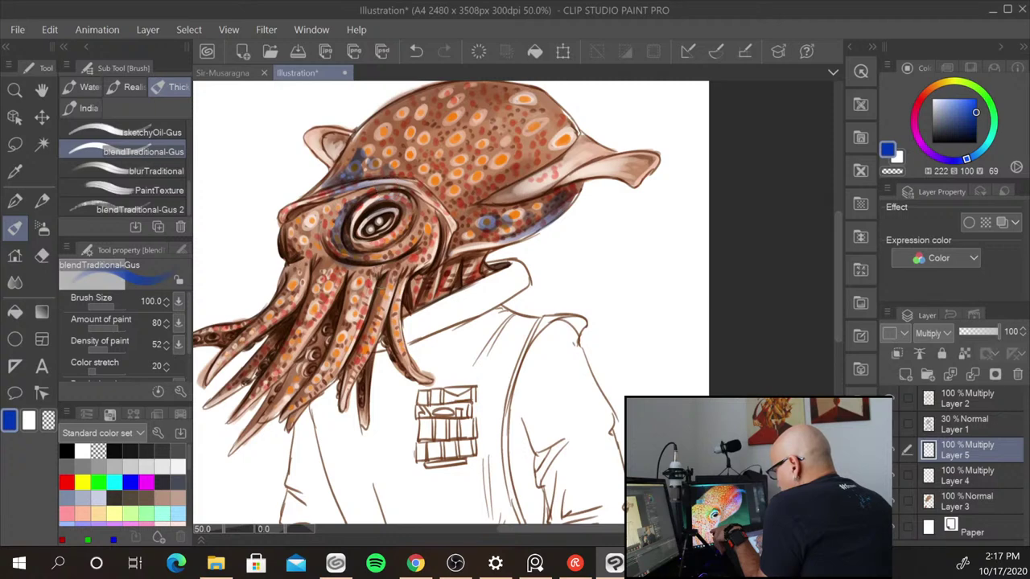
{"action": "left_click_drag", "start_coordinate": [355, 240], "coordinate": [369, 245]}
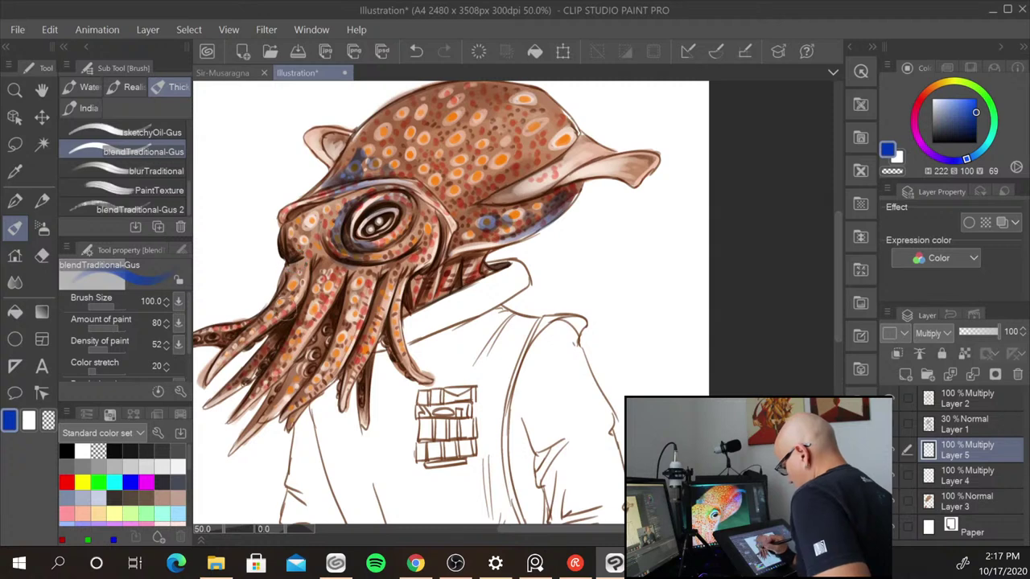
{"action": "left_click_drag", "start_coordinate": [299, 272], "coordinate": [266, 325]}
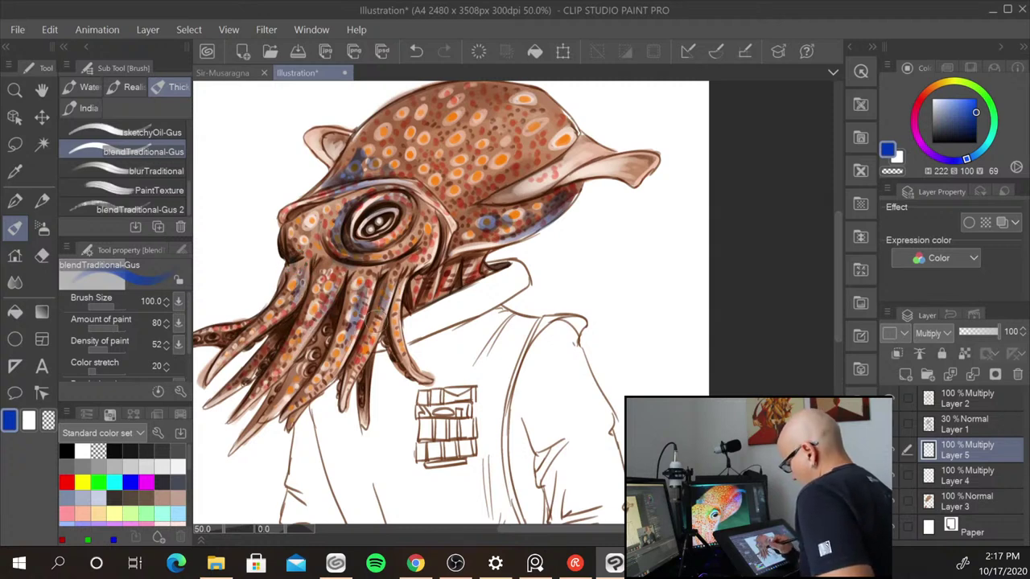
- Add blue shading along the fingers of both hands and between the tentacle-like digits
{"action": "left_click_drag", "start_coordinate": [550, 394], "coordinate": [534, 133]}
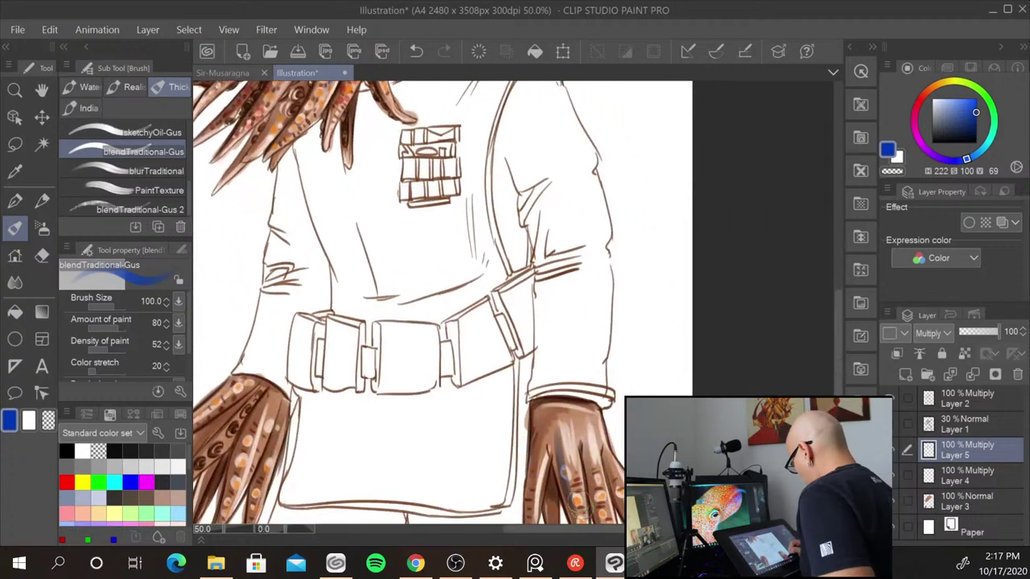
{"action": "mouse_move", "coordinate": [602, 467]}
{"action": "left_mouse_down"}
{"action": "mouse_move", "coordinate": [604, 503]}
{"action": "mouse_move", "coordinate": [620, 491]}
{"action": "left_mouse_up"}
{"action": "left_click_drag", "start_coordinate": [597, 447], "coordinate": [608, 463]}
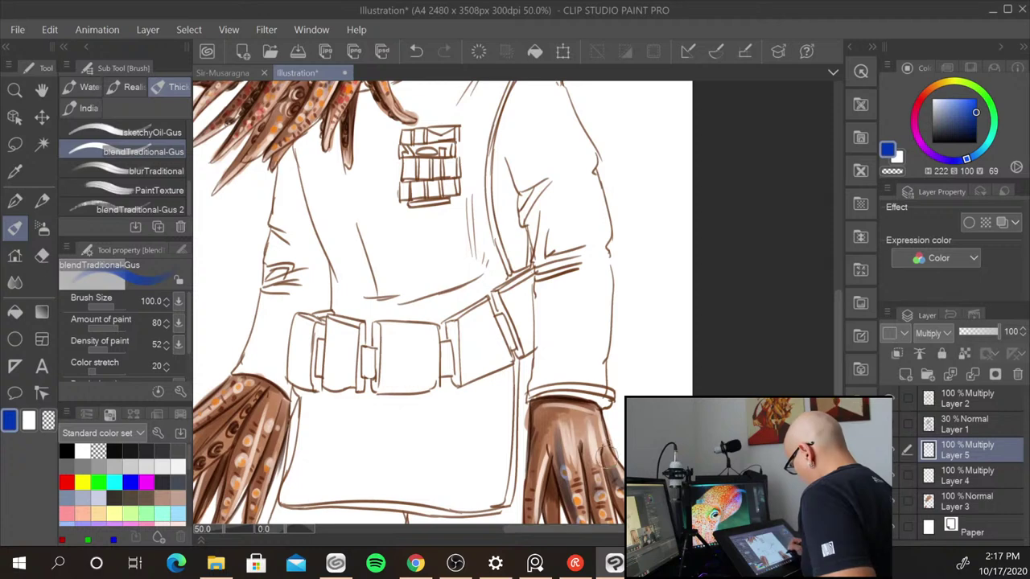
{"action": "left_click_drag", "start_coordinate": [450, 478], "coordinate": [567, 349]}
{"action": "left_click_drag", "start_coordinate": [380, 277], "coordinate": [354, 333]}
{"action": "left_click_drag", "start_coordinate": [370, 296], "coordinate": [351, 334]}
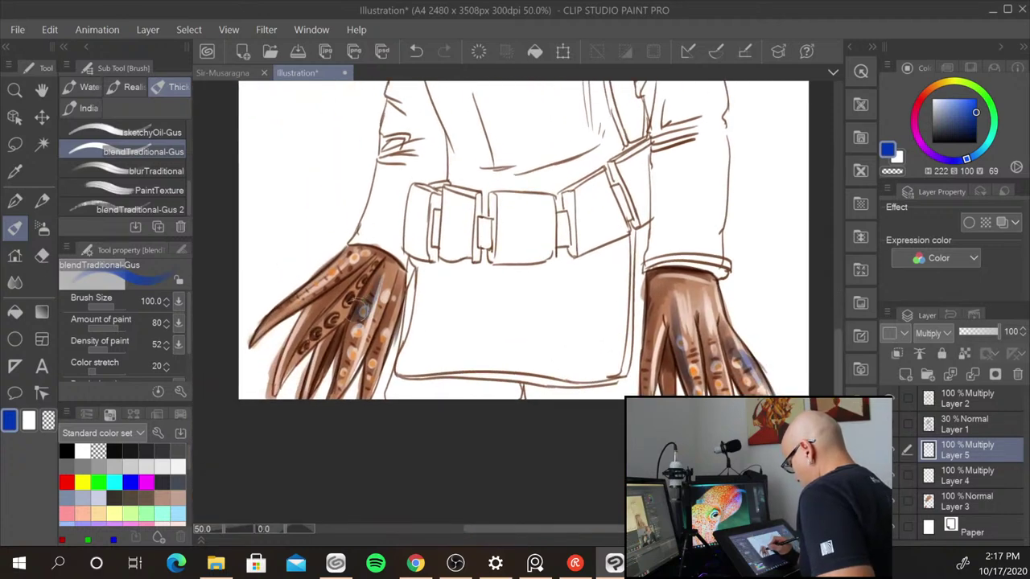
{"action": "mouse_move", "coordinate": [386, 275]}
{"action": "left_mouse_down"}
{"action": "mouse_move", "coordinate": [317, 312]}
{"action": "mouse_move", "coordinate": [348, 284]}
{"action": "mouse_move", "coordinate": [302, 328]}
{"action": "left_mouse_up"}
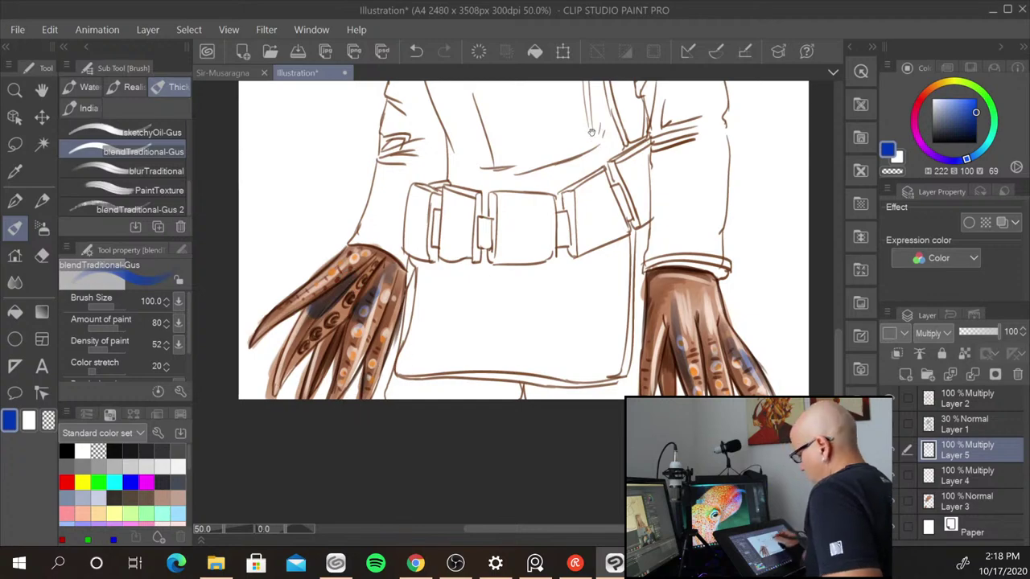
- Change the colour to green (H 124, S 100, V 69) and dab patches on the crown and above the rear fin's fold
{"action": "left_click_drag", "start_coordinate": [594, 129], "coordinate": [478, 478]}
{"action": "left_click_drag", "start_coordinate": [479, 359], "coordinate": [476, 397]}
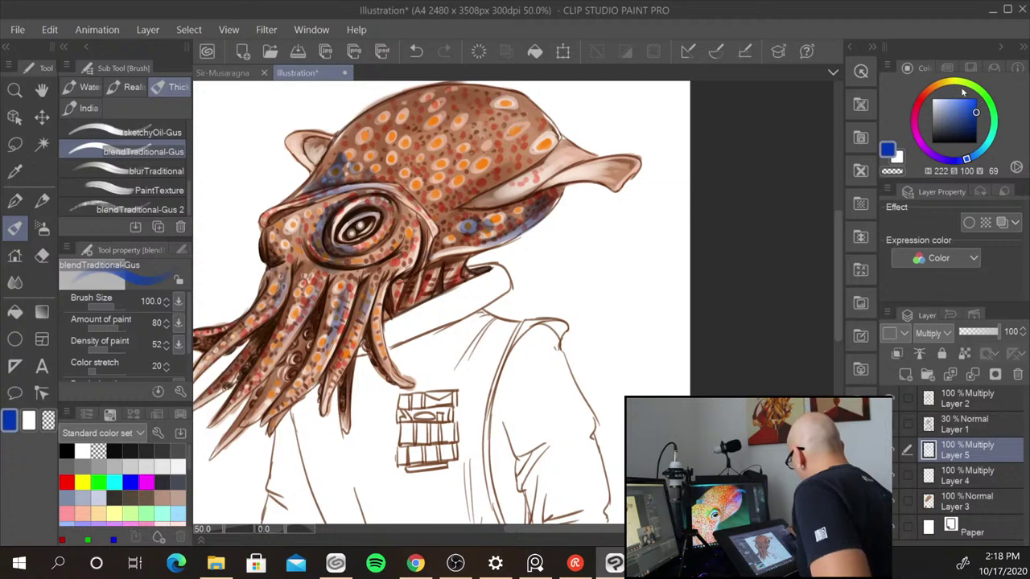
{"action": "left_click_drag", "start_coordinate": [969, 160], "coordinate": [988, 99]}
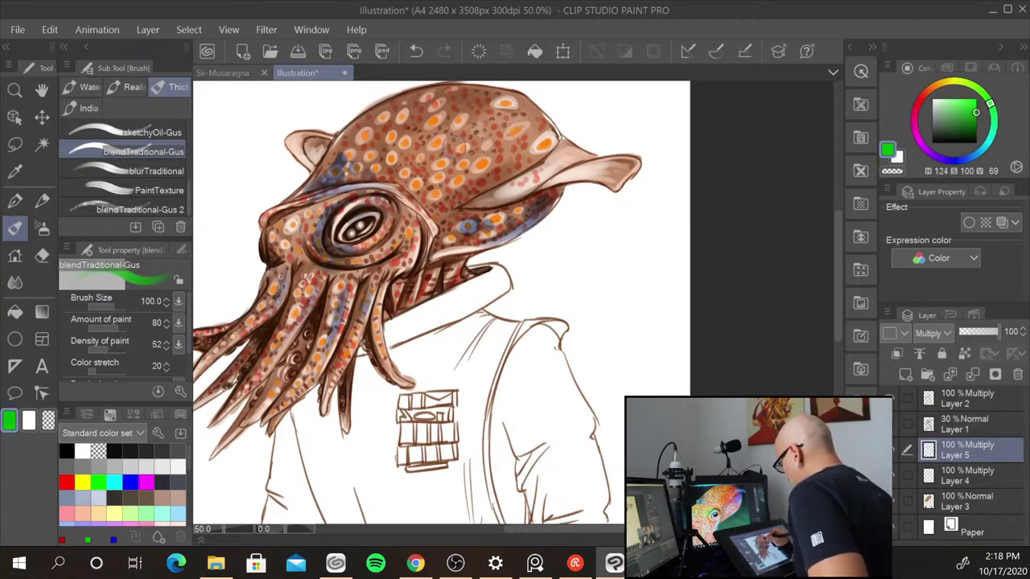
{"action": "mouse_move", "coordinate": [452, 145]}
{"action": "left_mouse_down"}
{"action": "mouse_move", "coordinate": [460, 158]}
{"action": "mouse_move", "coordinate": [477, 135]}
{"action": "left_mouse_up"}
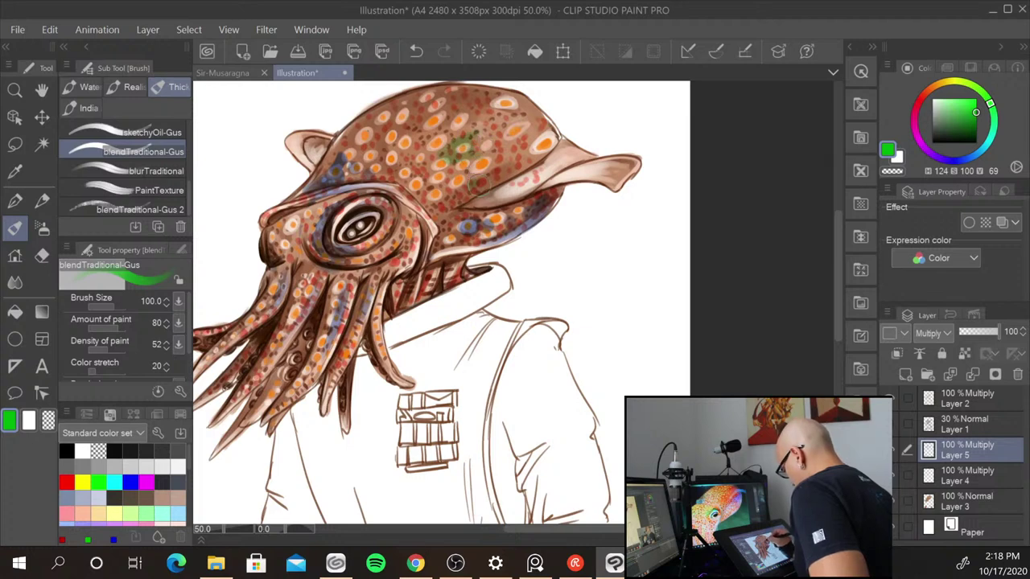
{"action": "left_click_drag", "start_coordinate": [482, 179], "coordinate": [452, 202]}
- Spread green tints beneath the eye, on the snout, the nearest tentacle, the underside of the head and the forehead edge
{"action": "mouse_move", "coordinate": [362, 231]}
{"action": "left_mouse_down"}
{"action": "mouse_move", "coordinate": [383, 244]}
{"action": "mouse_move", "coordinate": [387, 228]}
{"action": "left_mouse_up"}
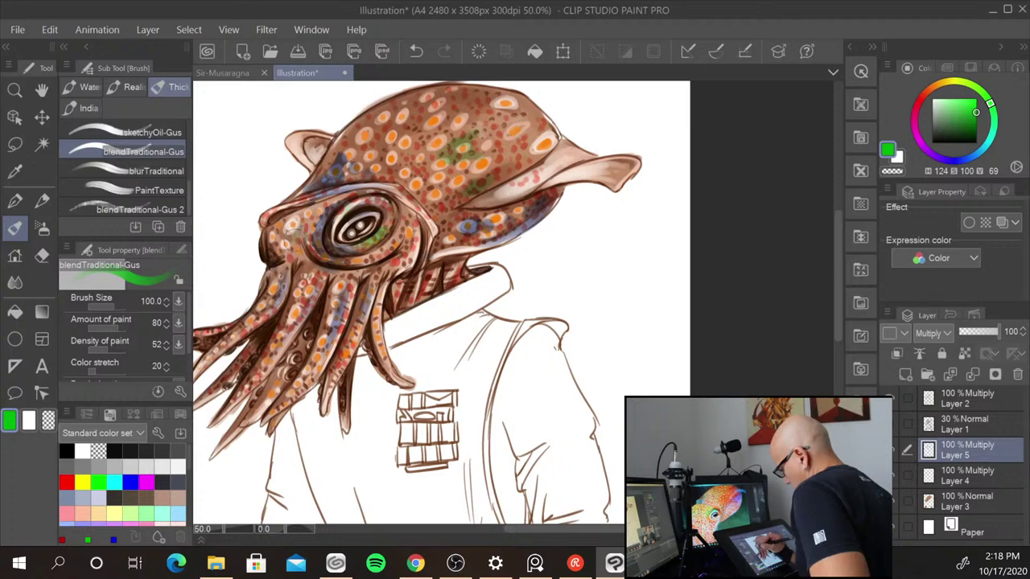
{"action": "left_click_drag", "start_coordinate": [288, 231], "coordinate": [301, 256]}
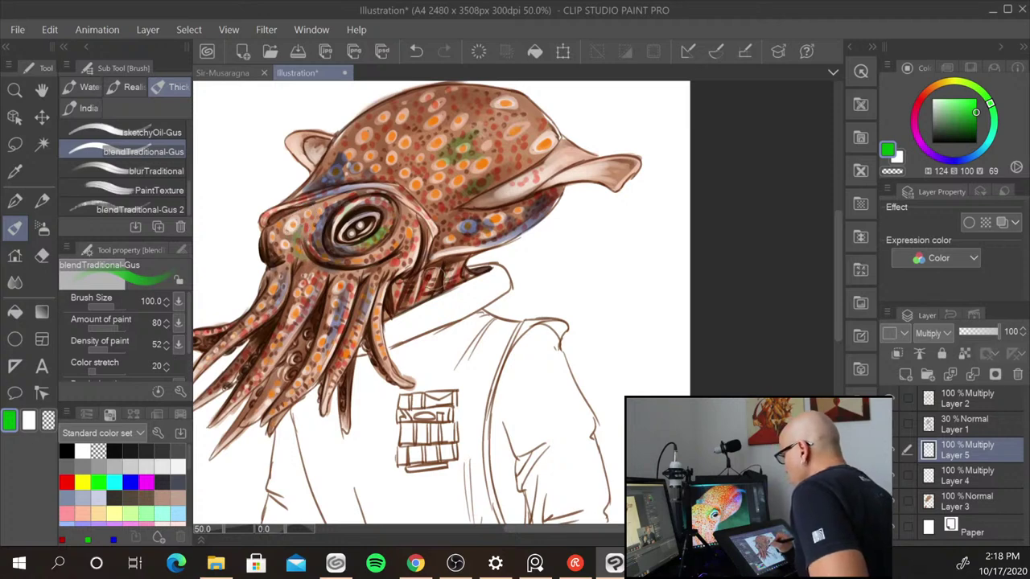
{"action": "mouse_move", "coordinate": [347, 251]}
{"action": "left_mouse_down"}
{"action": "mouse_move", "coordinate": [455, 205]}
{"action": "mouse_move", "coordinate": [391, 278]}
{"action": "mouse_move", "coordinate": [381, 308]}
{"action": "left_mouse_up"}
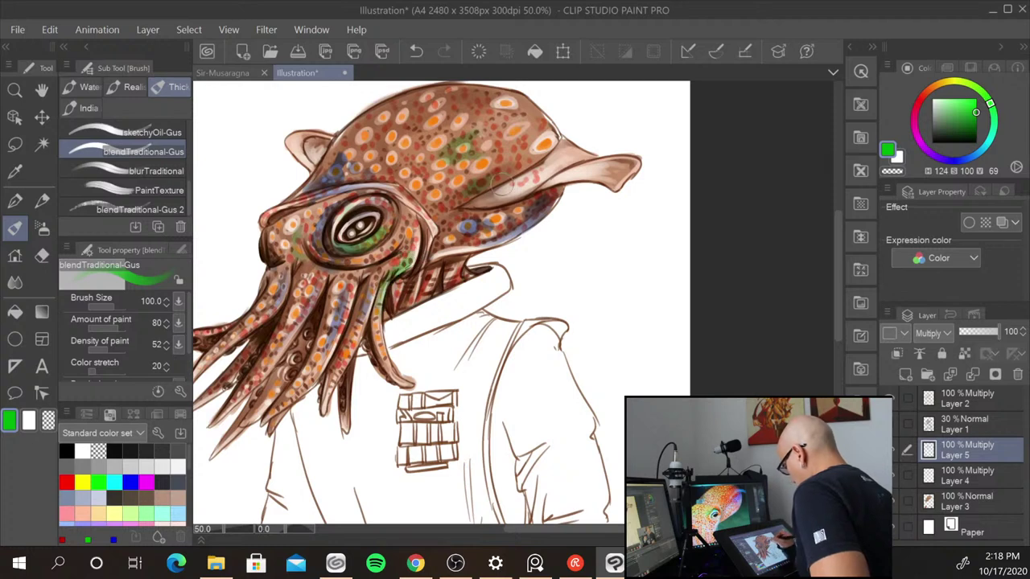
{"action": "left_click_drag", "start_coordinate": [467, 228], "coordinate": [465, 225]}
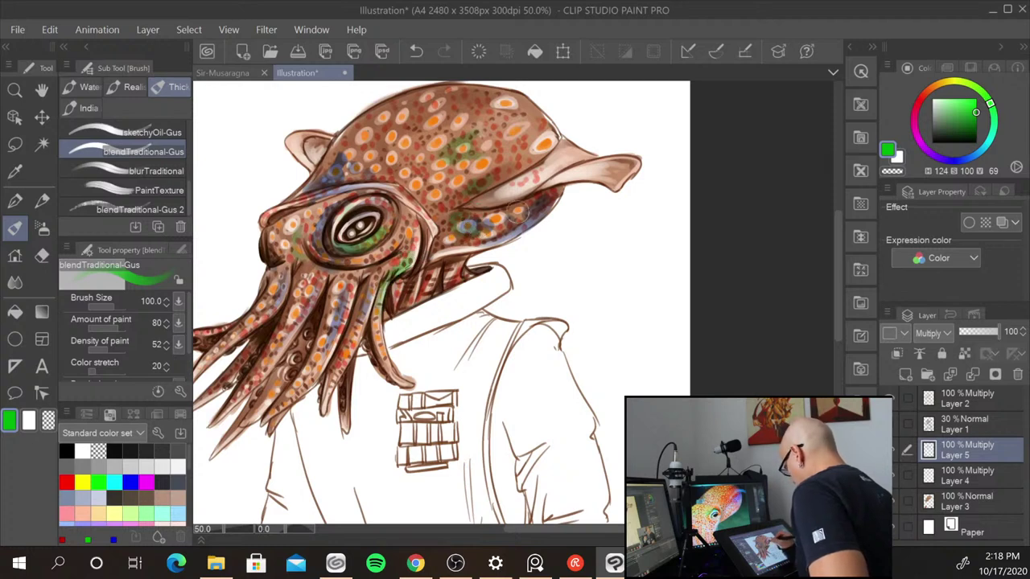
{"action": "mouse_move", "coordinate": [343, 167]}
{"action": "left_mouse_down"}
{"action": "mouse_move", "coordinate": [390, 138]}
{"action": "mouse_move", "coordinate": [340, 153]}
{"action": "mouse_move", "coordinate": [357, 129]}
{"action": "left_mouse_up"}
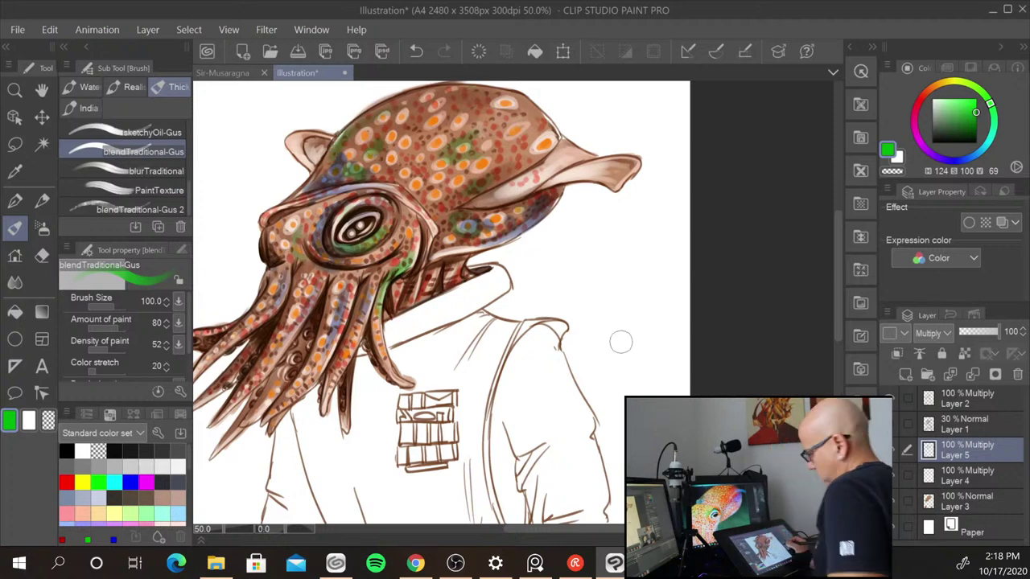
- Try the blue and green tint layer, Layer 5, at 78% opacity and restore it to 100%
{"action": "scroll", "coordinate": [657, 384], "scroll_direction": "down", "scroll_amount": 1}
{"action": "left_click_drag", "start_coordinate": [621, 390], "coordinate": [571, 267]}
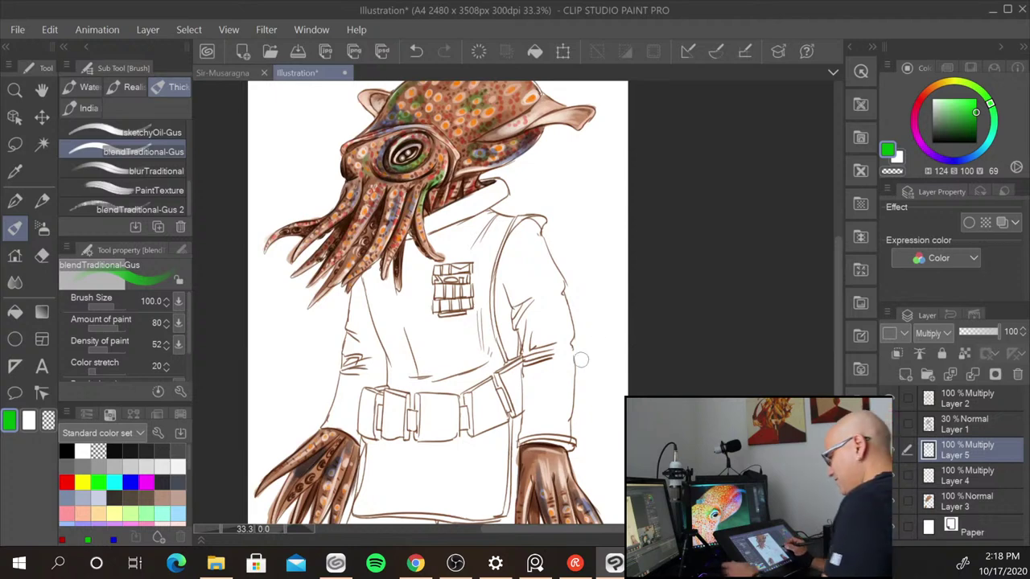
{"action": "scroll", "coordinate": [579, 362], "scroll_direction": "up", "scroll_amount": 1}
{"action": "mouse_move", "coordinate": [505, 211]}
{"action": "left_mouse_down"}
{"action": "mouse_move", "coordinate": [526, 295]}
{"action": "mouse_move", "coordinate": [563, 357]}
{"action": "left_mouse_up"}
{"action": "mouse_move", "coordinate": [997, 332]}
{"action": "left_mouse_down"}
{"action": "mouse_move", "coordinate": [982, 332]}
{"action": "mouse_move", "coordinate": [993, 333]}
{"action": "left_mouse_up"}
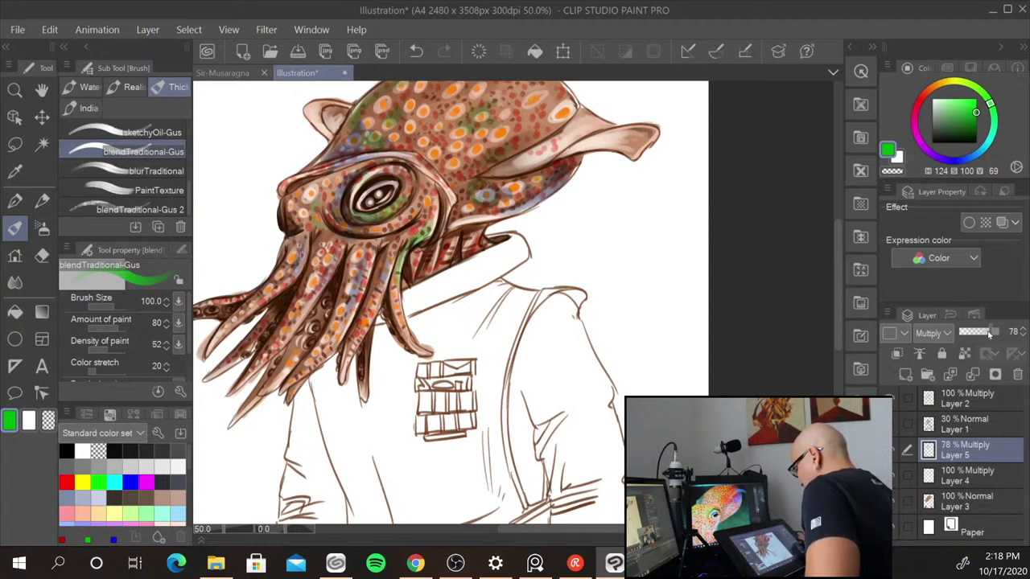
{"action": "left_click_drag", "start_coordinate": [989, 336], "coordinate": [1002, 333]}
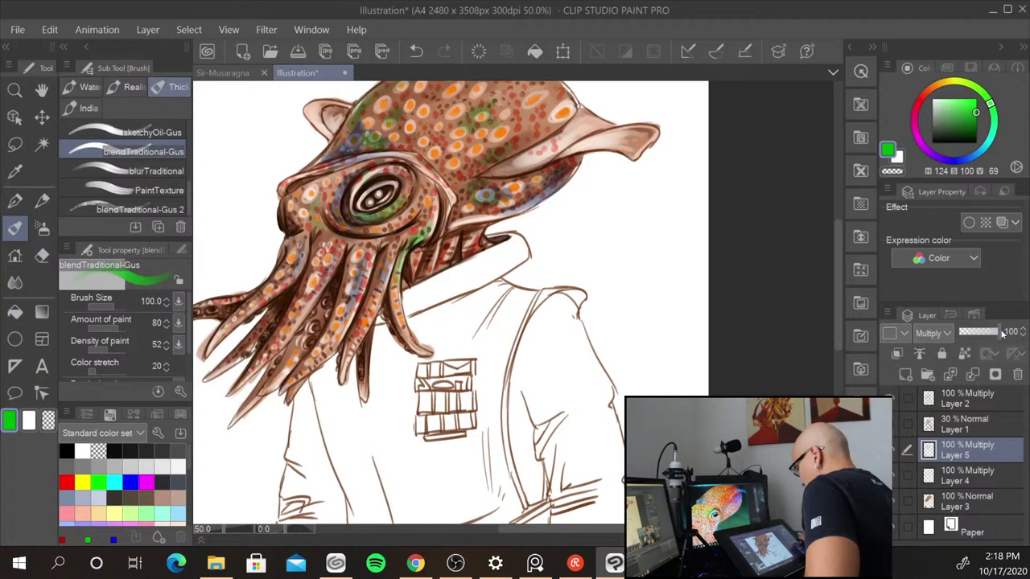
{"action": "scroll", "coordinate": [614, 276], "scroll_direction": "down", "scroll_amount": 1}
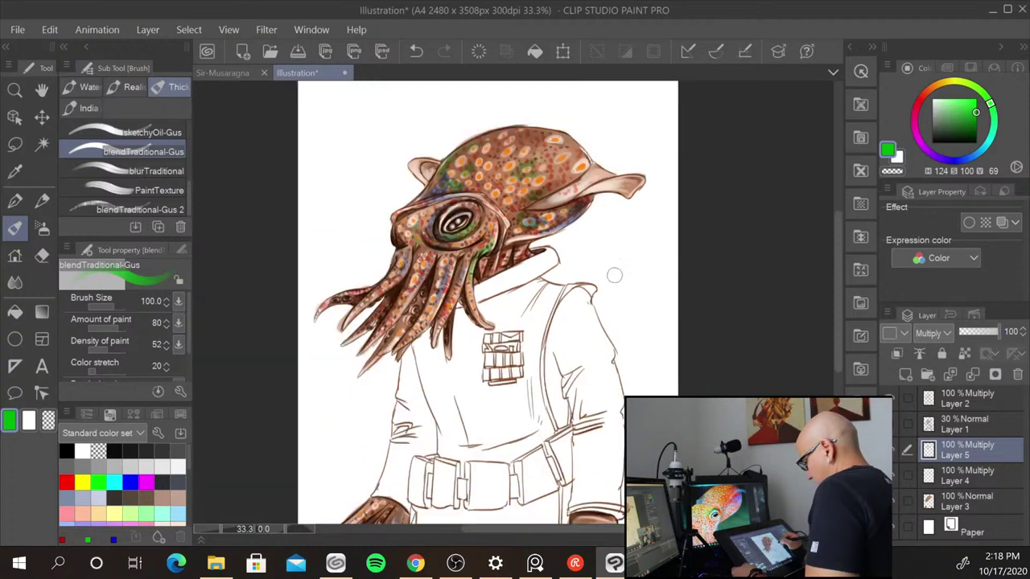
{"action": "left_click_drag", "start_coordinate": [618, 337], "coordinate": [561, 345]}
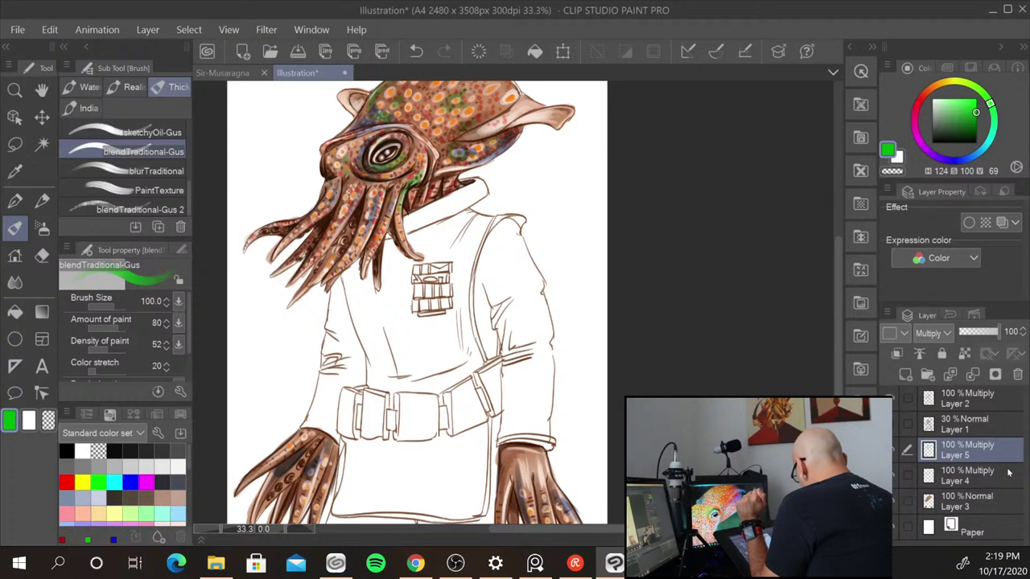
- On a new layer above Layer 3, paint the collar and chest pale grey-green (H 124, S 6, V 83) with brush size 150
{"action": "left_click", "coordinate": [977, 503]}
{"action": "left_click", "coordinate": [905, 374]}
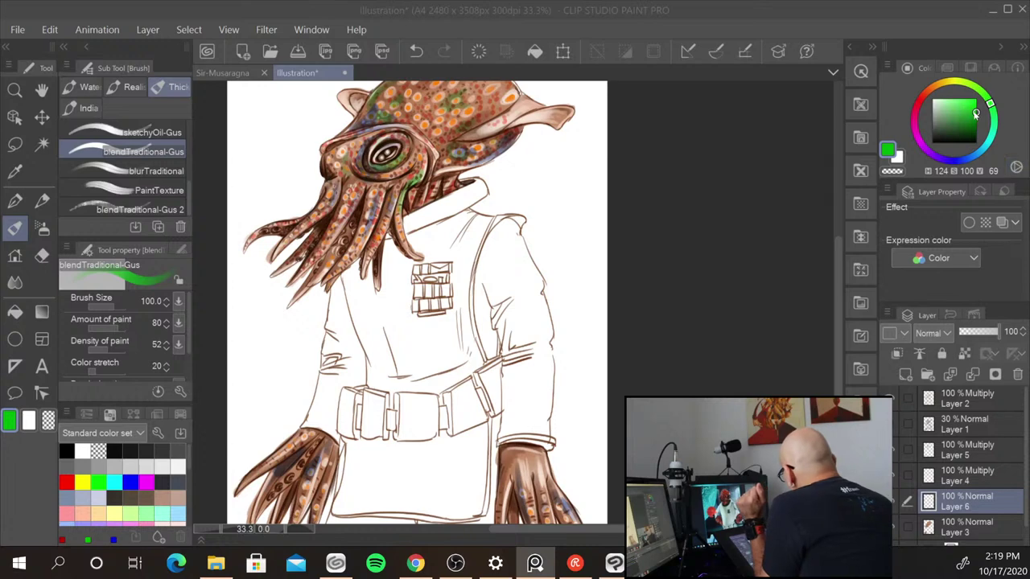
{"action": "left_click", "coordinate": [933, 120]}
{"action": "left_click_drag", "start_coordinate": [939, 119], "coordinate": [936, 106]}
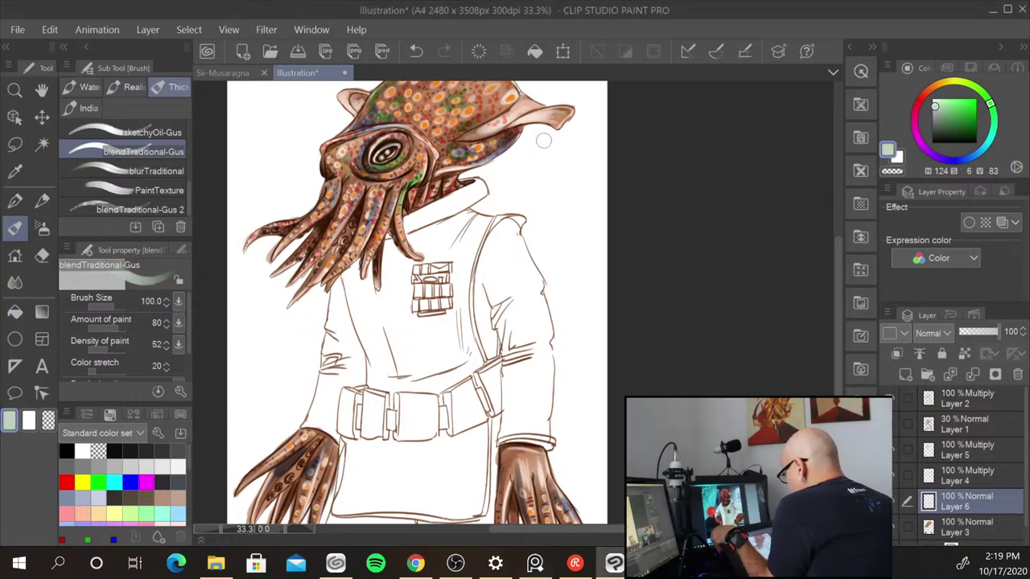
{"action": "key", "text": "bracketright"}
{"action": "key", "text": "bracketright"}
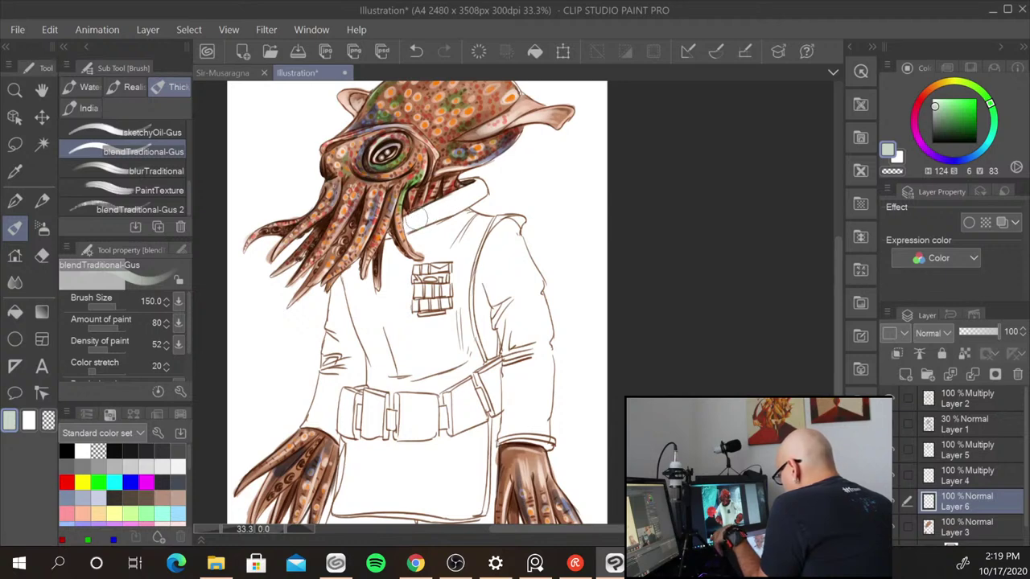
{"action": "mouse_move", "coordinate": [414, 217]}
{"action": "left_mouse_down"}
{"action": "mouse_move", "coordinate": [470, 190]}
{"action": "mouse_move", "coordinate": [466, 205]}
{"action": "mouse_move", "coordinate": [450, 199]}
{"action": "mouse_move", "coordinate": [477, 187]}
{"action": "mouse_move", "coordinate": [408, 224]}
{"action": "mouse_move", "coordinate": [392, 253]}
{"action": "mouse_move", "coordinate": [418, 286]}
{"action": "mouse_move", "coordinate": [458, 277]}
{"action": "mouse_move", "coordinate": [423, 342]}
{"action": "mouse_move", "coordinate": [458, 354]}
{"action": "mouse_move", "coordinate": [464, 322]}
{"action": "mouse_move", "coordinate": [416, 355]}
{"action": "mouse_move", "coordinate": [402, 351]}
{"action": "mouse_move", "coordinate": [382, 378]}
{"action": "mouse_move", "coordinate": [462, 375]}
{"action": "mouse_move", "coordinate": [432, 412]}
{"action": "mouse_move", "coordinate": [425, 459]}
{"action": "mouse_move", "coordinate": [455, 491]}
{"action": "mouse_move", "coordinate": [473, 434]}
{"action": "mouse_move", "coordinate": [476, 475]}
{"action": "left_mouse_up"}
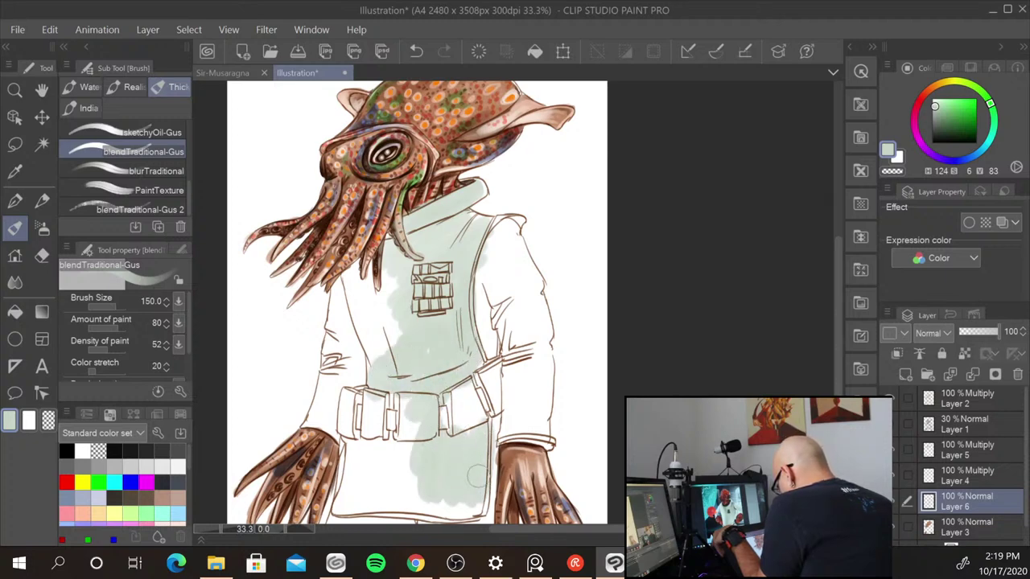
{"action": "mouse_move", "coordinate": [483, 261]}
{"action": "left_mouse_down"}
{"action": "mouse_move", "coordinate": [484, 341]}
{"action": "mouse_move", "coordinate": [503, 222]}
{"action": "left_mouse_up"}
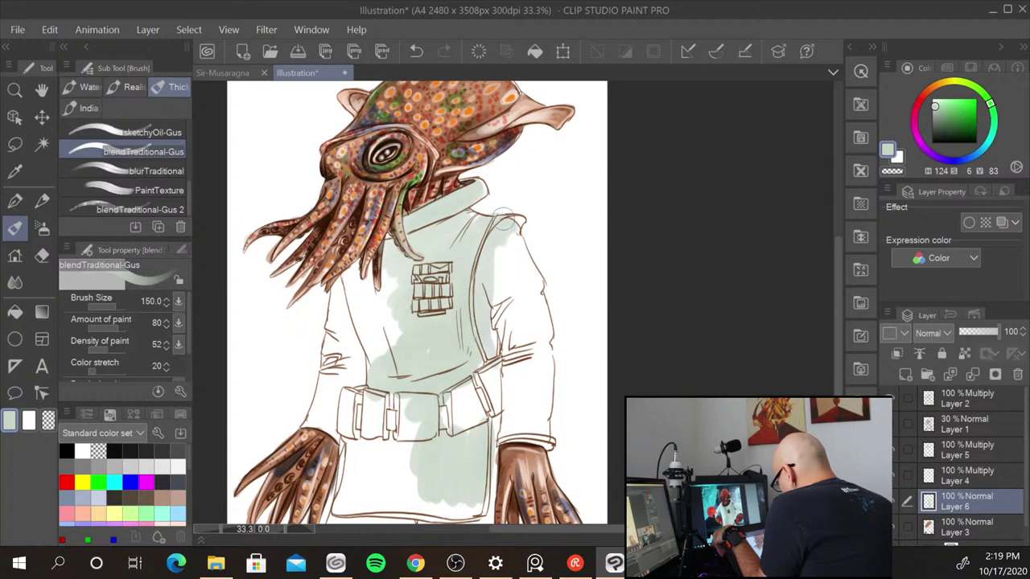
{"action": "mouse_move", "coordinate": [429, 252]}
{"action": "left_mouse_down"}
{"action": "mouse_move", "coordinate": [398, 342]}
{"action": "mouse_move", "coordinate": [366, 265]}
{"action": "mouse_move", "coordinate": [347, 295]}
{"action": "mouse_move", "coordinate": [378, 361]}
{"action": "mouse_move", "coordinate": [370, 358]}
{"action": "left_mouse_up"}
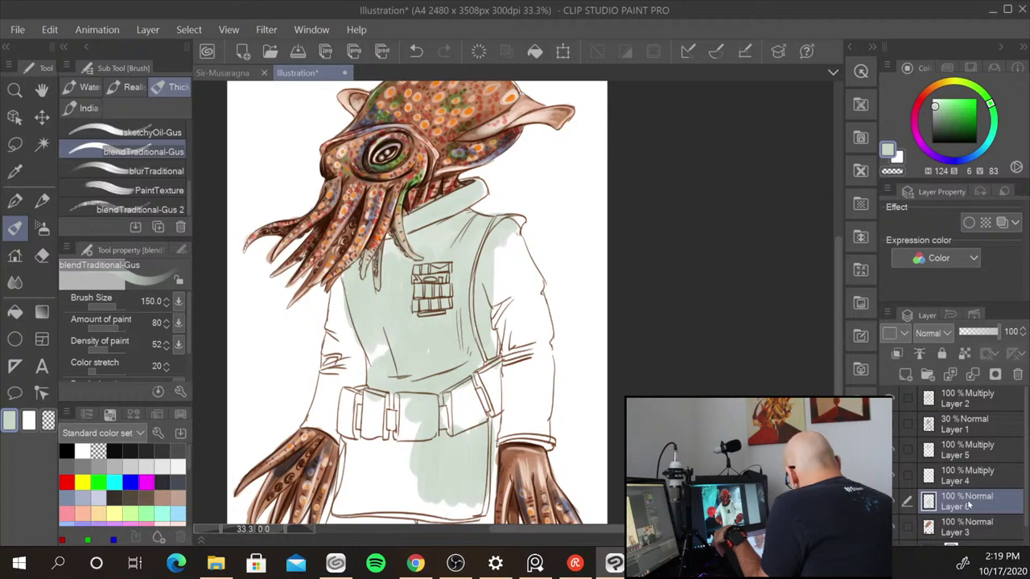
- Move the uniform colour layer beneath Layer 3 and fill the sleeves, belt and lower tunic with the same grey-green
{"action": "left_click_drag", "start_coordinate": [968, 496], "coordinate": [970, 521]}
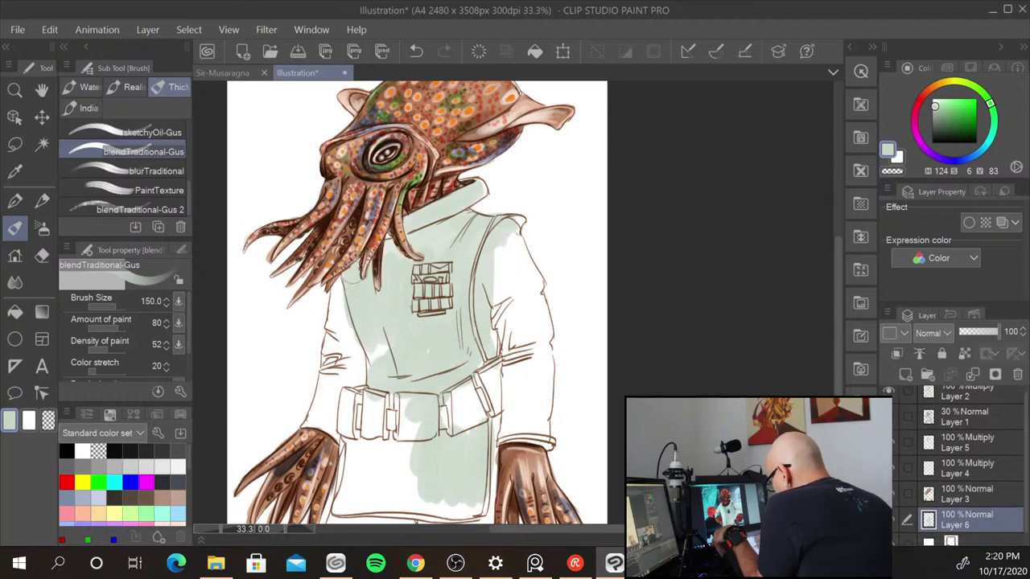
{"action": "mouse_move", "coordinate": [361, 272]}
{"action": "left_mouse_down"}
{"action": "mouse_move", "coordinate": [304, 426]}
{"action": "mouse_move", "coordinate": [333, 424]}
{"action": "mouse_move", "coordinate": [342, 358]}
{"action": "mouse_move", "coordinate": [354, 434]}
{"action": "mouse_move", "coordinate": [362, 338]}
{"action": "mouse_move", "coordinate": [331, 354]}
{"action": "mouse_move", "coordinate": [337, 300]}
{"action": "left_mouse_up"}
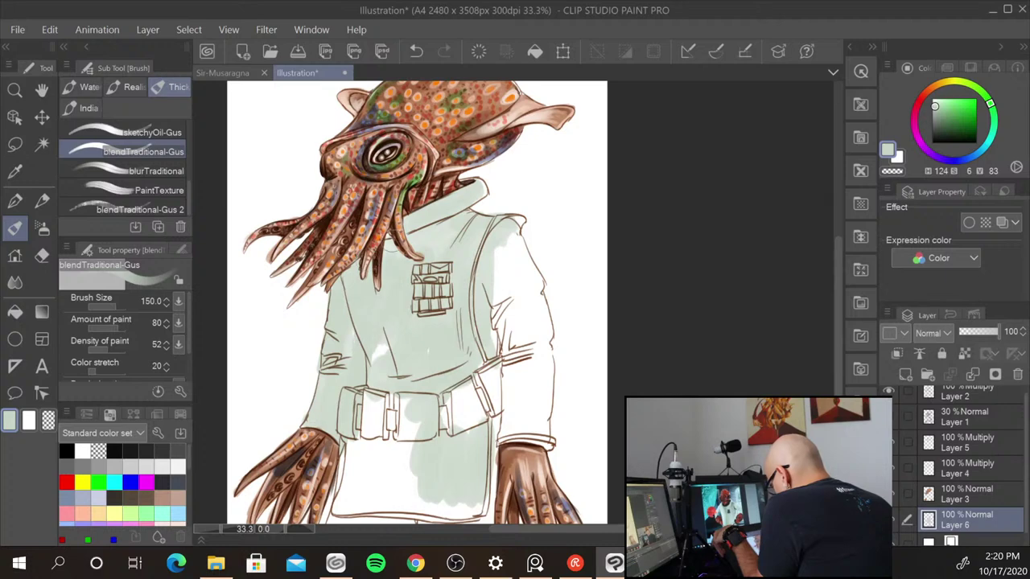
{"action": "mouse_move", "coordinate": [362, 381]}
{"action": "left_mouse_down"}
{"action": "mouse_move", "coordinate": [394, 361]}
{"action": "mouse_move", "coordinate": [372, 383]}
{"action": "mouse_move", "coordinate": [361, 430]}
{"action": "mouse_move", "coordinate": [358, 376]}
{"action": "mouse_move", "coordinate": [355, 449]}
{"action": "mouse_move", "coordinate": [340, 492]}
{"action": "mouse_move", "coordinate": [349, 454]}
{"action": "mouse_move", "coordinate": [353, 488]}
{"action": "mouse_move", "coordinate": [391, 434]}
{"action": "mouse_move", "coordinate": [395, 490]}
{"action": "mouse_move", "coordinate": [438, 475]}
{"action": "left_mouse_up"}
{"action": "mouse_move", "coordinate": [450, 510]}
{"action": "left_mouse_down"}
{"action": "mouse_move", "coordinate": [482, 474]}
{"action": "mouse_move", "coordinate": [497, 430]}
{"action": "mouse_move", "coordinate": [485, 449]}
{"action": "mouse_move", "coordinate": [495, 342]}
{"action": "mouse_move", "coordinate": [492, 410]}
{"action": "mouse_move", "coordinate": [454, 402]}
{"action": "mouse_move", "coordinate": [434, 451]}
{"action": "mouse_move", "coordinate": [379, 457]}
{"action": "mouse_move", "coordinate": [380, 406]}
{"action": "left_mouse_up"}
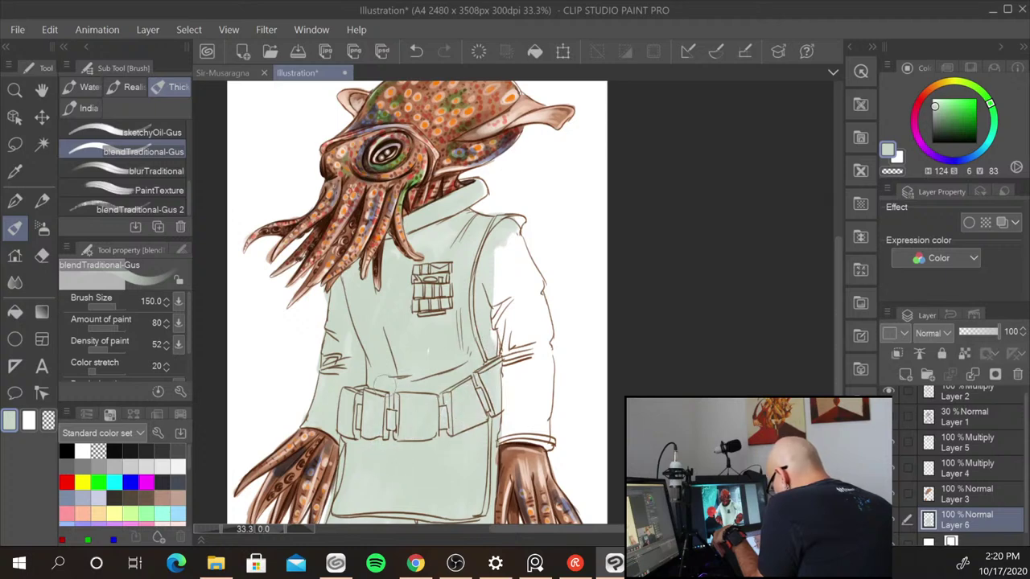
{"action": "mouse_move", "coordinate": [498, 229]}
{"action": "left_mouse_down"}
{"action": "mouse_move", "coordinate": [500, 346]}
{"action": "mouse_move", "coordinate": [502, 235]}
{"action": "mouse_move", "coordinate": [524, 256]}
{"action": "mouse_move", "coordinate": [547, 322]}
{"action": "mouse_move", "coordinate": [530, 272]}
{"action": "mouse_move", "coordinate": [544, 414]}
{"action": "mouse_move", "coordinate": [537, 426]}
{"action": "mouse_move", "coordinate": [519, 322]}
{"action": "mouse_move", "coordinate": [500, 376]}
{"action": "mouse_move", "coordinate": [504, 427]}
{"action": "mouse_move", "coordinate": [546, 435]}
{"action": "mouse_move", "coordinate": [535, 406]}
{"action": "left_mouse_up"}
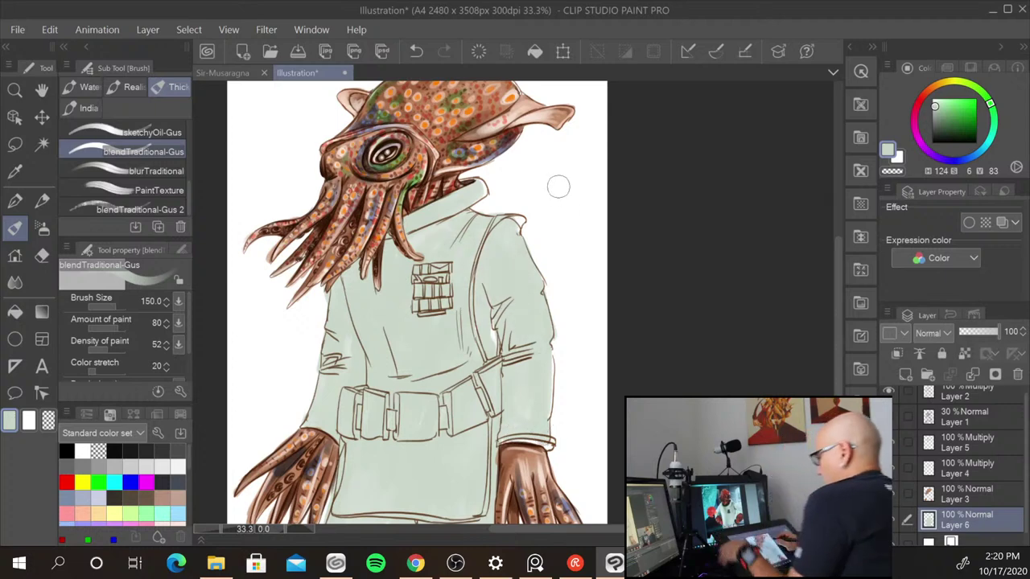
- With a darker grey-green (H 124, S 14, V 49), shade the chest and sleeve along the armhole seam and the elbow folds
{"action": "scroll", "coordinate": [574, 308], "scroll_direction": "down", "scroll_amount": 3}
{"action": "scroll", "coordinate": [650, 276], "scroll_direction": "up", "scroll_amount": 3}
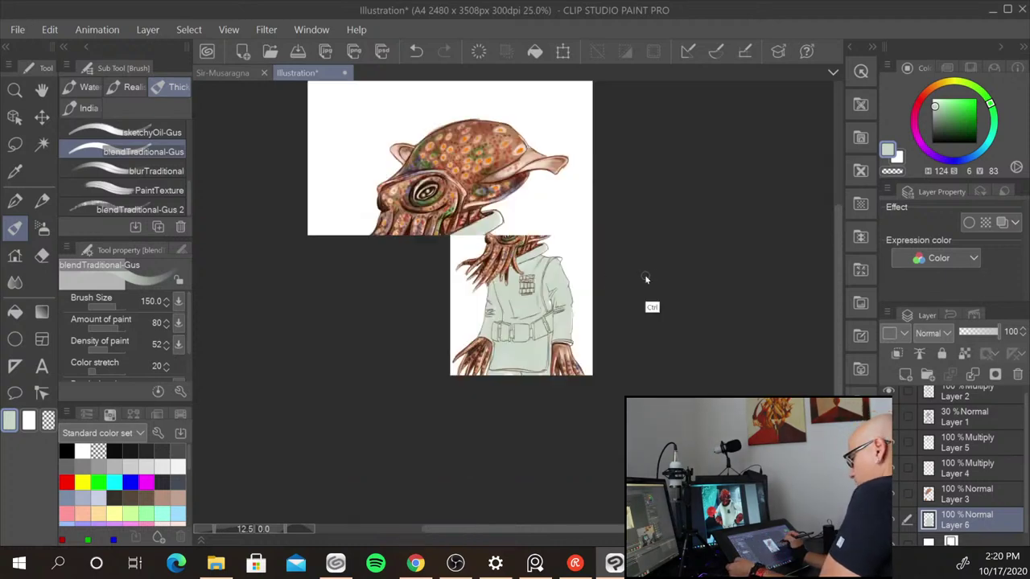
{"action": "scroll", "coordinate": [634, 280], "scroll_direction": "up", "scroll_amount": 2}
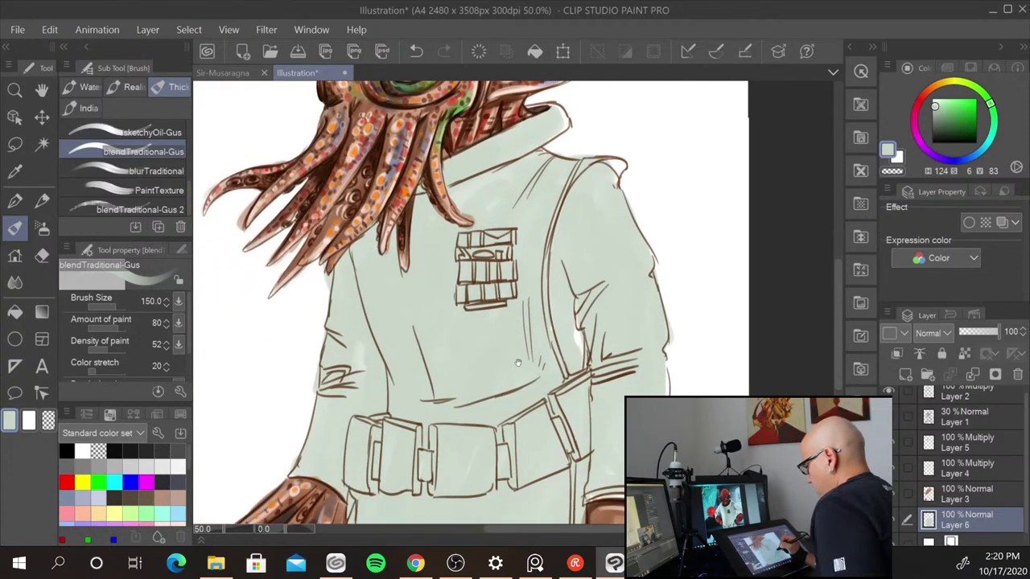
{"action": "left_click_drag", "start_coordinate": [517, 363], "coordinate": [465, 260]}
{"action": "left_click_drag", "start_coordinate": [504, 327], "coordinate": [517, 403]}
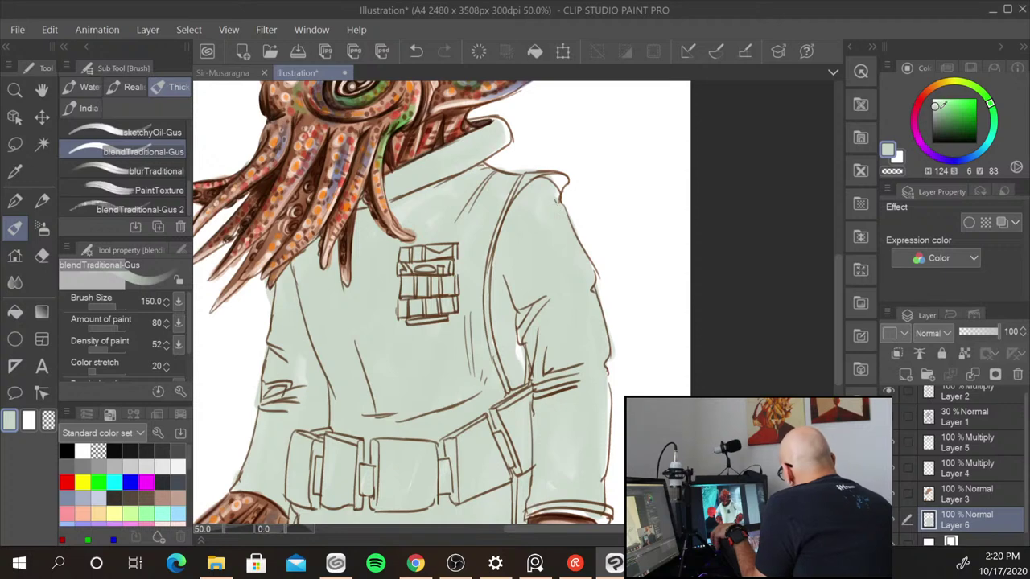
{"action": "left_click_drag", "start_coordinate": [937, 105], "coordinate": [935, 121]}
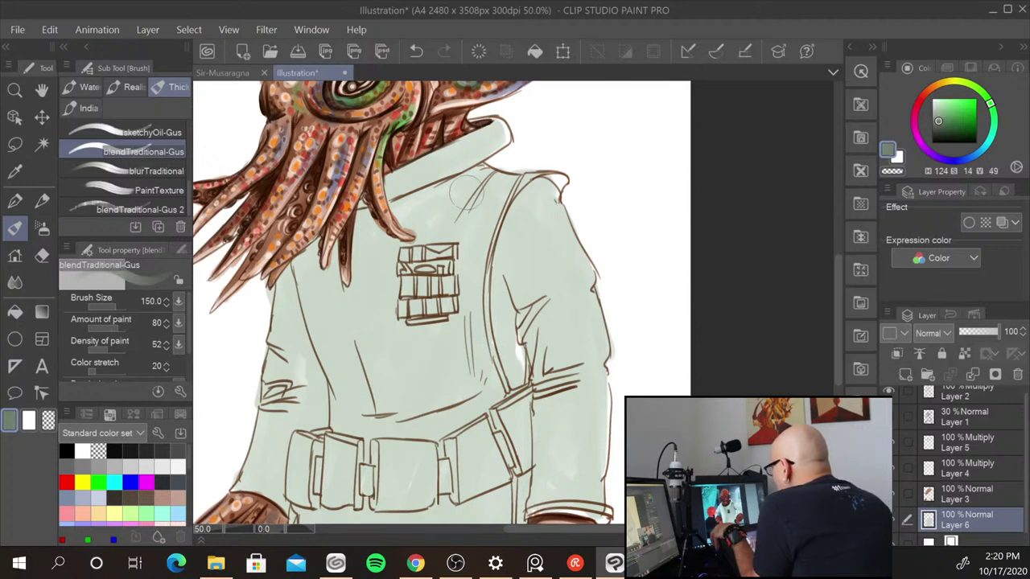
{"action": "mouse_move", "coordinate": [486, 167]}
{"action": "left_mouse_down"}
{"action": "mouse_move", "coordinate": [456, 211]}
{"action": "mouse_move", "coordinate": [498, 173]}
{"action": "mouse_move", "coordinate": [492, 201]}
{"action": "mouse_move", "coordinate": [460, 235]}
{"action": "mouse_move", "coordinate": [473, 243]}
{"action": "mouse_move", "coordinate": [467, 261]}
{"action": "mouse_move", "coordinate": [461, 225]}
{"action": "mouse_move", "coordinate": [483, 184]}
{"action": "mouse_move", "coordinate": [505, 181]}
{"action": "mouse_move", "coordinate": [511, 153]}
{"action": "mouse_move", "coordinate": [499, 140]}
{"action": "mouse_move", "coordinate": [390, 195]}
{"action": "mouse_move", "coordinate": [476, 147]}
{"action": "mouse_move", "coordinate": [518, 298]}
{"action": "left_mouse_up"}
{"action": "mouse_move", "coordinate": [519, 217]}
{"action": "left_mouse_down"}
{"action": "mouse_move", "coordinate": [517, 279]}
{"action": "mouse_move", "coordinate": [534, 301]}
{"action": "mouse_move", "coordinate": [523, 327]}
{"action": "mouse_move", "coordinate": [531, 333]}
{"action": "mouse_move", "coordinate": [544, 315]}
{"action": "mouse_move", "coordinate": [534, 360]}
{"action": "mouse_move", "coordinate": [557, 334]}
{"action": "mouse_move", "coordinate": [545, 336]}
{"action": "mouse_move", "coordinate": [551, 366]}
{"action": "mouse_move", "coordinate": [585, 363]}
{"action": "mouse_move", "coordinate": [545, 392]}
{"action": "mouse_move", "coordinate": [574, 387]}
{"action": "mouse_move", "coordinate": [554, 395]}
{"action": "mouse_move", "coordinate": [538, 487]}
{"action": "mouse_move", "coordinate": [541, 463]}
{"action": "left_mouse_up"}
{"action": "mouse_move", "coordinate": [534, 190]}
{"action": "left_mouse_down"}
{"action": "mouse_move", "coordinate": [495, 257]}
{"action": "mouse_move", "coordinate": [508, 371]}
{"action": "mouse_move", "coordinate": [484, 245]}
{"action": "mouse_move", "coordinate": [477, 285]}
{"action": "mouse_move", "coordinate": [472, 269]}
{"action": "mouse_move", "coordinate": [482, 362]}
{"action": "mouse_move", "coordinate": [480, 334]}
{"action": "mouse_move", "coordinate": [498, 390]}
{"action": "mouse_move", "coordinate": [488, 361]}
{"action": "left_mouse_up"}
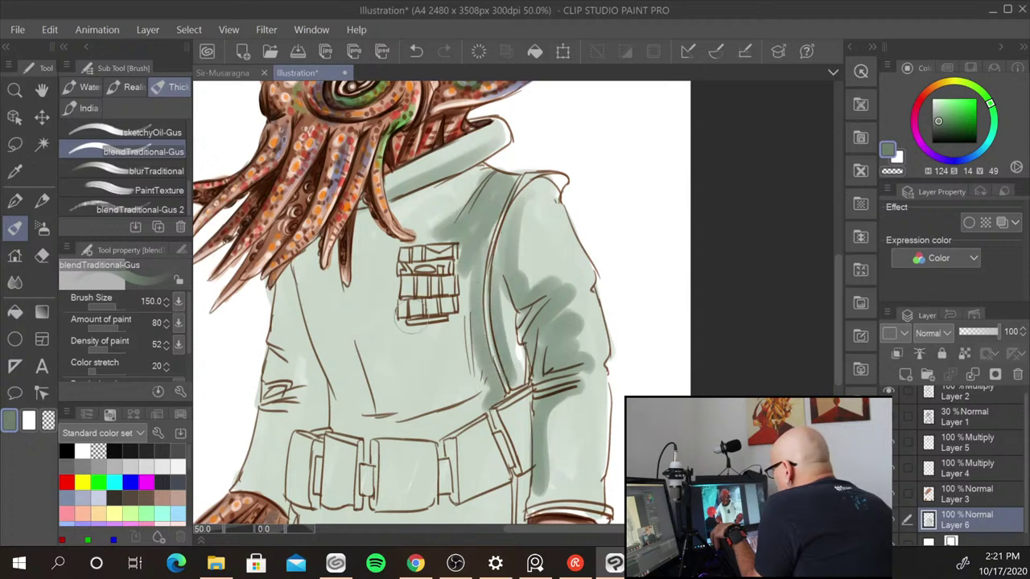
- Shade the front torso folds, the area above the belt and the sleeve beneath the tentacles
{"action": "mouse_move", "coordinate": [358, 334]}
{"action": "left_mouse_down"}
{"action": "mouse_move", "coordinate": [380, 400]}
{"action": "mouse_move", "coordinate": [383, 385]}
{"action": "mouse_move", "coordinate": [370, 429]}
{"action": "mouse_move", "coordinate": [433, 420]}
{"action": "mouse_move", "coordinate": [402, 433]}
{"action": "mouse_move", "coordinate": [451, 430]}
{"action": "mouse_move", "coordinate": [394, 402]}
{"action": "left_mouse_up"}
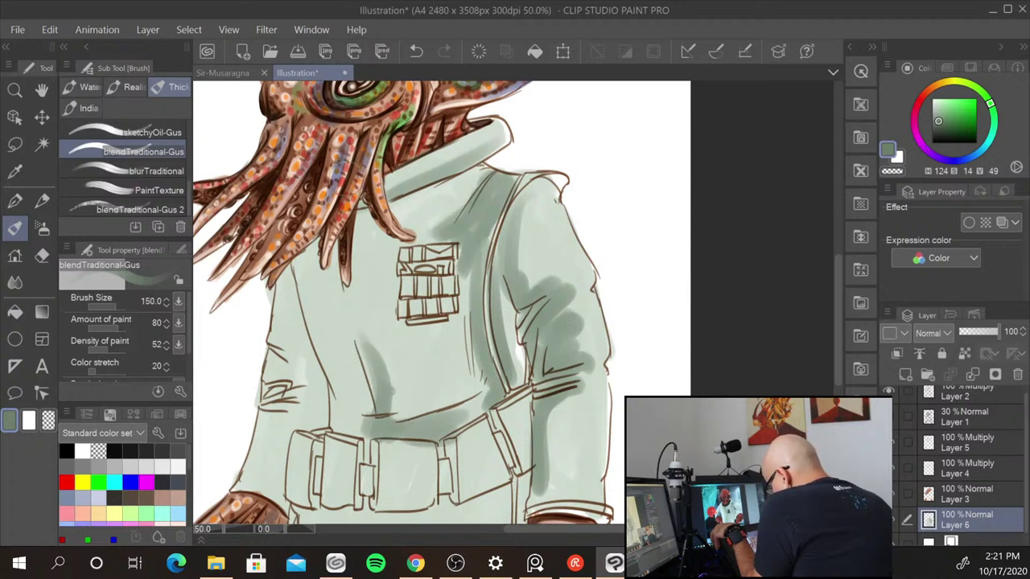
{"action": "mouse_move", "coordinate": [299, 272]}
{"action": "left_mouse_down"}
{"action": "mouse_move", "coordinate": [333, 413]}
{"action": "mouse_move", "coordinate": [360, 426]}
{"action": "mouse_move", "coordinate": [384, 392]}
{"action": "left_mouse_up"}
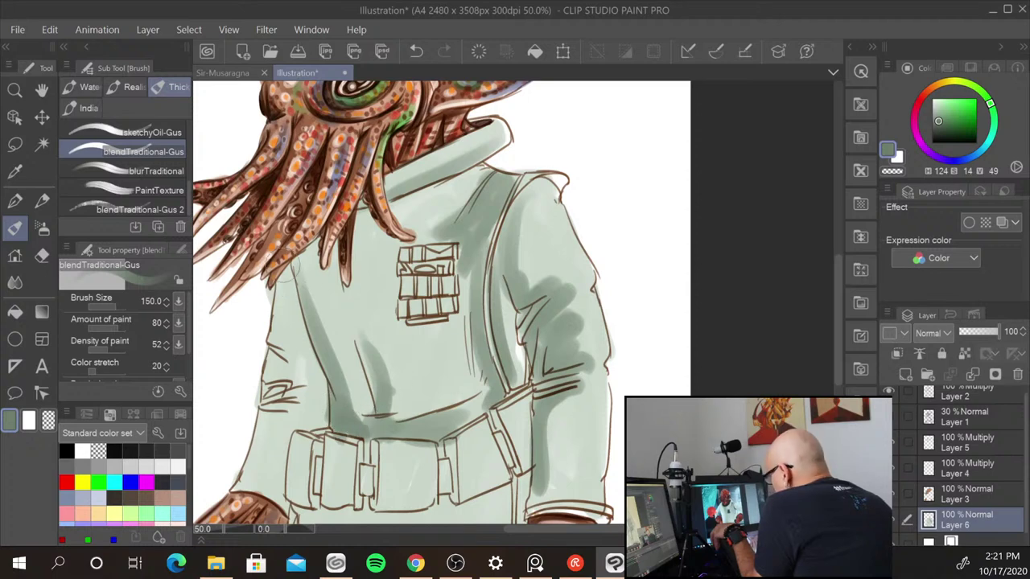
{"action": "mouse_move", "coordinate": [298, 281]}
{"action": "left_mouse_down"}
{"action": "mouse_move", "coordinate": [293, 360]}
{"action": "mouse_move", "coordinate": [296, 334]}
{"action": "mouse_move", "coordinate": [281, 351]}
{"action": "mouse_move", "coordinate": [296, 362]}
{"action": "mouse_move", "coordinate": [298, 344]}
{"action": "mouse_move", "coordinate": [290, 374]}
{"action": "mouse_move", "coordinate": [319, 390]}
{"action": "mouse_move", "coordinate": [292, 394]}
{"action": "mouse_move", "coordinate": [312, 392]}
{"action": "mouse_move", "coordinate": [288, 408]}
{"action": "mouse_move", "coordinate": [323, 401]}
{"action": "mouse_move", "coordinate": [291, 426]}
{"action": "mouse_move", "coordinate": [269, 486]}
{"action": "mouse_move", "coordinate": [284, 491]}
{"action": "mouse_move", "coordinate": [268, 482]}
{"action": "mouse_move", "coordinate": [281, 495]}
{"action": "mouse_move", "coordinate": [284, 484]}
{"action": "mouse_move", "coordinate": [330, 492]}
{"action": "left_mouse_up"}
- Shade the lower tunic beneath the belt pouches, along its side edge and under the hem
{"action": "left_click_drag", "start_coordinate": [609, 391], "coordinate": [640, 178]}
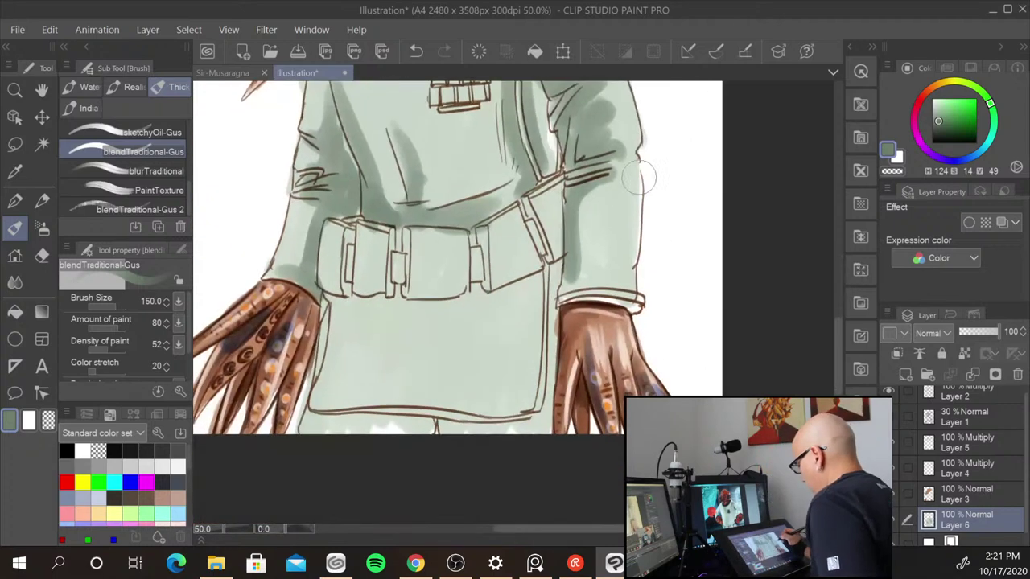
{"action": "mouse_move", "coordinate": [535, 274]}
{"action": "left_mouse_down"}
{"action": "mouse_move", "coordinate": [477, 303]}
{"action": "mouse_move", "coordinate": [506, 354]}
{"action": "mouse_move", "coordinate": [487, 406]}
{"action": "left_mouse_up"}
{"action": "mouse_move", "coordinate": [465, 311]}
{"action": "left_mouse_down"}
{"action": "mouse_move", "coordinate": [416, 311]}
{"action": "mouse_move", "coordinate": [417, 274]}
{"action": "mouse_move", "coordinate": [402, 319]}
{"action": "mouse_move", "coordinate": [387, 314]}
{"action": "mouse_move", "coordinate": [406, 345]}
{"action": "mouse_move", "coordinate": [426, 313]}
{"action": "mouse_move", "coordinate": [397, 304]}
{"action": "mouse_move", "coordinate": [407, 344]}
{"action": "mouse_move", "coordinate": [430, 315]}
{"action": "mouse_move", "coordinate": [367, 301]}
{"action": "mouse_move", "coordinate": [342, 315]}
{"action": "mouse_move", "coordinate": [368, 298]}
{"action": "mouse_move", "coordinate": [369, 307]}
{"action": "mouse_move", "coordinate": [336, 298]}
{"action": "mouse_move", "coordinate": [370, 305]}
{"action": "mouse_move", "coordinate": [348, 313]}
{"action": "mouse_move", "coordinate": [350, 330]}
{"action": "mouse_move", "coordinate": [360, 323]}
{"action": "mouse_move", "coordinate": [330, 309]}
{"action": "mouse_move", "coordinate": [304, 439]}
{"action": "mouse_move", "coordinate": [374, 439]}
{"action": "mouse_move", "coordinate": [334, 411]}
{"action": "mouse_move", "coordinate": [412, 416]}
{"action": "mouse_move", "coordinate": [403, 425]}
{"action": "mouse_move", "coordinate": [418, 428]}
{"action": "mouse_move", "coordinate": [456, 402]}
{"action": "left_mouse_up"}
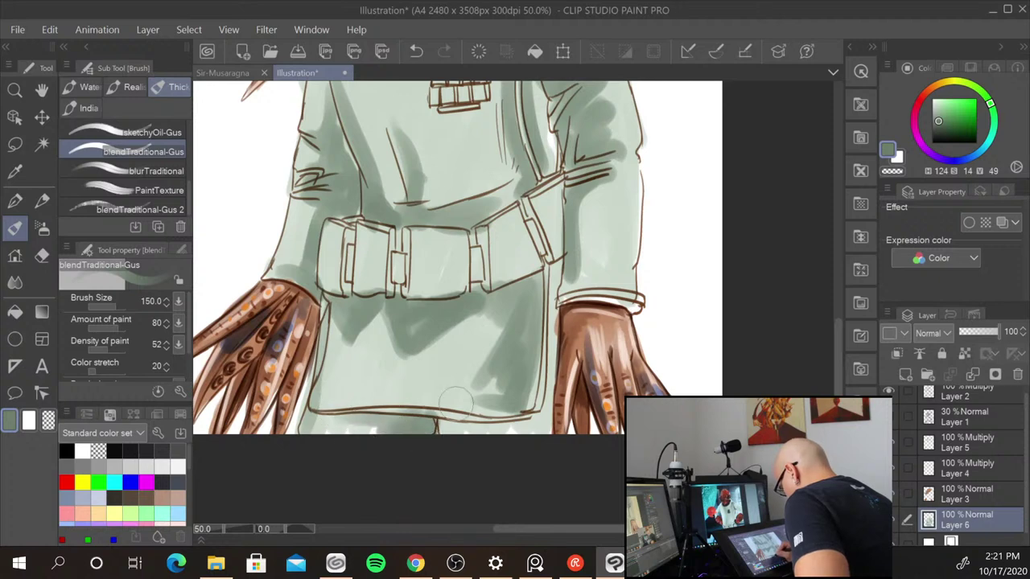
{"action": "mouse_move", "coordinate": [555, 272]}
{"action": "left_mouse_down"}
{"action": "mouse_move", "coordinate": [553, 441]}
{"action": "mouse_move", "coordinate": [605, 462]}
{"action": "left_mouse_up"}
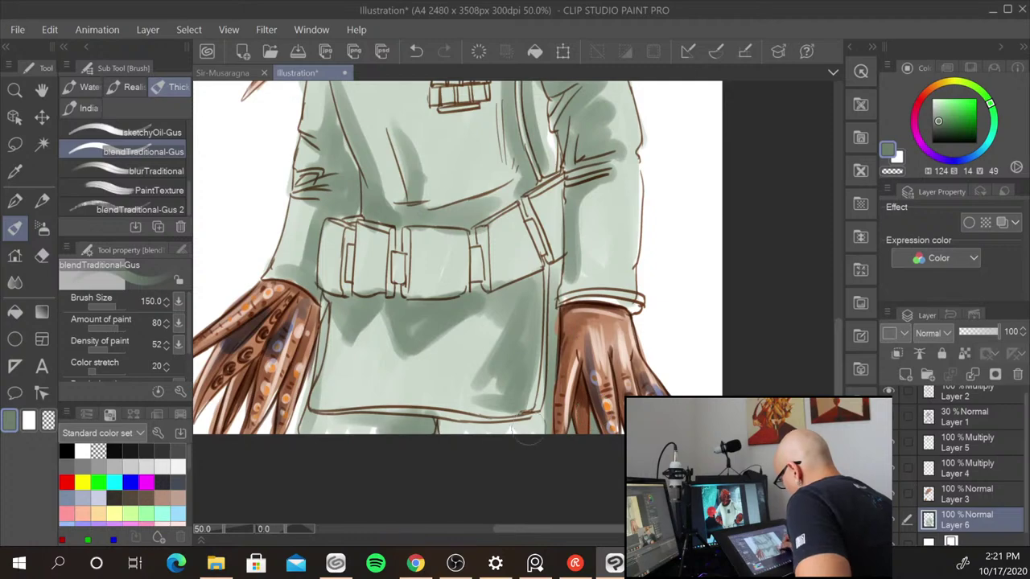
{"action": "mouse_move", "coordinate": [529, 429]}
{"action": "left_mouse_down"}
{"action": "mouse_move", "coordinate": [488, 433]}
{"action": "mouse_move", "coordinate": [542, 428]}
{"action": "mouse_move", "coordinate": [544, 351]}
{"action": "mouse_move", "coordinate": [536, 395]}
{"action": "left_mouse_up"}
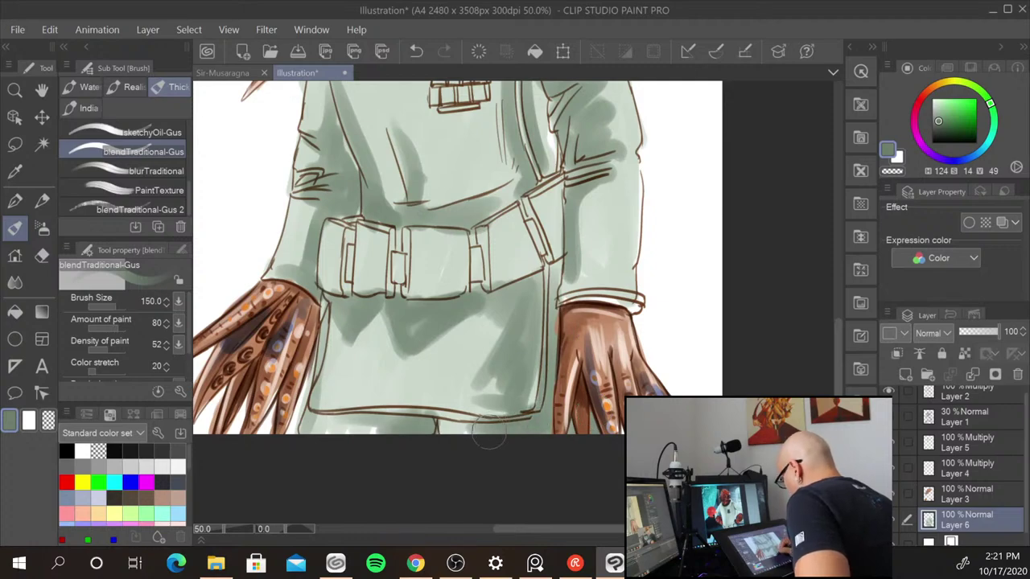
- Paint a highlight down the chest beside the front seam, lightening the colour from pale green (S 13, V 91) to white (S 0, V 100)
{"action": "mouse_move", "coordinate": [435, 165]}
{"action": "left_mouse_down"}
{"action": "mouse_move", "coordinate": [402, 459]}
{"action": "mouse_move", "coordinate": [446, 431]}
{"action": "left_mouse_up"}
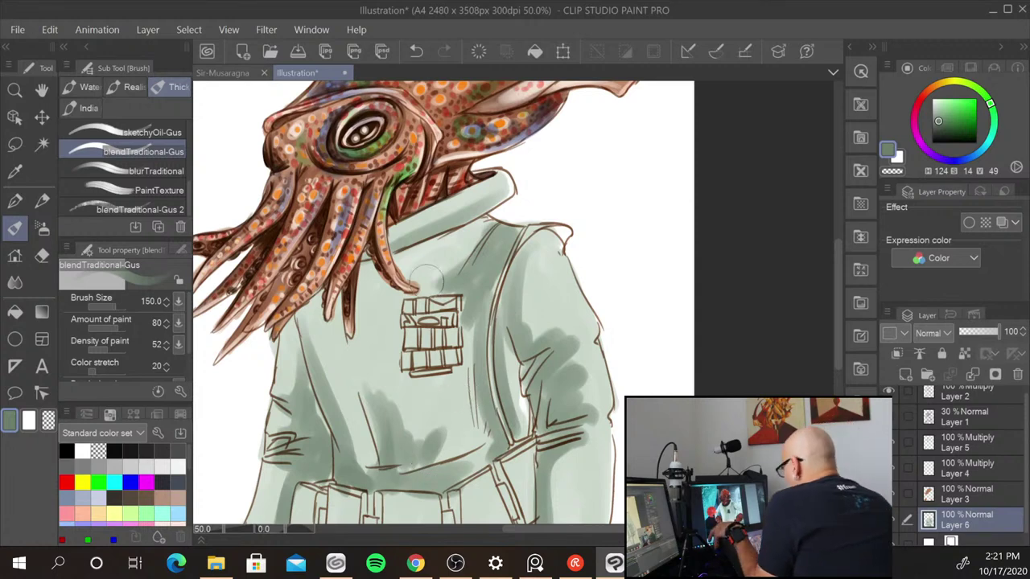
{"action": "left_click_drag", "start_coordinate": [939, 120], "coordinate": [937, 107]}
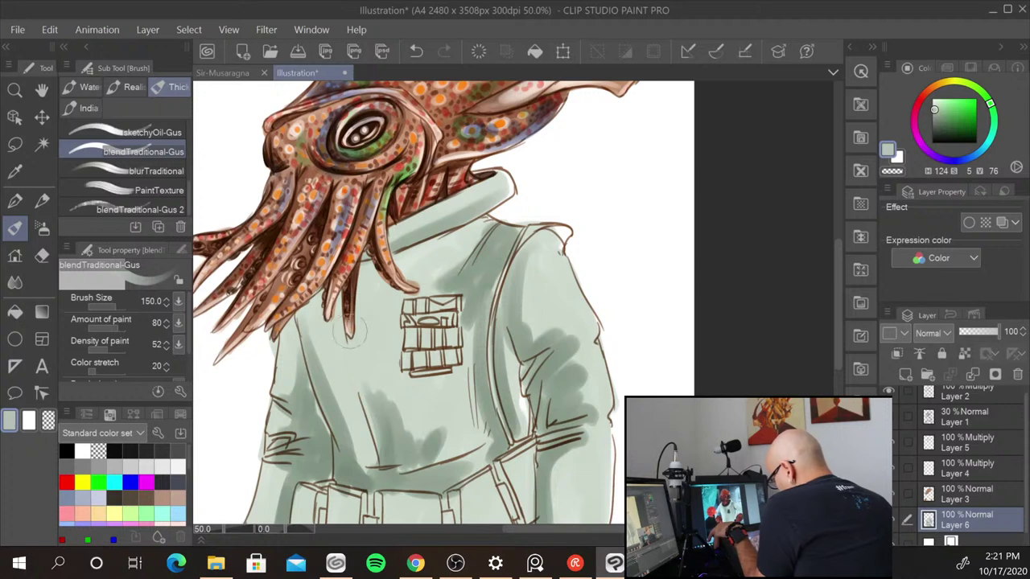
{"action": "left_click", "coordinate": [937, 103]}
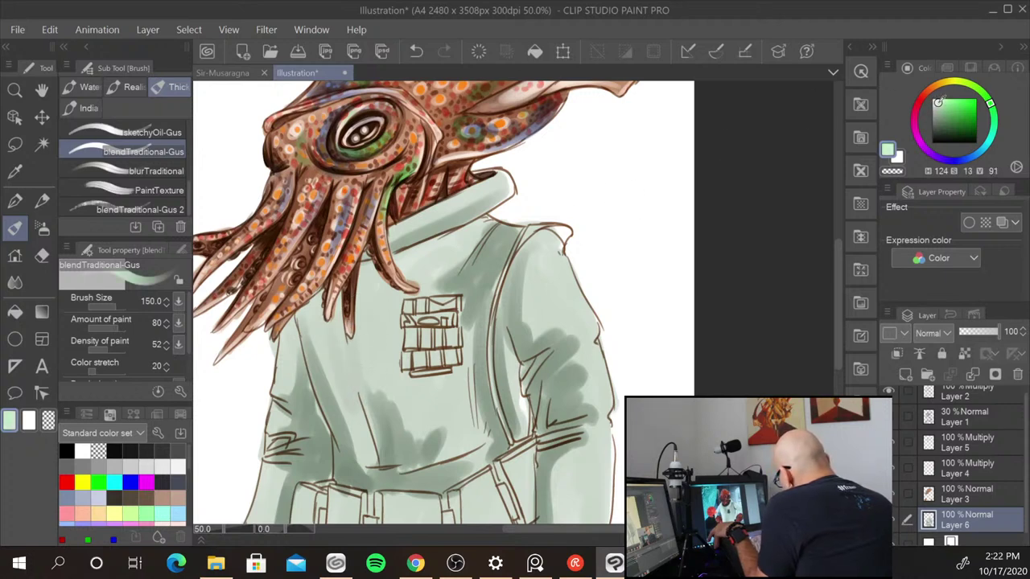
{"action": "mouse_move", "coordinate": [324, 311]}
{"action": "left_mouse_down"}
{"action": "mouse_move", "coordinate": [355, 410]}
{"action": "mouse_move", "coordinate": [315, 315]}
{"action": "mouse_move", "coordinate": [354, 351]}
{"action": "left_mouse_up"}
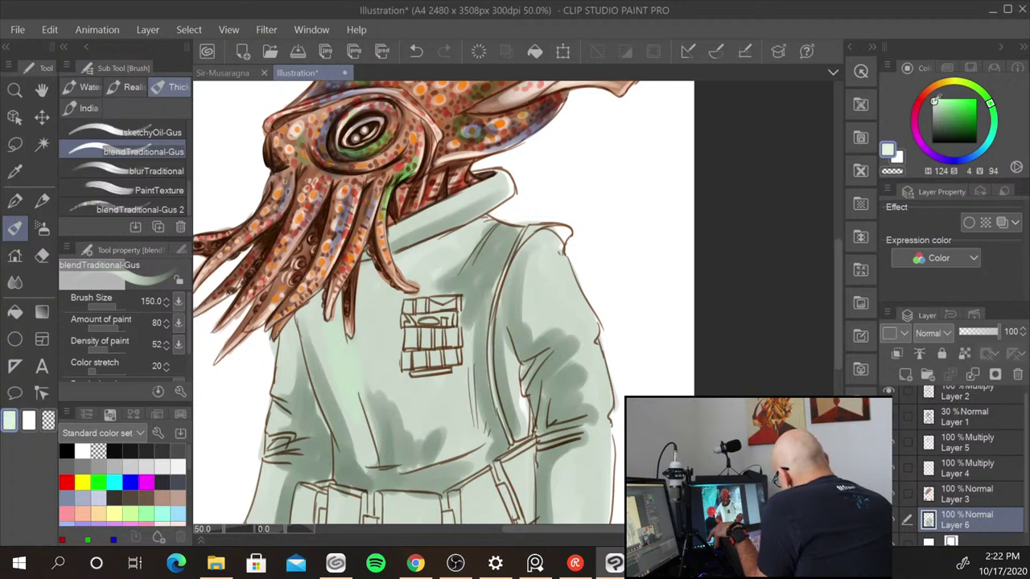
{"action": "left_click_drag", "start_coordinate": [329, 325], "coordinate": [344, 397]}
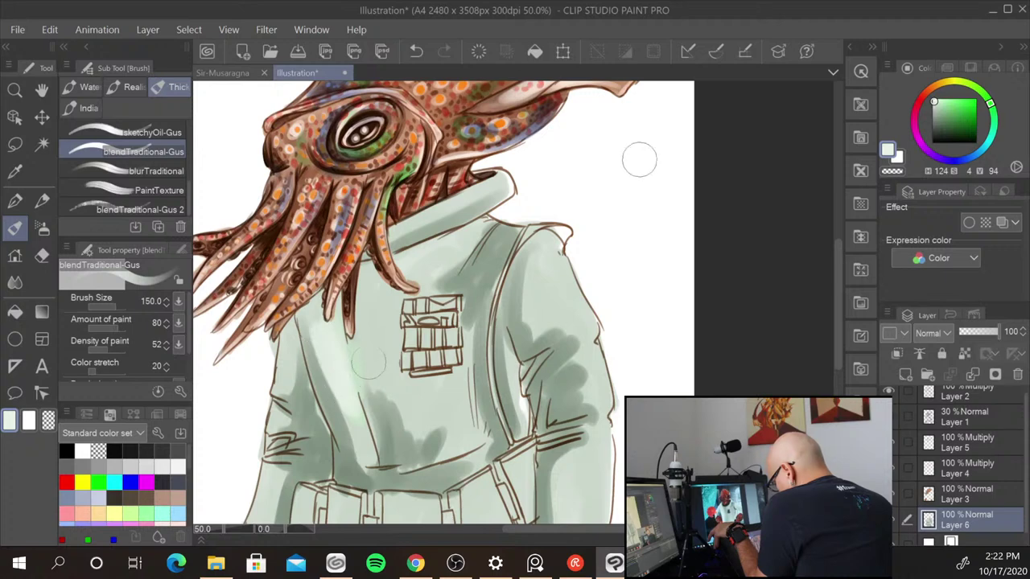
{"action": "left_click", "coordinate": [931, 97]}
{"action": "mouse_move", "coordinate": [328, 333]}
{"action": "left_mouse_down"}
{"action": "mouse_move", "coordinate": [357, 409]}
{"action": "mouse_move", "coordinate": [355, 341]}
{"action": "left_mouse_up"}
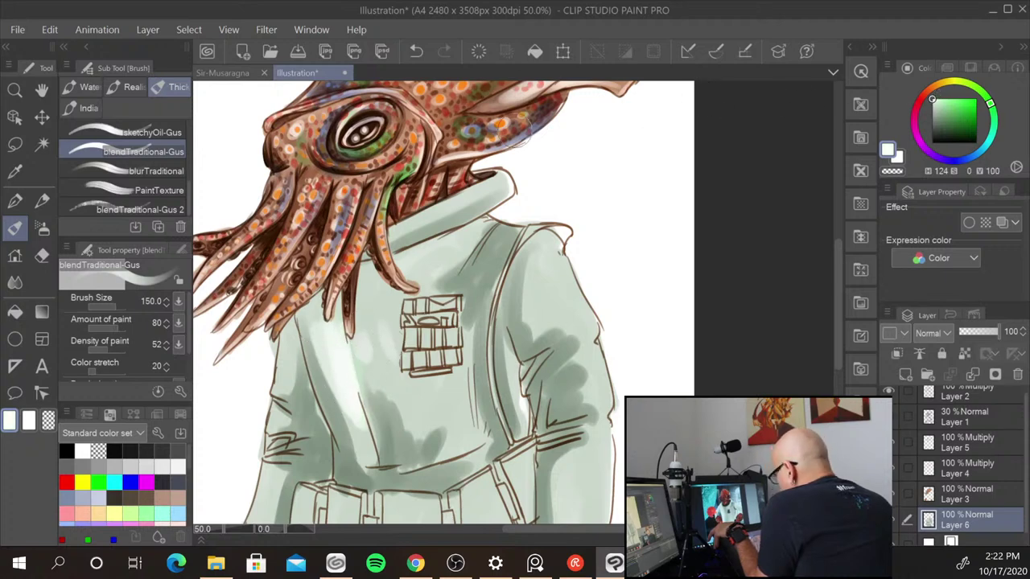
- Add white highlights to the upper chest and, with the brush enlarged to 250, to the collar, and reduce the brush size to 70
{"action": "mouse_move", "coordinate": [409, 258]}
{"action": "left_mouse_down"}
{"action": "mouse_move", "coordinate": [480, 227]}
{"action": "mouse_move", "coordinate": [439, 262]}
{"action": "left_mouse_up"}
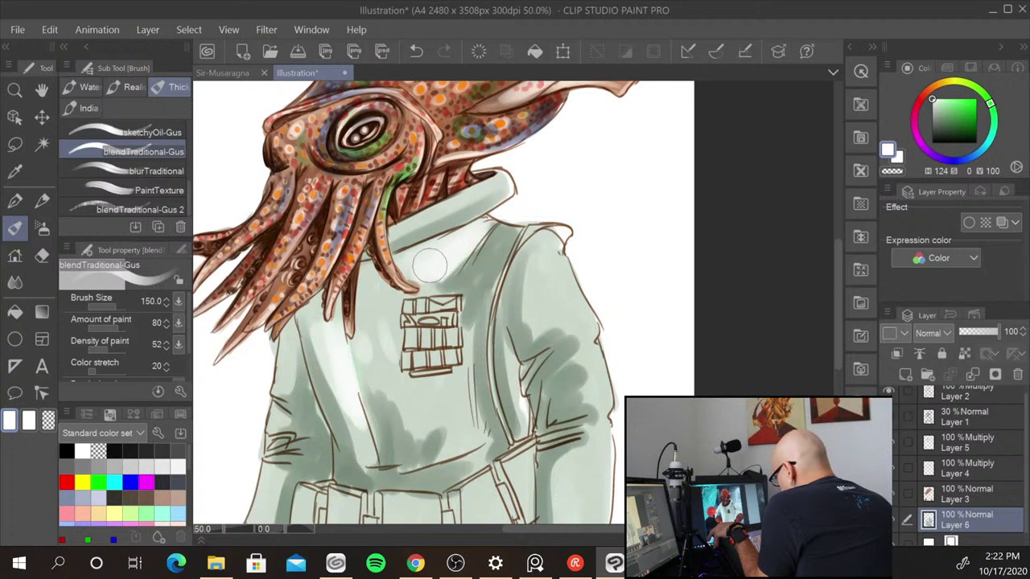
{"action": "key", "text": "bracketright"}
{"action": "key", "text": "bracketright"}
{"action": "key", "text": "bracketright"}
{"action": "key", "text": "bracketright"}
{"action": "key", "text": "bracketright"}
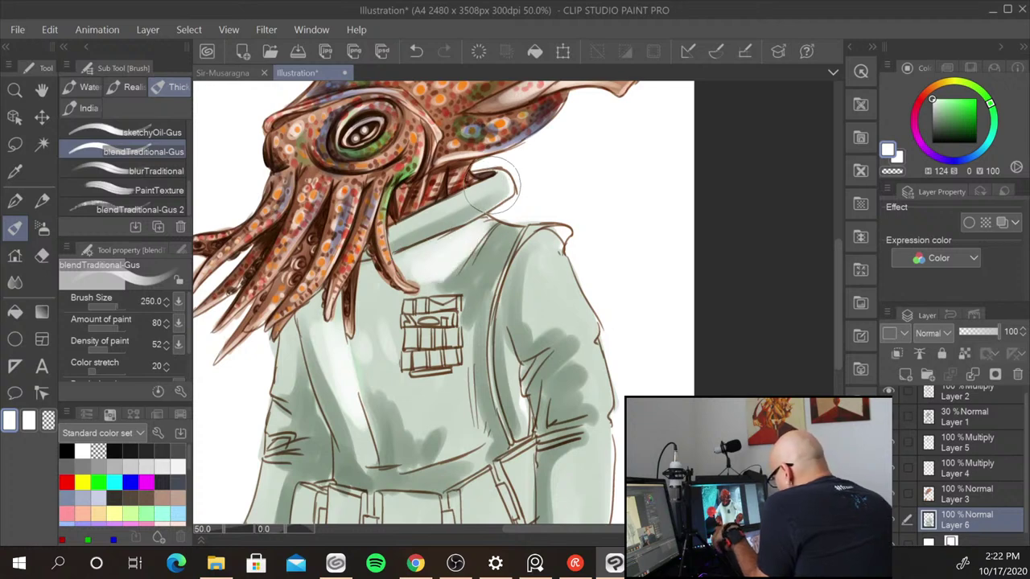
{"action": "left_click_drag", "start_coordinate": [491, 185], "coordinate": [397, 233]}
{"action": "key", "text": "bracketleft"}
{"action": "key", "text": "bracketleft"}
{"action": "key", "text": "bracketleft"}
{"action": "key", "text": "bracketleft"}
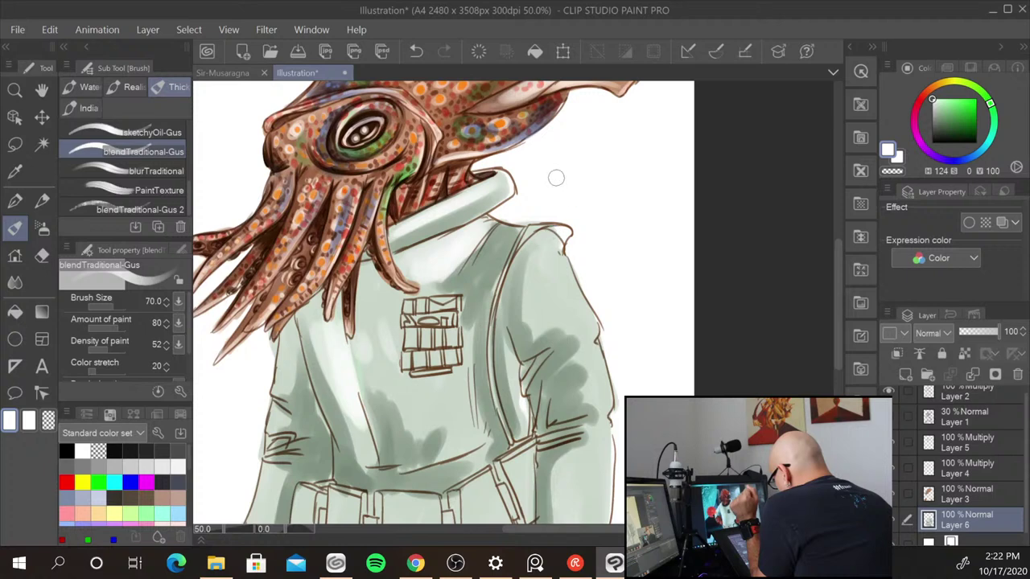
- Paint white highlights down the upper arm, elbow folds and forearm of the sleeve farther from the tentacles
{"action": "mouse_move", "coordinate": [547, 260]}
{"action": "left_mouse_down"}
{"action": "mouse_move", "coordinate": [526, 301]}
{"action": "mouse_move", "coordinate": [541, 250]}
{"action": "mouse_move", "coordinate": [527, 325]}
{"action": "left_mouse_up"}
{"action": "mouse_move", "coordinate": [541, 251]}
{"action": "left_mouse_down"}
{"action": "mouse_move", "coordinate": [535, 327]}
{"action": "mouse_move", "coordinate": [573, 317]}
{"action": "left_mouse_up"}
{"action": "mouse_move", "coordinate": [559, 259]}
{"action": "left_mouse_down"}
{"action": "mouse_move", "coordinate": [592, 328]}
{"action": "mouse_move", "coordinate": [579, 333]}
{"action": "mouse_move", "coordinate": [604, 388]}
{"action": "mouse_move", "coordinate": [601, 412]}
{"action": "mouse_move", "coordinate": [595, 397]}
{"action": "mouse_move", "coordinate": [607, 422]}
{"action": "mouse_move", "coordinate": [604, 466]}
{"action": "mouse_move", "coordinate": [604, 427]}
{"action": "mouse_move", "coordinate": [591, 433]}
{"action": "mouse_move", "coordinate": [594, 460]}
{"action": "left_mouse_up"}
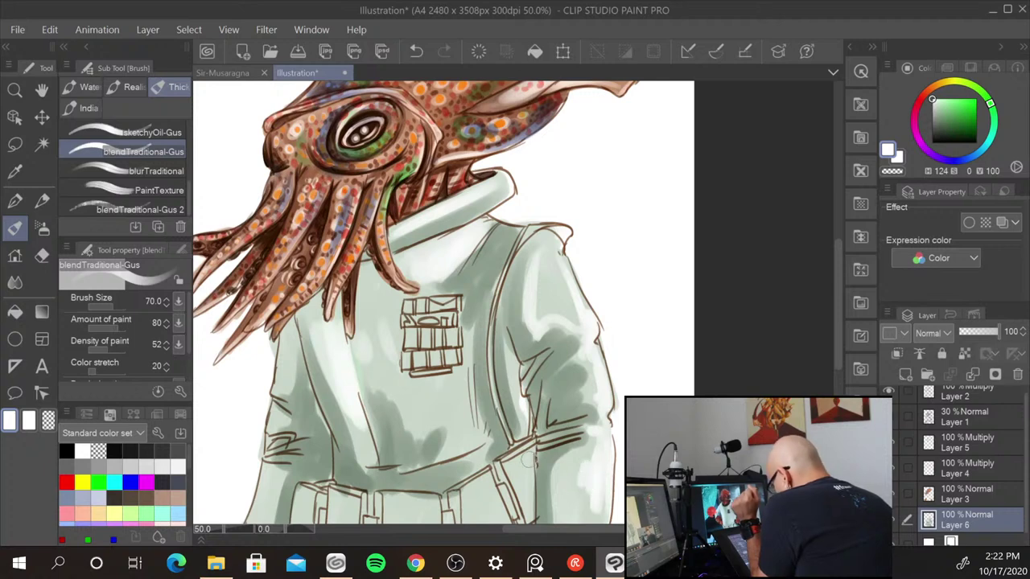
- Add white highlights along the edges of the belt pouches
{"action": "left_click_drag", "start_coordinate": [630, 396], "coordinate": [669, 239]}
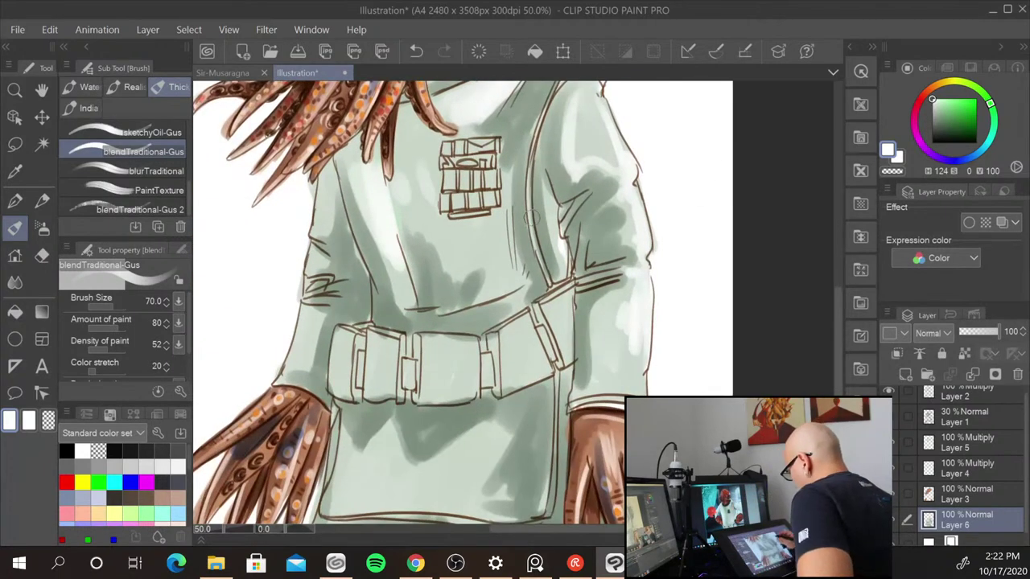
{"action": "mouse_move", "coordinate": [467, 341]}
{"action": "left_mouse_down"}
{"action": "mouse_move", "coordinate": [464, 390]}
{"action": "mouse_move", "coordinate": [480, 369]}
{"action": "mouse_move", "coordinate": [536, 340]}
{"action": "mouse_move", "coordinate": [526, 324]}
{"action": "mouse_move", "coordinate": [542, 368]}
{"action": "mouse_move", "coordinate": [575, 302]}
{"action": "mouse_move", "coordinate": [549, 314]}
{"action": "mouse_move", "coordinate": [570, 302]}
{"action": "mouse_move", "coordinate": [561, 255]}
{"action": "mouse_move", "coordinate": [573, 298]}
{"action": "mouse_move", "coordinate": [555, 303]}
{"action": "mouse_move", "coordinate": [566, 354]}
{"action": "left_mouse_up"}
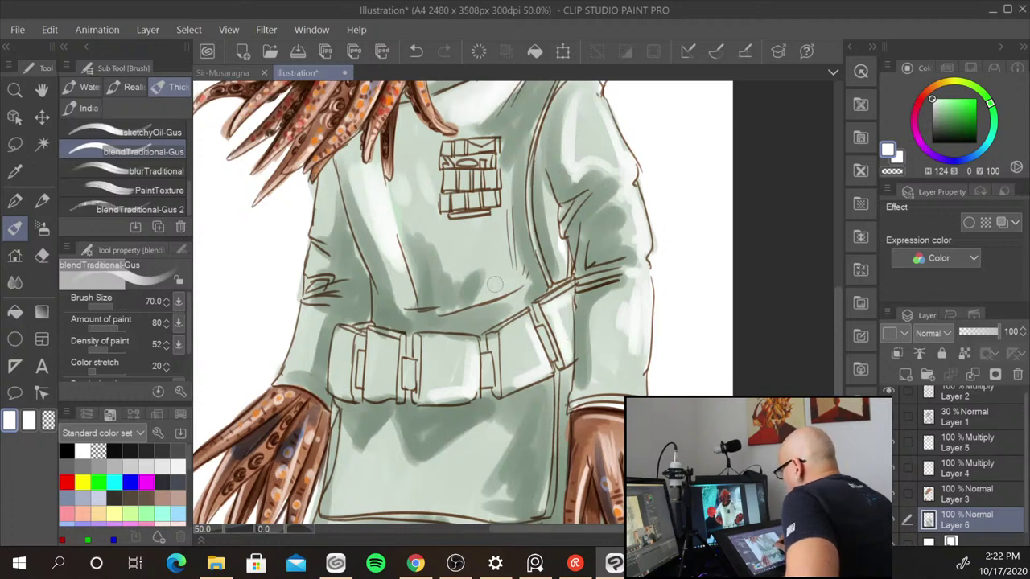
{"action": "mouse_move", "coordinate": [457, 344]}
{"action": "left_mouse_down"}
{"action": "mouse_move", "coordinate": [471, 346]}
{"action": "mouse_move", "coordinate": [465, 367]}
{"action": "left_mouse_up"}
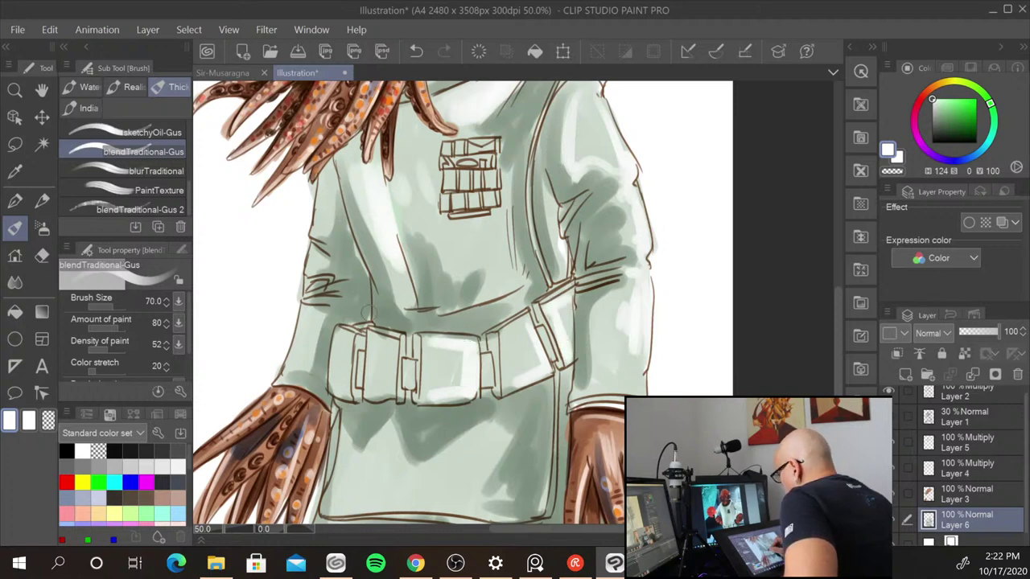
{"action": "mouse_move", "coordinate": [400, 344]}
{"action": "left_mouse_down"}
{"action": "mouse_move", "coordinate": [395, 371]}
{"action": "mouse_move", "coordinate": [346, 360]}
{"action": "left_mouse_up"}
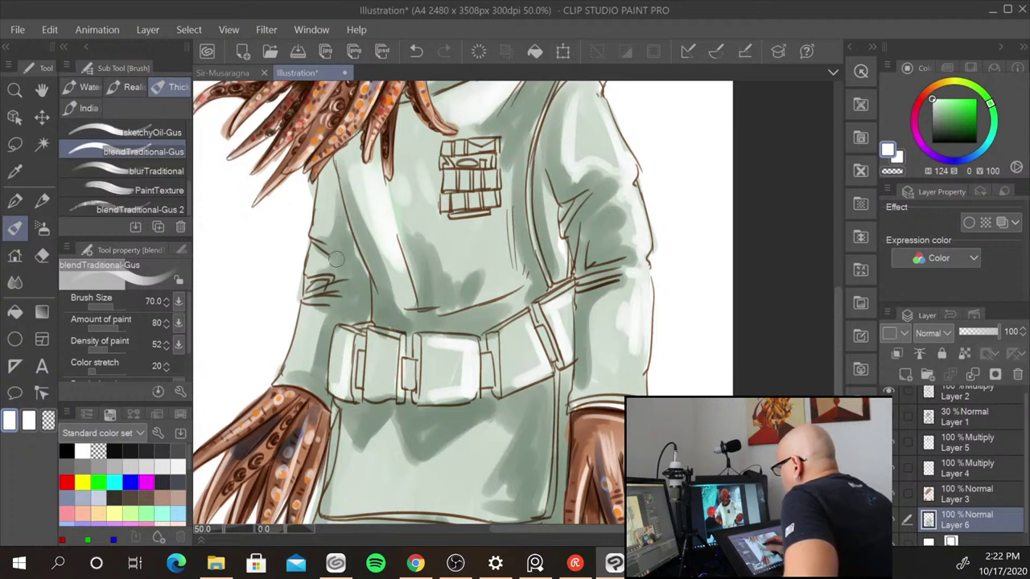
- Paint white highlights on the sleeve beneath the tentacles, the lower tunic above the hem and the opposite forearm
{"action": "mouse_move", "coordinate": [310, 290]}
{"action": "left_mouse_down"}
{"action": "mouse_move", "coordinate": [298, 342]}
{"action": "mouse_move", "coordinate": [306, 368]}
{"action": "left_mouse_up"}
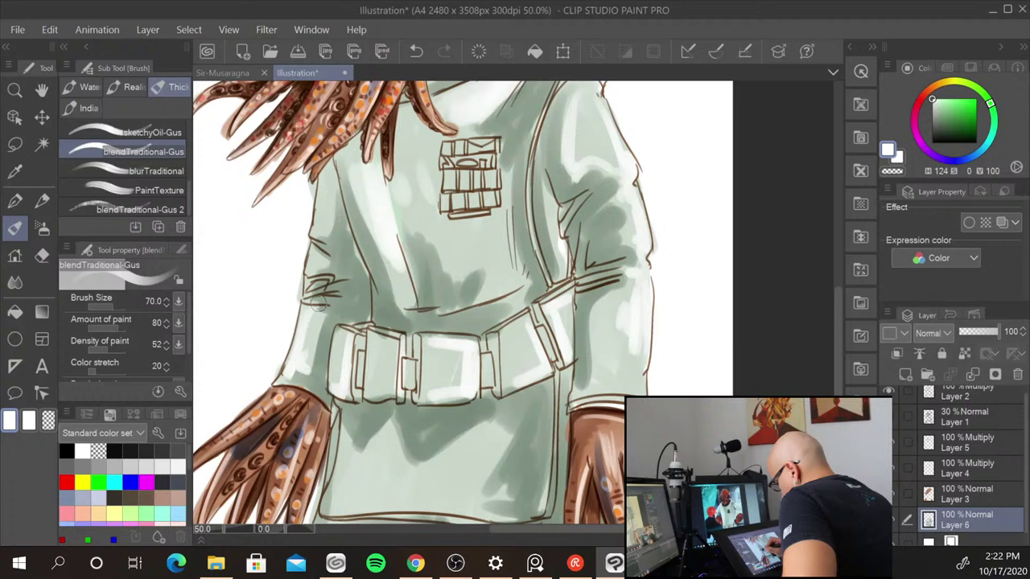
{"action": "mouse_move", "coordinate": [318, 303]}
{"action": "left_mouse_down"}
{"action": "mouse_move", "coordinate": [304, 276]}
{"action": "mouse_move", "coordinate": [330, 167]}
{"action": "left_mouse_up"}
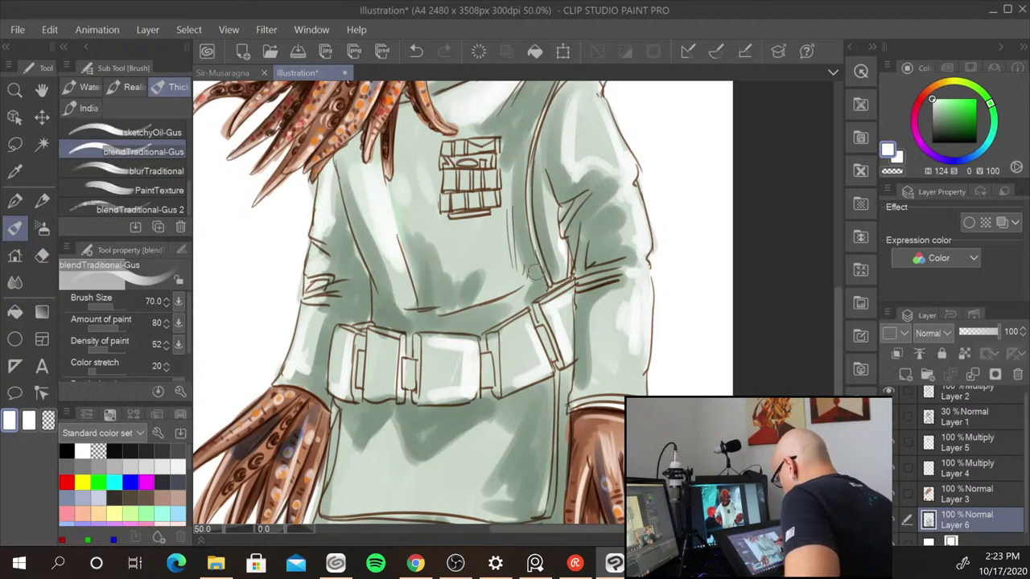
{"action": "left_click_drag", "start_coordinate": [529, 446], "coordinate": [543, 354]}
{"action": "mouse_move", "coordinate": [402, 336]}
{"action": "left_mouse_down"}
{"action": "mouse_move", "coordinate": [376, 391]}
{"action": "mouse_move", "coordinate": [398, 377]}
{"action": "mouse_move", "coordinate": [406, 409]}
{"action": "mouse_move", "coordinate": [453, 392]}
{"action": "mouse_move", "coordinate": [499, 347]}
{"action": "mouse_move", "coordinate": [449, 401]}
{"action": "mouse_move", "coordinate": [495, 363]}
{"action": "mouse_move", "coordinate": [485, 405]}
{"action": "left_mouse_up"}
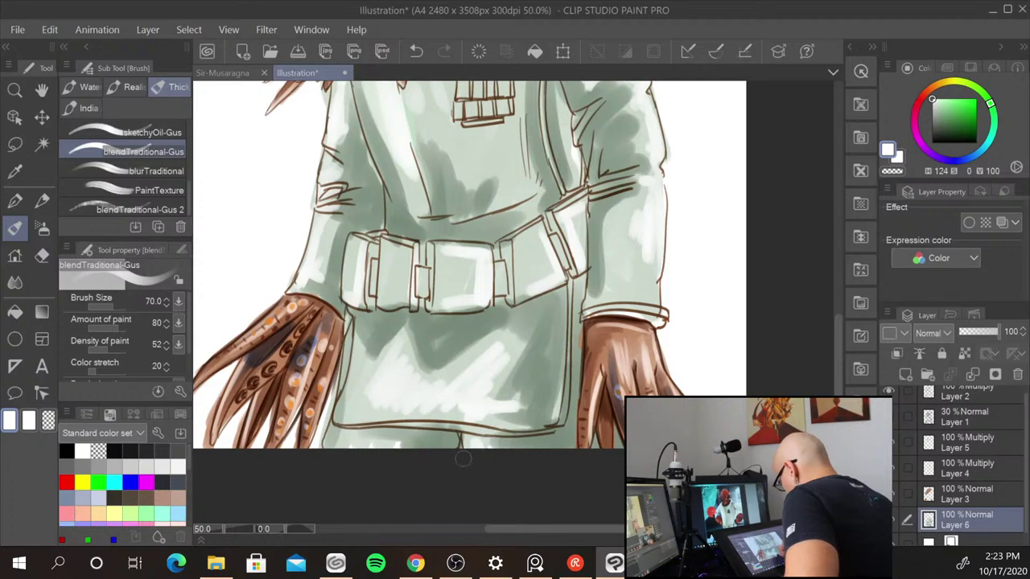
{"action": "mouse_move", "coordinate": [627, 242]}
{"action": "left_mouse_down"}
{"action": "mouse_move", "coordinate": [627, 286]}
{"action": "mouse_move", "coordinate": [613, 308]}
{"action": "left_mouse_up"}
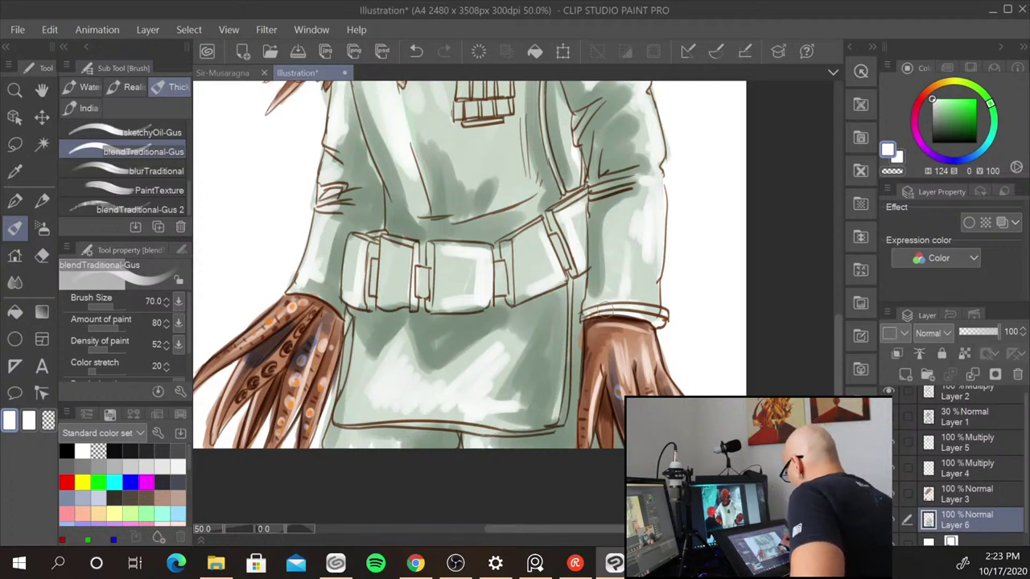
- Smooth the collar, upper chest and upper sleeve shading with the Blend tool, reducing its brush size to 30
{"action": "left_click_drag", "start_coordinate": [711, 155], "coordinate": [650, 447]}
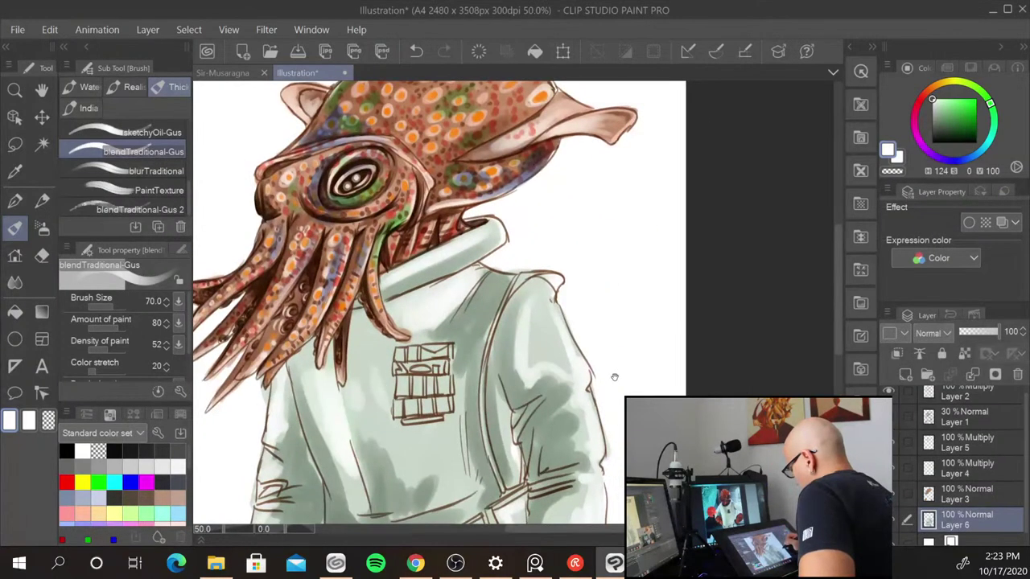
{"action": "left_click_drag", "start_coordinate": [613, 300], "coordinate": [660, 231]}
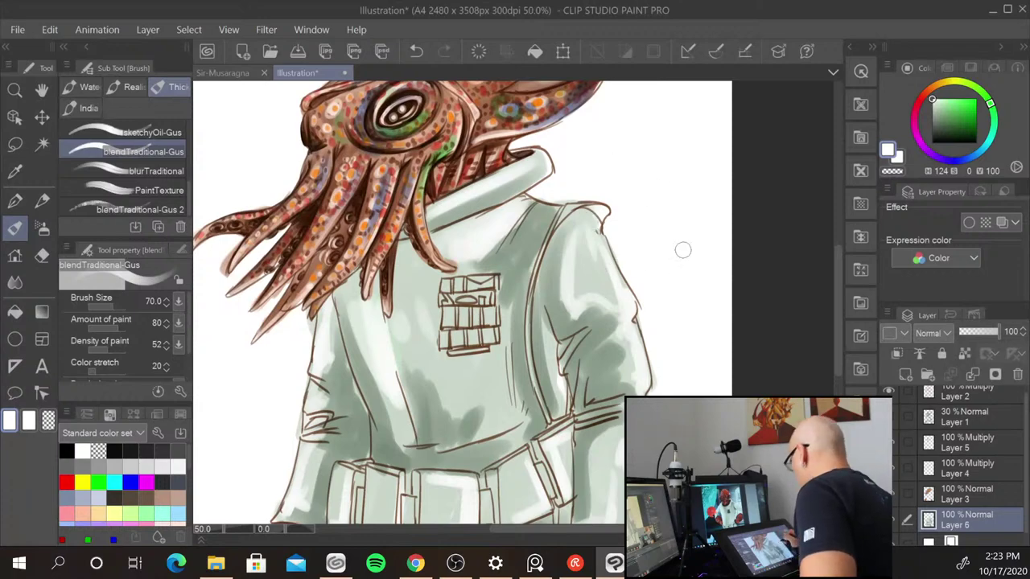
{"action": "scroll", "coordinate": [671, 306], "scroll_direction": "down", "scroll_amount": 2}
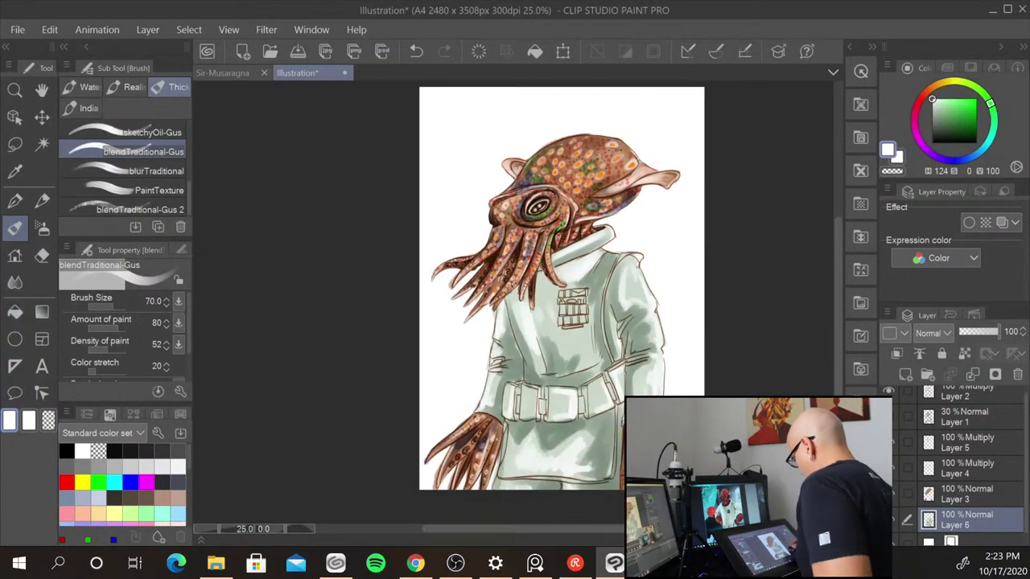
{"action": "left_click_drag", "start_coordinate": [714, 395], "coordinate": [594, 341]}
{"action": "scroll", "coordinate": [592, 350], "scroll_direction": "up", "scroll_amount": 3}
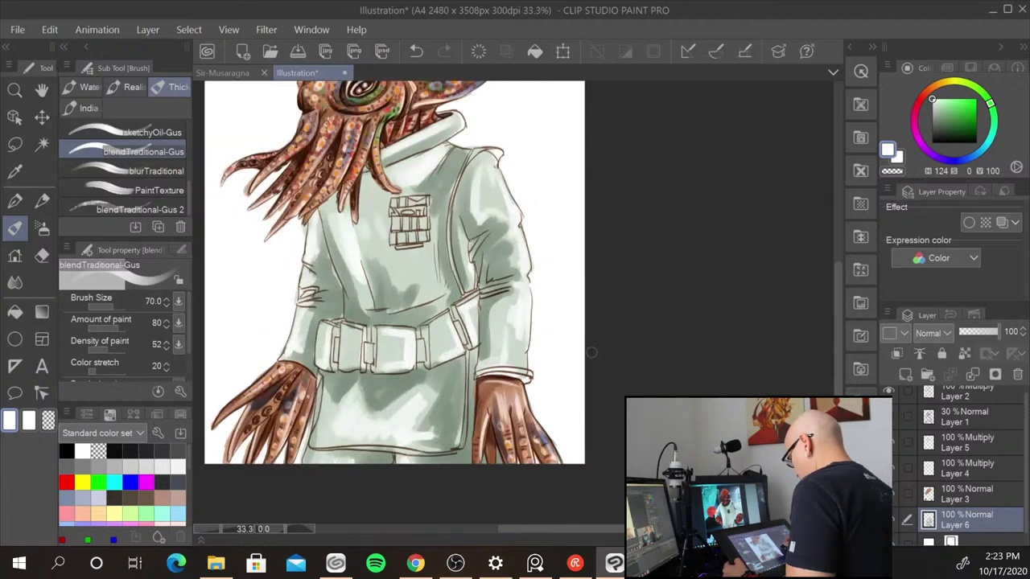
{"action": "left_click_drag", "start_coordinate": [481, 186], "coordinate": [663, 474]}
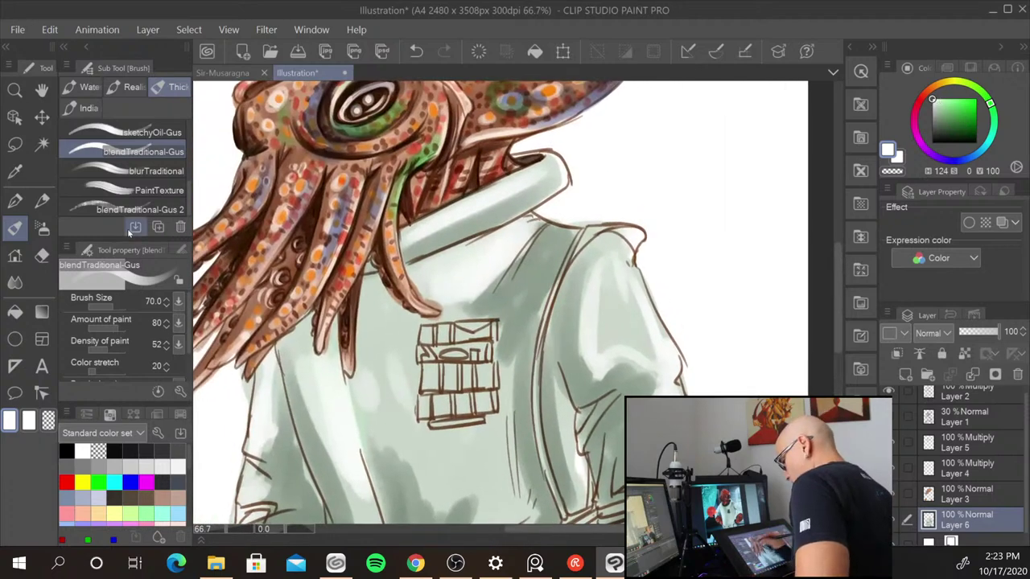
{"action": "left_click", "coordinate": [14, 281]}
{"action": "mouse_move", "coordinate": [542, 184]}
{"action": "left_mouse_down"}
{"action": "mouse_move", "coordinate": [406, 244]}
{"action": "mouse_move", "coordinate": [500, 187]}
{"action": "left_mouse_up"}
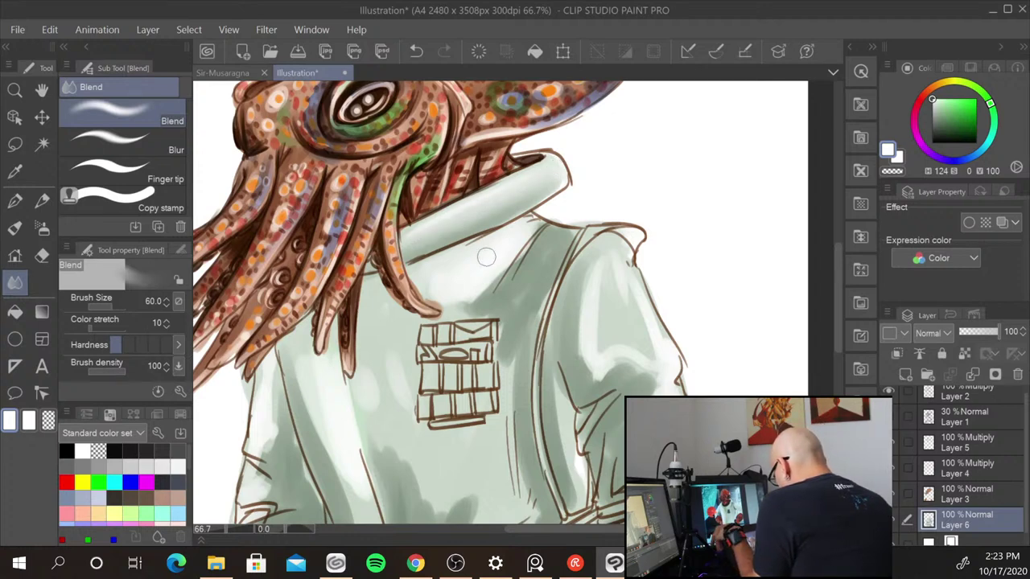
{"action": "mouse_move", "coordinate": [499, 271]}
{"action": "left_mouse_down"}
{"action": "mouse_move", "coordinate": [509, 269]}
{"action": "mouse_move", "coordinate": [470, 306]}
{"action": "mouse_move", "coordinate": [491, 300]}
{"action": "left_mouse_up"}
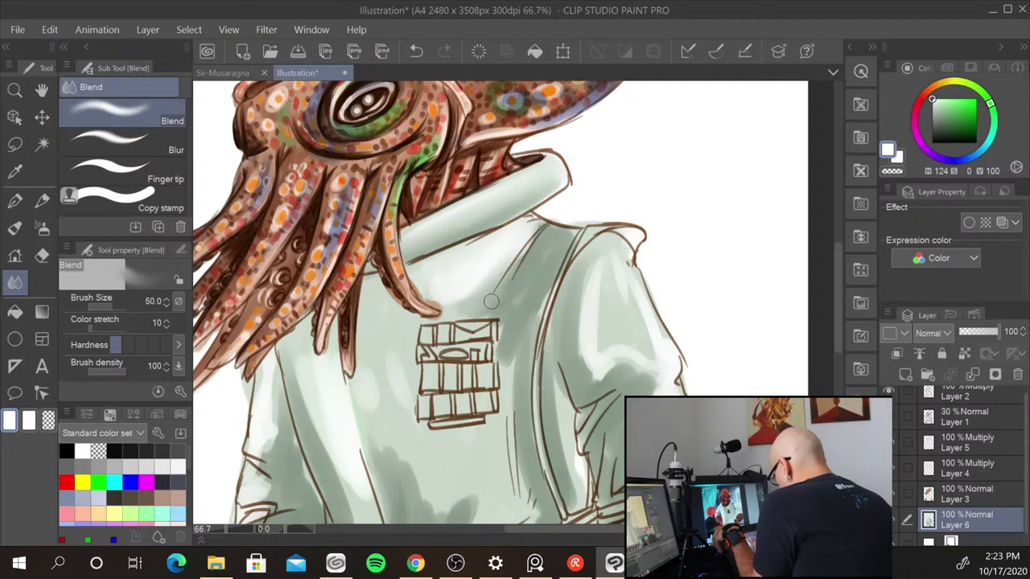
{"action": "key", "text": "bracketleft"}
{"action": "key", "text": "bracketleft"}
{"action": "key", "text": "bracketleft"}
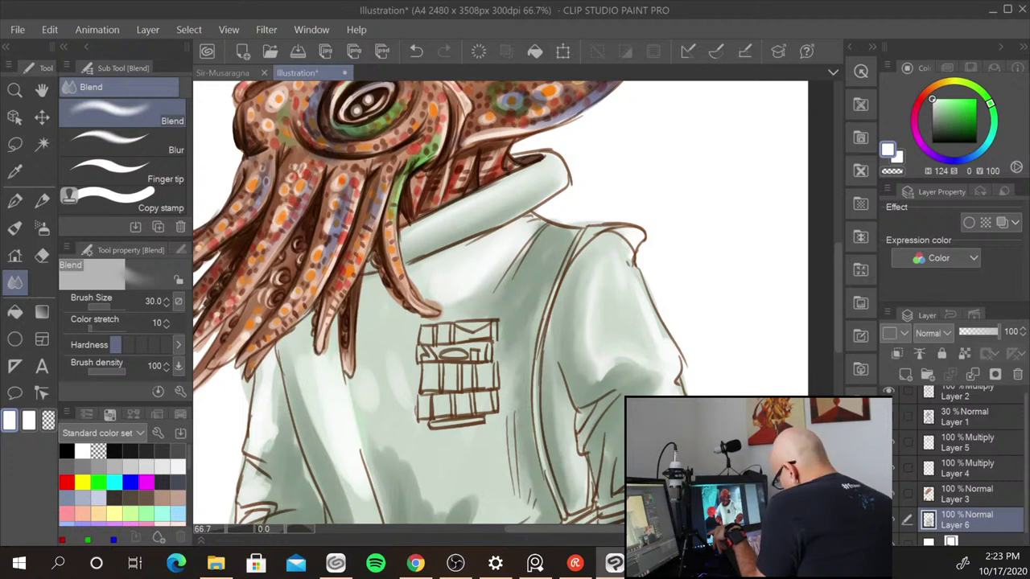
- Blend the forearm highlights below the elbow folds and the torso shading beside the front seam
{"action": "left_click_drag", "start_coordinate": [733, 484], "coordinate": [698, 255]}
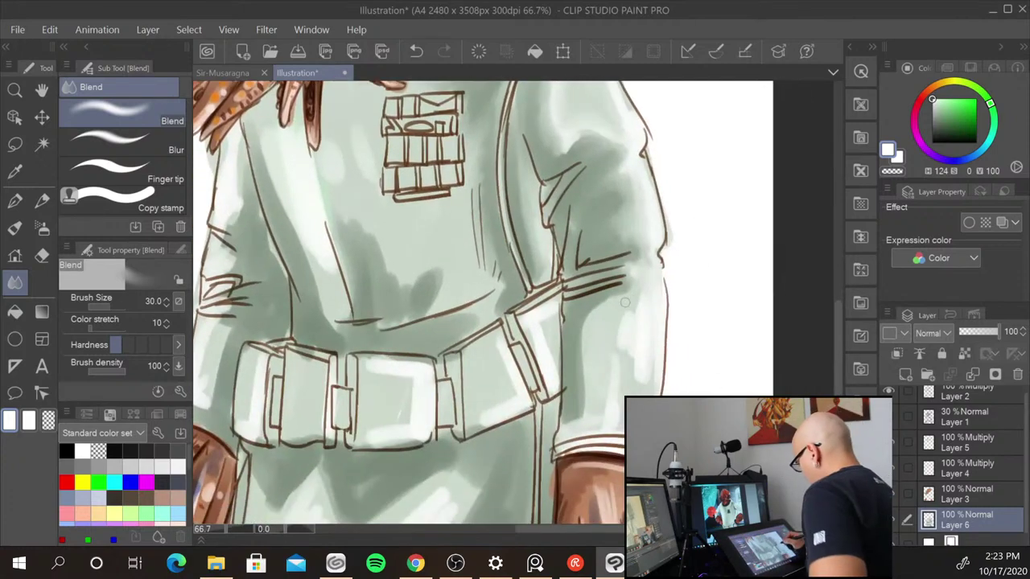
{"action": "mouse_move", "coordinate": [613, 303]}
{"action": "left_mouse_down"}
{"action": "mouse_move", "coordinate": [580, 337]}
{"action": "mouse_move", "coordinate": [584, 397]}
{"action": "left_mouse_up"}
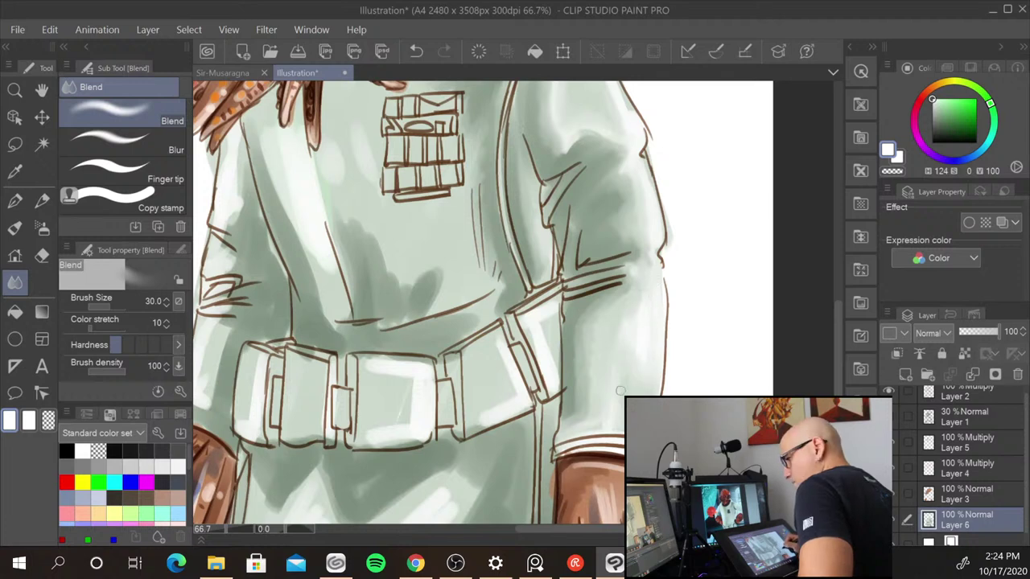
{"action": "left_click_drag", "start_coordinate": [609, 399], "coordinate": [794, 395]}
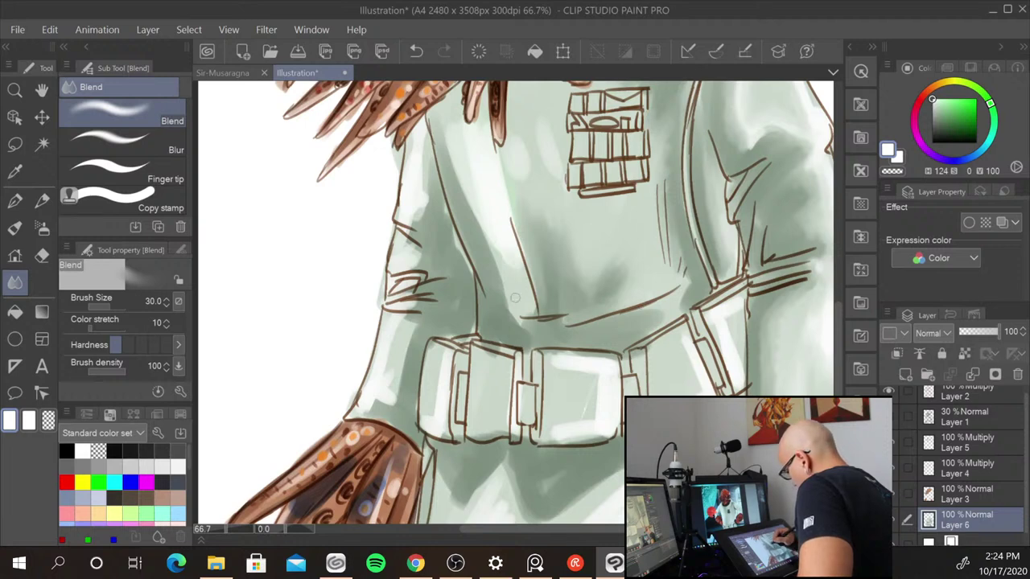
{"action": "left_click_drag", "start_coordinate": [503, 255], "coordinate": [527, 325]}
{"action": "left_click_drag", "start_coordinate": [444, 150], "coordinate": [455, 182]}
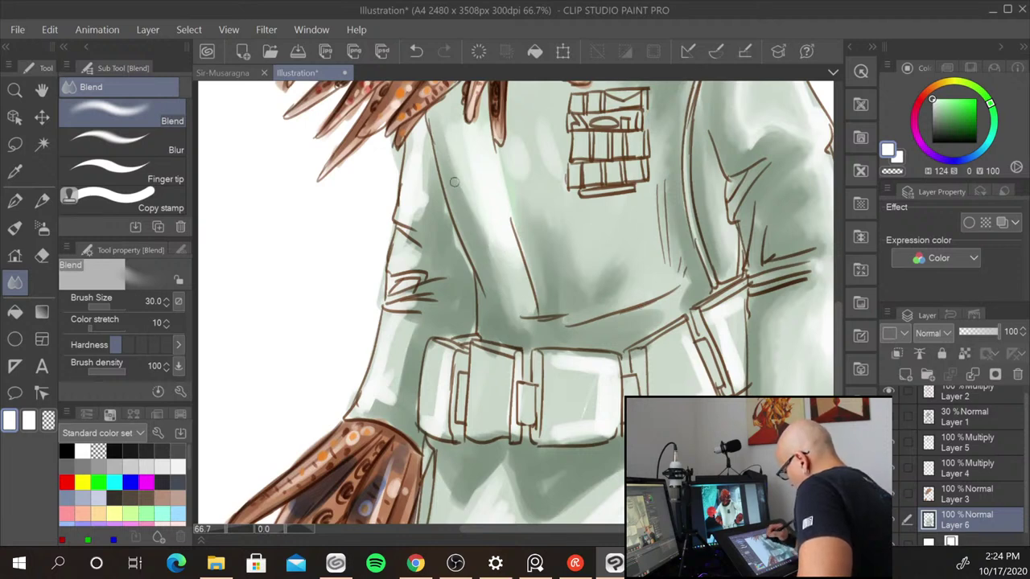
- Blend the highlights and shadows of the sleeve beneath the tentacles, from the upper arm down to the wrist
{"action": "left_click_drag", "start_coordinate": [423, 136], "coordinate": [419, 202]}
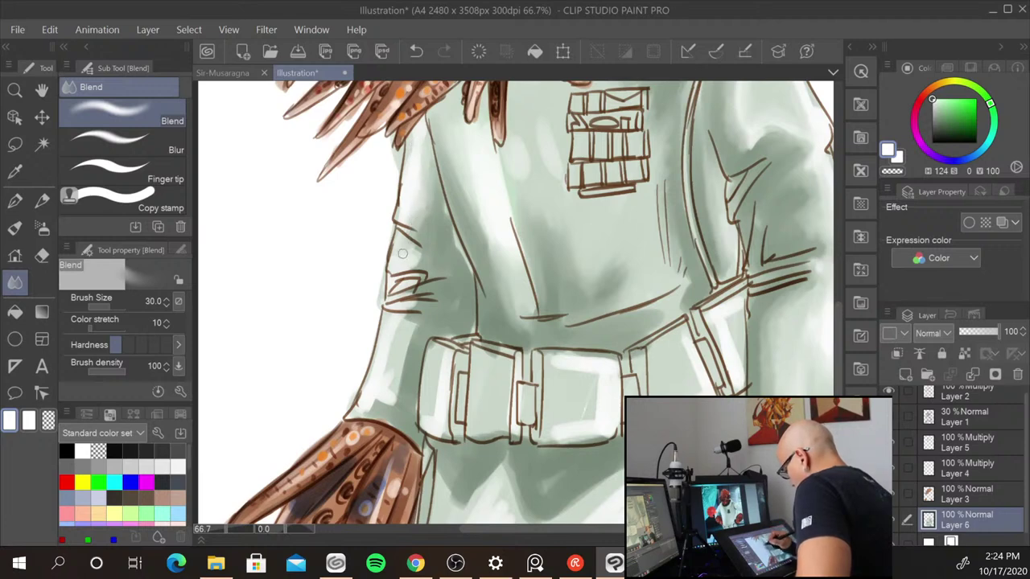
{"action": "left_click_drag", "start_coordinate": [402, 253], "coordinate": [403, 271]}
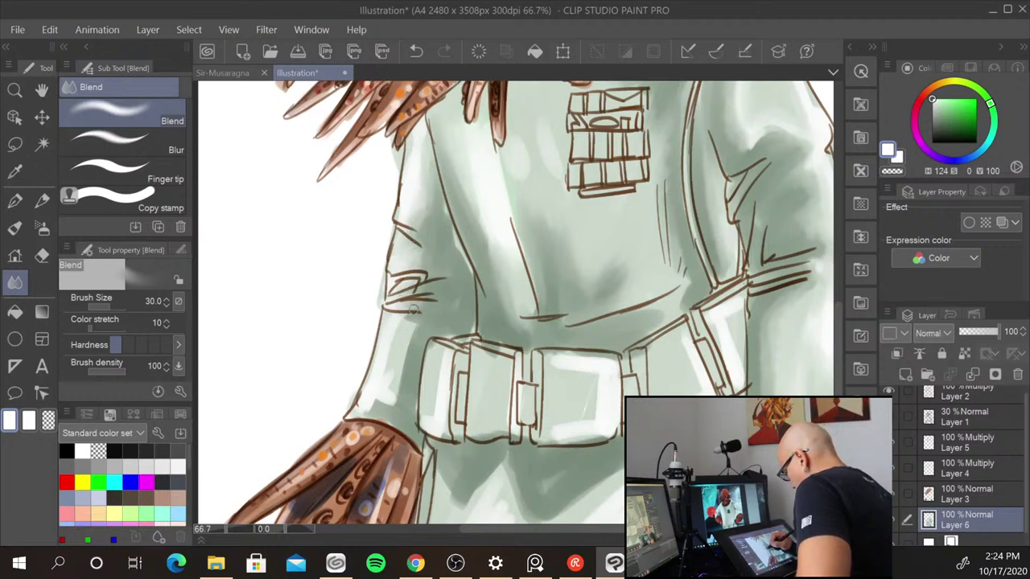
{"action": "mouse_move", "coordinate": [399, 371]}
{"action": "left_mouse_down"}
{"action": "mouse_move", "coordinate": [408, 333]}
{"action": "mouse_move", "coordinate": [404, 356]}
{"action": "left_mouse_up"}
{"action": "left_click_drag", "start_coordinate": [394, 404], "coordinate": [363, 408]}
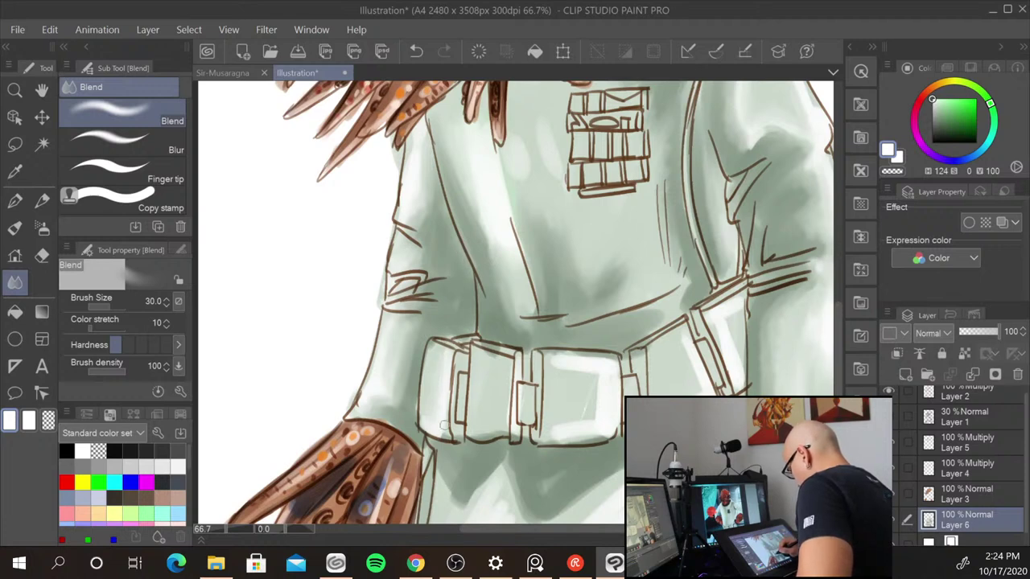
- Blend the highlights on the belt pouches and smooth the light and dark areas of the lower tunic
{"action": "scroll", "coordinate": [582, 426], "scroll_direction": "down", "scroll_amount": 3}
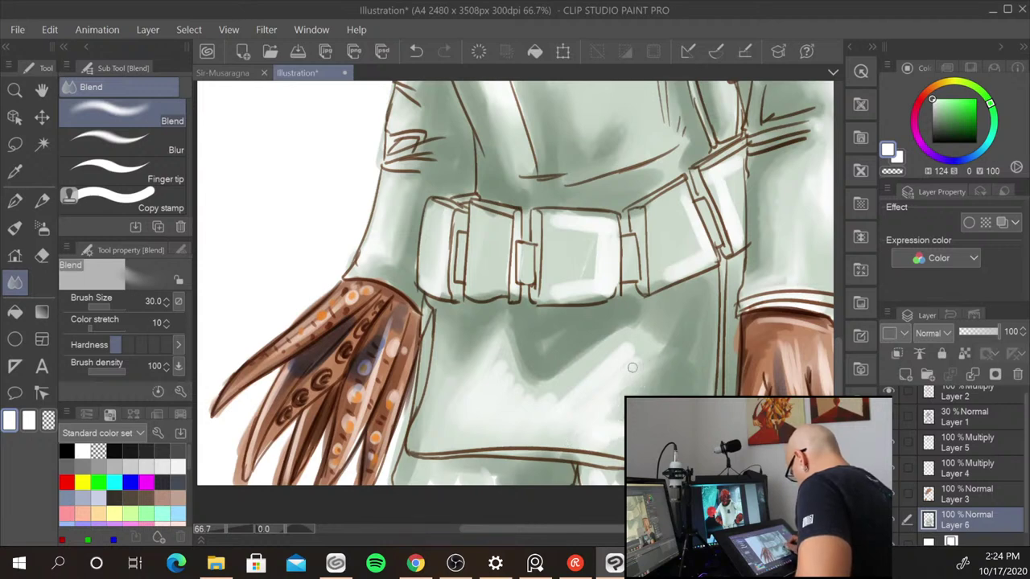
{"action": "mouse_move", "coordinate": [596, 357]}
{"action": "left_mouse_down"}
{"action": "mouse_move", "coordinate": [629, 323]}
{"action": "mouse_move", "coordinate": [539, 357]}
{"action": "mouse_move", "coordinate": [565, 330]}
{"action": "mouse_move", "coordinate": [528, 402]}
{"action": "mouse_move", "coordinate": [612, 359]}
{"action": "mouse_move", "coordinate": [523, 390]}
{"action": "mouse_move", "coordinate": [538, 354]}
{"action": "mouse_move", "coordinate": [493, 380]}
{"action": "mouse_move", "coordinate": [515, 326]}
{"action": "left_mouse_up"}
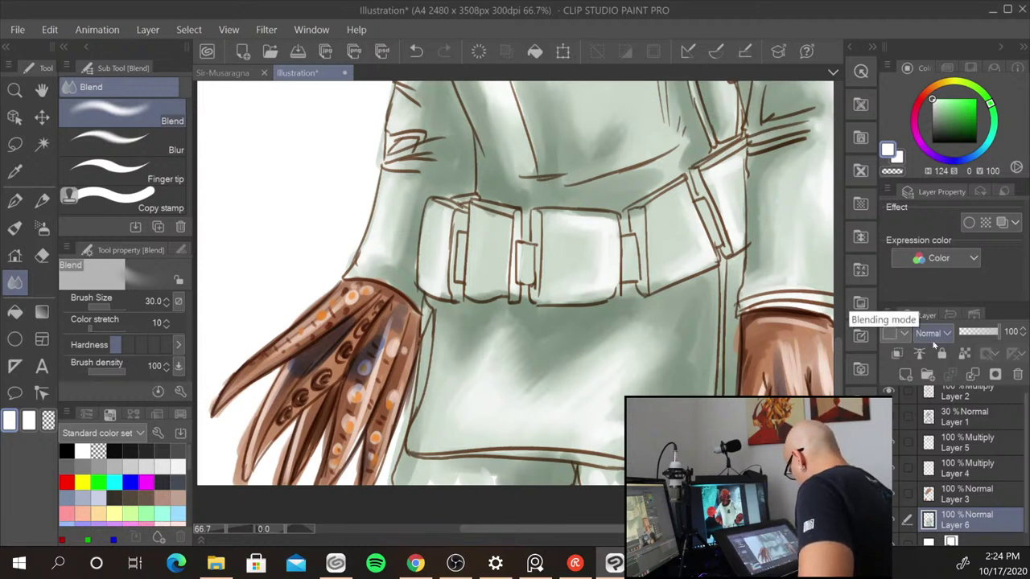
{"action": "left_click_drag", "start_coordinate": [626, 370], "coordinate": [570, 278]}
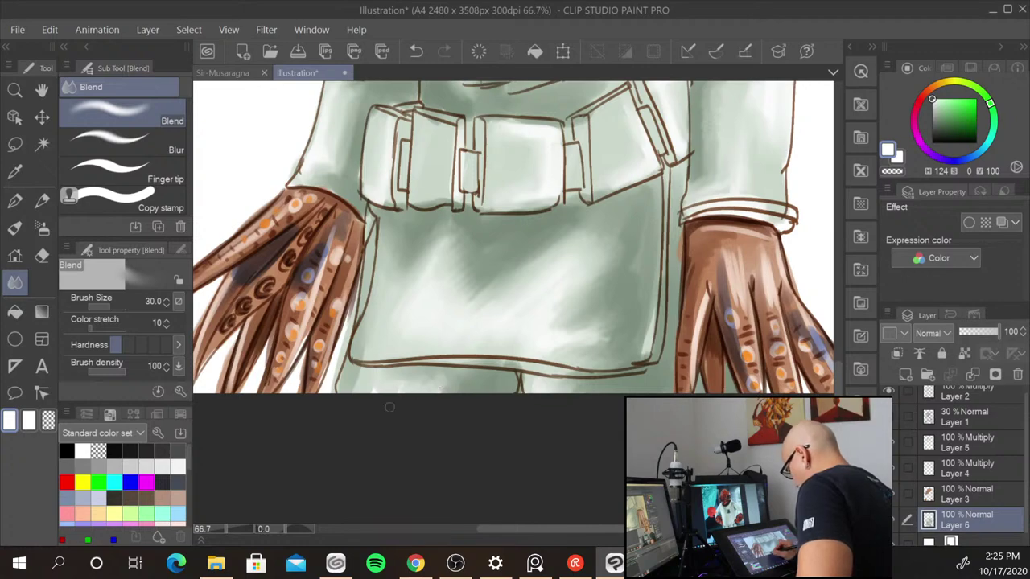
{"action": "left_click_drag", "start_coordinate": [788, 213], "coordinate": [731, 330]}
- Examine the blended uniform shading over the whole figure and up close around the belt and chest
{"action": "left_click_drag", "start_coordinate": [663, 140], "coordinate": [732, 458]}
{"action": "scroll", "coordinate": [664, 321], "scroll_direction": "down", "scroll_amount": 4}
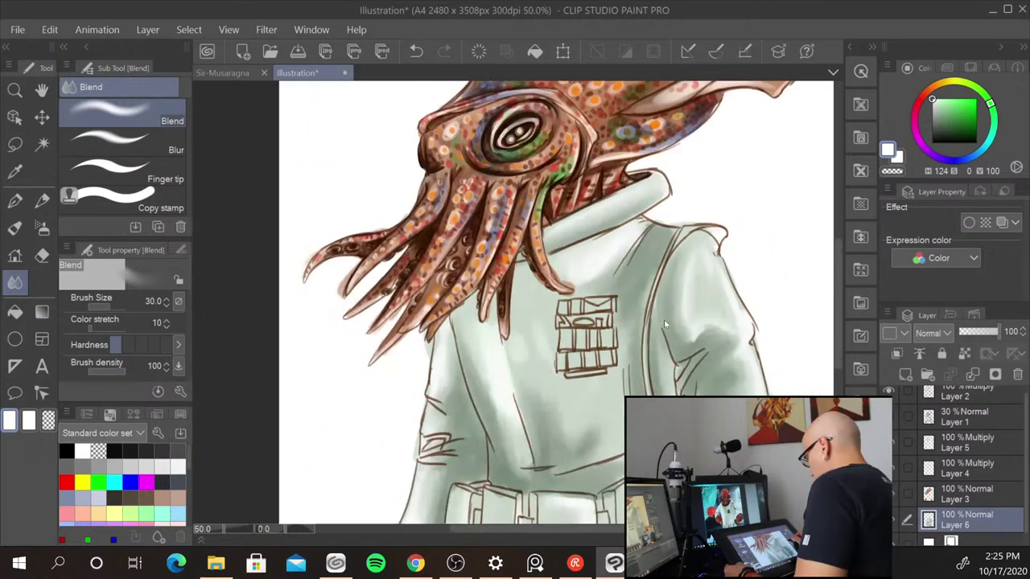
{"action": "left_click_drag", "start_coordinate": [733, 396], "coordinate": [627, 287]}
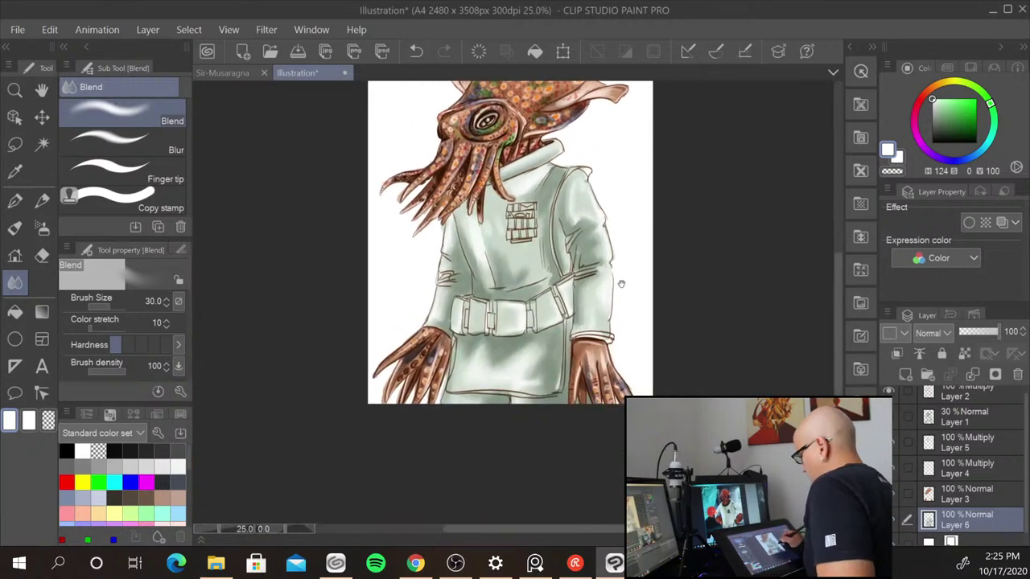
{"action": "scroll", "coordinate": [634, 266], "scroll_direction": "down", "scroll_amount": 2}
{"action": "scroll", "coordinate": [633, 267], "scroll_direction": "up", "scroll_amount": 2}
{"action": "scroll", "coordinate": [632, 266], "scroll_direction": "up", "scroll_amount": 4}
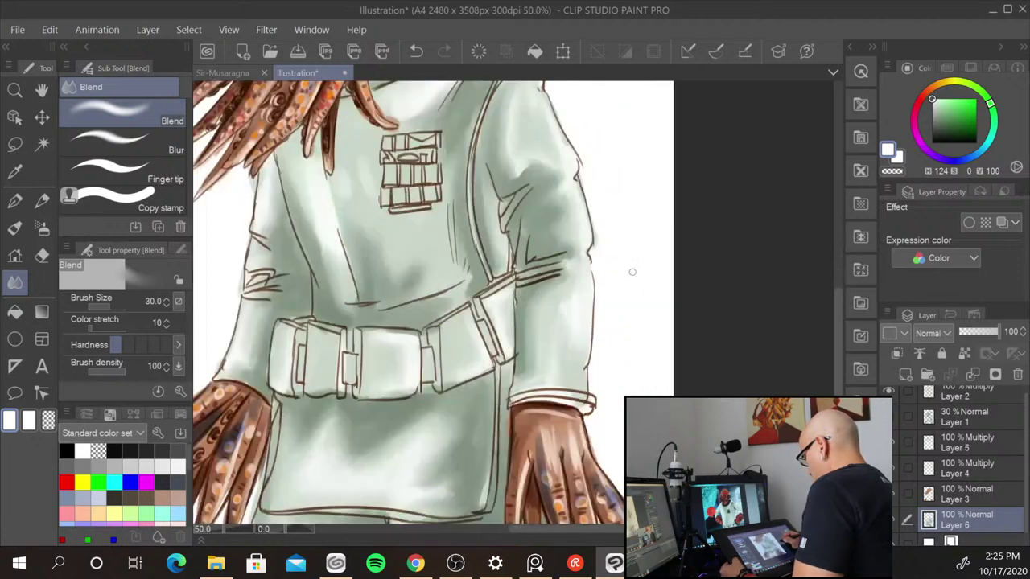
{"action": "left_click_drag", "start_coordinate": [620, 191], "coordinate": [632, 341]}
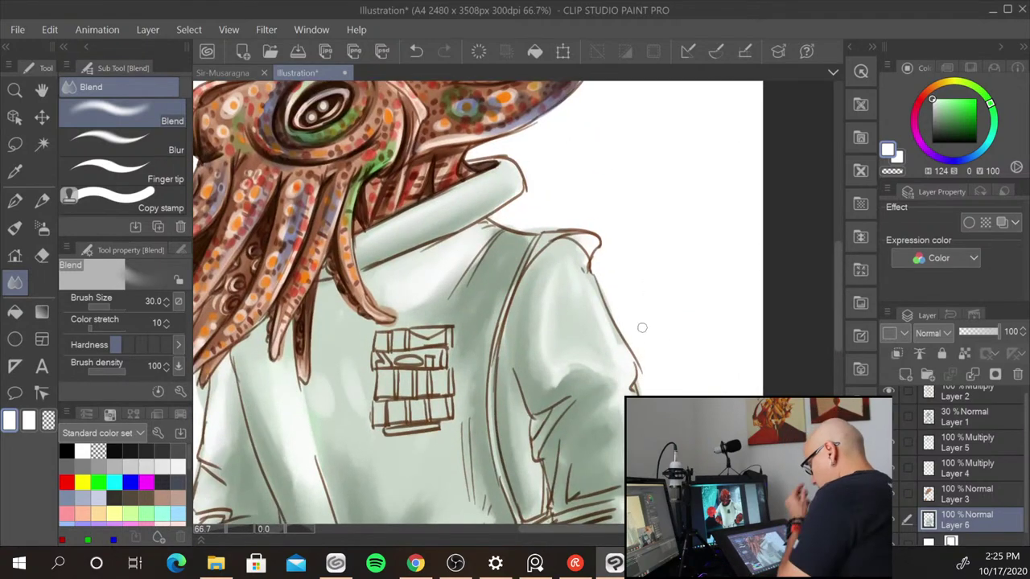
- Choose a dark grey-green (H 124, S 22, V 36) and set up the blendTraditional-Gus 2 brush at size 60
{"action": "left_click_drag", "start_coordinate": [944, 106], "coordinate": [941, 126]}
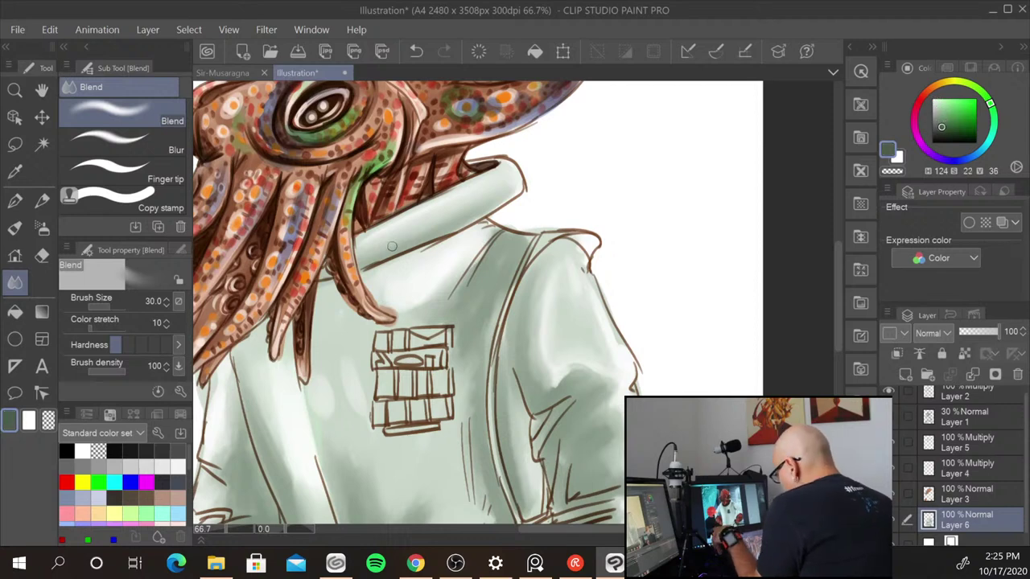
{"action": "left_click", "coordinate": [14, 228]}
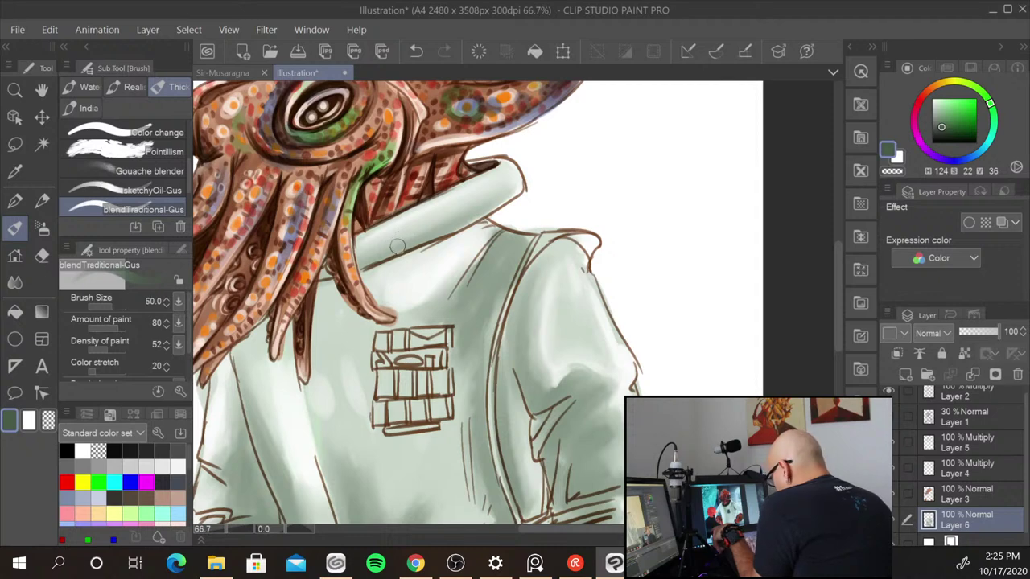
{"action": "scroll", "coordinate": [189, 191], "scroll_direction": "down", "scroll_amount": 3}
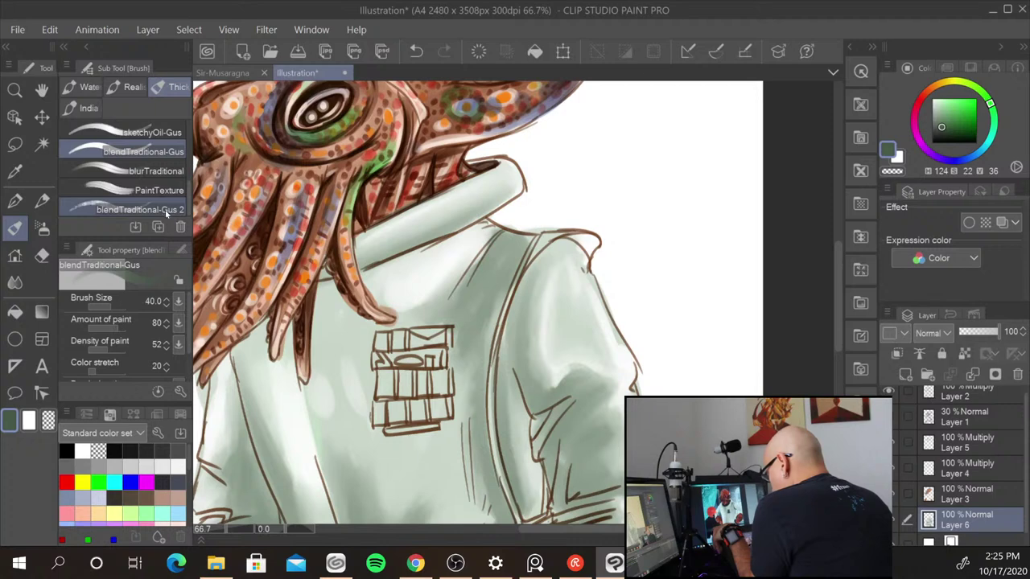
{"action": "left_click", "coordinate": [173, 210]}
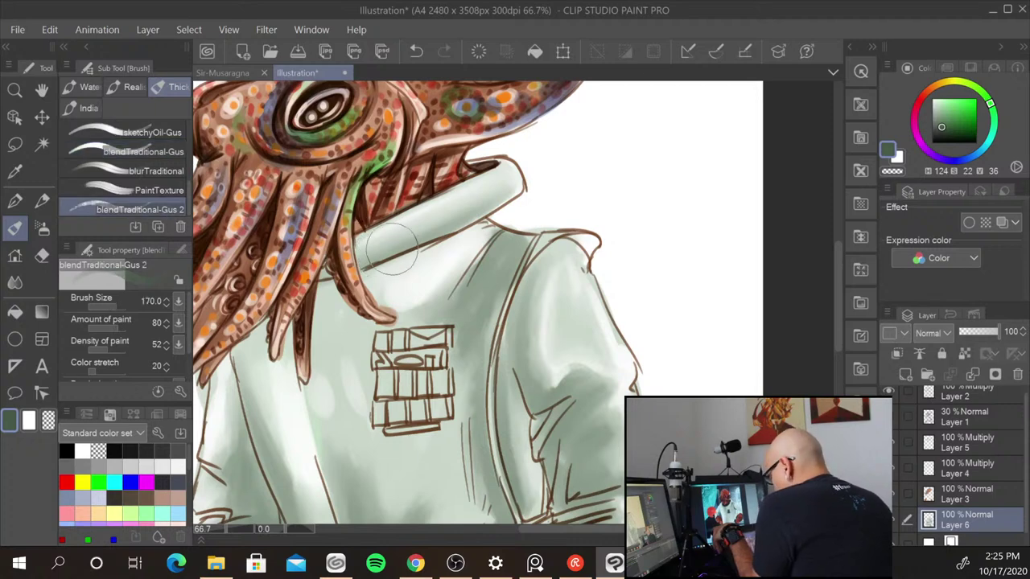
{"action": "key", "text": "bracketleft"}
{"action": "key", "text": "bracketleft"}
{"action": "key", "text": "bracketleft"}
{"action": "key", "text": "bracketleft"}
{"action": "key", "text": "bracketleft"}
{"action": "key", "text": "bracketleft"}
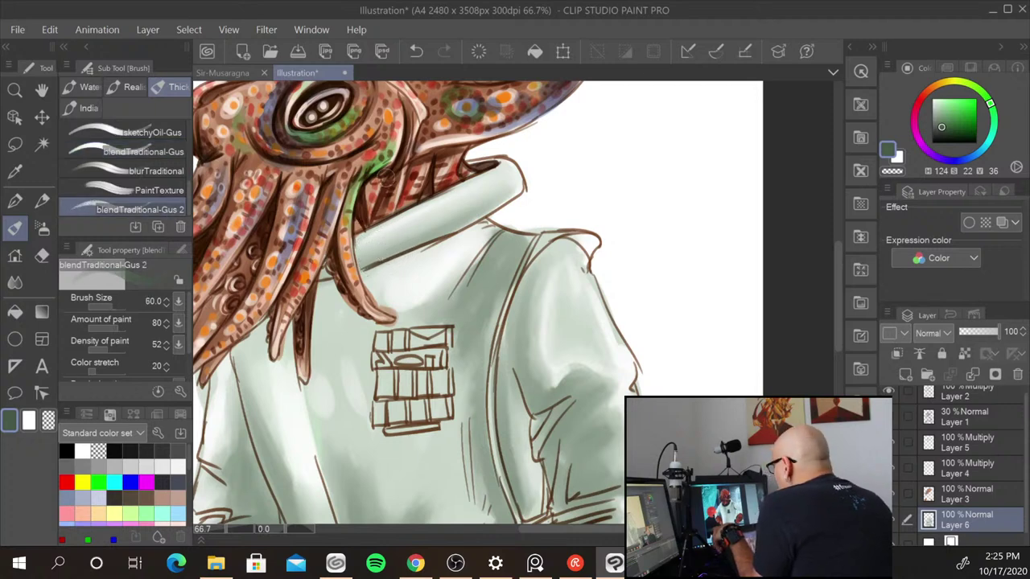
- Paint textured dark green shadow strokes along the collar, densest beside the tentacles
{"action": "left_click_drag", "start_coordinate": [362, 260], "coordinate": [514, 188]}
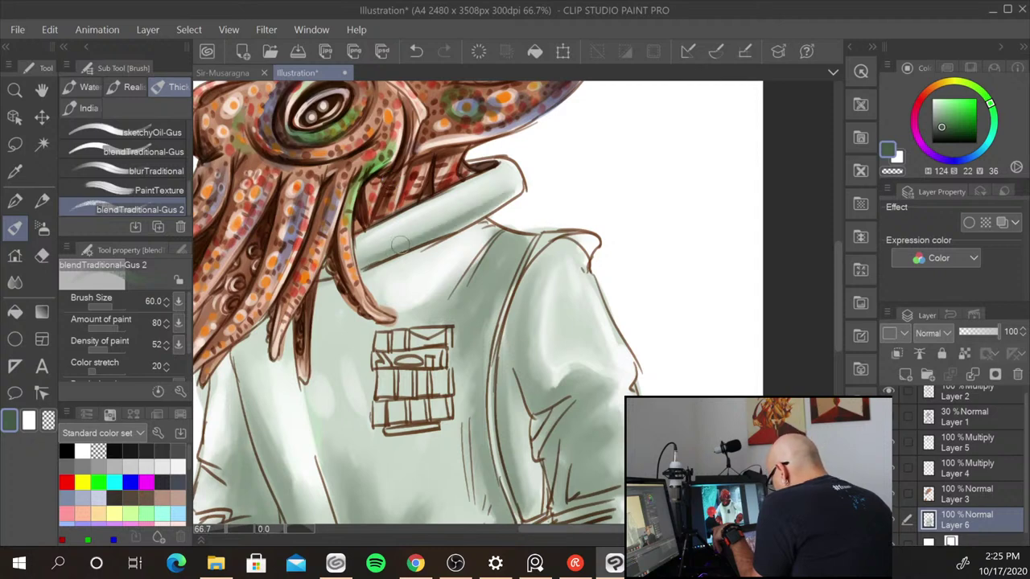
{"action": "left_click_drag", "start_coordinate": [400, 246], "coordinate": [508, 193]}
{"action": "mouse_move", "coordinate": [364, 260]}
{"action": "left_mouse_down"}
{"action": "mouse_move", "coordinate": [371, 254]}
{"action": "mouse_move", "coordinate": [354, 238]}
{"action": "mouse_move", "coordinate": [506, 167]}
{"action": "left_mouse_up"}
{"action": "mouse_move", "coordinate": [358, 242]}
{"action": "left_mouse_down"}
{"action": "mouse_move", "coordinate": [383, 232]}
{"action": "mouse_move", "coordinate": [366, 254]}
{"action": "mouse_move", "coordinate": [421, 231]}
{"action": "left_mouse_up"}
{"action": "left_click_drag", "start_coordinate": [368, 259], "coordinate": [412, 249]}
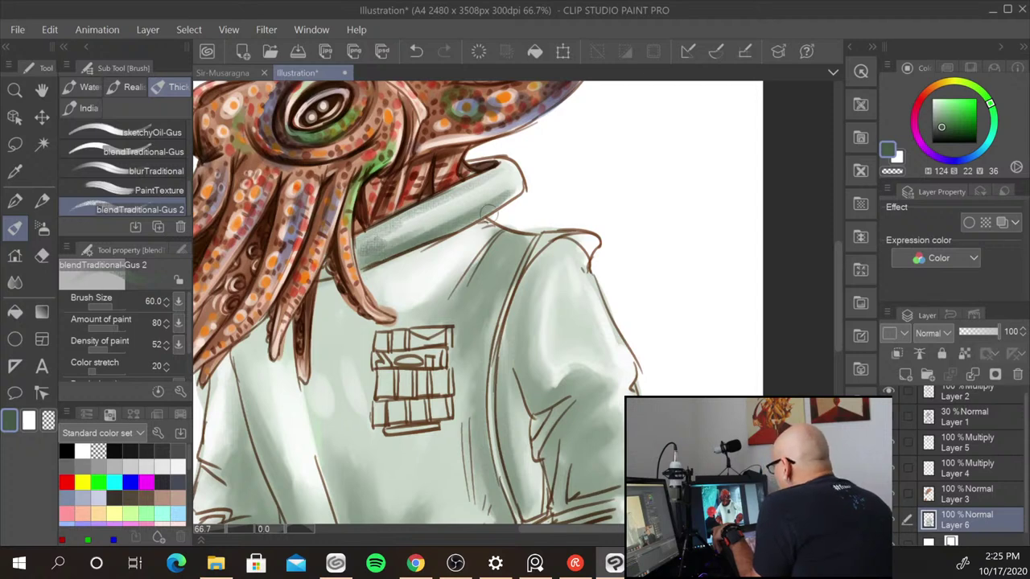
- Shade the chest between the collar and the shoulder seam, around the badge and down beside the seam to the belt
{"action": "mouse_move", "coordinate": [497, 235]}
{"action": "left_mouse_down"}
{"action": "mouse_move", "coordinate": [459, 292]}
{"action": "mouse_move", "coordinate": [498, 235]}
{"action": "mouse_move", "coordinate": [477, 262]}
{"action": "mouse_move", "coordinate": [493, 243]}
{"action": "mouse_move", "coordinate": [518, 239]}
{"action": "mouse_move", "coordinate": [478, 283]}
{"action": "mouse_move", "coordinate": [486, 276]}
{"action": "mouse_move", "coordinate": [498, 285]}
{"action": "mouse_move", "coordinate": [474, 300]}
{"action": "mouse_move", "coordinate": [499, 226]}
{"action": "mouse_move", "coordinate": [442, 293]}
{"action": "mouse_move", "coordinate": [479, 239]}
{"action": "mouse_move", "coordinate": [421, 262]}
{"action": "mouse_move", "coordinate": [465, 307]}
{"action": "mouse_move", "coordinate": [453, 254]}
{"action": "mouse_move", "coordinate": [439, 320]}
{"action": "mouse_move", "coordinate": [455, 328]}
{"action": "mouse_move", "coordinate": [455, 425]}
{"action": "mouse_move", "coordinate": [380, 435]}
{"action": "left_mouse_up"}
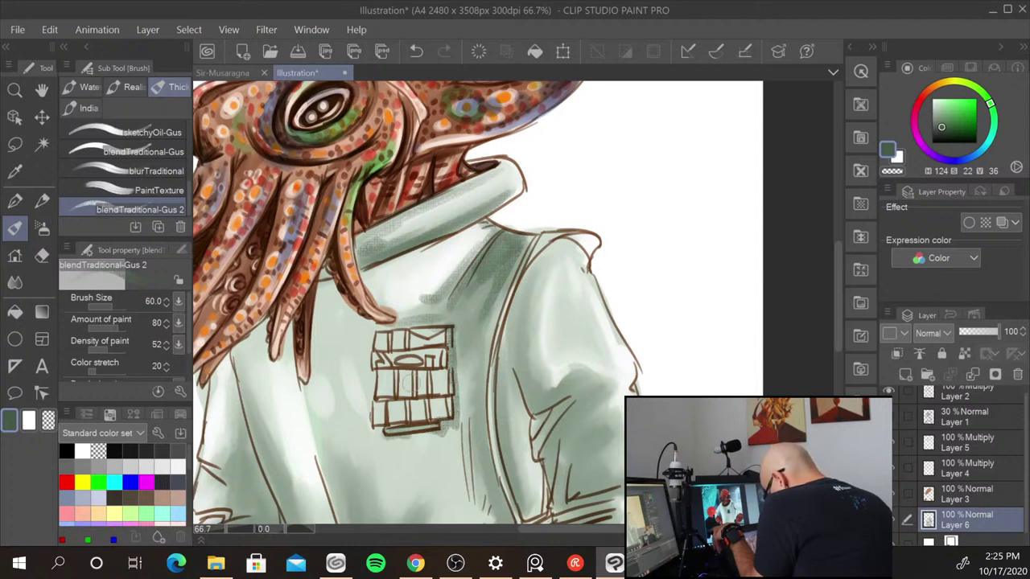
{"action": "mouse_move", "coordinate": [499, 235]}
{"action": "left_mouse_down"}
{"action": "mouse_move", "coordinate": [465, 320]}
{"action": "mouse_move", "coordinate": [507, 232]}
{"action": "mouse_move", "coordinate": [484, 282]}
{"action": "mouse_move", "coordinate": [501, 242]}
{"action": "mouse_move", "coordinate": [483, 378]}
{"action": "left_mouse_up"}
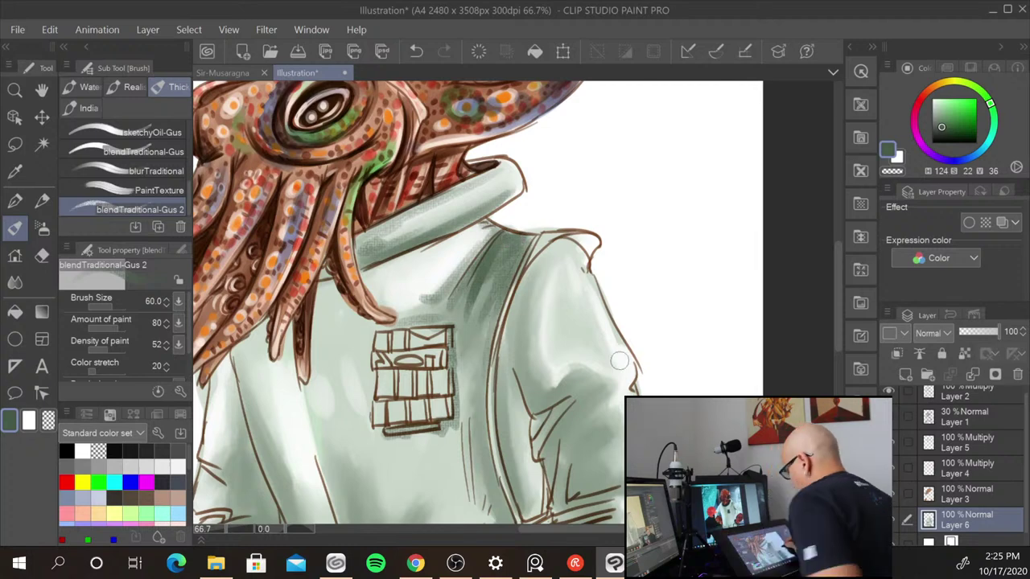
{"action": "left_click_drag", "start_coordinate": [571, 348], "coordinate": [555, 219]}
{"action": "mouse_move", "coordinate": [456, 296]}
{"action": "left_mouse_down"}
{"action": "mouse_move", "coordinate": [470, 378]}
{"action": "mouse_move", "coordinate": [450, 314]}
{"action": "mouse_move", "coordinate": [460, 389]}
{"action": "left_mouse_up"}
{"action": "left_click_drag", "start_coordinate": [472, 269], "coordinate": [492, 394]}
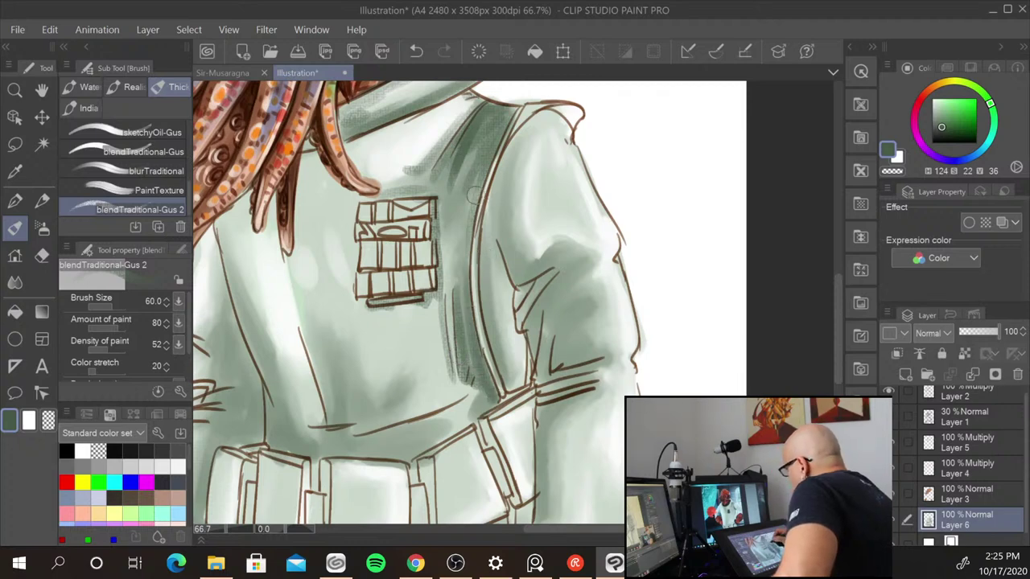
- Paint dark green shadows on the narrow side strip between the torso seam and the sleeve
{"action": "left_click_drag", "start_coordinate": [485, 241], "coordinate": [497, 363]}
{"action": "left_click_drag", "start_coordinate": [493, 293], "coordinate": [505, 375]}
{"action": "left_click_drag", "start_coordinate": [501, 274], "coordinate": [511, 383]}
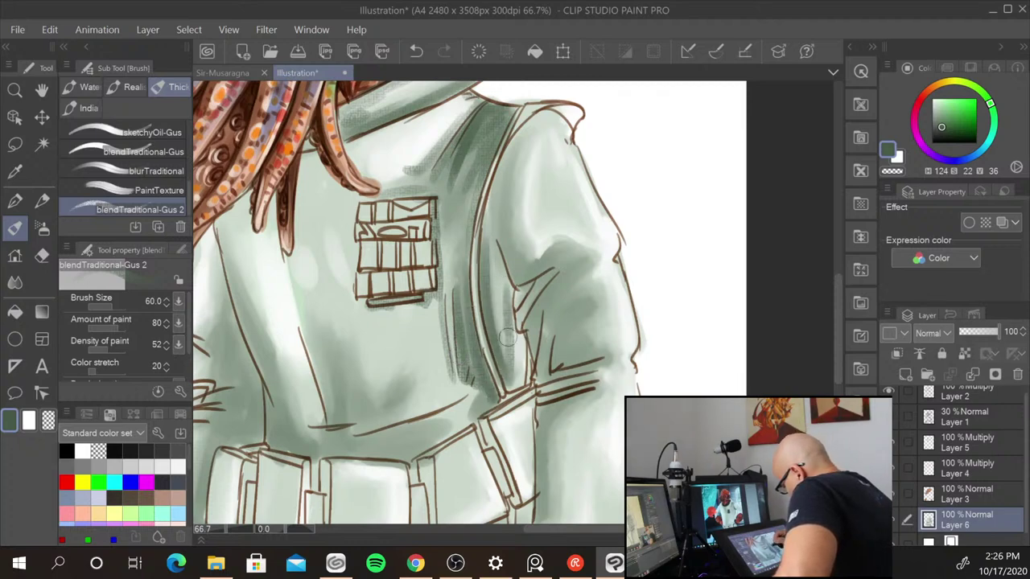
{"action": "left_click_drag", "start_coordinate": [506, 321], "coordinate": [520, 371]}
{"action": "mouse_move", "coordinate": [494, 237]}
{"action": "left_mouse_down"}
{"action": "mouse_move", "coordinate": [506, 265]}
{"action": "mouse_move", "coordinate": [515, 292]}
{"action": "left_mouse_up"}
{"action": "mouse_move", "coordinate": [500, 259]}
{"action": "left_mouse_down"}
{"action": "mouse_move", "coordinate": [532, 276]}
{"action": "mouse_move", "coordinate": [519, 299]}
{"action": "mouse_move", "coordinate": [569, 235]}
{"action": "mouse_move", "coordinate": [528, 323]}
{"action": "left_mouse_up"}
- Deepen the shadows in the elbow folds, along the inner forearm and above the cuff of the sleeve beside the belt
{"action": "left_click_drag", "start_coordinate": [550, 288], "coordinate": [532, 327]}
{"action": "mouse_move", "coordinate": [540, 312]}
{"action": "left_mouse_down"}
{"action": "mouse_move", "coordinate": [535, 353]}
{"action": "mouse_move", "coordinate": [539, 323]}
{"action": "mouse_move", "coordinate": [551, 370]}
{"action": "mouse_move", "coordinate": [597, 347]}
{"action": "mouse_move", "coordinate": [594, 294]}
{"action": "mouse_move", "coordinate": [575, 277]}
{"action": "left_mouse_up"}
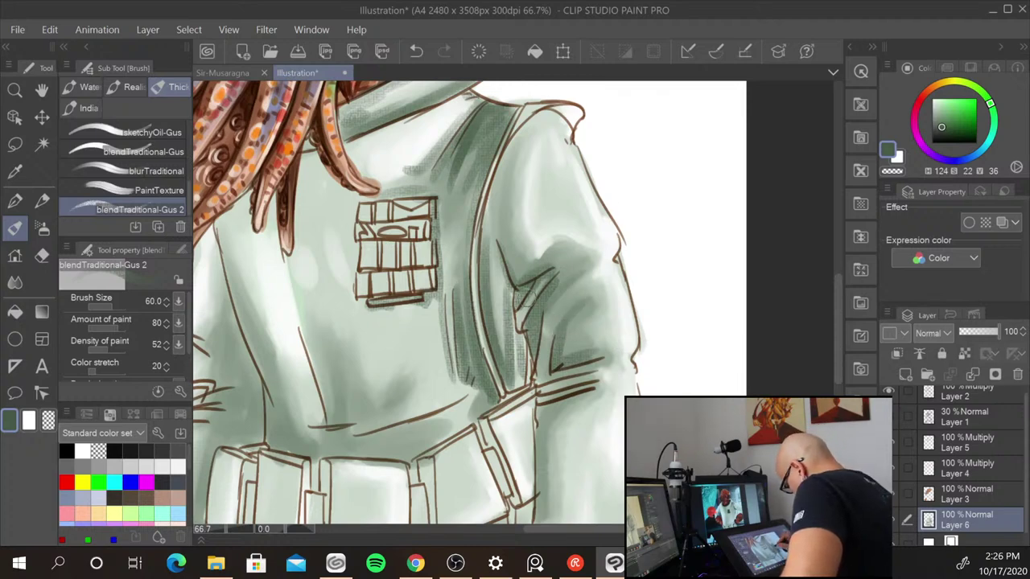
{"action": "left_click_drag", "start_coordinate": [643, 382], "coordinate": [647, 311]}
{"action": "mouse_move", "coordinate": [541, 318]}
{"action": "left_mouse_down"}
{"action": "mouse_move", "coordinate": [592, 305]}
{"action": "mouse_move", "coordinate": [579, 310]}
{"action": "mouse_move", "coordinate": [597, 317]}
{"action": "left_mouse_up"}
{"action": "left_click_drag", "start_coordinate": [542, 341], "coordinate": [586, 327]}
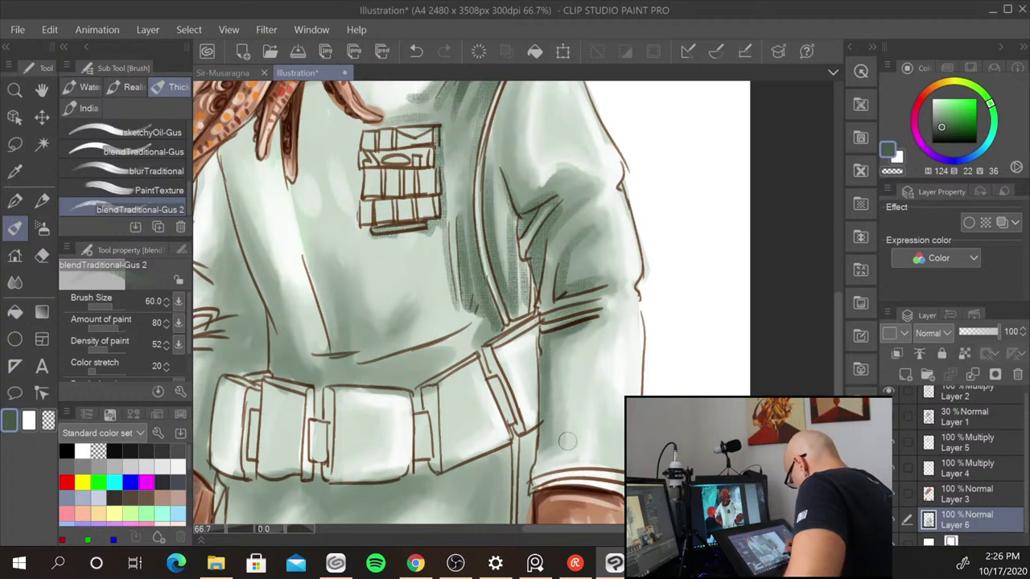
{"action": "scroll", "coordinate": [668, 319], "scroll_direction": "down", "scroll_amount": 3}
{"action": "mouse_move", "coordinate": [552, 371]}
{"action": "left_mouse_down"}
{"action": "mouse_move", "coordinate": [621, 359]}
{"action": "mouse_move", "coordinate": [598, 367]}
{"action": "mouse_move", "coordinate": [617, 374]}
{"action": "left_mouse_up"}
- Shade the gaps and straps between the belt pouches, the tunic area under the belt and the tunic's side edge
{"action": "left_click_drag", "start_coordinate": [612, 297], "coordinate": [646, 234]}
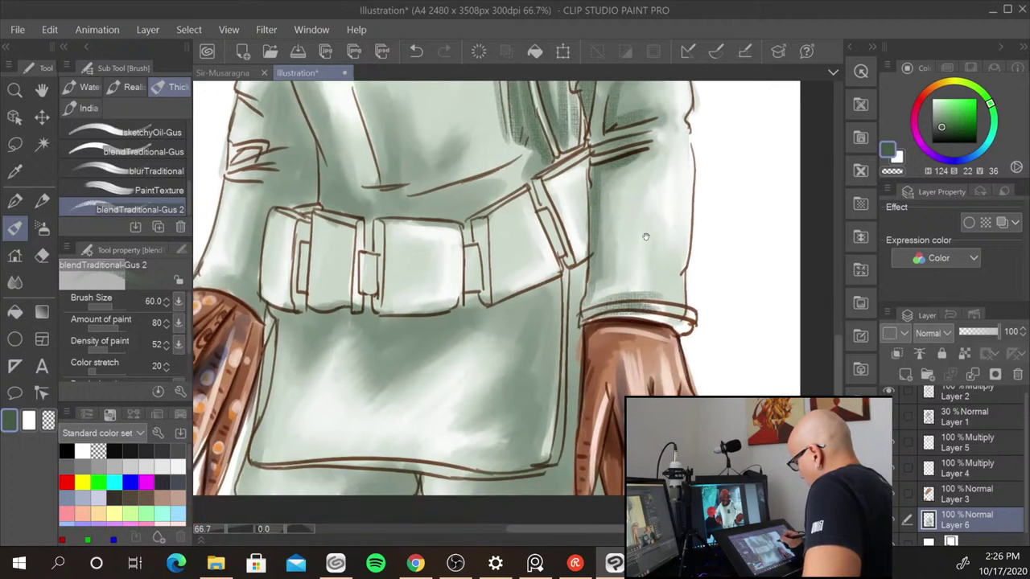
{"action": "mouse_move", "coordinate": [554, 290]}
{"action": "left_mouse_down"}
{"action": "mouse_move", "coordinate": [559, 353]}
{"action": "mouse_move", "coordinate": [547, 449]}
{"action": "mouse_move", "coordinate": [529, 441]}
{"action": "mouse_move", "coordinate": [538, 252]}
{"action": "mouse_move", "coordinate": [548, 287]}
{"action": "mouse_move", "coordinate": [521, 297]}
{"action": "mouse_move", "coordinate": [392, 336]}
{"action": "mouse_move", "coordinate": [404, 323]}
{"action": "mouse_move", "coordinate": [386, 321]}
{"action": "mouse_move", "coordinate": [462, 314]}
{"action": "mouse_move", "coordinate": [396, 301]}
{"action": "mouse_move", "coordinate": [366, 322]}
{"action": "mouse_move", "coordinate": [331, 315]}
{"action": "left_mouse_up"}
{"action": "mouse_move", "coordinate": [358, 225]}
{"action": "left_mouse_down"}
{"action": "mouse_move", "coordinate": [356, 292]}
{"action": "mouse_move", "coordinate": [359, 218]}
{"action": "mouse_move", "coordinate": [356, 299]}
{"action": "mouse_move", "coordinate": [365, 208]}
{"action": "mouse_move", "coordinate": [343, 214]}
{"action": "mouse_move", "coordinate": [410, 206]}
{"action": "mouse_move", "coordinate": [378, 252]}
{"action": "mouse_move", "coordinate": [378, 296]}
{"action": "left_mouse_up"}
{"action": "mouse_move", "coordinate": [477, 228]}
{"action": "left_mouse_down"}
{"action": "mouse_move", "coordinate": [482, 297]}
{"action": "mouse_move", "coordinate": [472, 202]}
{"action": "left_mouse_up"}
{"action": "left_click_drag", "start_coordinate": [473, 250], "coordinate": [460, 254]}
{"action": "mouse_move", "coordinate": [541, 212]}
{"action": "left_mouse_down"}
{"action": "mouse_move", "coordinate": [545, 195]}
{"action": "mouse_move", "coordinate": [572, 255]}
{"action": "mouse_move", "coordinate": [568, 240]}
{"action": "left_mouse_up"}
{"action": "left_click_drag", "start_coordinate": [549, 179], "coordinate": [572, 161]}
{"action": "mouse_move", "coordinate": [323, 209]}
{"action": "left_mouse_down"}
{"action": "mouse_move", "coordinate": [298, 229]}
{"action": "mouse_move", "coordinate": [301, 246]}
{"action": "mouse_move", "coordinate": [297, 229]}
{"action": "mouse_move", "coordinate": [311, 235]}
{"action": "mouse_move", "coordinate": [295, 208]}
{"action": "left_mouse_up"}
{"action": "mouse_move", "coordinate": [302, 318]}
{"action": "left_mouse_down"}
{"action": "mouse_move", "coordinate": [300, 346]}
{"action": "mouse_move", "coordinate": [322, 338]}
{"action": "mouse_move", "coordinate": [299, 321]}
{"action": "mouse_move", "coordinate": [254, 435]}
{"action": "left_mouse_up"}
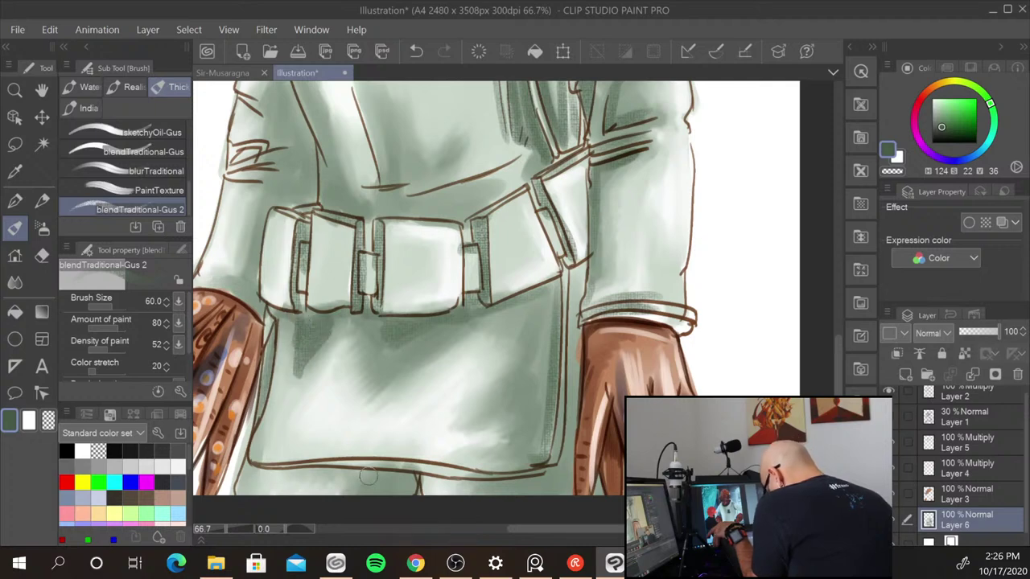
- Add dark green shadows beneath the tunic hem, at the top of the trousers and down the side panel beside the hand
{"action": "left_click_drag", "start_coordinate": [304, 463], "coordinate": [534, 466]}
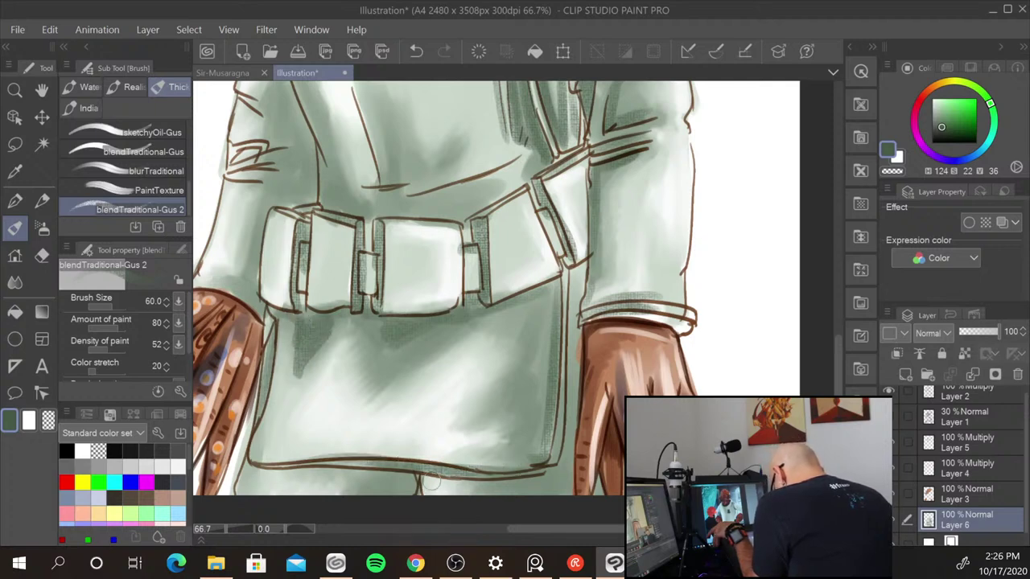
{"action": "left_click_drag", "start_coordinate": [411, 487], "coordinate": [385, 500]}
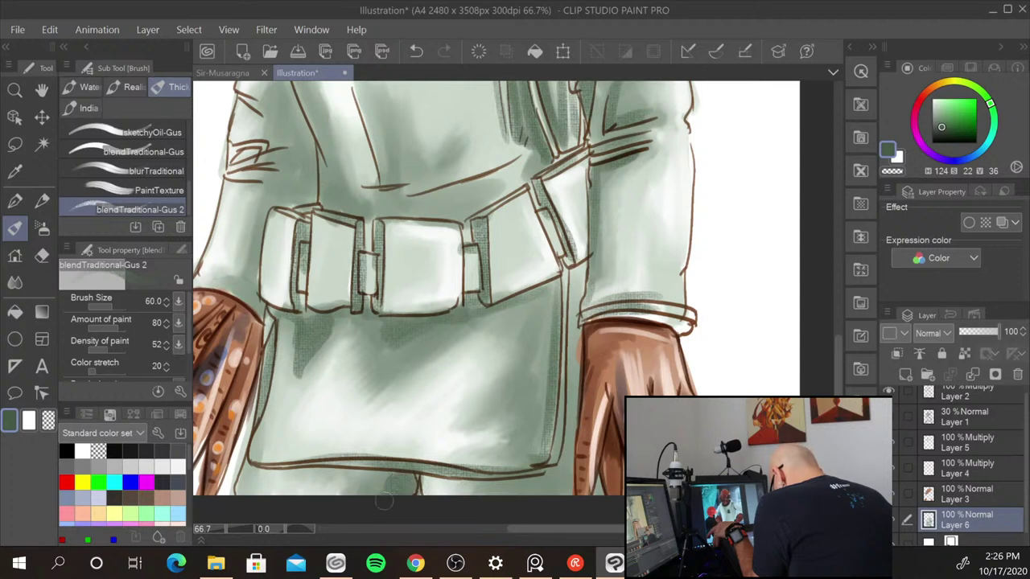
{"action": "left_click_drag", "start_coordinate": [573, 475], "coordinate": [560, 472]}
{"action": "left_click_drag", "start_coordinate": [577, 306], "coordinate": [572, 456]}
{"action": "left_click_drag", "start_coordinate": [580, 328], "coordinate": [567, 478]}
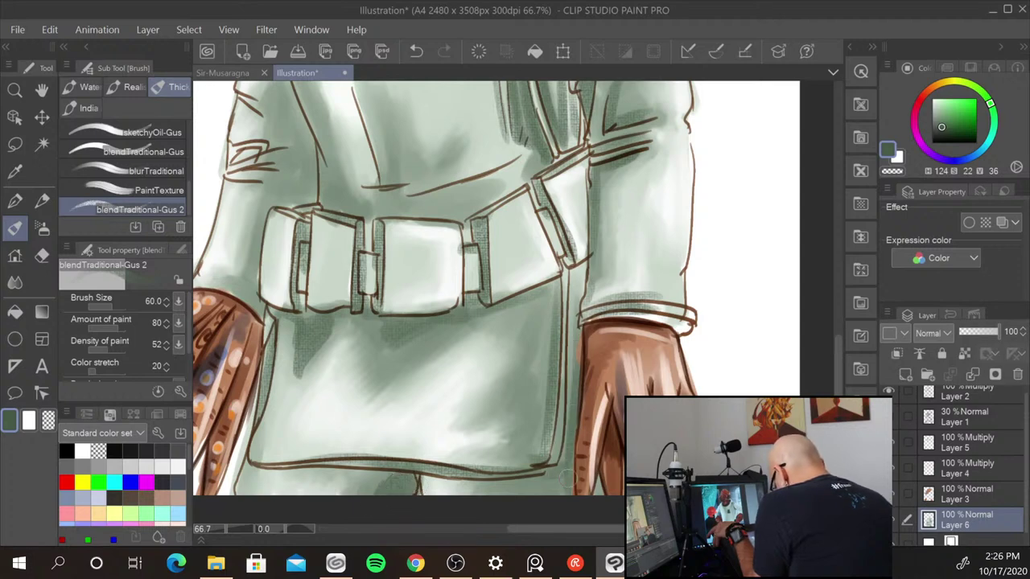
{"action": "mouse_move", "coordinate": [581, 262]}
{"action": "left_mouse_down"}
{"action": "mouse_move", "coordinate": [578, 358]}
{"action": "mouse_move", "coordinate": [571, 291]}
{"action": "left_mouse_up"}
- Shade along the front seam below the tentacles and the adjacent sleeve, from the upper arm past the elbow folds
{"action": "left_click_drag", "start_coordinate": [592, 229], "coordinate": [625, 432]}
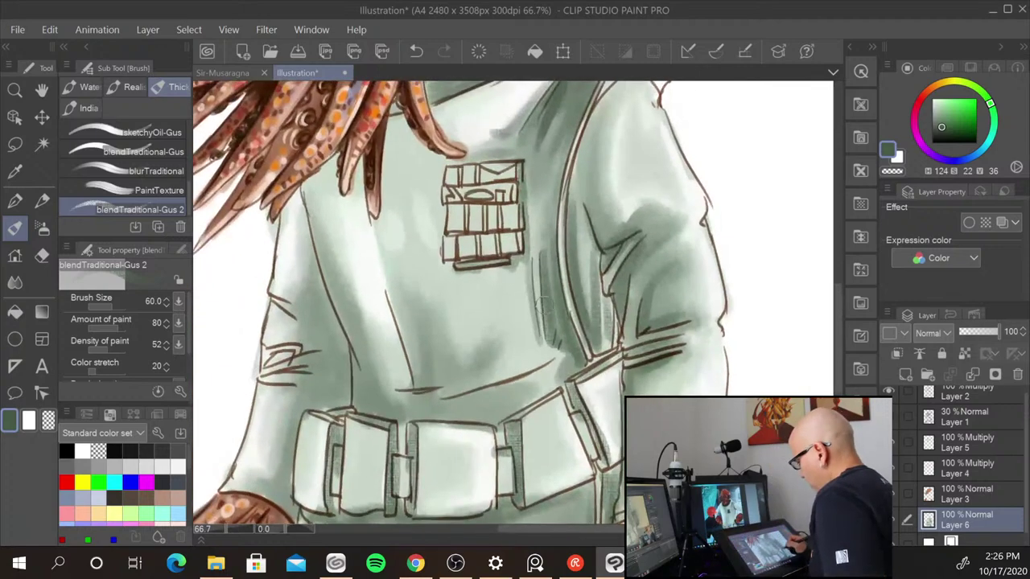
{"action": "mouse_move", "coordinate": [315, 222]}
{"action": "left_mouse_down"}
{"action": "mouse_move", "coordinate": [378, 388]}
{"action": "mouse_move", "coordinate": [354, 402]}
{"action": "mouse_move", "coordinate": [378, 402]}
{"action": "mouse_move", "coordinate": [361, 372]}
{"action": "mouse_move", "coordinate": [375, 406]}
{"action": "left_mouse_up"}
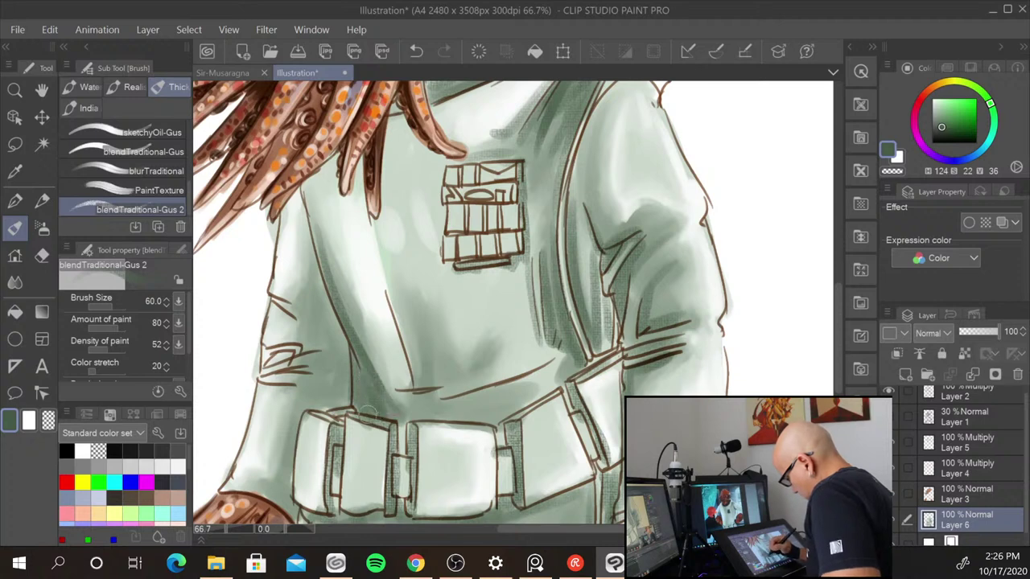
{"action": "mouse_move", "coordinate": [315, 247]}
{"action": "left_mouse_down"}
{"action": "mouse_move", "coordinate": [307, 313]}
{"action": "mouse_move", "coordinate": [281, 304]}
{"action": "mouse_move", "coordinate": [322, 322]}
{"action": "mouse_move", "coordinate": [350, 358]}
{"action": "mouse_move", "coordinate": [342, 318]}
{"action": "mouse_move", "coordinate": [274, 358]}
{"action": "mouse_move", "coordinate": [310, 376]}
{"action": "mouse_move", "coordinate": [317, 343]}
{"action": "mouse_move", "coordinate": [329, 341]}
{"action": "mouse_move", "coordinate": [346, 393]}
{"action": "mouse_move", "coordinate": [331, 378]}
{"action": "mouse_move", "coordinate": [322, 398]}
{"action": "mouse_move", "coordinate": [330, 394]}
{"action": "mouse_move", "coordinate": [293, 431]}
{"action": "mouse_move", "coordinate": [287, 503]}
{"action": "mouse_move", "coordinate": [263, 487]}
{"action": "left_mouse_up"}
{"action": "left_click_drag", "start_coordinate": [330, 388], "coordinate": [320, 411]}
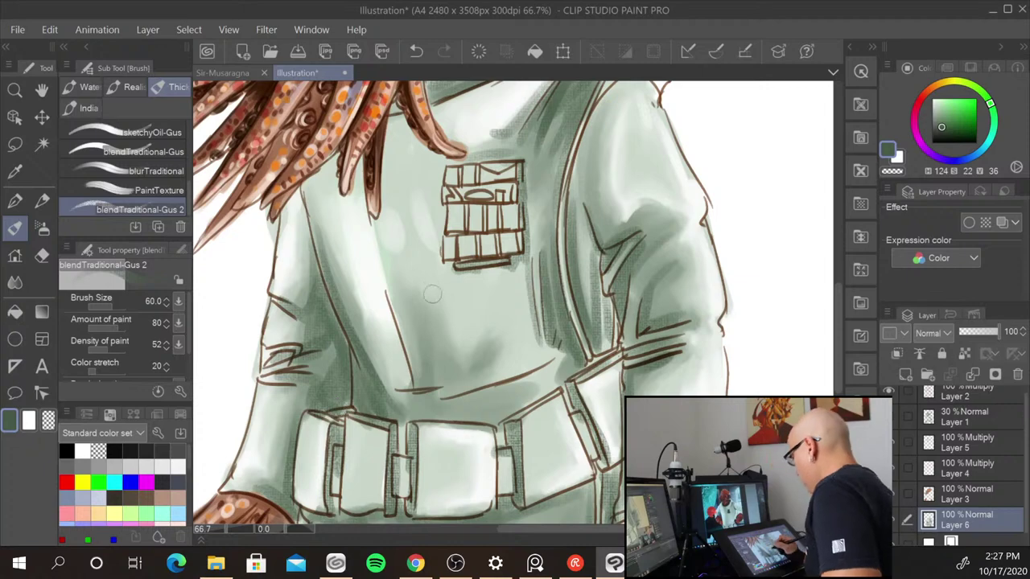
- Deepen the shadow along the torso's edge beside the tentacle-side sleeve and on the collar and neckline next to the tentacles
{"action": "left_click_drag", "start_coordinate": [432, 294], "coordinate": [464, 398]}
{"action": "left_click_drag", "start_coordinate": [333, 305], "coordinate": [349, 385]}
{"action": "left_click_drag", "start_coordinate": [338, 326], "coordinate": [346, 381]}
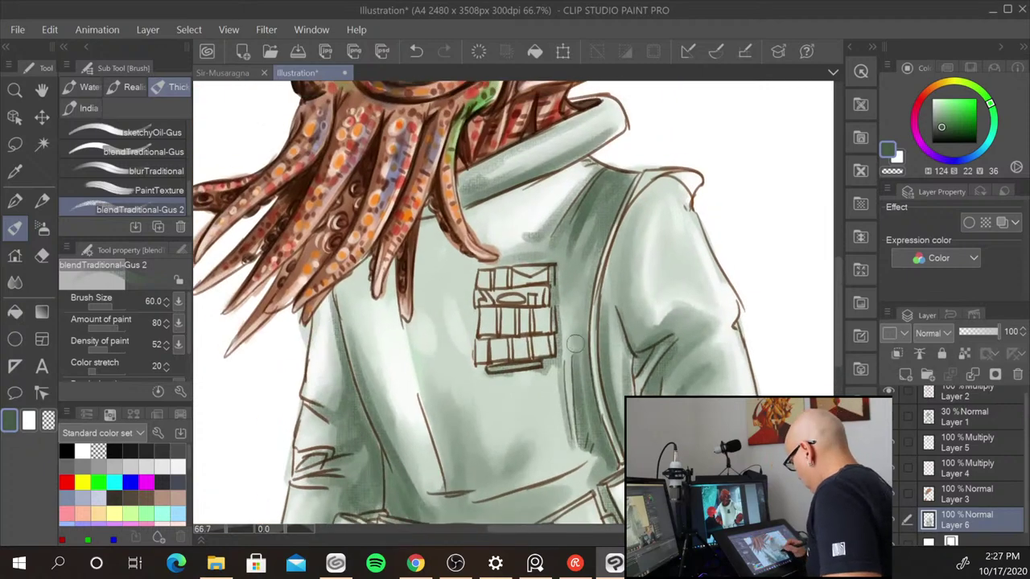
{"action": "mouse_move", "coordinate": [534, 143]}
{"action": "left_mouse_down"}
{"action": "mouse_move", "coordinate": [475, 191]}
{"action": "mouse_move", "coordinate": [465, 175]}
{"action": "mouse_move", "coordinate": [438, 209]}
{"action": "mouse_move", "coordinate": [482, 197]}
{"action": "mouse_move", "coordinate": [515, 151]}
{"action": "mouse_move", "coordinate": [612, 98]}
{"action": "left_mouse_up"}
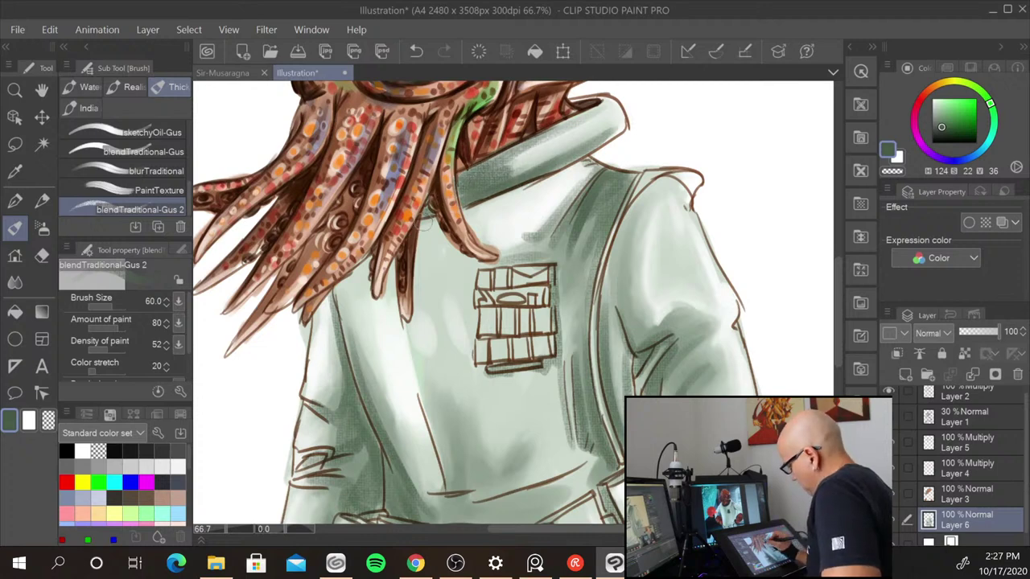
{"action": "mouse_move", "coordinate": [422, 221]}
{"action": "left_mouse_down"}
{"action": "mouse_move", "coordinate": [547, 179]}
{"action": "mouse_move", "coordinate": [582, 133]}
{"action": "left_mouse_up"}
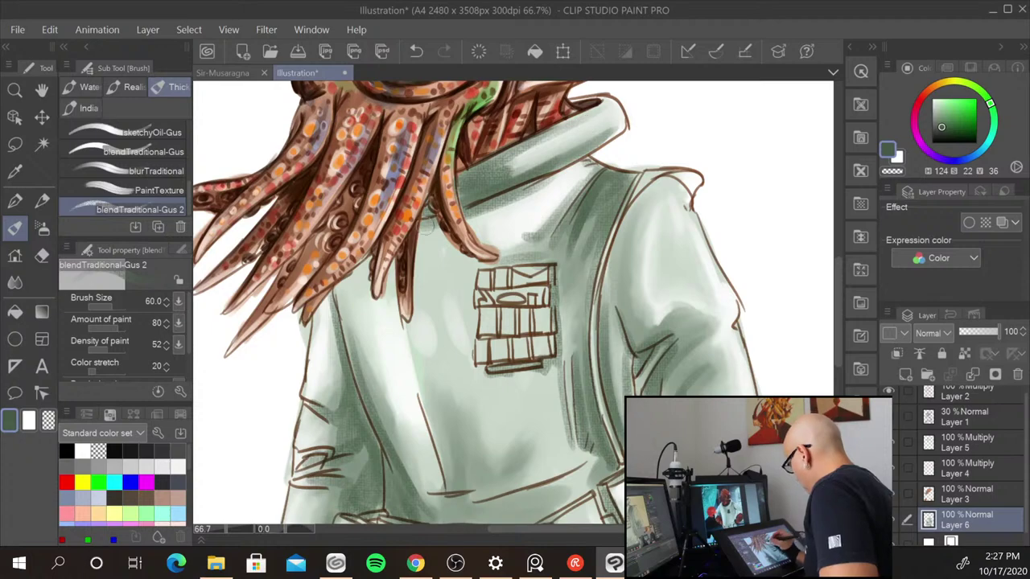
- Darken the shadows between collar and shoulder seam, under the collar and on the shoulder flap in near-black (V 4) at brush size 25
{"action": "left_click_drag", "start_coordinate": [630, 364], "coordinate": [570, 284]}
{"action": "left_click_drag", "start_coordinate": [944, 127], "coordinate": [932, 141]}
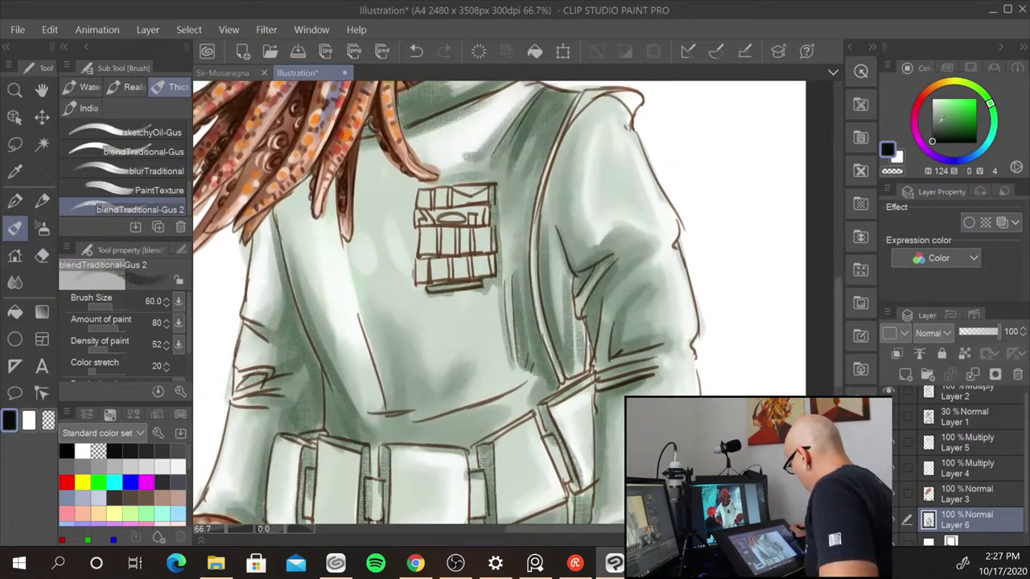
{"action": "key", "text": "["}
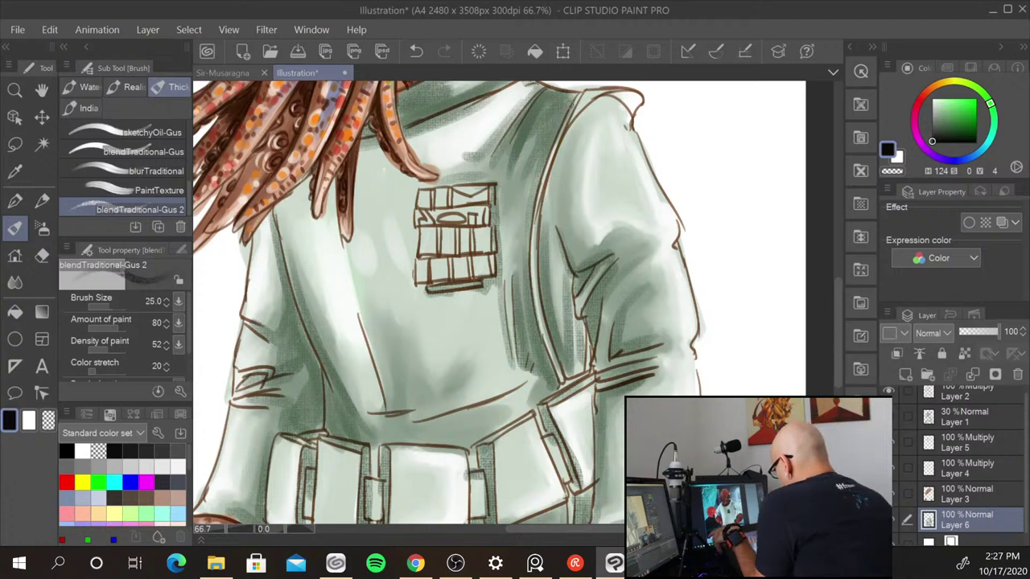
{"action": "left_click_drag", "start_coordinate": [570, 100], "coordinate": [552, 145]}
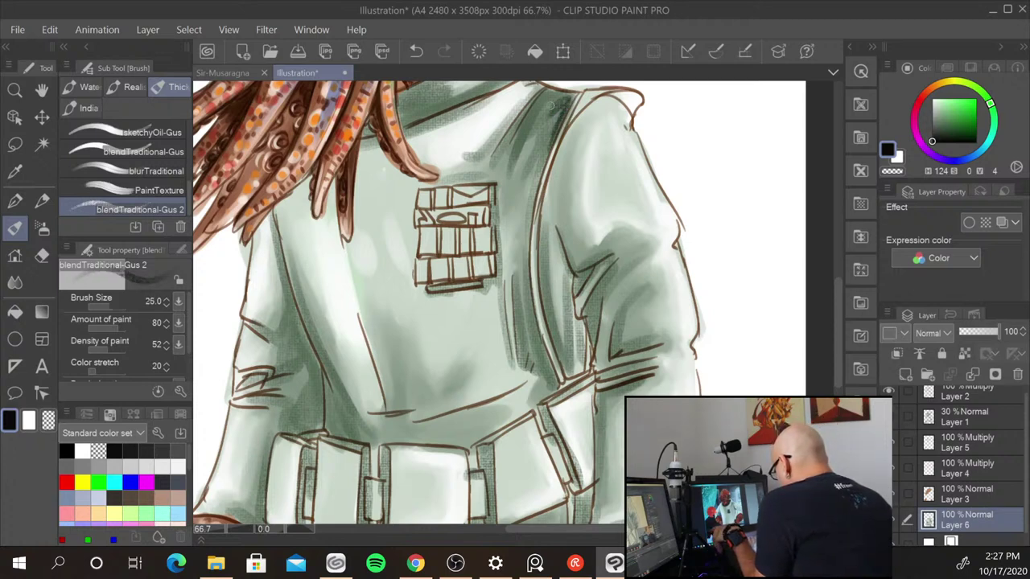
{"action": "left_click_drag", "start_coordinate": [548, 87], "coordinate": [510, 145]}
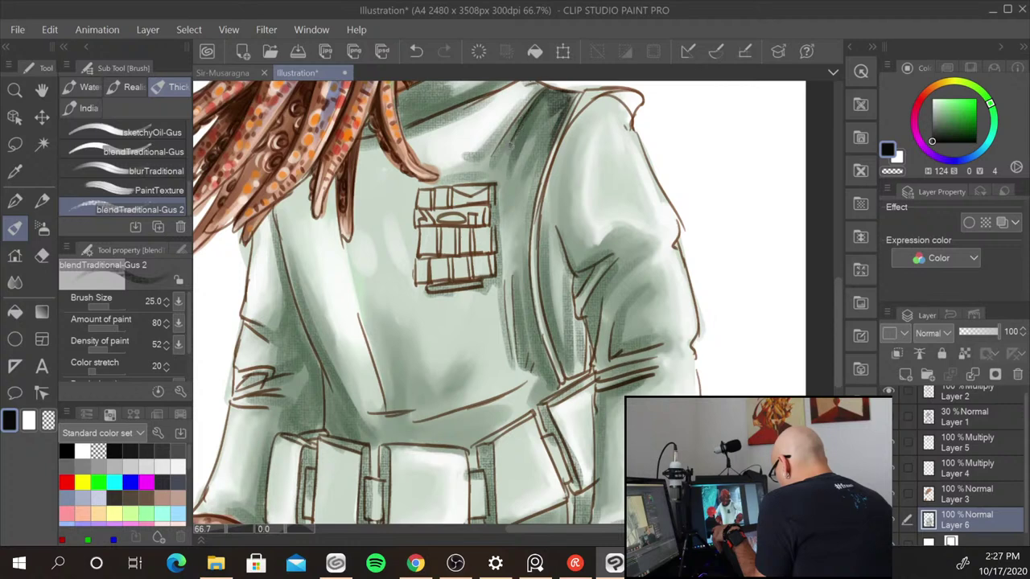
{"action": "left_click_drag", "start_coordinate": [542, 87], "coordinate": [491, 149]}
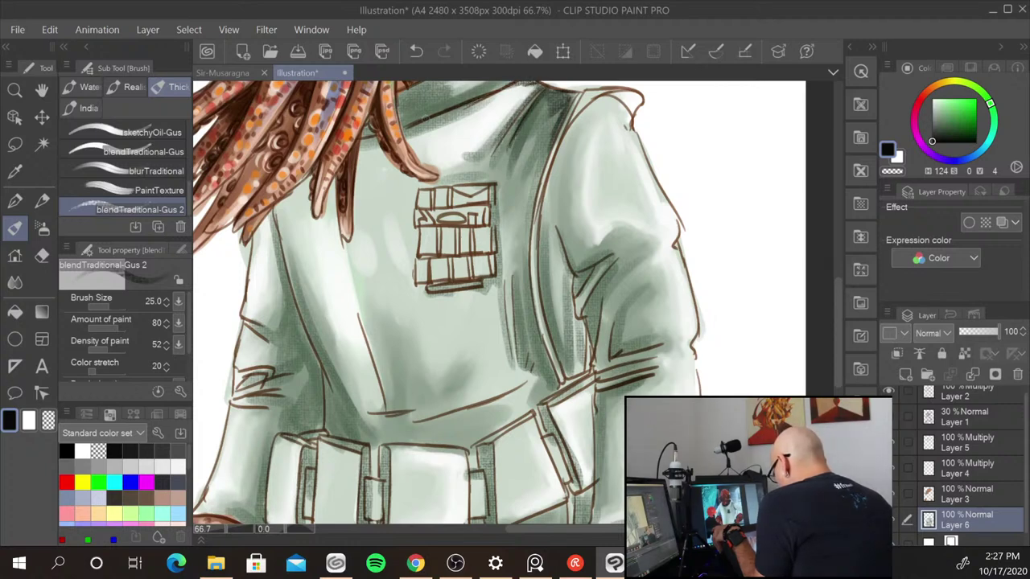
{"action": "left_click_drag", "start_coordinate": [425, 118], "coordinate": [505, 90]}
{"action": "mouse_move", "coordinate": [577, 93]}
{"action": "left_mouse_down"}
{"action": "mouse_move", "coordinate": [551, 142]}
{"action": "mouse_move", "coordinate": [604, 92]}
{"action": "mouse_move", "coordinate": [639, 91]}
{"action": "left_mouse_up"}
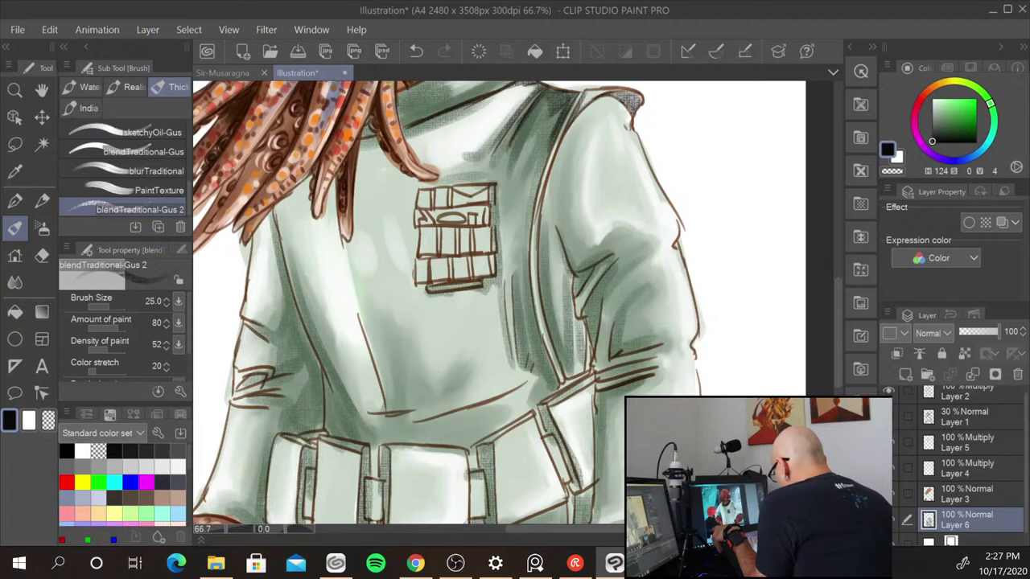
- Paint near-black shadow strokes along the armhole seam, from the shoulder flap down to the belt
{"action": "mouse_move", "coordinate": [610, 94]}
{"action": "left_mouse_down"}
{"action": "mouse_move", "coordinate": [560, 143]}
{"action": "mouse_move", "coordinate": [542, 264]}
{"action": "left_mouse_up"}
{"action": "left_click_drag", "start_coordinate": [541, 222], "coordinate": [558, 364]}
{"action": "left_click_drag", "start_coordinate": [541, 246], "coordinate": [562, 380]}
{"action": "left_click_drag", "start_coordinate": [534, 208], "coordinate": [537, 330]}
{"action": "left_click_drag", "start_coordinate": [537, 246], "coordinate": [557, 375]}
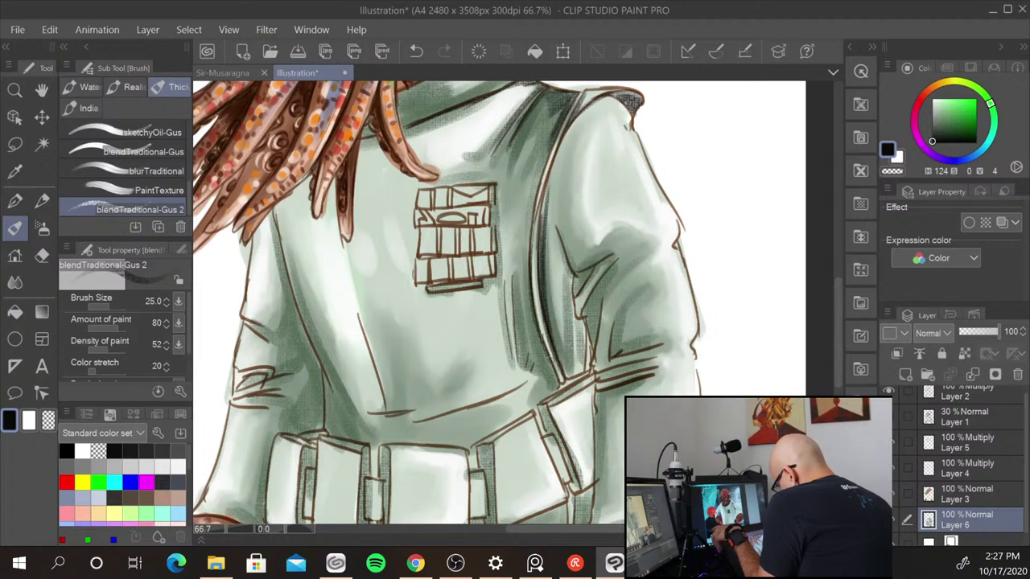
- Paint near-black strokes along the torso folds beside the armhole seam, the crease above the belt and the fold line at the front
{"action": "left_click_drag", "start_coordinate": [539, 316], "coordinate": [559, 380]}
{"action": "left_click_drag", "start_coordinate": [513, 276], "coordinate": [519, 370]}
{"action": "left_click_drag", "start_coordinate": [512, 308], "coordinate": [522, 364]}
{"action": "left_click_drag", "start_coordinate": [518, 354], "coordinate": [535, 383]}
{"action": "left_click_drag", "start_coordinate": [501, 281], "coordinate": [525, 389]}
{"action": "left_click_drag", "start_coordinate": [420, 420], "coordinate": [527, 382]}
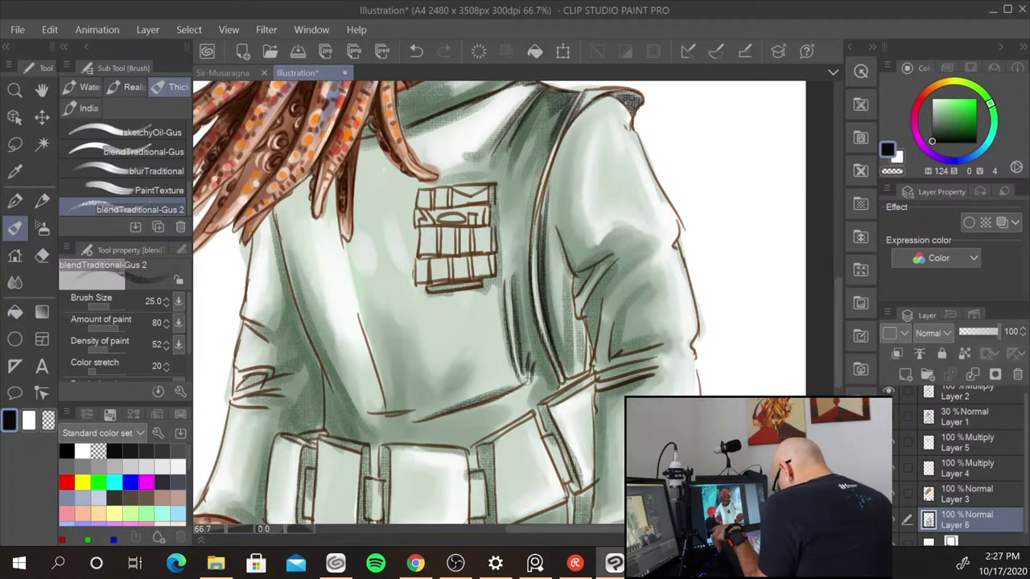
{"action": "left_click_drag", "start_coordinate": [451, 409], "coordinate": [497, 393]}
{"action": "left_click_drag", "start_coordinate": [362, 320], "coordinate": [388, 411]}
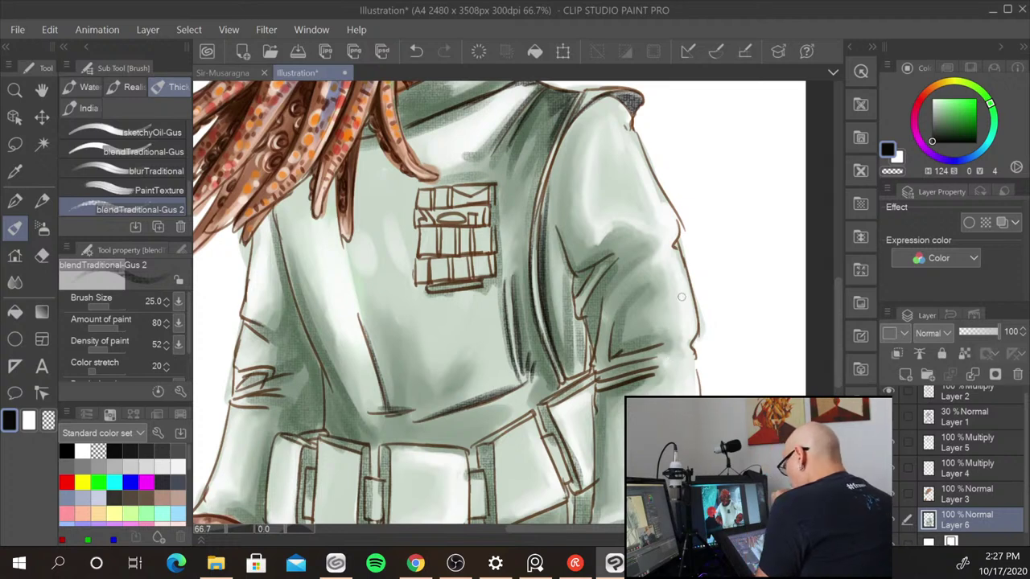
- Darken the elbow folds and creases of the sleeve beside the armhole seam with near-black strokes
{"action": "mouse_move", "coordinate": [566, 244]}
{"action": "left_mouse_down"}
{"action": "mouse_move", "coordinate": [588, 264]}
{"action": "mouse_move", "coordinate": [580, 273]}
{"action": "mouse_move", "coordinate": [593, 264]}
{"action": "mouse_move", "coordinate": [576, 319]}
{"action": "left_mouse_up"}
{"action": "mouse_move", "coordinate": [608, 267]}
{"action": "left_mouse_down"}
{"action": "mouse_move", "coordinate": [579, 317]}
{"action": "mouse_move", "coordinate": [586, 335]}
{"action": "left_mouse_up"}
{"action": "left_click_drag", "start_coordinate": [598, 321], "coordinate": [588, 349]}
{"action": "mouse_move", "coordinate": [604, 303]}
{"action": "left_mouse_down"}
{"action": "mouse_move", "coordinate": [594, 346]}
{"action": "mouse_move", "coordinate": [613, 321]}
{"action": "mouse_move", "coordinate": [628, 346]}
{"action": "mouse_move", "coordinate": [616, 351]}
{"action": "mouse_move", "coordinate": [665, 345]}
{"action": "left_mouse_up"}
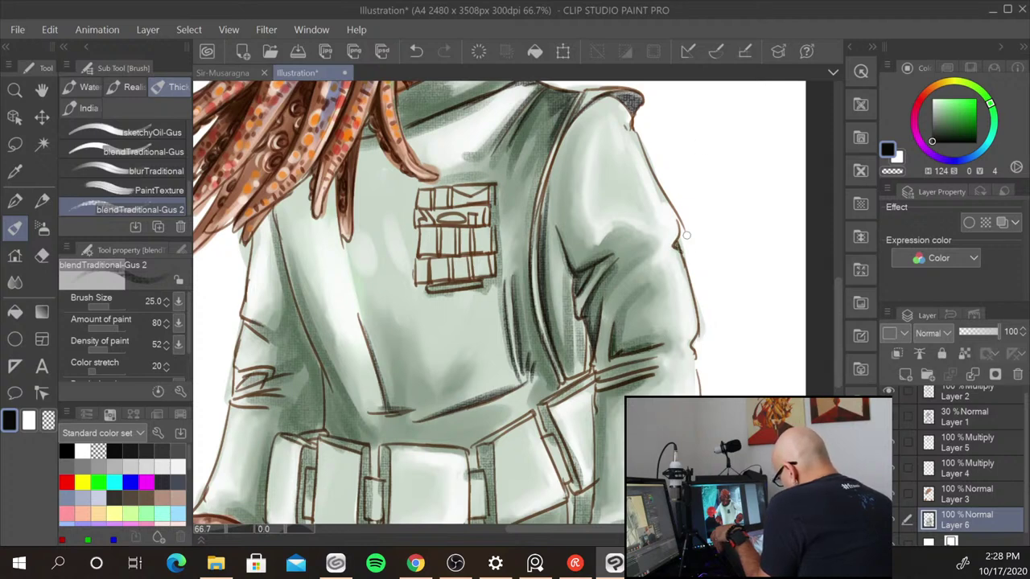
{"action": "left_click_drag", "start_coordinate": [570, 143], "coordinate": [580, 209]}
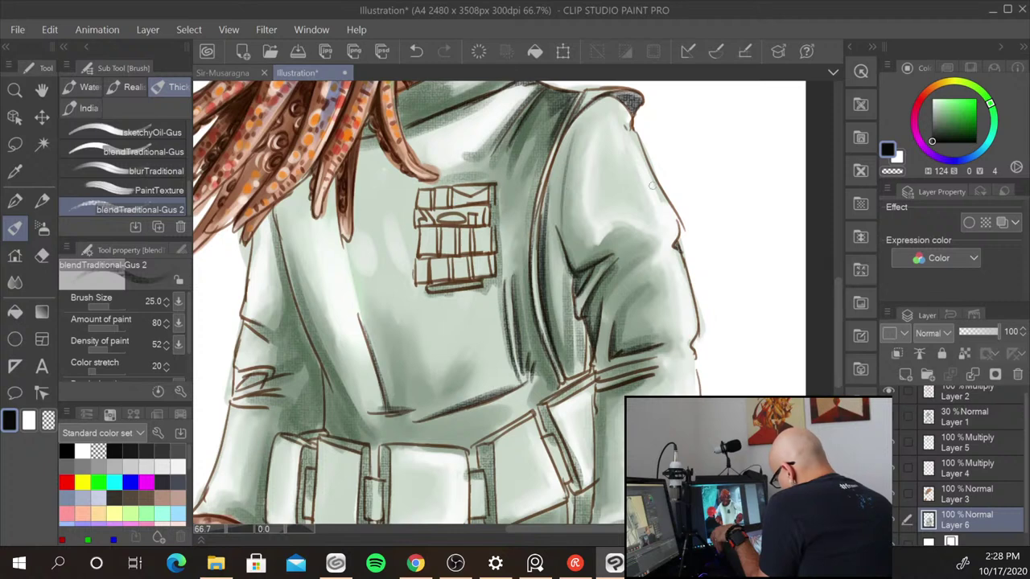
{"action": "left_click_drag", "start_coordinate": [602, 373], "coordinate": [637, 352]}
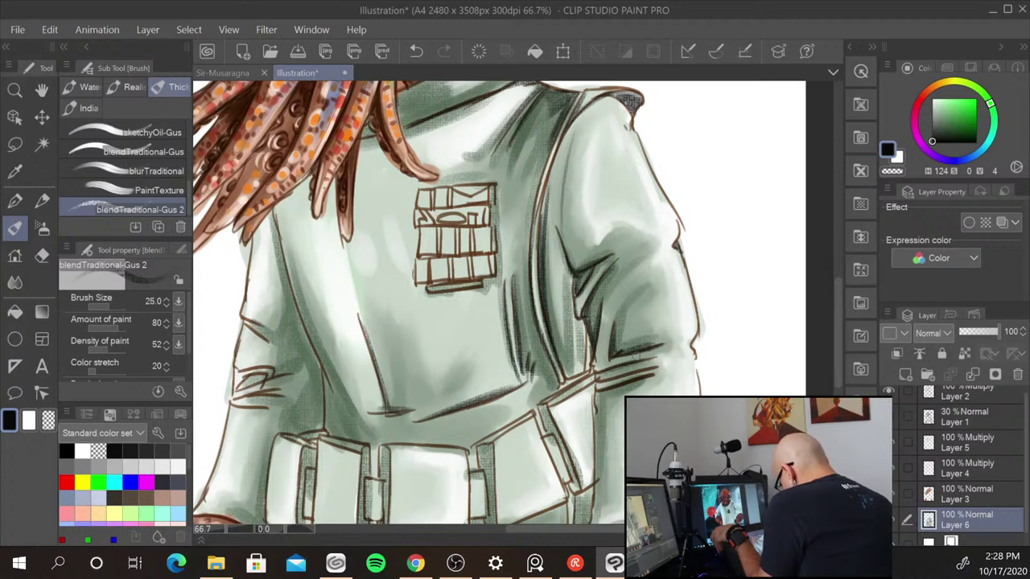
{"action": "left_click_drag", "start_coordinate": [598, 383], "coordinate": [654, 366]}
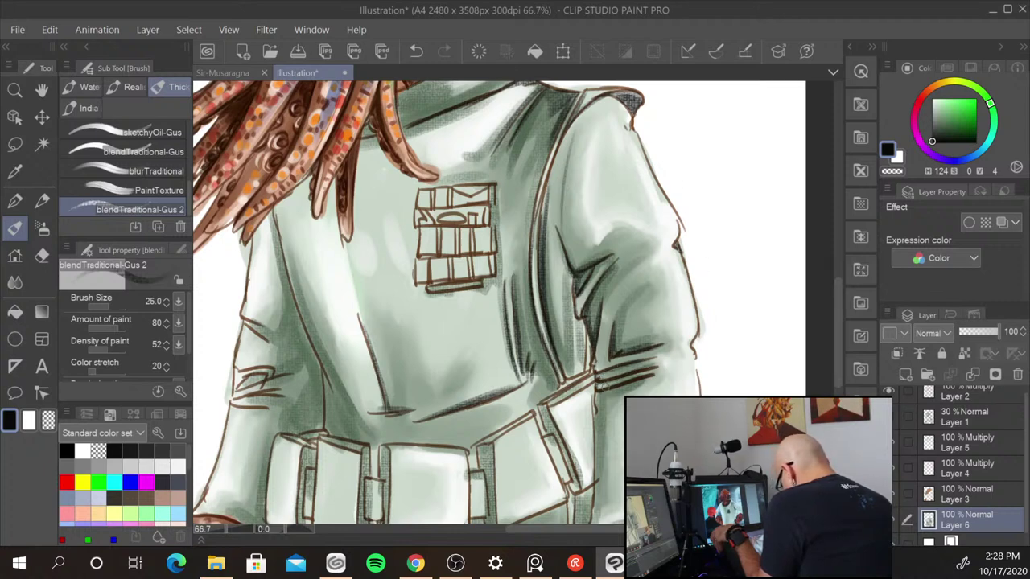
- Shade the inner edge of that sleeve's forearm down to the wrist and along the top of its cuff
{"action": "mouse_move", "coordinate": [604, 392]}
{"action": "left_mouse_down"}
{"action": "mouse_move", "coordinate": [648, 375]}
{"action": "mouse_move", "coordinate": [618, 388]}
{"action": "mouse_move", "coordinate": [597, 442]}
{"action": "left_mouse_up"}
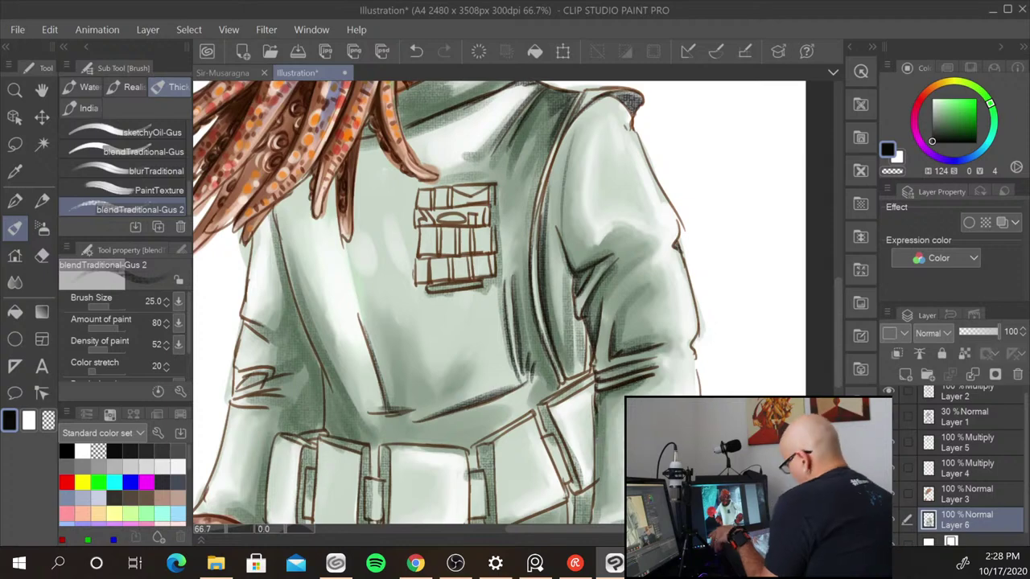
{"action": "left_click_drag", "start_coordinate": [746, 420], "coordinate": [750, 203]}
{"action": "left_click_drag", "start_coordinate": [598, 195], "coordinate": [597, 293]}
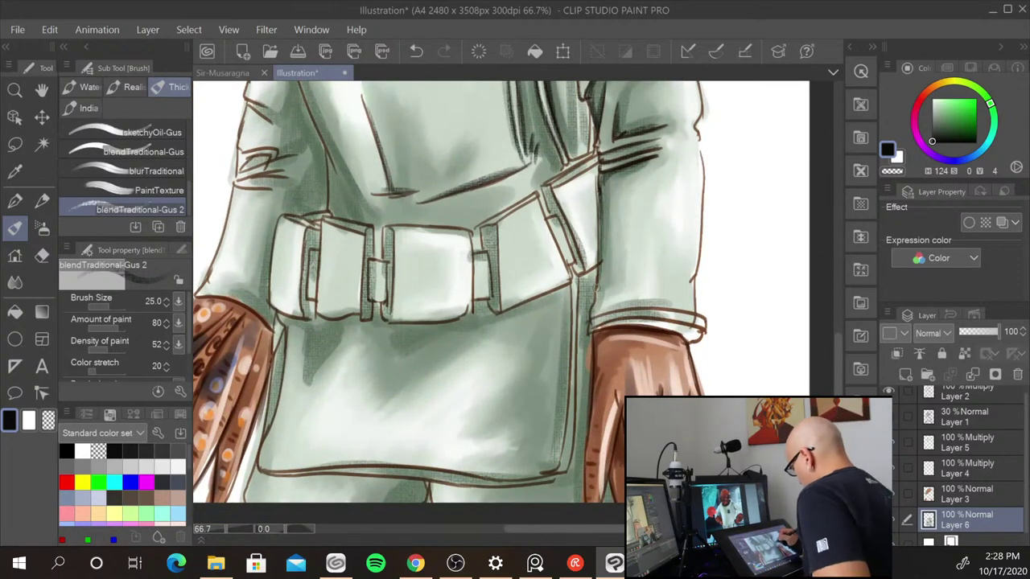
{"action": "mouse_move", "coordinate": [599, 214]}
{"action": "left_mouse_down"}
{"action": "mouse_move", "coordinate": [594, 314]}
{"action": "mouse_move", "coordinate": [693, 309]}
{"action": "left_mouse_up"}
{"action": "mouse_move", "coordinate": [589, 322]}
{"action": "left_mouse_down"}
{"action": "mouse_move", "coordinate": [673, 316]}
{"action": "mouse_move", "coordinate": [692, 322]}
{"action": "mouse_move", "coordinate": [647, 324]}
{"action": "mouse_move", "coordinate": [690, 333]}
{"action": "mouse_move", "coordinate": [658, 320]}
{"action": "left_mouse_up"}
- Paint near-black shadow down the tunic skirt's side edge next to the forearm and along the underside of the slanted belt pouch
{"action": "mouse_move", "coordinate": [583, 277]}
{"action": "left_mouse_down"}
{"action": "mouse_move", "coordinate": [599, 268]}
{"action": "mouse_move", "coordinate": [576, 365]}
{"action": "mouse_move", "coordinate": [577, 418]}
{"action": "left_mouse_up"}
{"action": "left_click_drag", "start_coordinate": [576, 320], "coordinate": [574, 442]}
{"action": "left_click_drag", "start_coordinate": [571, 285], "coordinate": [568, 426]}
{"action": "left_click_drag", "start_coordinate": [568, 357], "coordinate": [558, 462]}
{"action": "left_click_drag", "start_coordinate": [571, 281], "coordinate": [503, 314]}
{"action": "left_click_drag", "start_coordinate": [563, 286], "coordinate": [505, 311]}
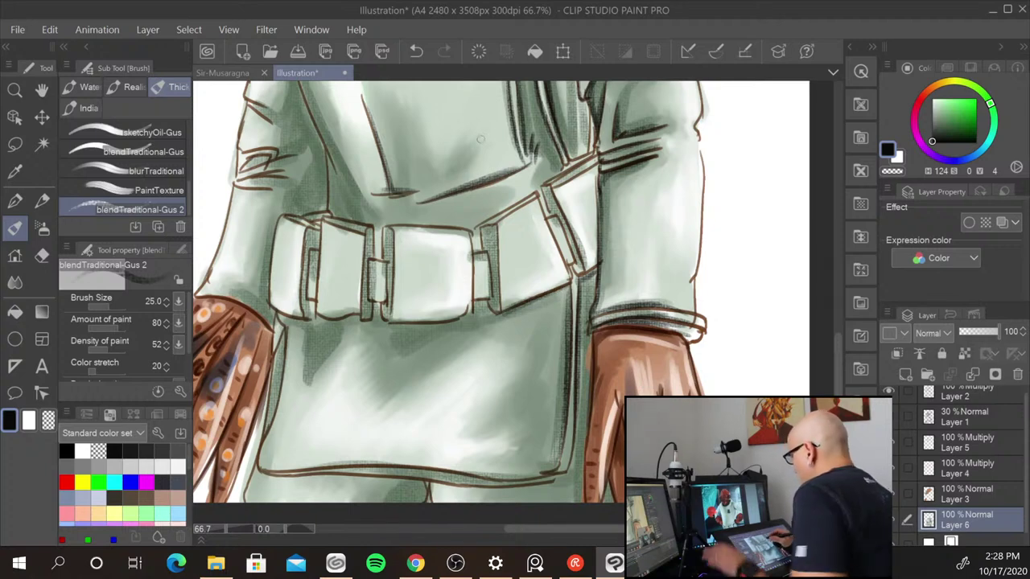
- Fill the side of the slanted belt pouch with near-black shadow and darken the edges of the outermost pouch near the sleeve
{"action": "left_click_drag", "start_coordinate": [493, 226], "coordinate": [494, 279]}
{"action": "mouse_move", "coordinate": [491, 224]}
{"action": "left_mouse_down"}
{"action": "mouse_move", "coordinate": [494, 281]}
{"action": "mouse_move", "coordinate": [487, 253]}
{"action": "left_mouse_up"}
{"action": "left_click_drag", "start_coordinate": [484, 224], "coordinate": [495, 284]}
{"action": "left_click_drag", "start_coordinate": [495, 247], "coordinate": [495, 307]}
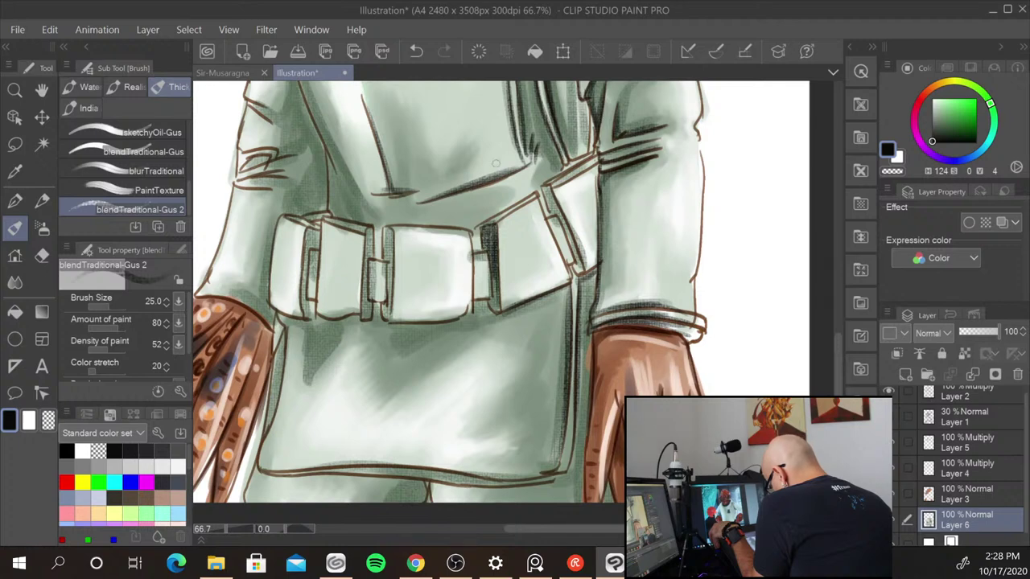
{"action": "mouse_move", "coordinate": [484, 224]}
{"action": "left_mouse_down"}
{"action": "mouse_move", "coordinate": [530, 198]}
{"action": "mouse_move", "coordinate": [557, 212]}
{"action": "mouse_move", "coordinate": [574, 247]}
{"action": "left_mouse_up"}
{"action": "left_click_drag", "start_coordinate": [545, 186], "coordinate": [586, 159]}
{"action": "left_click_drag", "start_coordinate": [549, 185], "coordinate": [591, 158]}
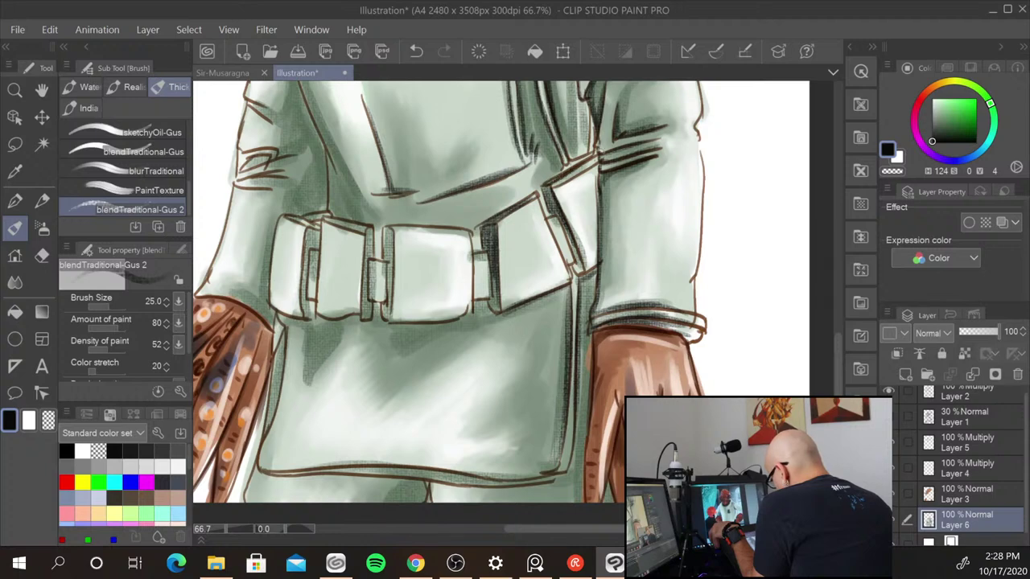
- Darken the gaps between the remaining belt pouches and the top edge of the pouches on the tentacle side
{"action": "mouse_move", "coordinate": [386, 225]}
{"action": "left_mouse_down"}
{"action": "mouse_move", "coordinate": [391, 314]}
{"action": "mouse_move", "coordinate": [363, 268]}
{"action": "mouse_move", "coordinate": [372, 266]}
{"action": "mouse_move", "coordinate": [362, 314]}
{"action": "left_mouse_up"}
{"action": "left_click_drag", "start_coordinate": [372, 254], "coordinate": [373, 302]}
{"action": "mouse_move", "coordinate": [322, 217]}
{"action": "left_mouse_down"}
{"action": "mouse_move", "coordinate": [367, 230]}
{"action": "mouse_move", "coordinate": [306, 256]}
{"action": "mouse_move", "coordinate": [306, 314]}
{"action": "left_mouse_up"}
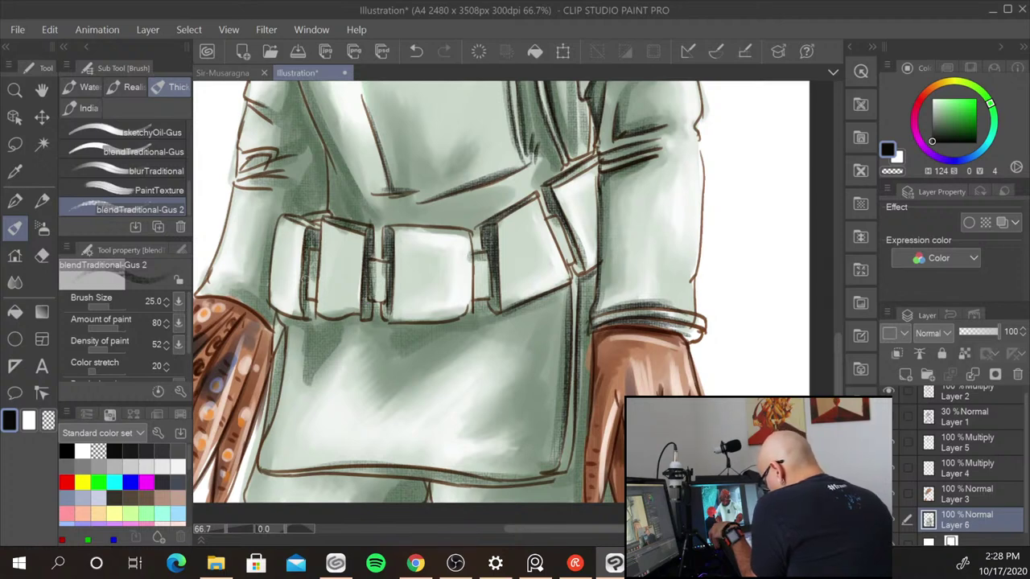
{"action": "left_click_drag", "start_coordinate": [304, 259], "coordinate": [304, 304]}
{"action": "mouse_move", "coordinate": [292, 218]}
{"action": "left_mouse_down"}
{"action": "mouse_move", "coordinate": [312, 225]}
{"action": "mouse_move", "coordinate": [329, 212]}
{"action": "left_mouse_up"}
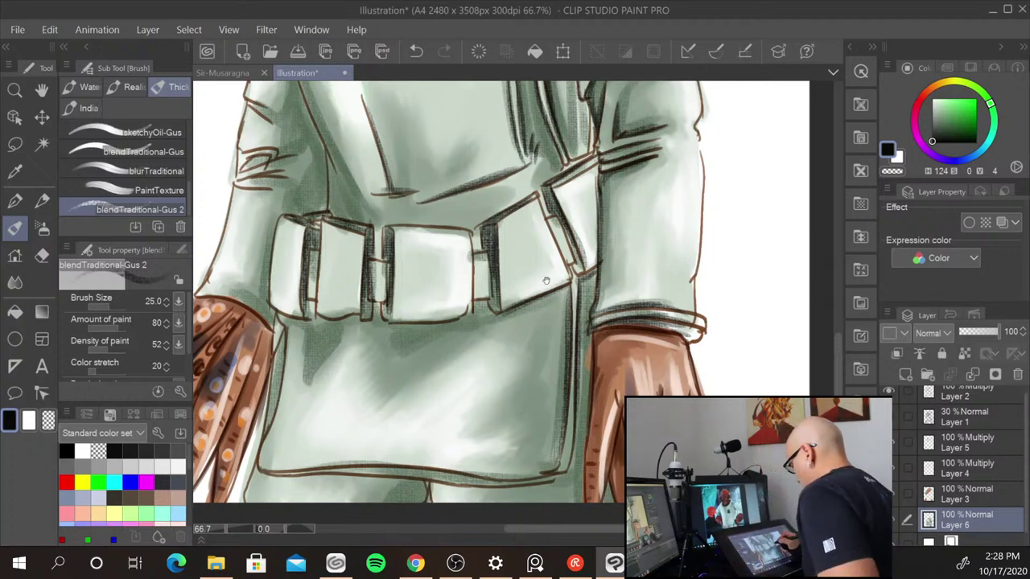
- Deepen the front seam below the tentacles down to the belt, and darken the adjacent sleeve's elbow folds and forearm edge
{"action": "left_click_drag", "start_coordinate": [545, 279], "coordinate": [556, 414]}
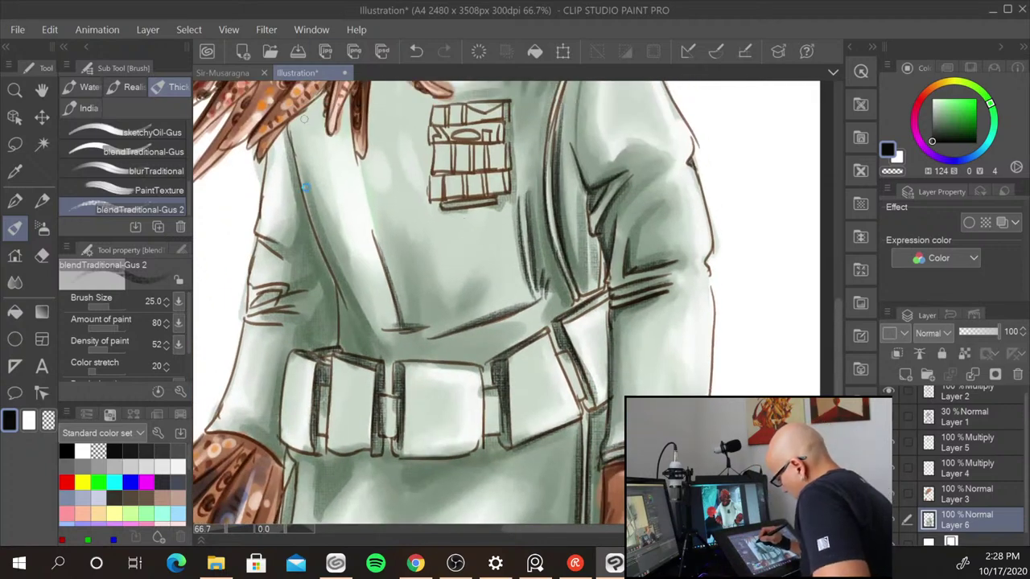
{"action": "left_click_drag", "start_coordinate": [303, 177], "coordinate": [330, 276]}
{"action": "left_click_drag", "start_coordinate": [304, 194], "coordinate": [352, 308]}
{"action": "left_click_drag", "start_coordinate": [329, 267], "coordinate": [369, 333]}
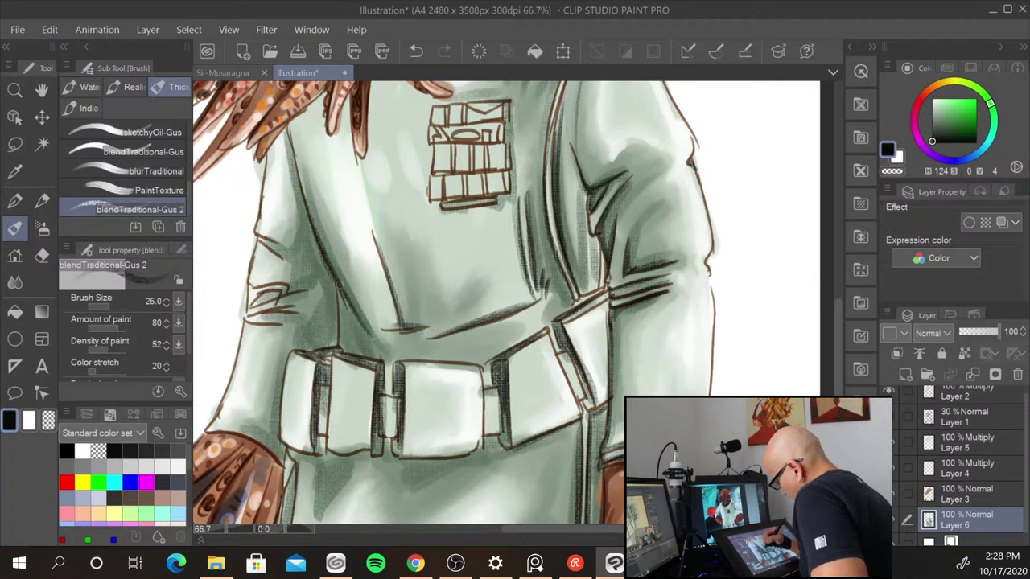
{"action": "mouse_move", "coordinate": [339, 283]}
{"action": "left_mouse_down"}
{"action": "mouse_move", "coordinate": [367, 331]}
{"action": "mouse_move", "coordinate": [339, 340]}
{"action": "mouse_move", "coordinate": [350, 331]}
{"action": "mouse_move", "coordinate": [354, 350]}
{"action": "mouse_move", "coordinate": [343, 319]}
{"action": "mouse_move", "coordinate": [344, 342]}
{"action": "left_mouse_up"}
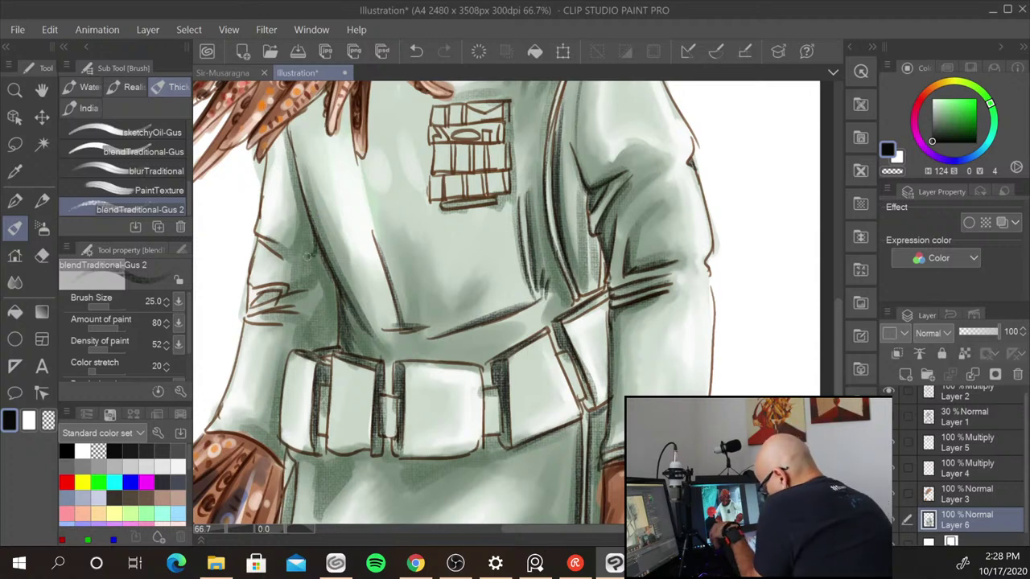
{"action": "mouse_move", "coordinate": [317, 258]}
{"action": "left_mouse_down"}
{"action": "mouse_move", "coordinate": [300, 286]}
{"action": "mouse_move", "coordinate": [328, 275]}
{"action": "mouse_move", "coordinate": [319, 259]}
{"action": "mouse_move", "coordinate": [331, 295]}
{"action": "mouse_move", "coordinate": [314, 327]}
{"action": "mouse_move", "coordinate": [338, 295]}
{"action": "mouse_move", "coordinate": [332, 336]}
{"action": "left_mouse_up"}
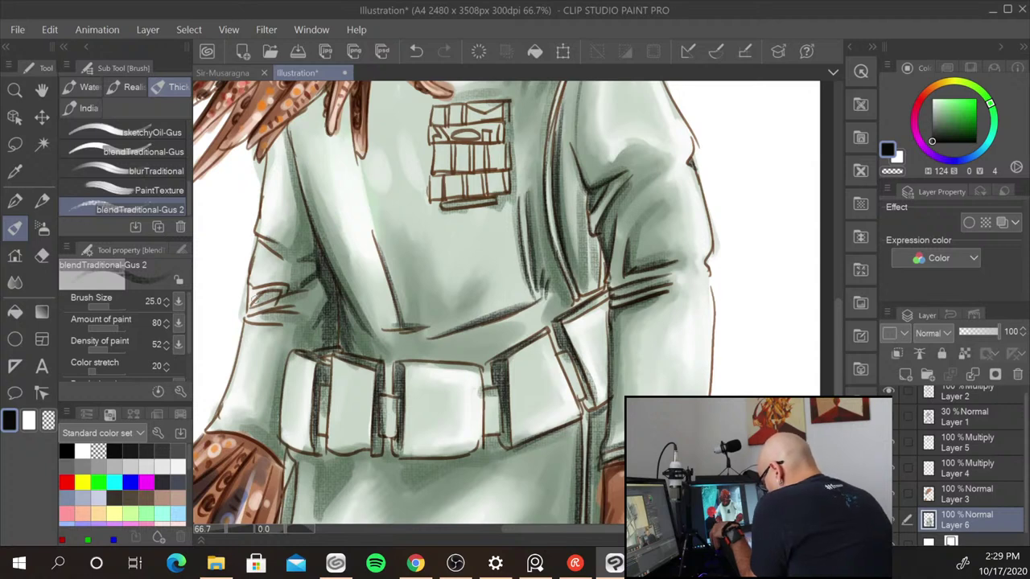
{"action": "mouse_move", "coordinate": [254, 303]}
{"action": "left_mouse_down"}
{"action": "mouse_move", "coordinate": [314, 277]}
{"action": "mouse_move", "coordinate": [274, 307]}
{"action": "mouse_move", "coordinate": [326, 287]}
{"action": "mouse_move", "coordinate": [306, 302]}
{"action": "mouse_move", "coordinate": [313, 328]}
{"action": "mouse_move", "coordinate": [285, 375]}
{"action": "mouse_move", "coordinate": [275, 434]}
{"action": "left_mouse_up"}
{"action": "left_click_drag", "start_coordinate": [277, 397], "coordinate": [285, 456]}
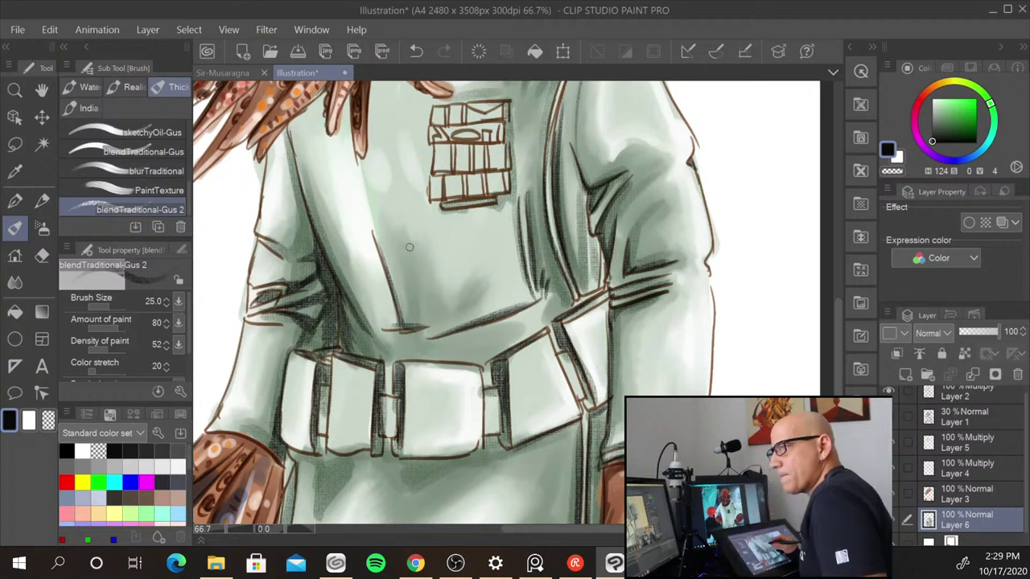
- Paint near-black cast shadows on the tunic skirt beneath the belt pouches and touch up the slanted pouch's upper corner
{"action": "mouse_move", "coordinate": [486, 365]}
{"action": "left_mouse_down"}
{"action": "mouse_move", "coordinate": [487, 375]}
{"action": "mouse_move", "coordinate": [520, 217]}
{"action": "left_mouse_up"}
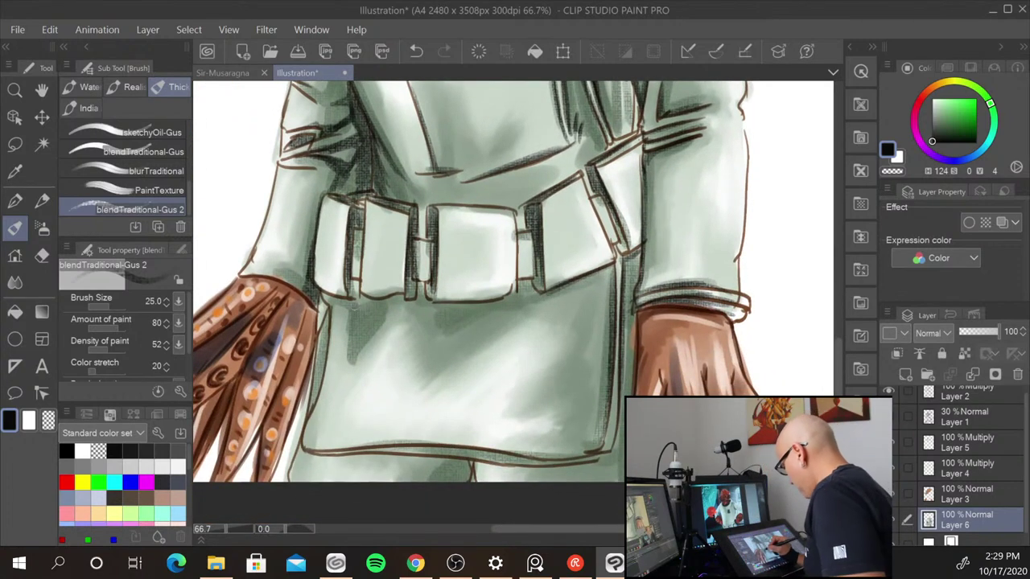
{"action": "left_click_drag", "start_coordinate": [355, 306], "coordinate": [354, 338]}
{"action": "mouse_move", "coordinate": [383, 298]}
{"action": "left_mouse_down"}
{"action": "mouse_move", "coordinate": [362, 325]}
{"action": "mouse_move", "coordinate": [354, 308]}
{"action": "left_mouse_up"}
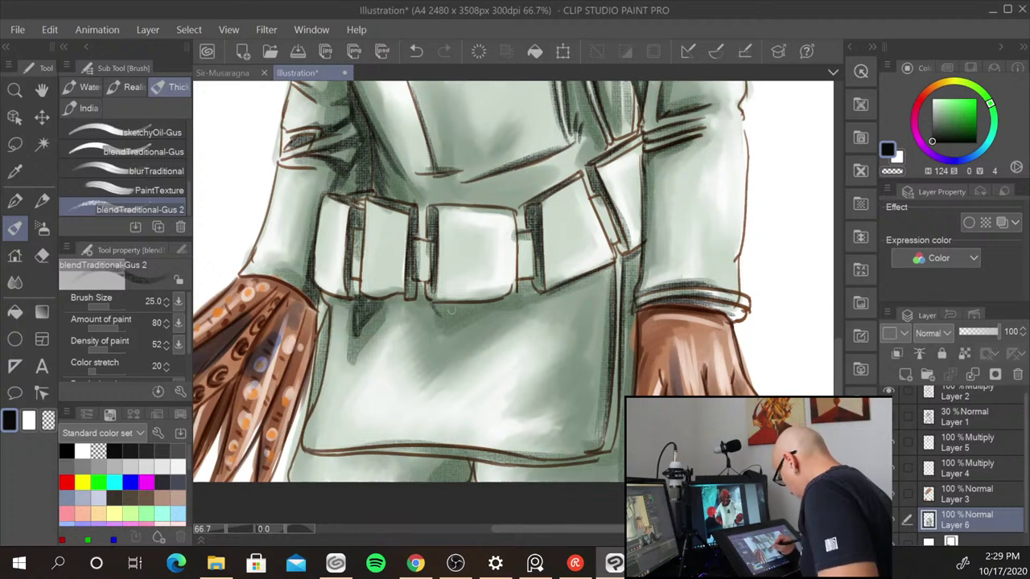
{"action": "mouse_move", "coordinate": [433, 307]}
{"action": "left_mouse_down"}
{"action": "mouse_move", "coordinate": [519, 302]}
{"action": "mouse_move", "coordinate": [508, 280]}
{"action": "mouse_move", "coordinate": [545, 279]}
{"action": "left_mouse_up"}
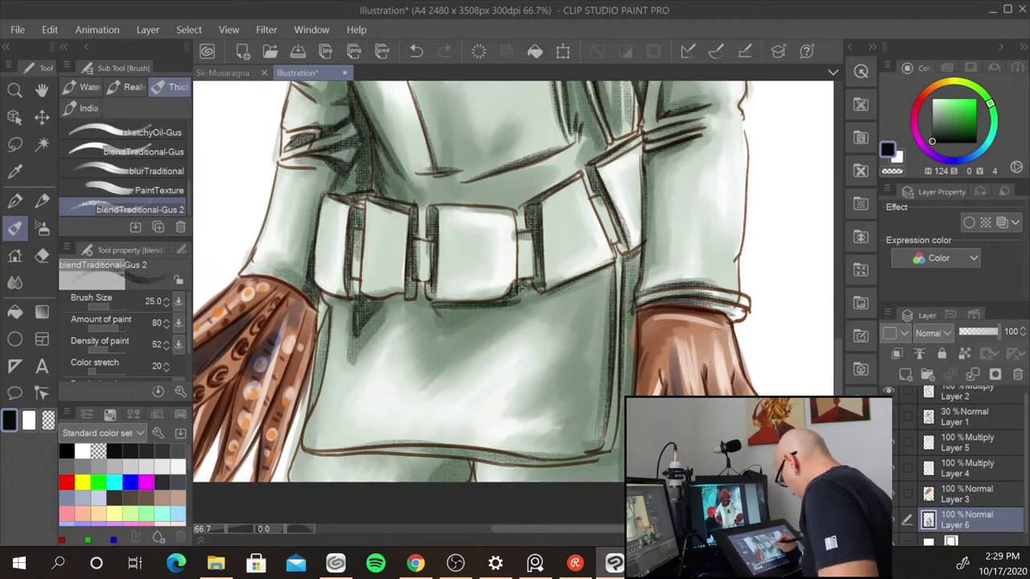
{"action": "left_click_drag", "start_coordinate": [495, 305], "coordinate": [454, 320]}
{"action": "left_click_drag", "start_coordinate": [531, 291], "coordinate": [612, 265]}
{"action": "left_click_drag", "start_coordinate": [583, 173], "coordinate": [591, 197]}
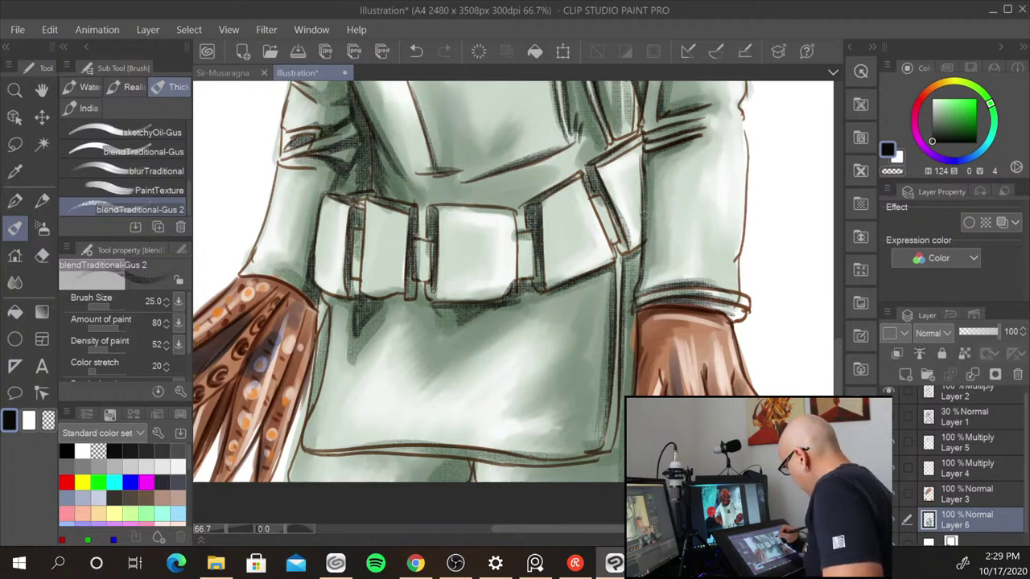
- Shade beneath the tunic's bottom hem, between the legs and down the tunic's side edge next to the tentacled hand
{"action": "left_click_drag", "start_coordinate": [567, 385], "coordinate": [642, 259]}
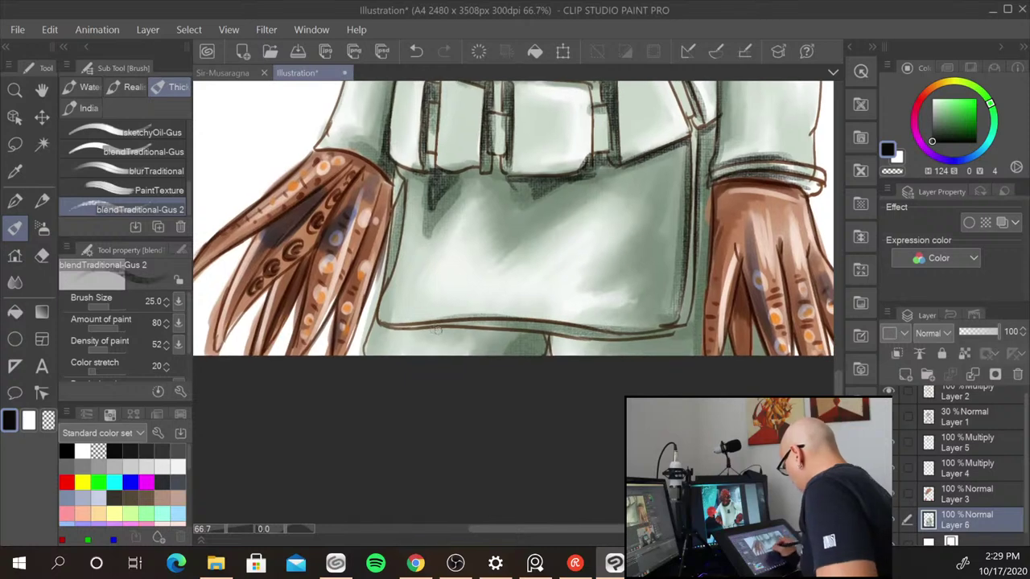
{"action": "left_click_drag", "start_coordinate": [435, 329], "coordinate": [625, 338]}
{"action": "mouse_move", "coordinate": [549, 337]}
{"action": "left_mouse_down"}
{"action": "mouse_move", "coordinate": [535, 359]}
{"action": "mouse_move", "coordinate": [612, 339]}
{"action": "left_mouse_up"}
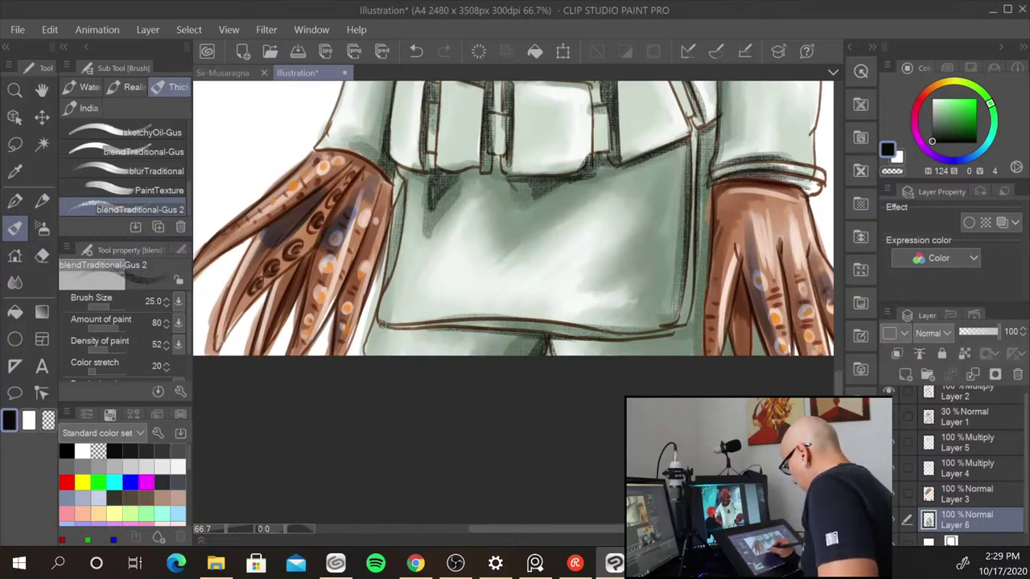
{"action": "left_click_drag", "start_coordinate": [410, 324], "coordinate": [380, 325]}
{"action": "left_click_drag", "start_coordinate": [392, 212], "coordinate": [367, 357]}
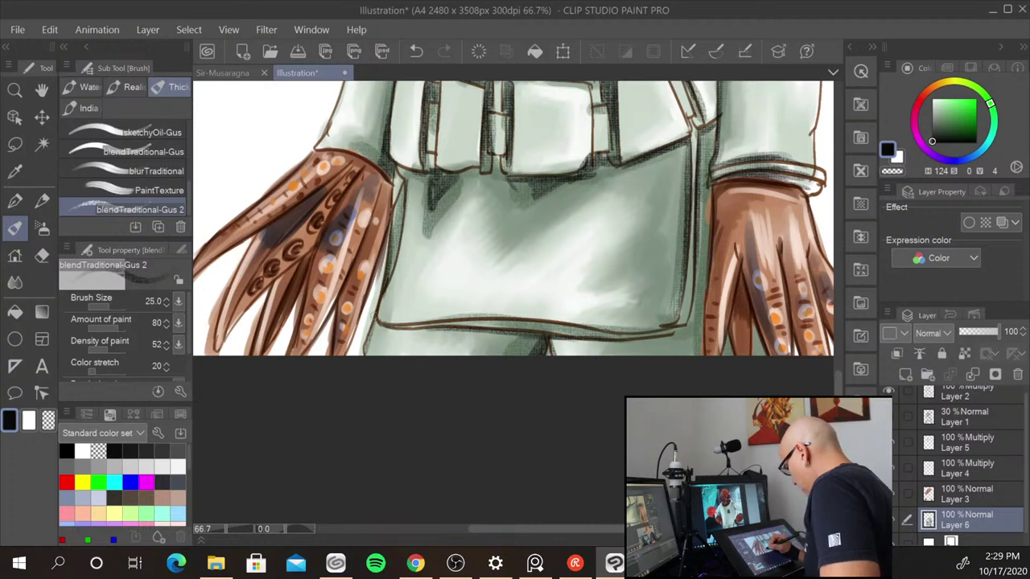
{"action": "left_click_drag", "start_coordinate": [378, 311], "coordinate": [341, 398]}
- Darken the strip between tunic skirt and hand, then reinforce the shadow on that sleeve's cuff and inner forearm edge
{"action": "left_click_drag", "start_coordinate": [712, 132], "coordinate": [706, 277]}
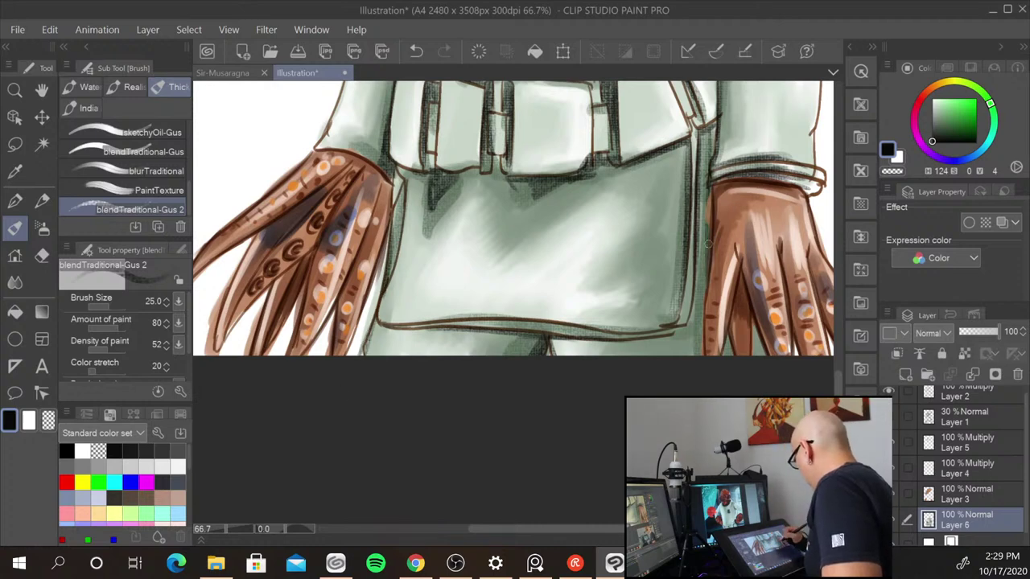
{"action": "mouse_move", "coordinate": [708, 242]}
{"action": "left_mouse_down"}
{"action": "mouse_move", "coordinate": [703, 302]}
{"action": "mouse_move", "coordinate": [758, 334]}
{"action": "mouse_move", "coordinate": [699, 426]}
{"action": "left_mouse_up"}
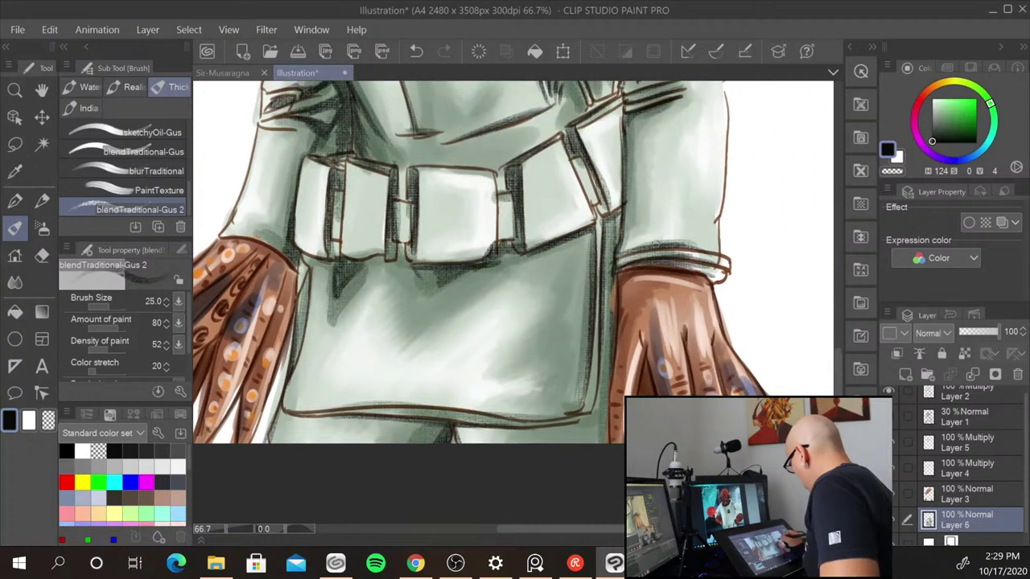
{"action": "left_click_drag", "start_coordinate": [632, 249], "coordinate": [732, 255]}
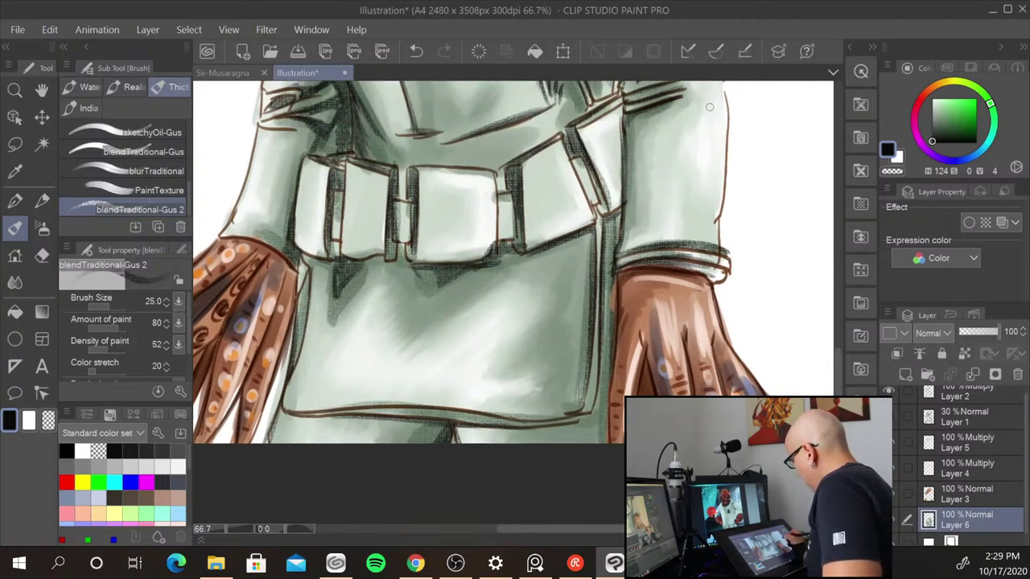
{"action": "left_click_drag", "start_coordinate": [627, 133], "coordinate": [624, 253]}
- Darken the underside of the collar beside the tentacles and the shoulder area between the collar and the armhole seam
{"action": "left_click", "coordinate": [779, 272], "text": "alt"}
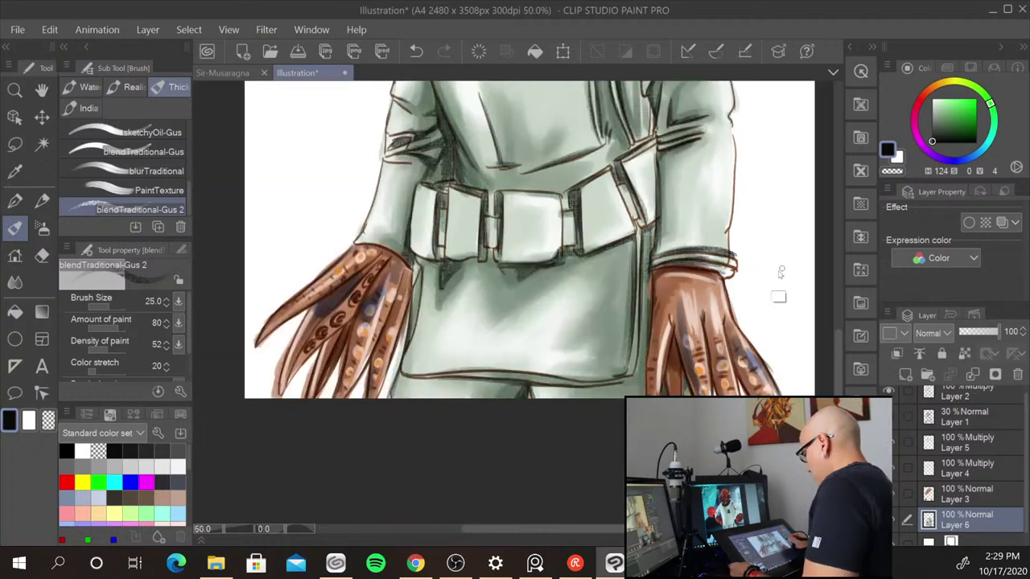
{"action": "left_click", "coordinate": [779, 272], "text": "alt"}
{"action": "left_click", "coordinate": [779, 272], "text": "alt"}
{"action": "left_click_drag", "start_coordinate": [770, 229], "coordinate": [512, 311]}
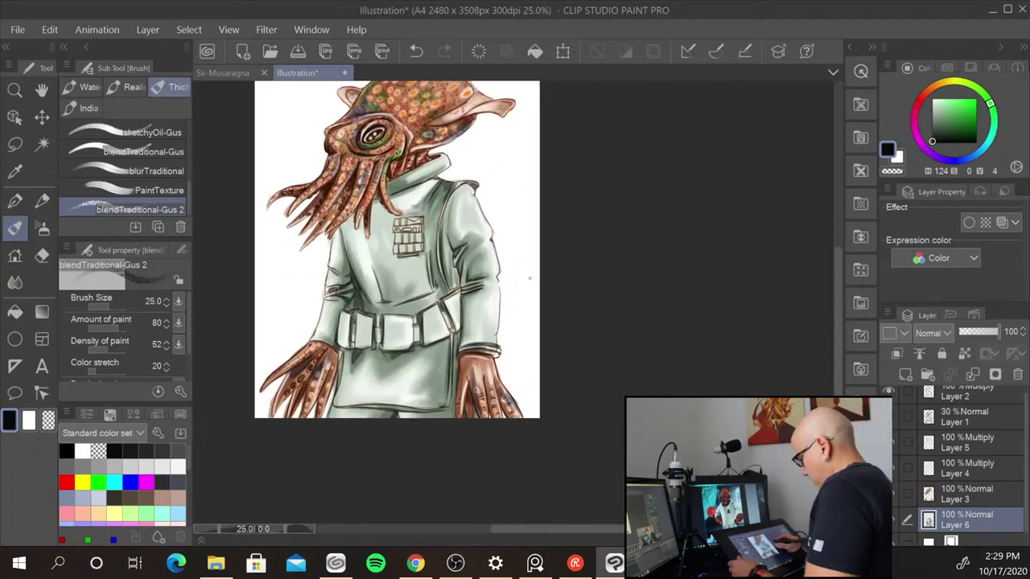
{"action": "scroll", "coordinate": [530, 279], "scroll_direction": "up", "scroll_amount": 3}
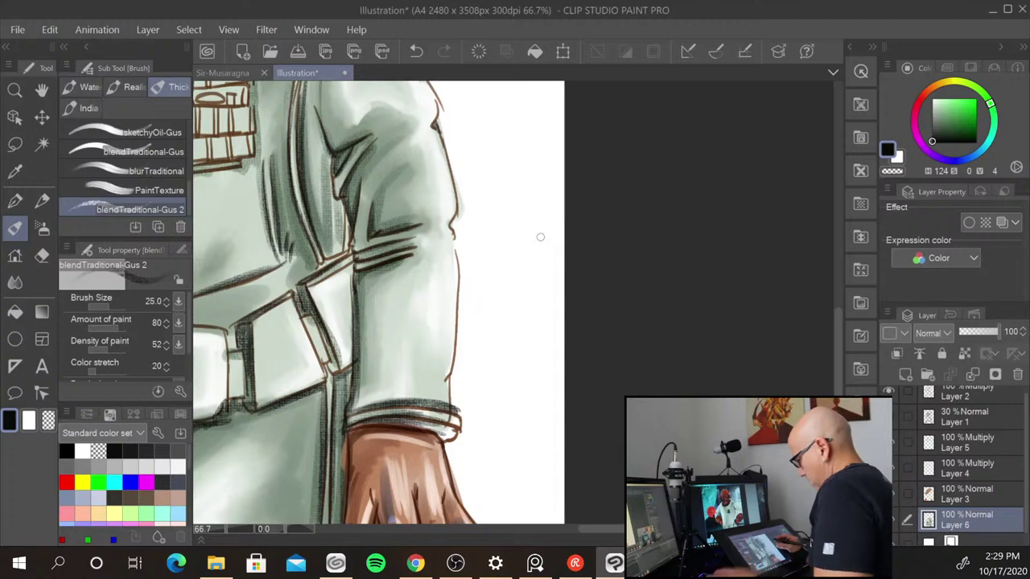
{"action": "left_click_drag", "start_coordinate": [405, 201], "coordinate": [548, 389]}
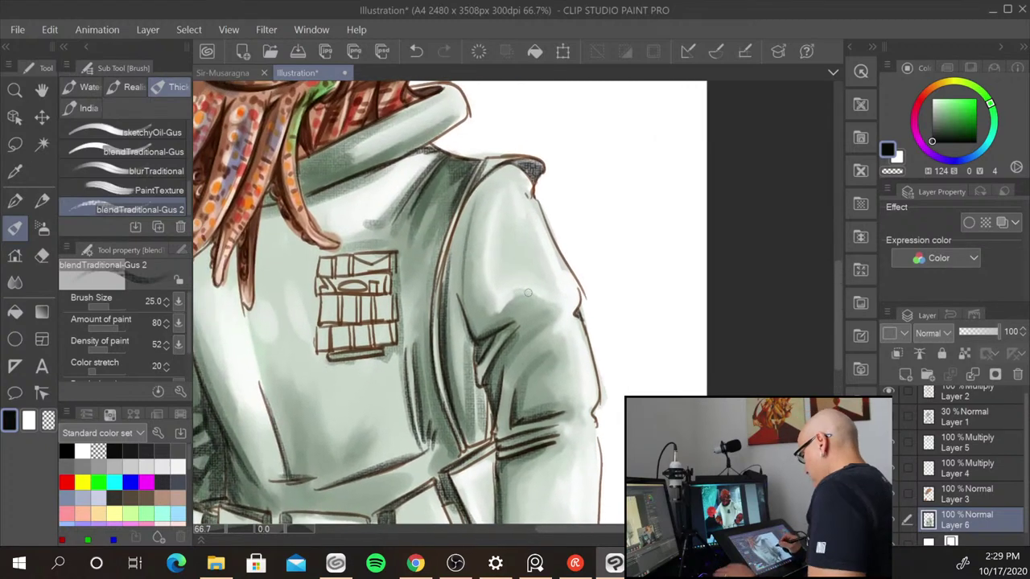
{"action": "left_click_drag", "start_coordinate": [528, 293], "coordinate": [640, 319]}
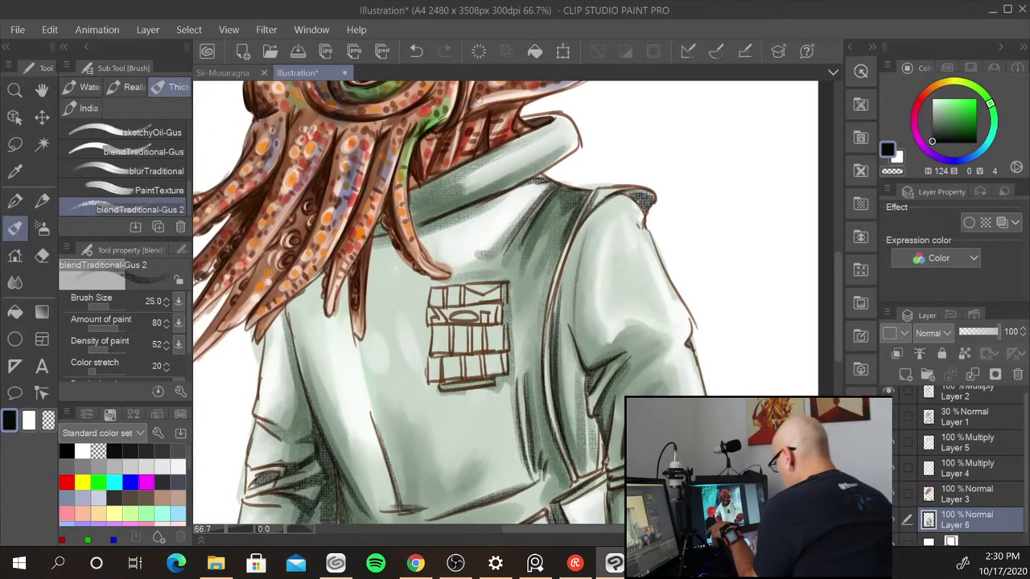
{"action": "left_click_drag", "start_coordinate": [489, 157], "coordinate": [408, 196]}
{"action": "mouse_move", "coordinate": [453, 173]}
{"action": "left_mouse_down"}
{"action": "mouse_move", "coordinate": [417, 190]}
{"action": "mouse_move", "coordinate": [410, 215]}
{"action": "mouse_move", "coordinate": [439, 217]}
{"action": "mouse_move", "coordinate": [497, 185]}
{"action": "mouse_move", "coordinate": [419, 215]}
{"action": "left_mouse_up"}
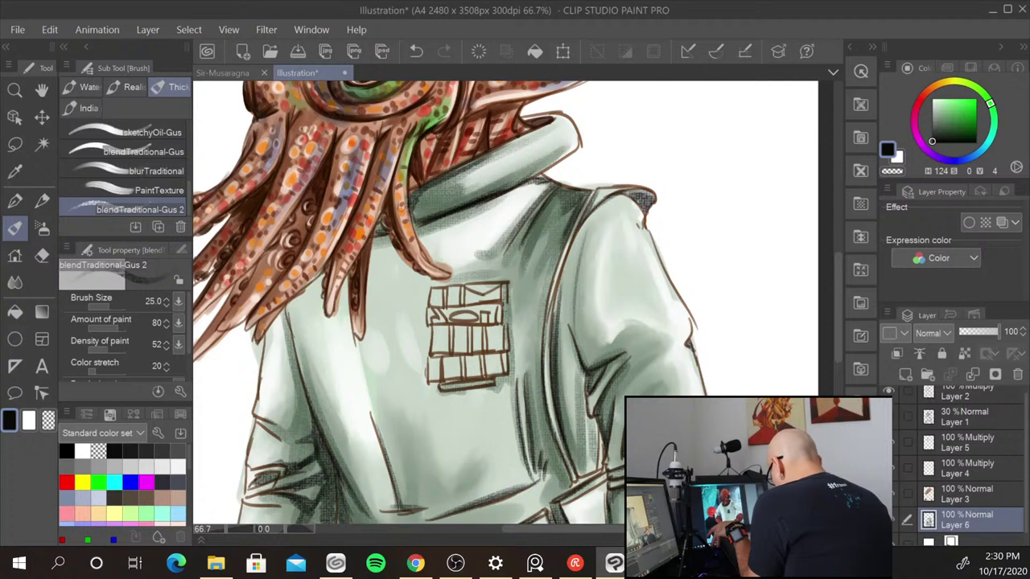
{"action": "mouse_move", "coordinate": [554, 185]}
{"action": "left_mouse_down"}
{"action": "mouse_move", "coordinate": [526, 222]}
{"action": "mouse_move", "coordinate": [539, 193]}
{"action": "mouse_move", "coordinate": [560, 196]}
{"action": "mouse_move", "coordinate": [570, 241]}
{"action": "left_mouse_up"}
{"action": "left_click_drag", "start_coordinate": [590, 195], "coordinate": [566, 250]}
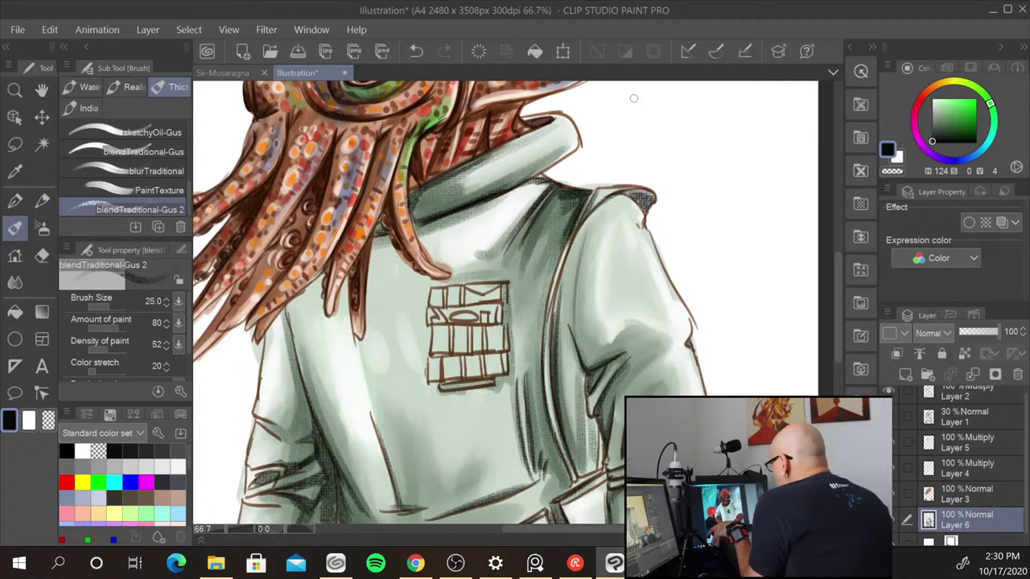
- Reinforce the near-black shadows on the collar and shoulder folds, down the tunic's side seam, and between the sleeve and torso
{"action": "mouse_move", "coordinate": [601, 205]}
{"action": "left_mouse_down"}
{"action": "mouse_move", "coordinate": [650, 195]}
{"action": "mouse_move", "coordinate": [596, 204]}
{"action": "mouse_move", "coordinate": [502, 252]}
{"action": "left_mouse_up"}
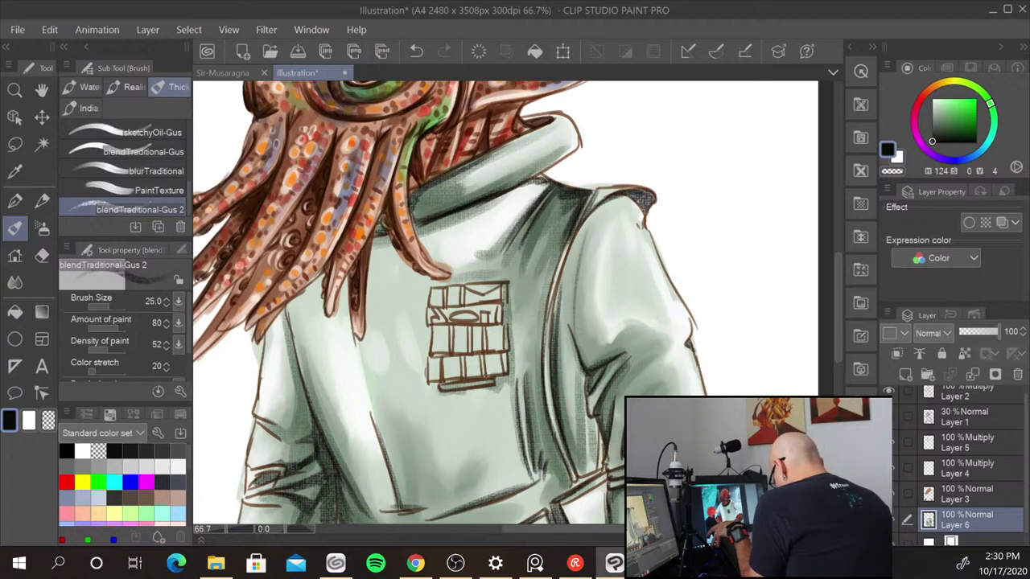
{"action": "left_click_drag", "start_coordinate": [564, 152], "coordinate": [475, 195]}
{"action": "left_click_drag", "start_coordinate": [528, 137], "coordinate": [499, 154]}
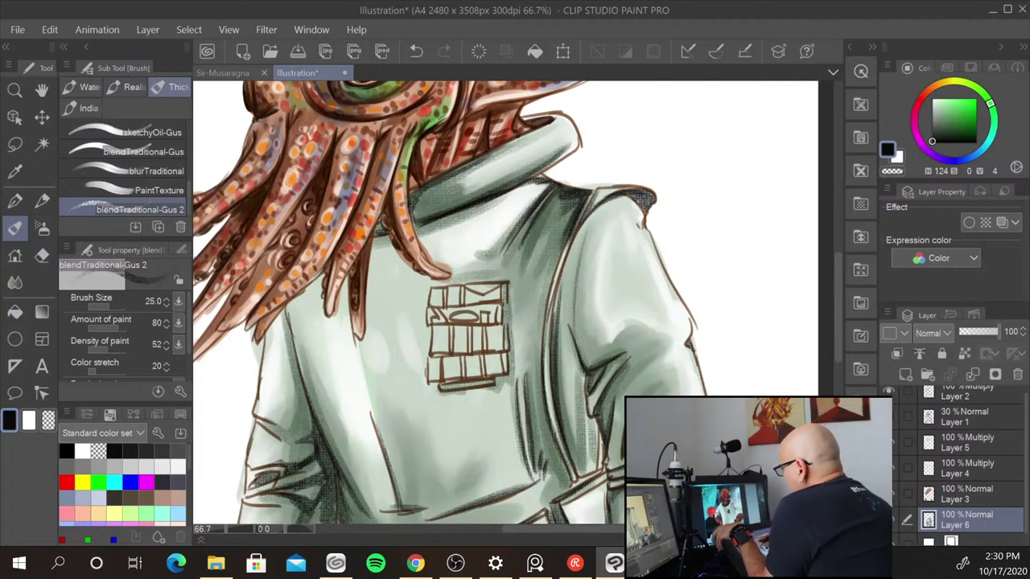
{"action": "left_click_drag", "start_coordinate": [288, 305], "coordinate": [338, 481]}
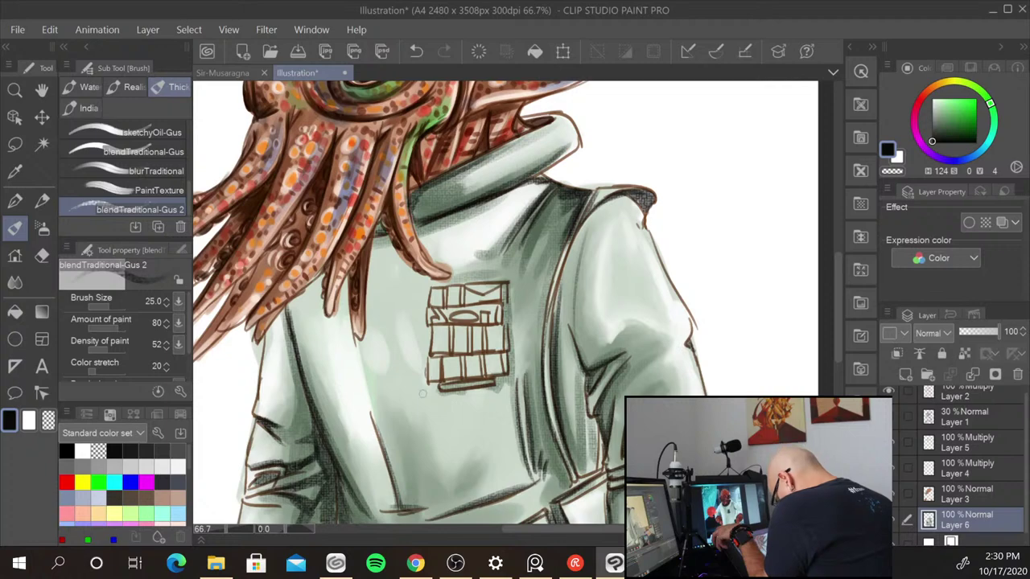
{"action": "left_click_drag", "start_coordinate": [655, 335], "coordinate": [610, 214]}
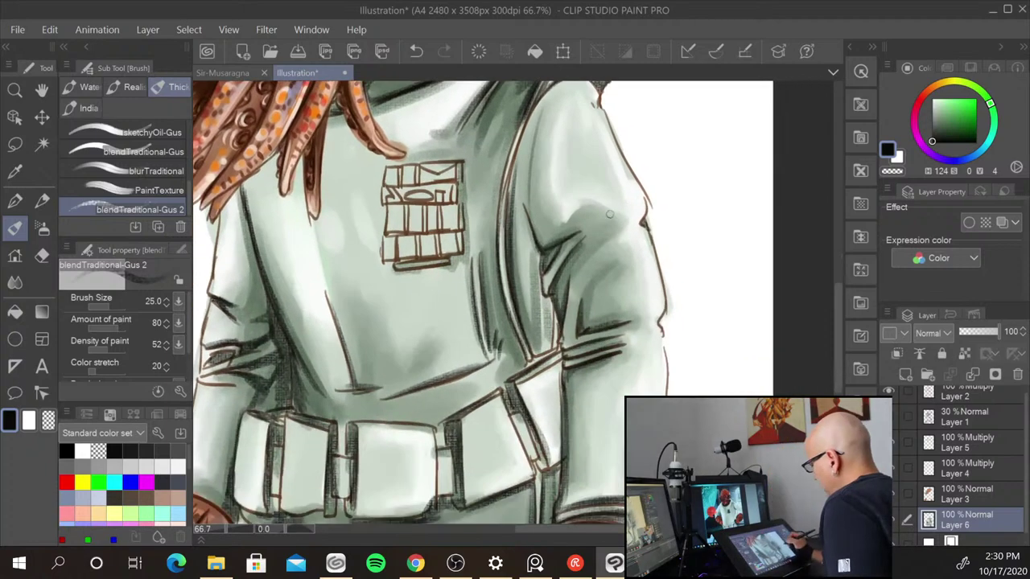
{"action": "mouse_move", "coordinate": [543, 255]}
{"action": "left_mouse_down"}
{"action": "mouse_move", "coordinate": [551, 351]}
{"action": "mouse_move", "coordinate": [555, 330]}
{"action": "mouse_move", "coordinate": [513, 375]}
{"action": "left_mouse_up"}
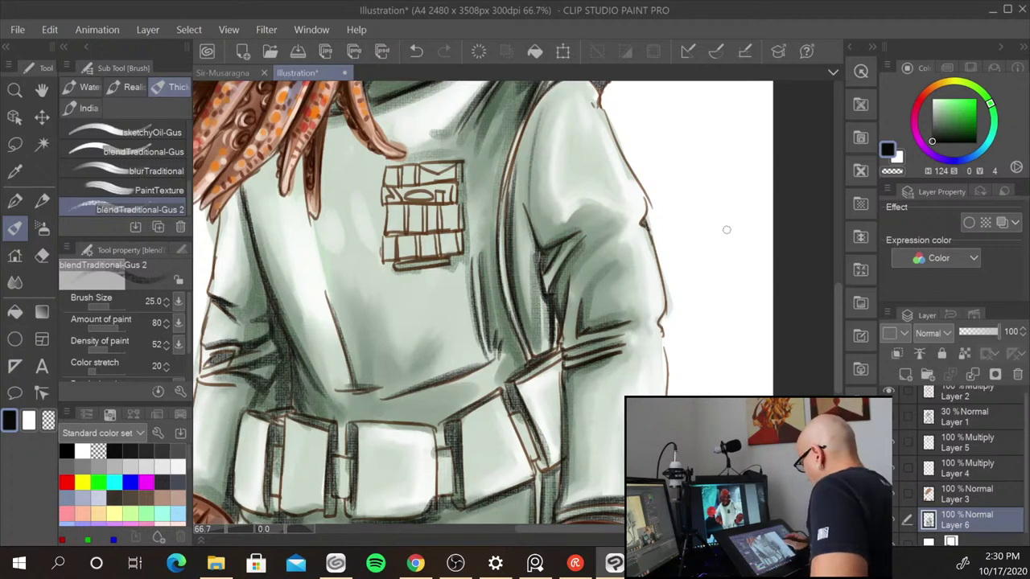
- Check the uniform's shadows from the hem and hands up to the collar, both close up and on the whole figure
{"action": "left_click_drag", "start_coordinate": [688, 372], "coordinate": [701, 188]}
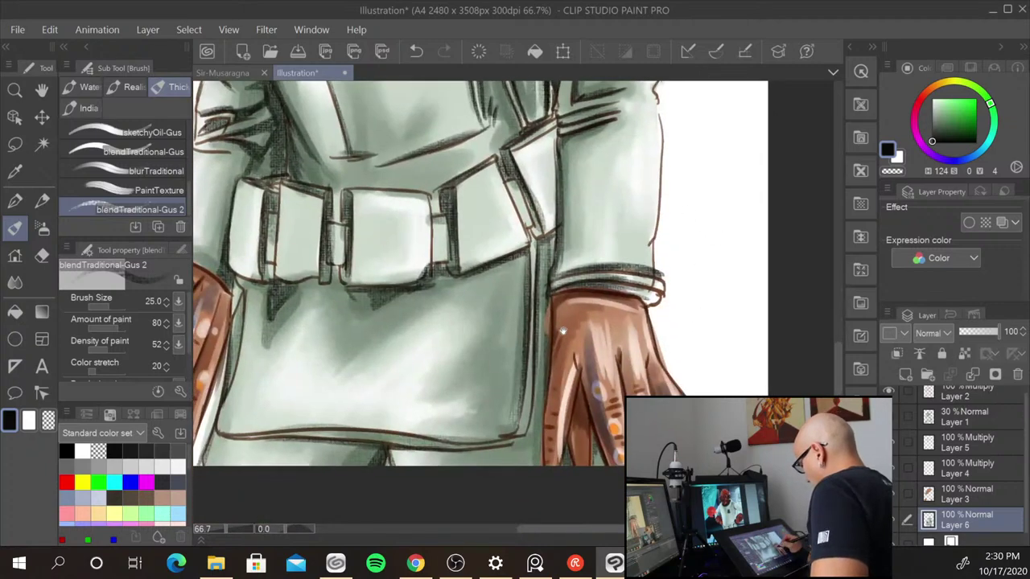
{"action": "left_click_drag", "start_coordinate": [562, 330], "coordinate": [579, 300]}
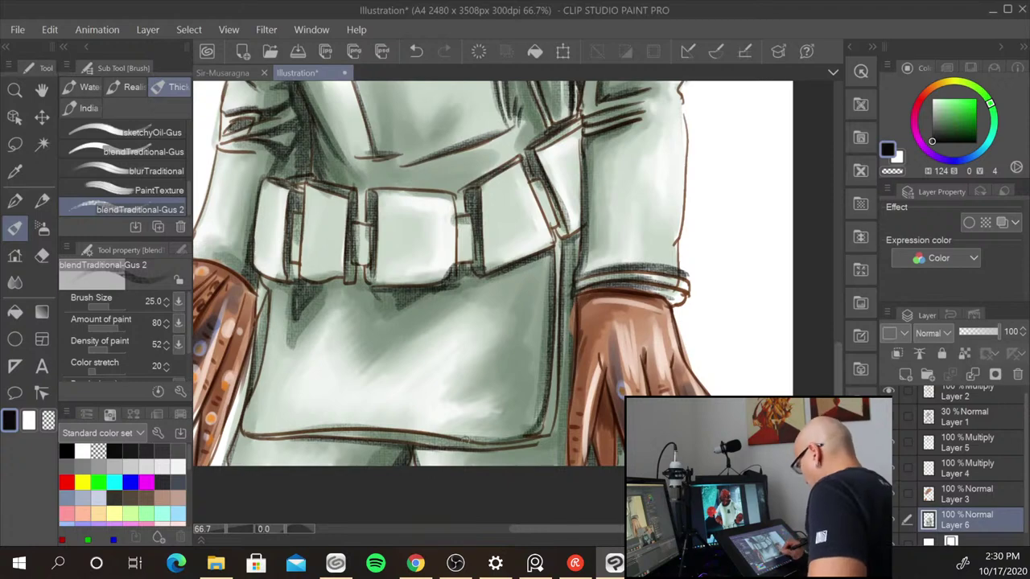
{"action": "key", "text": "ctrl+minus"}
{"action": "key", "text": "ctrl+minus"}
{"action": "left_click_drag", "start_coordinate": [731, 273], "coordinate": [496, 423]}
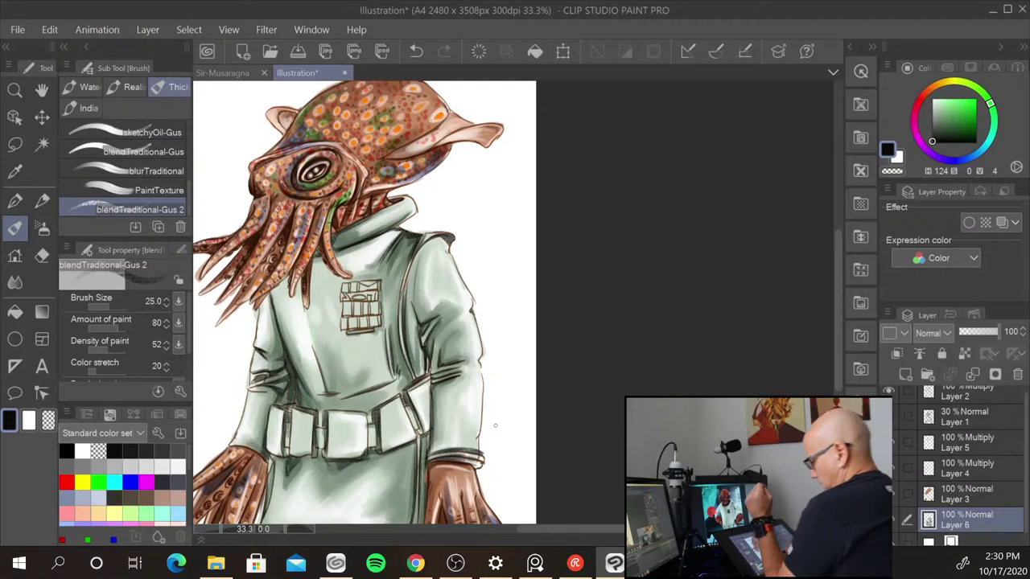
{"action": "key", "text": "ctrl+plus"}
{"action": "key", "text": "ctrl+plus"}
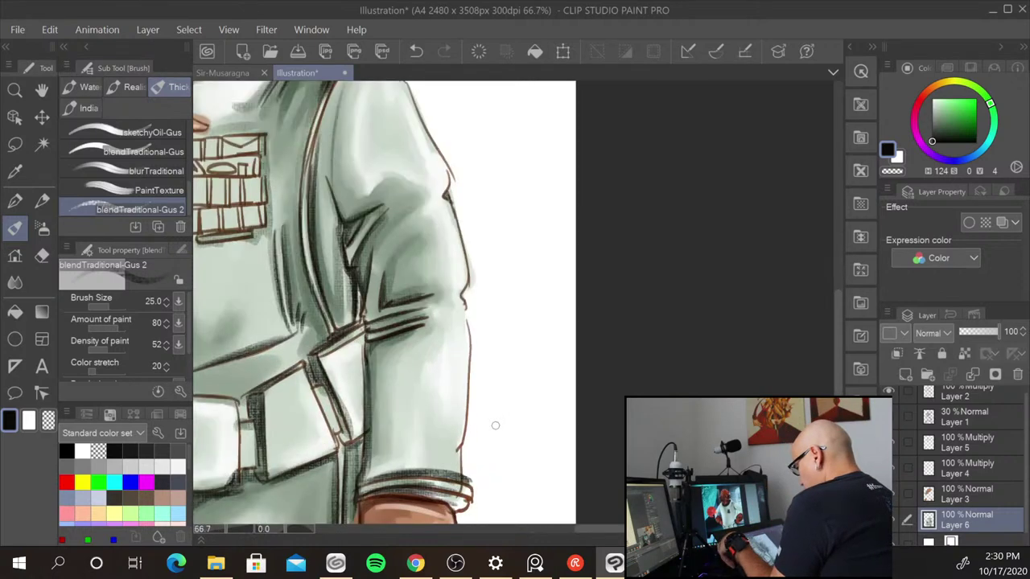
{"action": "left_click_drag", "start_coordinate": [421, 229], "coordinate": [424, 249]}
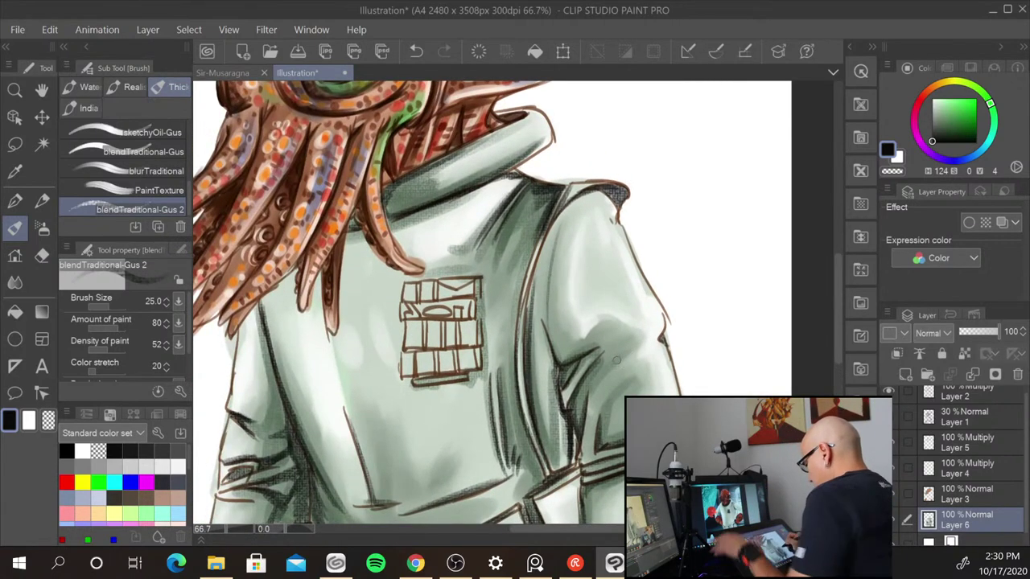
{"action": "left_click", "coordinate": [935, 89]}
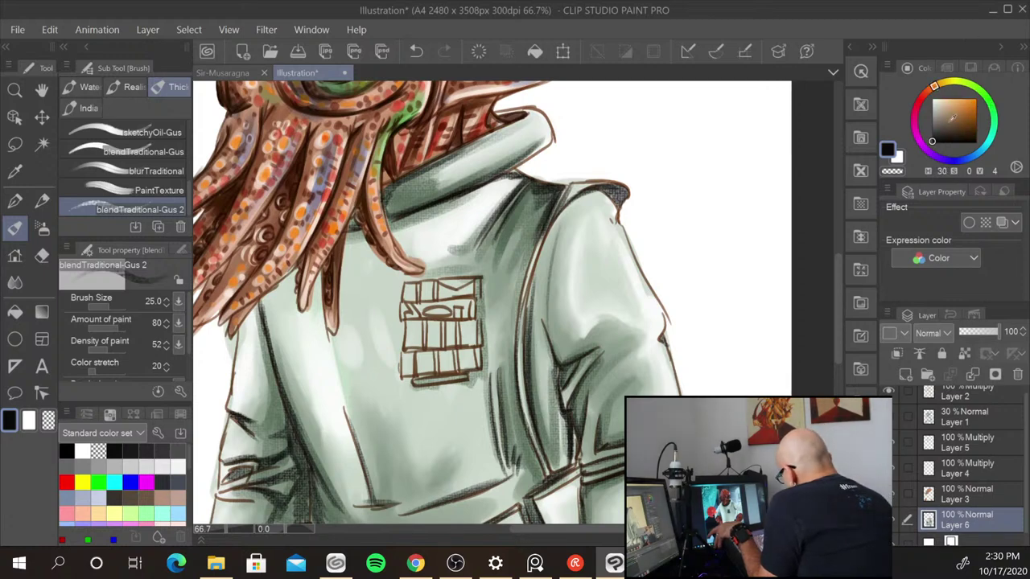
{"action": "left_click", "coordinate": [924, 97]}
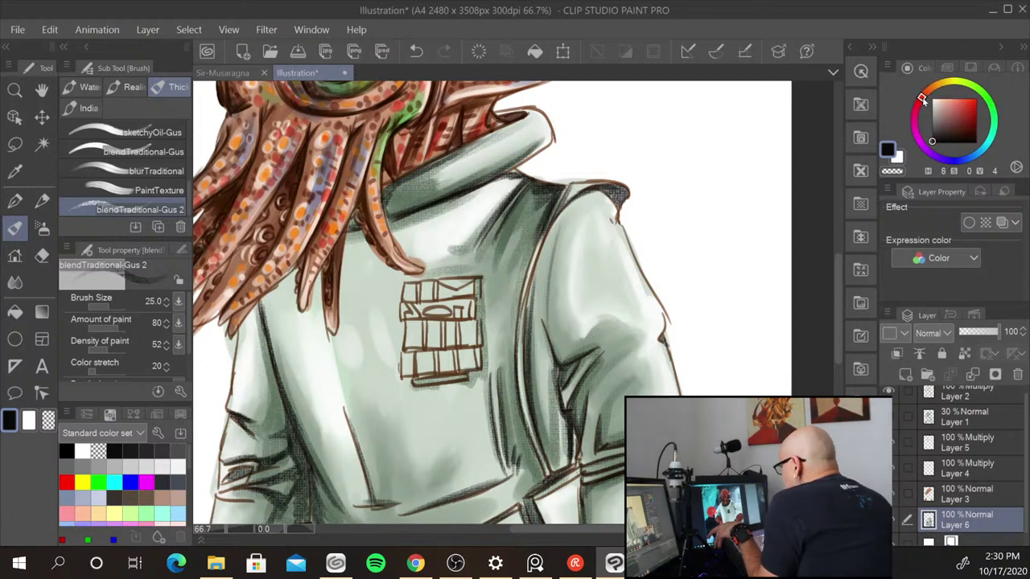
{"action": "left_click_drag", "start_coordinate": [922, 98], "coordinate": [942, 84]}
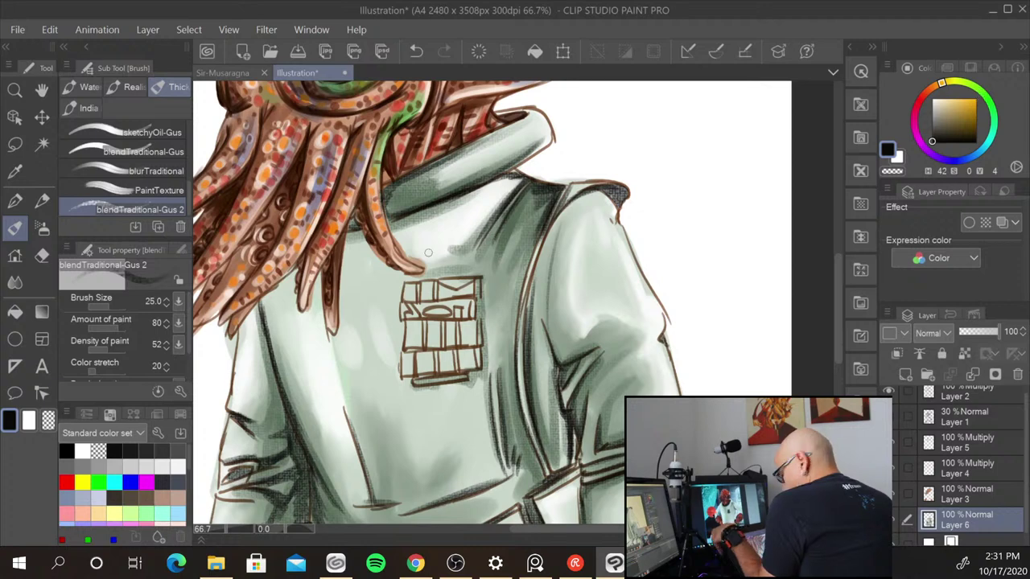
- Sample the near-white tunic tone, brighten it to value 100, and paint thin collar highlights with a size 10 brush
{"action": "left_click", "coordinate": [456, 236], "text": "alt"}
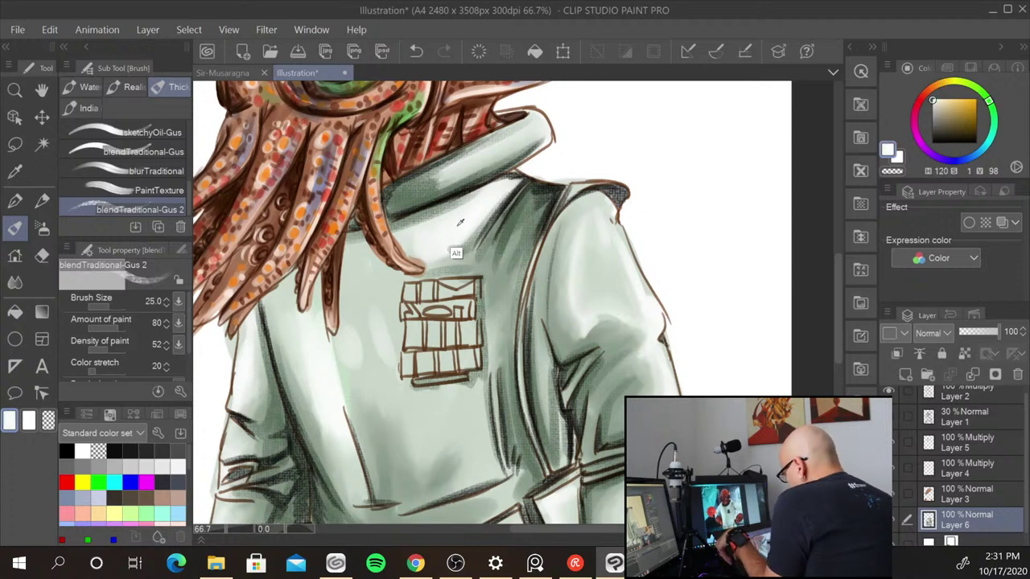
{"action": "left_click", "coordinate": [935, 98]}
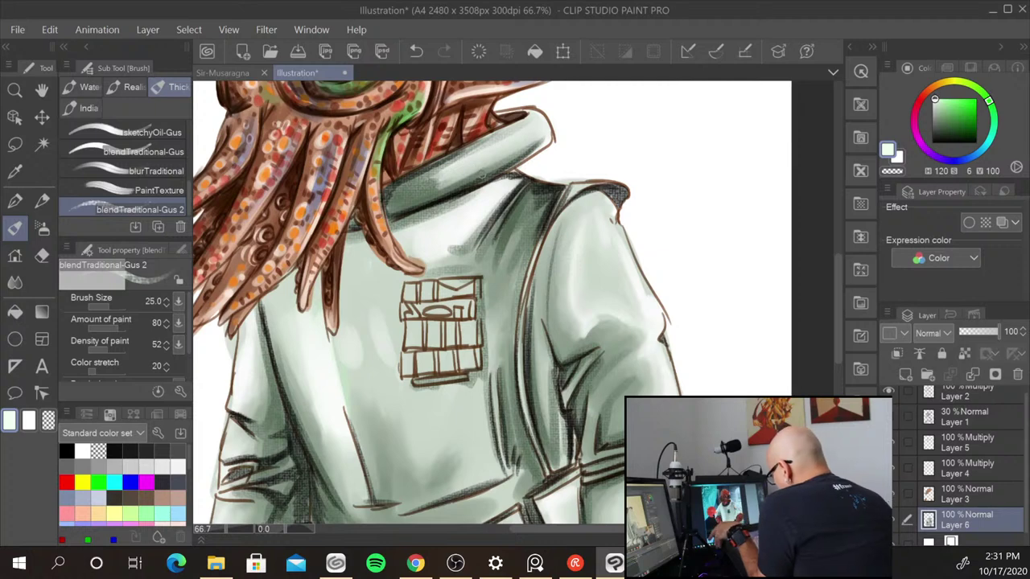
{"action": "key", "text": "bracketleft"}
{"action": "key", "text": "bracketleft"}
{"action": "key", "text": "bracketleft"}
{"action": "key", "text": "bracketleft"}
{"action": "key", "text": "bracketleft"}
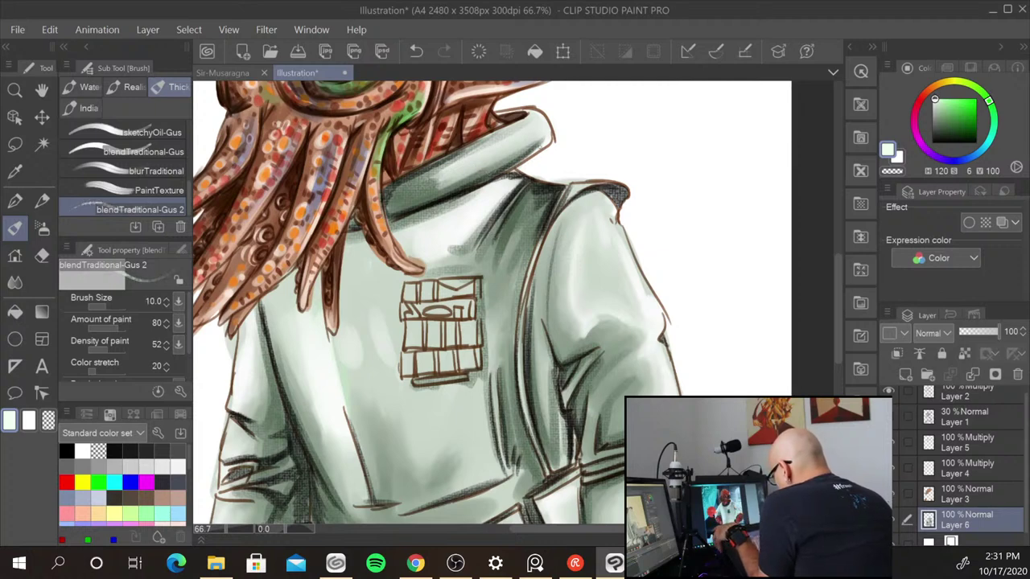
{"action": "left_click_drag", "start_coordinate": [526, 157], "coordinate": [471, 184]}
{"action": "mouse_move", "coordinate": [510, 169]}
{"action": "left_mouse_down"}
{"action": "mouse_move", "coordinate": [396, 211]}
{"action": "mouse_move", "coordinate": [519, 161]}
{"action": "mouse_move", "coordinate": [396, 182]}
{"action": "left_mouse_up"}
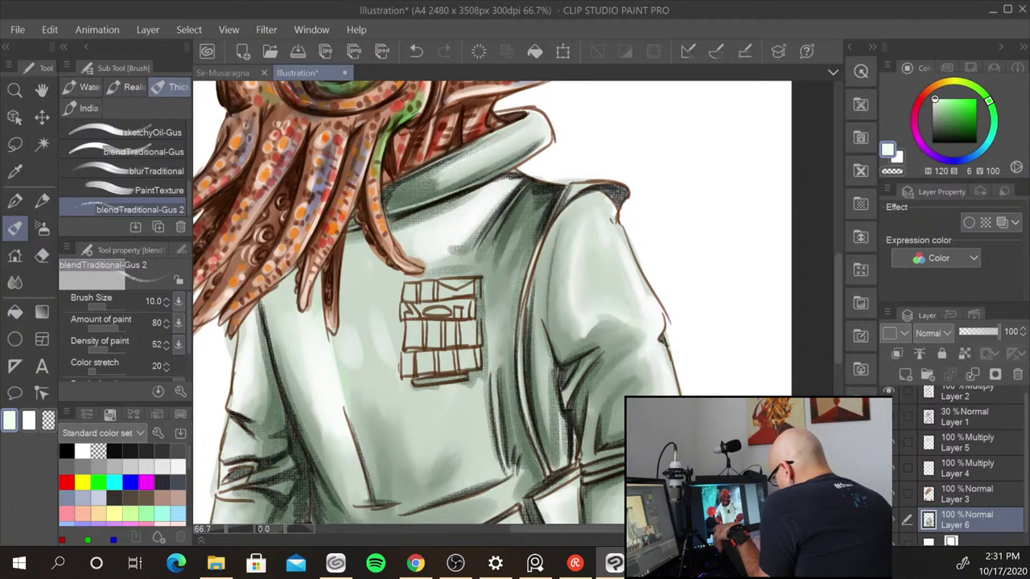
- Add thin near-white highlights along the shoulder fold, the armhole seam and the creases down the tunic's side
{"action": "left_click_drag", "start_coordinate": [521, 190], "coordinate": [487, 242]}
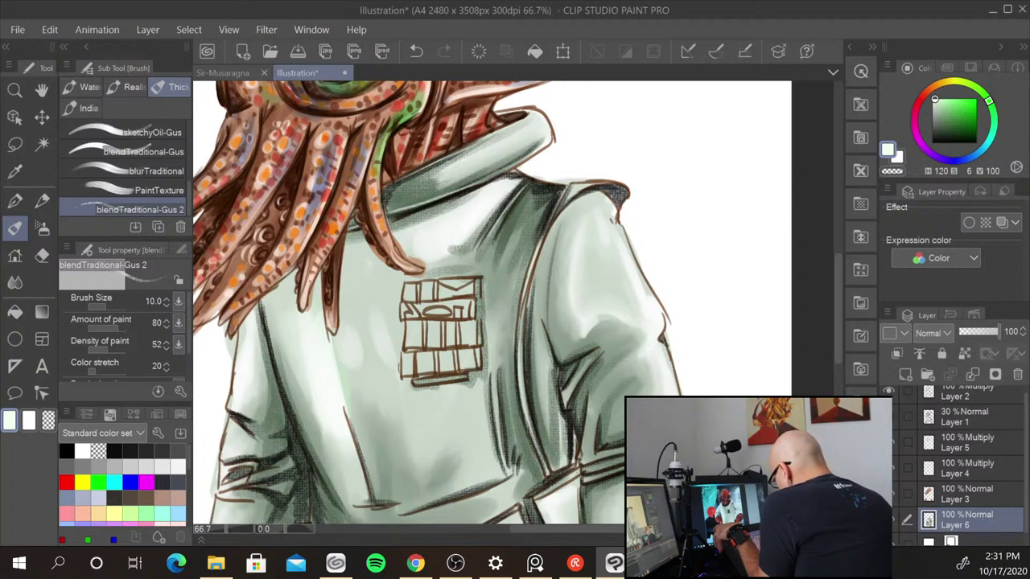
{"action": "left_click_drag", "start_coordinate": [558, 193], "coordinate": [541, 237]}
{"action": "left_click_drag", "start_coordinate": [557, 201], "coordinate": [538, 245]}
{"action": "mouse_move", "coordinate": [524, 296]}
{"action": "left_mouse_down"}
{"action": "mouse_move", "coordinate": [514, 395]}
{"action": "mouse_move", "coordinate": [522, 428]}
{"action": "mouse_move", "coordinate": [497, 446]}
{"action": "left_mouse_up"}
{"action": "mouse_move", "coordinate": [501, 388]}
{"action": "left_mouse_down"}
{"action": "mouse_move", "coordinate": [497, 433]}
{"action": "mouse_move", "coordinate": [516, 469]}
{"action": "left_mouse_up"}
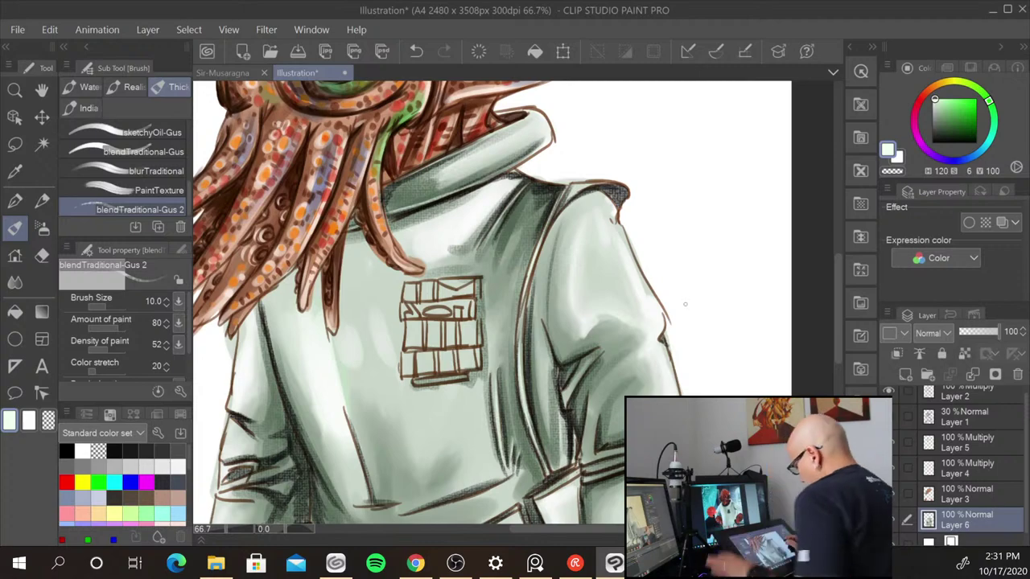
- Paint thin near-white highlights along the elbow creases and the cuff of the sleeve beside the slanted belt pouch
{"action": "key", "text": "ctrl+minus"}
{"action": "key", "text": "ctrl+minus"}
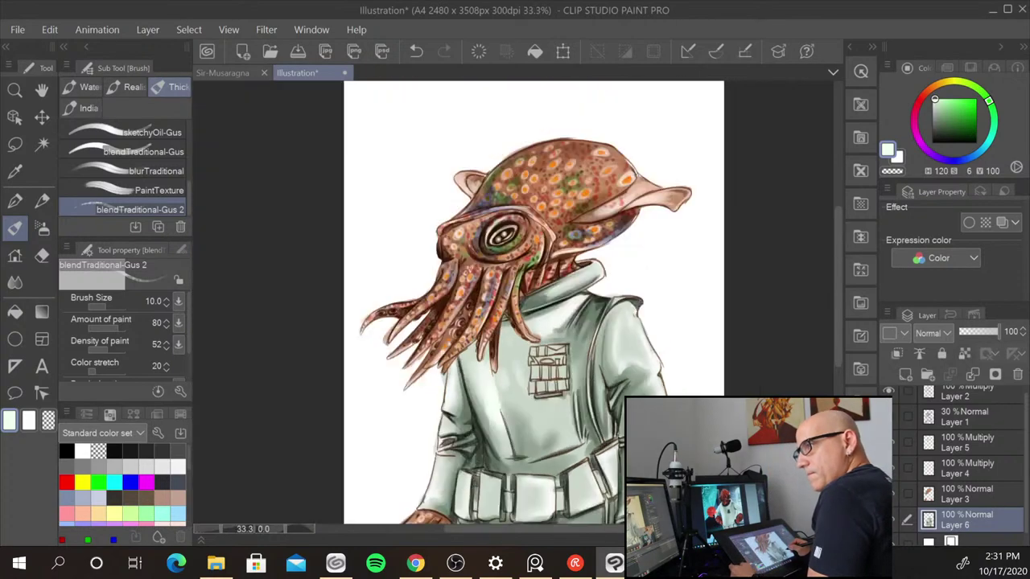
{"action": "key", "text": "ctrl+plus"}
{"action": "key", "text": "ctrl+plus"}
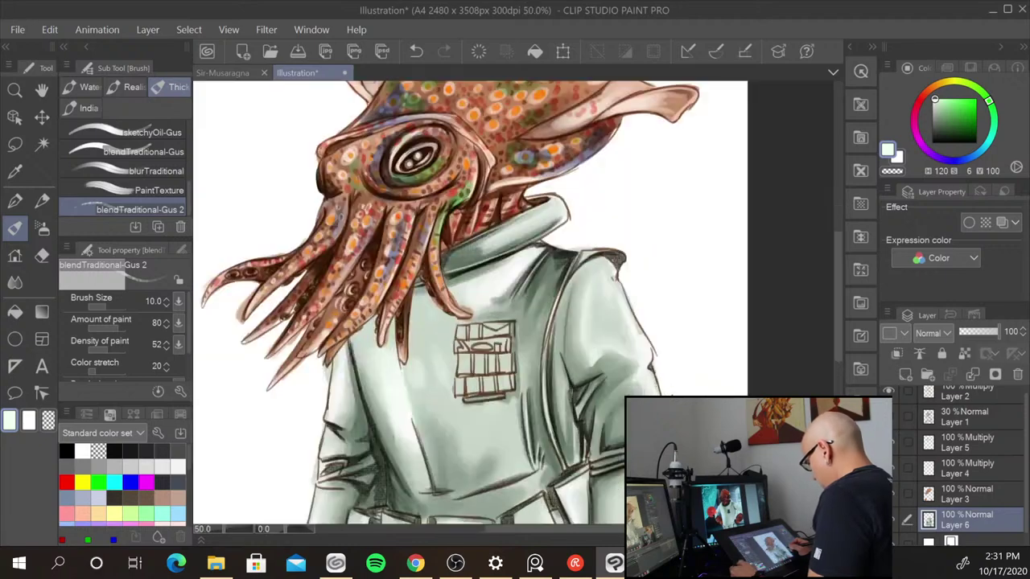
{"action": "left_click_drag", "start_coordinate": [491, 402], "coordinate": [412, 189]}
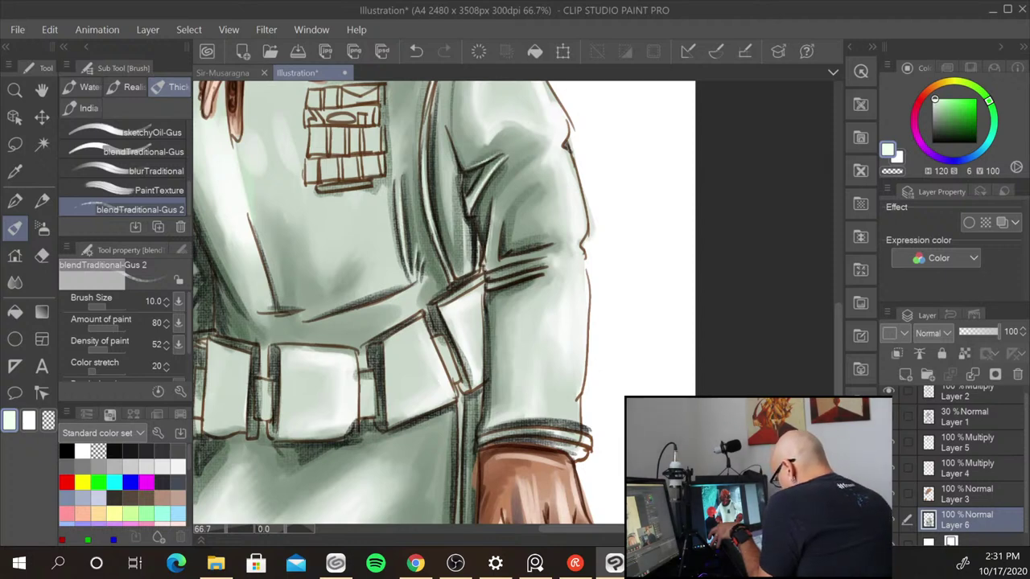
{"action": "mouse_move", "coordinate": [544, 255]}
{"action": "left_mouse_down"}
{"action": "mouse_move", "coordinate": [486, 270]}
{"action": "mouse_move", "coordinate": [561, 251]}
{"action": "left_mouse_up"}
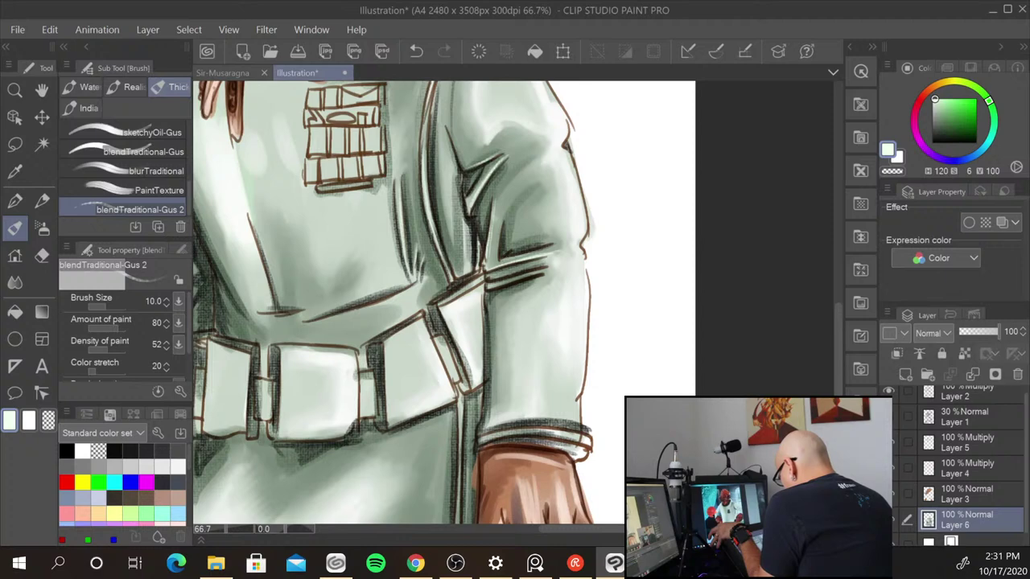
{"action": "left_click_drag", "start_coordinate": [484, 286], "coordinate": [537, 268]}
{"action": "left_click_drag", "start_coordinate": [490, 284], "coordinate": [545, 260]}
{"action": "left_click_drag", "start_coordinate": [490, 273], "coordinate": [545, 259]}
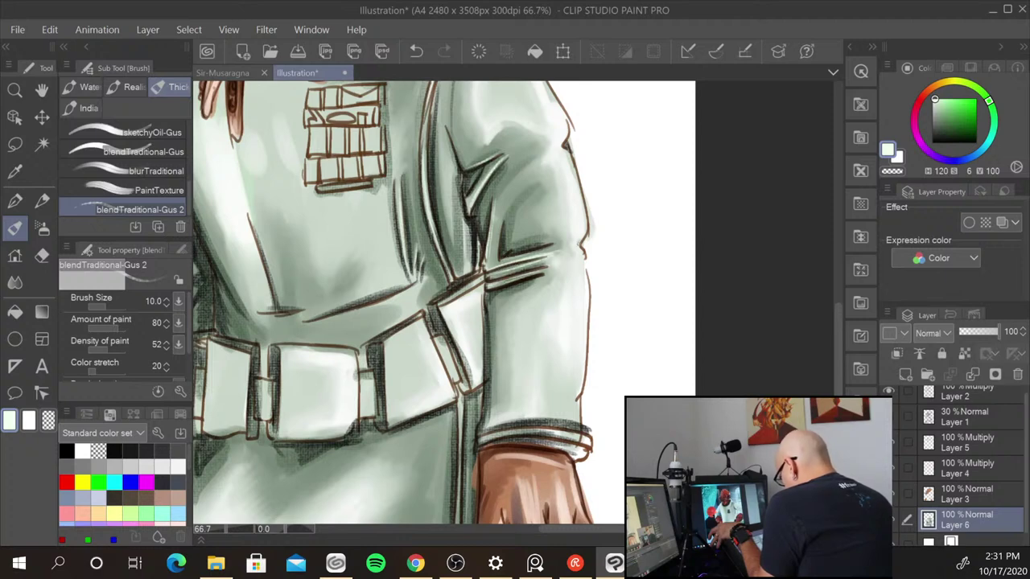
{"action": "left_click_drag", "start_coordinate": [487, 436], "coordinate": [559, 428]}
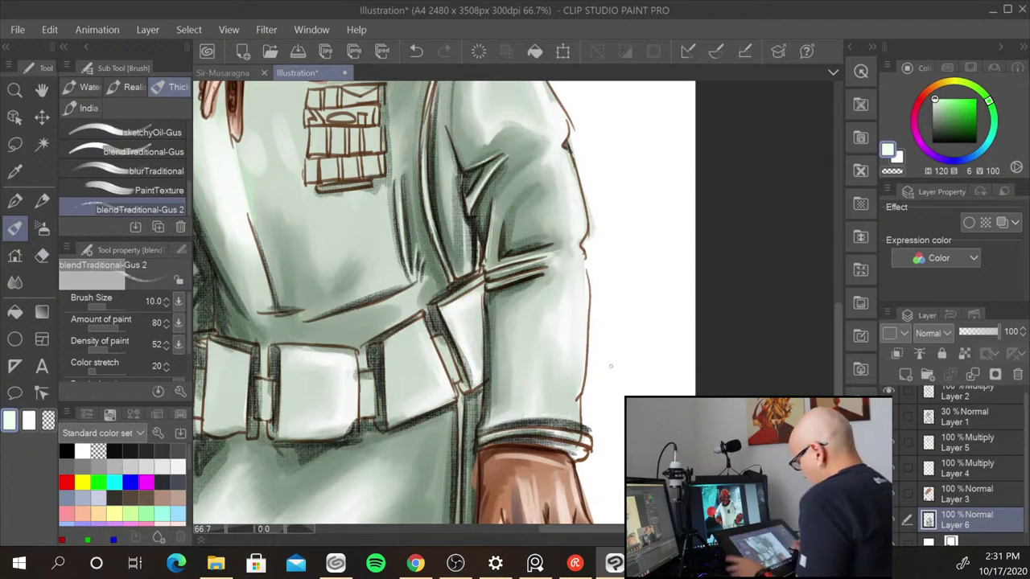
- Sample the mid grey-green from the sleeve fold and texture the faces of the belt pouches with the brush enlarged to 100
{"action": "scroll", "coordinate": [637, 440], "scroll_direction": "down", "scroll_amount": 2}
{"action": "left_click_drag", "start_coordinate": [646, 481], "coordinate": [593, 346]}
{"action": "left_click", "coordinate": [523, 144], "text": "alt"}
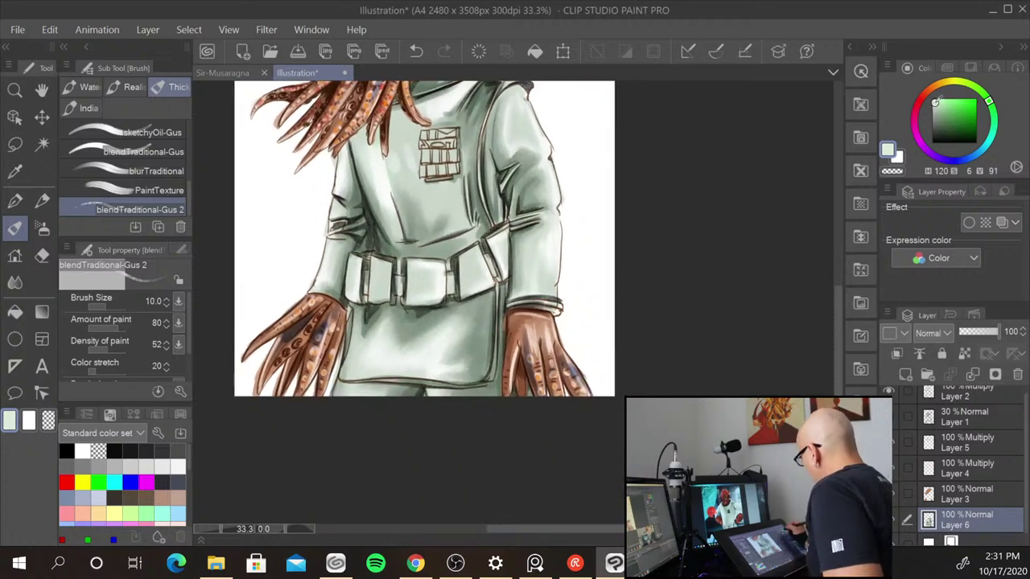
{"action": "left_click", "coordinate": [510, 164], "text": "alt"}
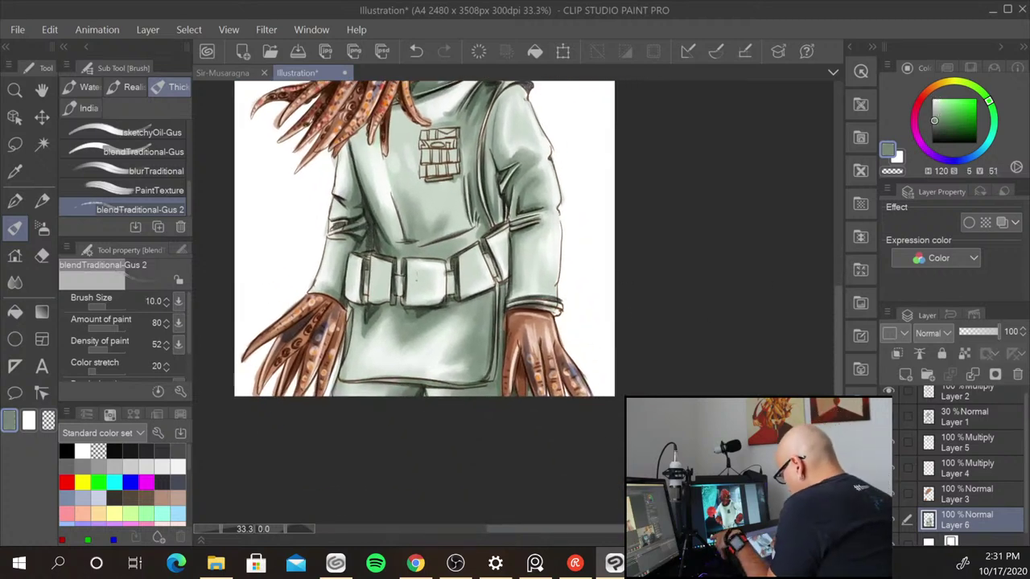
{"action": "key", "text": "bracketright"}
{"action": "key", "text": "bracketright"}
{"action": "key", "text": "bracketright"}
{"action": "key", "text": "bracketright"}
{"action": "key", "text": "bracketright"}
{"action": "key", "text": "bracketright"}
{"action": "key", "text": "bracketright"}
{"action": "key", "text": "bracketright"}
{"action": "key", "text": "bracketright"}
{"action": "key", "text": "bracketright"}
{"action": "key", "text": "bracketright"}
{"action": "key", "text": "bracketright"}
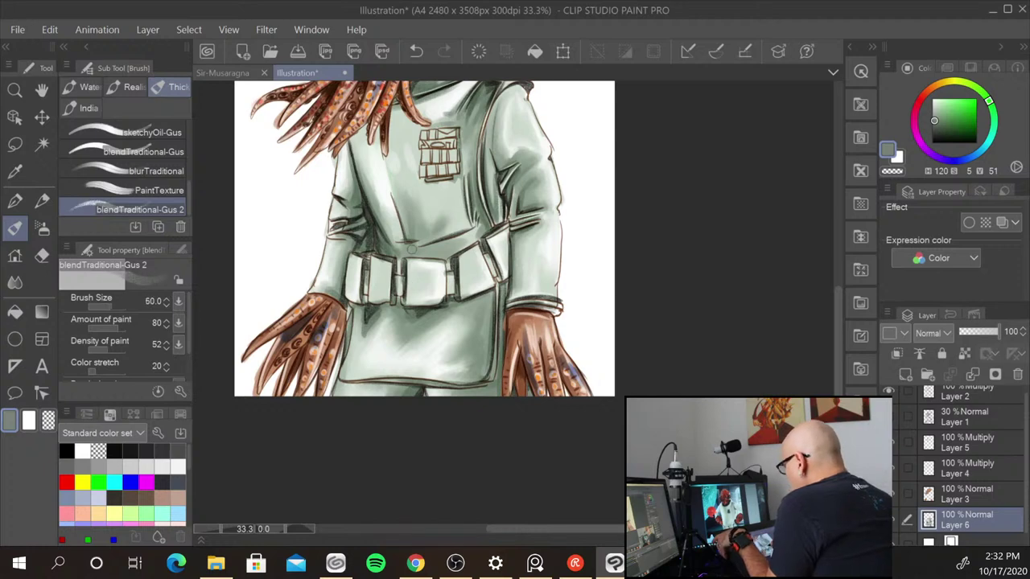
{"action": "mouse_move", "coordinate": [412, 273]}
{"action": "left_mouse_down"}
{"action": "mouse_move", "coordinate": [419, 274]}
{"action": "mouse_move", "coordinate": [438, 275]}
{"action": "mouse_move", "coordinate": [436, 295]}
{"action": "mouse_move", "coordinate": [418, 272]}
{"action": "mouse_move", "coordinate": [474, 238]}
{"action": "mouse_move", "coordinate": [466, 262]}
{"action": "mouse_move", "coordinate": [483, 278]}
{"action": "mouse_move", "coordinate": [468, 262]}
{"action": "mouse_move", "coordinate": [469, 283]}
{"action": "mouse_move", "coordinate": [502, 238]}
{"action": "left_mouse_up"}
{"action": "mouse_move", "coordinate": [375, 272]}
{"action": "left_mouse_down"}
{"action": "mouse_move", "coordinate": [382, 289]}
{"action": "mouse_move", "coordinate": [377, 266]}
{"action": "mouse_move", "coordinate": [353, 265]}
{"action": "mouse_move", "coordinate": [354, 282]}
{"action": "left_mouse_up"}
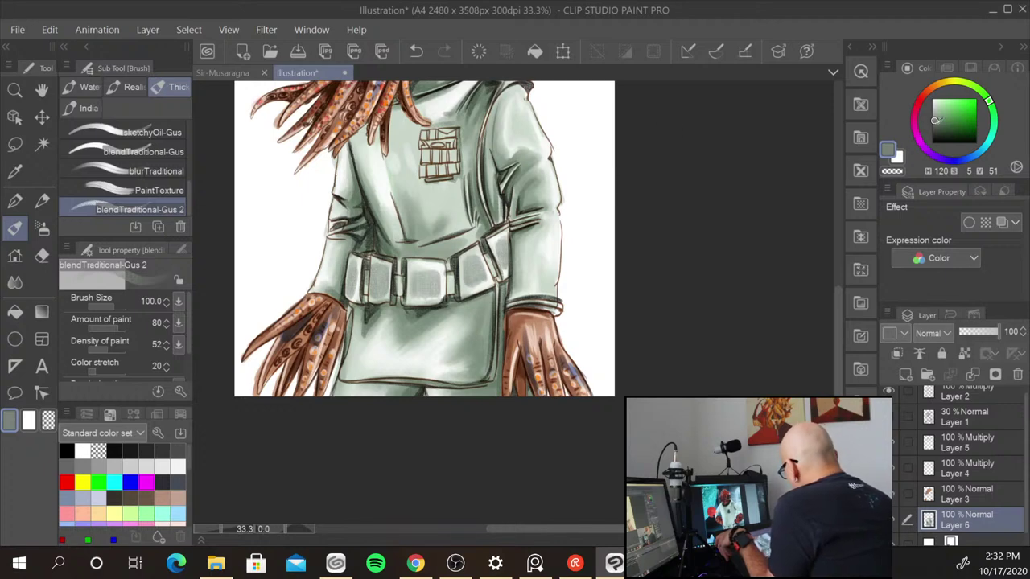
- Darken the grey-green to value 31 and add finer shading to the belt pouches with a size 20 brush
{"action": "left_click_drag", "start_coordinate": [935, 121], "coordinate": [935, 129]}
{"action": "key", "text": "bracketleft"}
{"action": "key", "text": "bracketleft"}
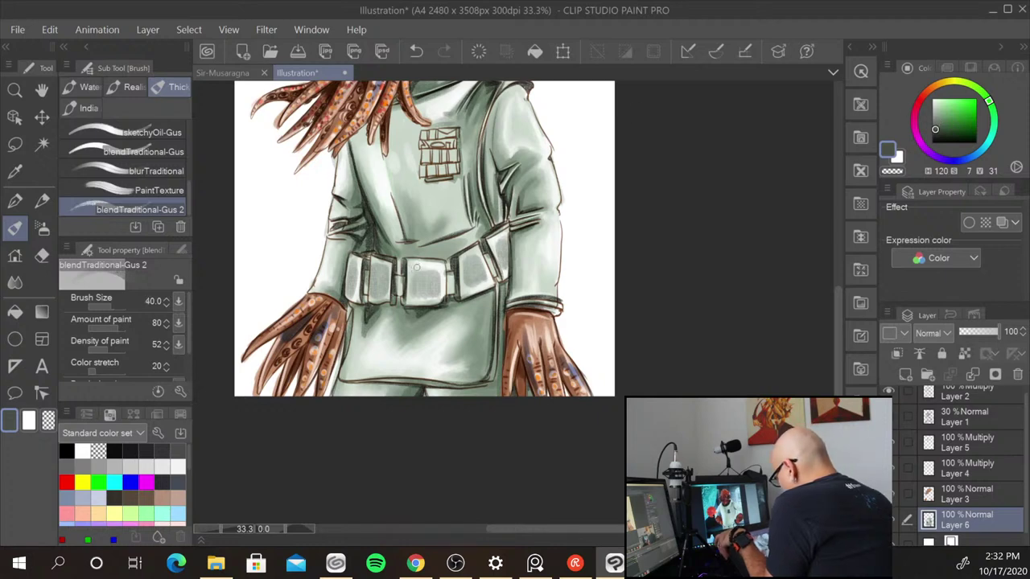
{"action": "key", "text": "bracketleft"}
{"action": "key", "text": "bracketleft"}
{"action": "key", "text": "bracketleft"}
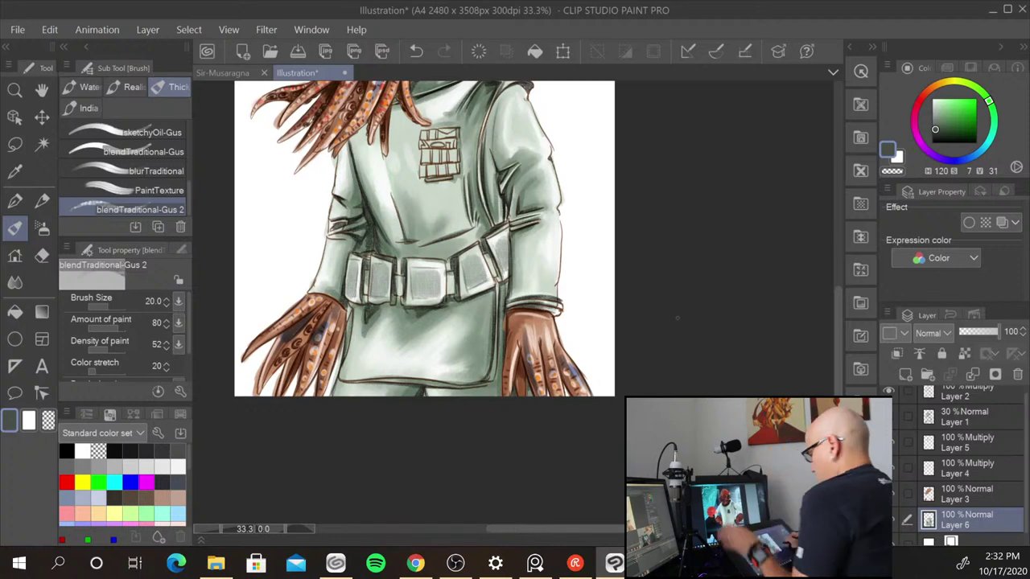
- Smooth the painted shading on the tunic's chest with the Blend tool enlarged to size 80
{"action": "scroll", "coordinate": [678, 305], "scroll_direction": "down", "scroll_amount": 1}
{"action": "key", "text": "ctrl+plus"}
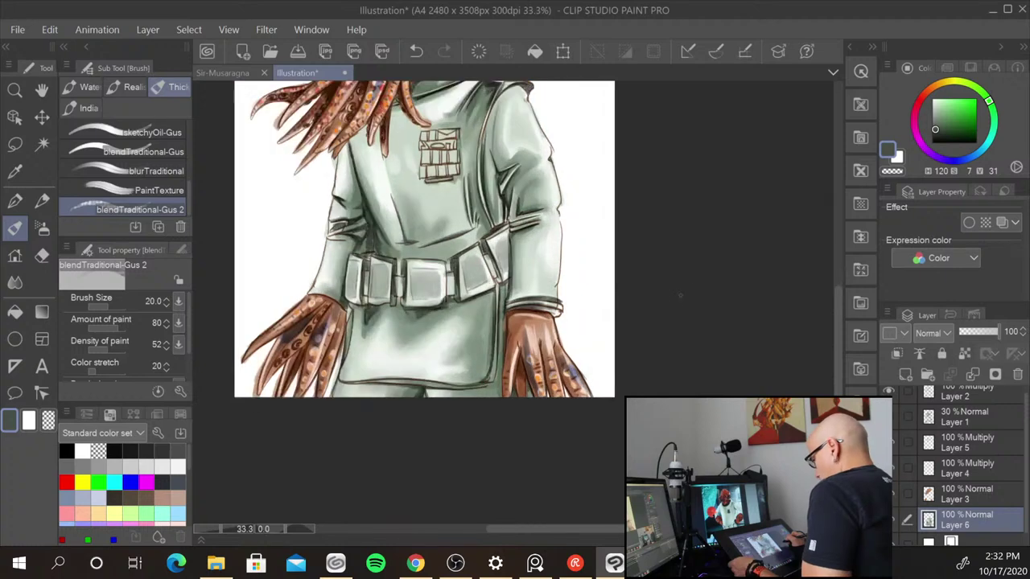
{"action": "left_click", "coordinate": [15, 282]}
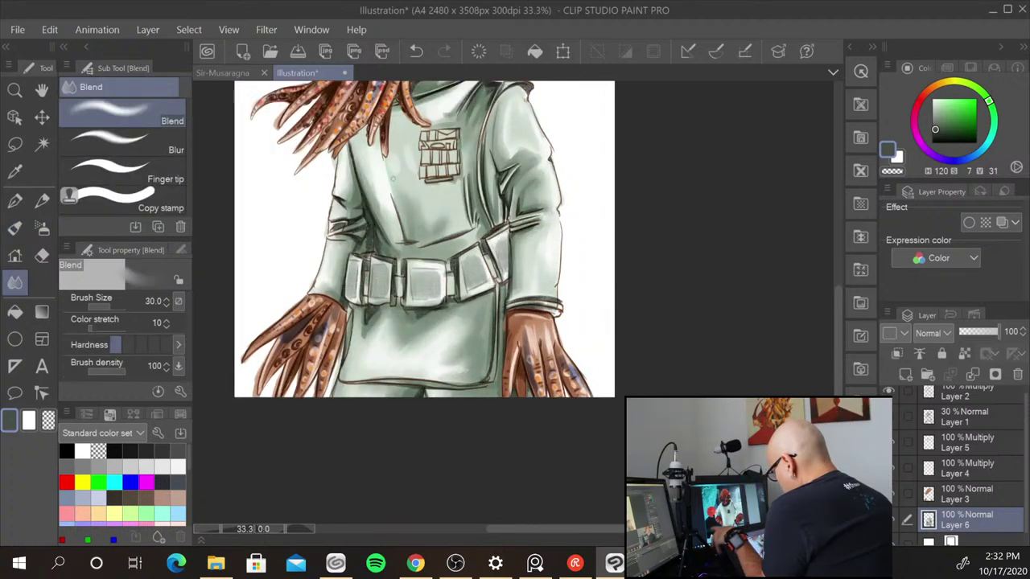
{"action": "key", "text": "bracketright"}
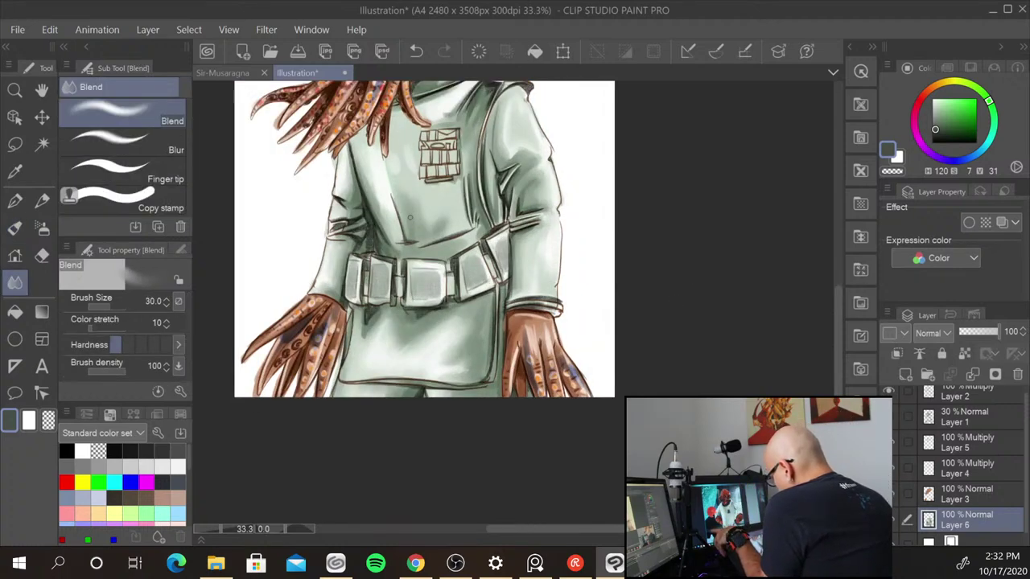
{"action": "key", "text": "bracketright"}
{"action": "key", "text": "bracketright"}
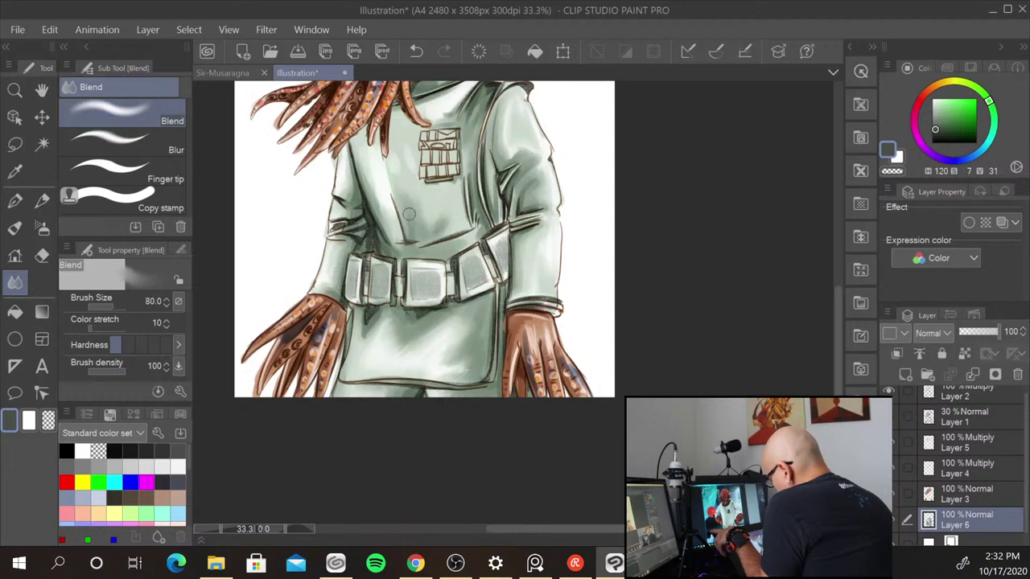
{"action": "key", "text": "bracketright"}
{"action": "key", "text": "bracketright"}
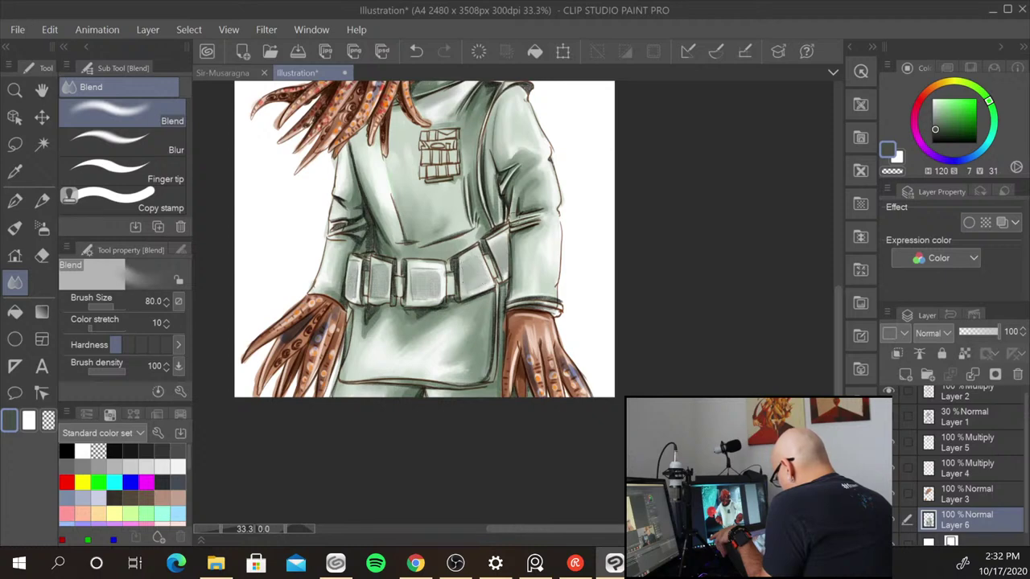
- Blend the textured shading on the faces of the belt pouches, reducing the Blend brush to 40 for the finer areas
{"action": "mouse_move", "coordinate": [415, 268]}
{"action": "left_mouse_down"}
{"action": "mouse_move", "coordinate": [436, 269]}
{"action": "mouse_move", "coordinate": [412, 297]}
{"action": "mouse_move", "coordinate": [436, 289]}
{"action": "left_mouse_up"}
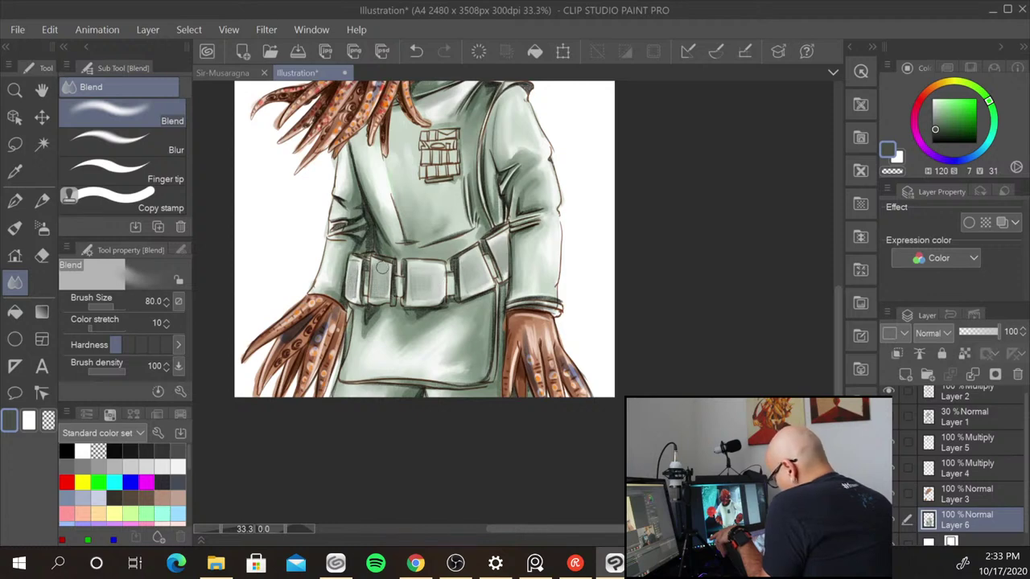
{"action": "left_click_drag", "start_coordinate": [356, 262], "coordinate": [356, 285]}
{"action": "key", "text": "bracketleft"}
{"action": "key", "text": "bracketleft"}
{"action": "key", "text": "bracketleft"}
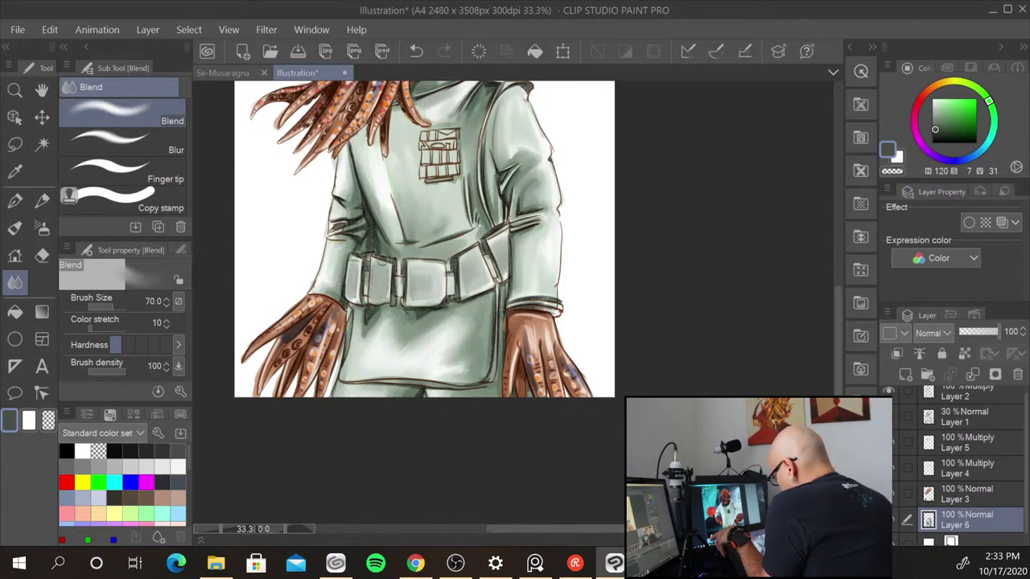
{"action": "key", "text": "bracketleft"}
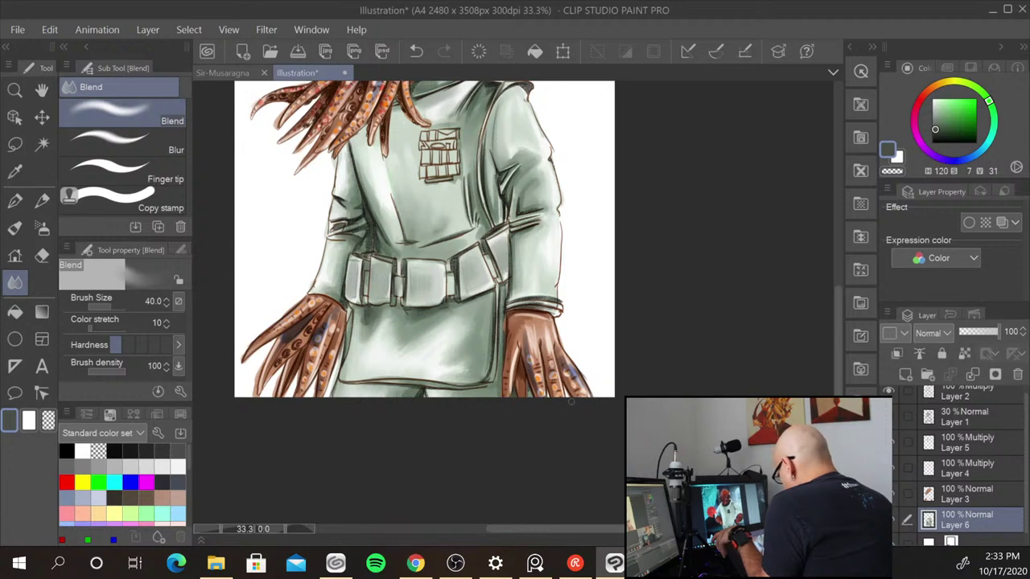
- Blend the shading beside the armhole seam at the top of the shoulder with the size 40 Blend brush
{"action": "scroll", "coordinate": [646, 361], "scroll_direction": "down", "scroll_amount": 3}
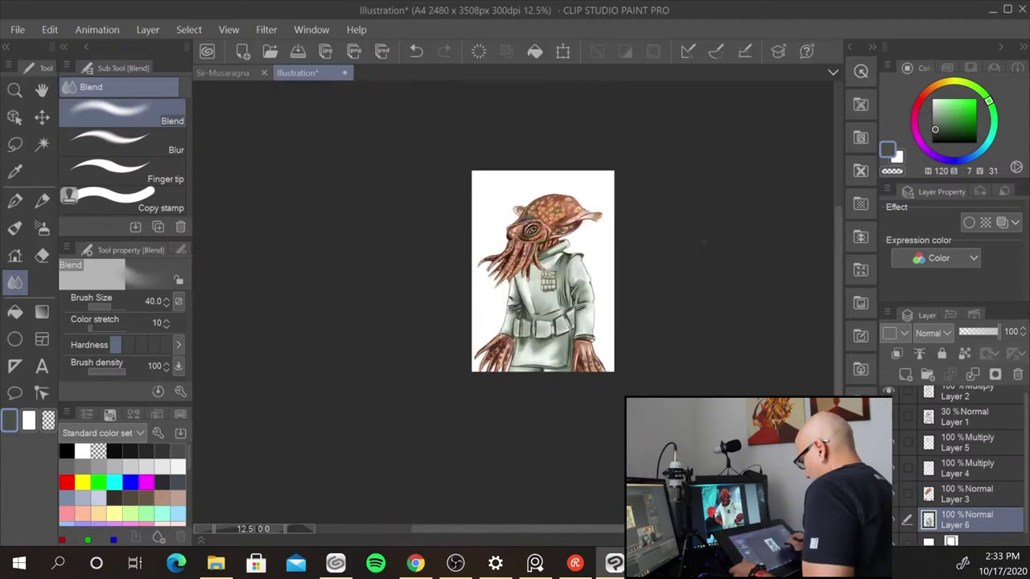
{"action": "left_click_drag", "start_coordinate": [675, 325], "coordinate": [527, 310]}
{"action": "scroll", "coordinate": [560, 319], "scroll_direction": "up", "scroll_amount": 2}
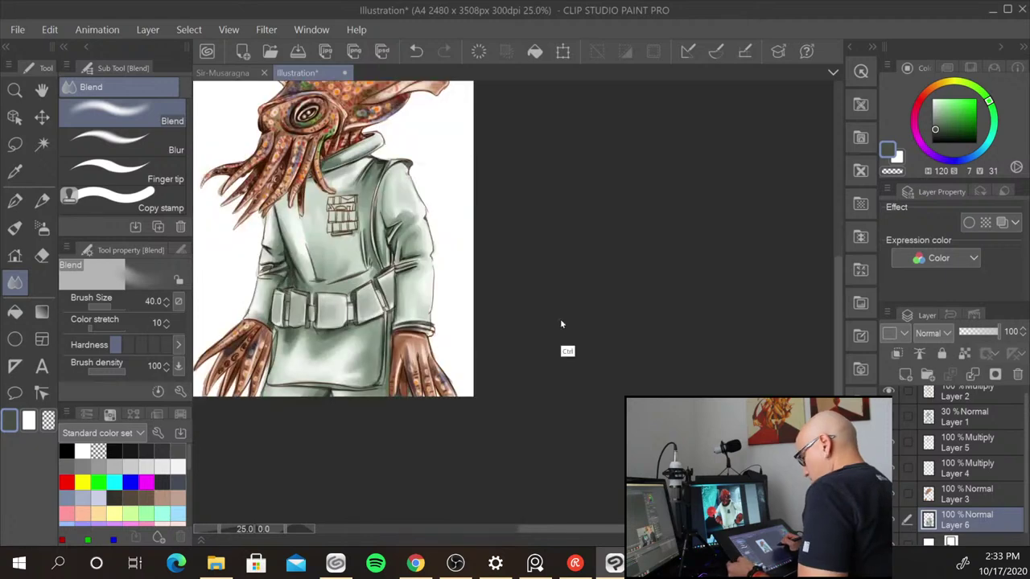
{"action": "scroll", "coordinate": [560, 319], "scroll_direction": "up", "scroll_amount": 2}
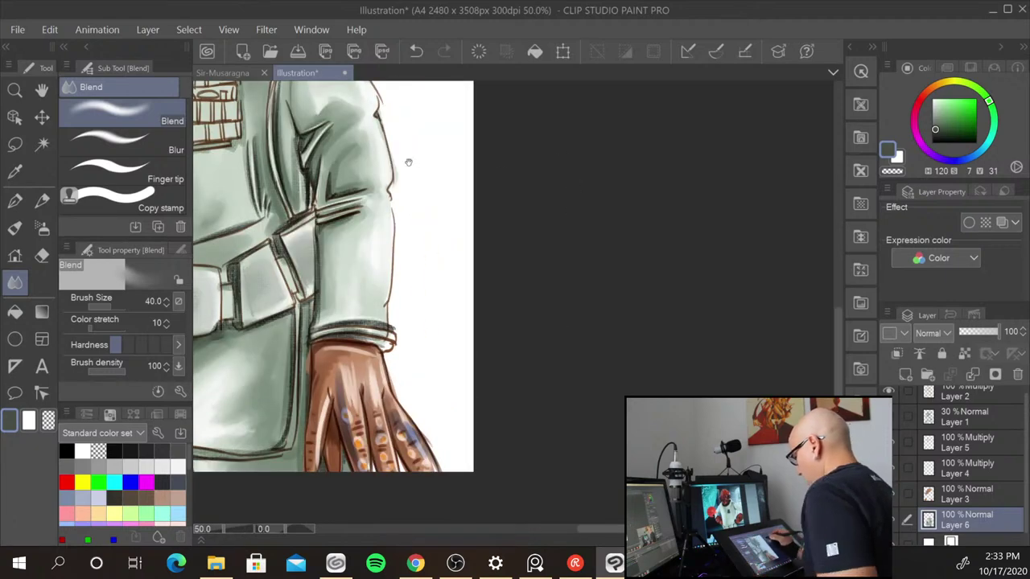
{"action": "left_click_drag", "start_coordinate": [408, 163], "coordinate": [483, 275]}
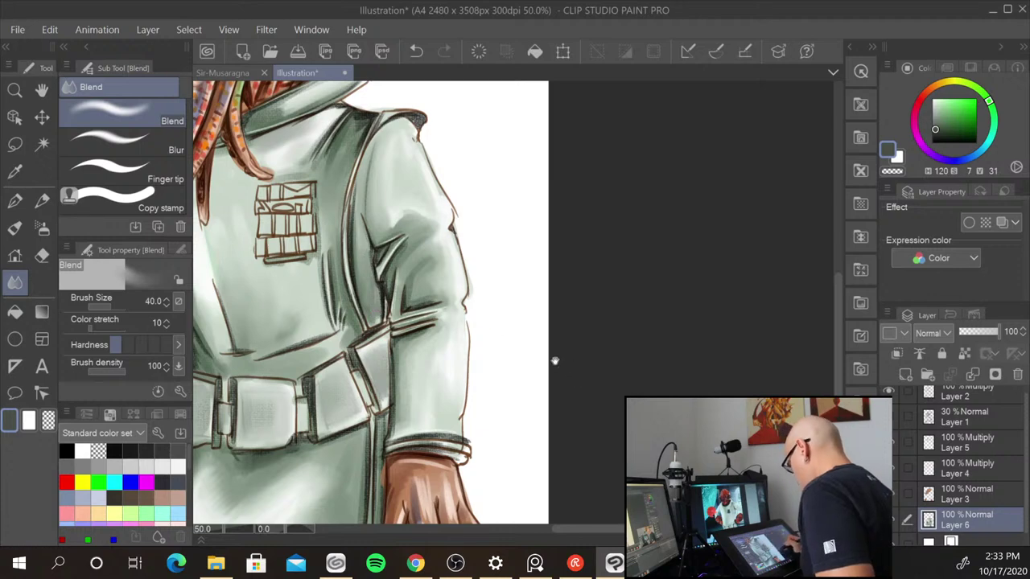
{"action": "left_click_drag", "start_coordinate": [488, 377], "coordinate": [576, 426]}
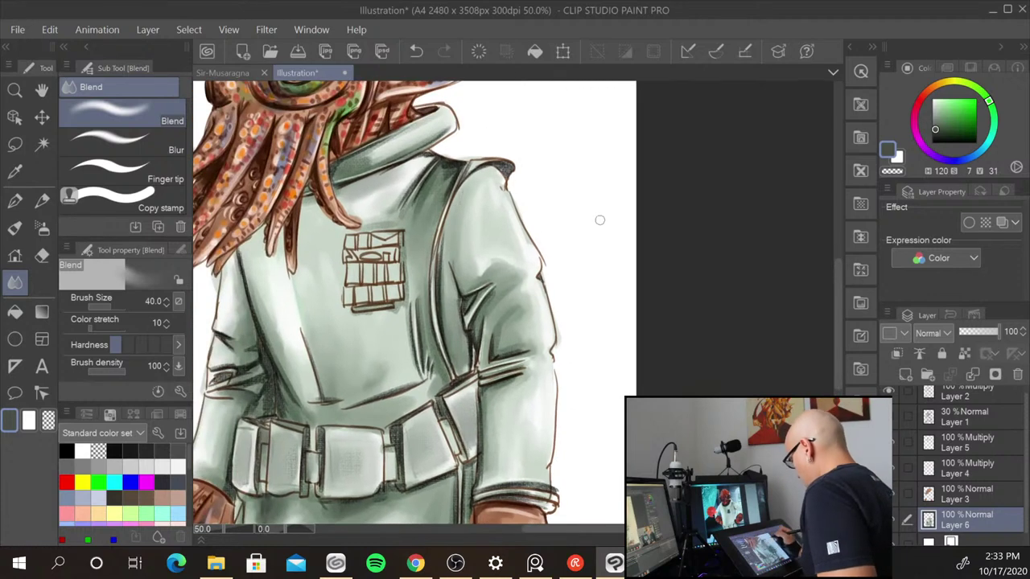
{"action": "mouse_move", "coordinate": [441, 168]}
{"action": "left_mouse_down"}
{"action": "mouse_move", "coordinate": [434, 189]}
{"action": "mouse_move", "coordinate": [454, 167]}
{"action": "mouse_move", "coordinate": [442, 195]}
{"action": "mouse_move", "coordinate": [448, 163]}
{"action": "left_mouse_up"}
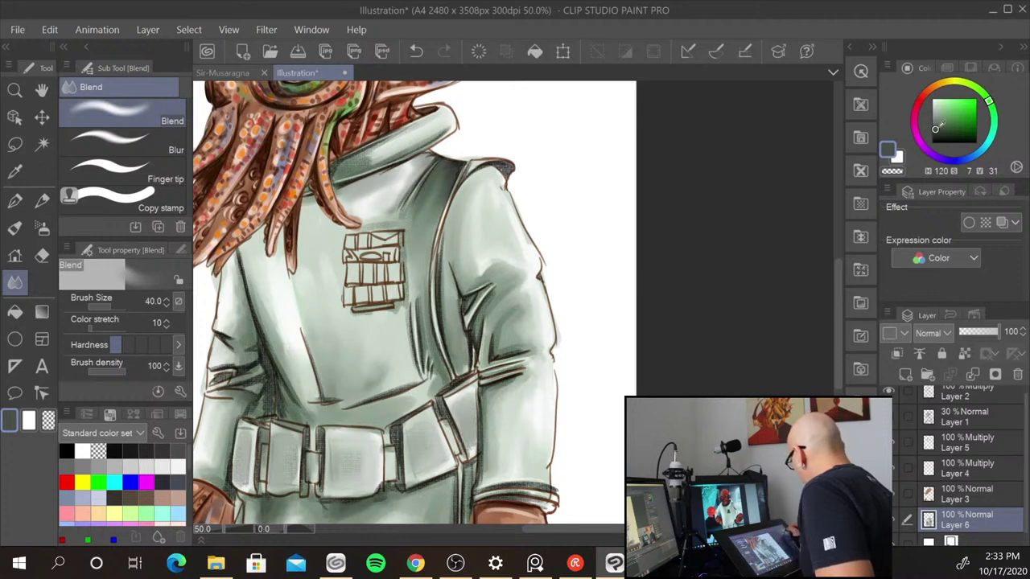
- Lighten the grey-green to value 73, paint the shoulder beside the armhole seam and blend it along the shoulder edge
{"action": "left_click_drag", "start_coordinate": [936, 128], "coordinate": [935, 109]}
{"action": "key", "text": "b"}
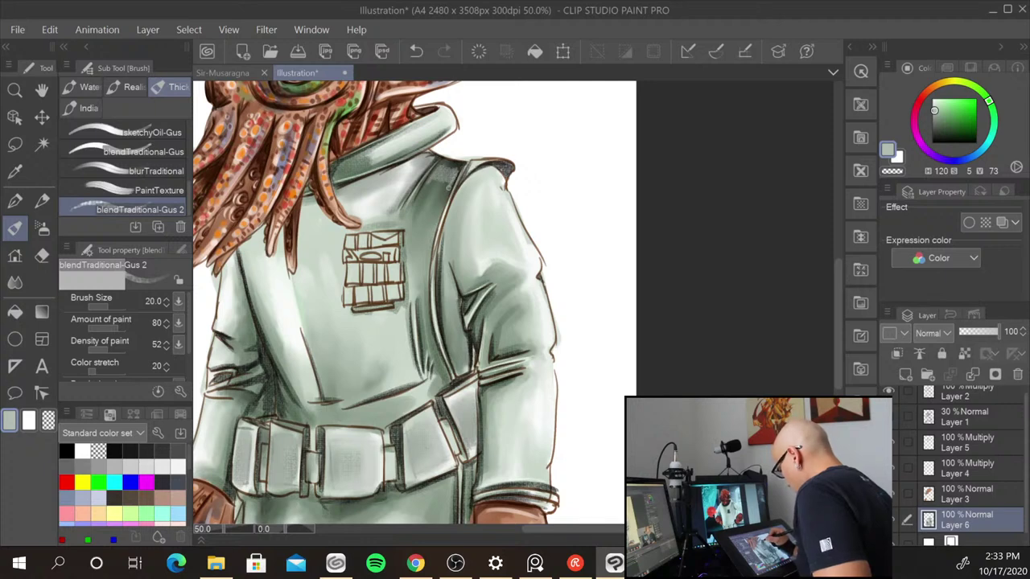
{"action": "key", "text": "j"}
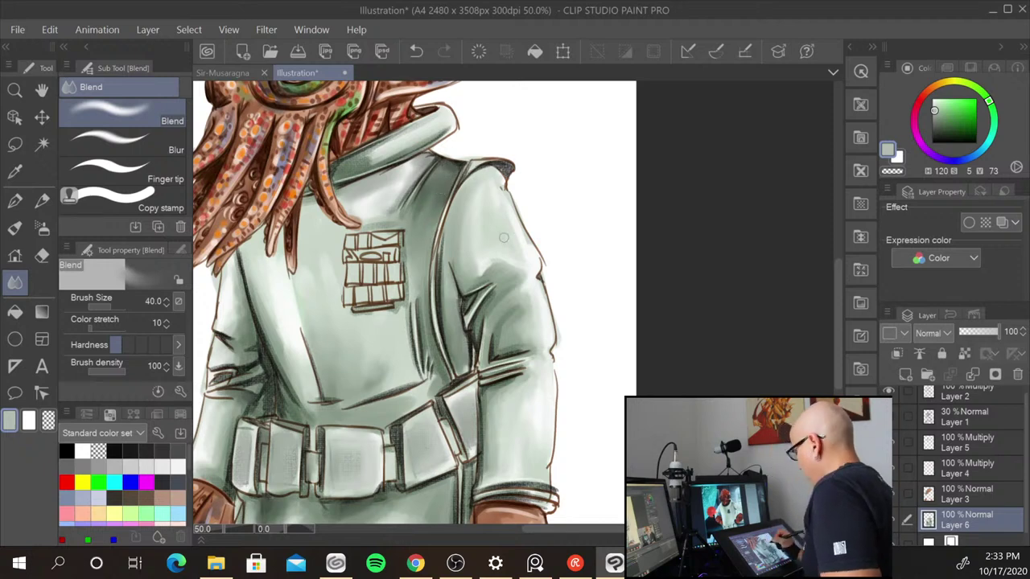
{"action": "left_click_drag", "start_coordinate": [468, 177], "coordinate": [502, 167]}
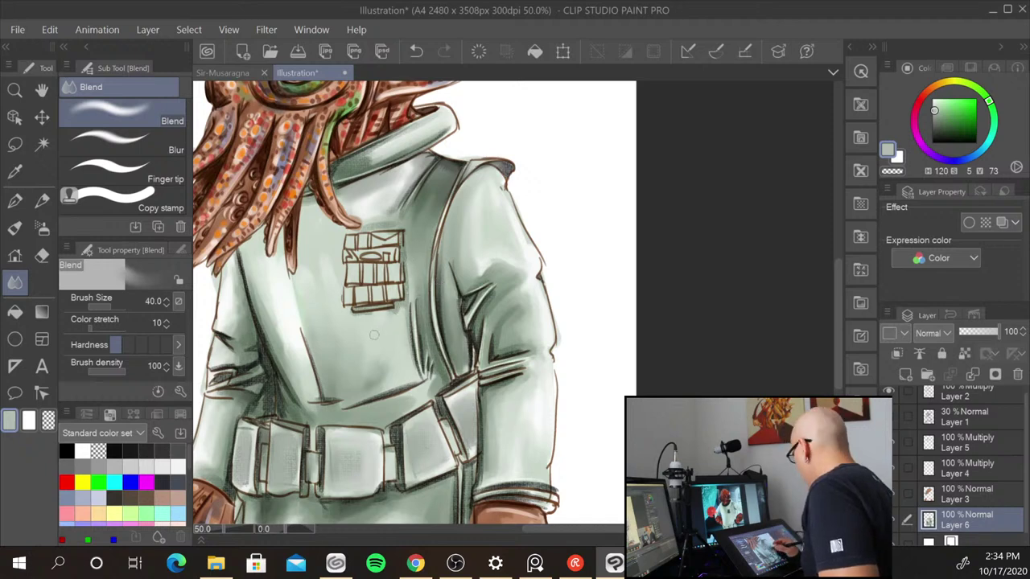
- Choose a bright red with hue 11, saturation 100 and value 98, and reduce the Blend brush to 17 for the chest badge
{"action": "left_click", "coordinate": [927, 91]}
{"action": "left_click", "coordinate": [925, 96]}
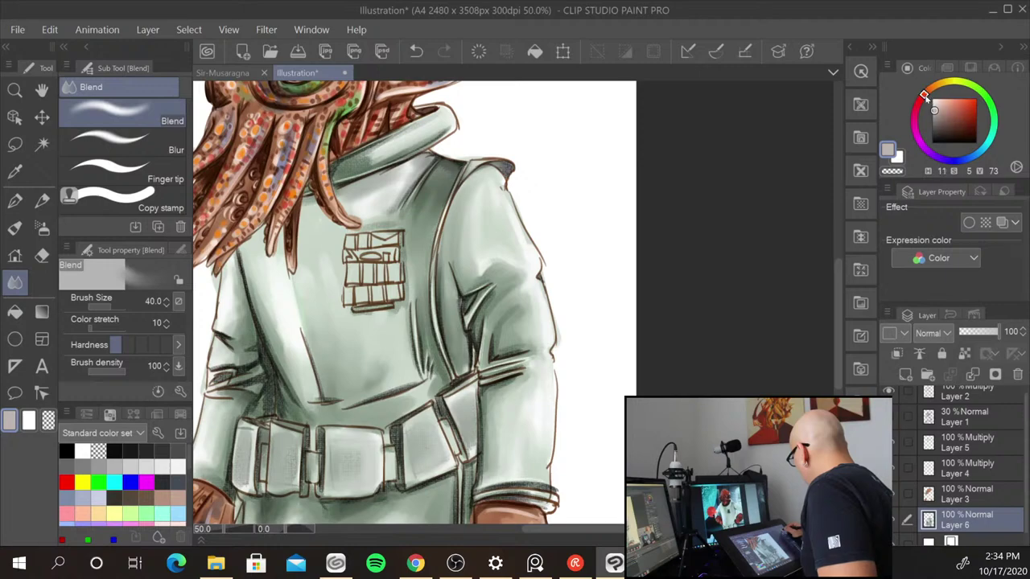
{"action": "left_click_drag", "start_coordinate": [935, 109], "coordinate": [975, 99]}
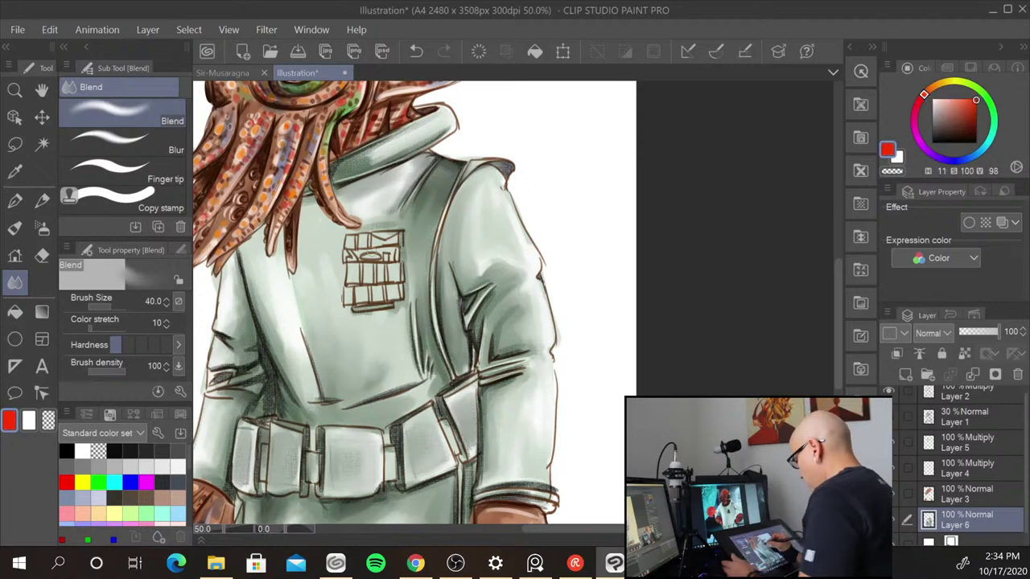
{"action": "scroll", "coordinate": [426, 274], "scroll_direction": "up", "scroll_amount": 7}
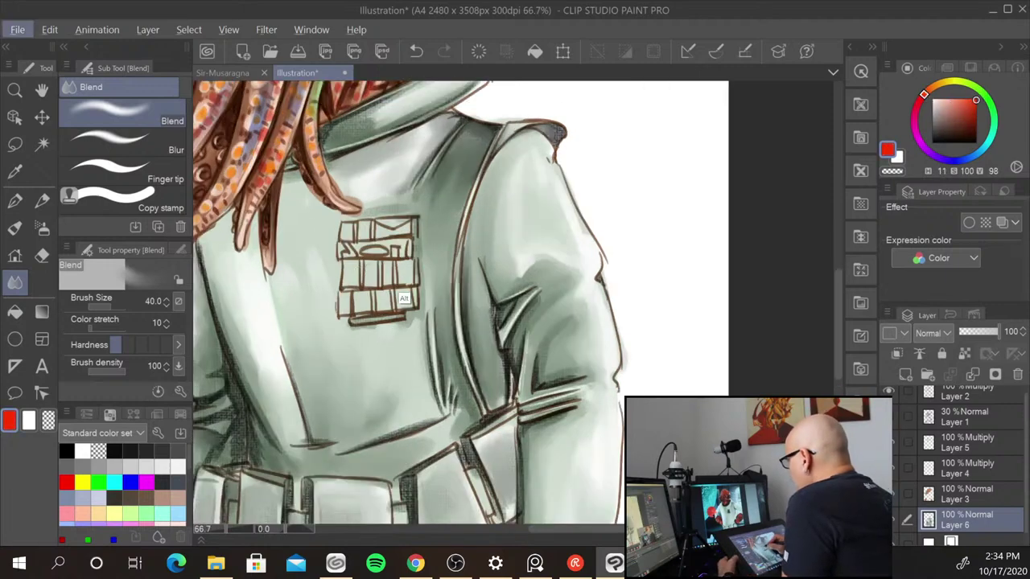
{"action": "key", "text": "bracketleft"}
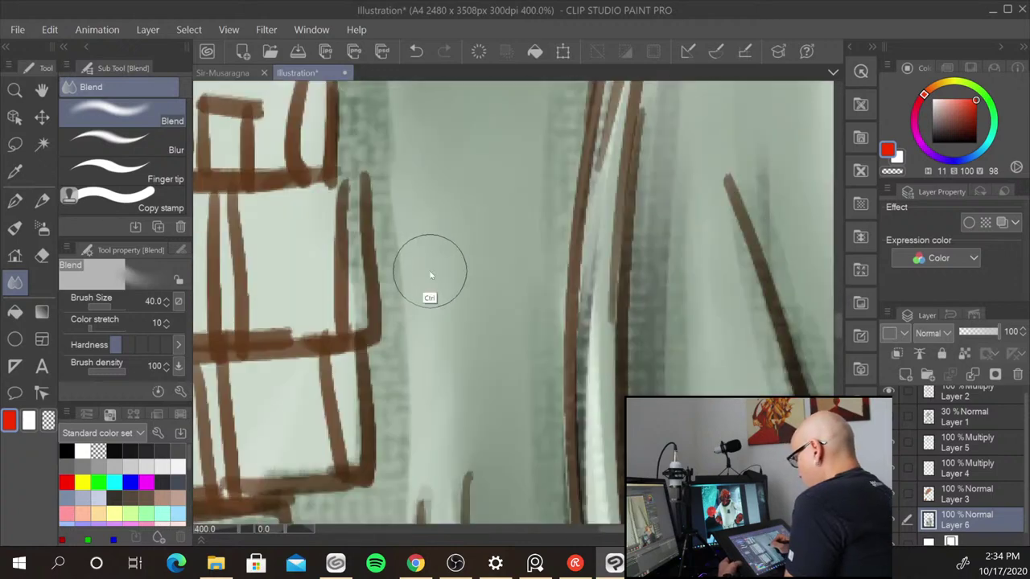
{"action": "scroll", "coordinate": [425, 269], "scroll_direction": "down", "scroll_amount": 5}
{"action": "key", "text": "bracketleft"}
{"action": "key", "text": "bracketleft"}
{"action": "key", "text": "bracketleft"}
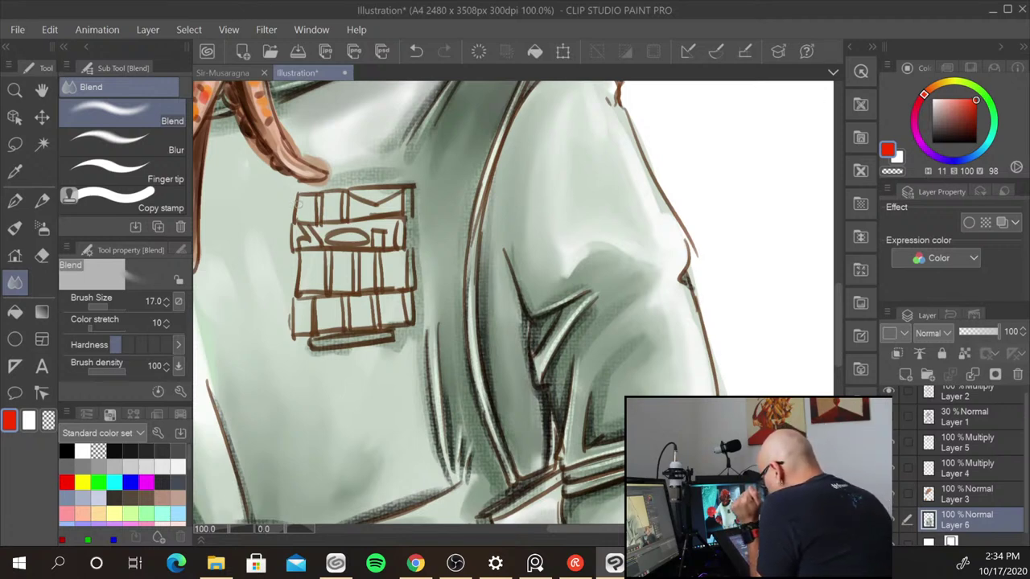
- Paint the badge's top row, alternate blocks of the lower rows and bottom bar red, mainly with blendTraditional-Gus at size 40
{"action": "key", "text": "b"}
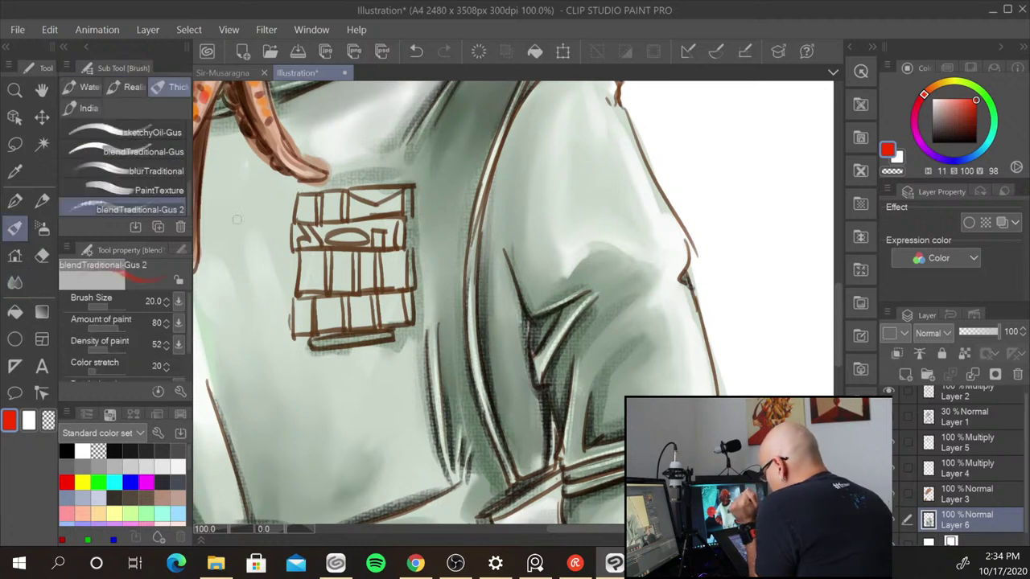
{"action": "left_click_drag", "start_coordinate": [298, 197], "coordinate": [315, 211]}
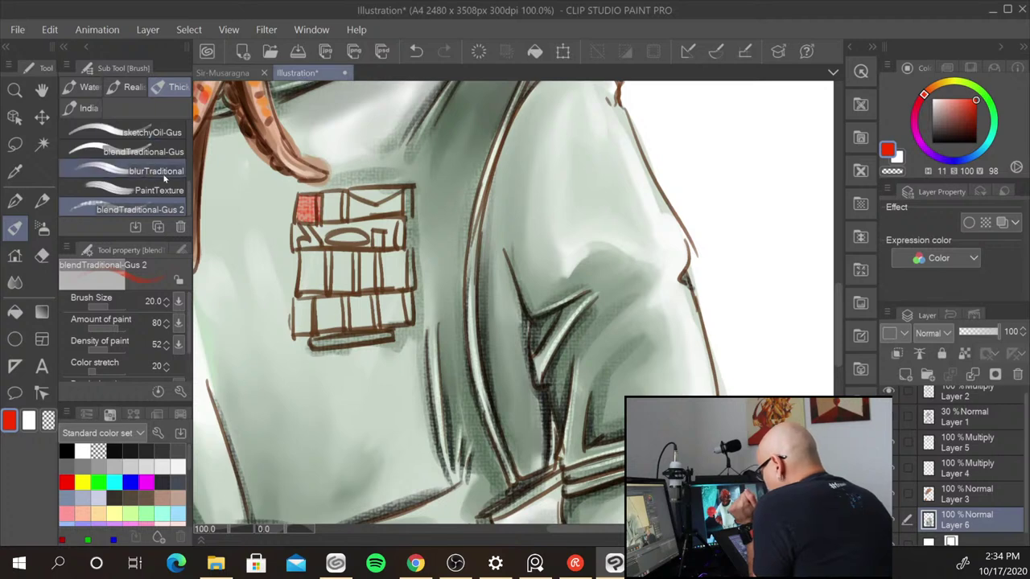
{"action": "left_click", "coordinate": [144, 151]}
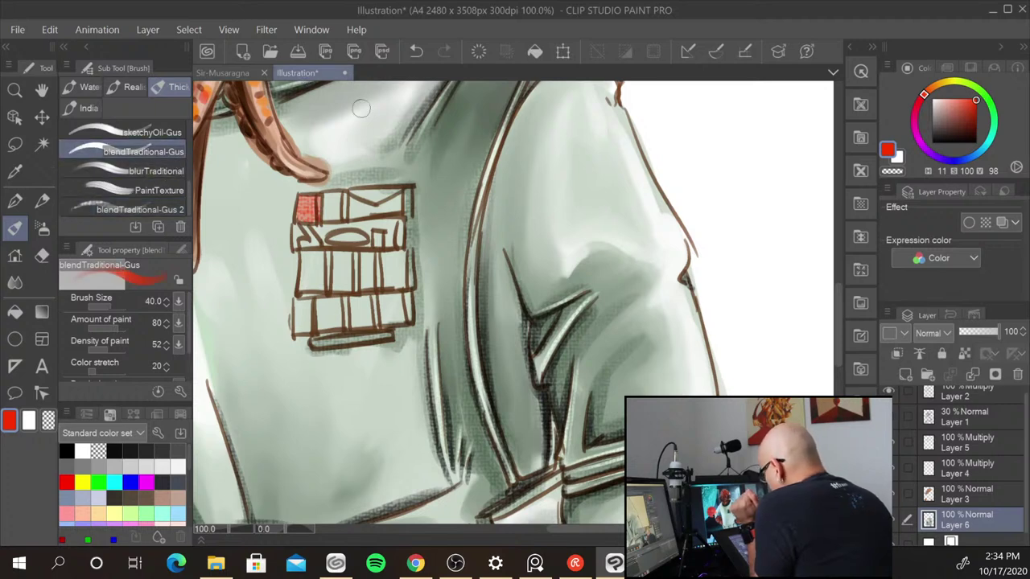
{"action": "mouse_move", "coordinate": [298, 201]}
{"action": "left_mouse_down"}
{"action": "mouse_move", "coordinate": [320, 214]}
{"action": "mouse_move", "coordinate": [326, 195]}
{"action": "mouse_move", "coordinate": [330, 211]}
{"action": "mouse_move", "coordinate": [338, 193]}
{"action": "mouse_move", "coordinate": [376, 187]}
{"action": "mouse_move", "coordinate": [356, 195]}
{"action": "mouse_move", "coordinate": [396, 193]}
{"action": "mouse_move", "coordinate": [399, 201]}
{"action": "mouse_move", "coordinate": [353, 210]}
{"action": "mouse_move", "coordinate": [373, 209]}
{"action": "mouse_move", "coordinate": [412, 181]}
{"action": "left_mouse_up"}
{"action": "mouse_move", "coordinate": [319, 249]}
{"action": "left_mouse_down"}
{"action": "mouse_move", "coordinate": [317, 289]}
{"action": "mouse_move", "coordinate": [304, 256]}
{"action": "mouse_move", "coordinate": [299, 277]}
{"action": "mouse_move", "coordinate": [367, 262]}
{"action": "mouse_move", "coordinate": [372, 299]}
{"action": "mouse_move", "coordinate": [367, 321]}
{"action": "mouse_move", "coordinate": [359, 300]}
{"action": "mouse_move", "coordinate": [354, 331]}
{"action": "mouse_move", "coordinate": [368, 303]}
{"action": "left_mouse_up"}
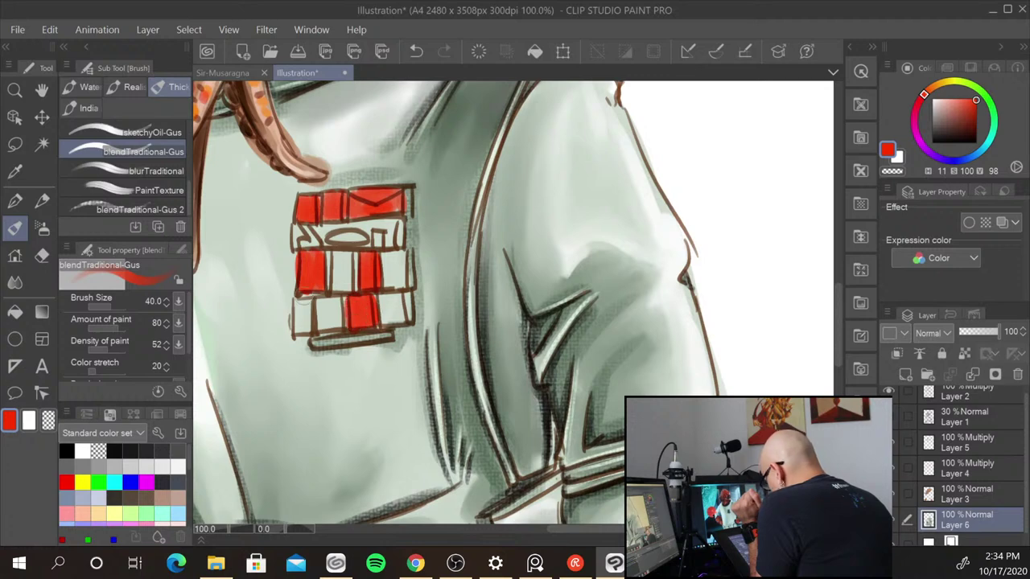
{"action": "mouse_move", "coordinate": [306, 299]}
{"action": "left_mouse_down"}
{"action": "mouse_move", "coordinate": [293, 320]}
{"action": "mouse_move", "coordinate": [329, 342]}
{"action": "mouse_move", "coordinate": [318, 342]}
{"action": "mouse_move", "coordinate": [394, 338]}
{"action": "left_mouse_up"}
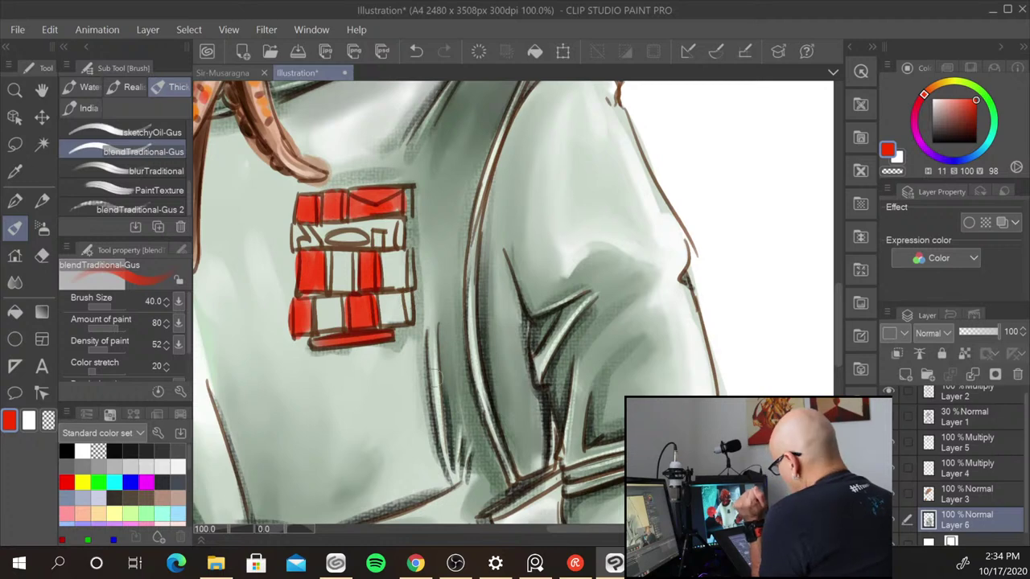
- Change the colour to orange-yellow with hue 36 and fill the badge's second row and the unpainted blocks below it
{"action": "left_click", "coordinate": [925, 95]}
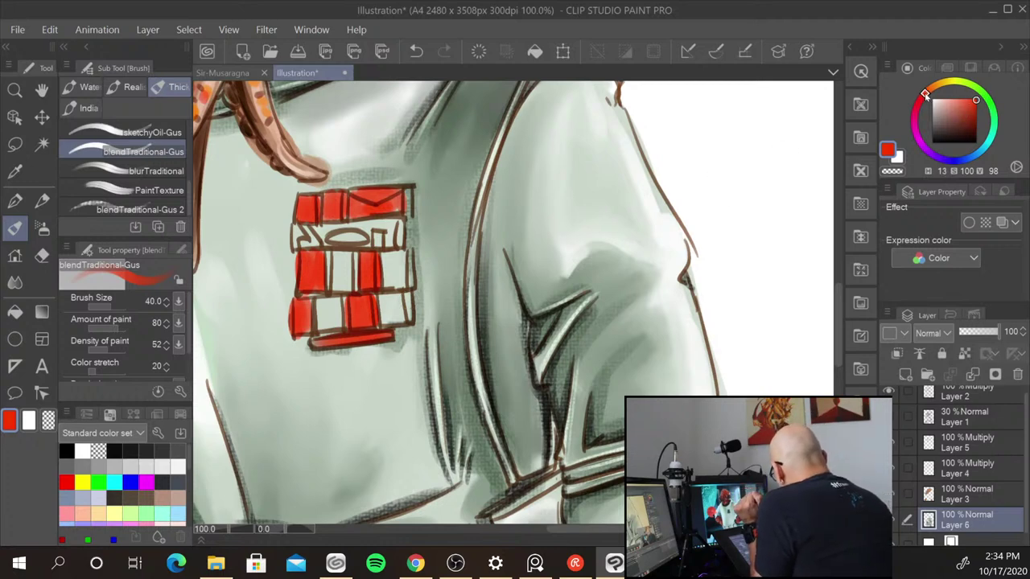
{"action": "left_click_drag", "start_coordinate": [925, 95], "coordinate": [937, 84]}
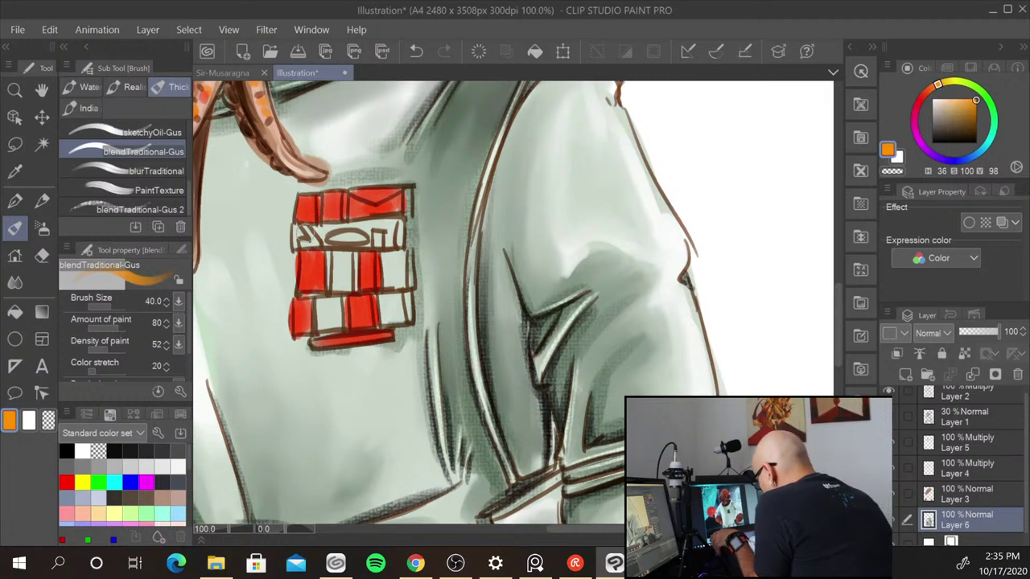
{"action": "mouse_move", "coordinate": [293, 231]}
{"action": "left_mouse_down"}
{"action": "mouse_move", "coordinate": [341, 230]}
{"action": "mouse_move", "coordinate": [351, 243]}
{"action": "mouse_move", "coordinate": [388, 225]}
{"action": "mouse_move", "coordinate": [394, 246]}
{"action": "mouse_move", "coordinate": [399, 222]}
{"action": "left_mouse_up"}
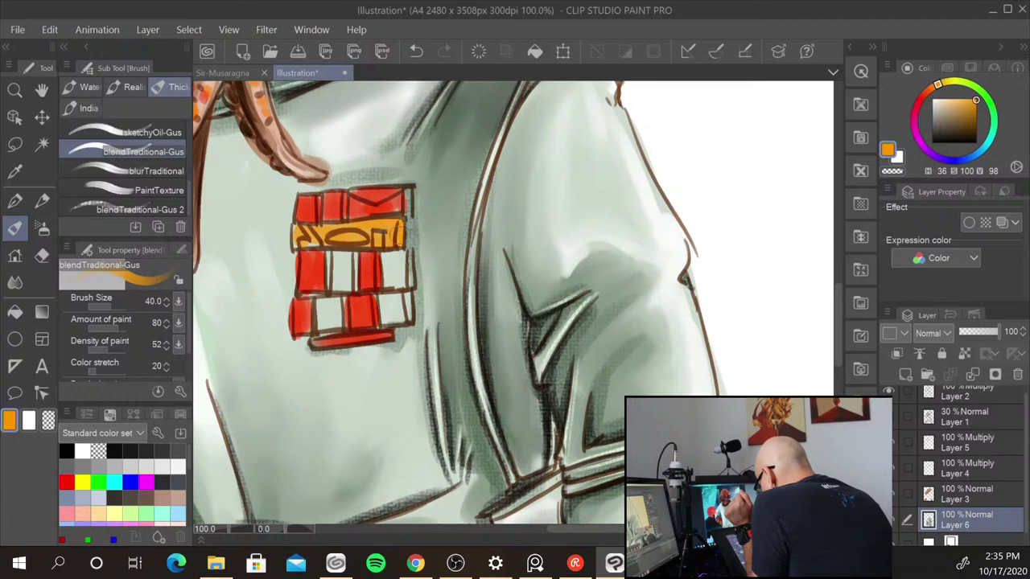
{"action": "mouse_move", "coordinate": [336, 262]}
{"action": "left_mouse_down"}
{"action": "mouse_move", "coordinate": [347, 278]}
{"action": "mouse_move", "coordinate": [329, 290]}
{"action": "mouse_move", "coordinate": [358, 258]}
{"action": "mouse_move", "coordinate": [383, 260]}
{"action": "mouse_move", "coordinate": [390, 278]}
{"action": "mouse_move", "coordinate": [406, 262]}
{"action": "mouse_move", "coordinate": [384, 300]}
{"action": "mouse_move", "coordinate": [388, 315]}
{"action": "mouse_move", "coordinate": [404, 315]}
{"action": "mouse_move", "coordinate": [326, 316]}
{"action": "mouse_move", "coordinate": [335, 315]}
{"action": "left_mouse_up"}
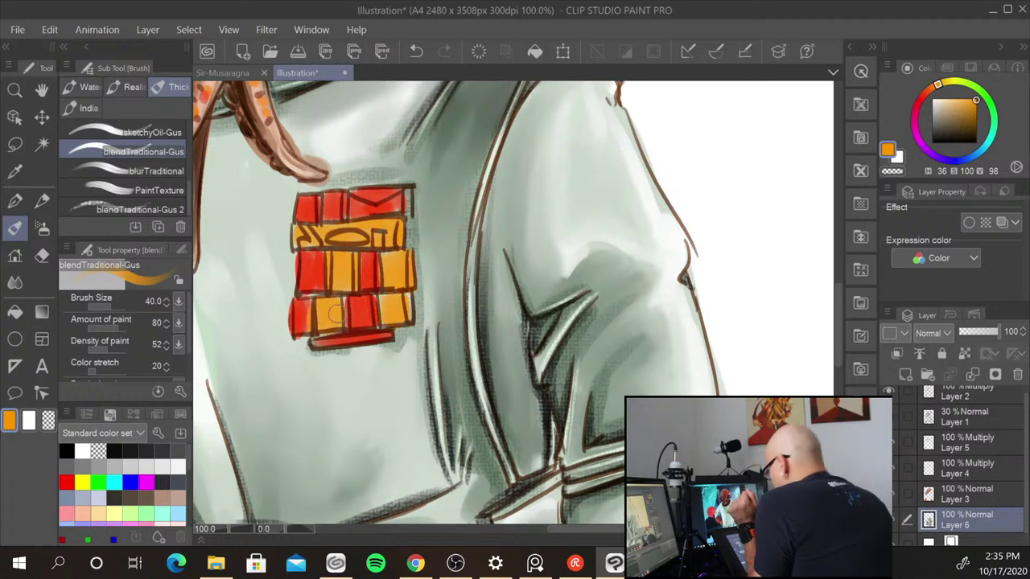
- Choose blue with hue 229 and paint the badge's oval, the block beneath it and narrow strips at the ends of two rows
{"action": "left_click", "coordinate": [962, 159]}
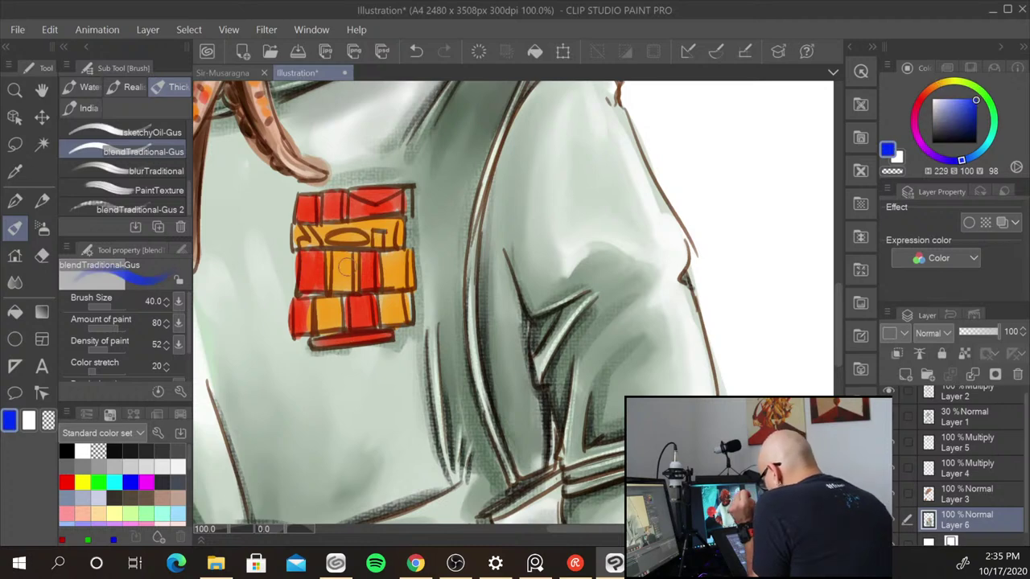
{"action": "mouse_move", "coordinate": [339, 256]}
{"action": "left_mouse_down"}
{"action": "mouse_move", "coordinate": [342, 286]}
{"action": "mouse_move", "coordinate": [340, 251]}
{"action": "mouse_move", "coordinate": [364, 235]}
{"action": "mouse_move", "coordinate": [354, 238]}
{"action": "left_mouse_up"}
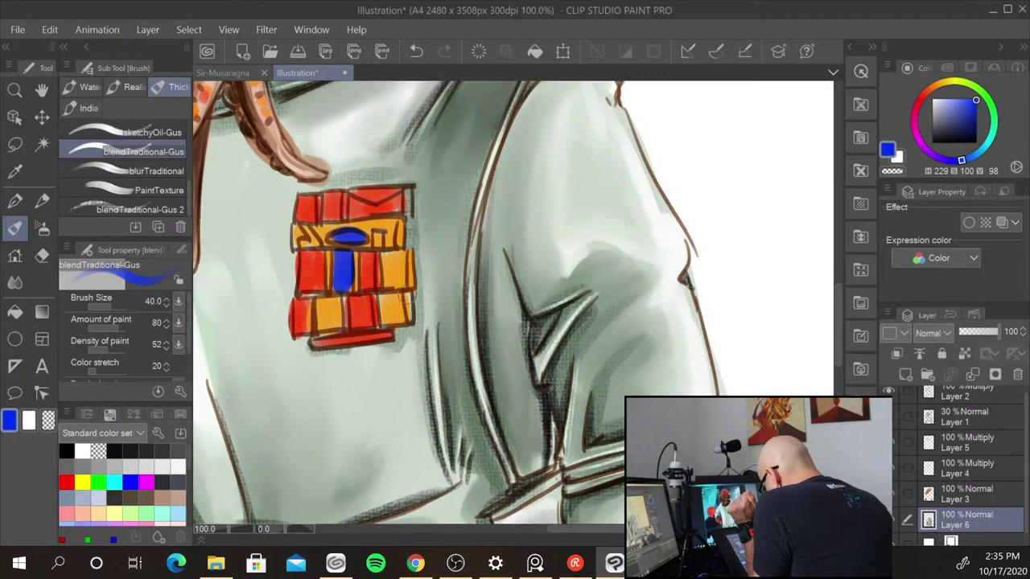
{"action": "left_click_drag", "start_coordinate": [407, 294], "coordinate": [409, 319]}
{"action": "left_click_drag", "start_coordinate": [406, 189], "coordinate": [408, 215]}
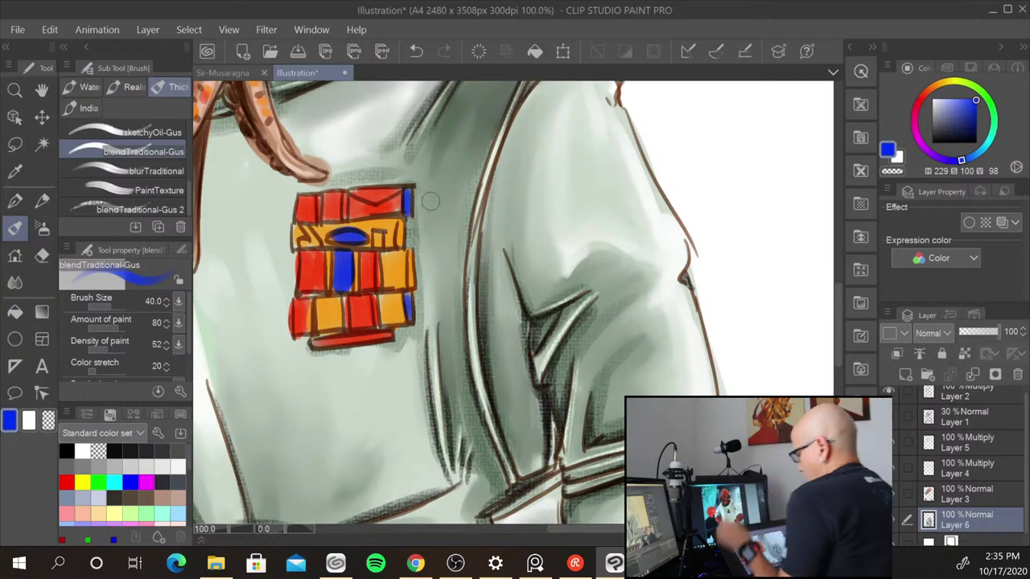
{"action": "scroll", "coordinate": [430, 200], "scroll_direction": "down", "scroll_amount": 4}
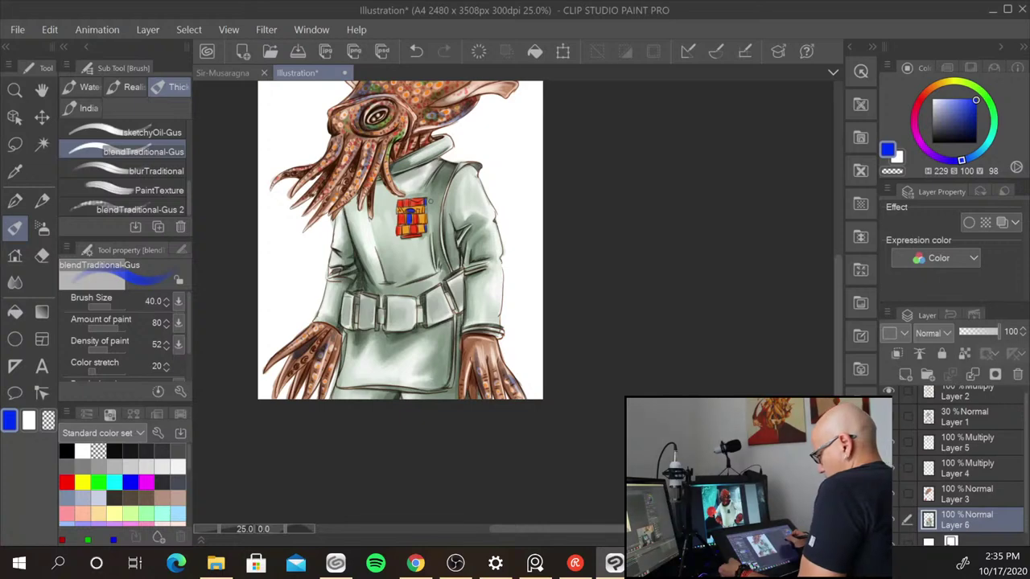
- Paint the badge's top-row second block blue and shade the third row's red blocks dark red (hue 12, saturation 76, value 37) at size 17
{"action": "scroll", "coordinate": [431, 201], "scroll_direction": "up", "scroll_amount": 4}
{"action": "mouse_move", "coordinate": [326, 195]}
{"action": "left_mouse_down"}
{"action": "mouse_move", "coordinate": [326, 219]}
{"action": "mouse_move", "coordinate": [345, 195]}
{"action": "mouse_move", "coordinate": [344, 217]}
{"action": "left_mouse_up"}
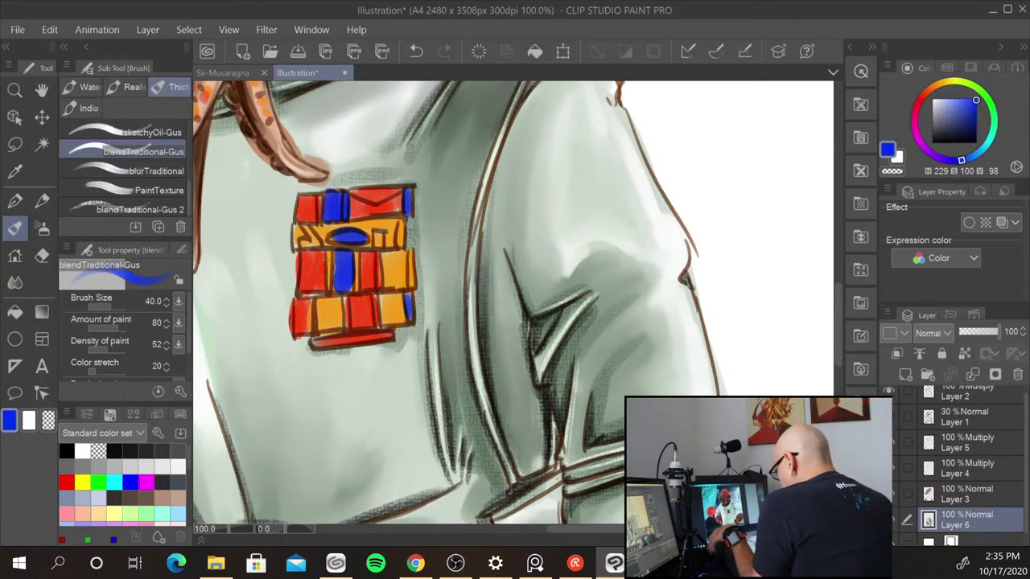
{"action": "left_click", "coordinate": [311, 298], "text": "alt"}
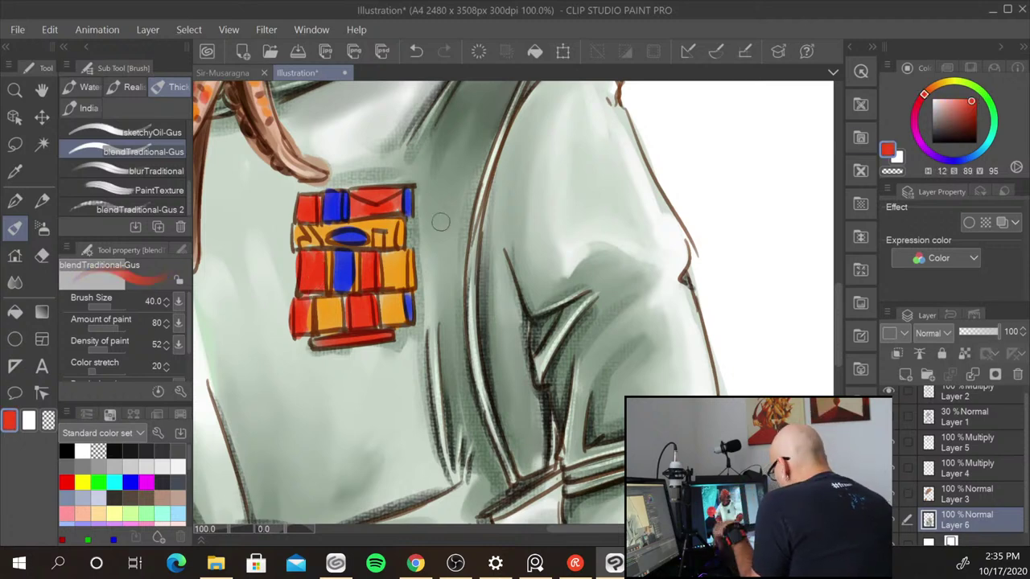
{"action": "left_click_drag", "start_coordinate": [972, 106], "coordinate": [965, 126]}
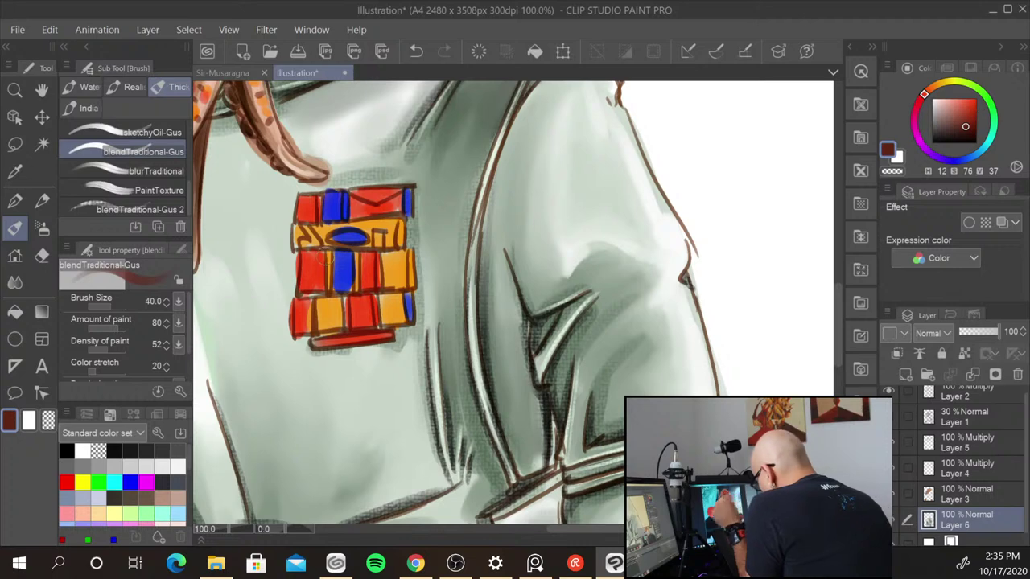
{"action": "key", "text": "bracketleft"}
{"action": "key", "text": "bracketleft"}
{"action": "key", "text": "bracketleft"}
{"action": "key", "text": "bracketleft"}
{"action": "mouse_move", "coordinate": [329, 253]}
{"action": "left_mouse_down"}
{"action": "mouse_move", "coordinate": [329, 281]}
{"action": "mouse_move", "coordinate": [329, 257]}
{"action": "mouse_move", "coordinate": [313, 292]}
{"action": "mouse_move", "coordinate": [306, 251]}
{"action": "mouse_move", "coordinate": [310, 266]}
{"action": "mouse_move", "coordinate": [366, 290]}
{"action": "mouse_move", "coordinate": [382, 277]}
{"action": "left_mouse_up"}
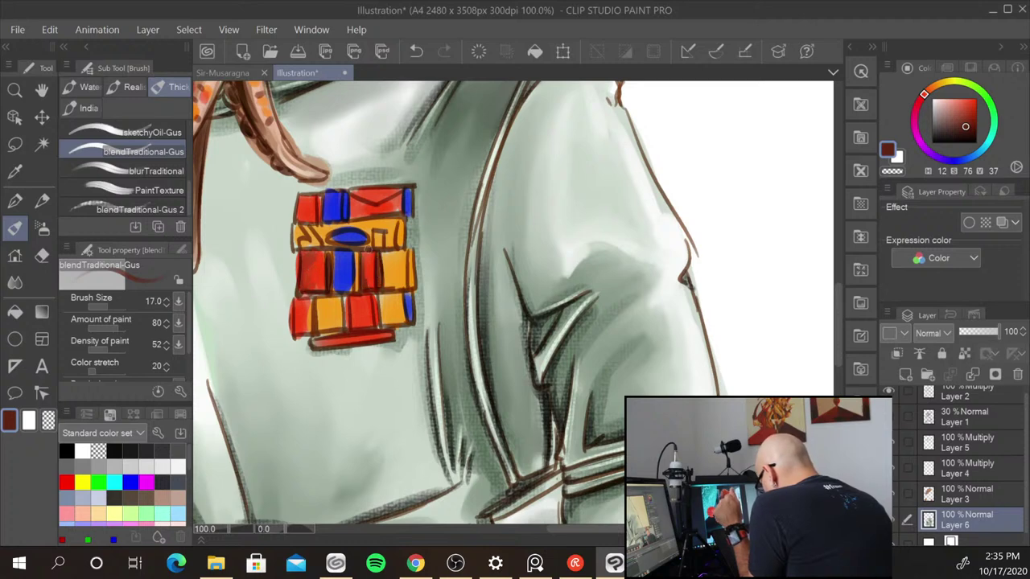
- Shade the edges of the red blocks in the badge's top and lowest rows and the bottom bar with the dark red
{"action": "mouse_move", "coordinate": [356, 198]}
{"action": "left_mouse_down"}
{"action": "mouse_move", "coordinate": [352, 216]}
{"action": "mouse_move", "coordinate": [366, 205]}
{"action": "left_mouse_up"}
{"action": "left_click_drag", "start_coordinate": [381, 205], "coordinate": [404, 191]}
{"action": "mouse_move", "coordinate": [359, 215]}
{"action": "left_mouse_down"}
{"action": "mouse_move", "coordinate": [383, 211]}
{"action": "mouse_move", "coordinate": [397, 185]}
{"action": "left_mouse_up"}
{"action": "left_click_drag", "start_coordinate": [319, 198], "coordinate": [320, 222]}
{"action": "left_click_drag", "start_coordinate": [322, 215], "coordinate": [301, 224]}
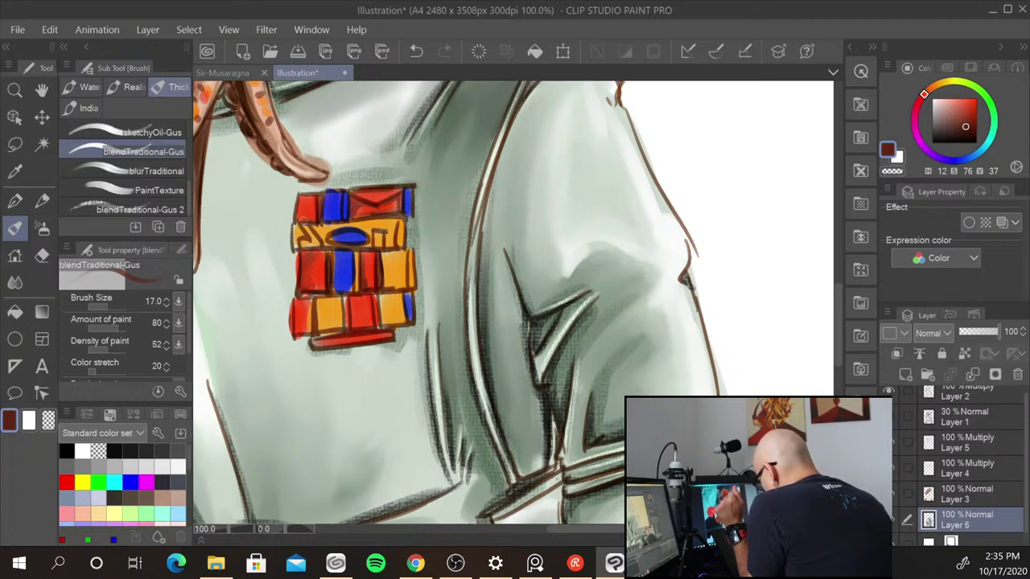
{"action": "mouse_move", "coordinate": [307, 303]}
{"action": "left_mouse_down"}
{"action": "mouse_move", "coordinate": [308, 332]}
{"action": "mouse_move", "coordinate": [312, 319]}
{"action": "mouse_move", "coordinate": [370, 322]}
{"action": "left_mouse_up"}
{"action": "mouse_move", "coordinate": [311, 340]}
{"action": "left_mouse_down"}
{"action": "mouse_move", "coordinate": [354, 337]}
{"action": "mouse_move", "coordinate": [344, 342]}
{"action": "left_mouse_up"}
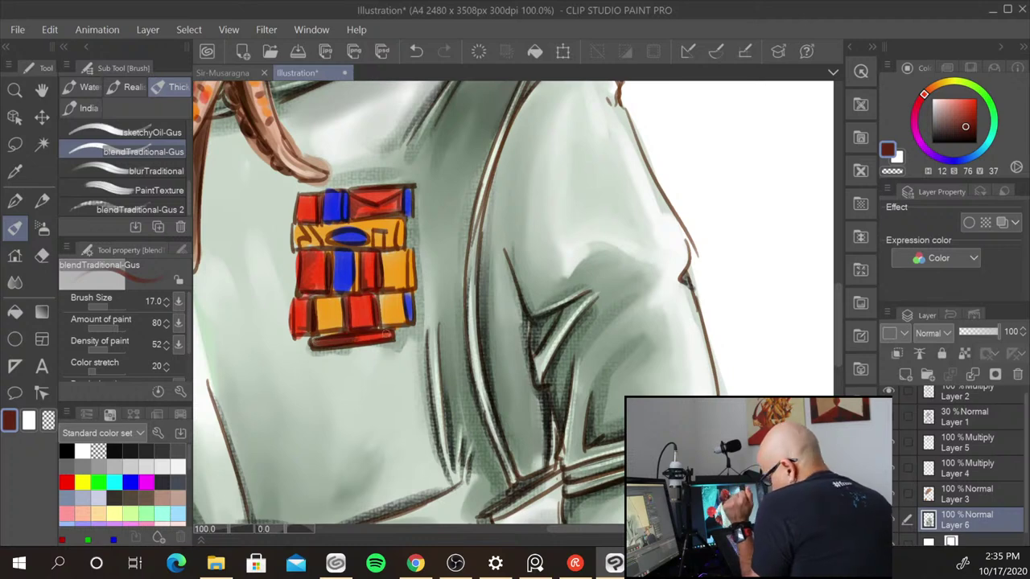
- Lighten the colour to pale pink with saturation 24 and value 99 and paint highlights on the red blocks of the badge
{"action": "mouse_move", "coordinate": [965, 125]}
{"action": "left_mouse_down"}
{"action": "mouse_move", "coordinate": [976, 97]}
{"action": "mouse_move", "coordinate": [944, 97]}
{"action": "left_mouse_up"}
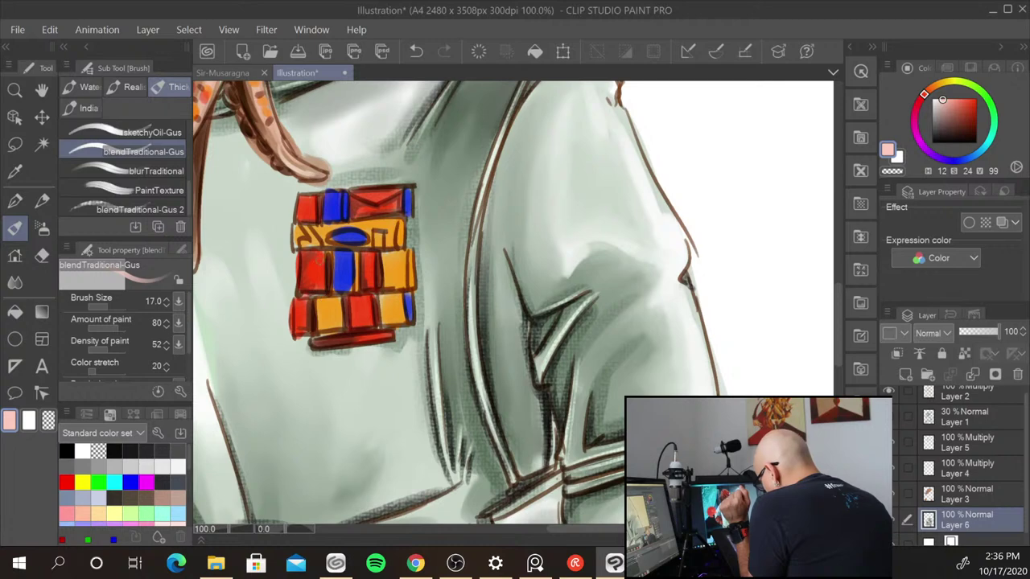
{"action": "left_click_drag", "start_coordinate": [320, 254], "coordinate": [317, 292]}
{"action": "left_click_drag", "start_coordinate": [367, 254], "coordinate": [367, 280]}
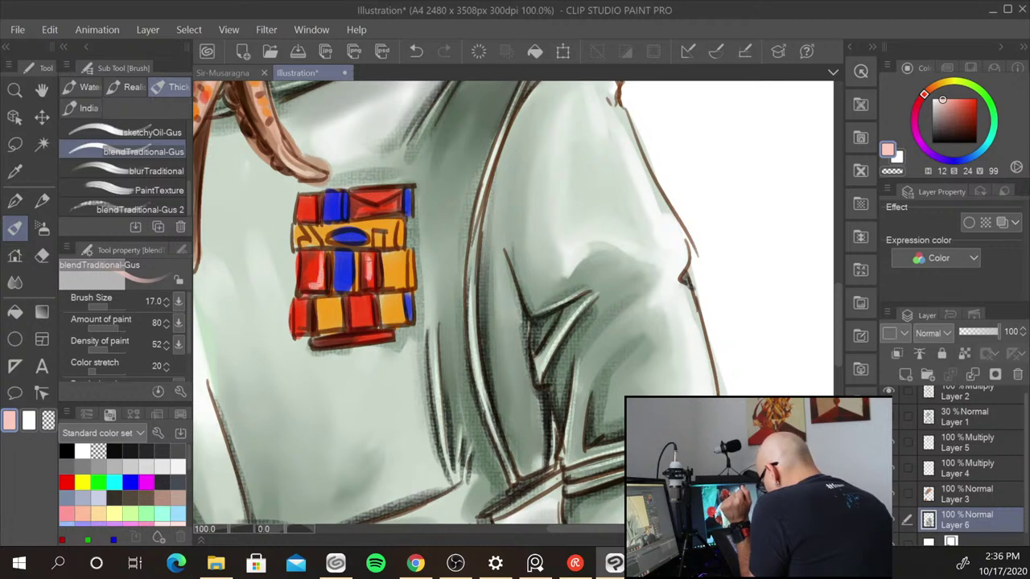
{"action": "left_click_drag", "start_coordinate": [303, 297], "coordinate": [298, 326]}
{"action": "left_click_drag", "start_coordinate": [362, 295], "coordinate": [359, 322]}
{"action": "left_click_drag", "start_coordinate": [364, 302], "coordinate": [373, 337]}
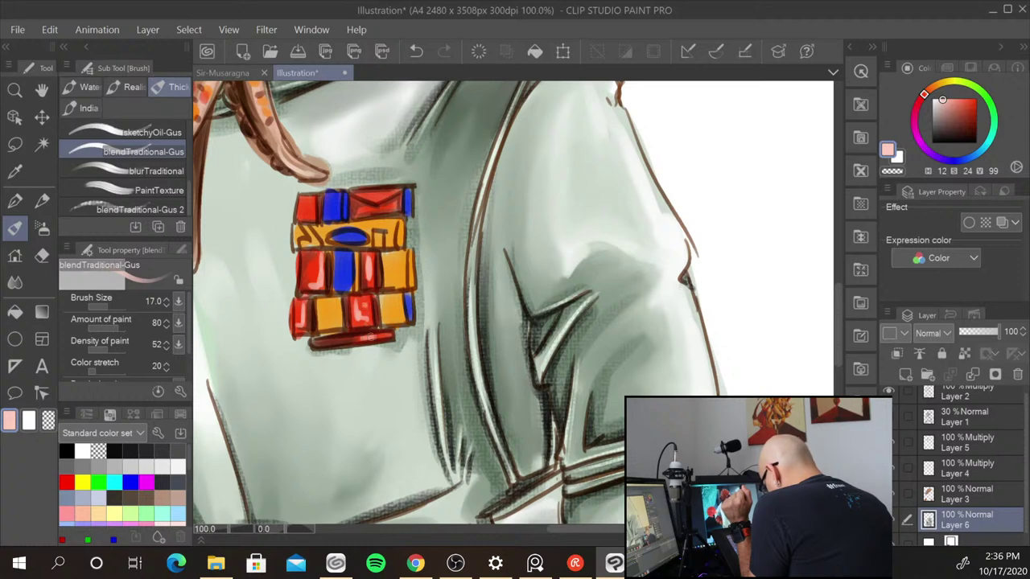
{"action": "mouse_move", "coordinate": [358, 199]}
{"action": "left_mouse_down"}
{"action": "mouse_move", "coordinate": [407, 193]}
{"action": "mouse_move", "coordinate": [395, 210]}
{"action": "mouse_move", "coordinate": [379, 208]}
{"action": "left_mouse_up"}
{"action": "left_click_drag", "start_coordinate": [396, 201], "coordinate": [376, 215]}
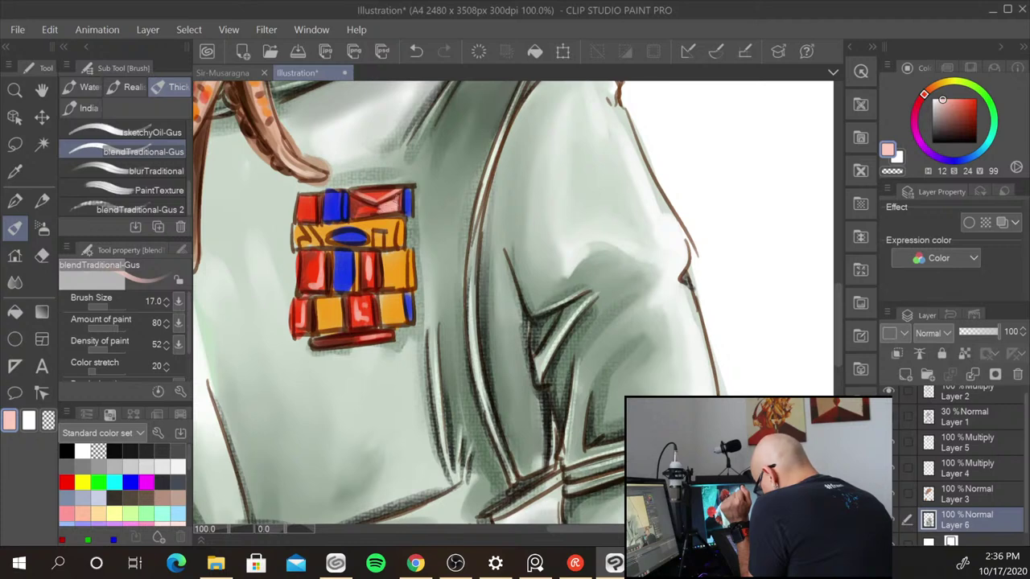
{"action": "left_click_drag", "start_coordinate": [312, 198], "coordinate": [304, 217]}
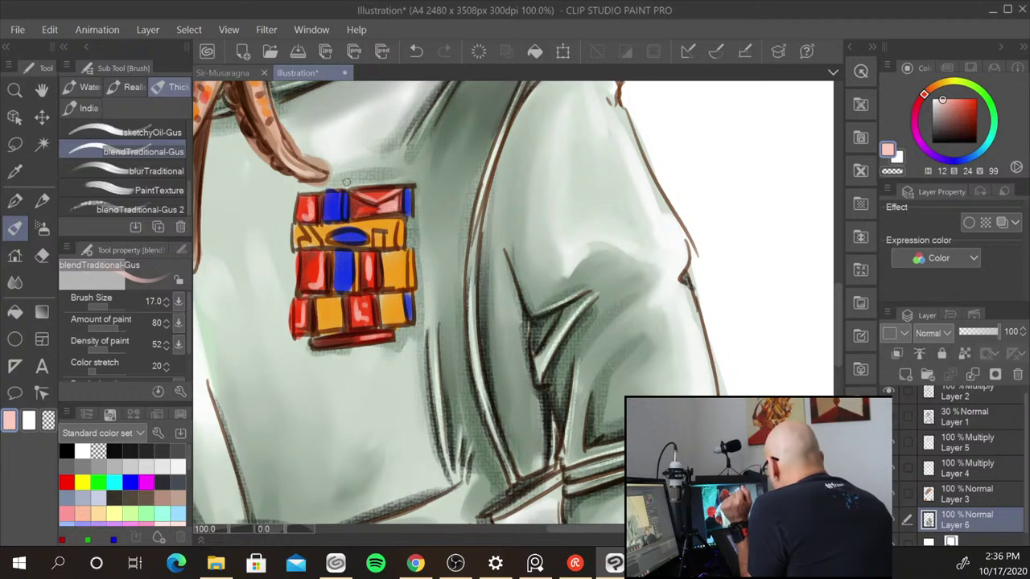
- Sample the badge's bright red and soften the highlights and shading on its red blocks and bottom bar with the Blend tool
{"action": "left_click", "coordinate": [303, 201], "text": "alt"}
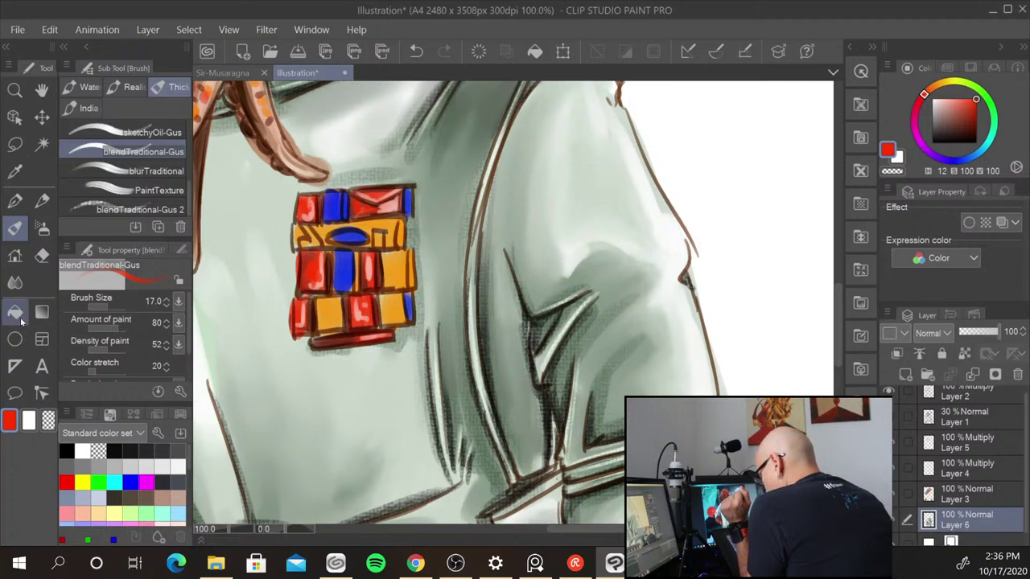
{"action": "left_click", "coordinate": [14, 281]}
{"action": "left_click_drag", "start_coordinate": [320, 257], "coordinate": [314, 266]}
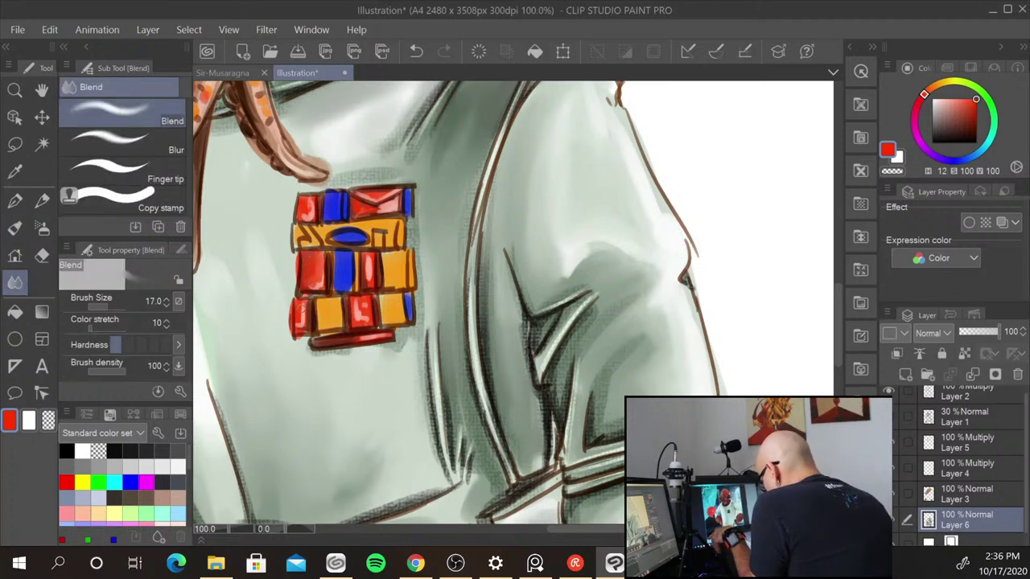
{"action": "left_click_drag", "start_coordinate": [301, 304], "coordinate": [294, 322]}
{"action": "left_click_drag", "start_coordinate": [360, 300], "coordinate": [362, 318]}
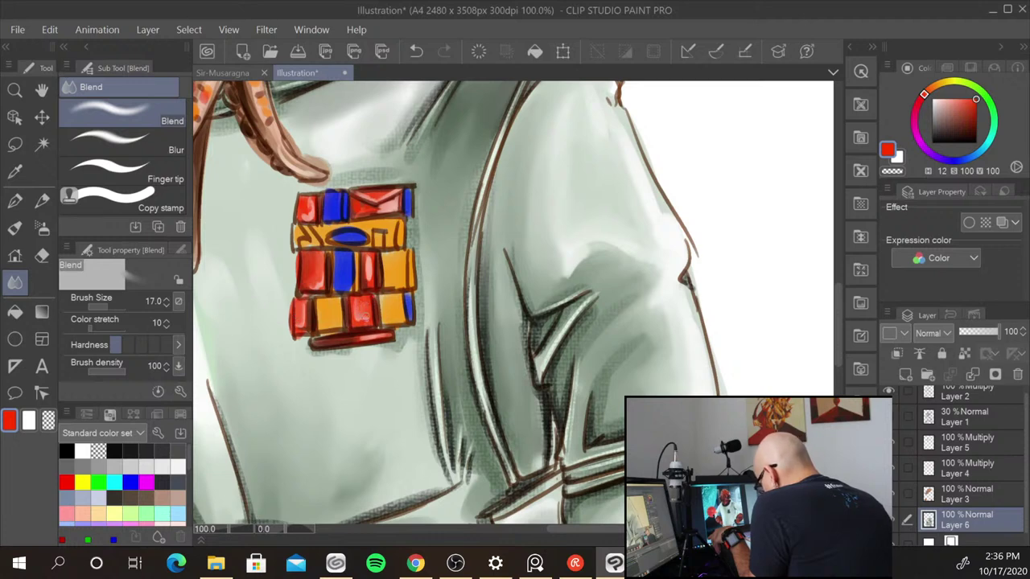
{"action": "left_click_drag", "start_coordinate": [367, 259], "coordinate": [364, 281]}
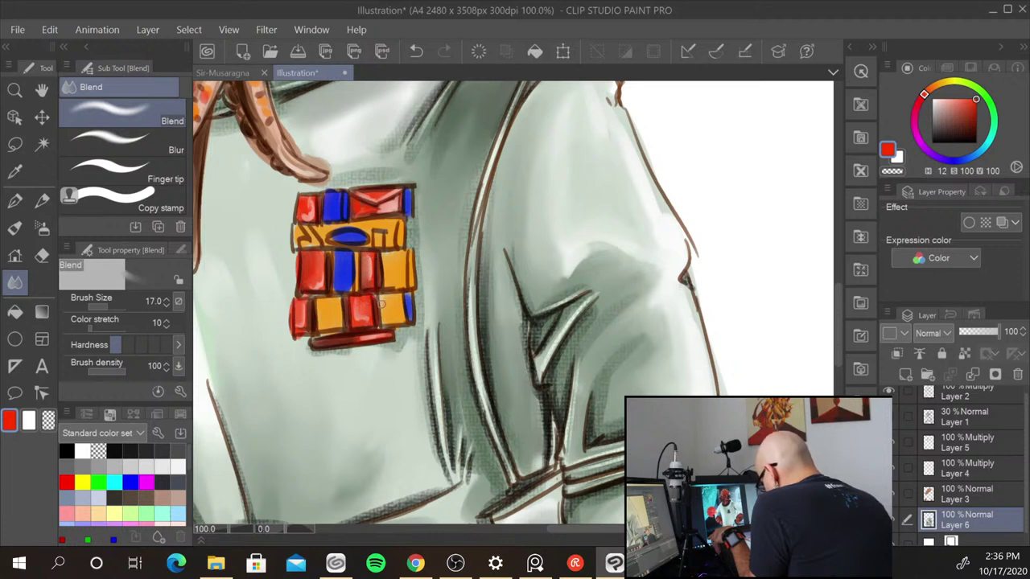
{"action": "left_click_drag", "start_coordinate": [370, 337], "coordinate": [344, 342]}
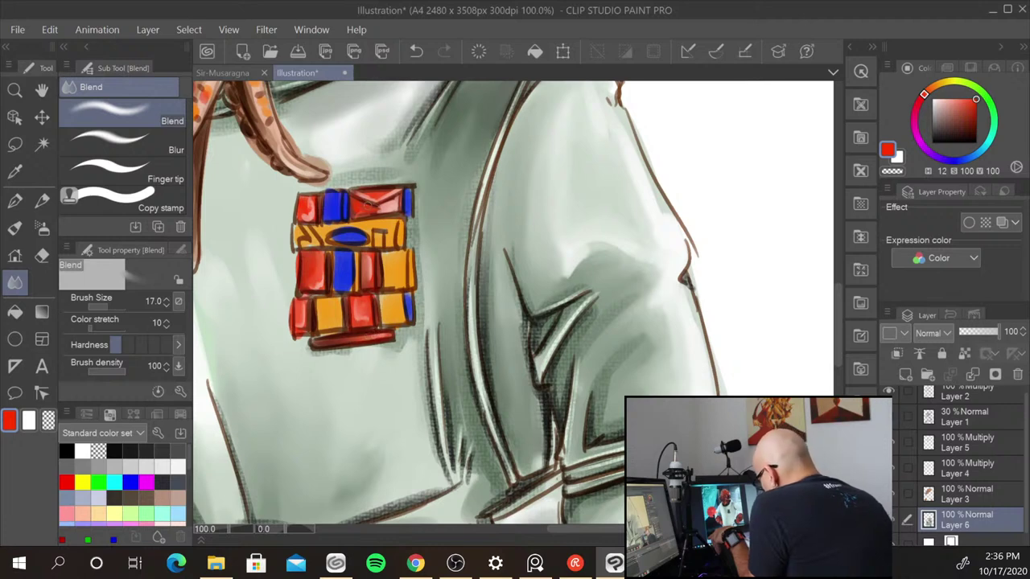
{"action": "left_click_drag", "start_coordinate": [368, 204], "coordinate": [385, 206]}
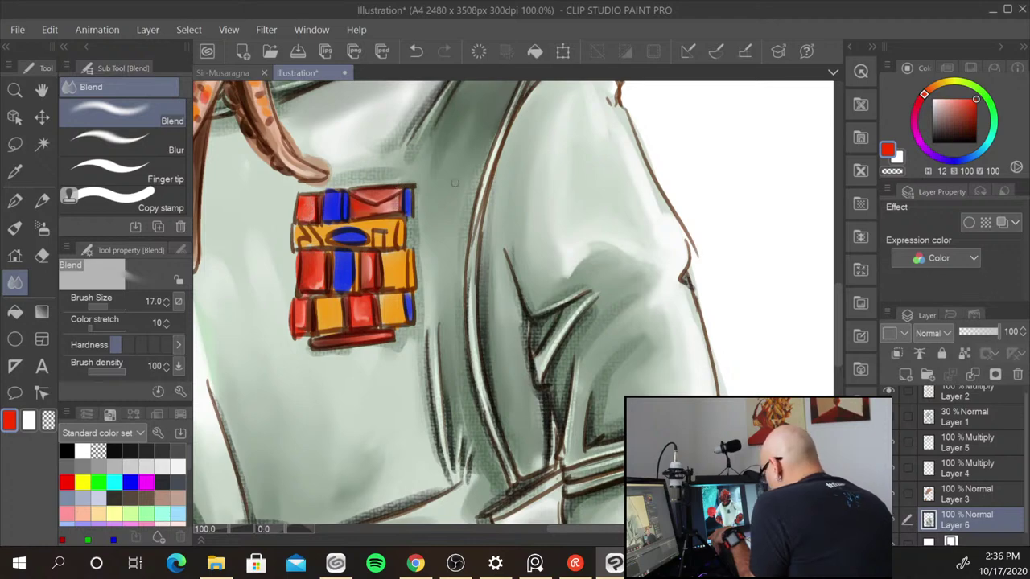
{"action": "scroll", "coordinate": [691, 299], "scroll_direction": "down", "scroll_amount": 4}
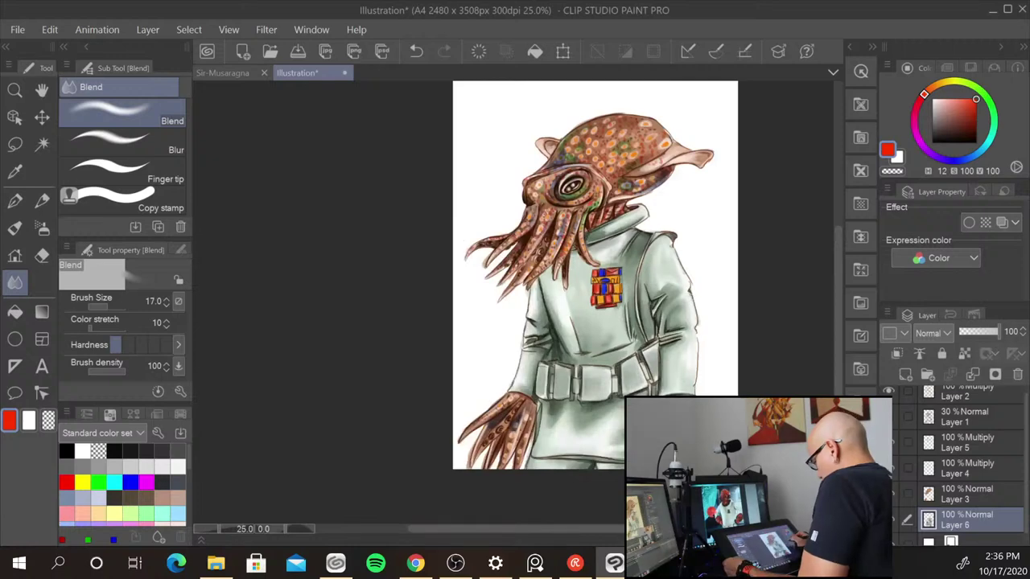
{"action": "scroll", "coordinate": [690, 299], "scroll_direction": "up", "scroll_amount": 4}
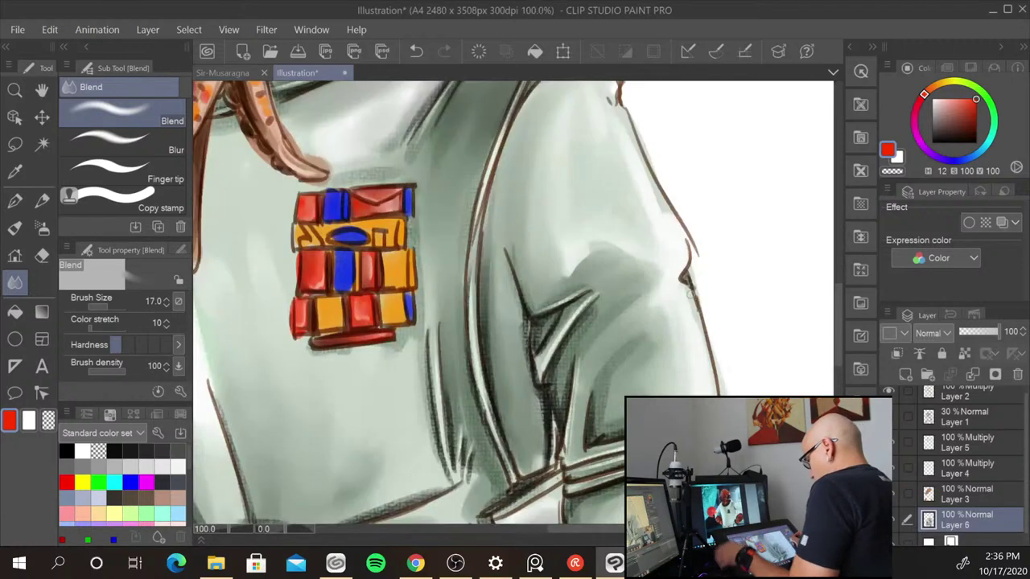
- Choose yellow with hue 46, saturation 100 and value 100 and brighten the badge's orange-yellow blocks and second row with blendTraditional-Gus
{"action": "left_click", "coordinate": [940, 85]}
{"action": "left_click_drag", "start_coordinate": [939, 85], "coordinate": [945, 82]}
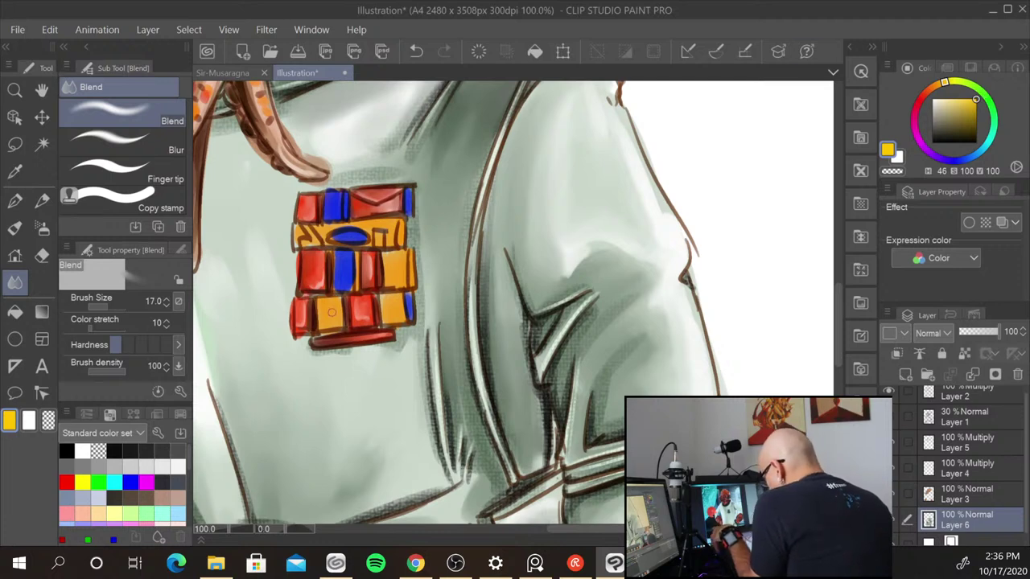
{"action": "key", "text": "b"}
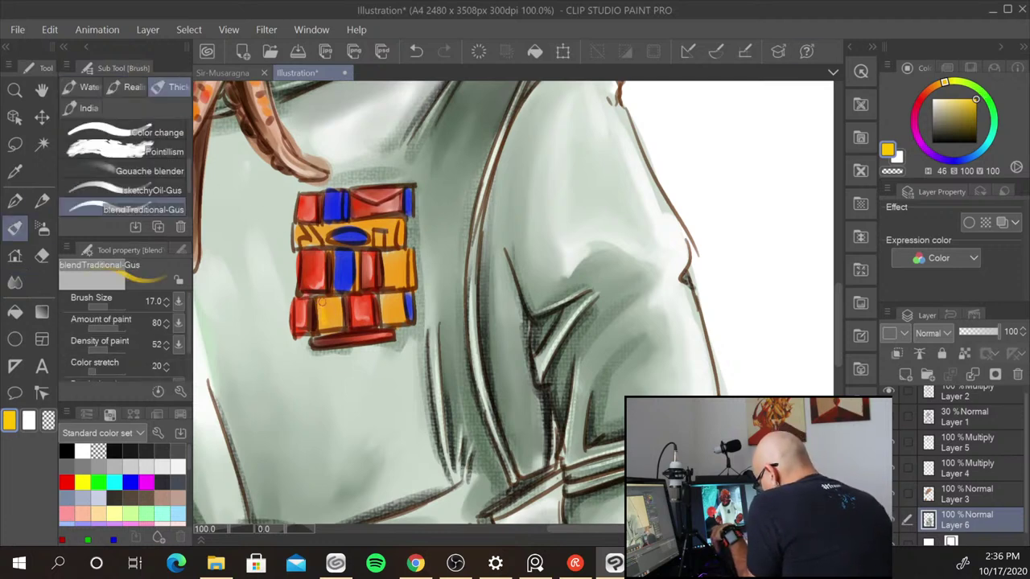
{"action": "left_click_drag", "start_coordinate": [322, 303], "coordinate": [333, 324]}
{"action": "mouse_move", "coordinate": [384, 302]}
{"action": "left_mouse_down"}
{"action": "mouse_move", "coordinate": [387, 314]}
{"action": "mouse_move", "coordinate": [400, 307]}
{"action": "left_mouse_up"}
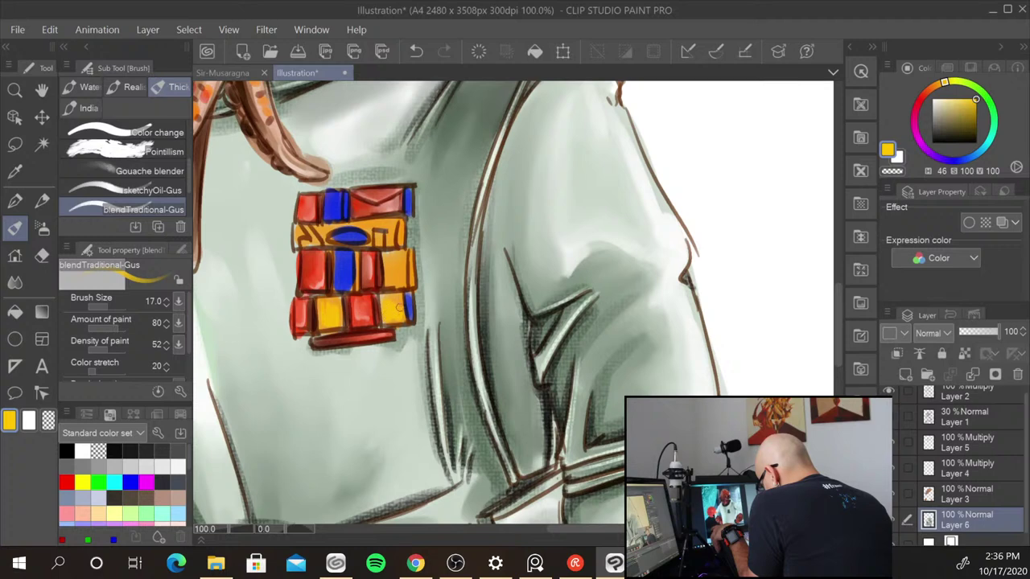
{"action": "mouse_move", "coordinate": [399, 255]}
{"action": "left_mouse_down"}
{"action": "mouse_move", "coordinate": [389, 280]}
{"action": "mouse_move", "coordinate": [400, 263]}
{"action": "left_mouse_up"}
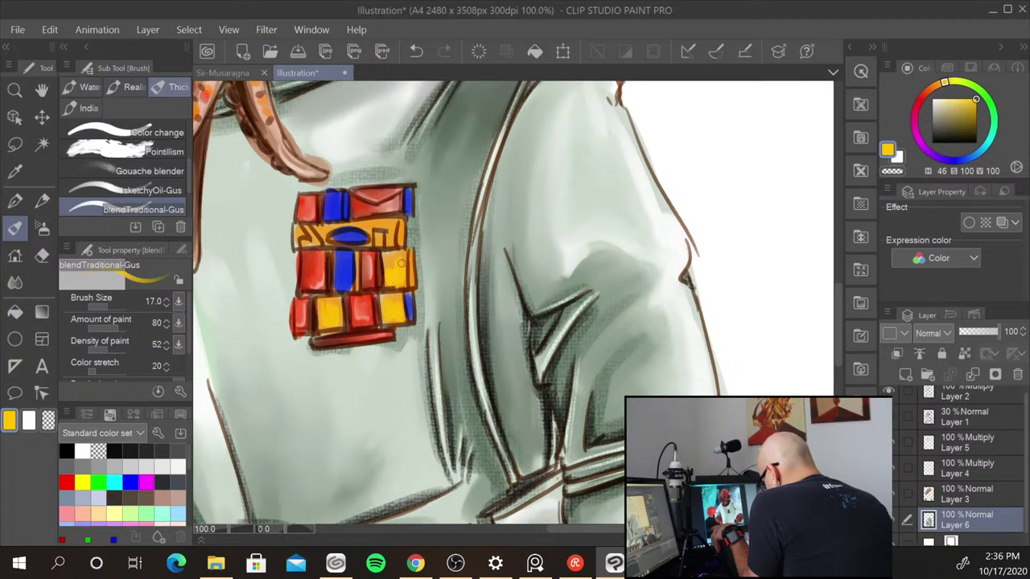
{"action": "left_click_drag", "start_coordinate": [362, 222], "coordinate": [392, 223]}
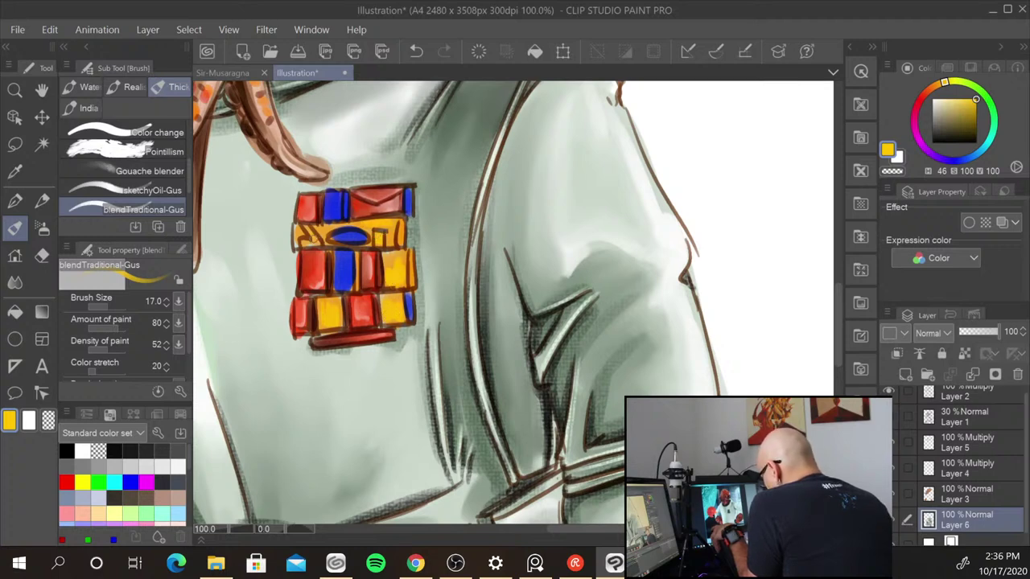
{"action": "left_click_drag", "start_coordinate": [314, 239], "coordinate": [304, 244]}
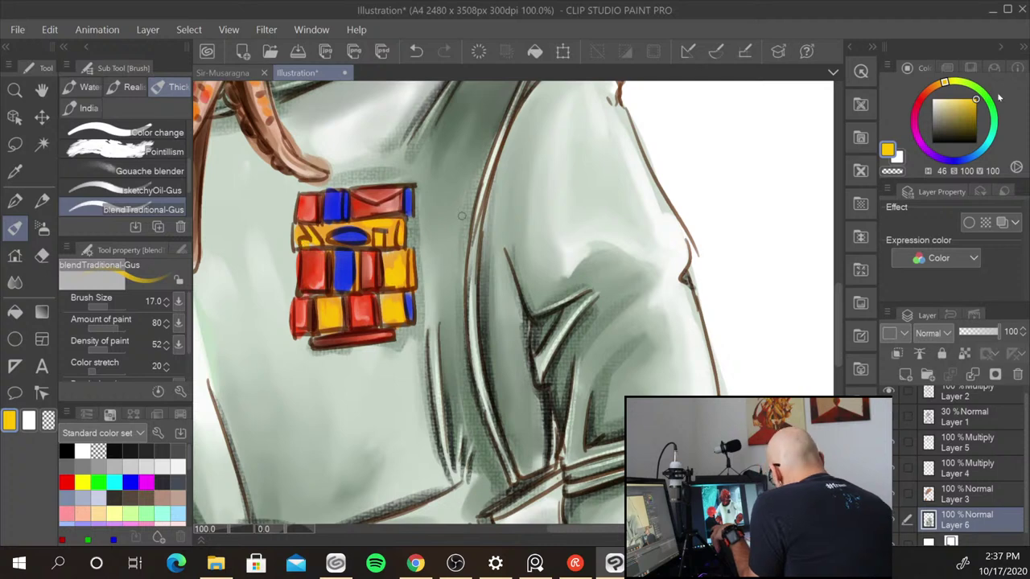
- Darken the yellow to saturation 92 and value 39, reduce the brush to 10 and shade the edges of the yellow blocks and second row
{"action": "left_click_drag", "start_coordinate": [976, 100], "coordinate": [972, 125]}
{"action": "key", "text": "bracketleft"}
{"action": "key", "text": "bracketleft"}
{"action": "key", "text": "bracketleft"}
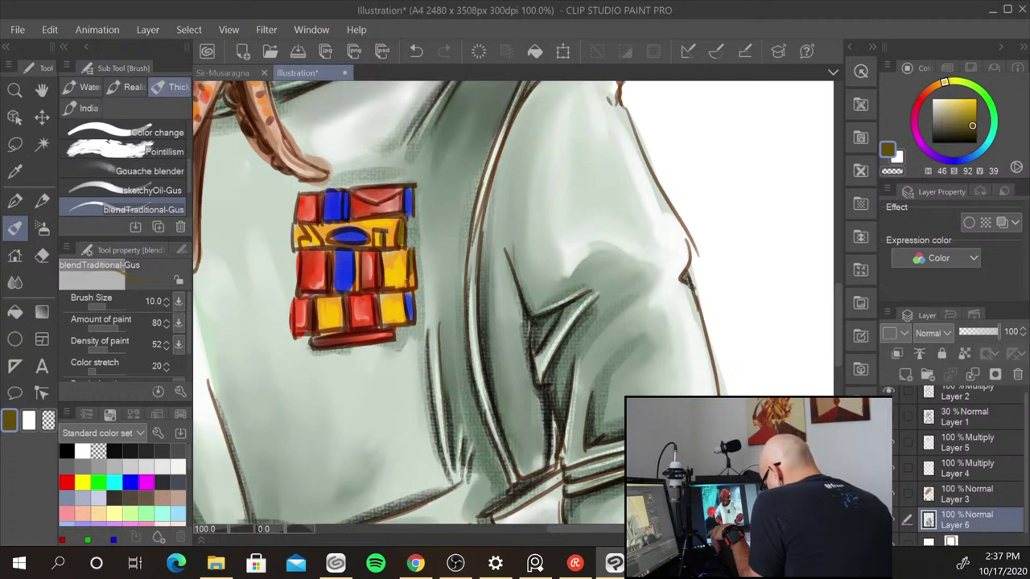
{"action": "left_click_drag", "start_coordinate": [401, 294], "coordinate": [404, 320]}
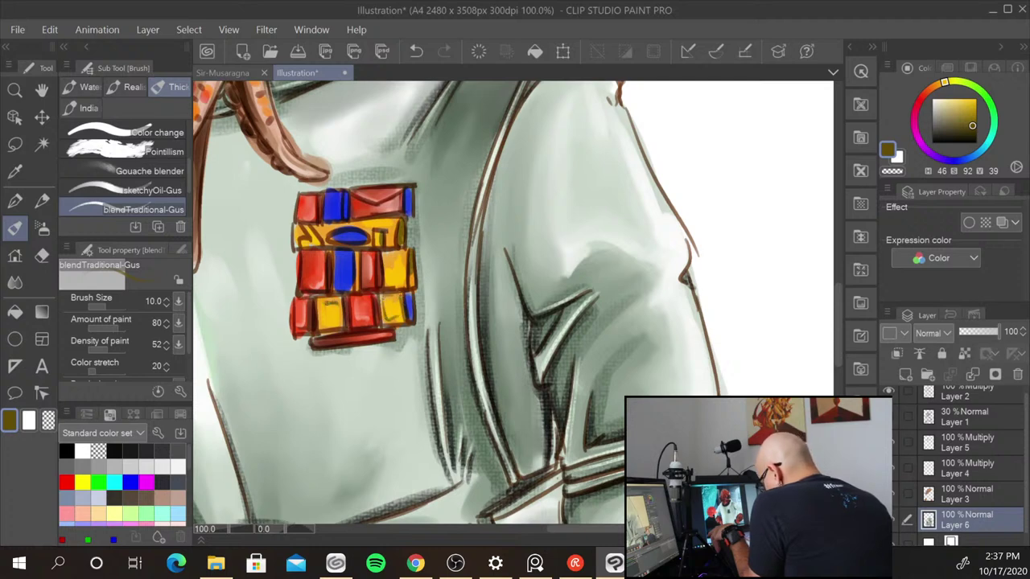
{"action": "left_click_drag", "start_coordinate": [306, 228], "coordinate": [316, 240]}
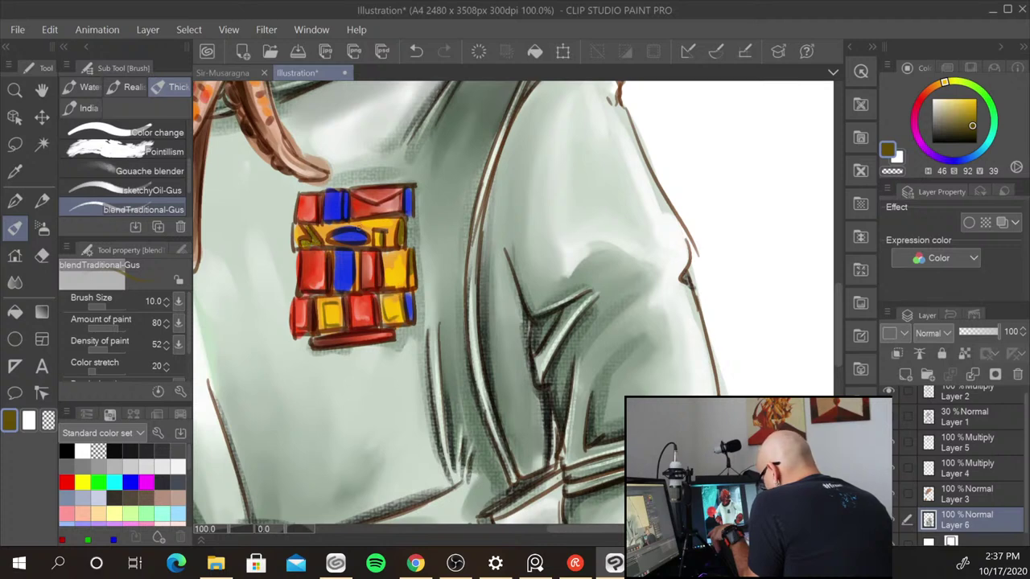
{"action": "left_click_drag", "start_coordinate": [345, 222], "coordinate": [387, 219]}
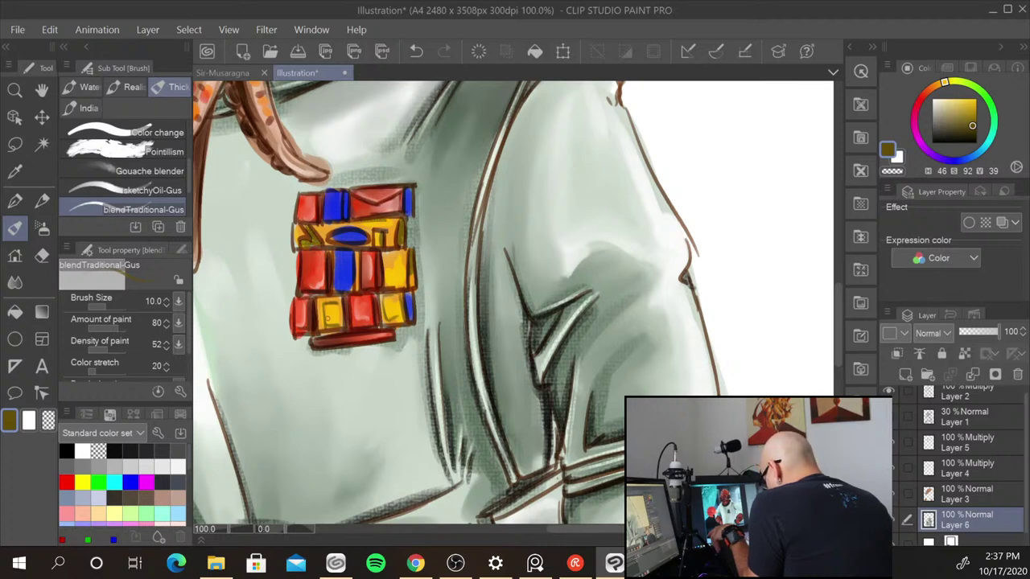
- Switch to white and add highlights to the yellow blocks and neighbouring red blocks of the badge, raising the brush size from 10 to 17
{"action": "left_click_drag", "start_coordinate": [975, 122], "coordinate": [932, 98]}
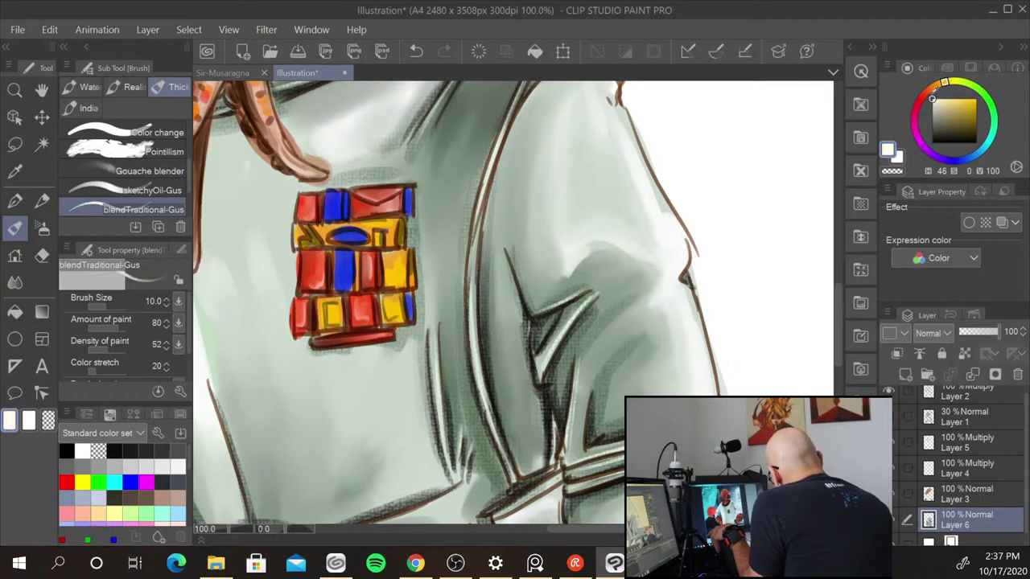
{"action": "mouse_move", "coordinate": [404, 255]}
{"action": "left_mouse_down"}
{"action": "mouse_move", "coordinate": [404, 281]}
{"action": "mouse_move", "coordinate": [404, 256]}
{"action": "left_mouse_up"}
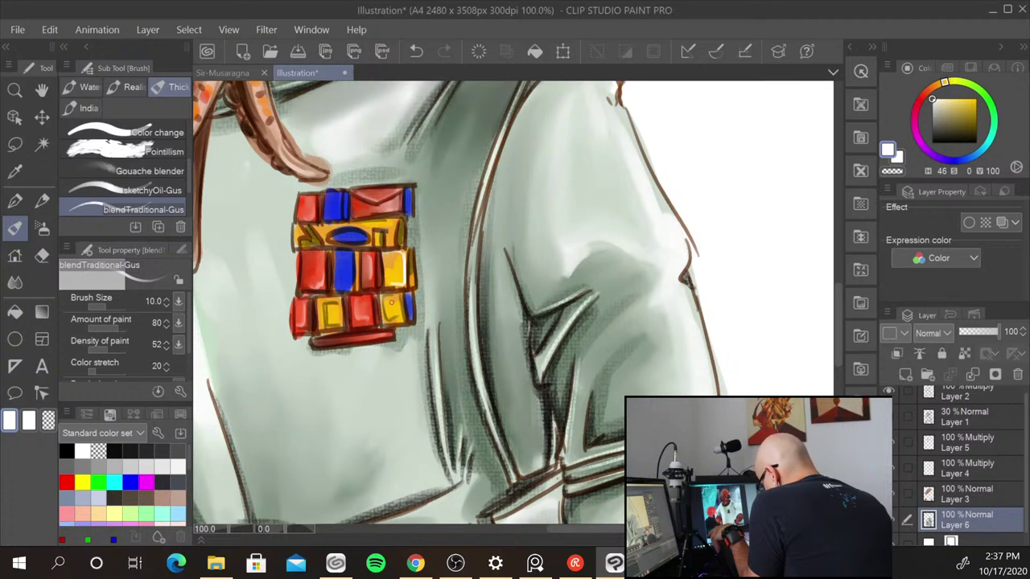
{"action": "key", "text": "bracketright"}
{"action": "key", "text": "bracketright"}
{"action": "key", "text": "bracketright"}
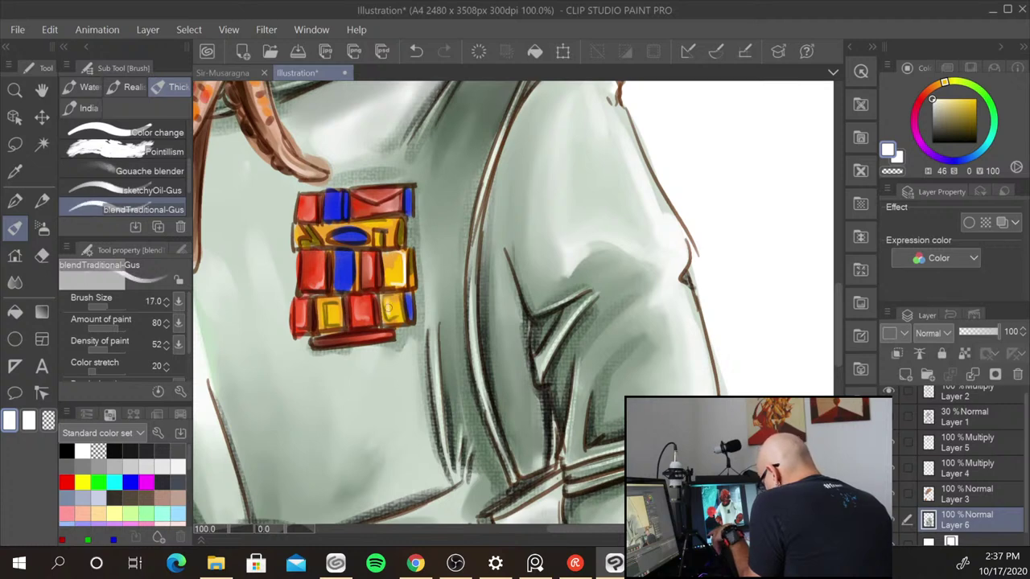
{"action": "mouse_move", "coordinate": [387, 299]}
{"action": "left_mouse_down"}
{"action": "mouse_move", "coordinate": [391, 317]}
{"action": "mouse_move", "coordinate": [401, 316]}
{"action": "left_mouse_up"}
{"action": "mouse_move", "coordinate": [329, 307]}
{"action": "left_mouse_down"}
{"action": "mouse_move", "coordinate": [340, 323]}
{"action": "mouse_move", "coordinate": [366, 319]}
{"action": "left_mouse_up"}
{"action": "left_click_drag", "start_coordinate": [315, 264], "coordinate": [320, 285]}
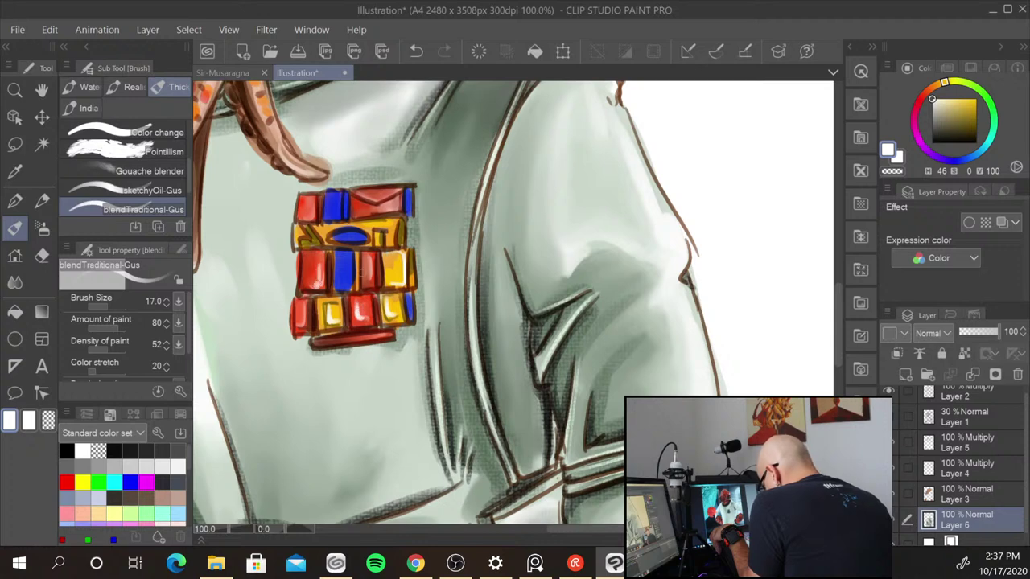
- Add white highlights to the badge's blue oval and blue blocks, the red blocks beside them and the bottom bar
{"action": "mouse_move", "coordinate": [370, 259]}
{"action": "left_mouse_down"}
{"action": "mouse_move", "coordinate": [370, 282]}
{"action": "mouse_move", "coordinate": [345, 285]}
{"action": "left_mouse_up"}
{"action": "left_click_drag", "start_coordinate": [339, 238], "coordinate": [367, 231]}
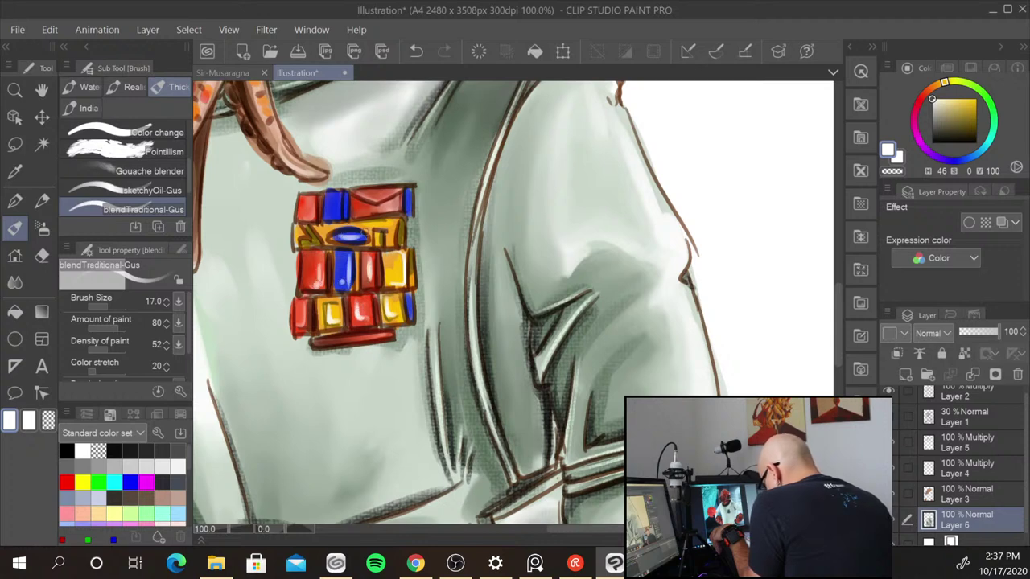
{"action": "left_click_drag", "start_coordinate": [335, 195], "coordinate": [331, 216]}
{"action": "left_click_drag", "start_coordinate": [411, 195], "coordinate": [409, 207]}
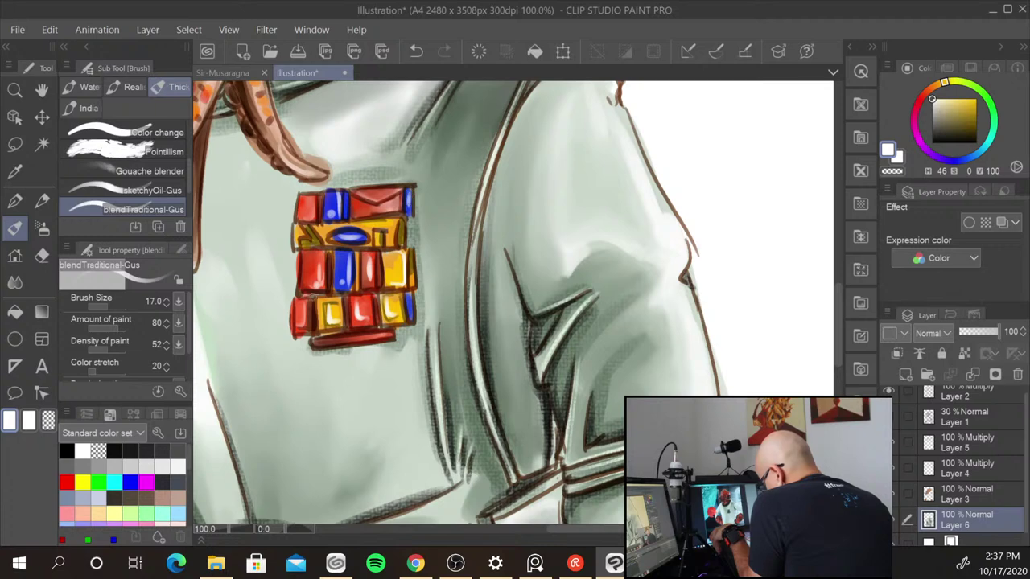
{"action": "left_click_drag", "start_coordinate": [302, 301], "coordinate": [305, 323]}
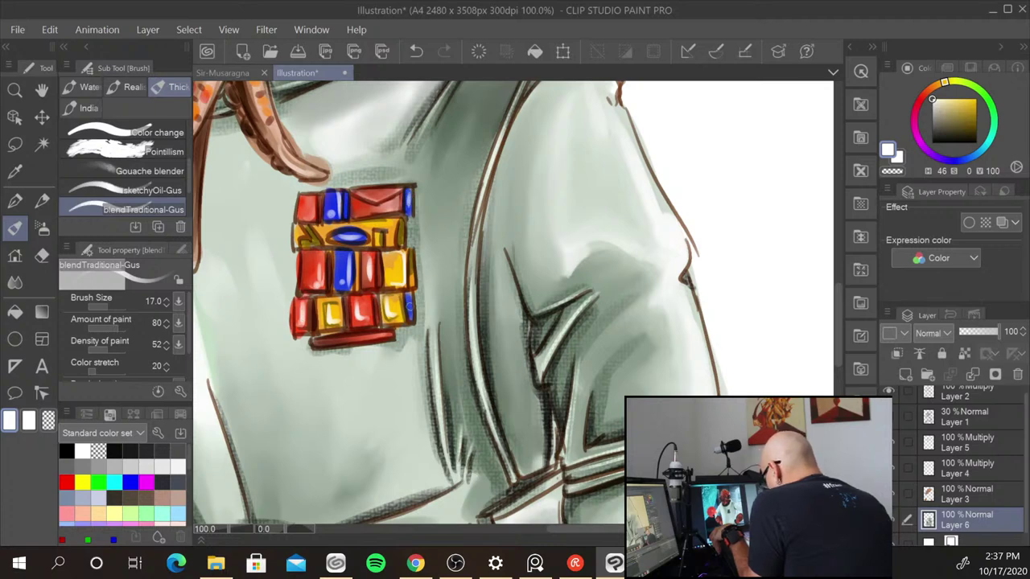
{"action": "left_click_drag", "start_coordinate": [409, 296], "coordinate": [410, 314]}
{"action": "left_click_drag", "start_coordinate": [353, 337], "coordinate": [376, 336]}
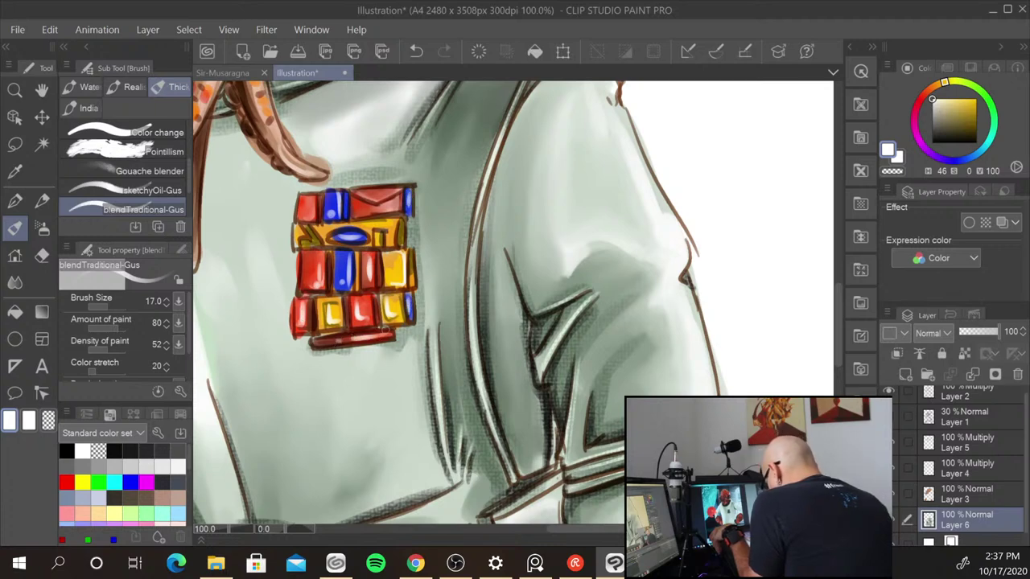
{"action": "scroll", "coordinate": [633, 373], "scroll_direction": "down", "scroll_amount": 3}
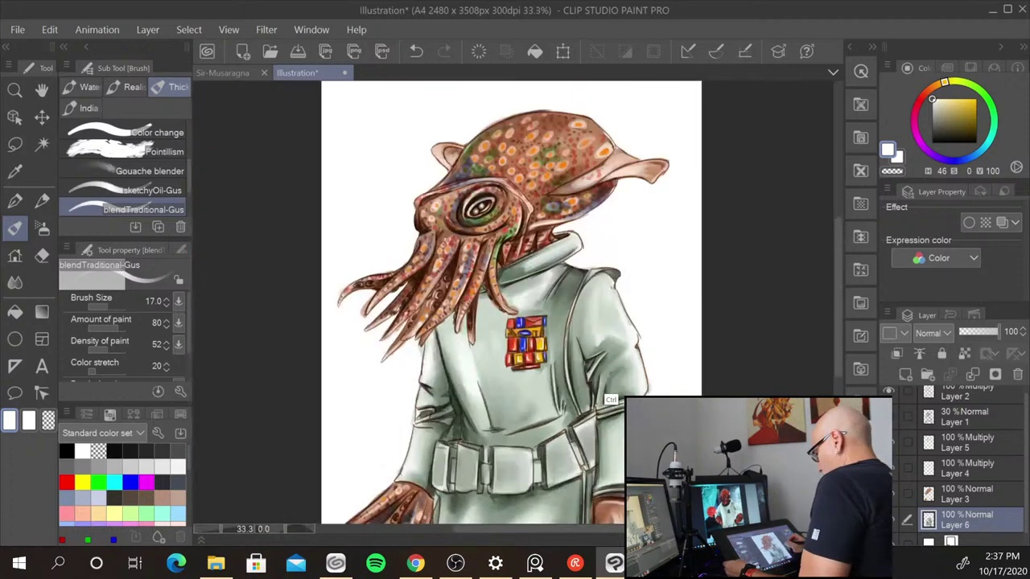
{"action": "left_click_drag", "start_coordinate": [673, 417], "coordinate": [612, 387]}
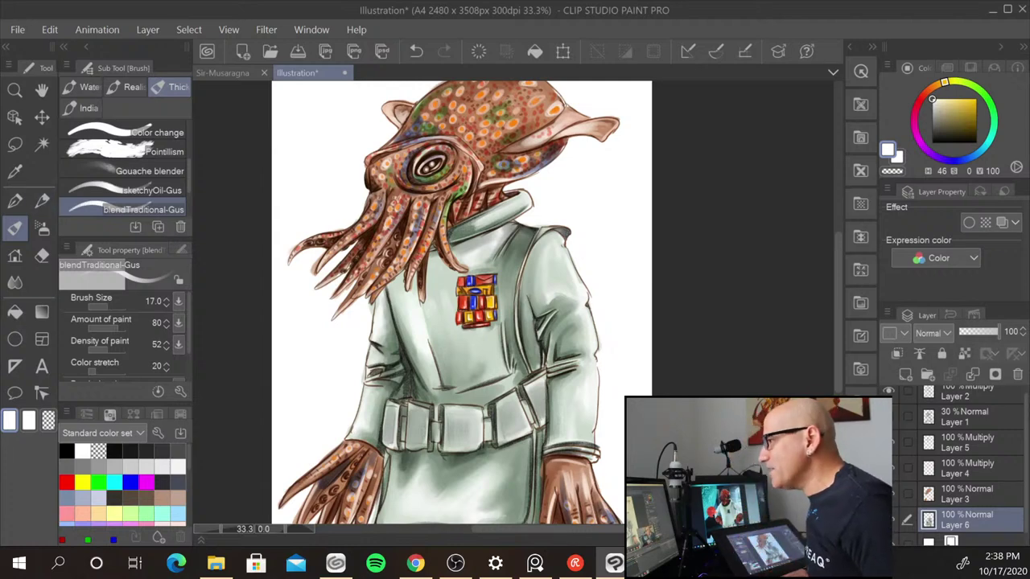
{"action": "key", "text": "alt+Tab"}
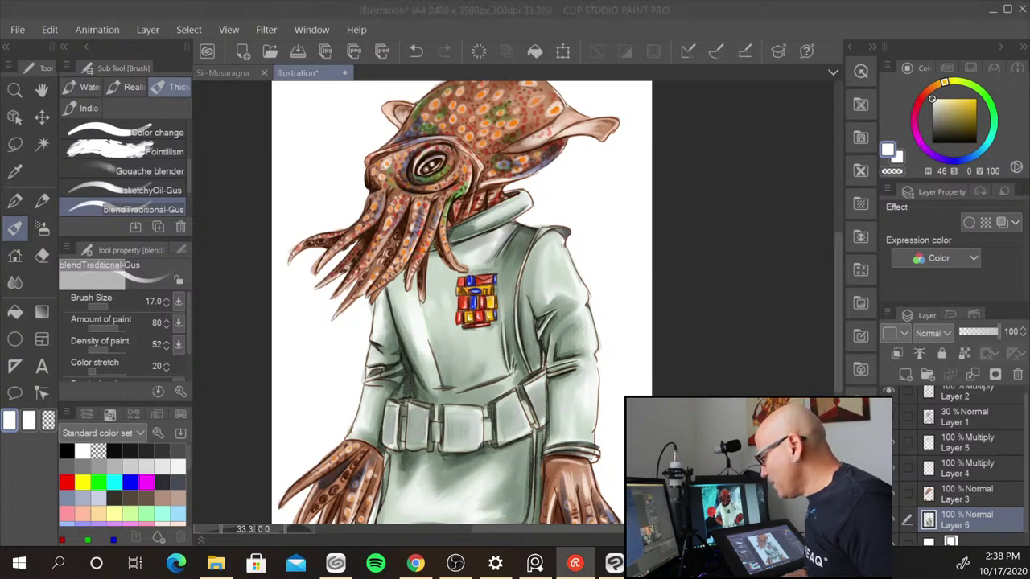